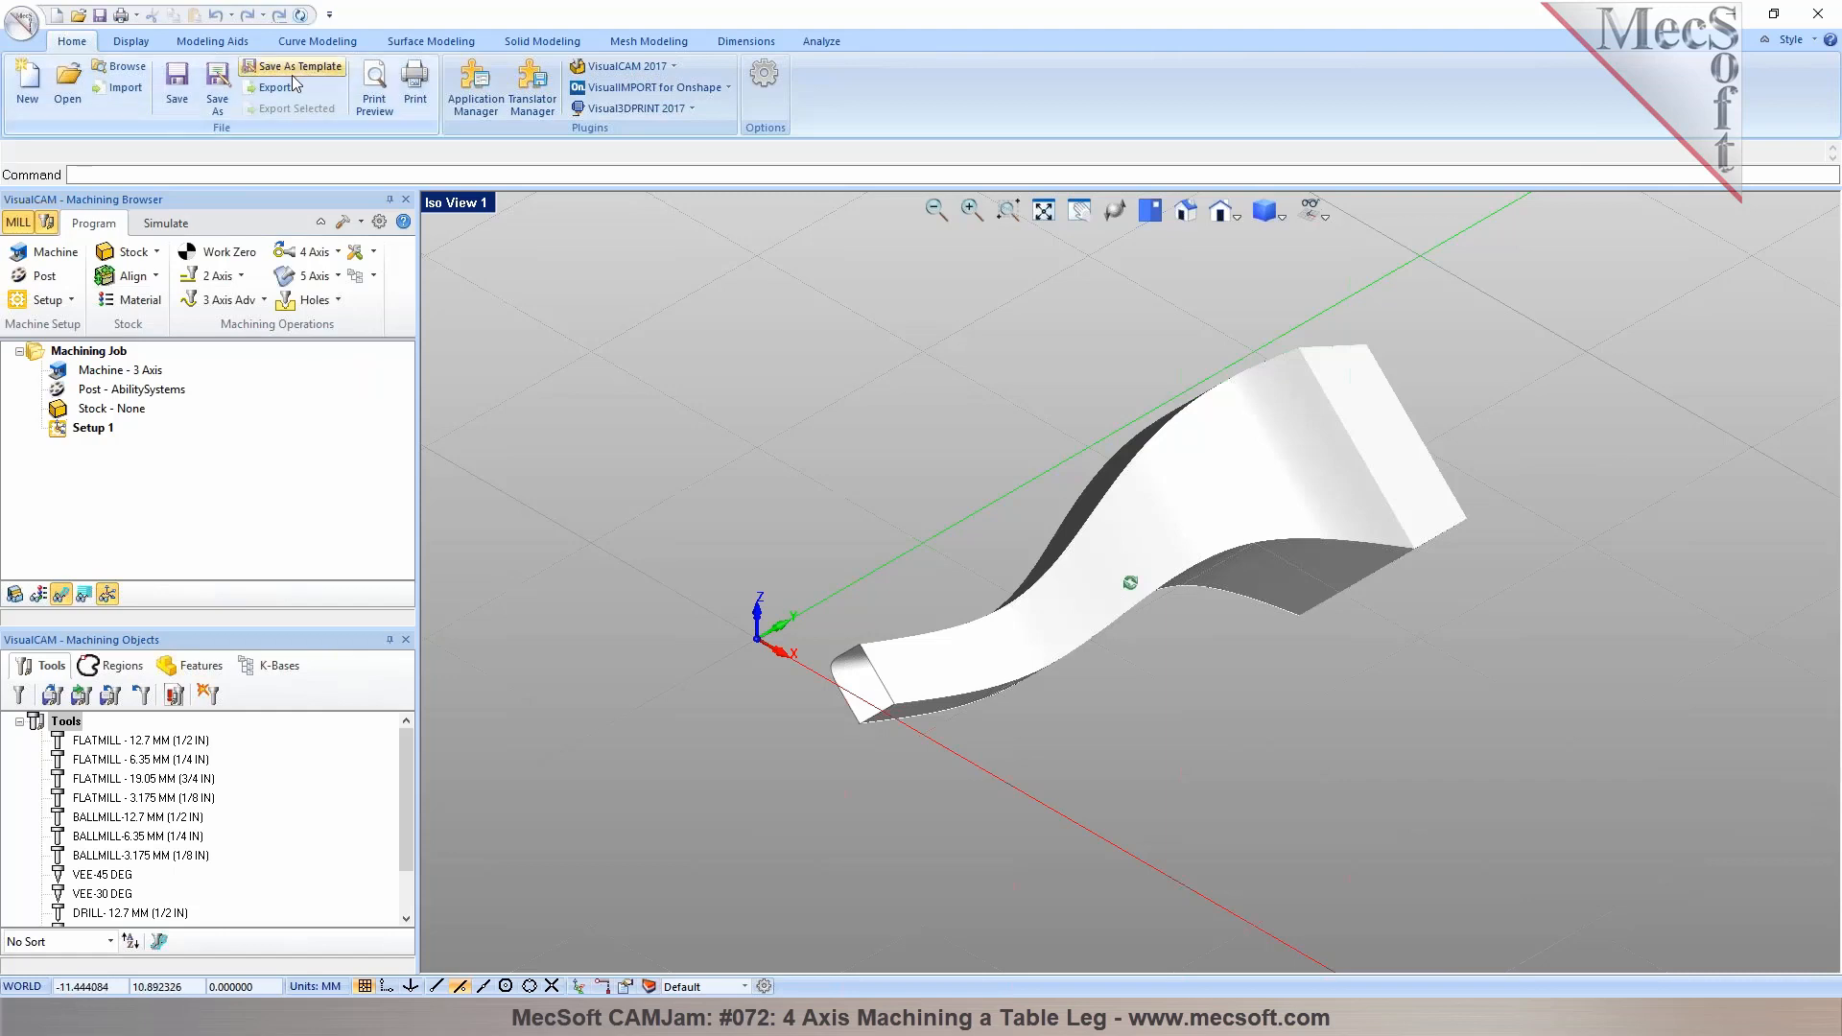
Arrange the graphics area into four viewports showing Top, Iso, Front and Right views of the table leg
{"action": "right_click", "coordinate": [454, 206]}
{"action": "left_click", "coordinate": [501, 444]}
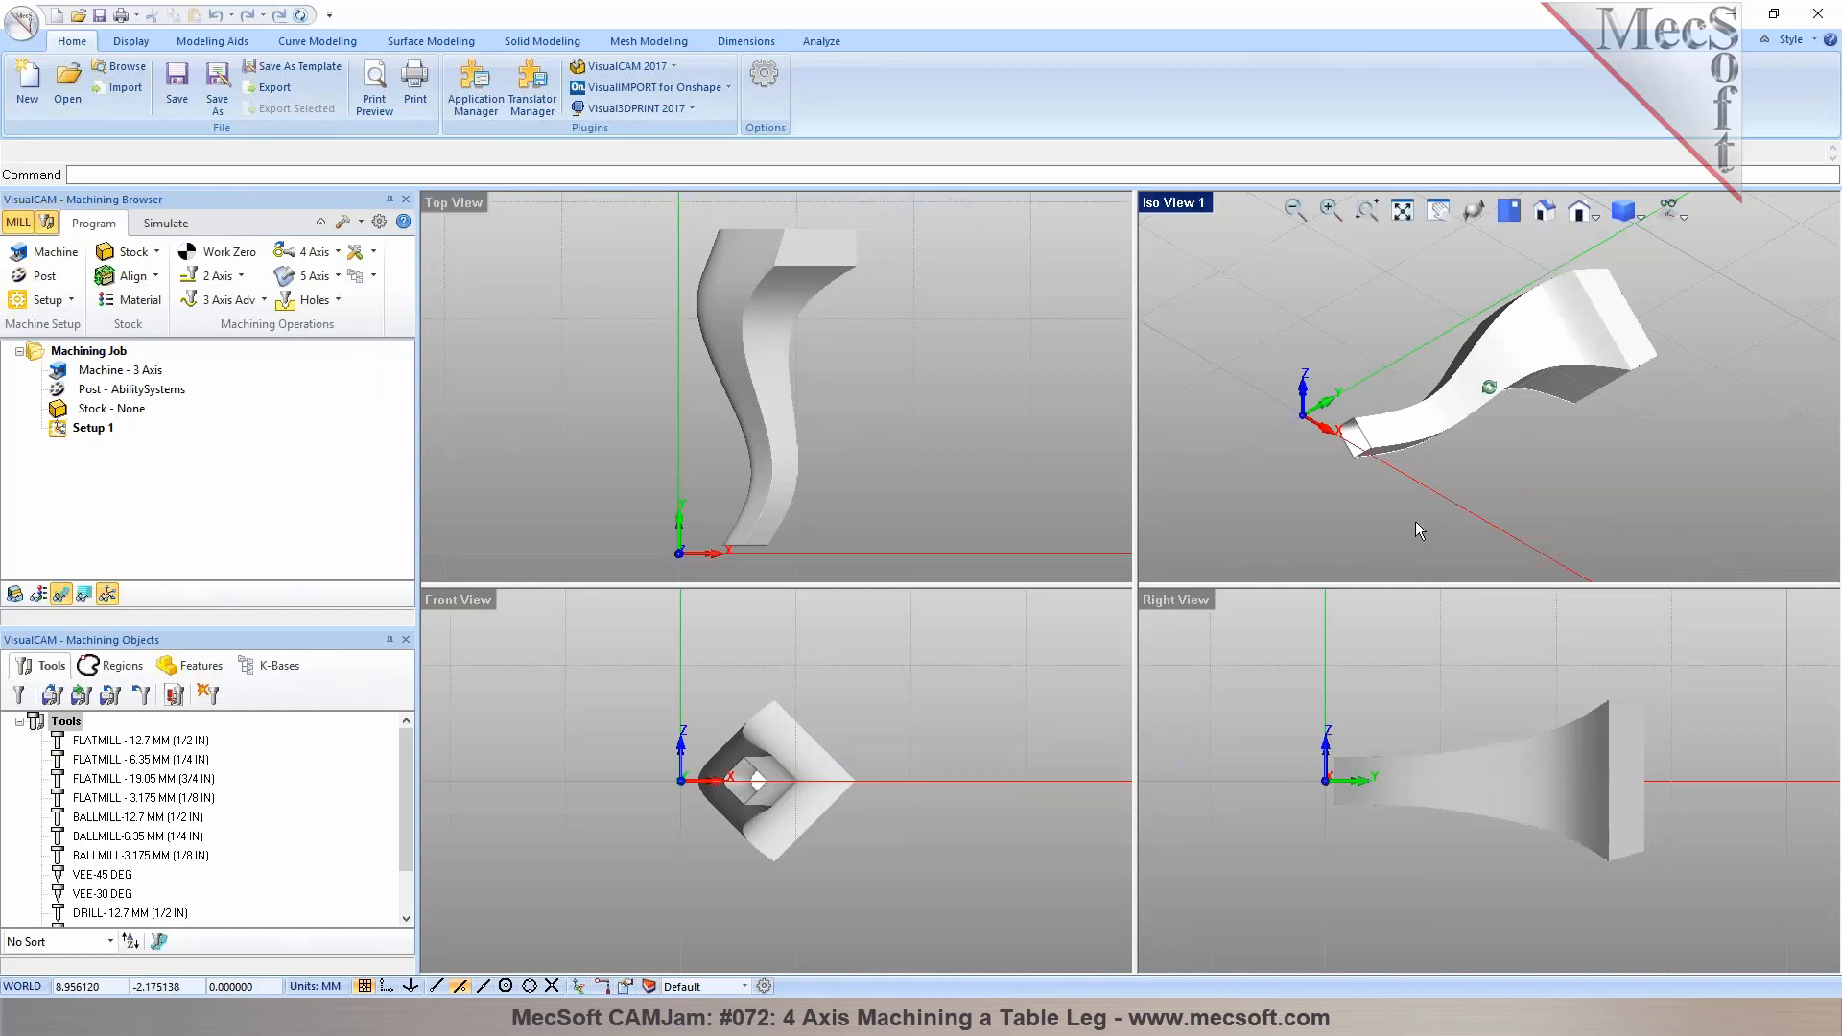
{"action": "left_click", "coordinate": [955, 430]}
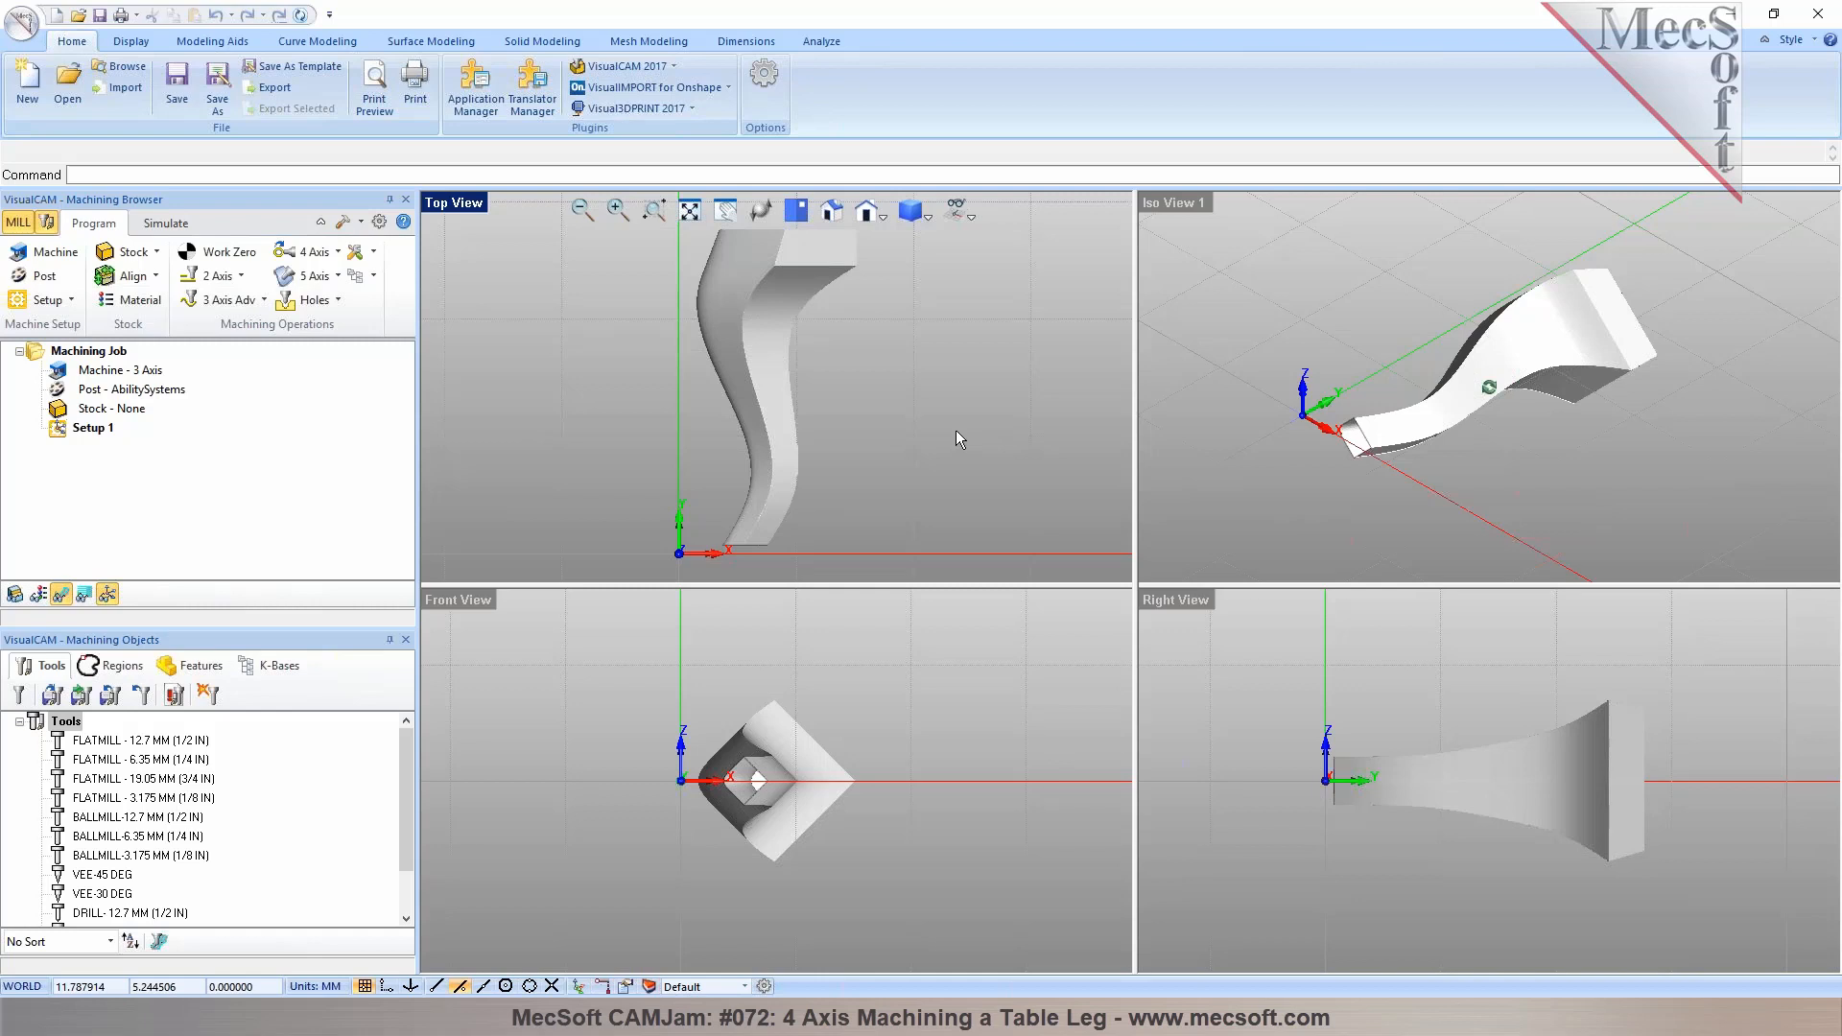
{"action": "double_click", "coordinate": [1189, 204]}
{"action": "mouse_move", "coordinate": [1007, 542]}
{"action": "middle_mouse_down"}
{"action": "mouse_move", "coordinate": [987, 559]}
{"action": "mouse_move", "coordinate": [1318, 524]}
{"action": "mouse_move", "coordinate": [795, 543]}
{"action": "mouse_move", "coordinate": [843, 477]}
{"action": "mouse_move", "coordinate": [991, 515]}
{"action": "mouse_move", "coordinate": [940, 489]}
{"action": "mouse_move", "coordinate": [826, 489]}
{"action": "mouse_move", "coordinate": [912, 476]}
{"action": "mouse_move", "coordinate": [1040, 505]}
{"action": "middle_mouse_up"}
{"action": "right_click", "coordinate": [451, 202]}
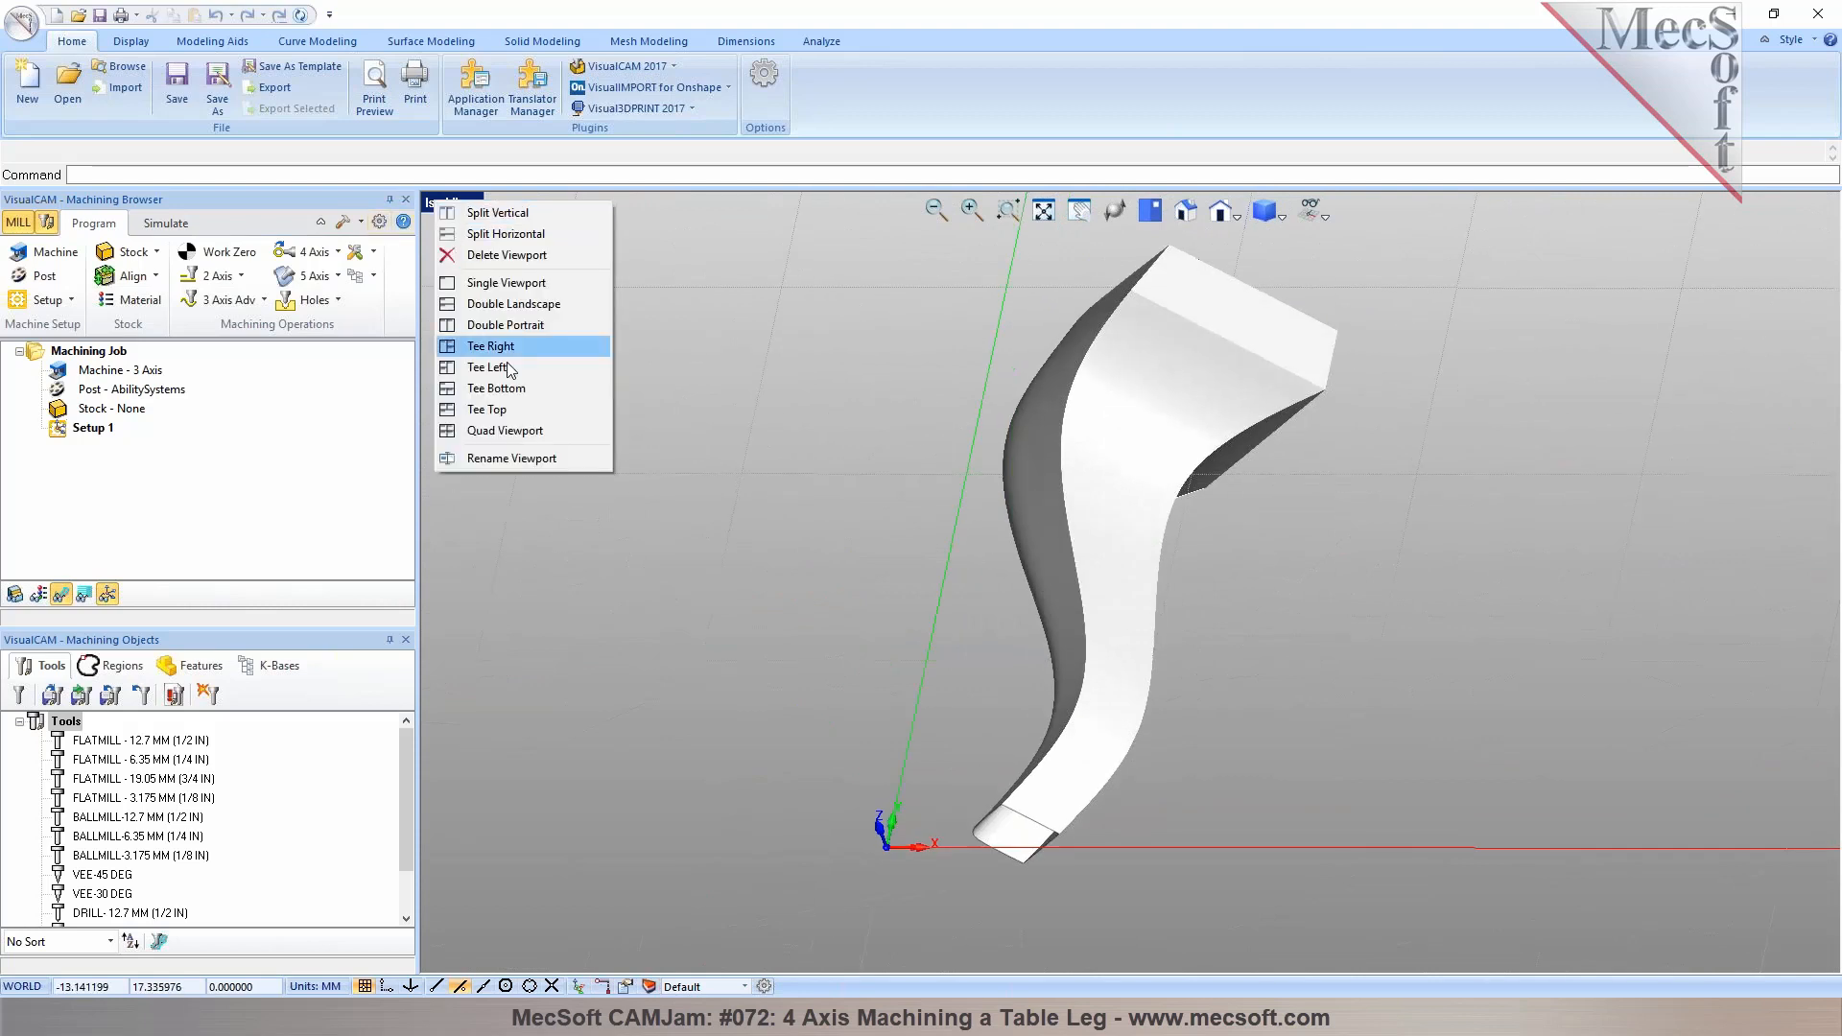
{"action": "left_click", "coordinate": [537, 427]}
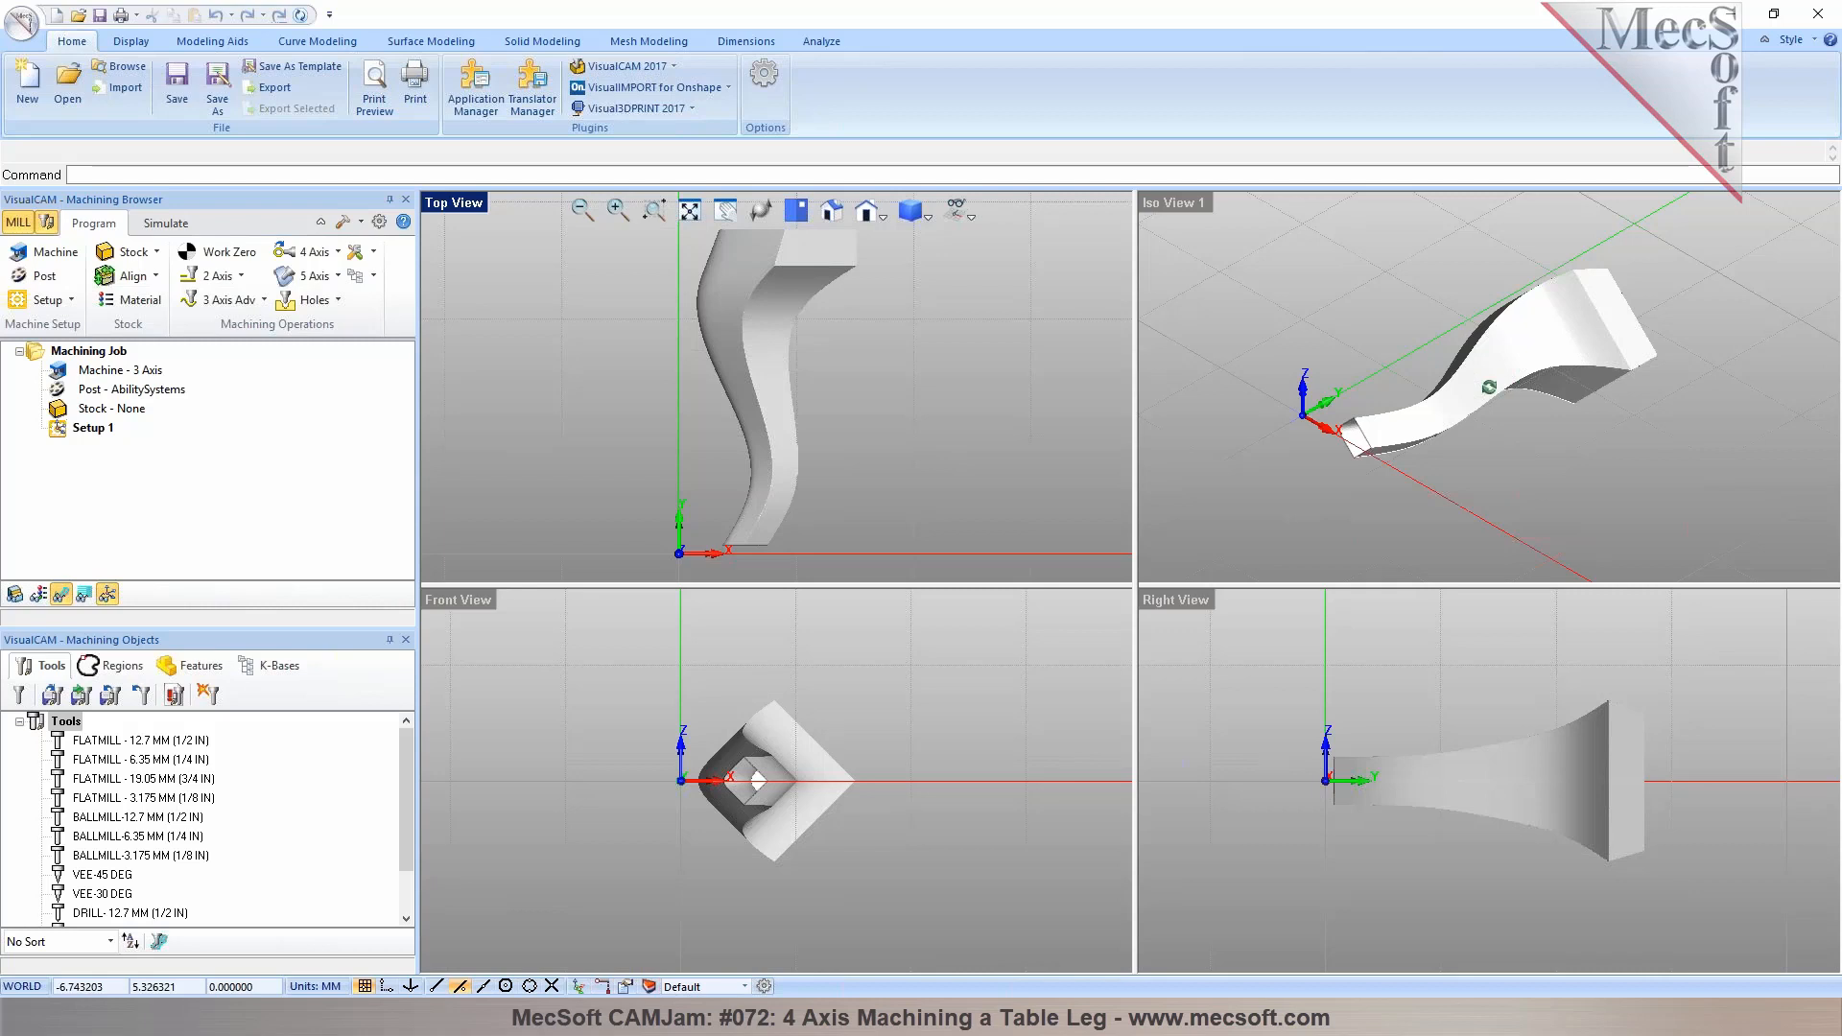
{"action": "scroll", "coordinate": [756, 343], "scroll_direction": "down", "scroll_amount": 3}
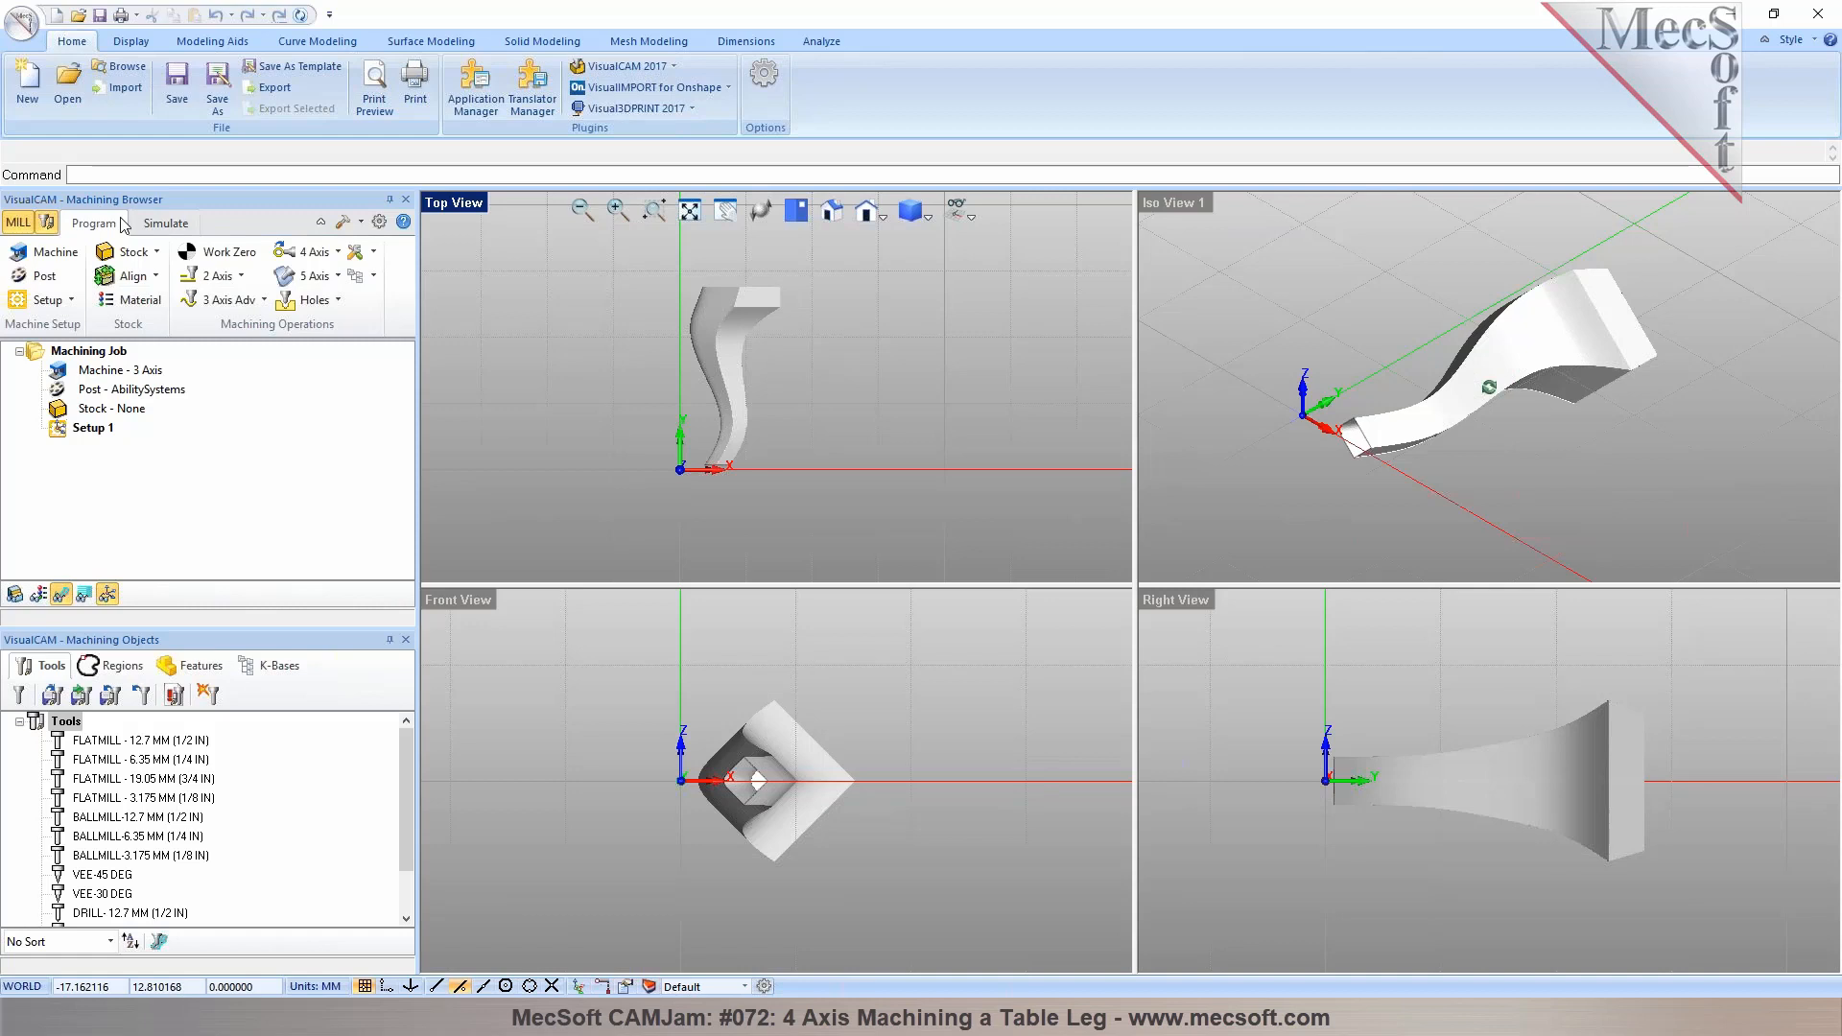
{"action": "left_click", "coordinate": [675, 66]}
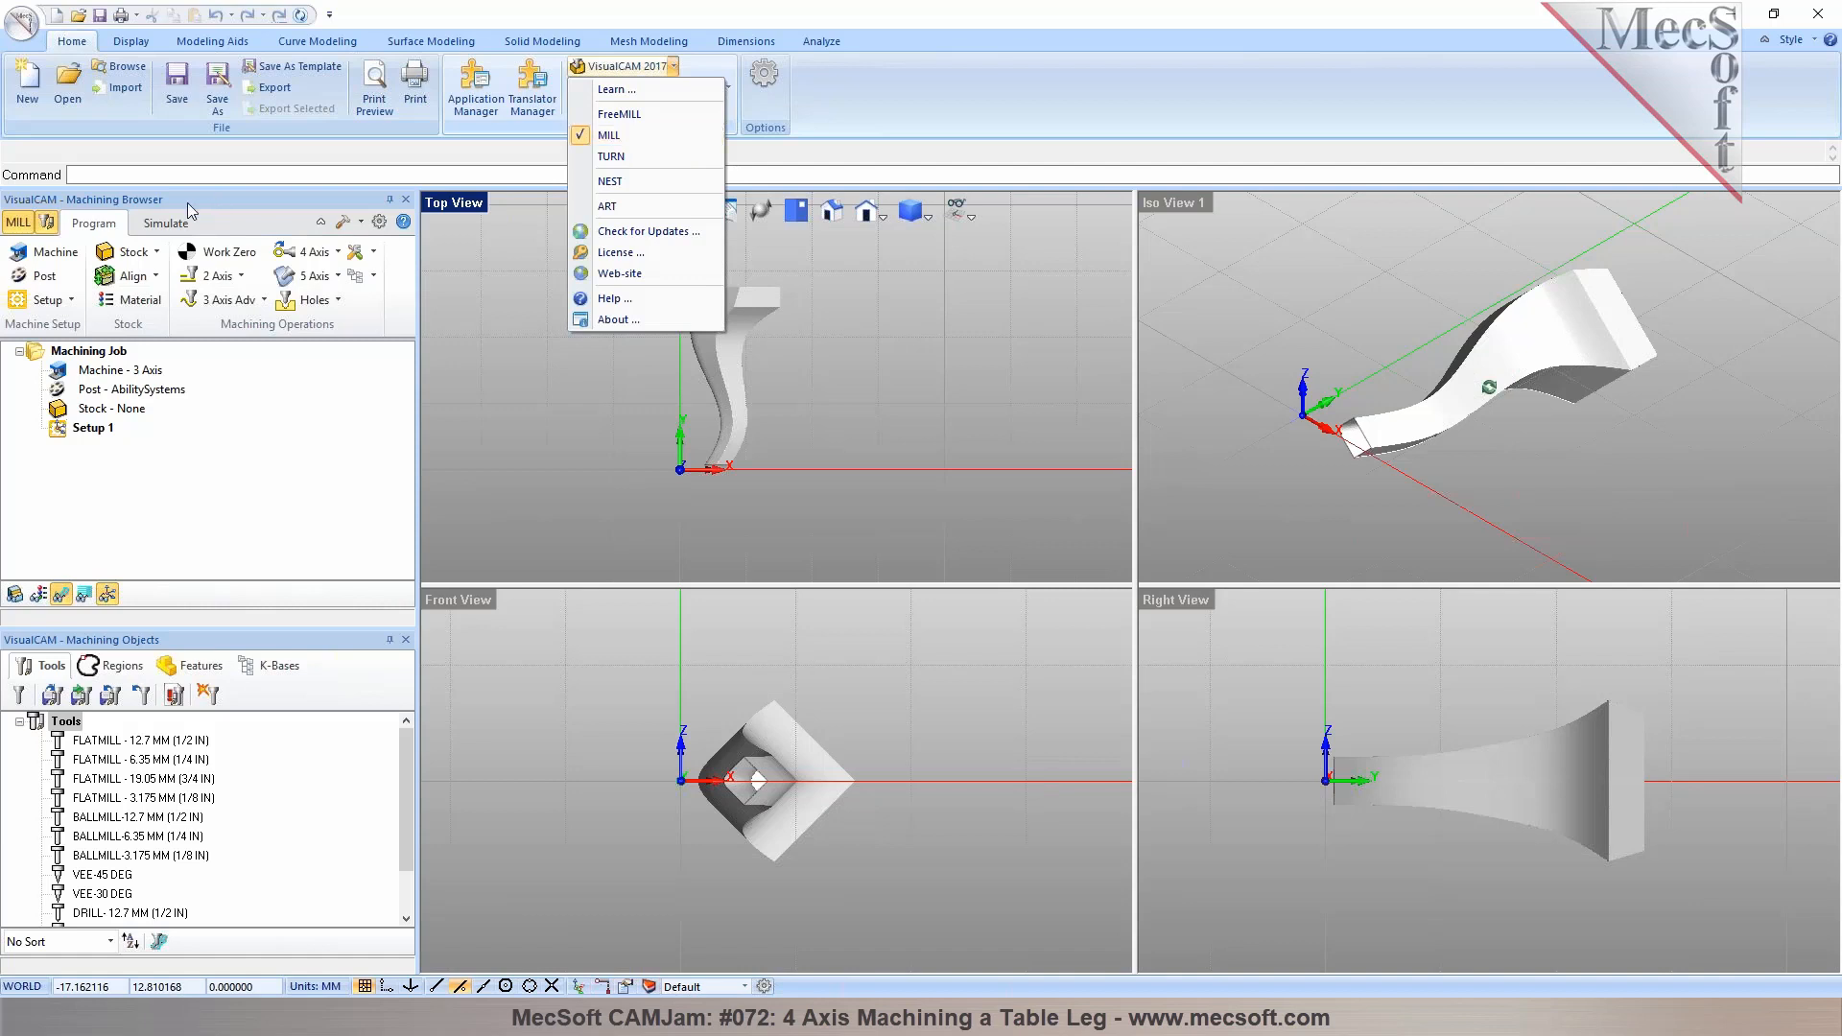
{"action": "left_click", "coordinate": [100, 223]}
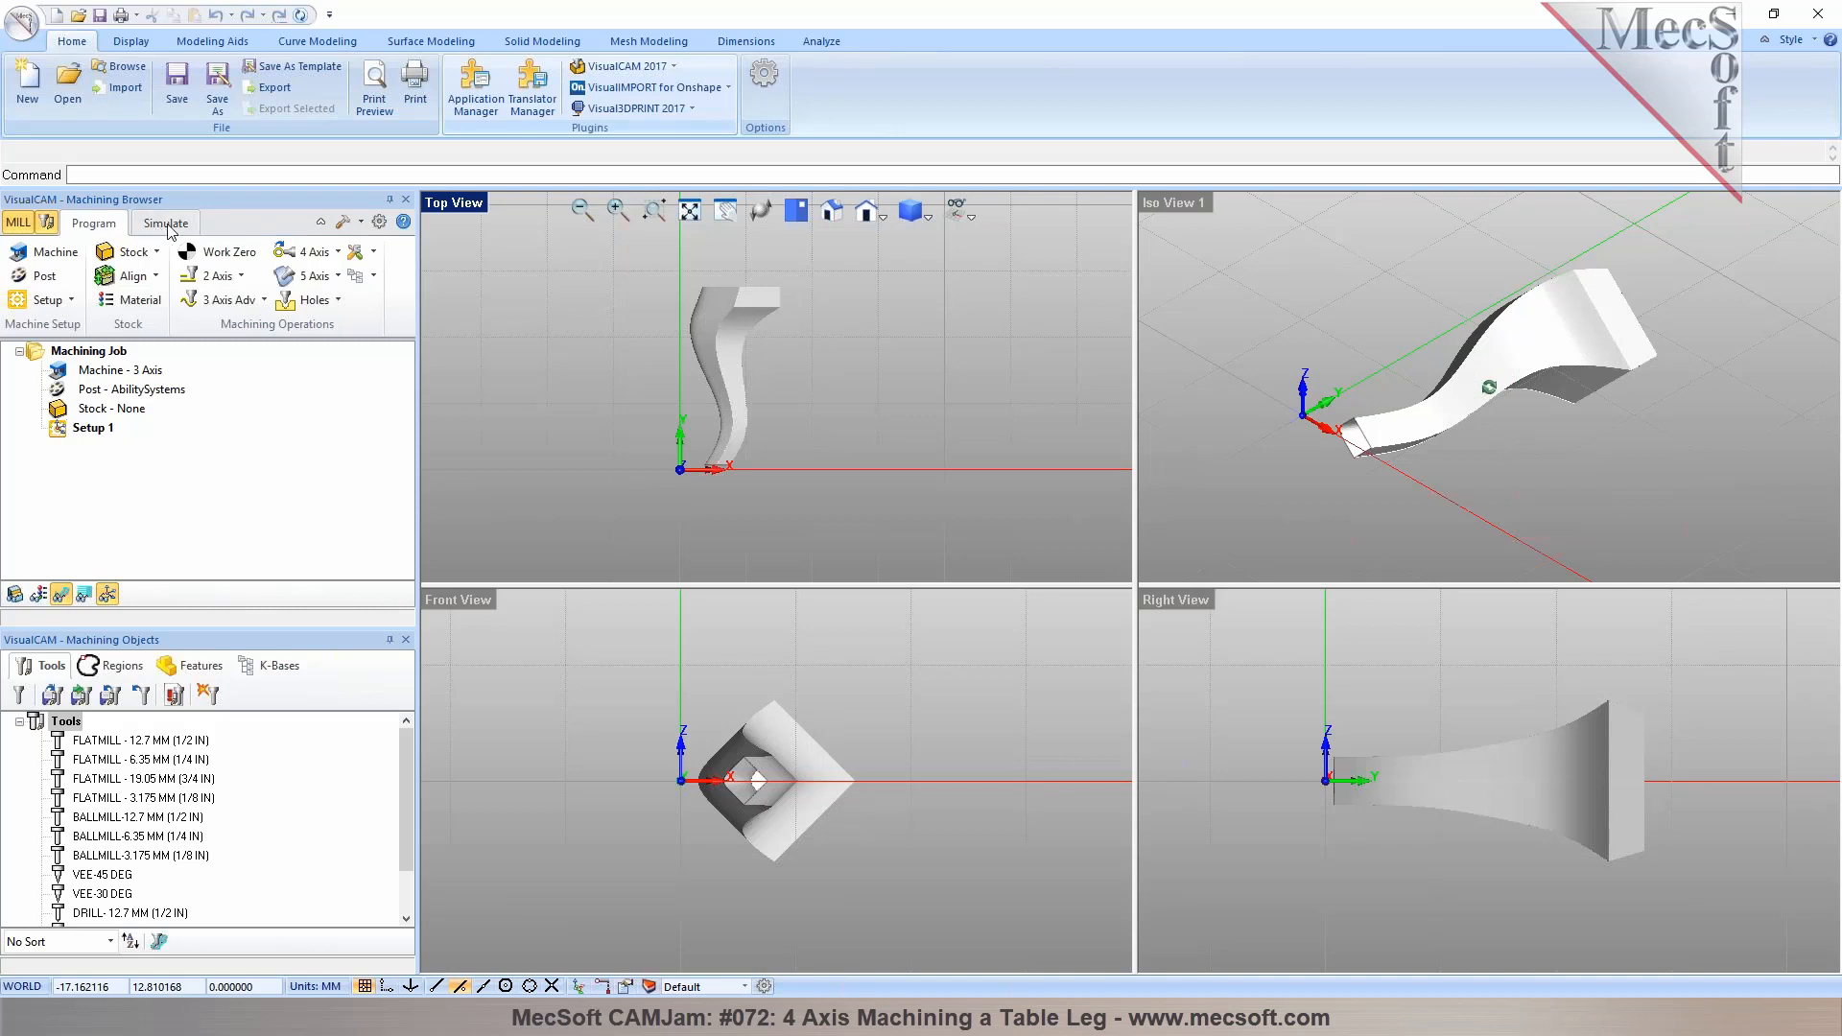
Define the machine tool as a 4 Axis machine with a Table configuration and accept the setup
{"action": "left_click", "coordinate": [56, 252]}
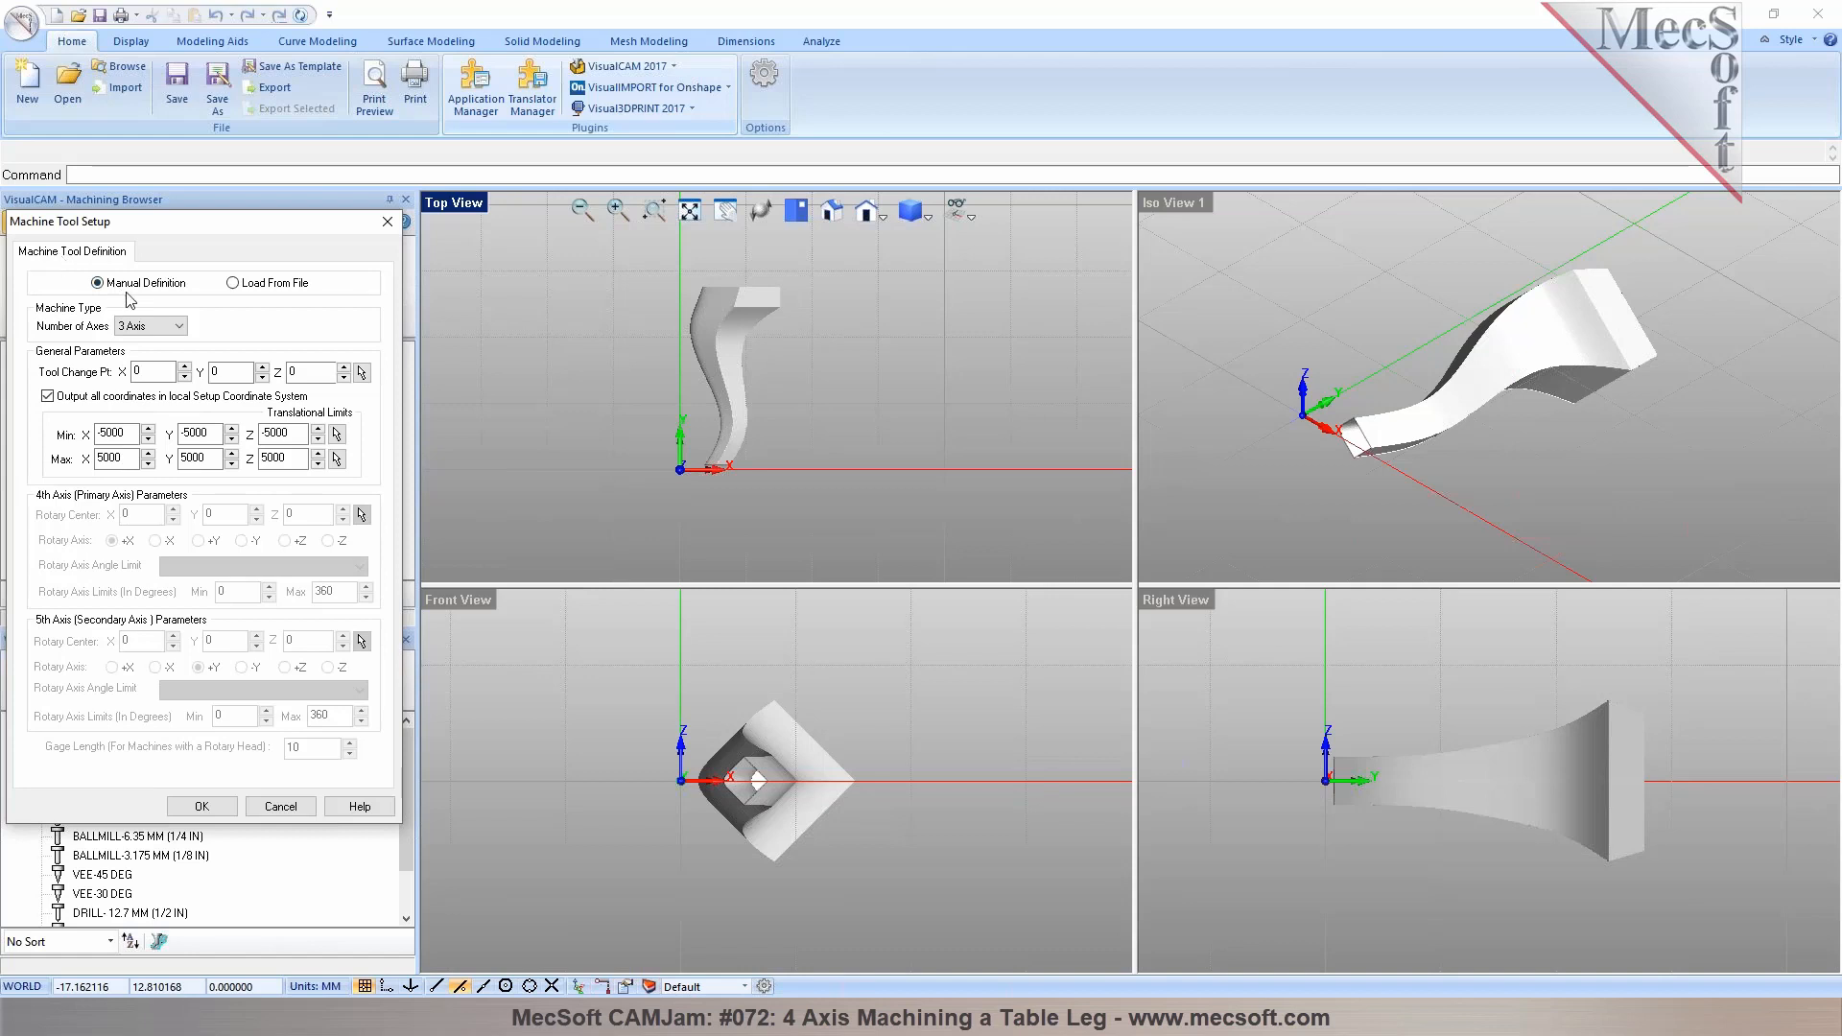
{"action": "left_click", "coordinate": [146, 328]}
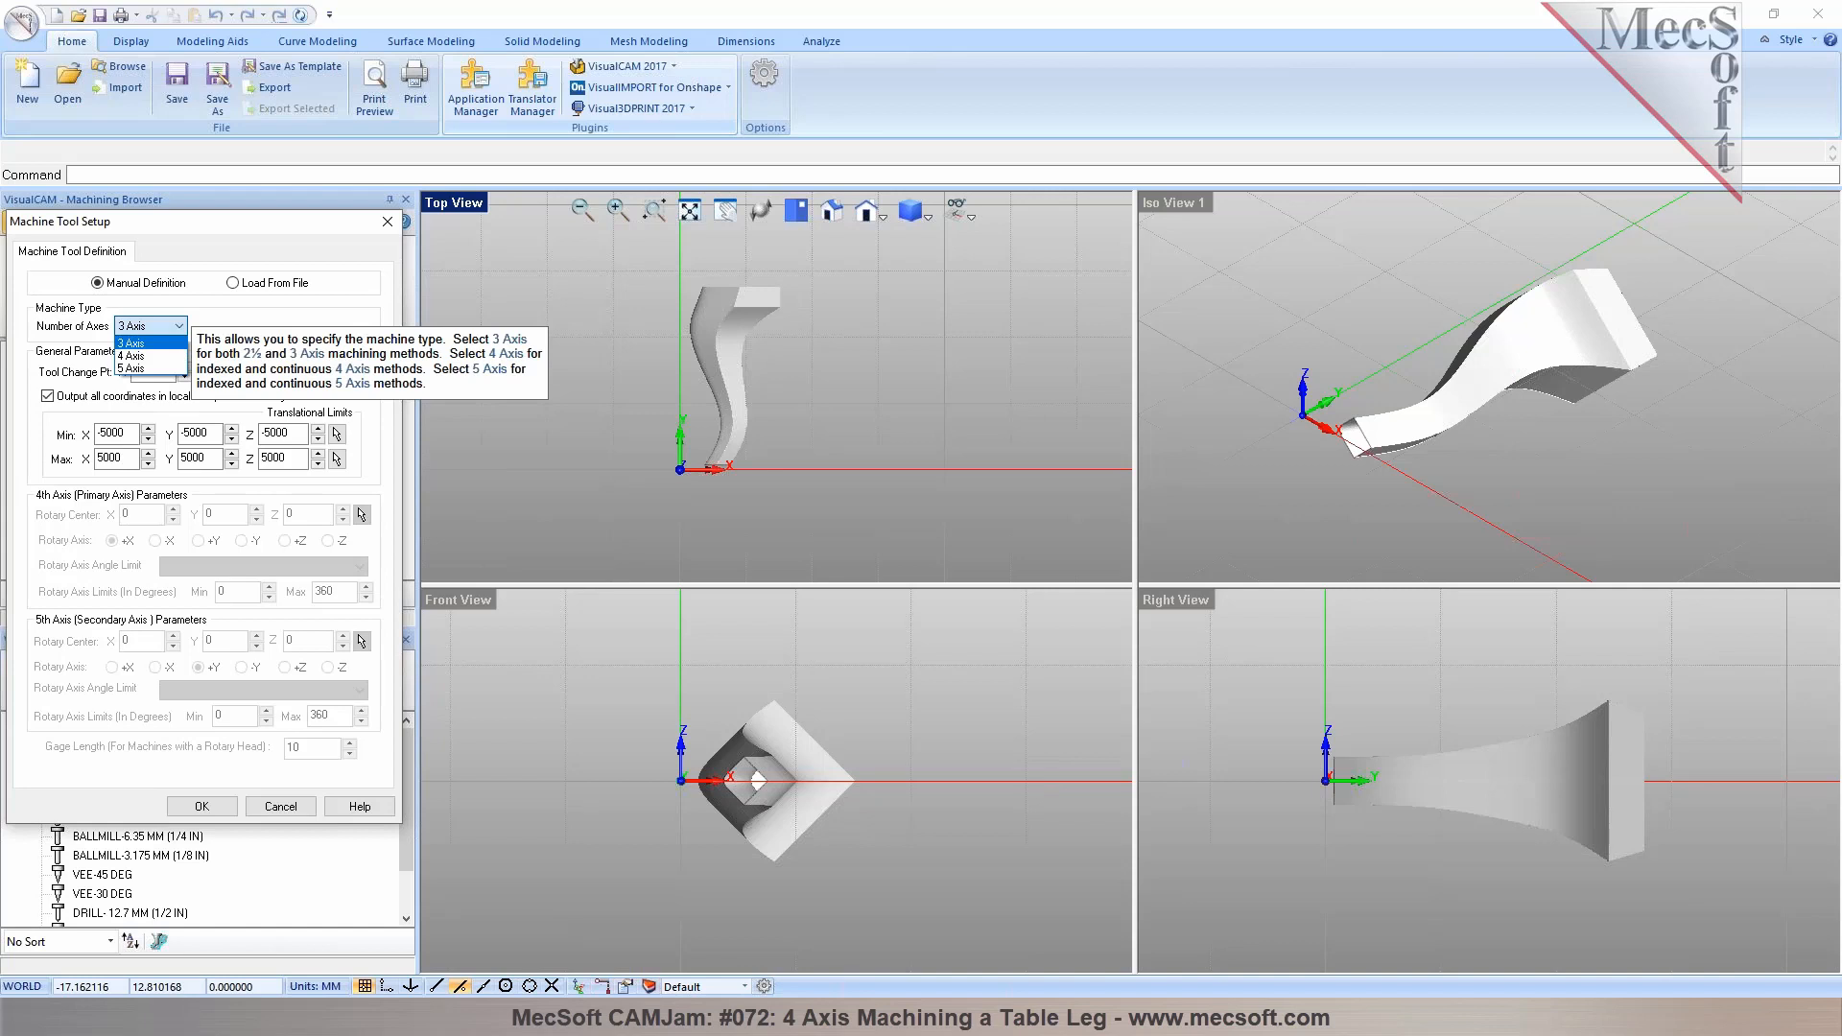
{"action": "left_click", "coordinate": [150, 356]}
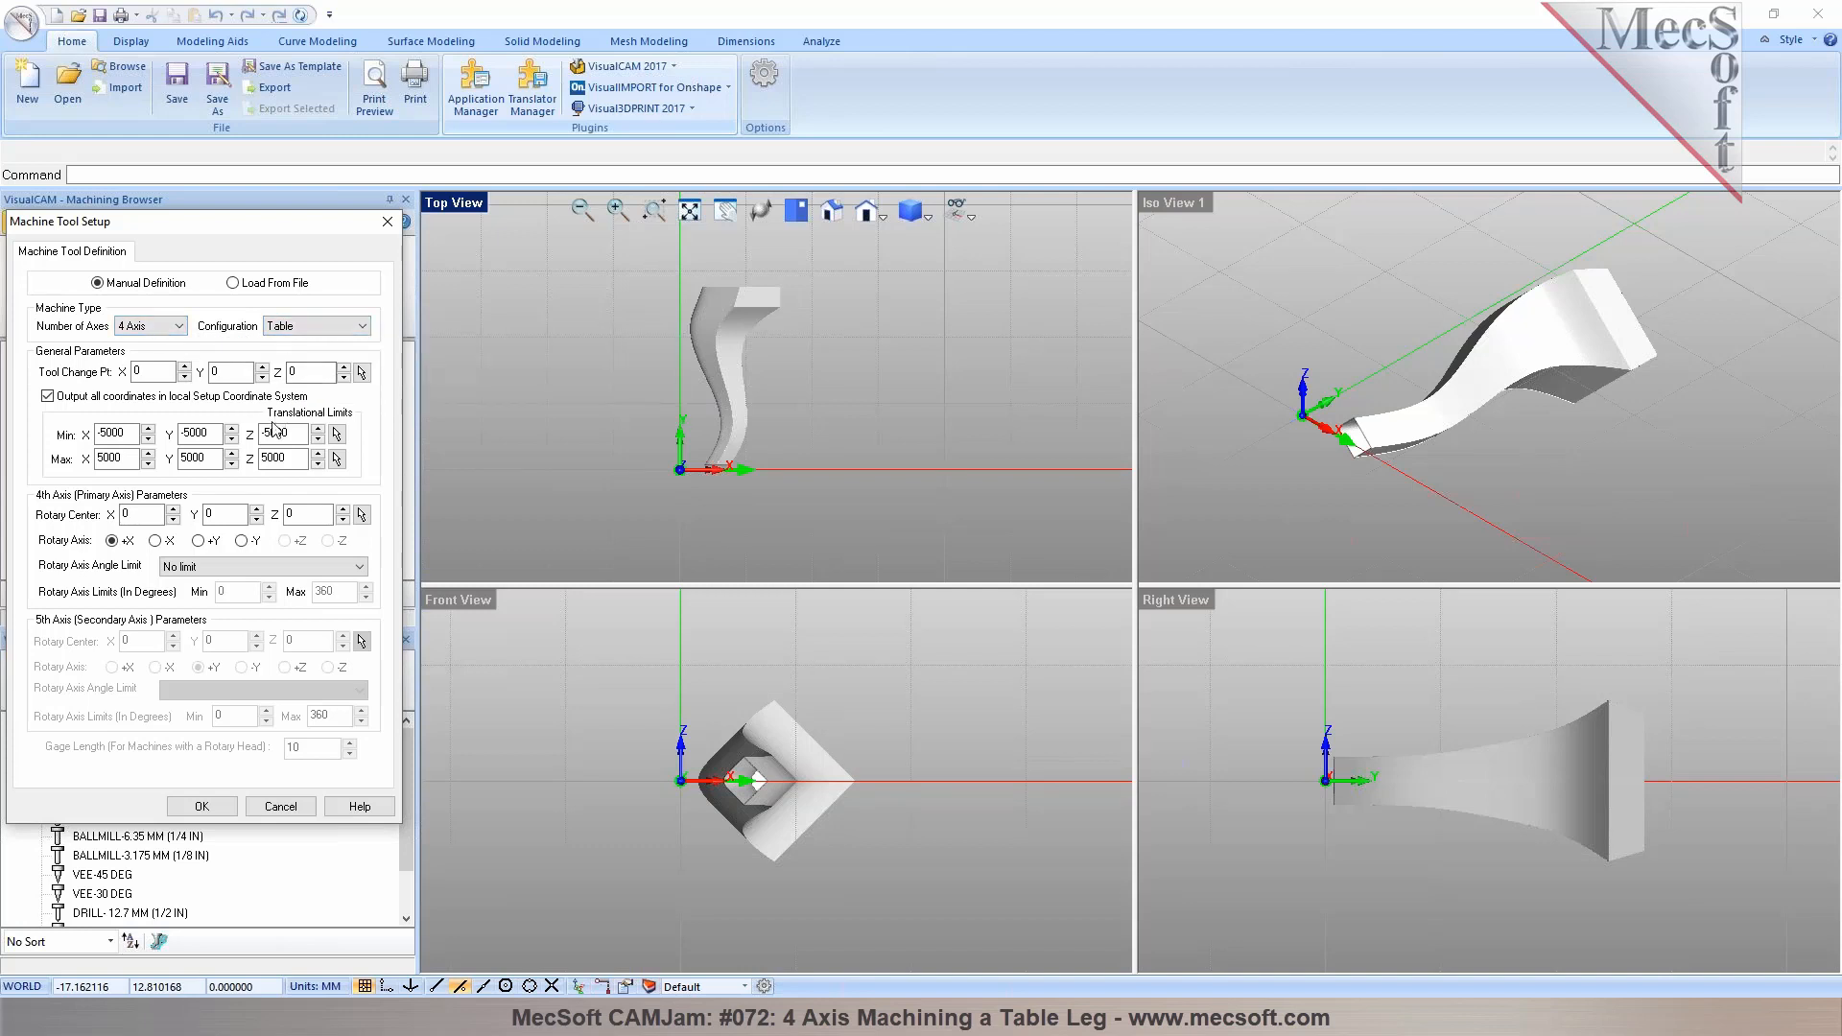
{"action": "mouse_move", "coordinate": [114, 545]}
{"action": "left_click", "coordinate": [203, 807]}
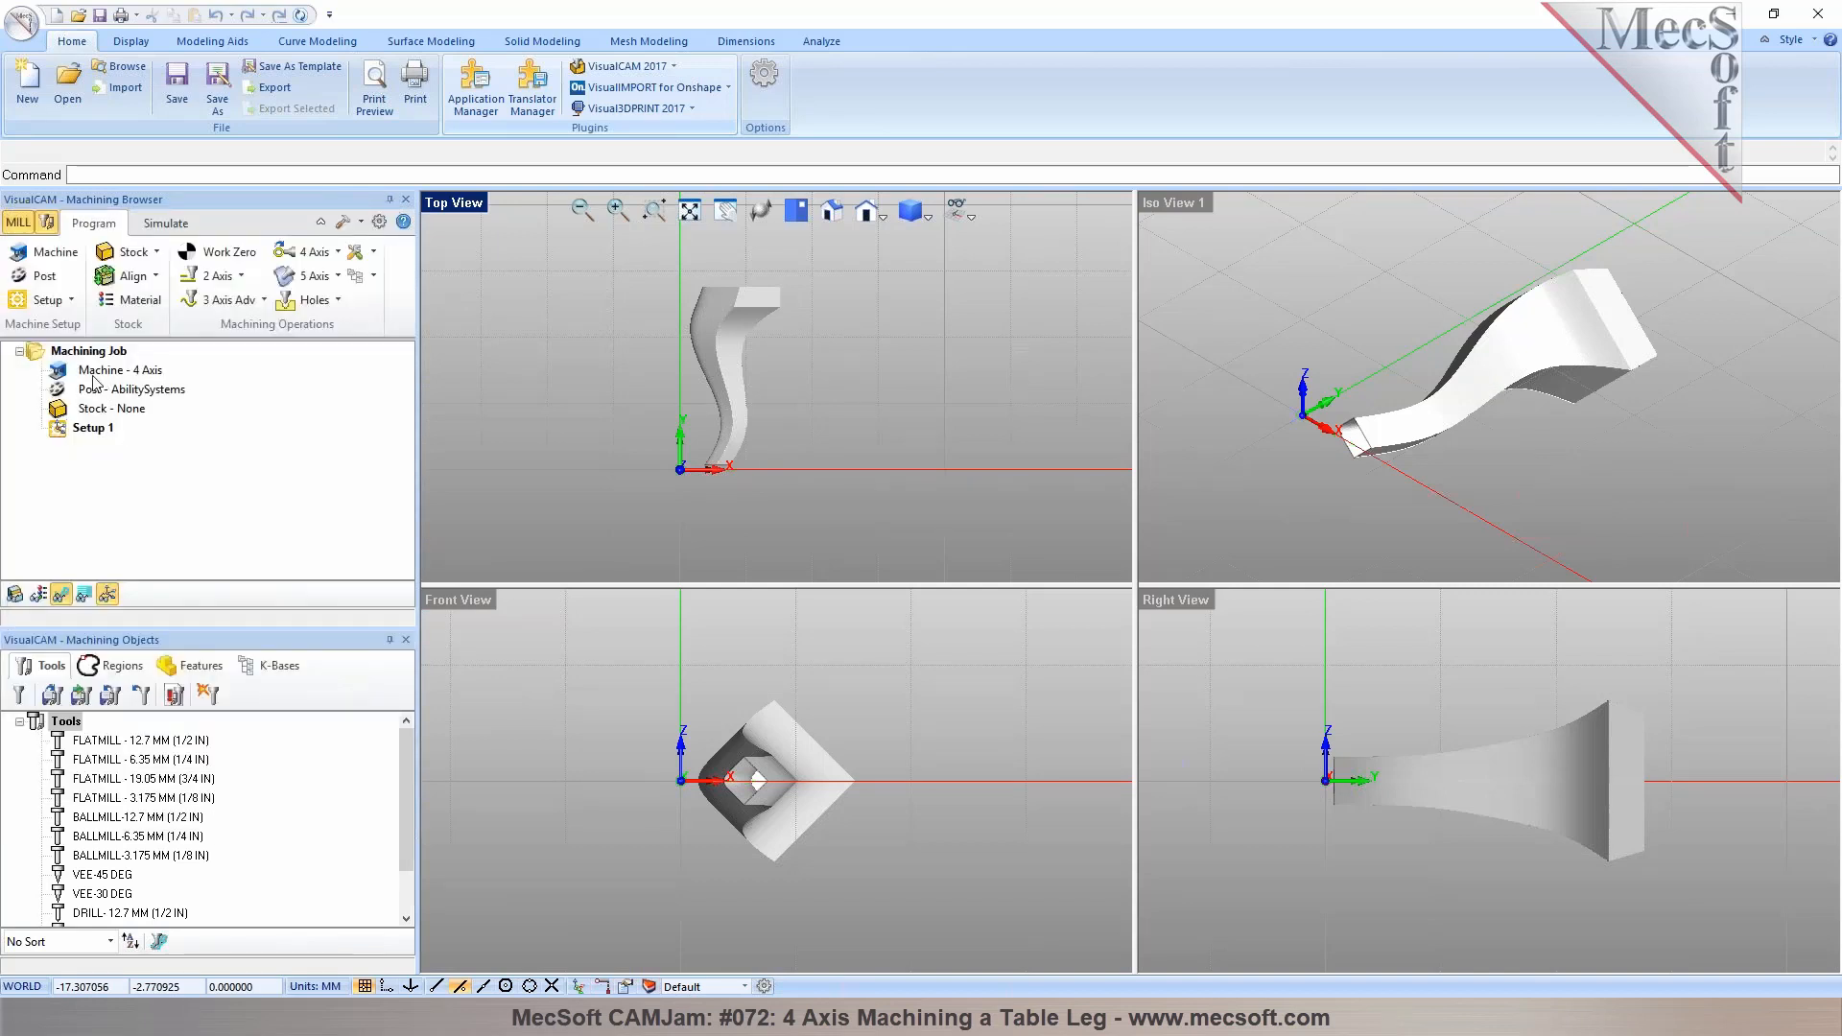
Open the post-processor options and choose Mach3-MM as the current post processor
{"action": "left_click", "coordinate": [142, 376]}
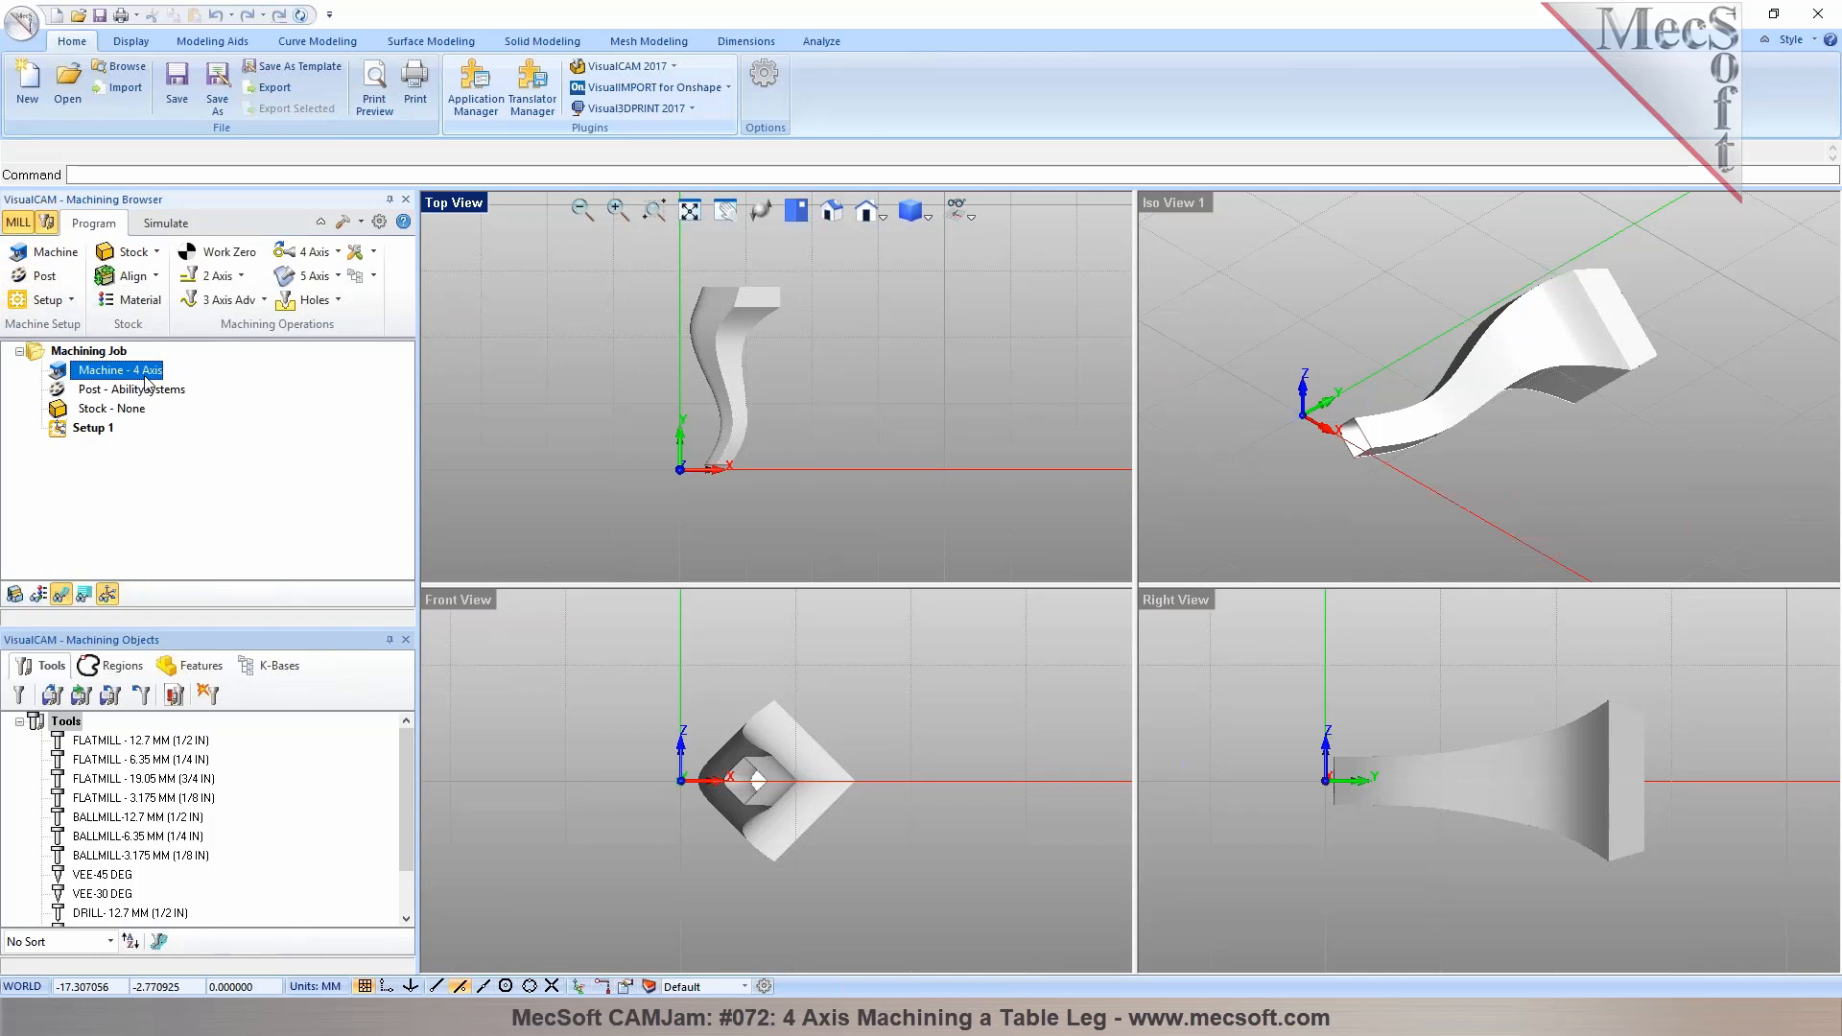
{"action": "left_click", "coordinate": [45, 279]}
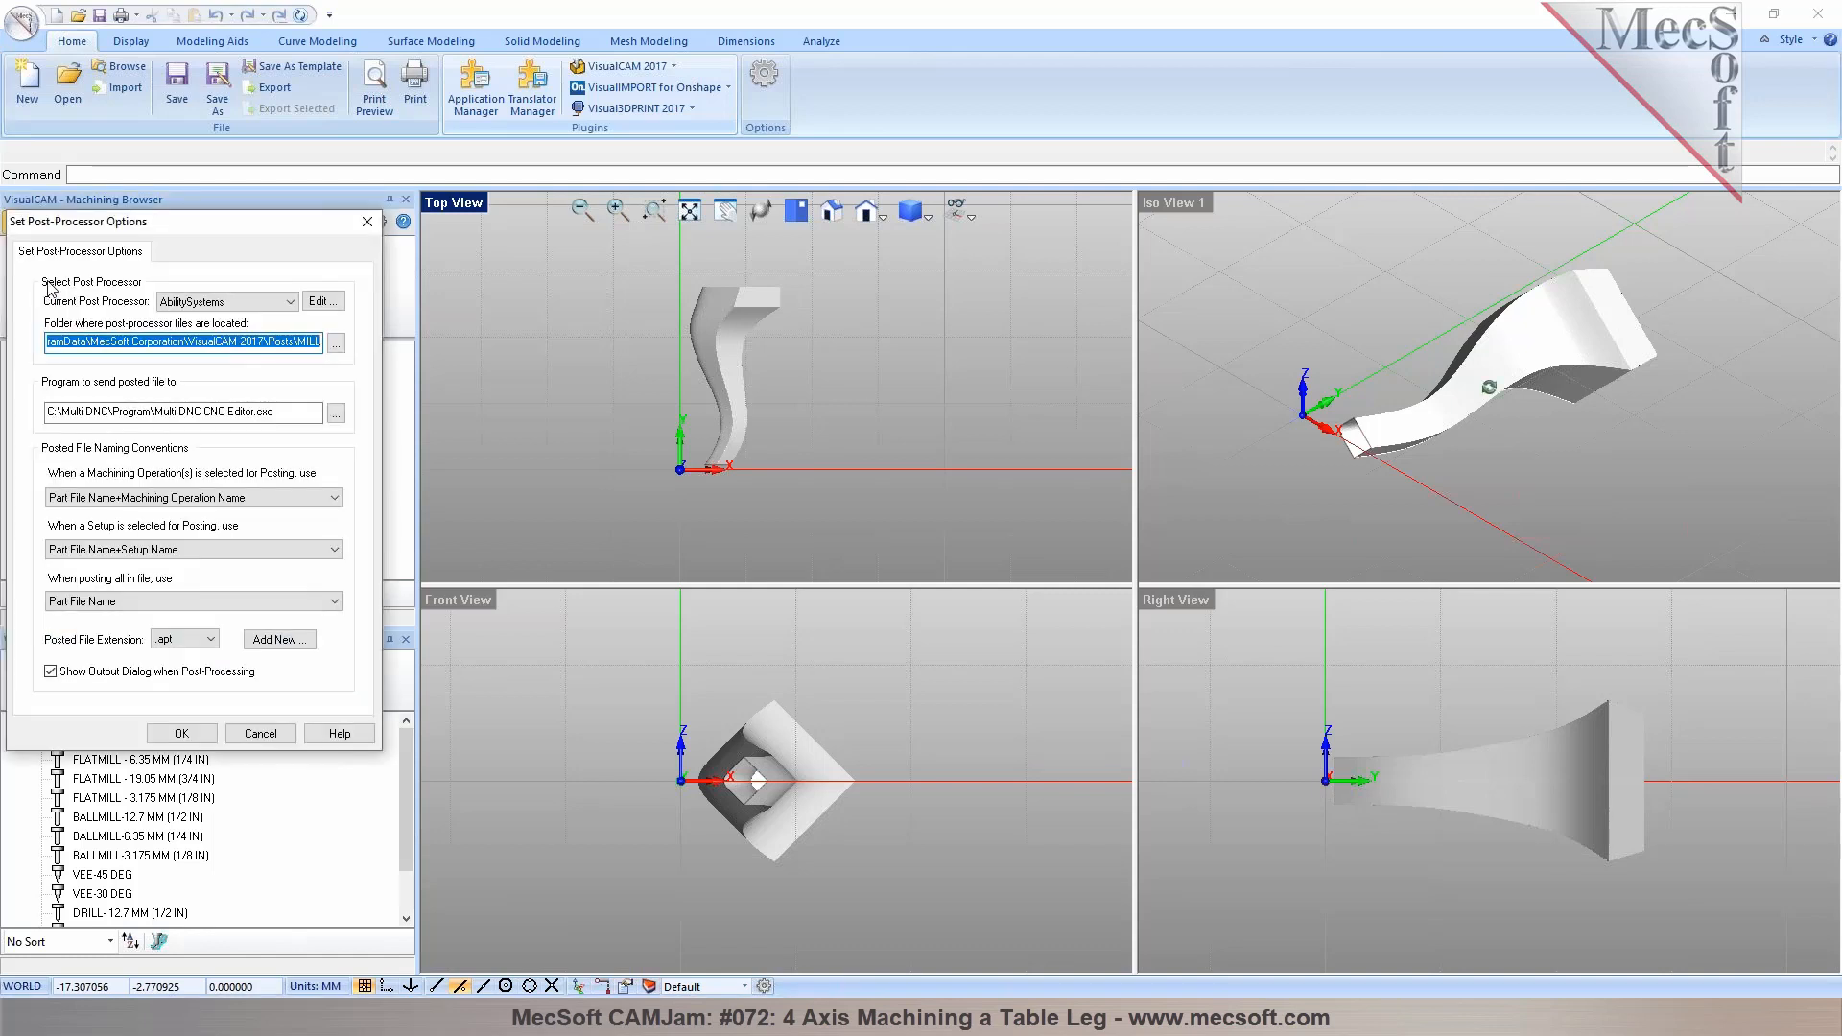
{"action": "left_click", "coordinate": [289, 305]}
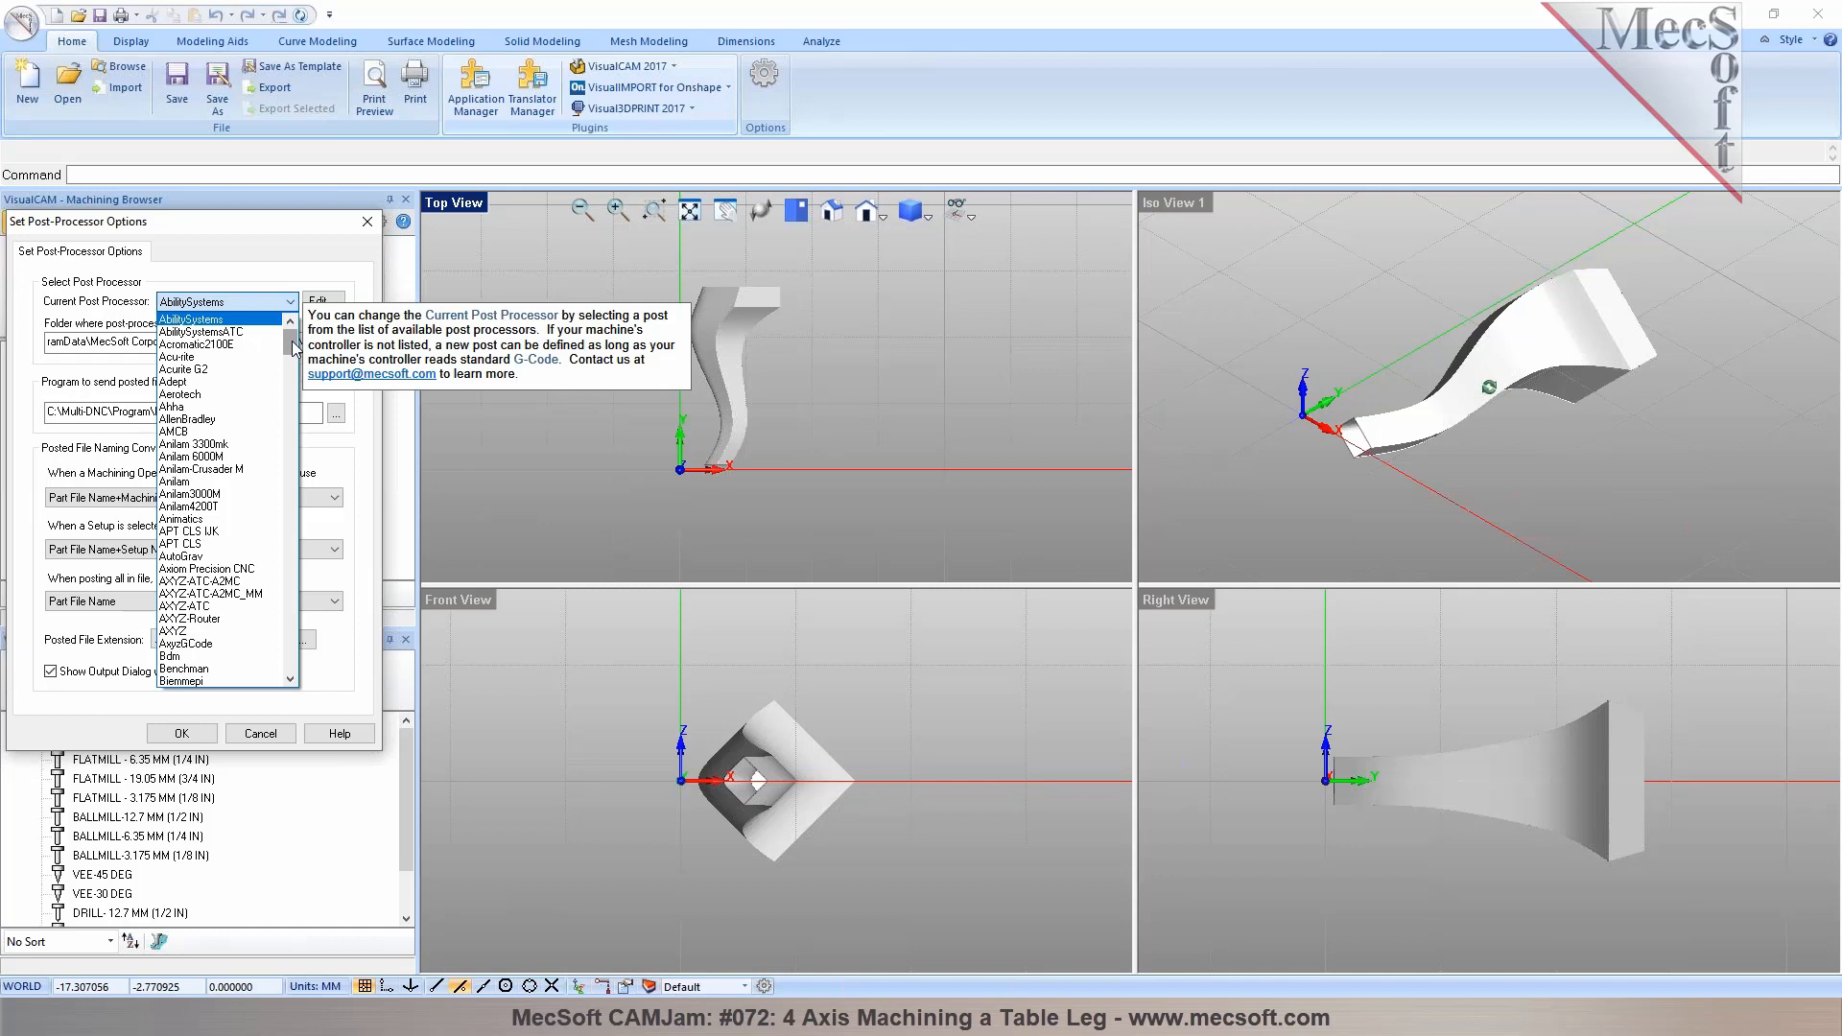
{"action": "left_click_drag", "start_coordinate": [293, 347], "coordinate": [299, 530]}
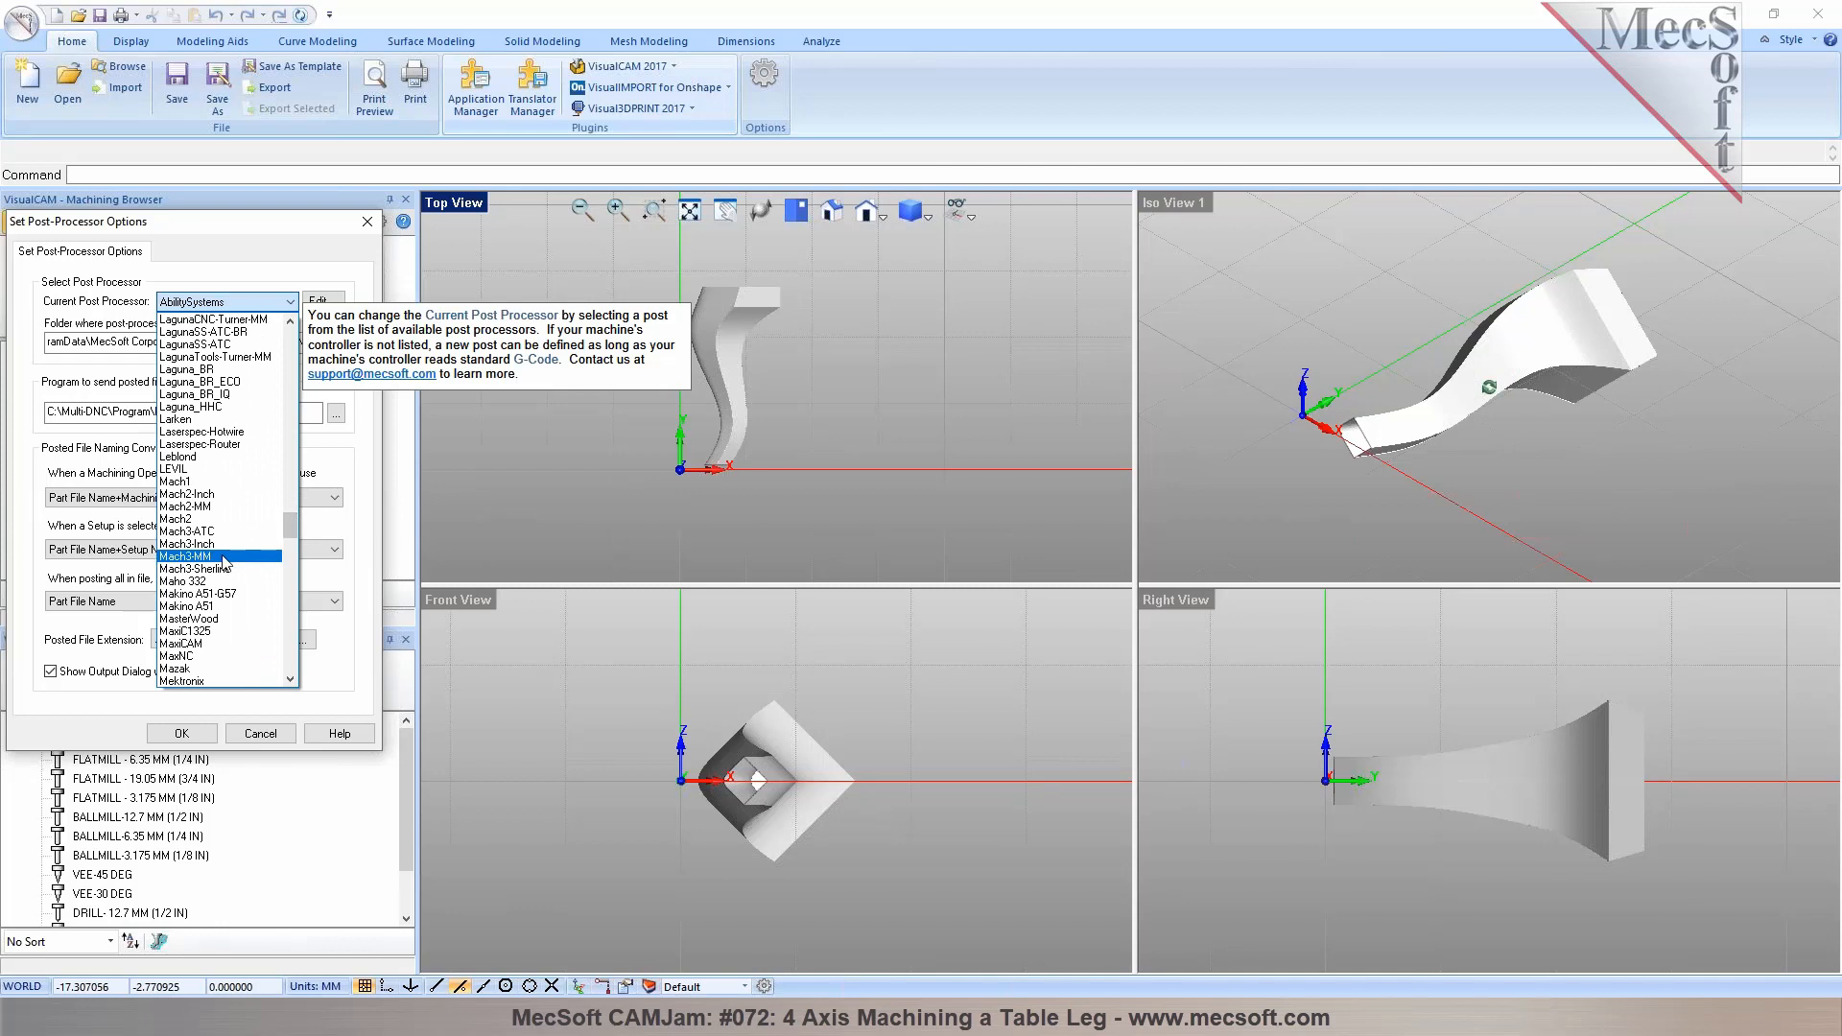
{"action": "left_click", "coordinate": [222, 556]}
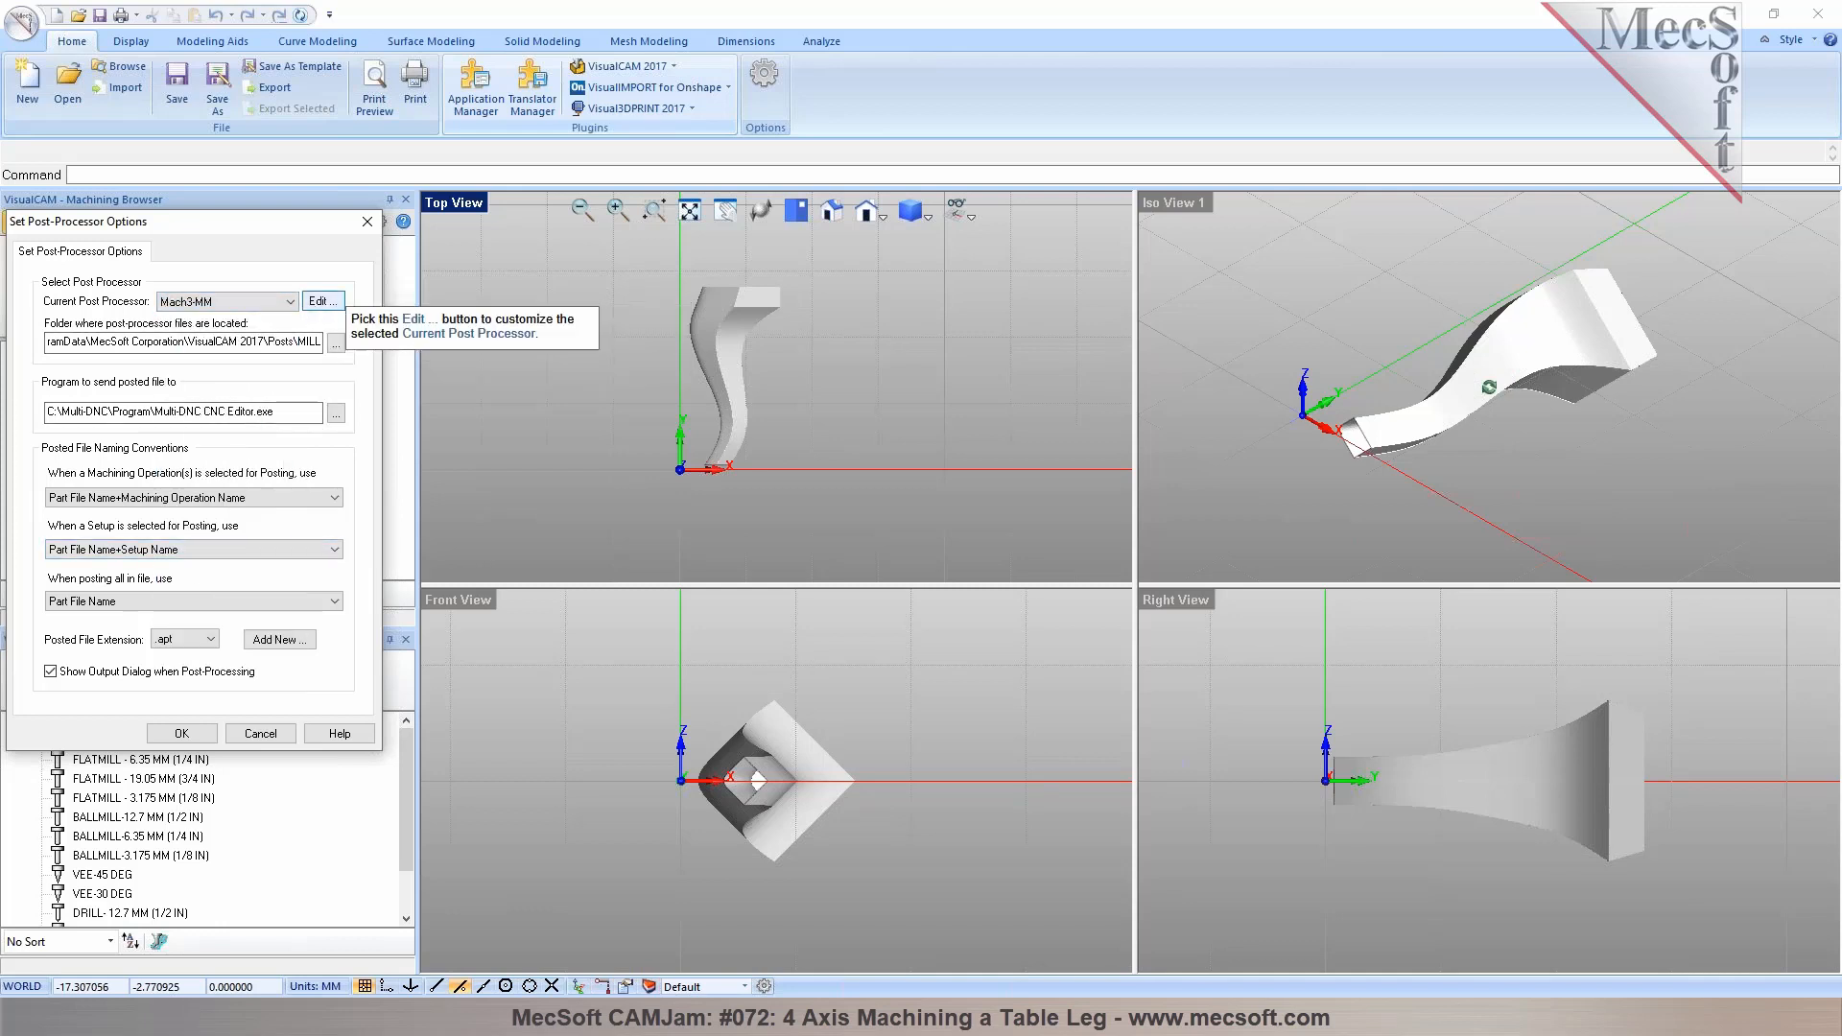
Open the Mach3-MM post in the Post-Processor Generator and review its tool change and multi-axis motion settings, then exit
{"action": "left_click", "coordinate": [320, 301]}
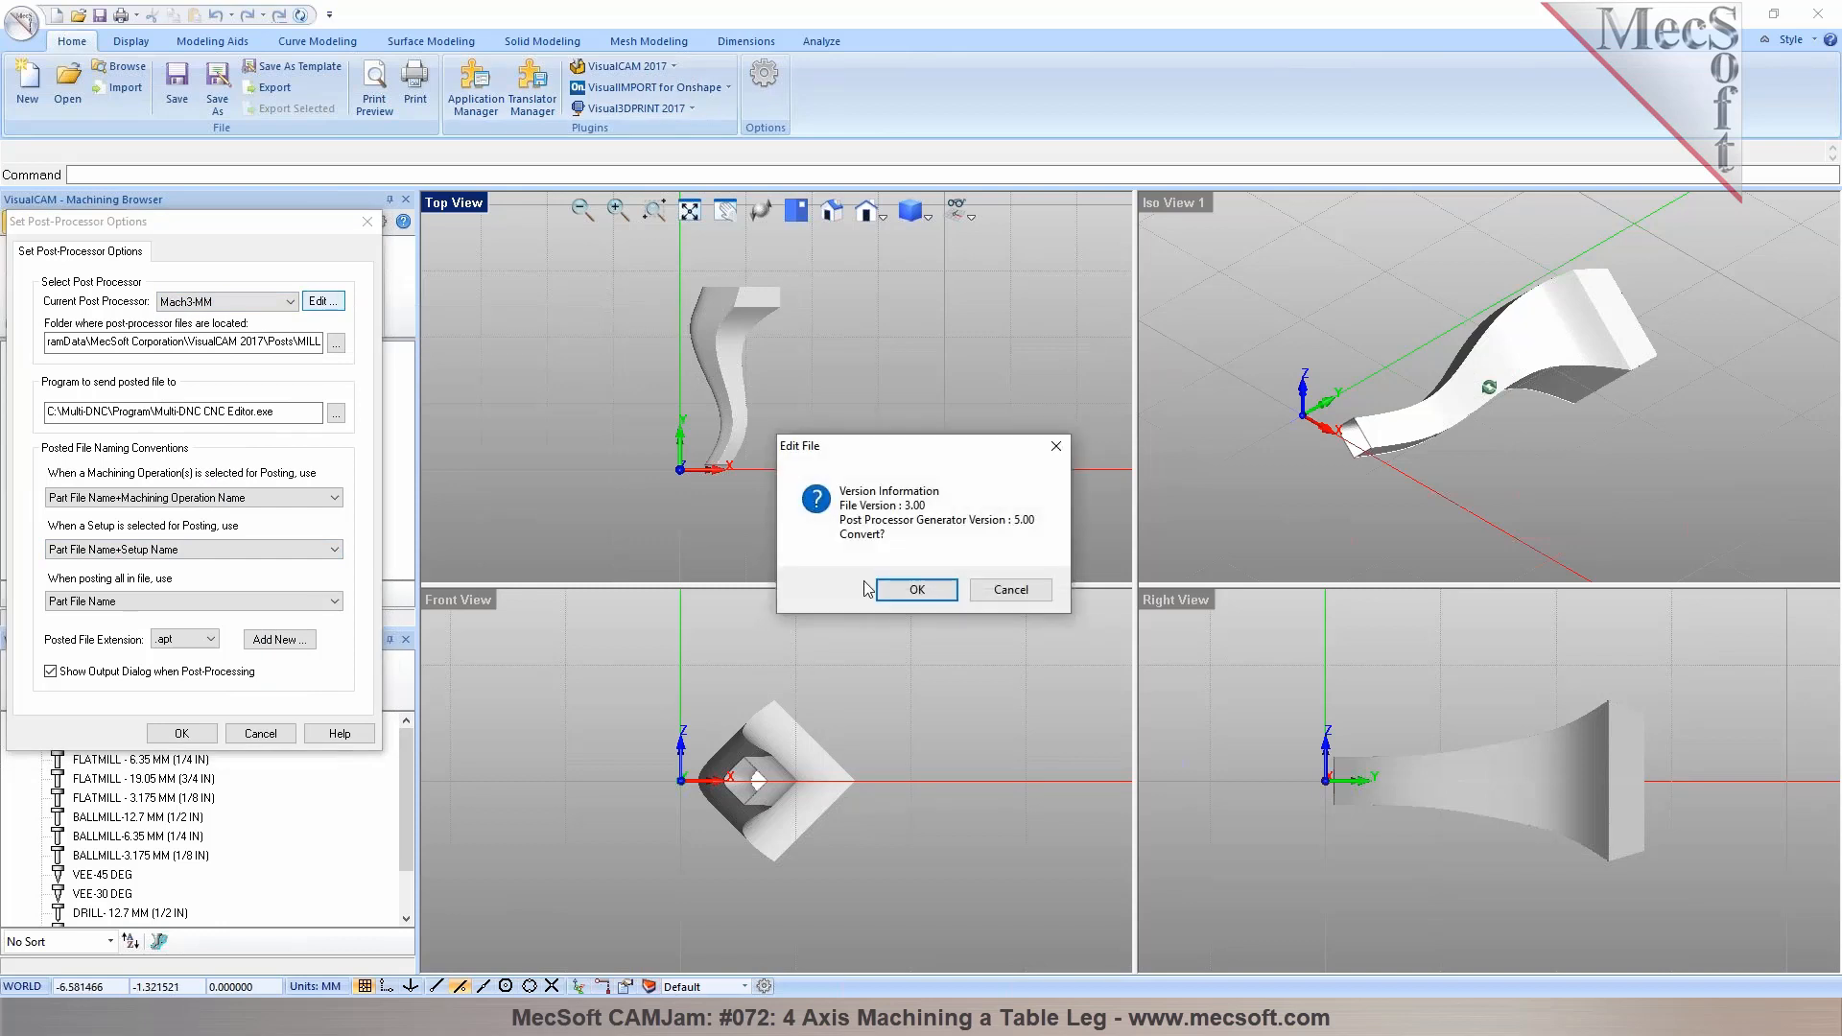
{"action": "left_click", "coordinate": [929, 597]}
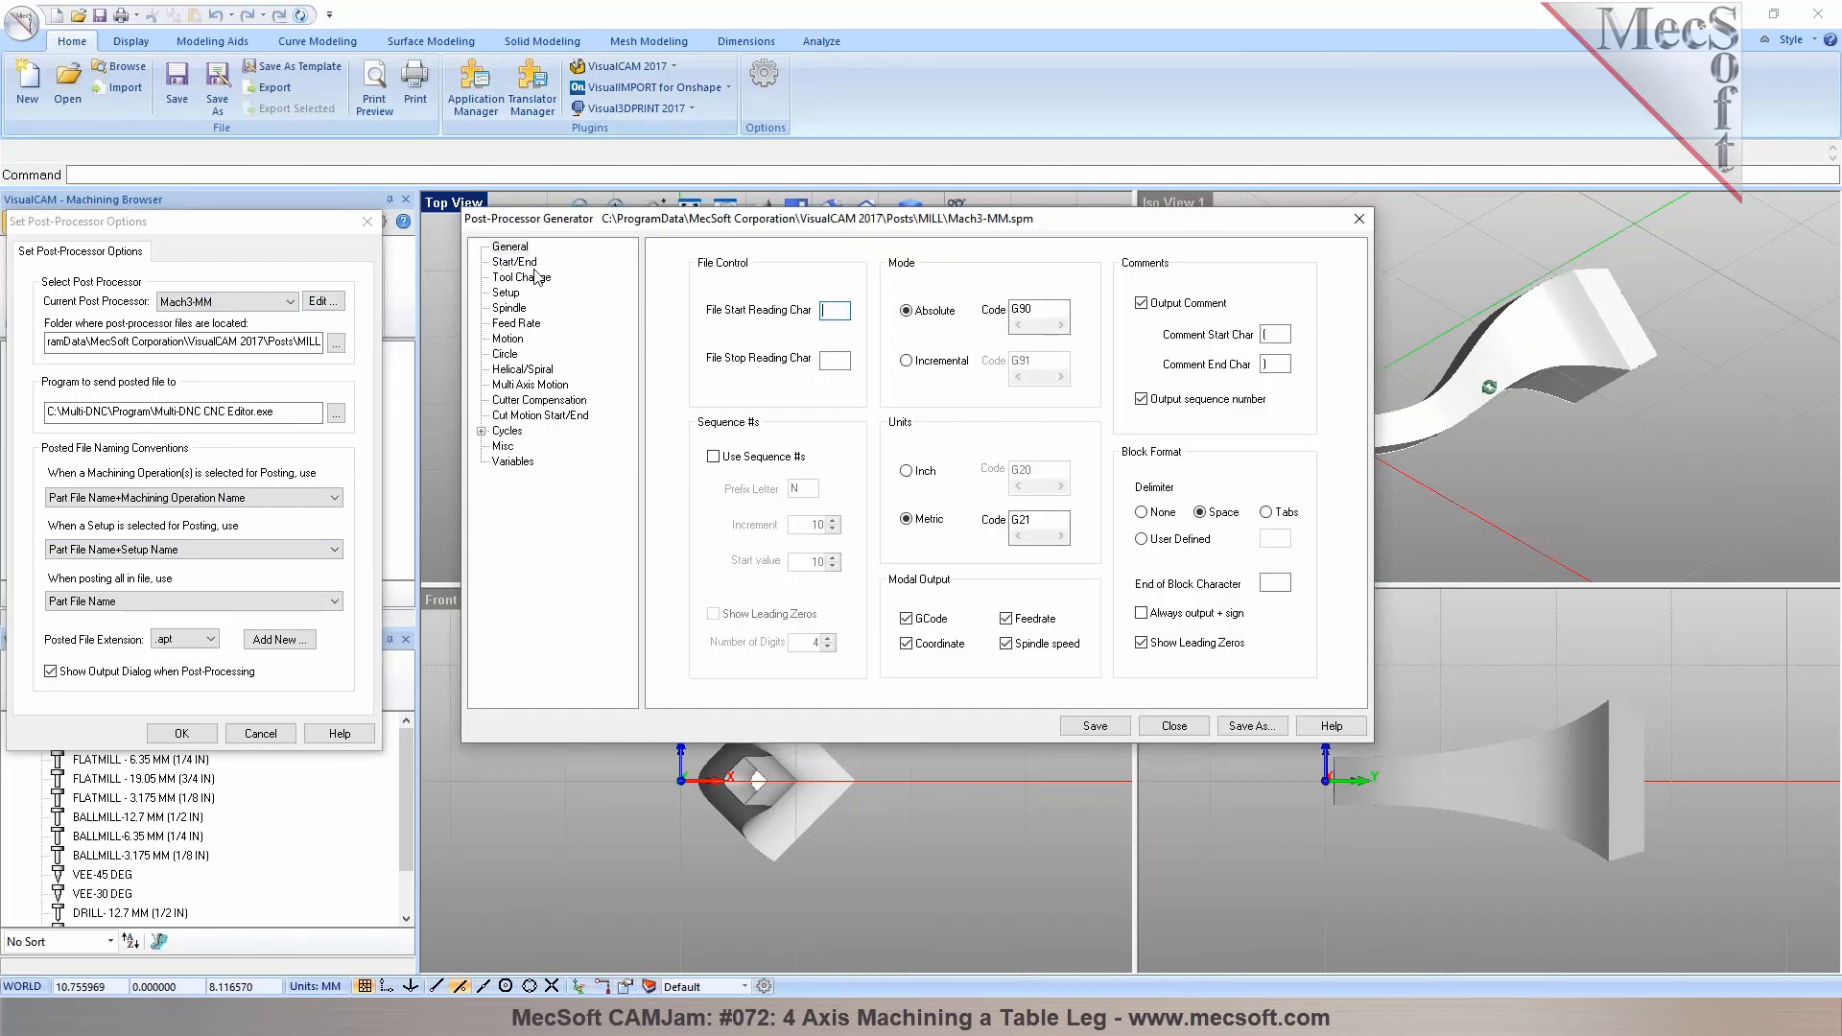
{"action": "left_click", "coordinate": [516, 262]}
{"action": "left_click", "coordinate": [522, 277]}
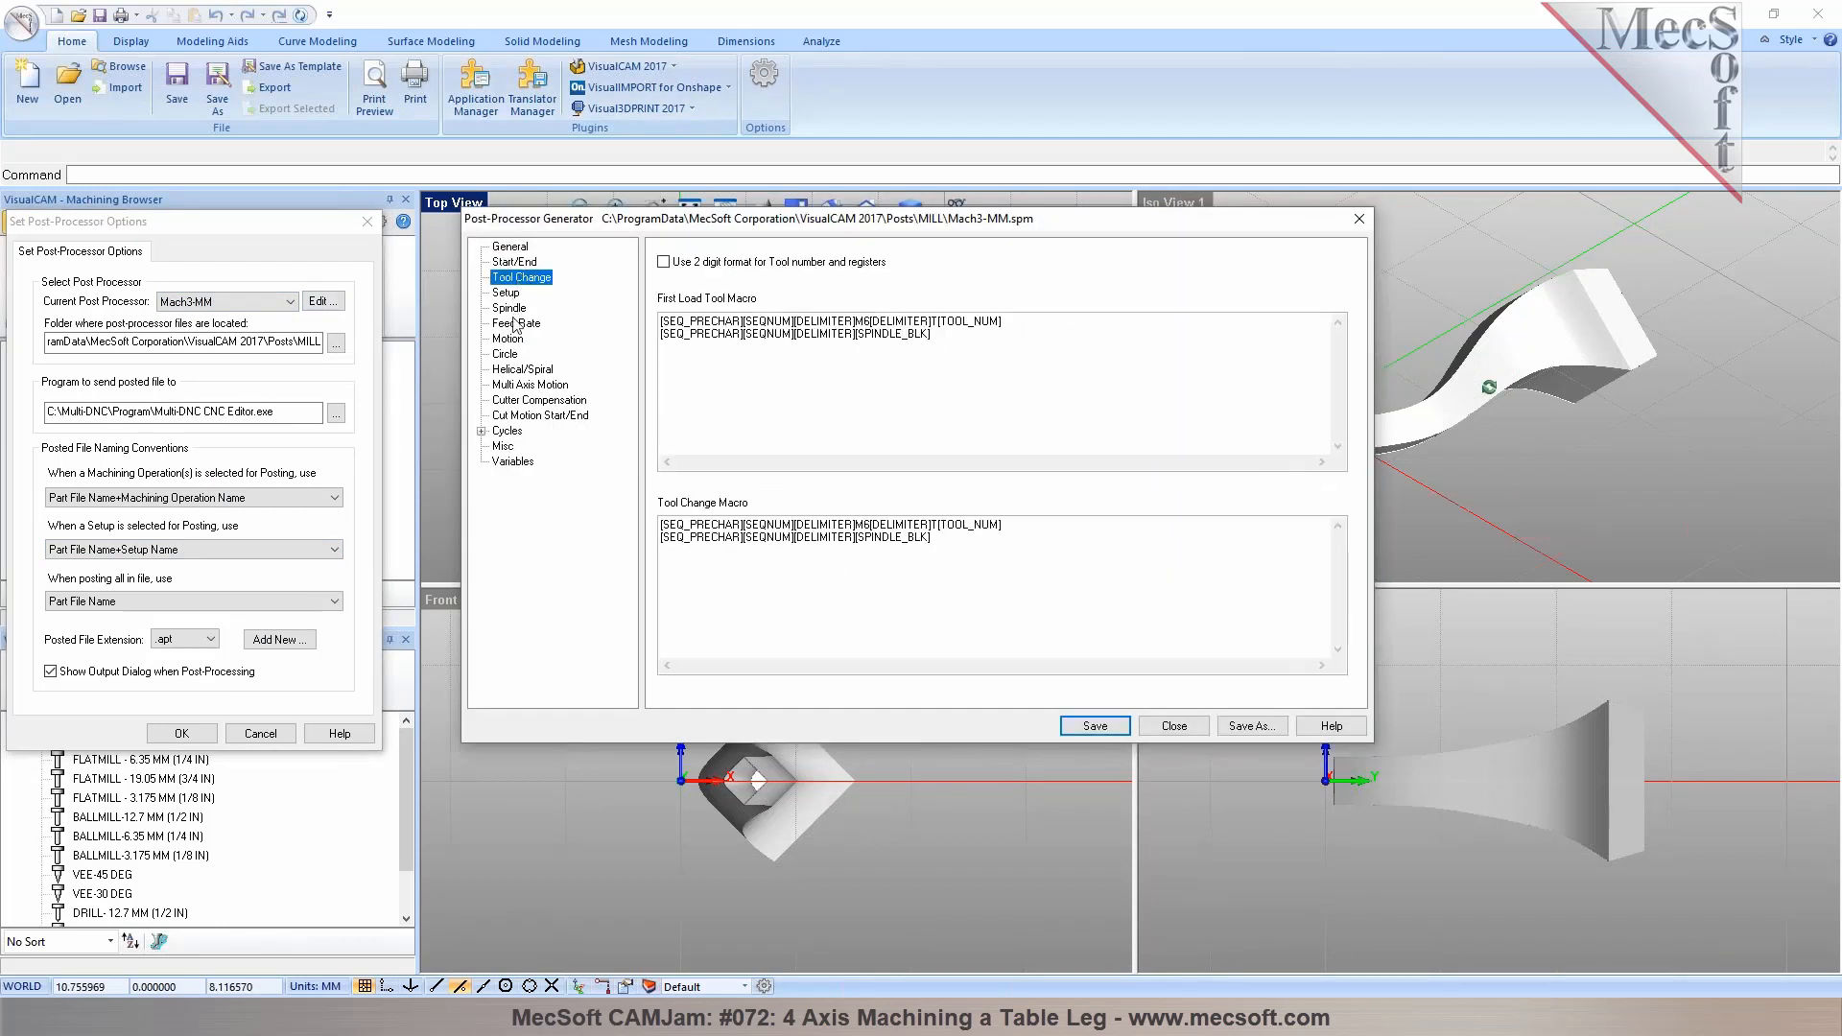
{"action": "left_click", "coordinate": [530, 385]}
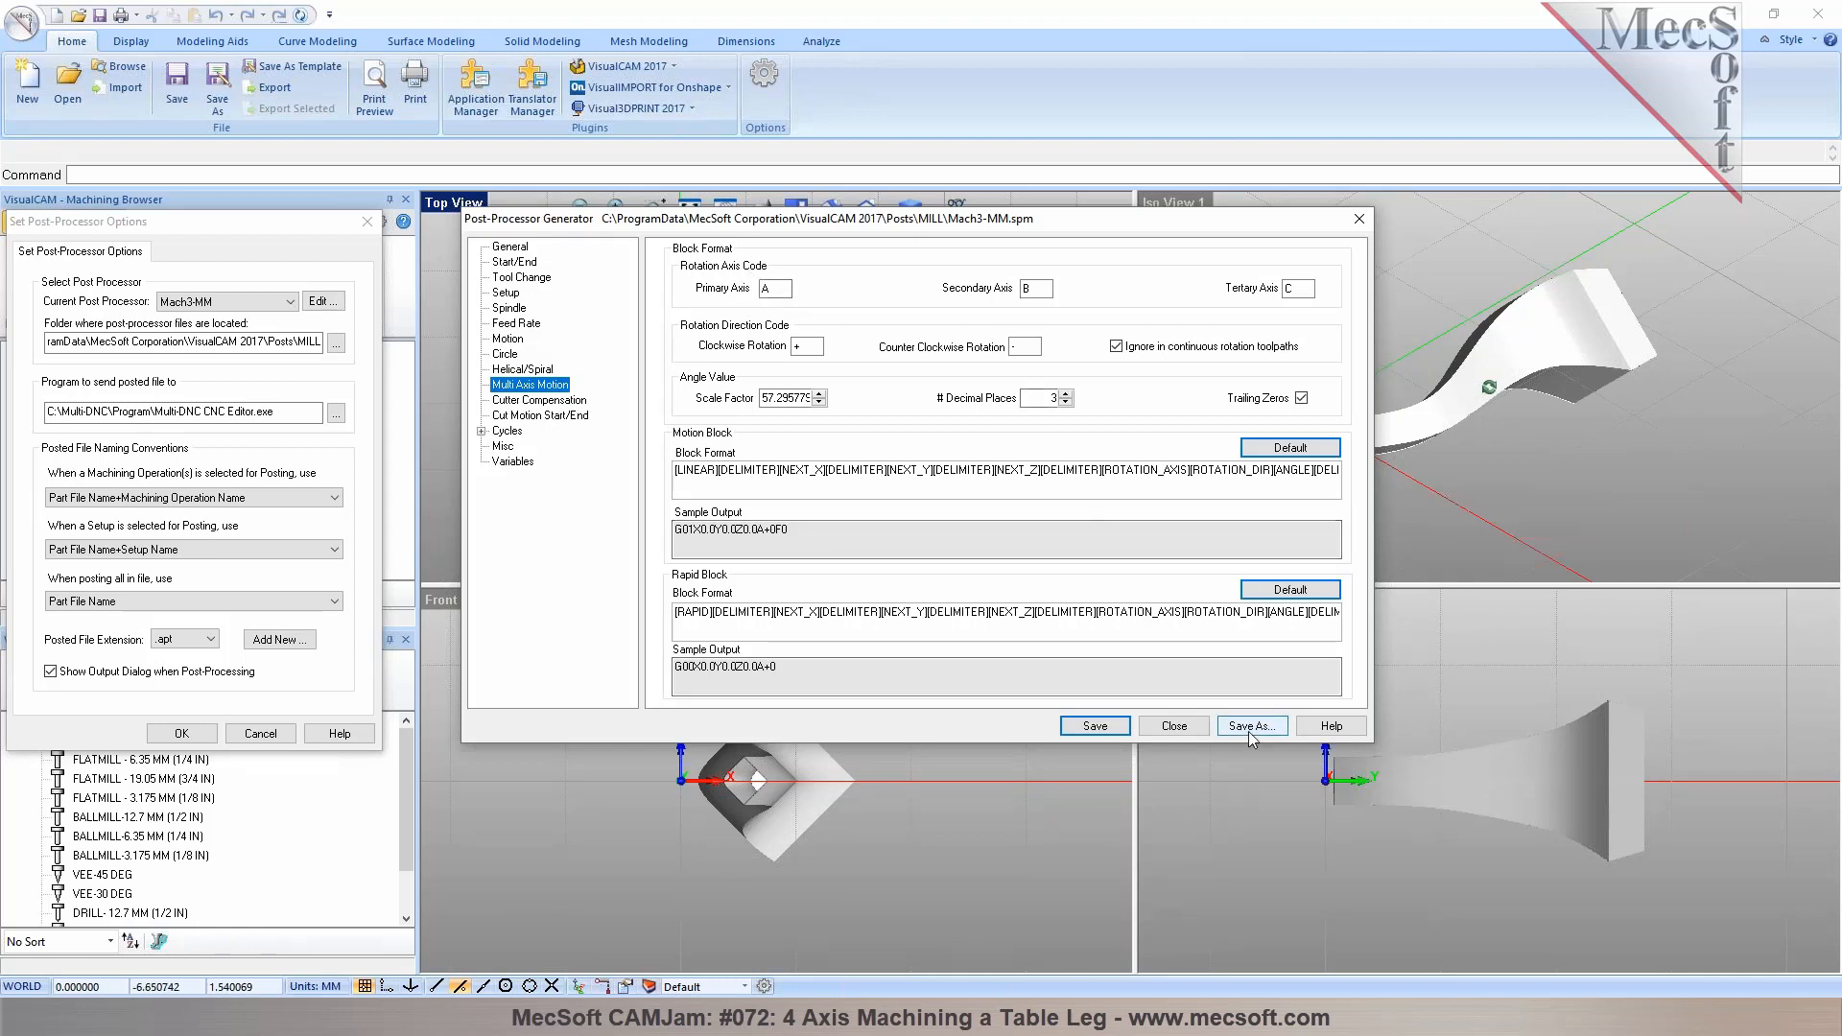
{"action": "left_click", "coordinate": [1359, 222]}
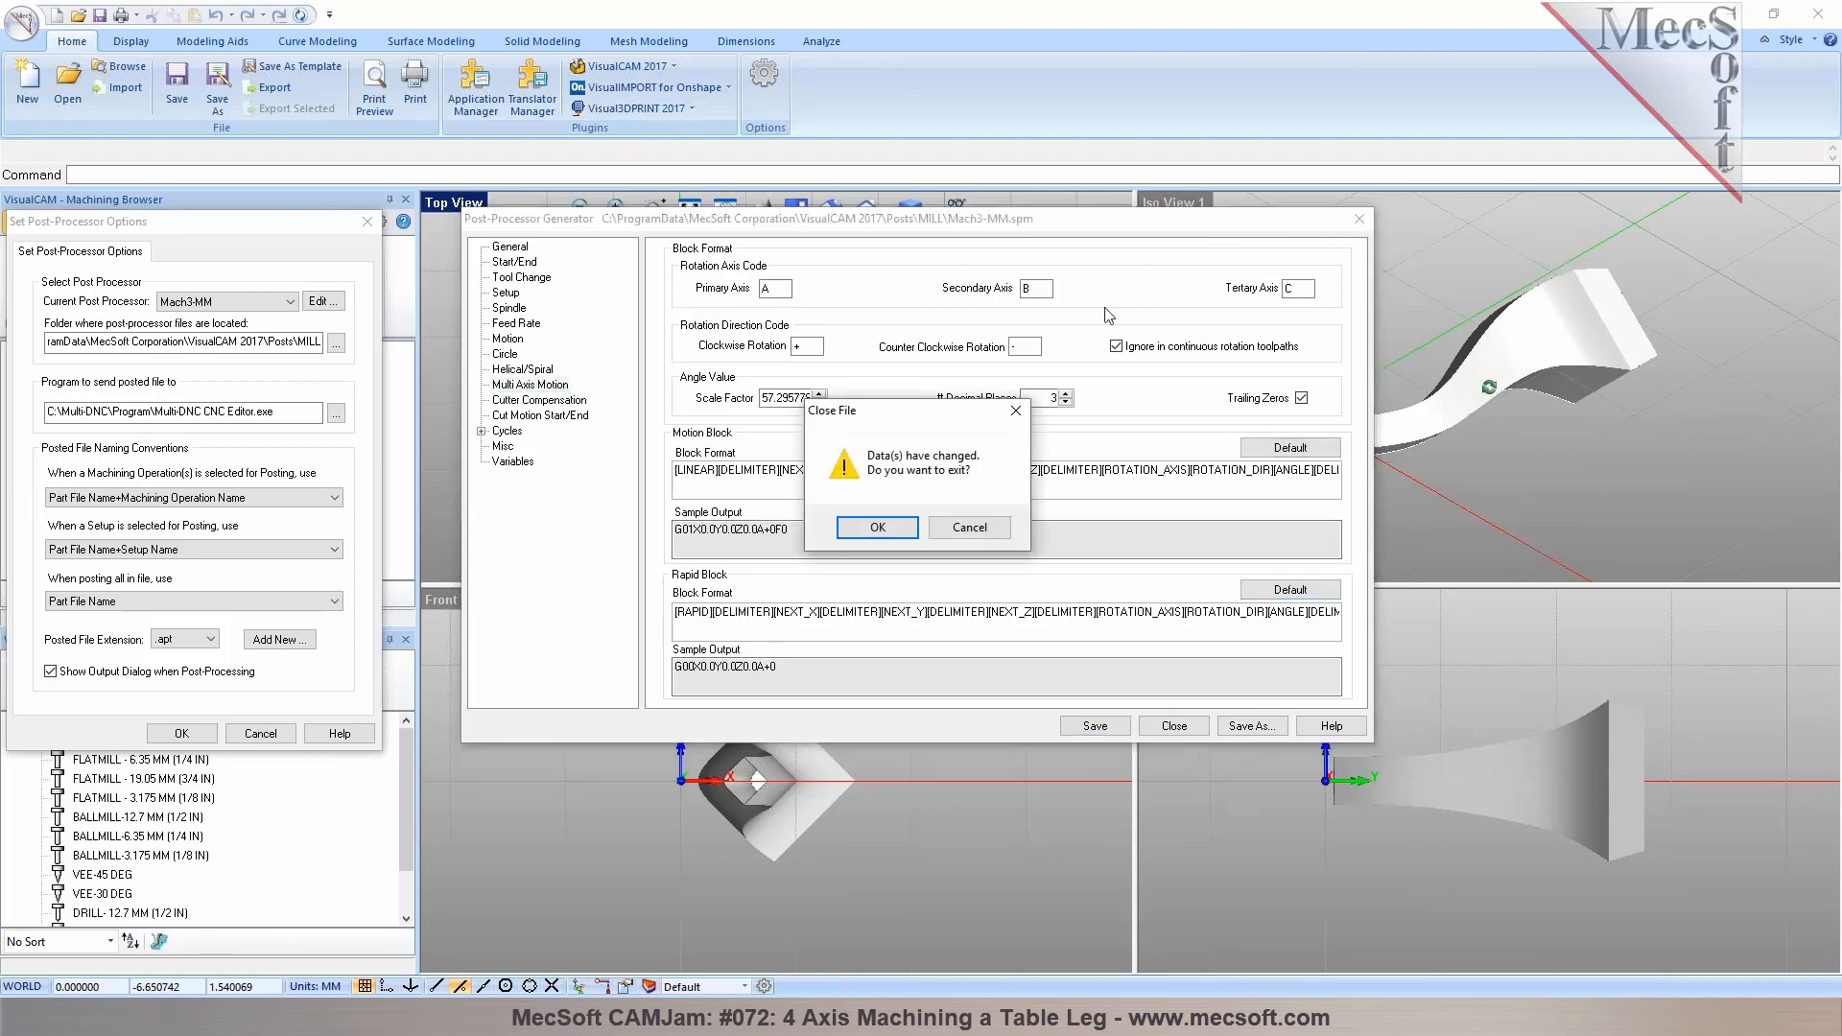
{"action": "left_click", "coordinate": [878, 532]}
Set the posted file extension to .nc and confirm the post-processor options
{"action": "left_click", "coordinate": [193, 640]}
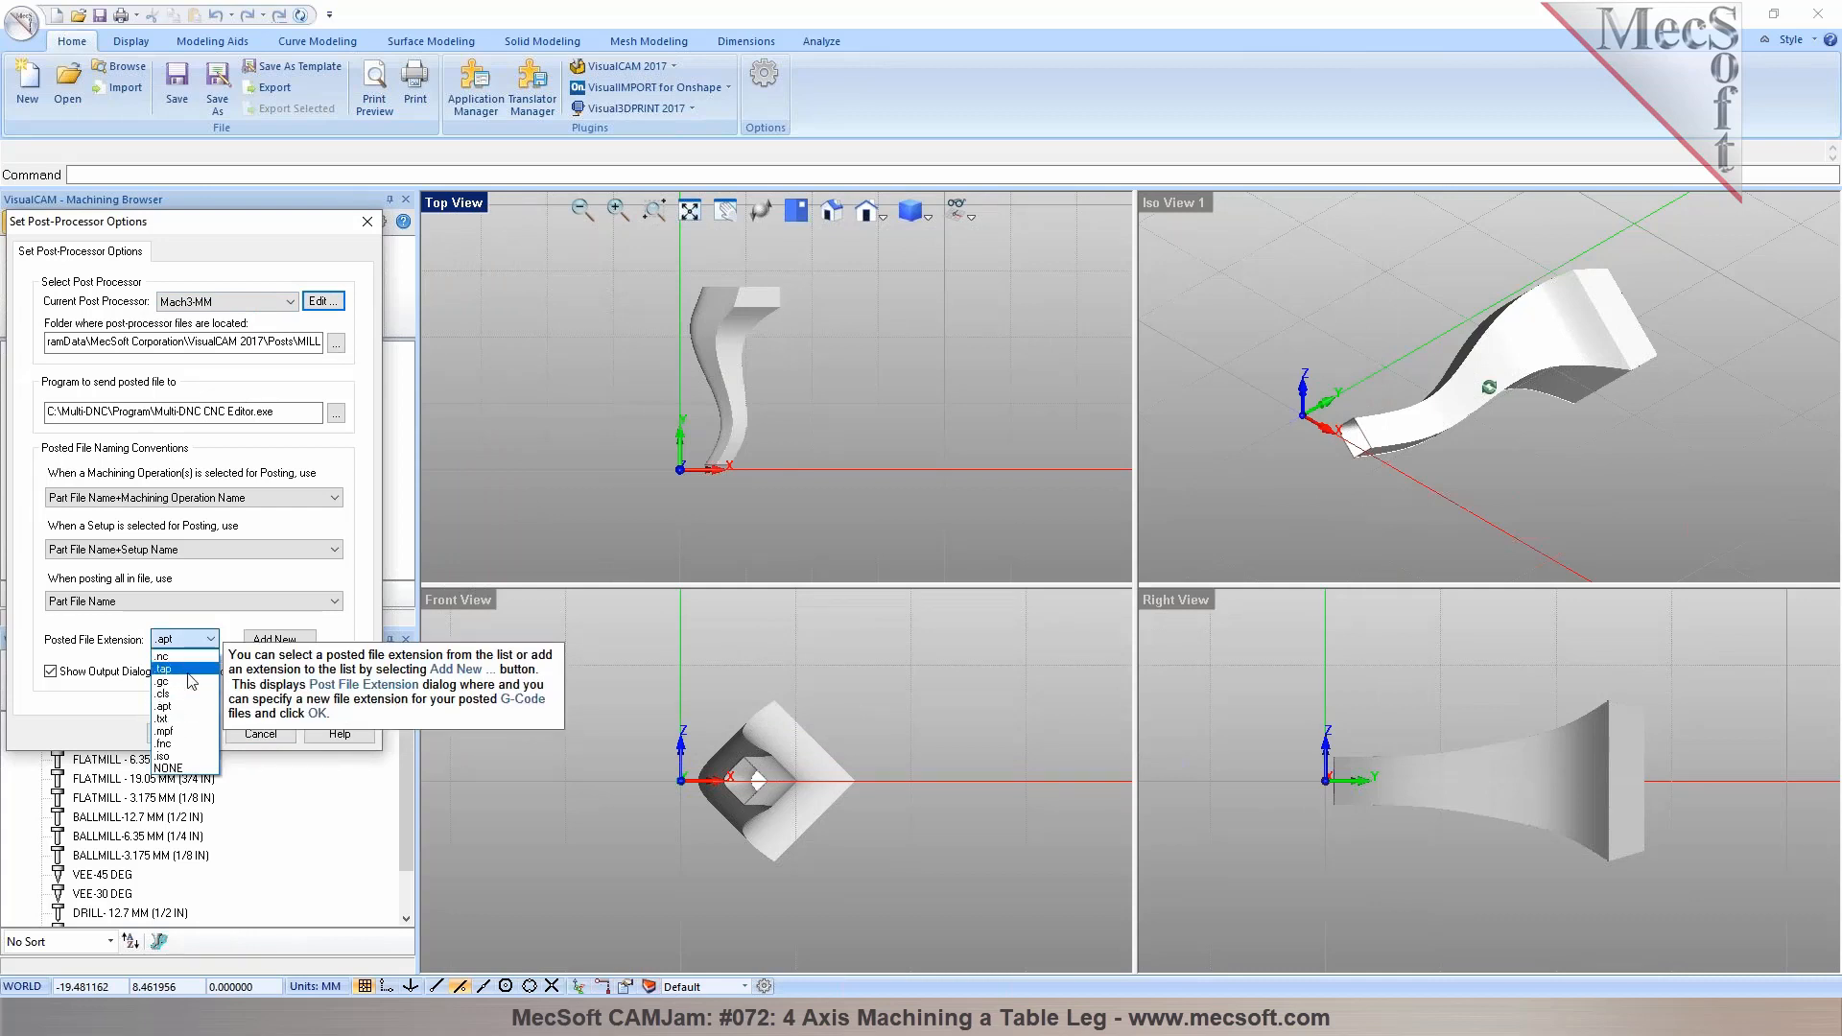
{"action": "left_click", "coordinate": [187, 656]}
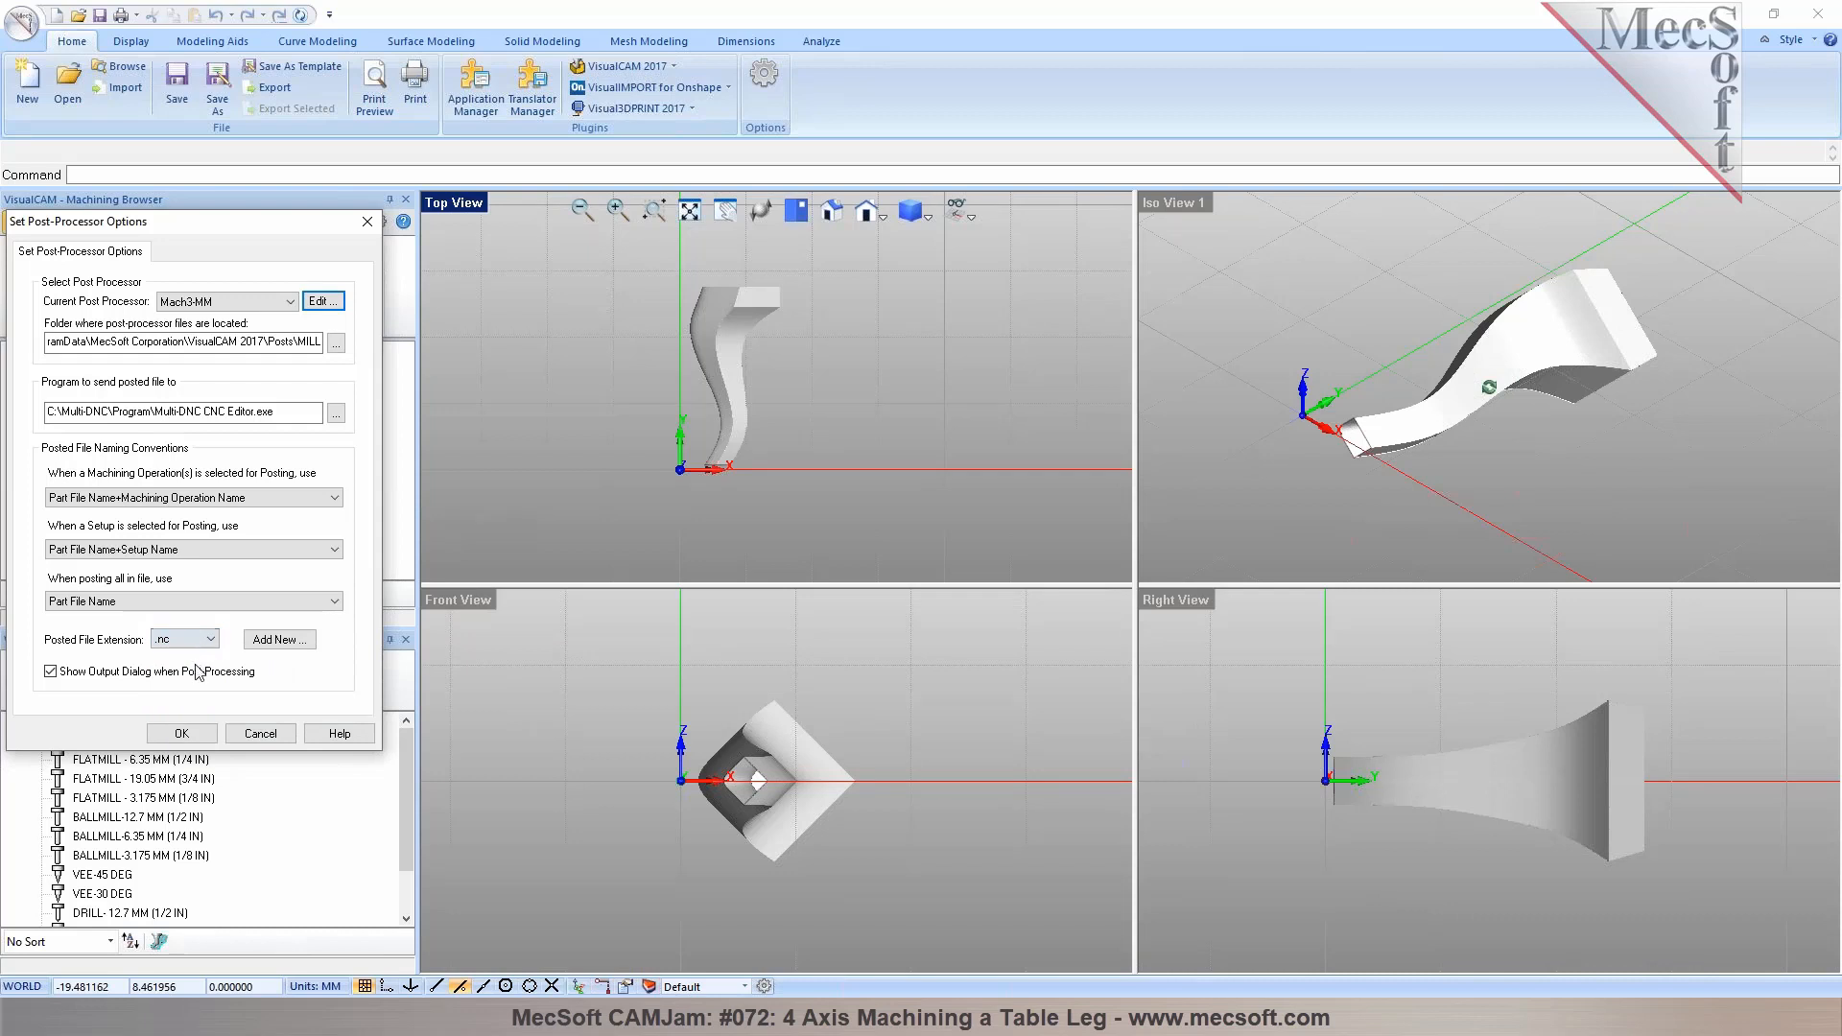
{"action": "left_click", "coordinate": [181, 733]}
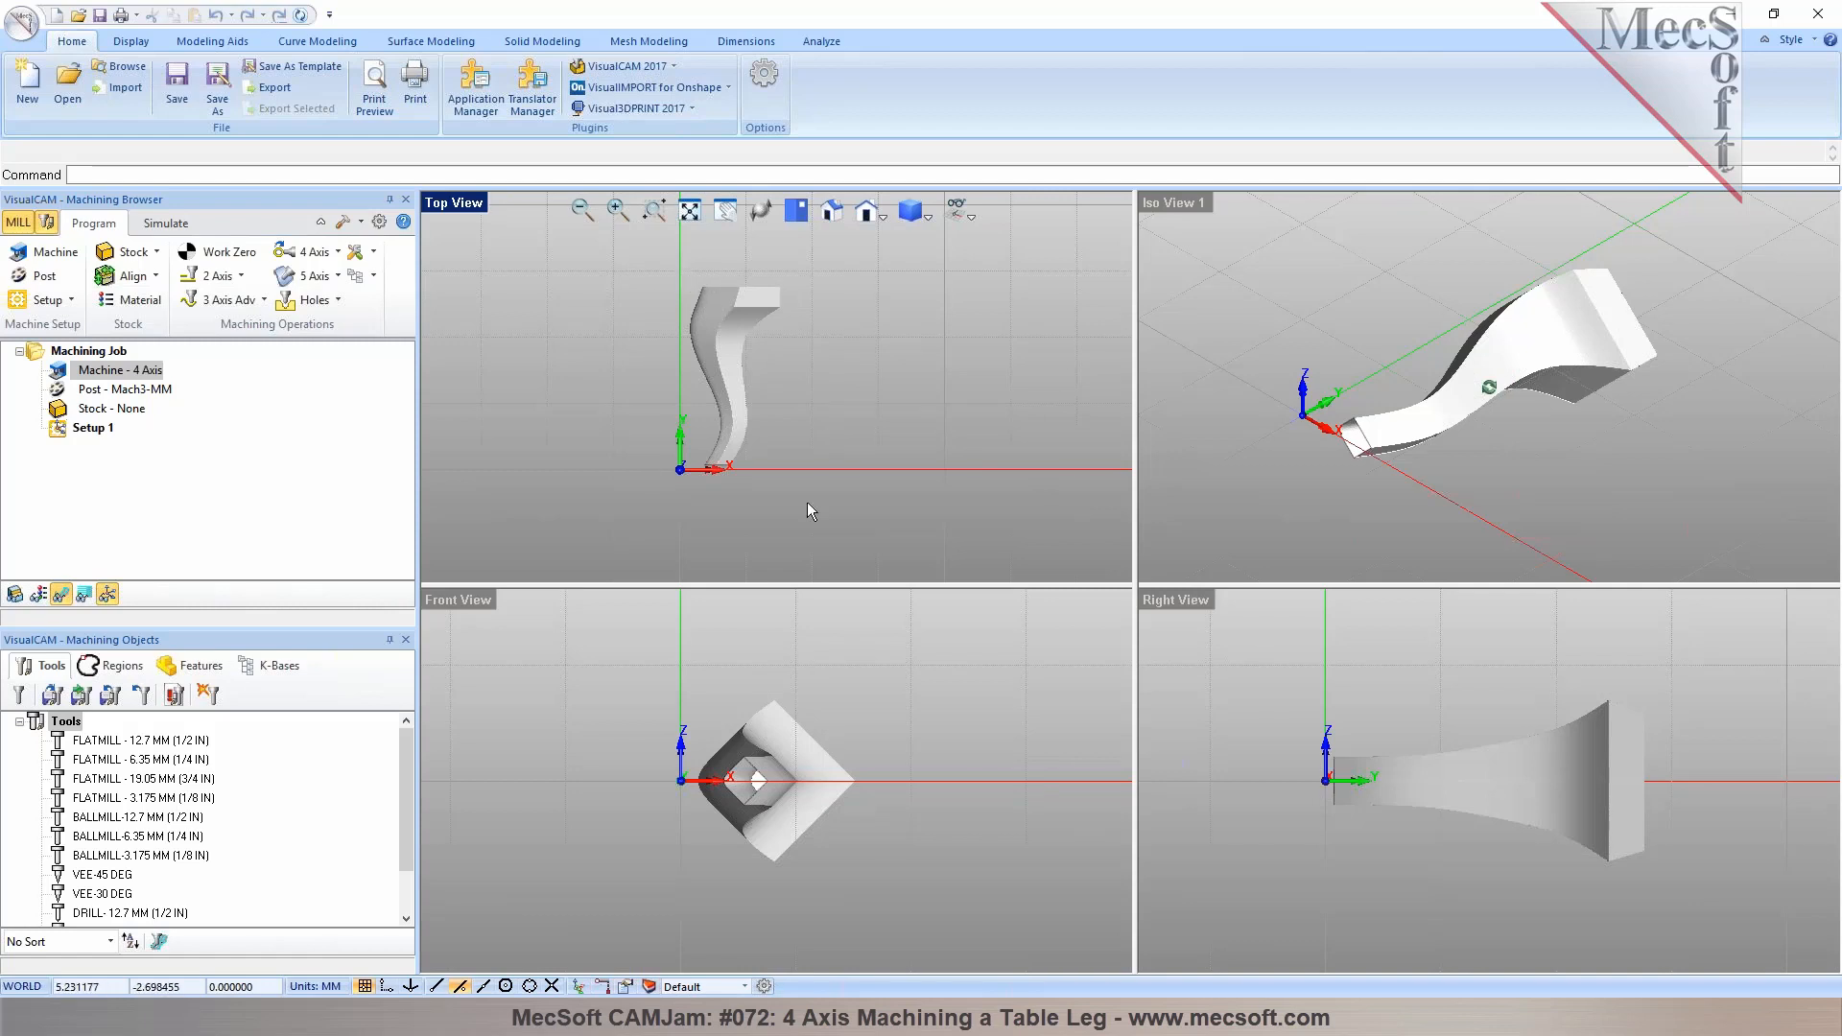
Select the table leg and rotate it about the Z axis with the manipulator so it lies along the X axis
{"action": "left_click_drag", "start_coordinate": [614, 261], "coordinate": [831, 511]}
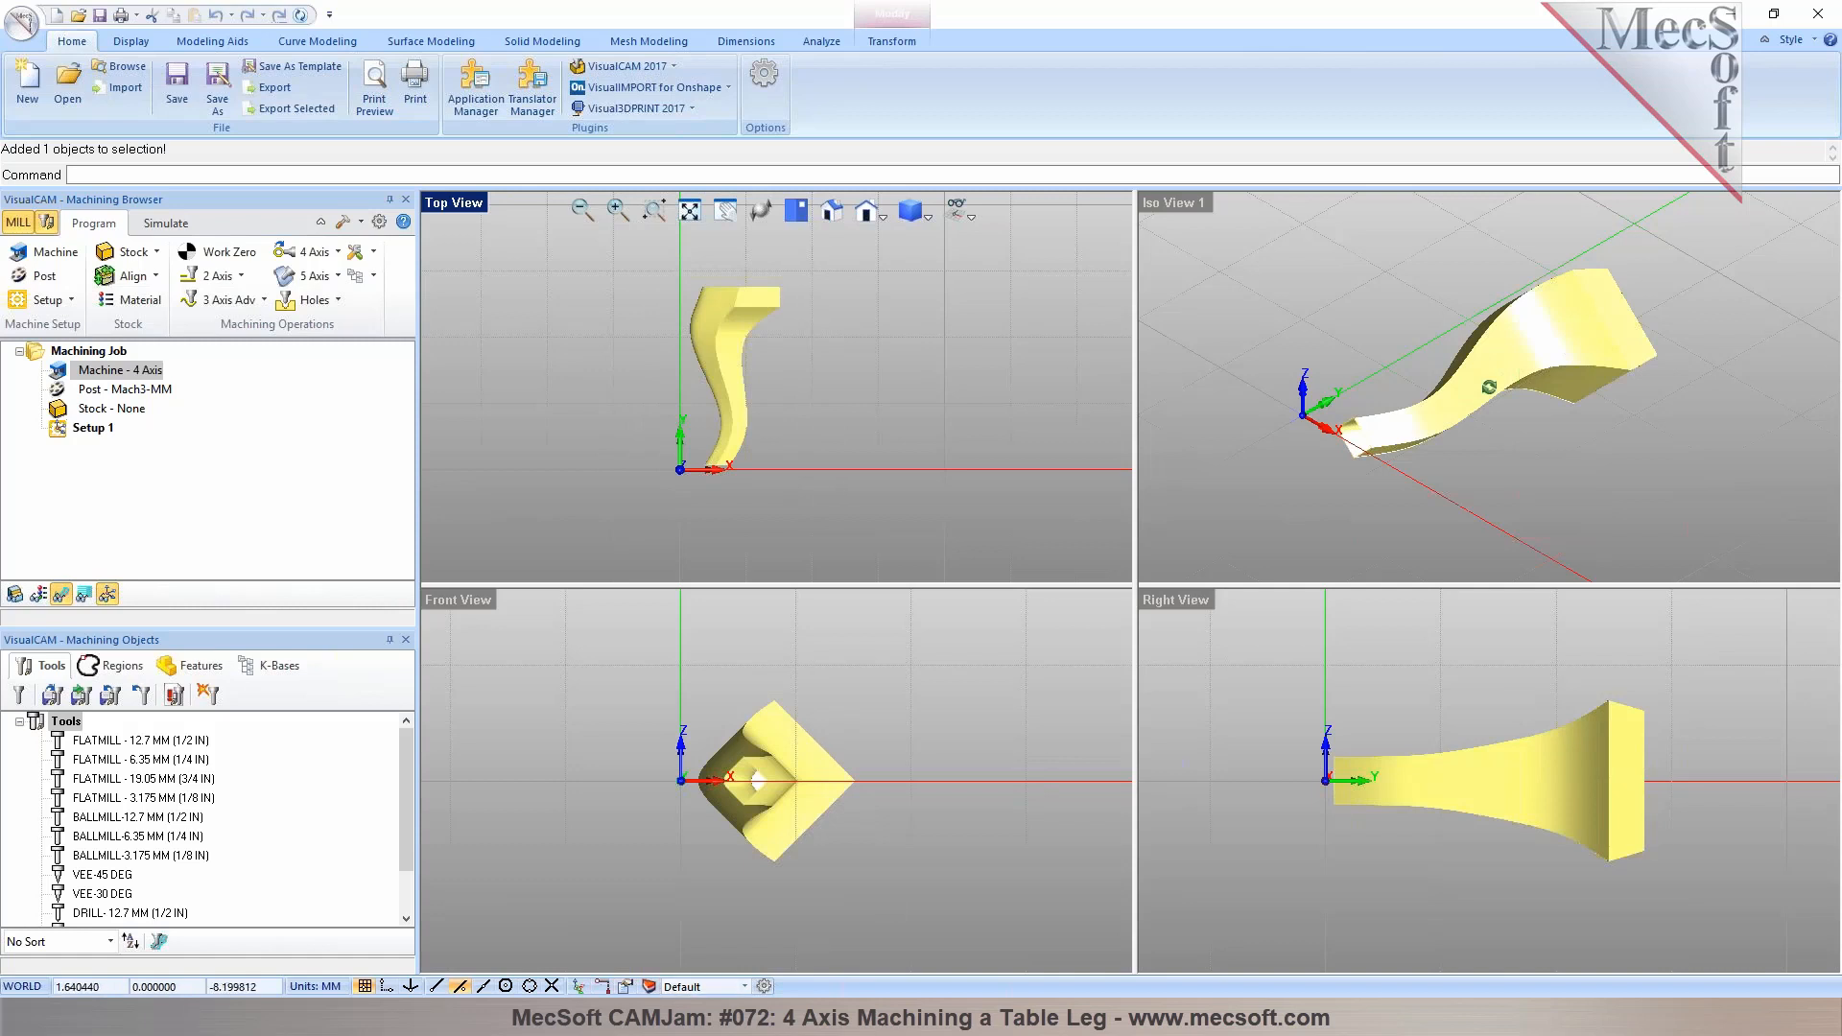
{"action": "left_click", "coordinate": [579, 986]}
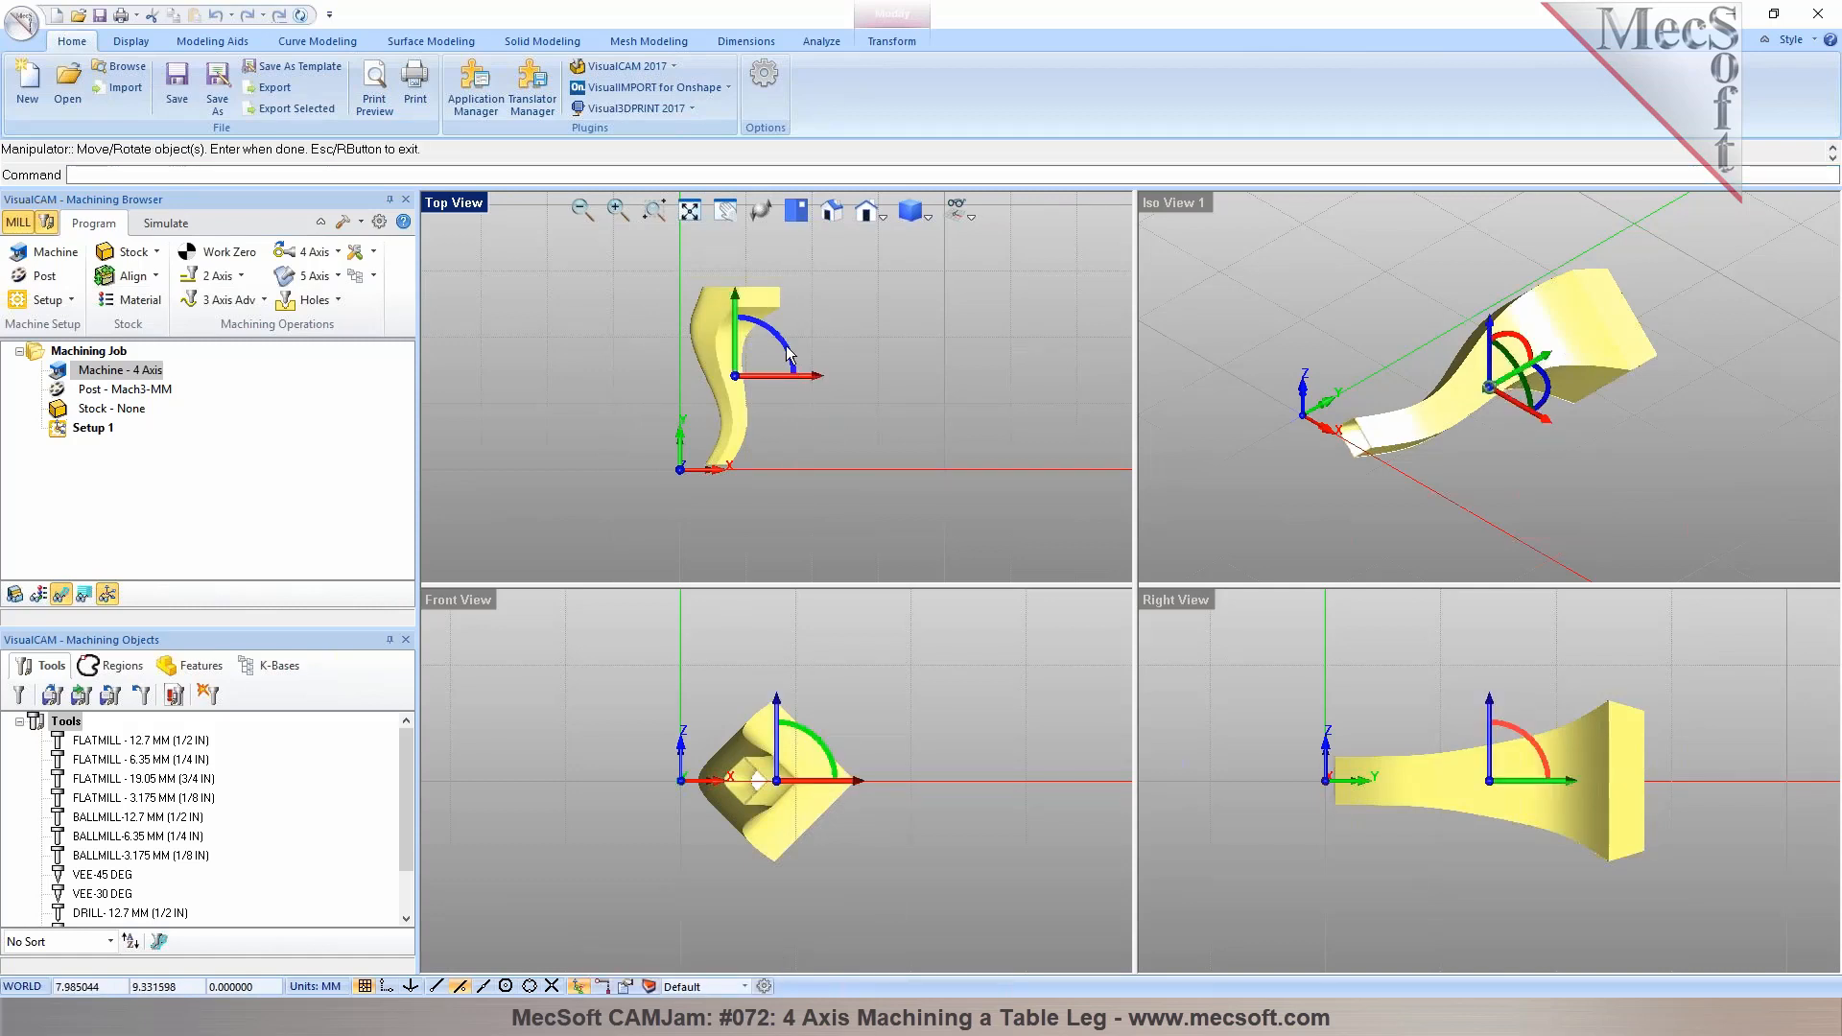
{"action": "left_click", "coordinate": [787, 354]}
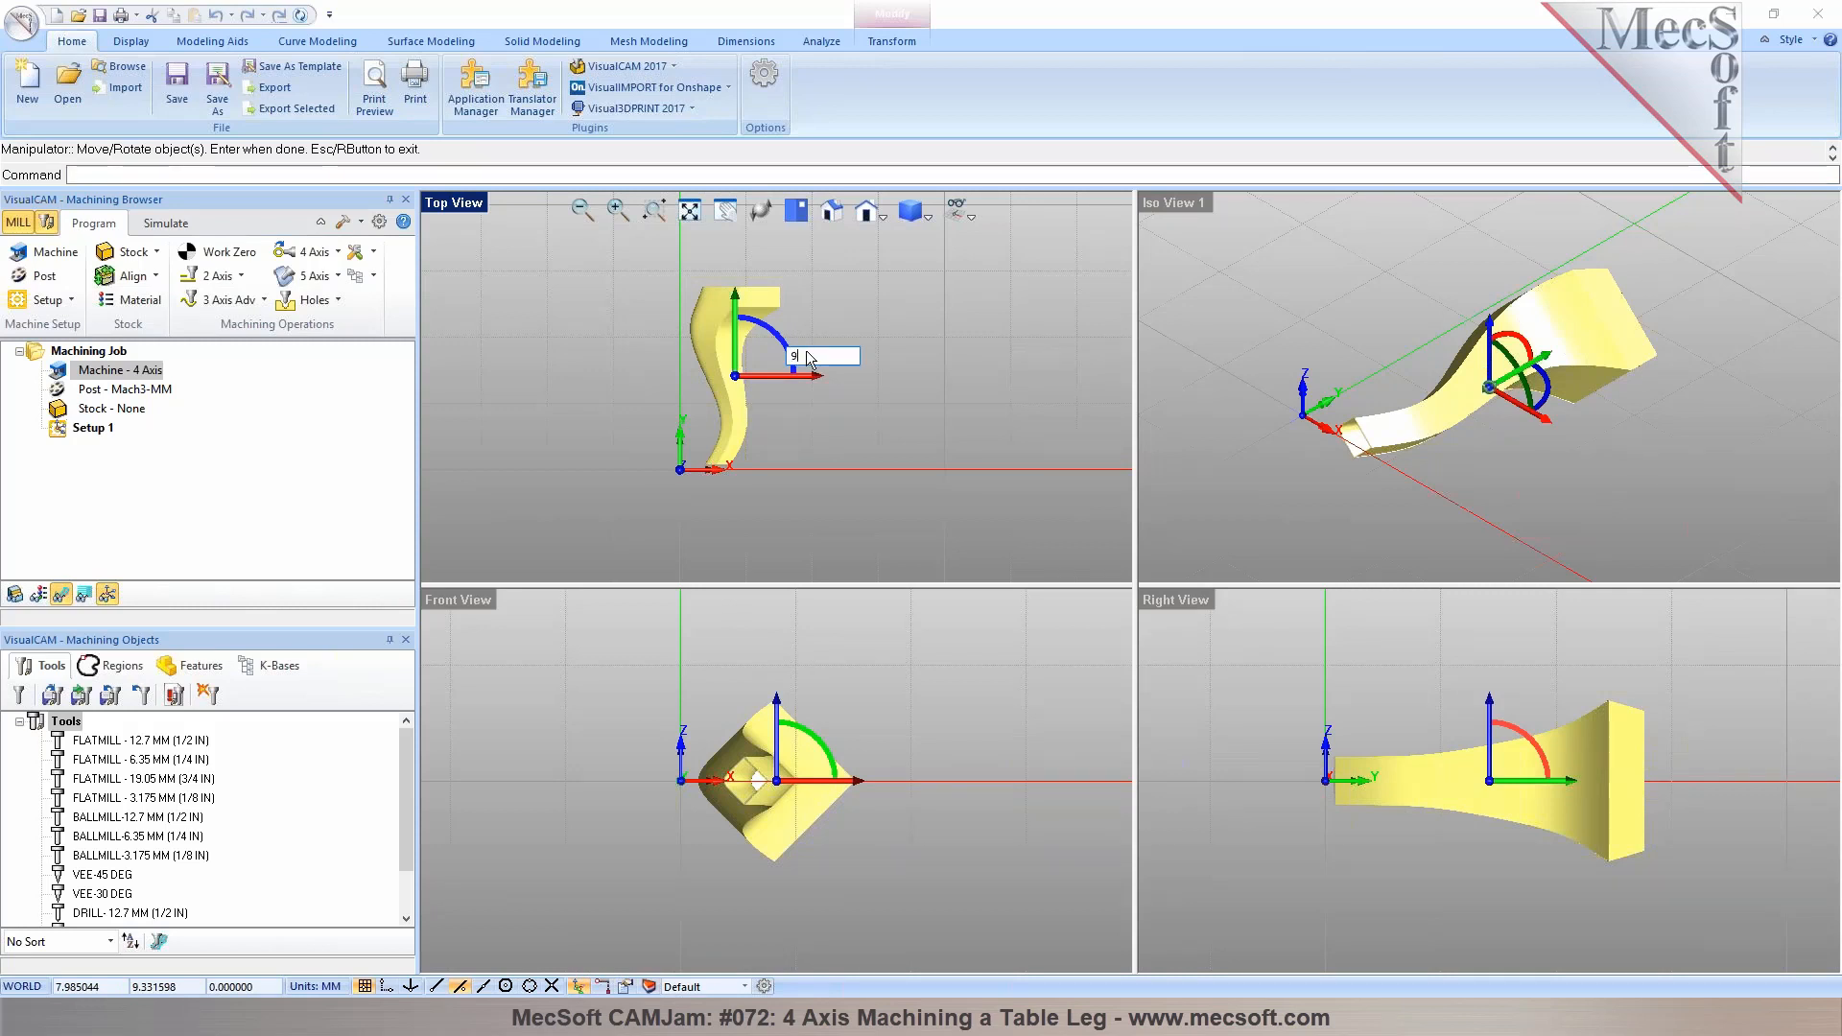
{"action": "key", "text": "Return"}
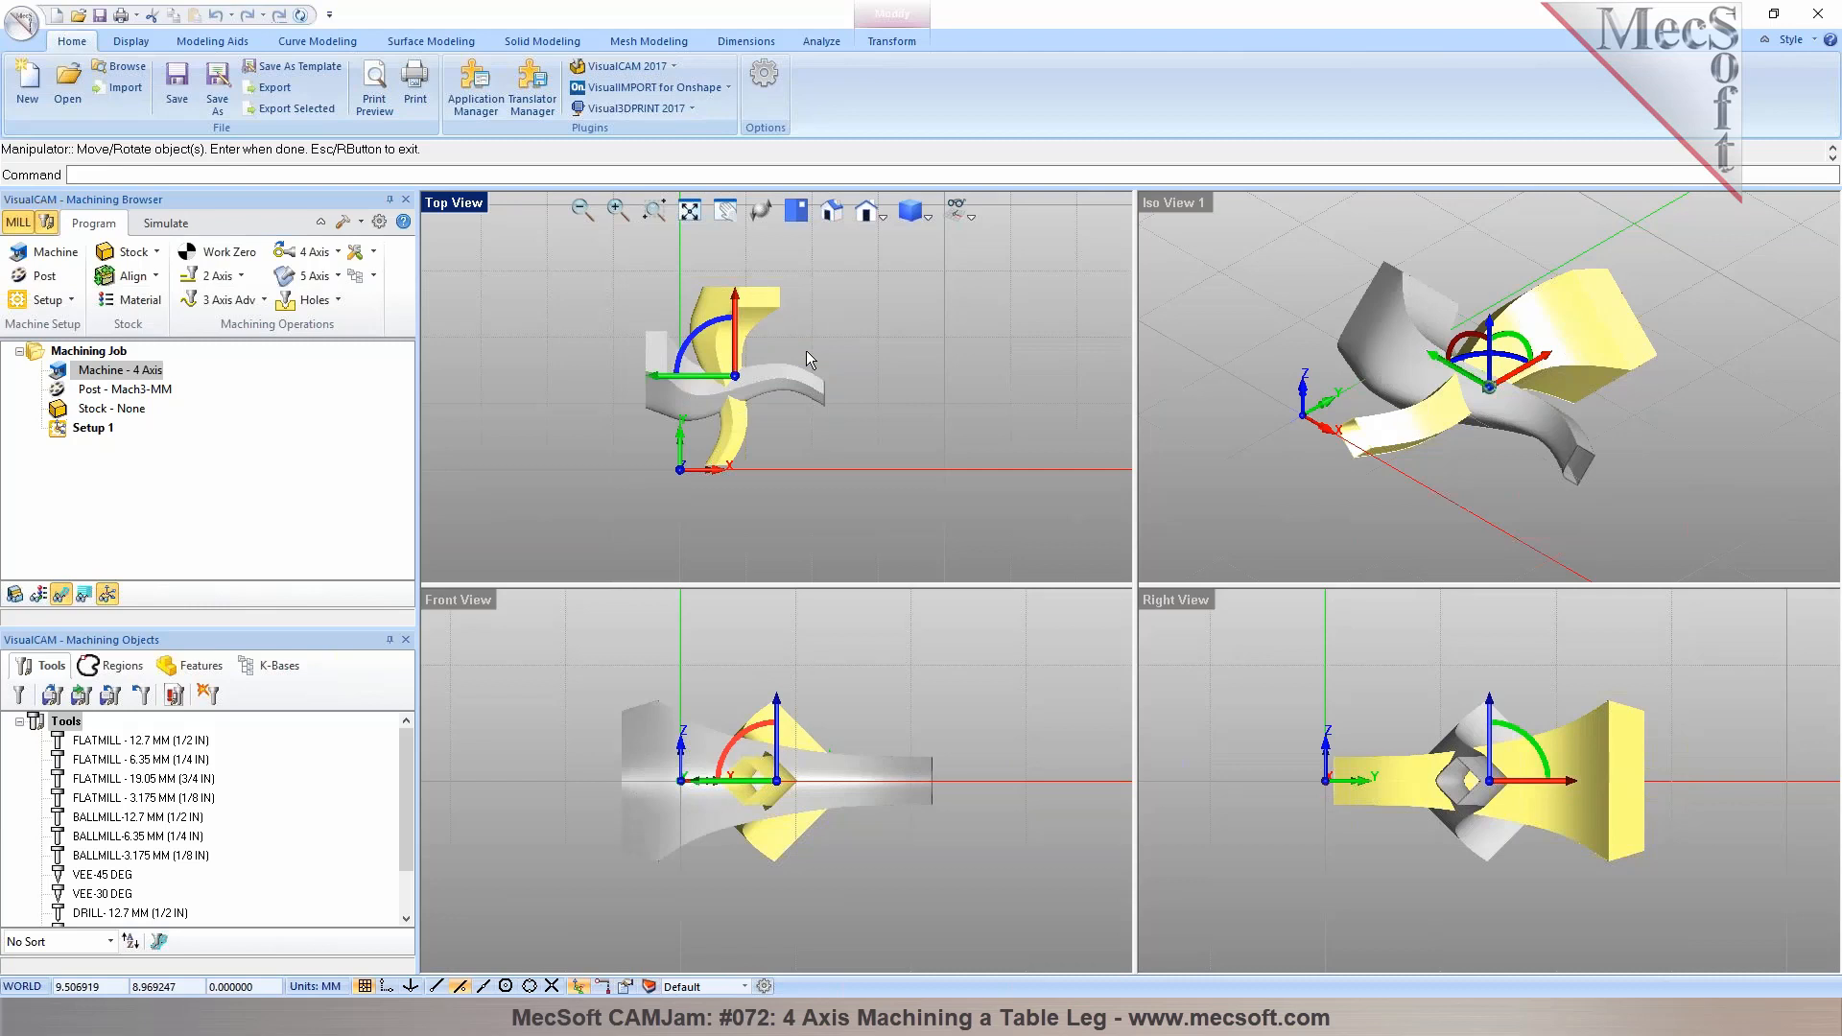
{"action": "key", "text": "Return"}
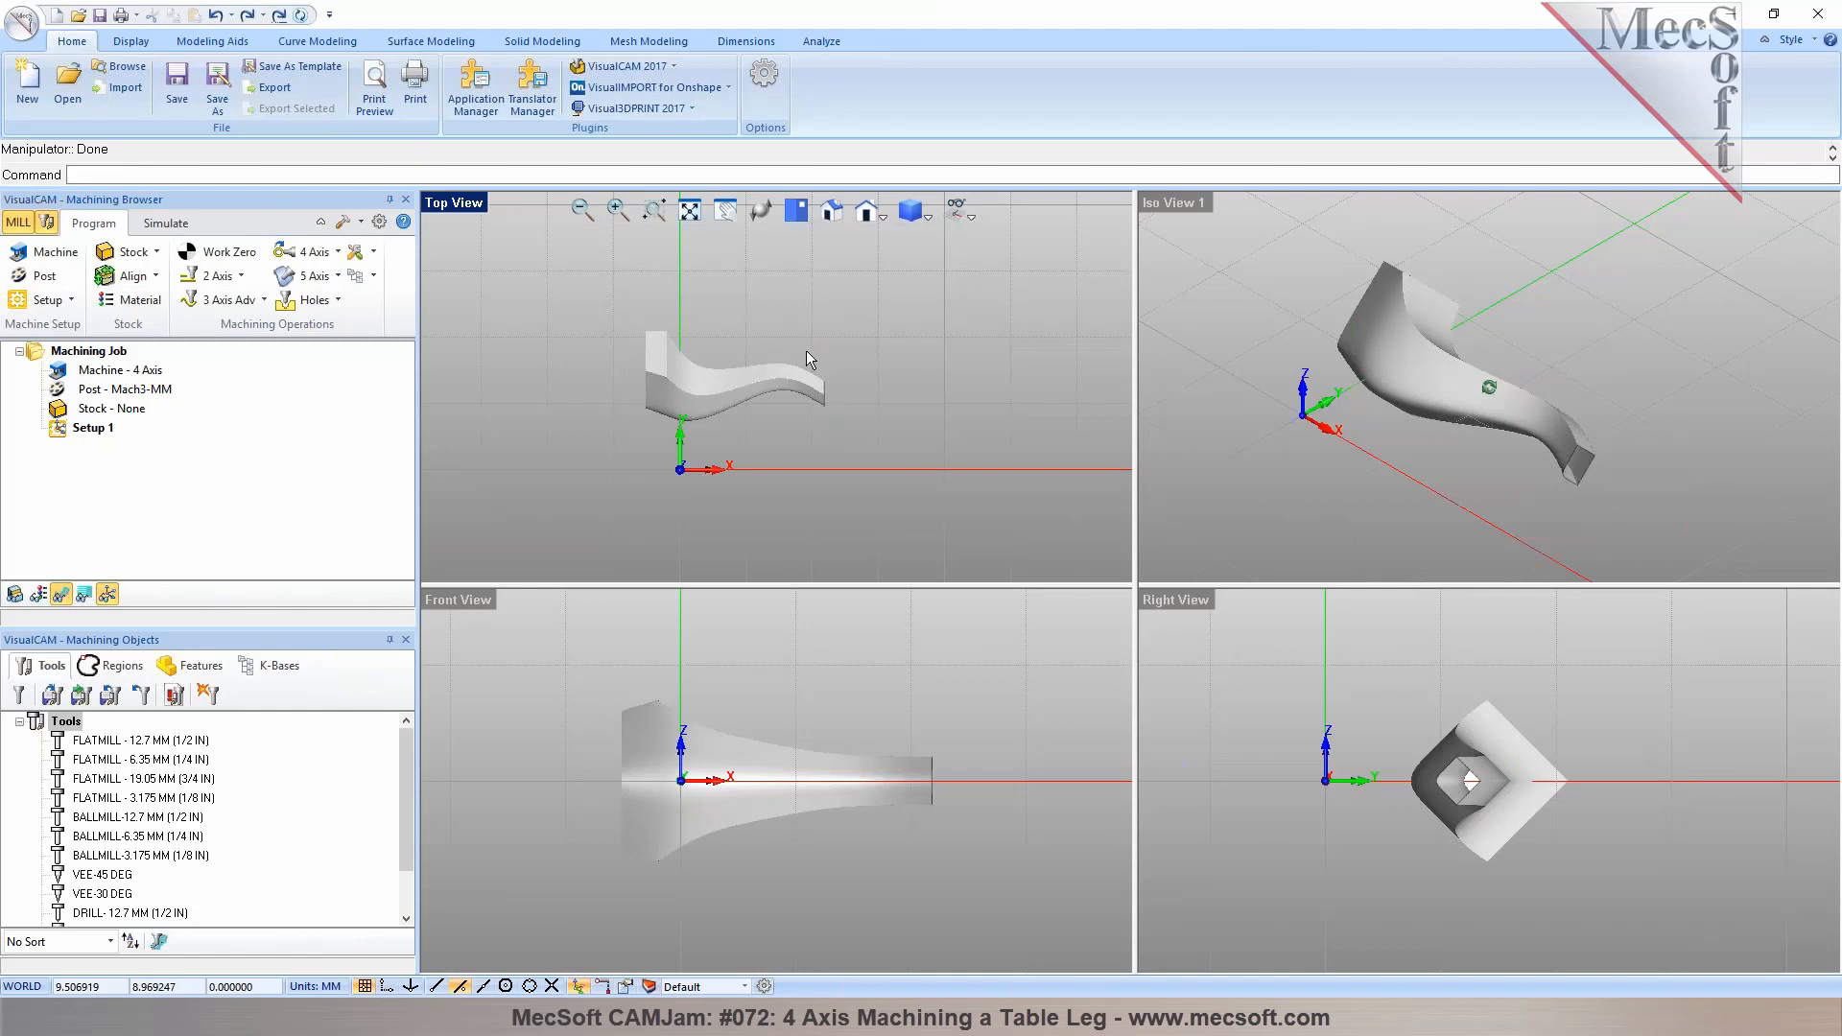
Select the table leg and move it along the X axis with the manipulator, entering an offset of -2
{"action": "middle_click_drag", "start_coordinate": [1350, 397], "coordinate": [1382, 434]}
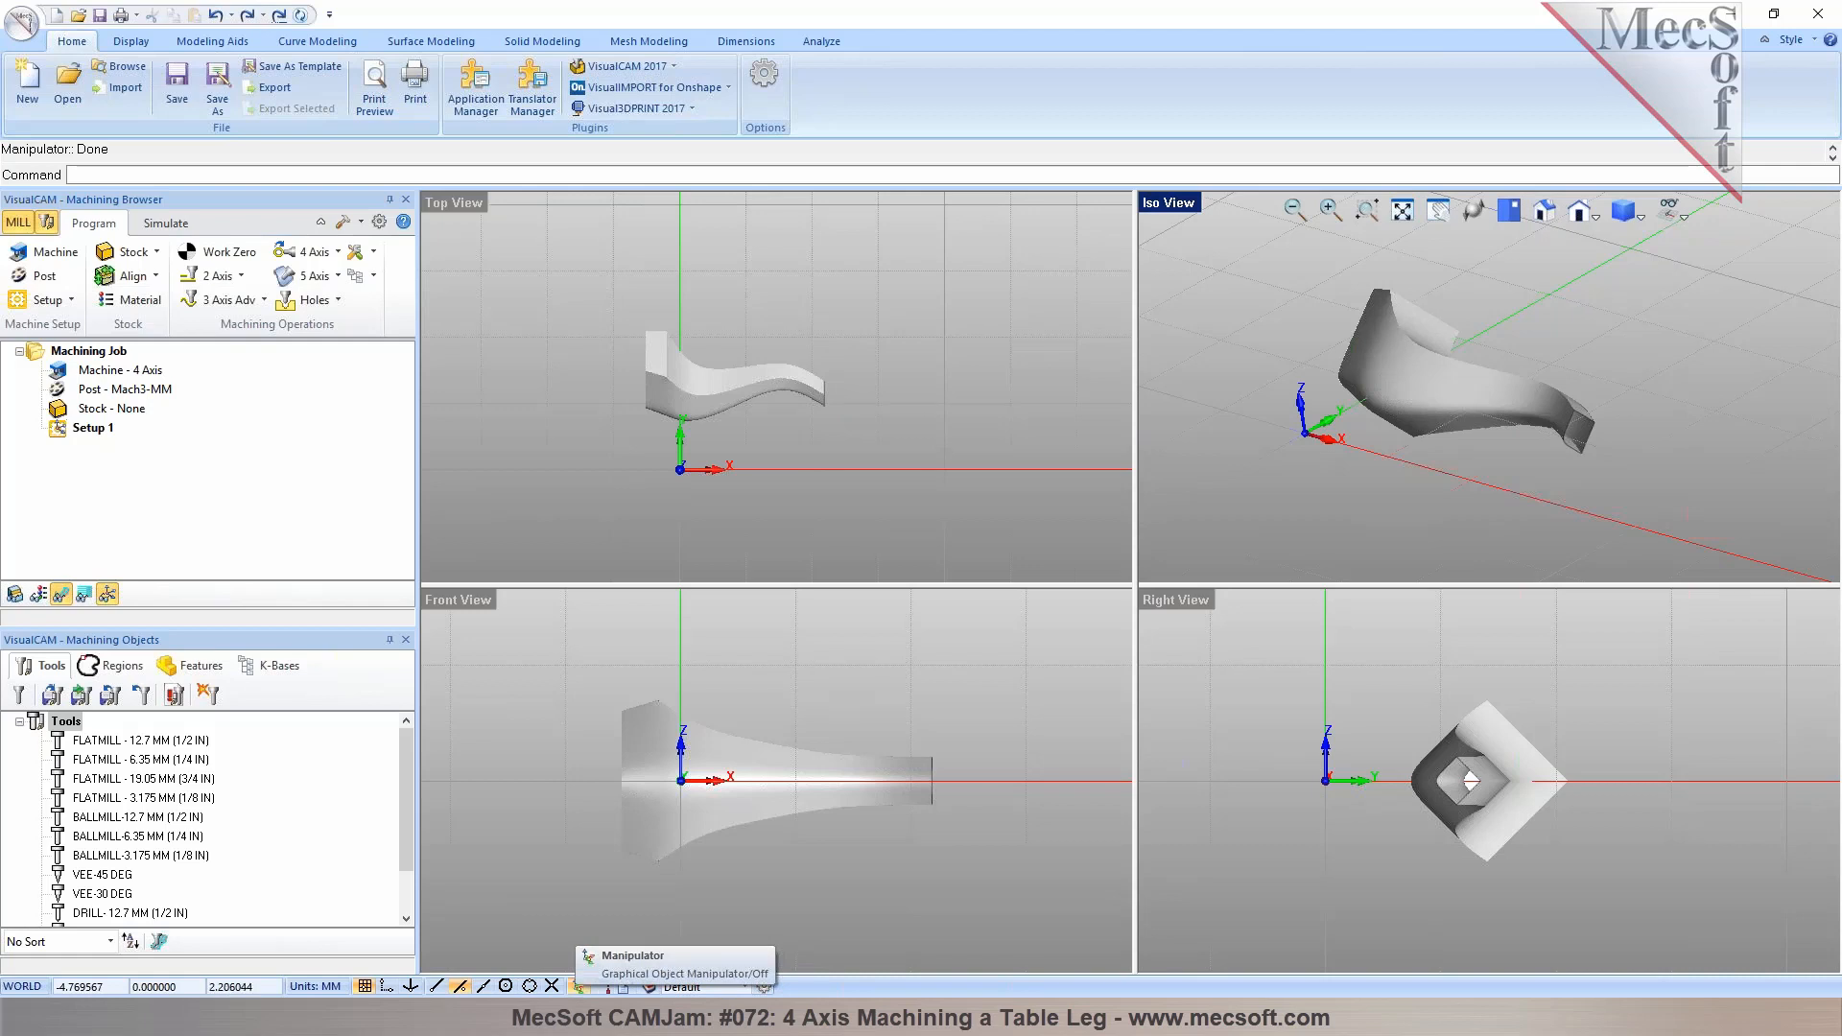
{"action": "left_click", "coordinate": [708, 388]}
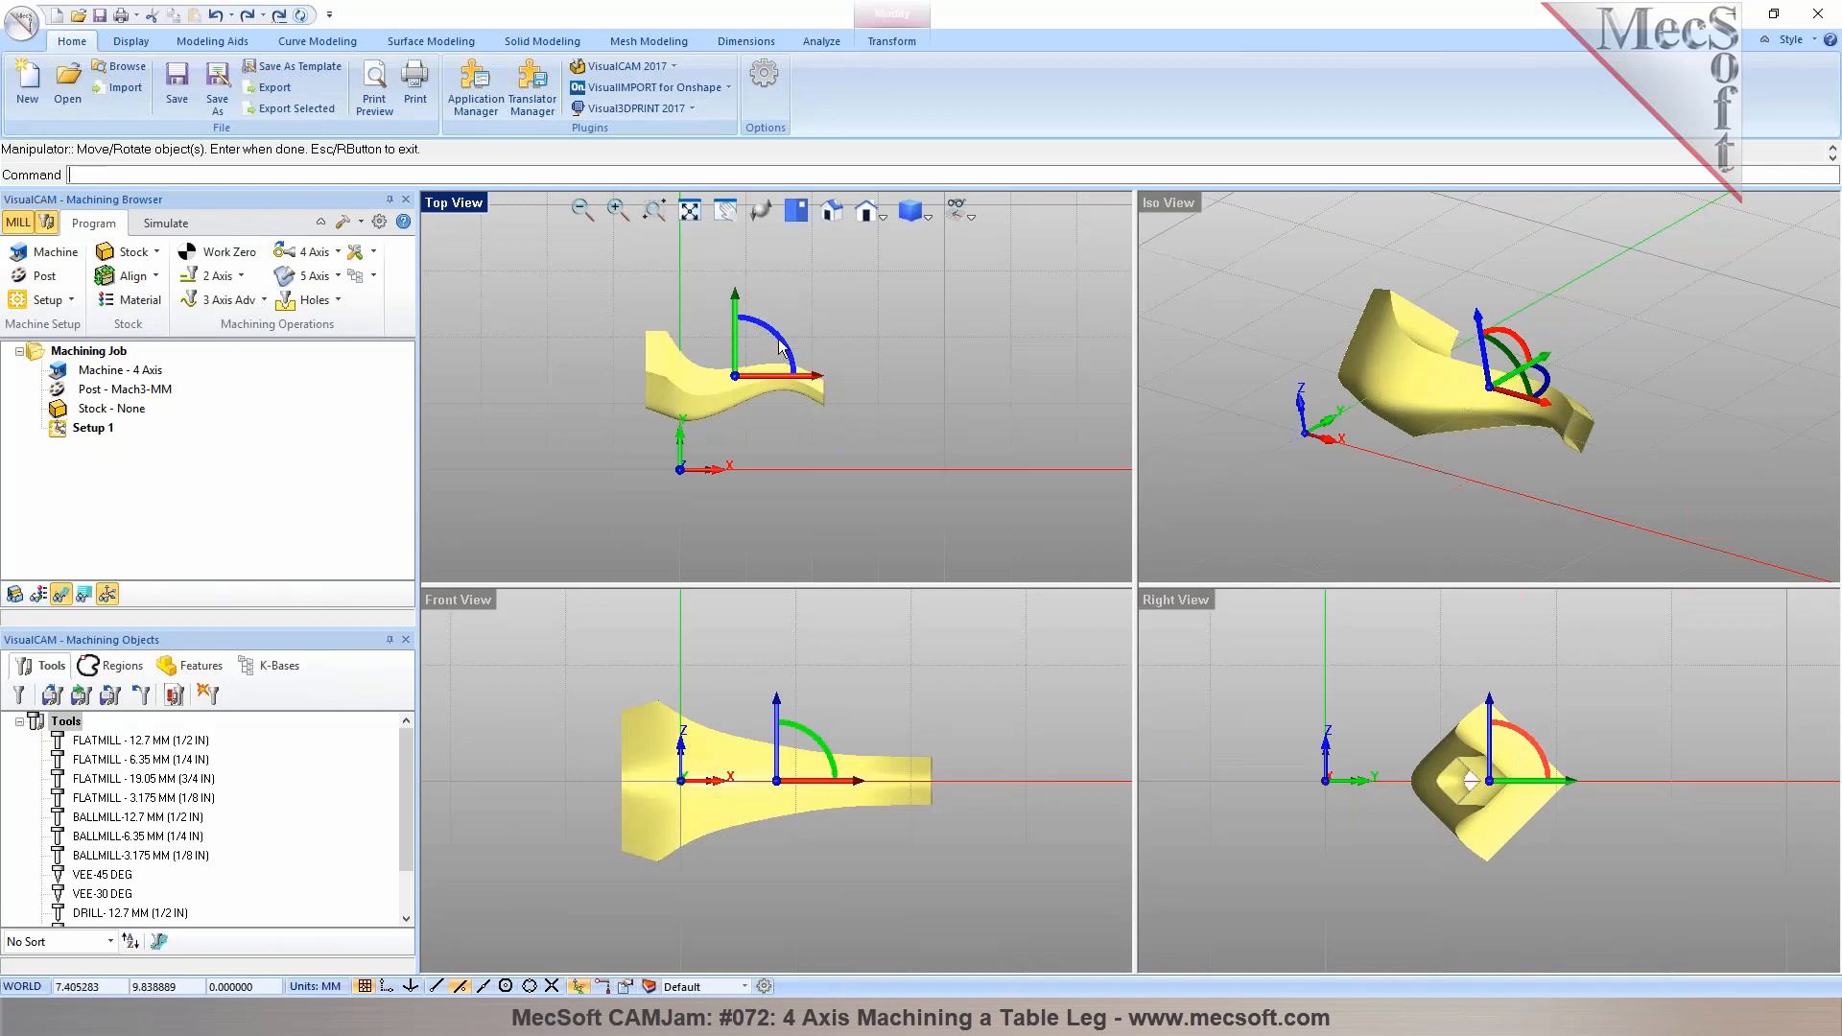
{"action": "left_click_drag", "start_coordinate": [822, 384], "coordinate": [872, 377]}
{"action": "left_click", "coordinate": [876, 384]}
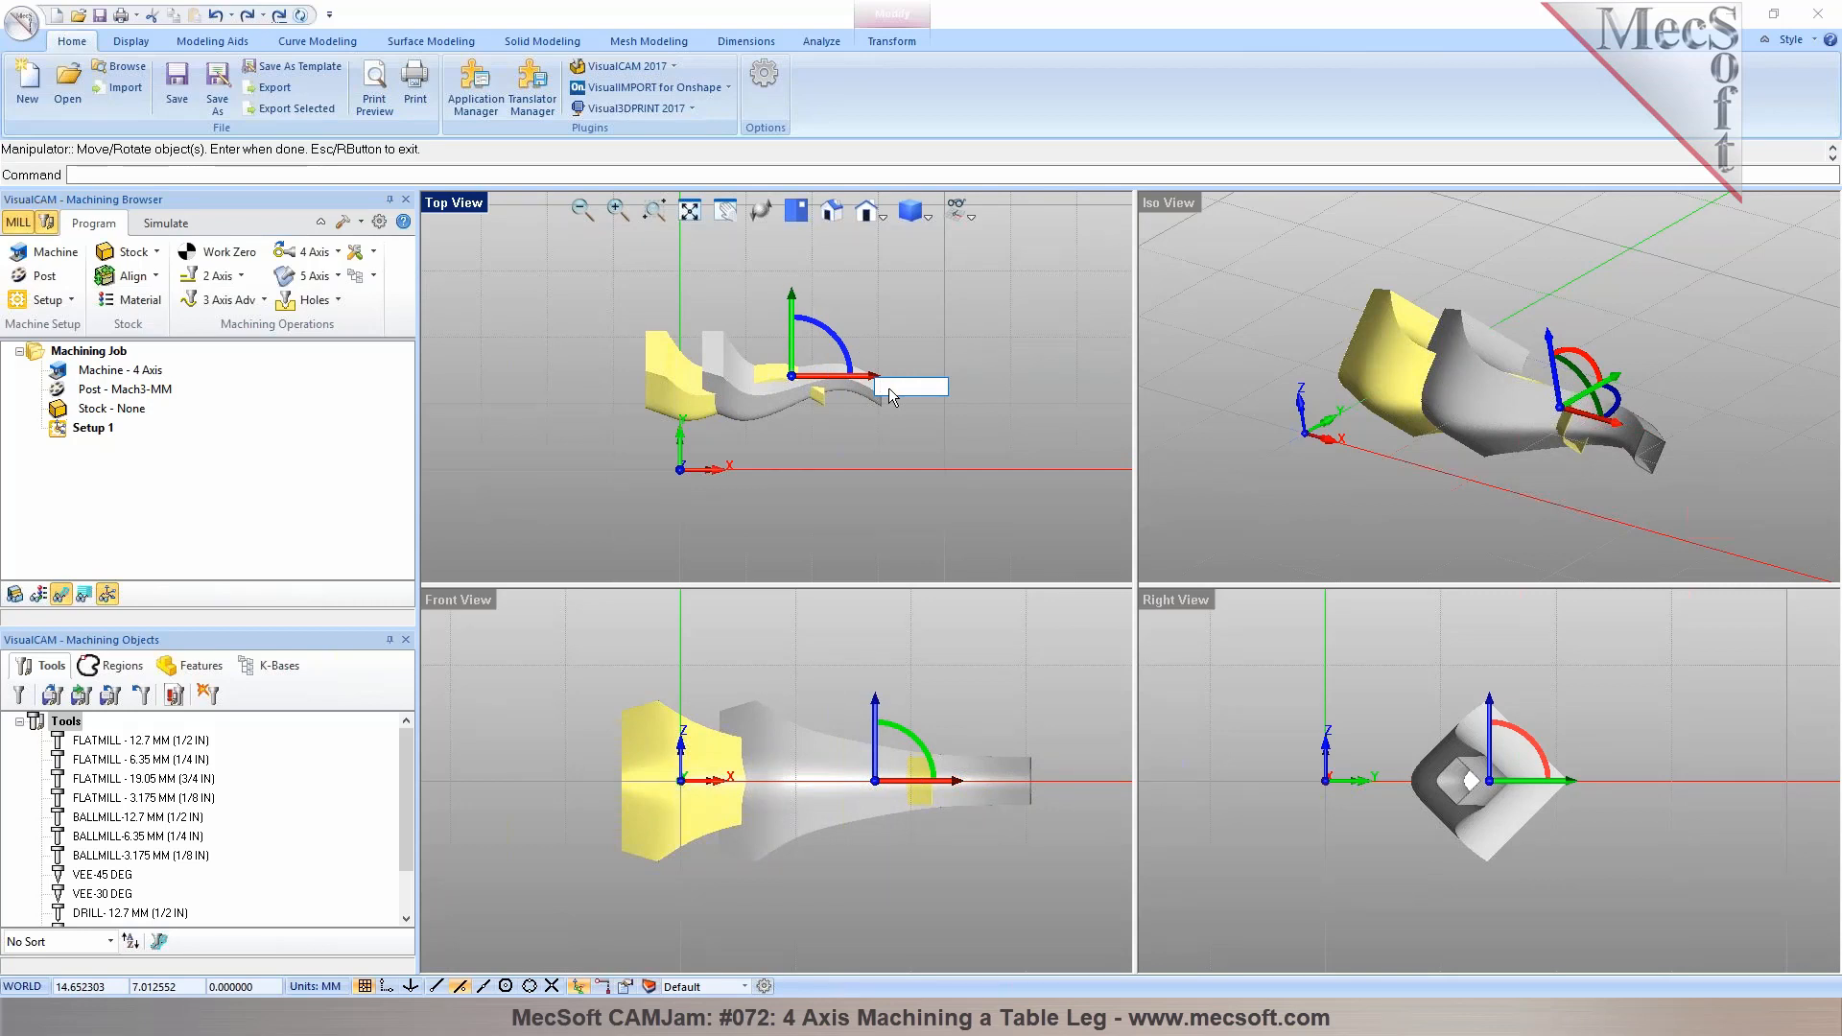
{"action": "type", "text": "-2"}
{"action": "key", "text": "Return"}
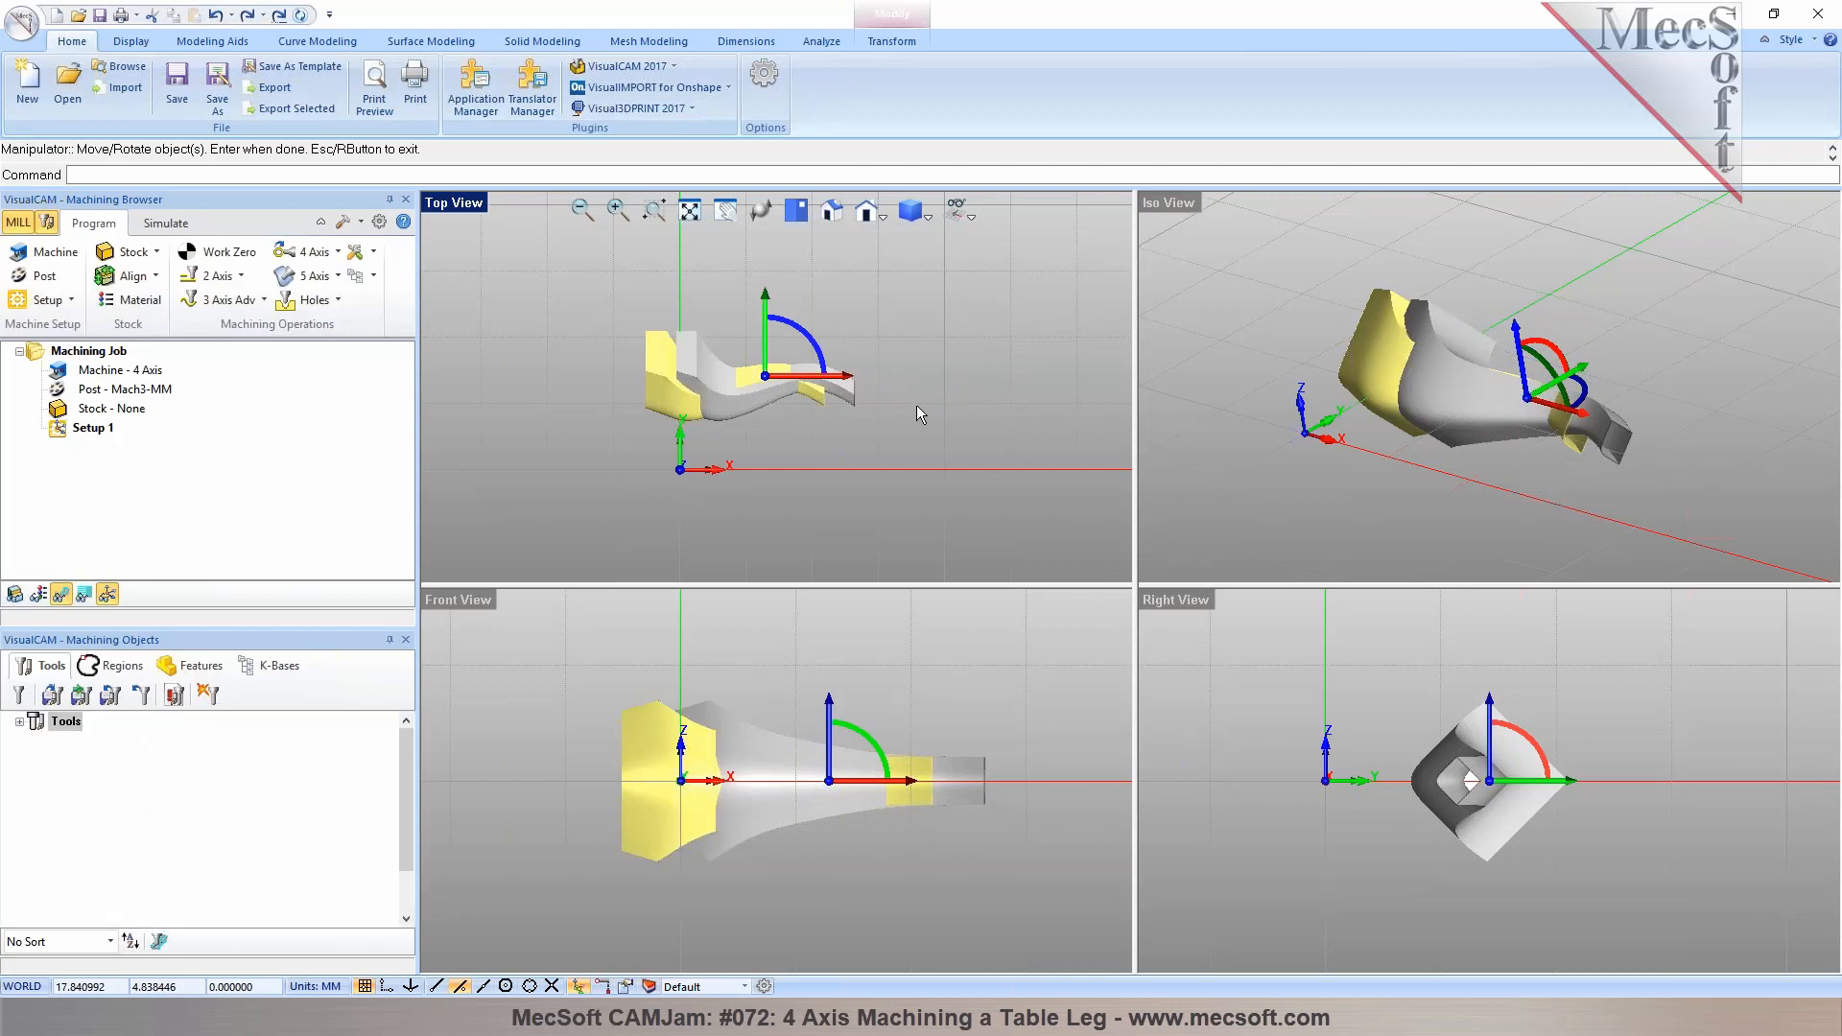
{"action": "key", "text": "Return"}
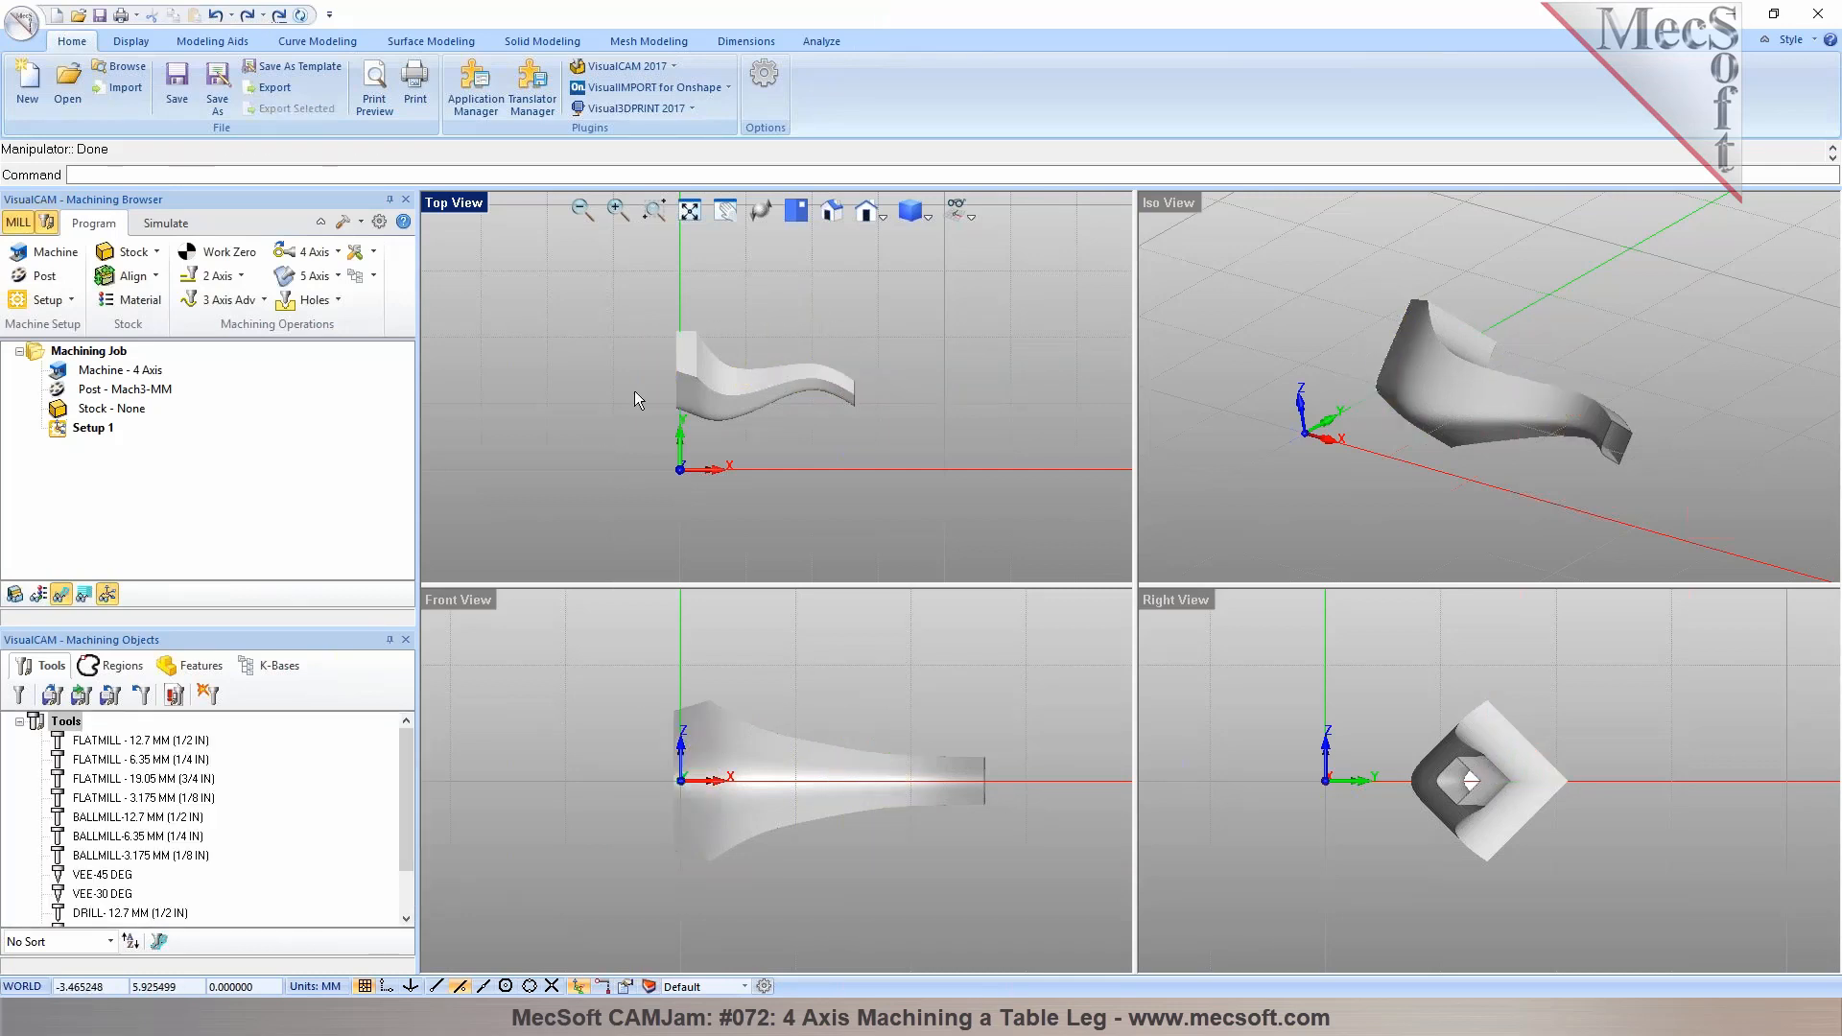
{"action": "left_click", "coordinate": [717, 376]}
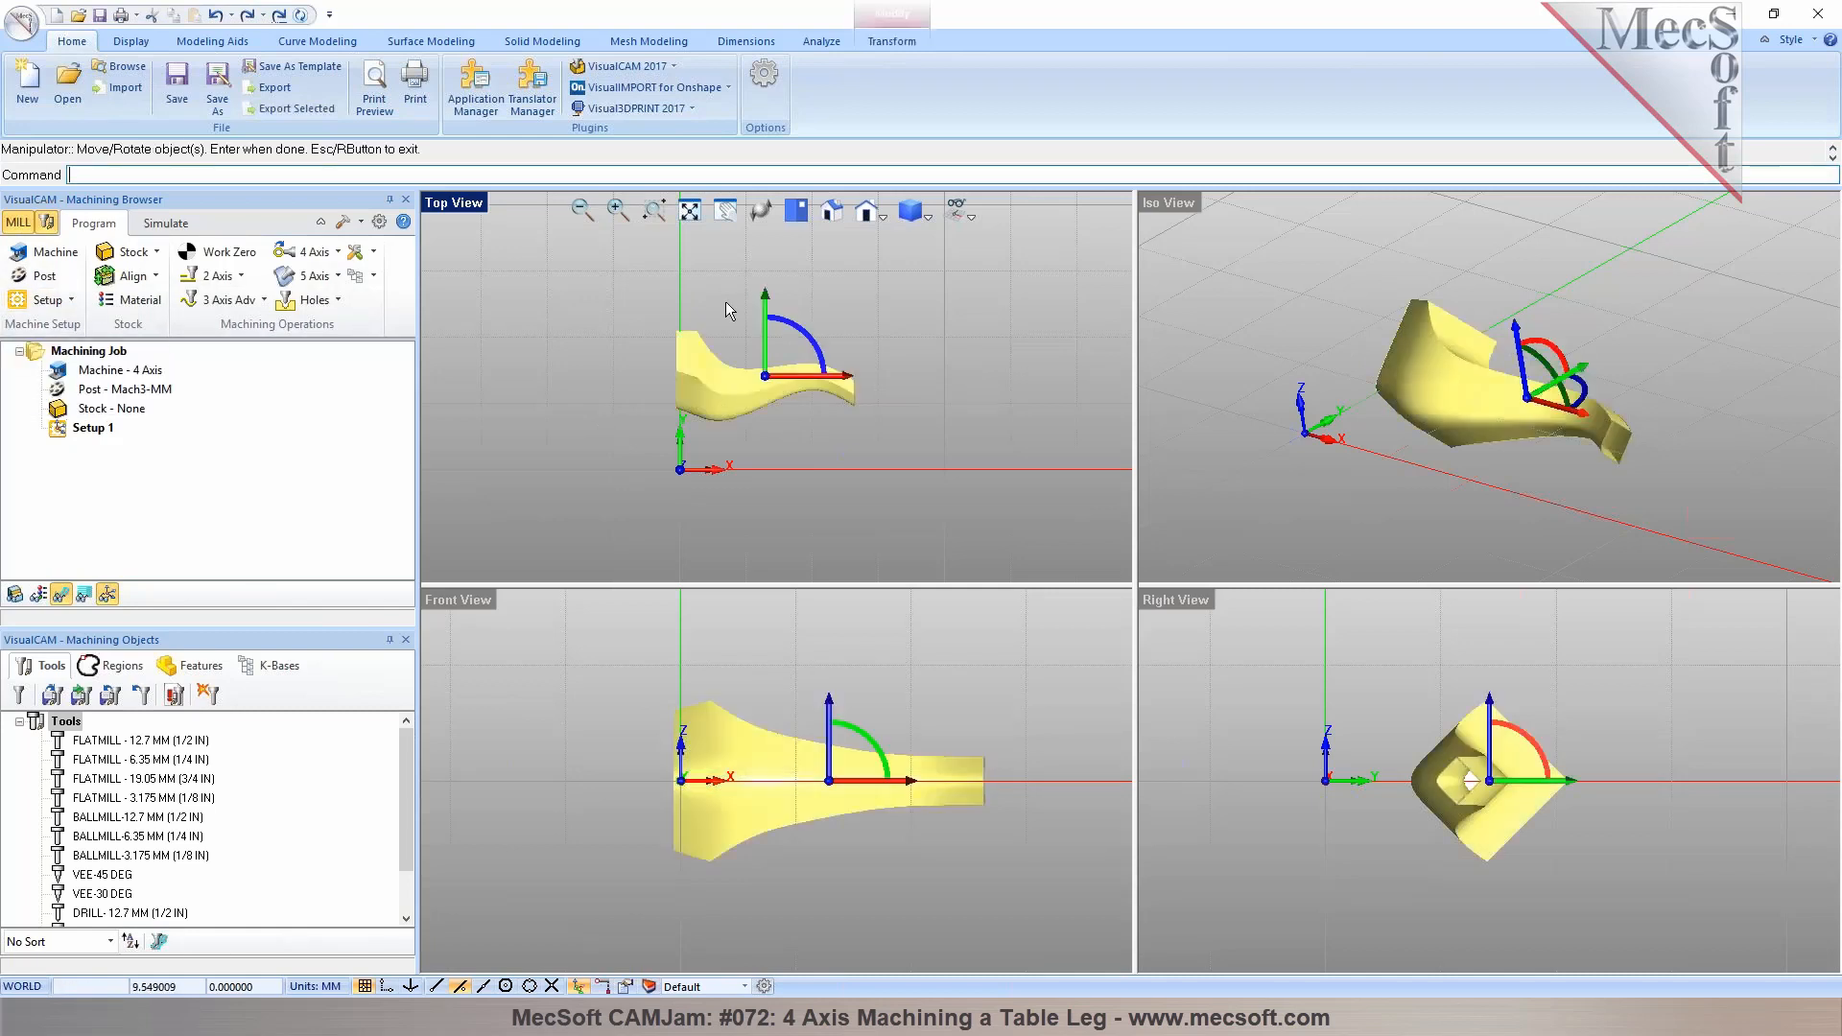
{"action": "left_click", "coordinate": [898, 41]}
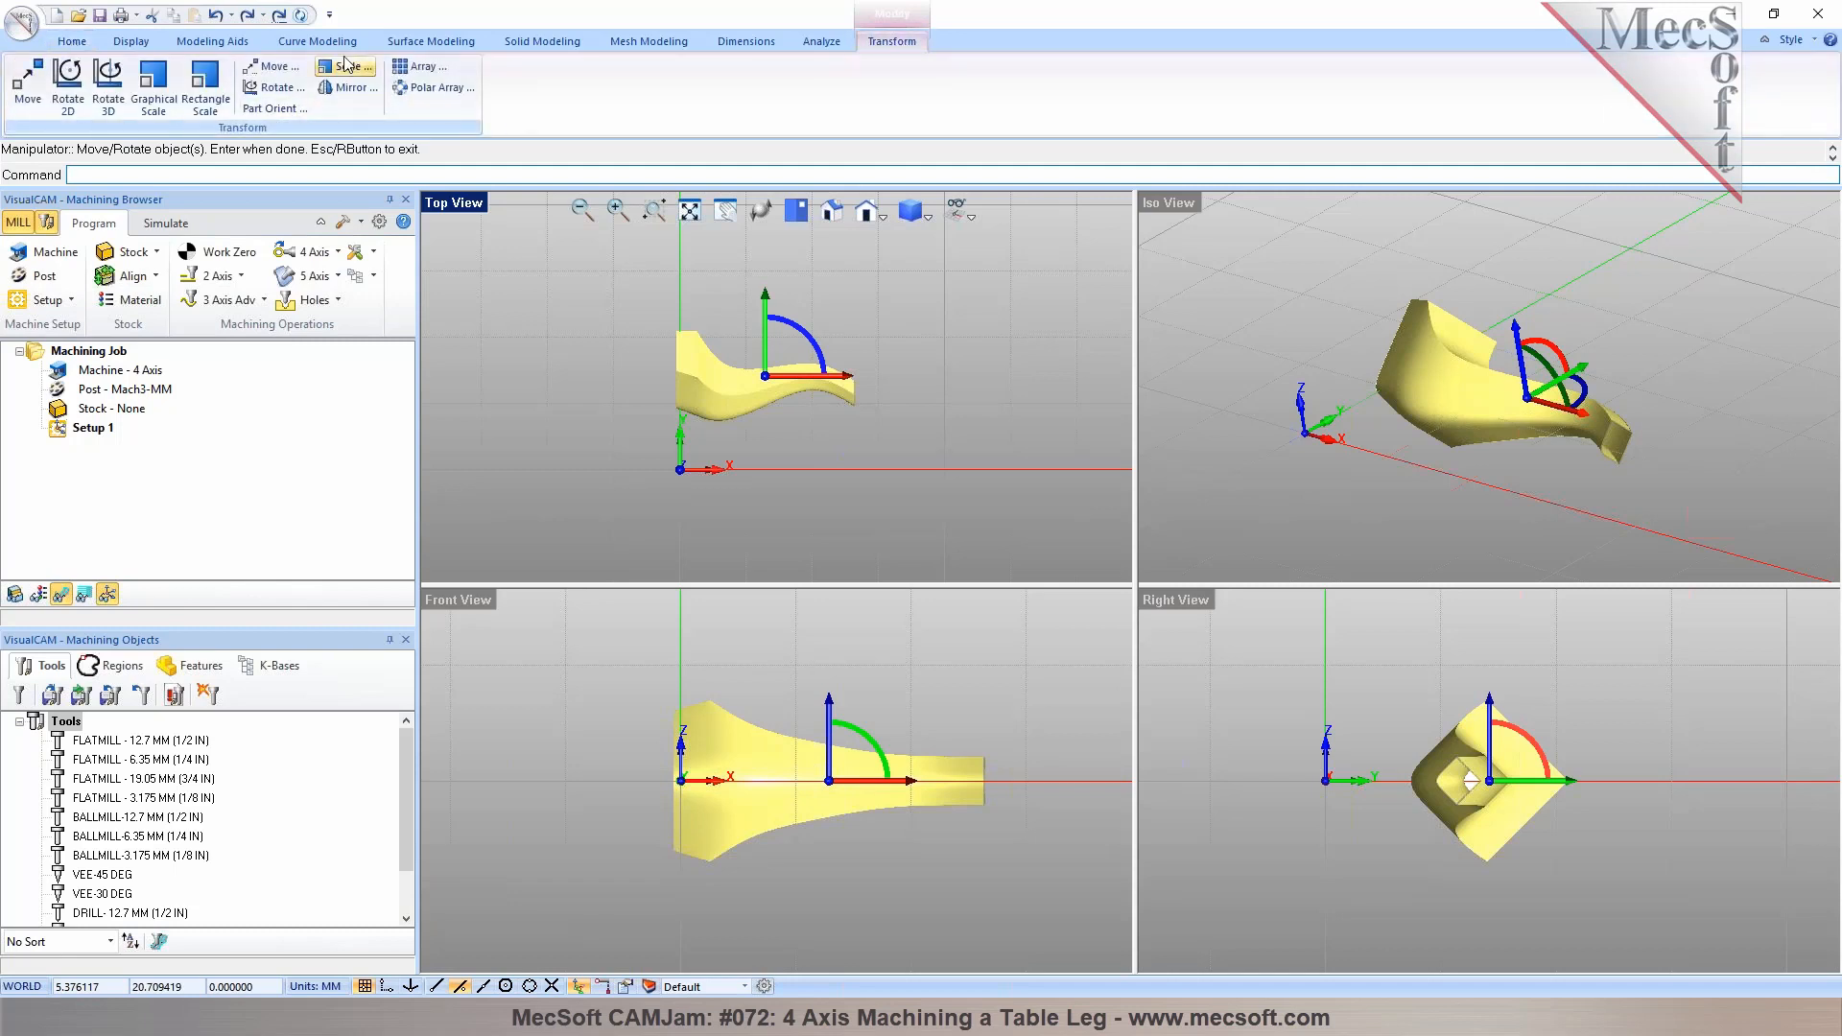
{"action": "right_click", "coordinate": [532, 299]}
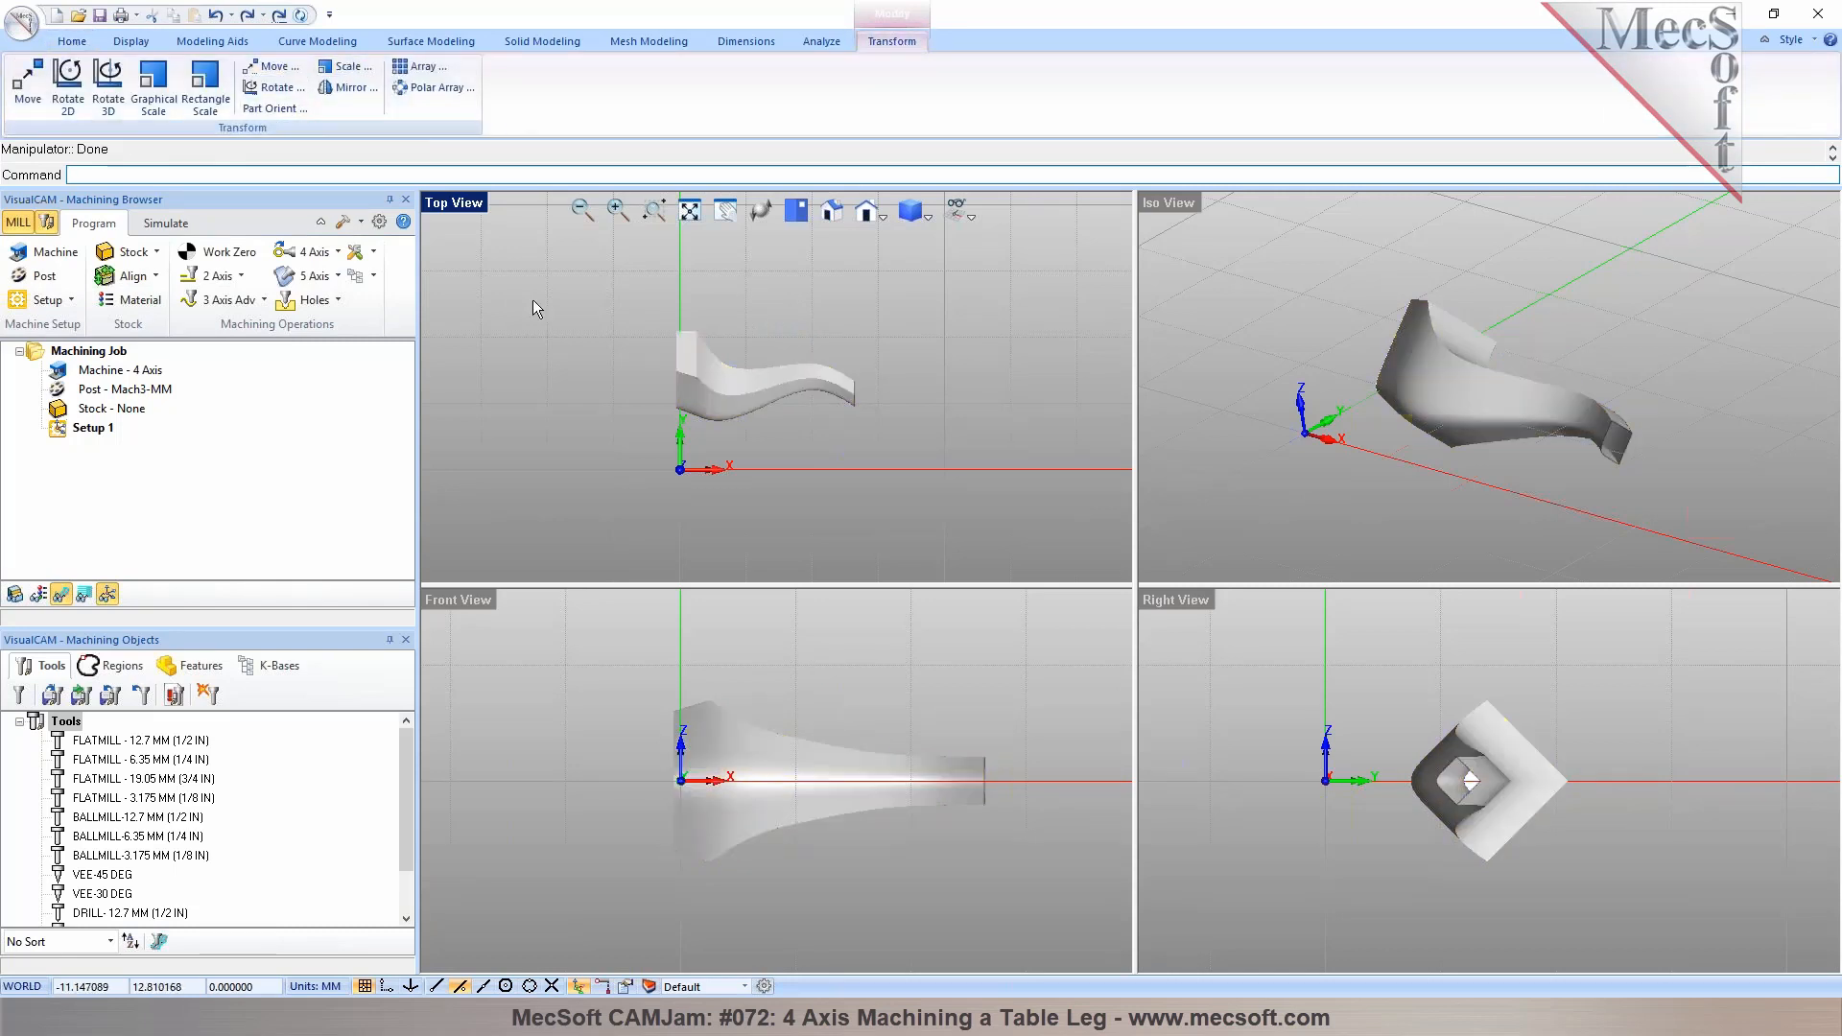
{"action": "left_click", "coordinate": [36, 303]}
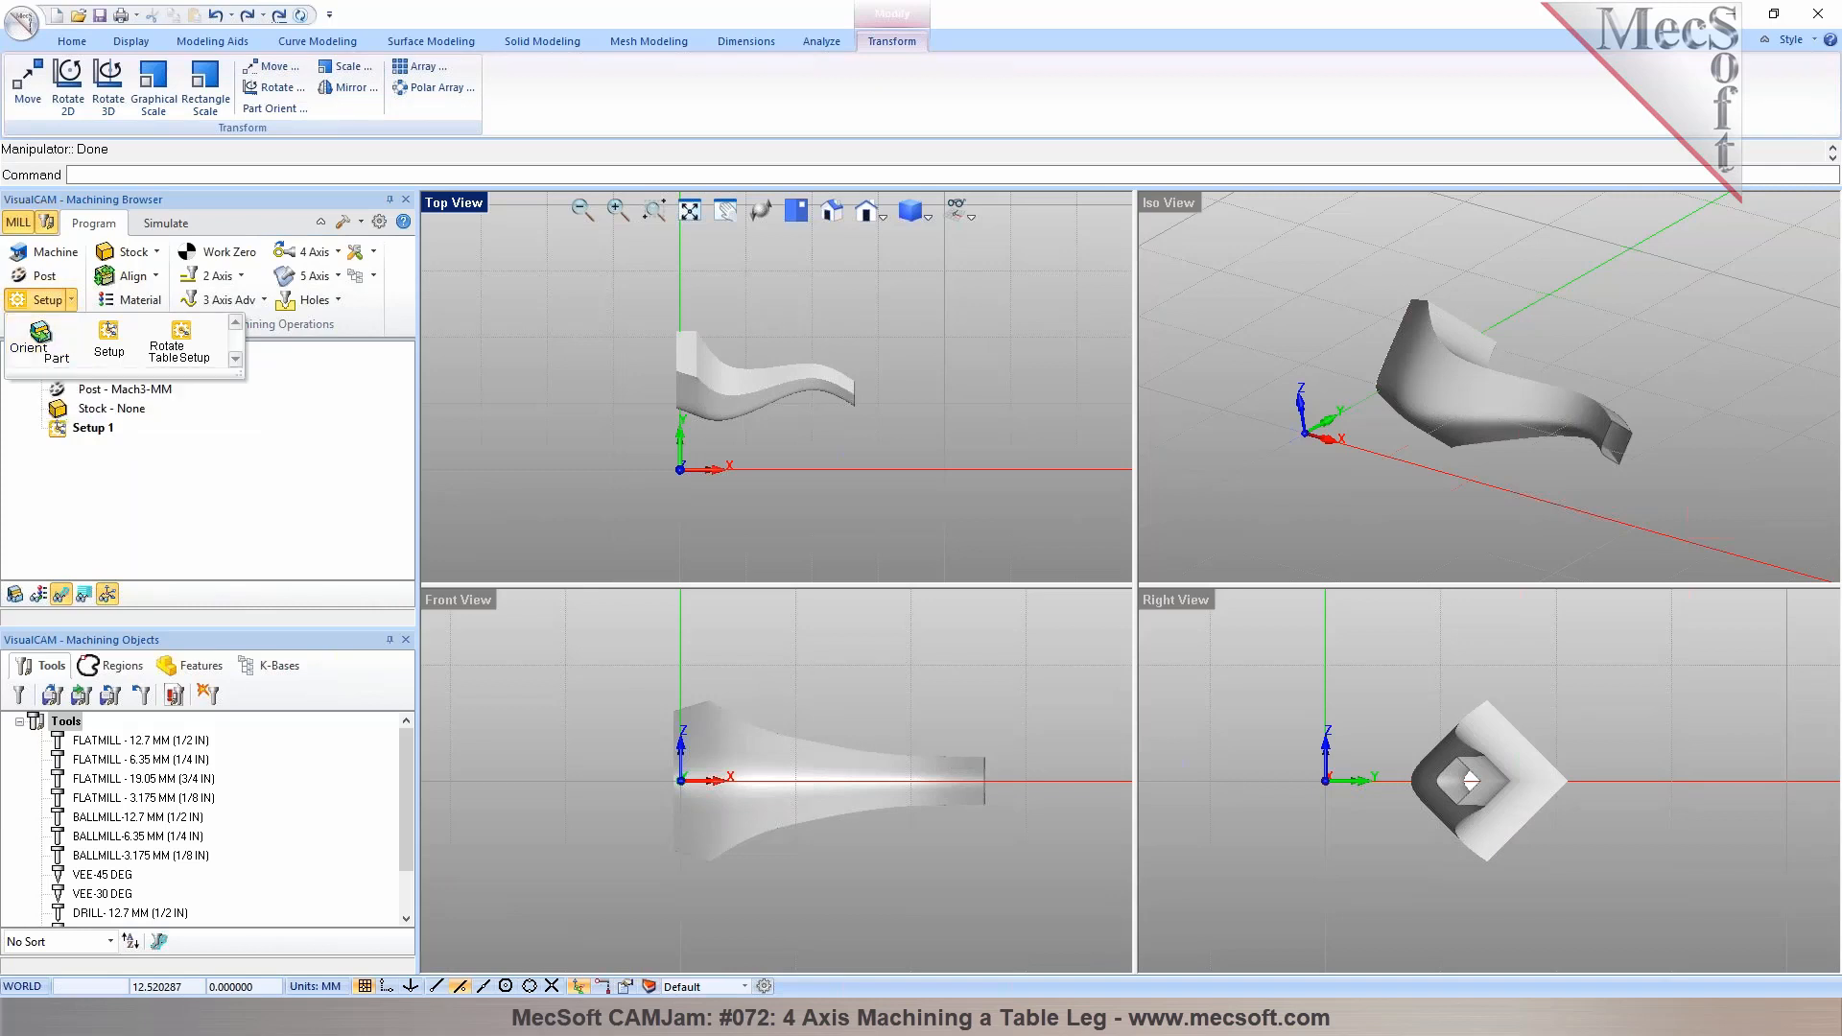
{"action": "left_click", "coordinate": [661, 434]}
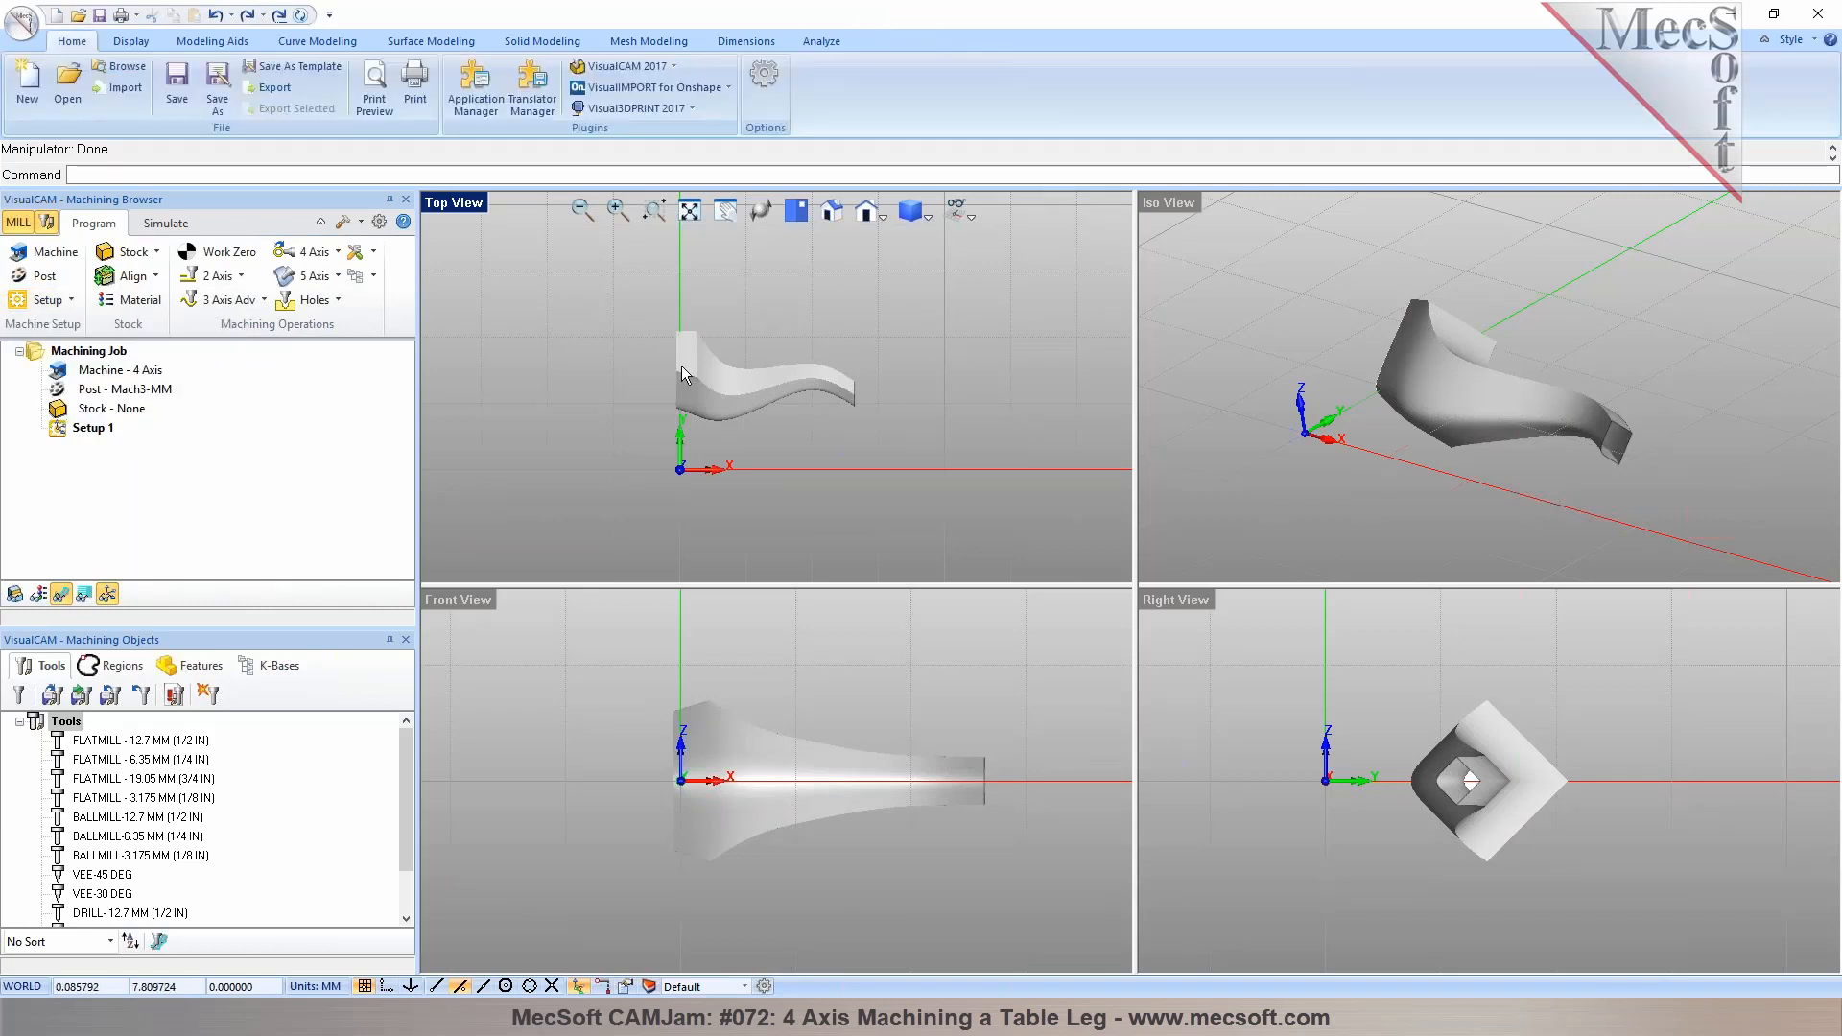
Locate the world coordinate system on the part box with Mid Z zero face and West zero position
{"action": "middle_click_drag", "start_coordinate": [1421, 439], "coordinate": [1543, 532]}
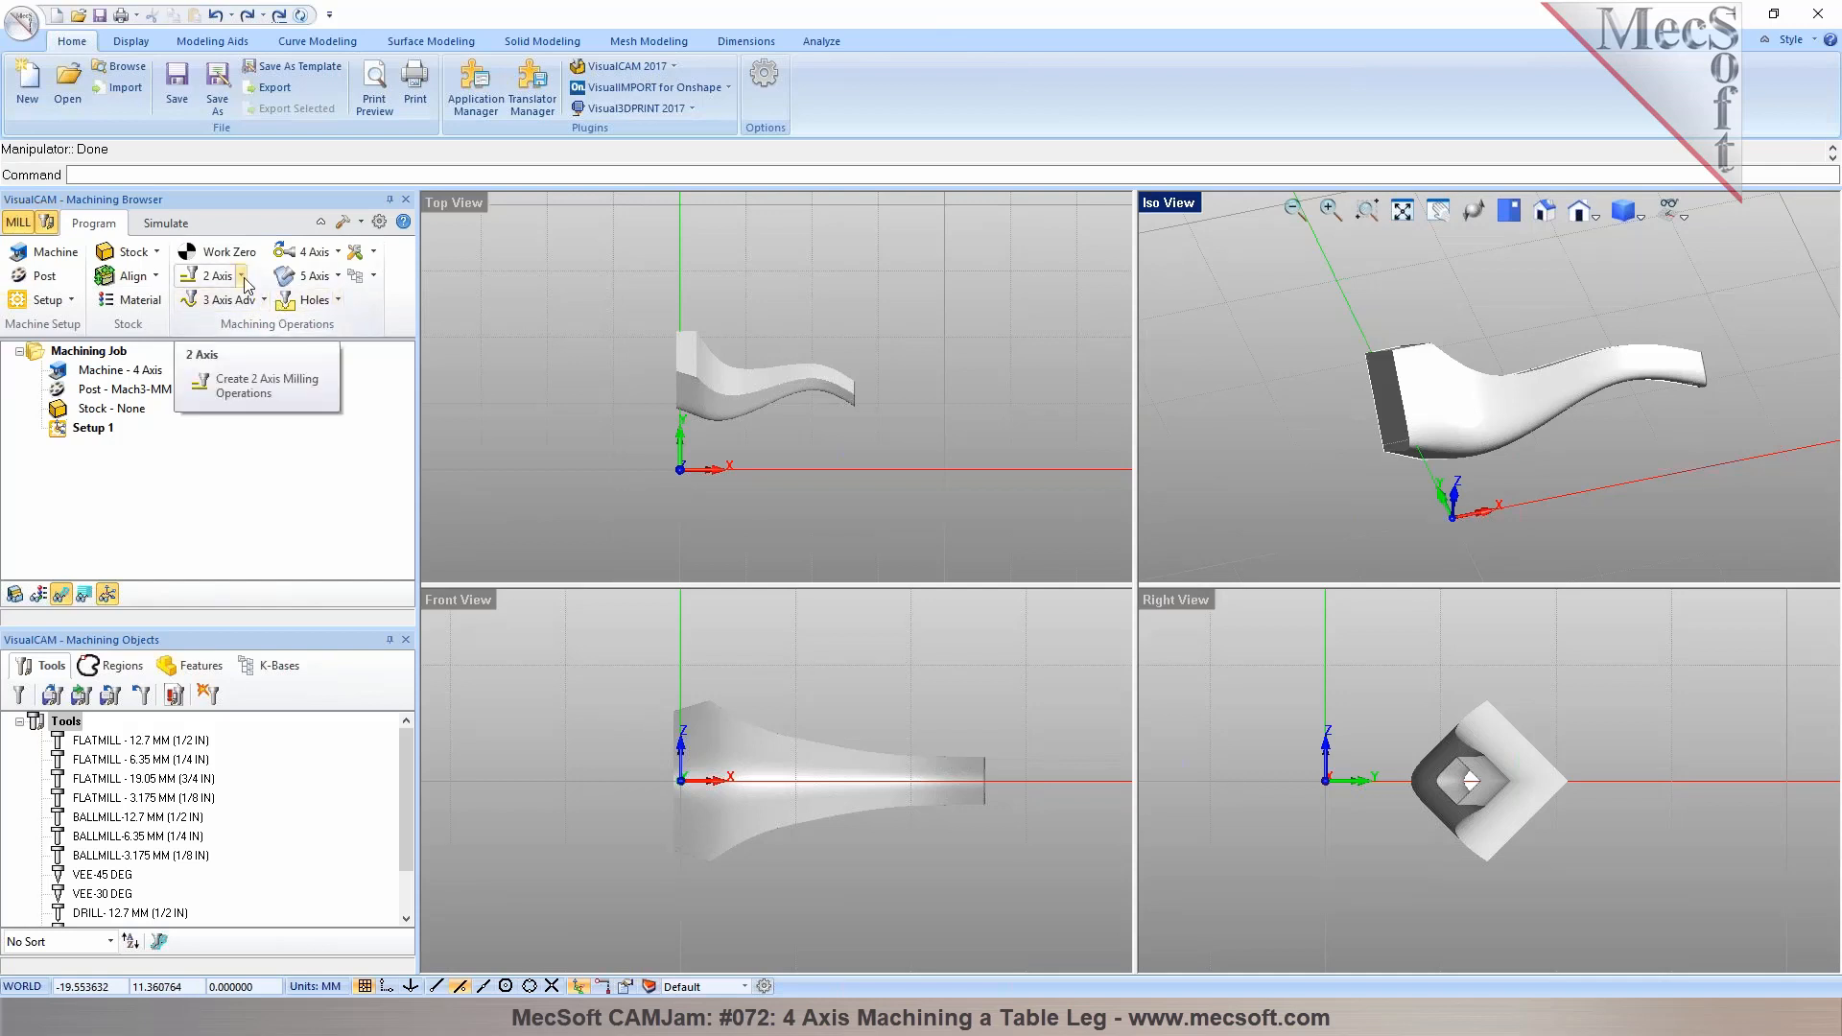
{"action": "left_click", "coordinate": [155, 276]}
{"action": "left_click", "coordinate": [195, 312]}
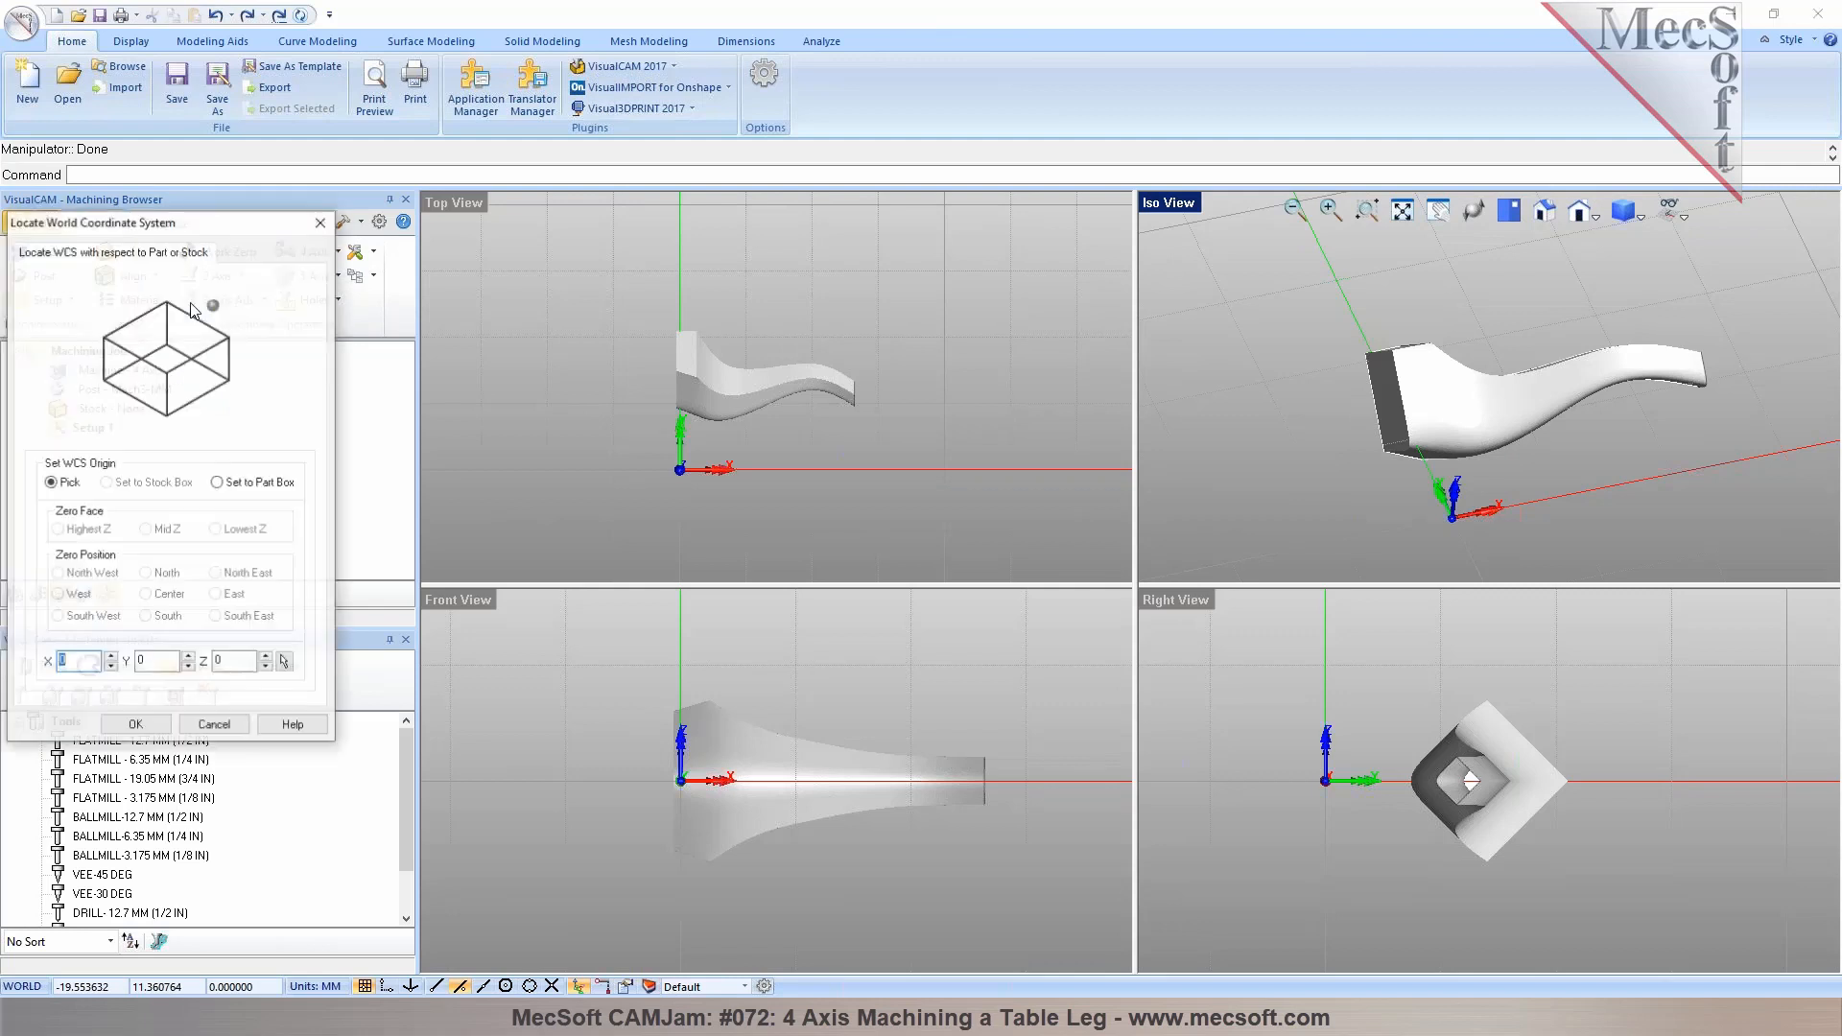
{"action": "left_click", "coordinate": [218, 482]}
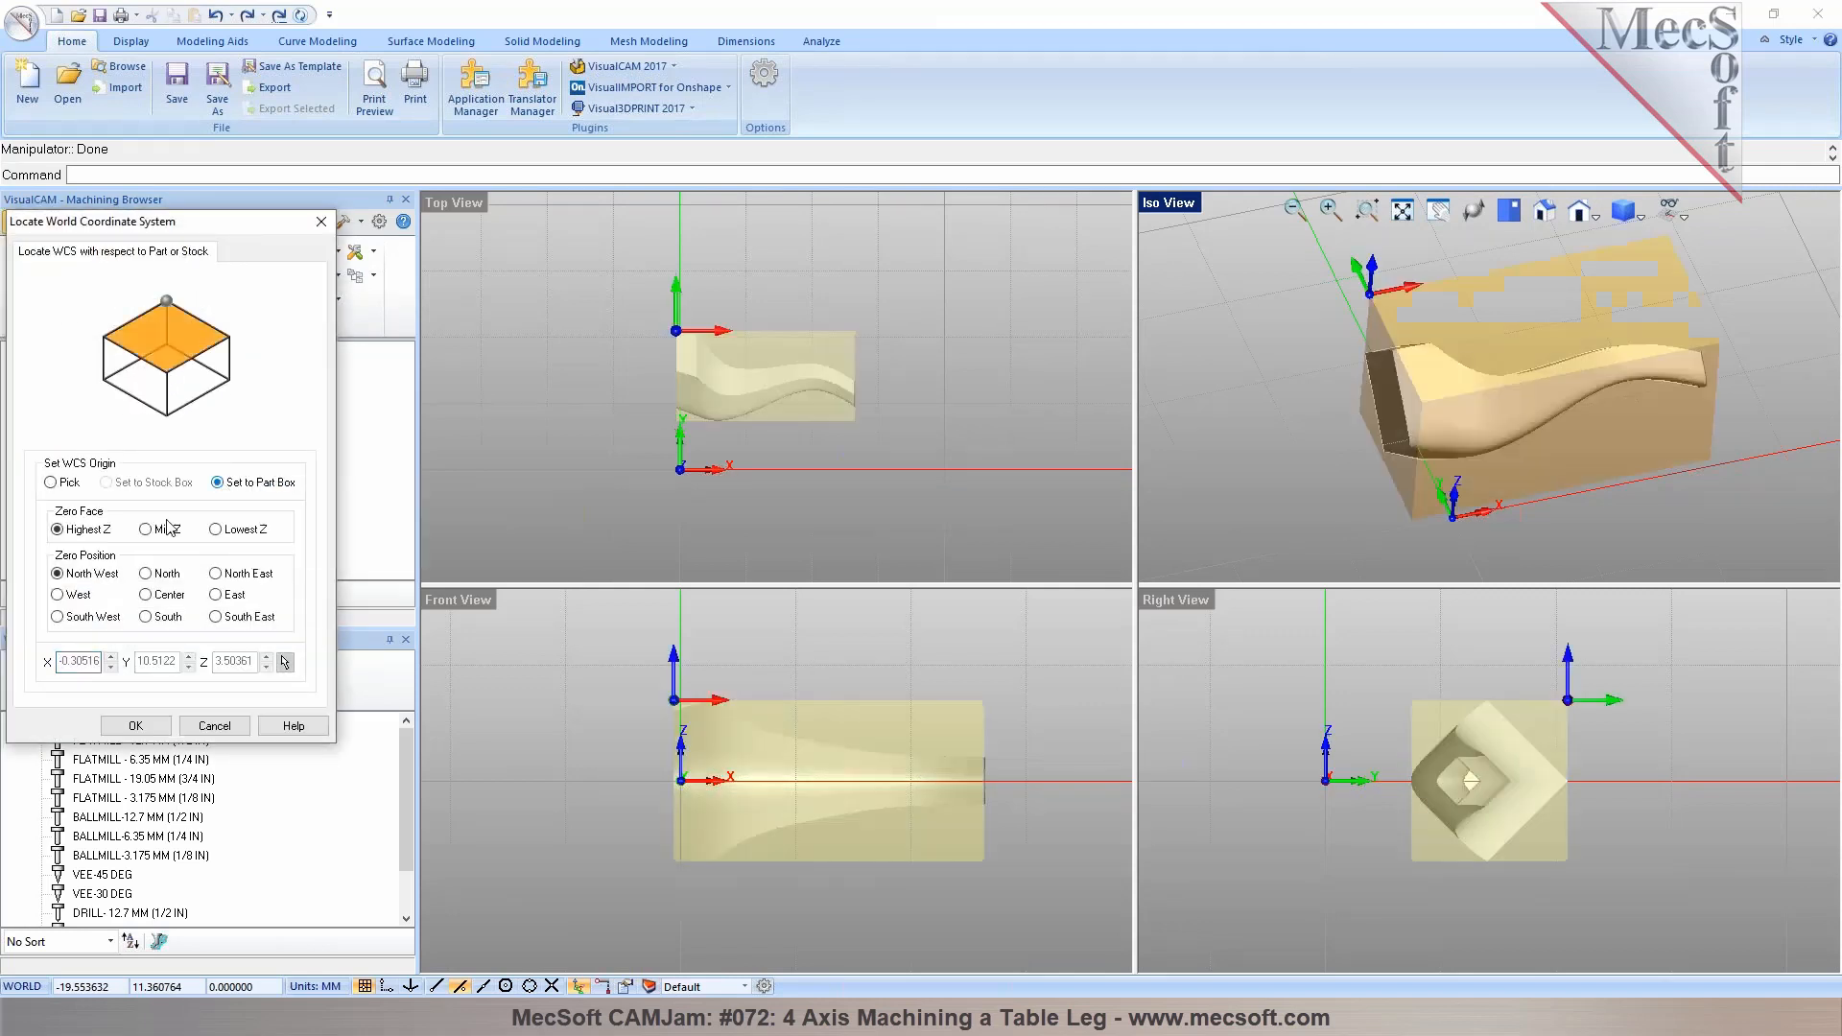
{"action": "left_click", "coordinate": [146, 530]}
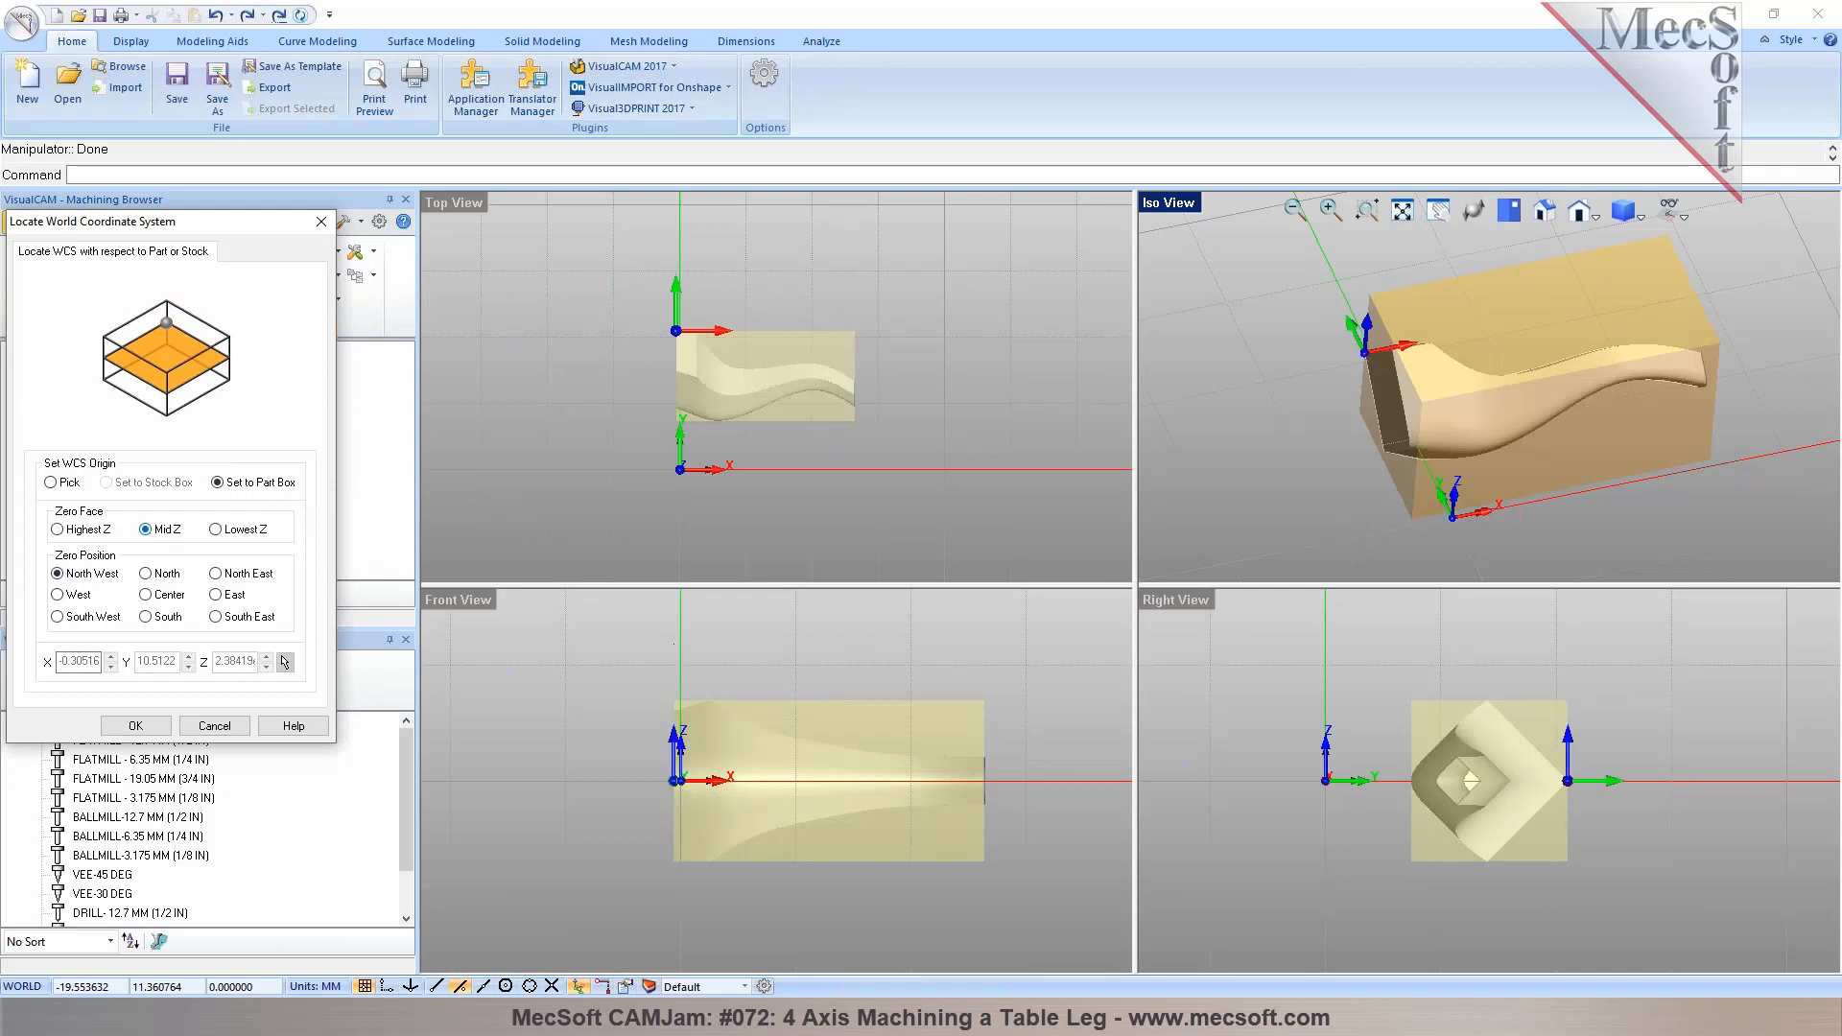
{"action": "left_click", "coordinate": [74, 597]}
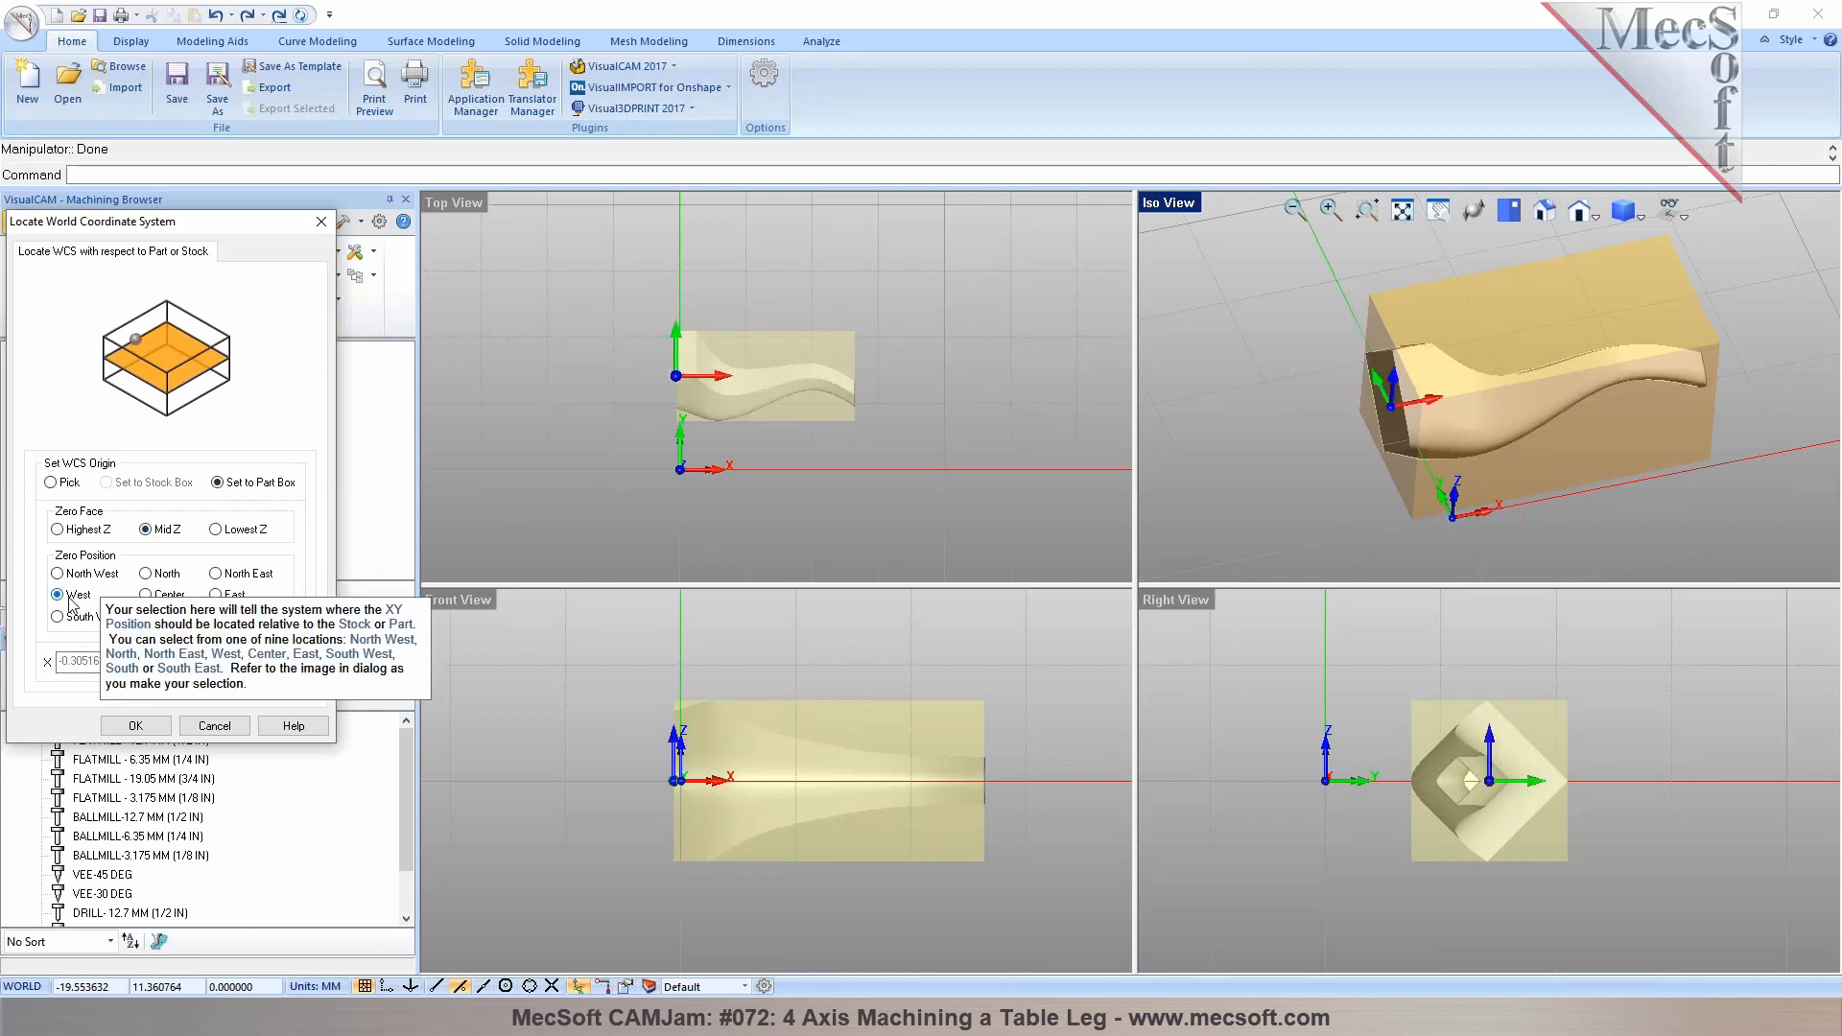
{"action": "left_click", "coordinate": [135, 726]}
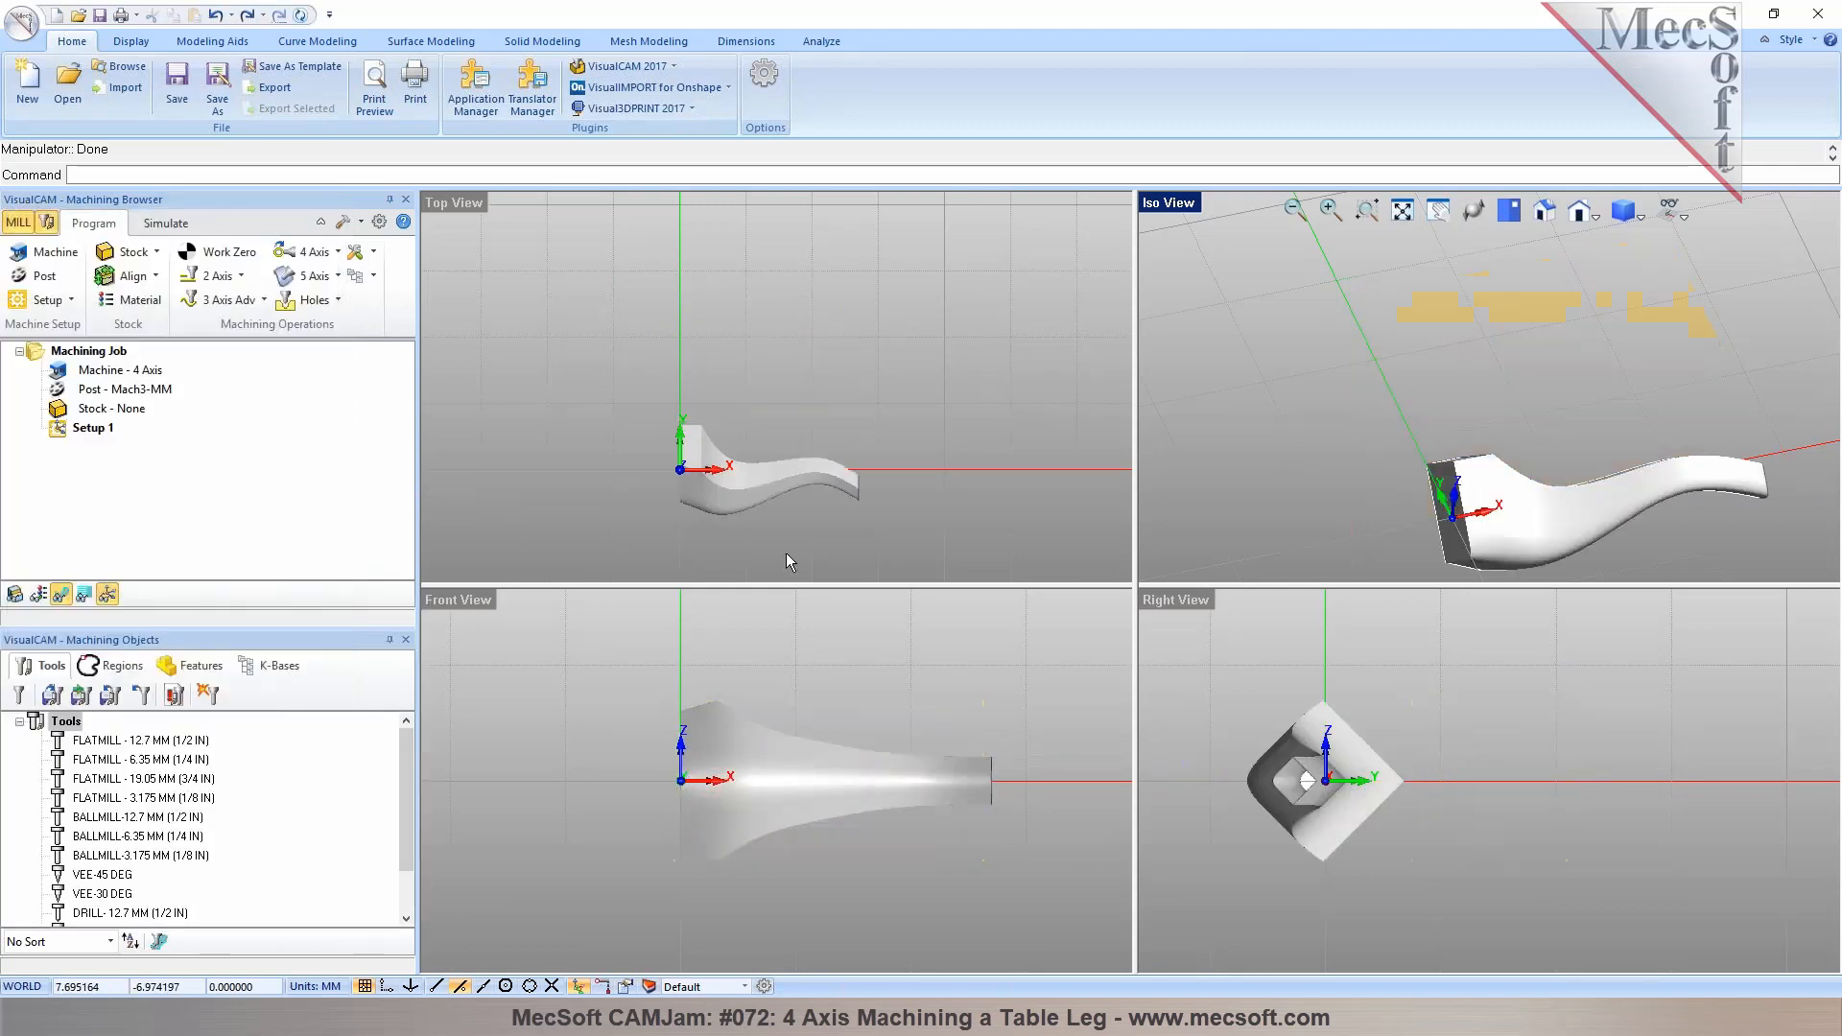
Examine the table leg's position relative to the new origin in the viewports
{"action": "scroll", "coordinate": [785, 552], "scroll_direction": "up", "scroll_amount": 2}
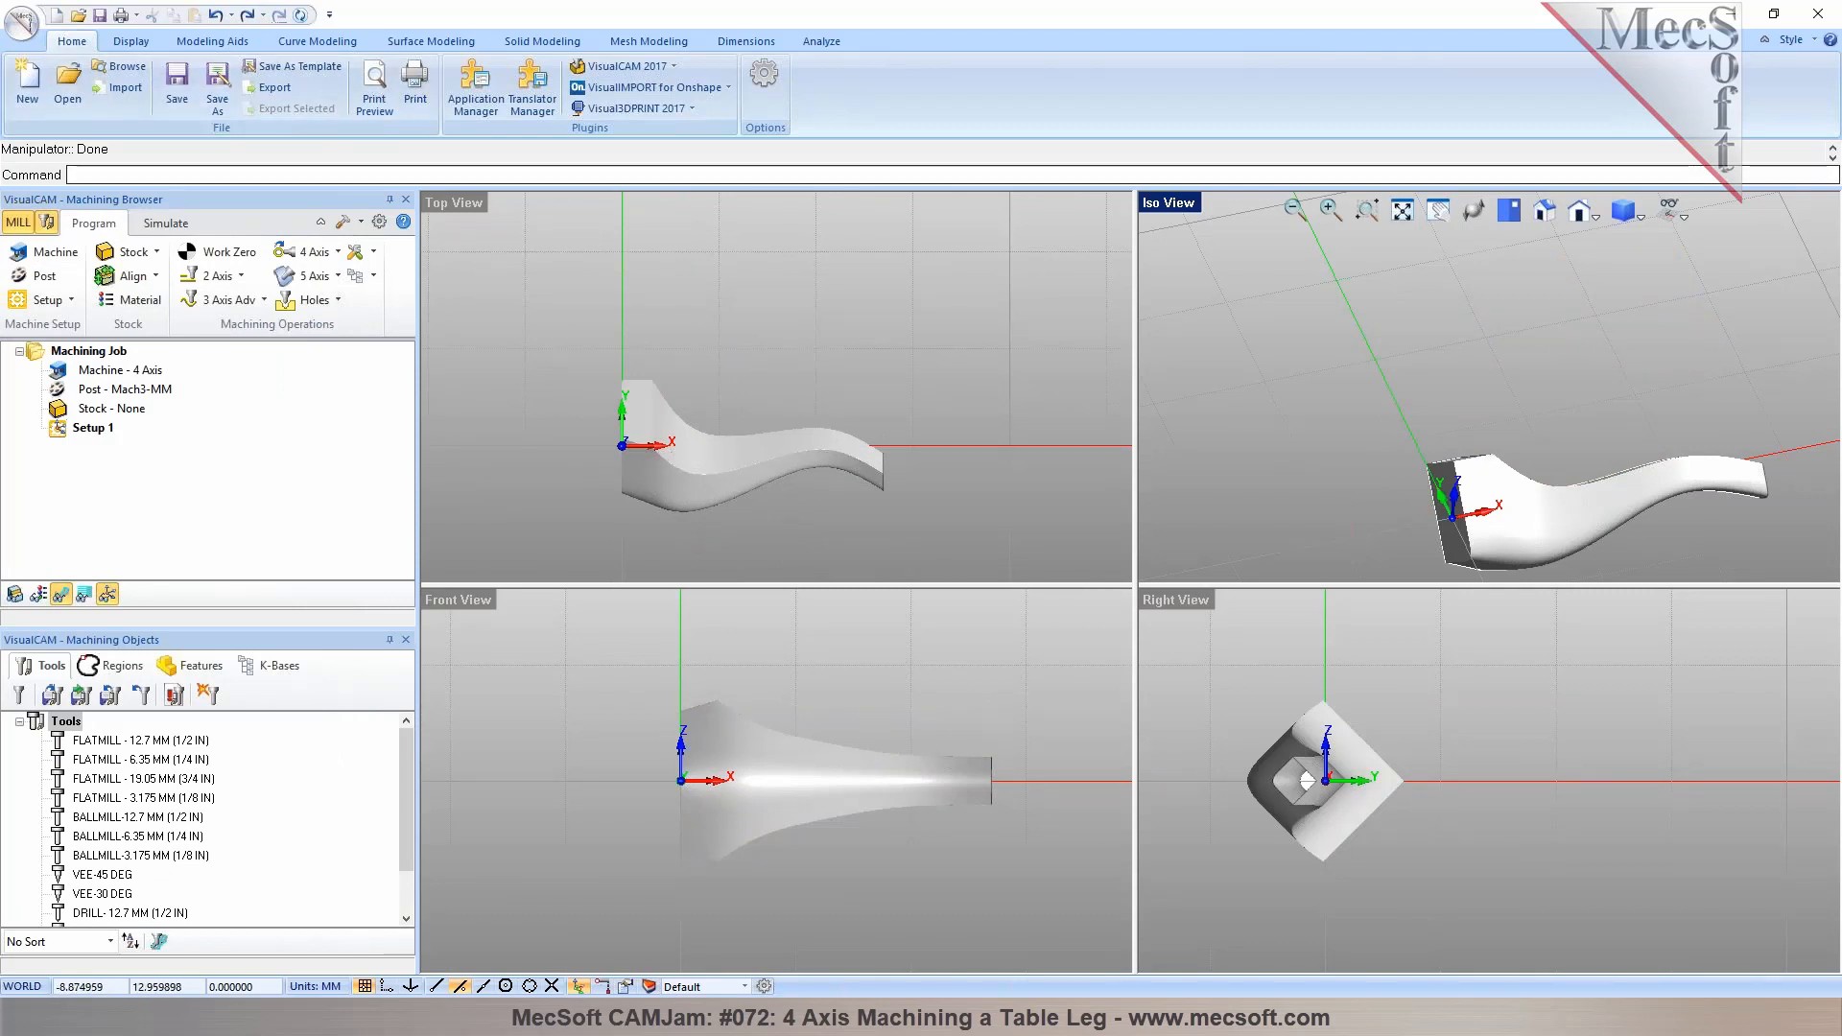
{"action": "scroll", "coordinate": [1266, 355], "scroll_direction": "down", "scroll_amount": 2}
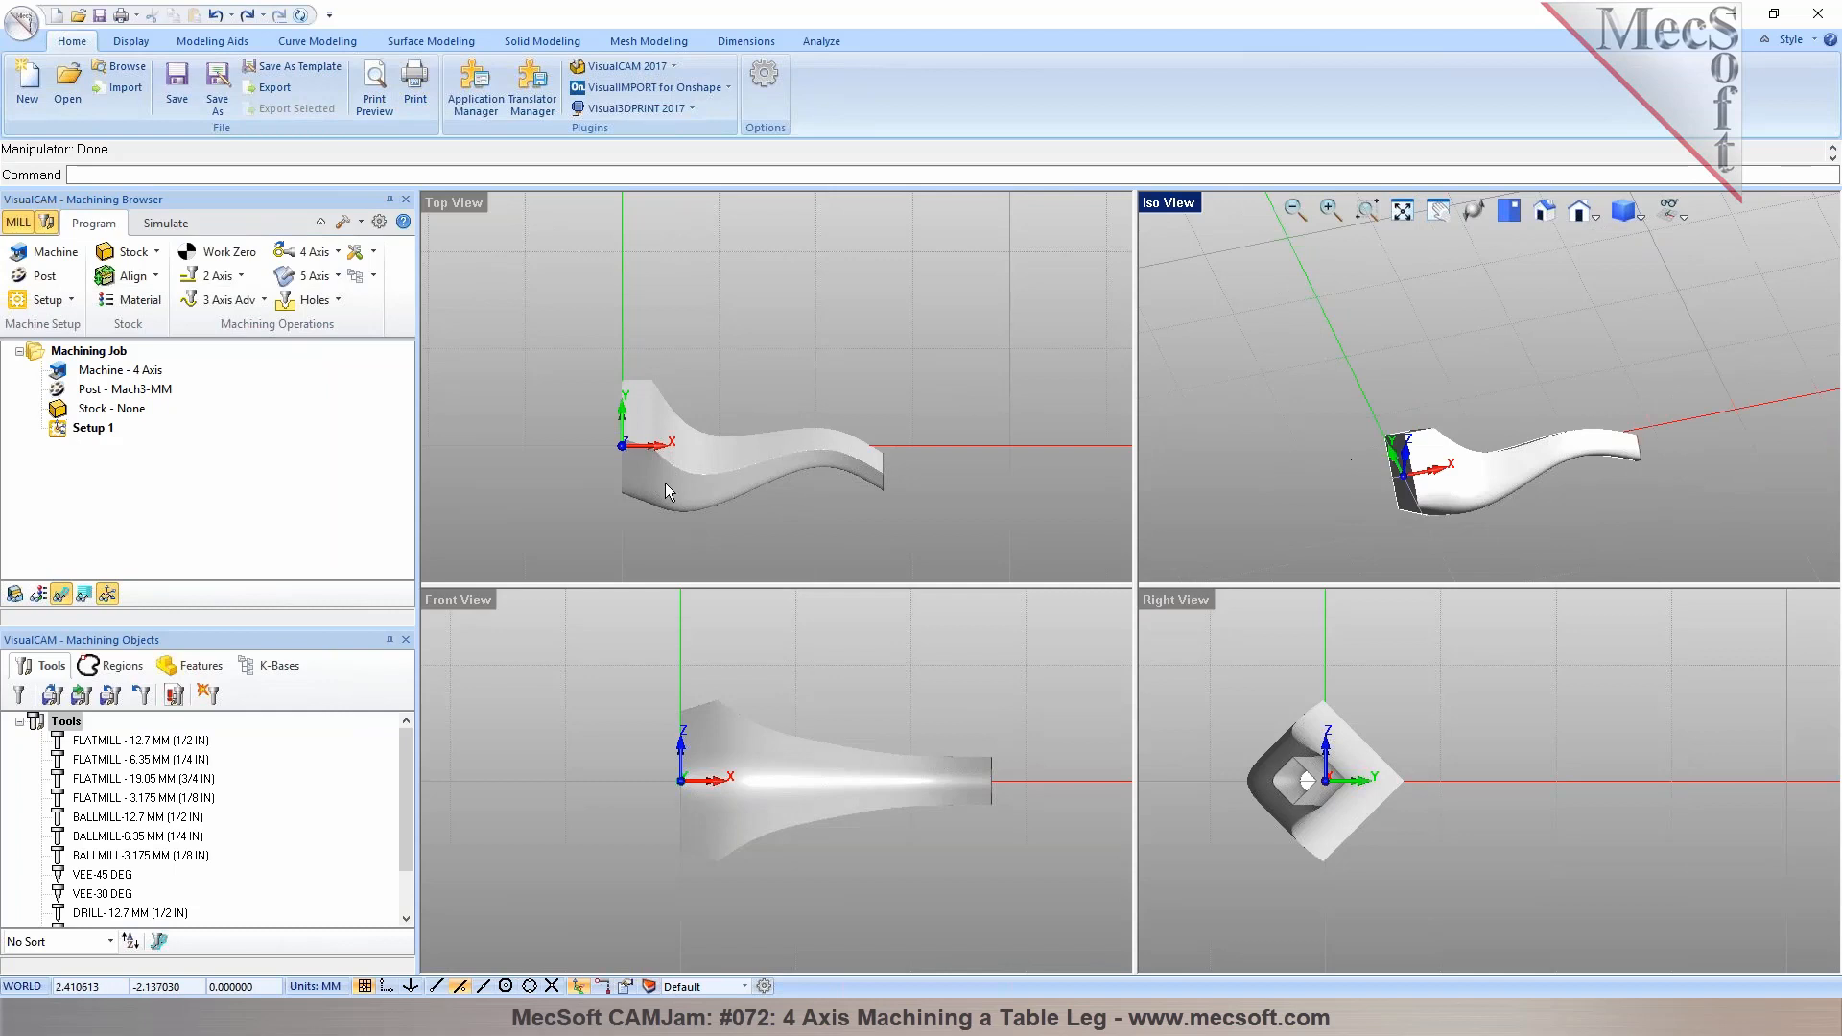
{"action": "scroll", "coordinate": [1329, 453], "scroll_direction": "up", "scroll_amount": 2}
{"action": "mouse_move", "coordinate": [1328, 452]}
{"action": "middle_mouse_down"}
{"action": "mouse_move", "coordinate": [1402, 431]}
{"action": "mouse_move", "coordinate": [1356, 435]}
{"action": "middle_mouse_up"}
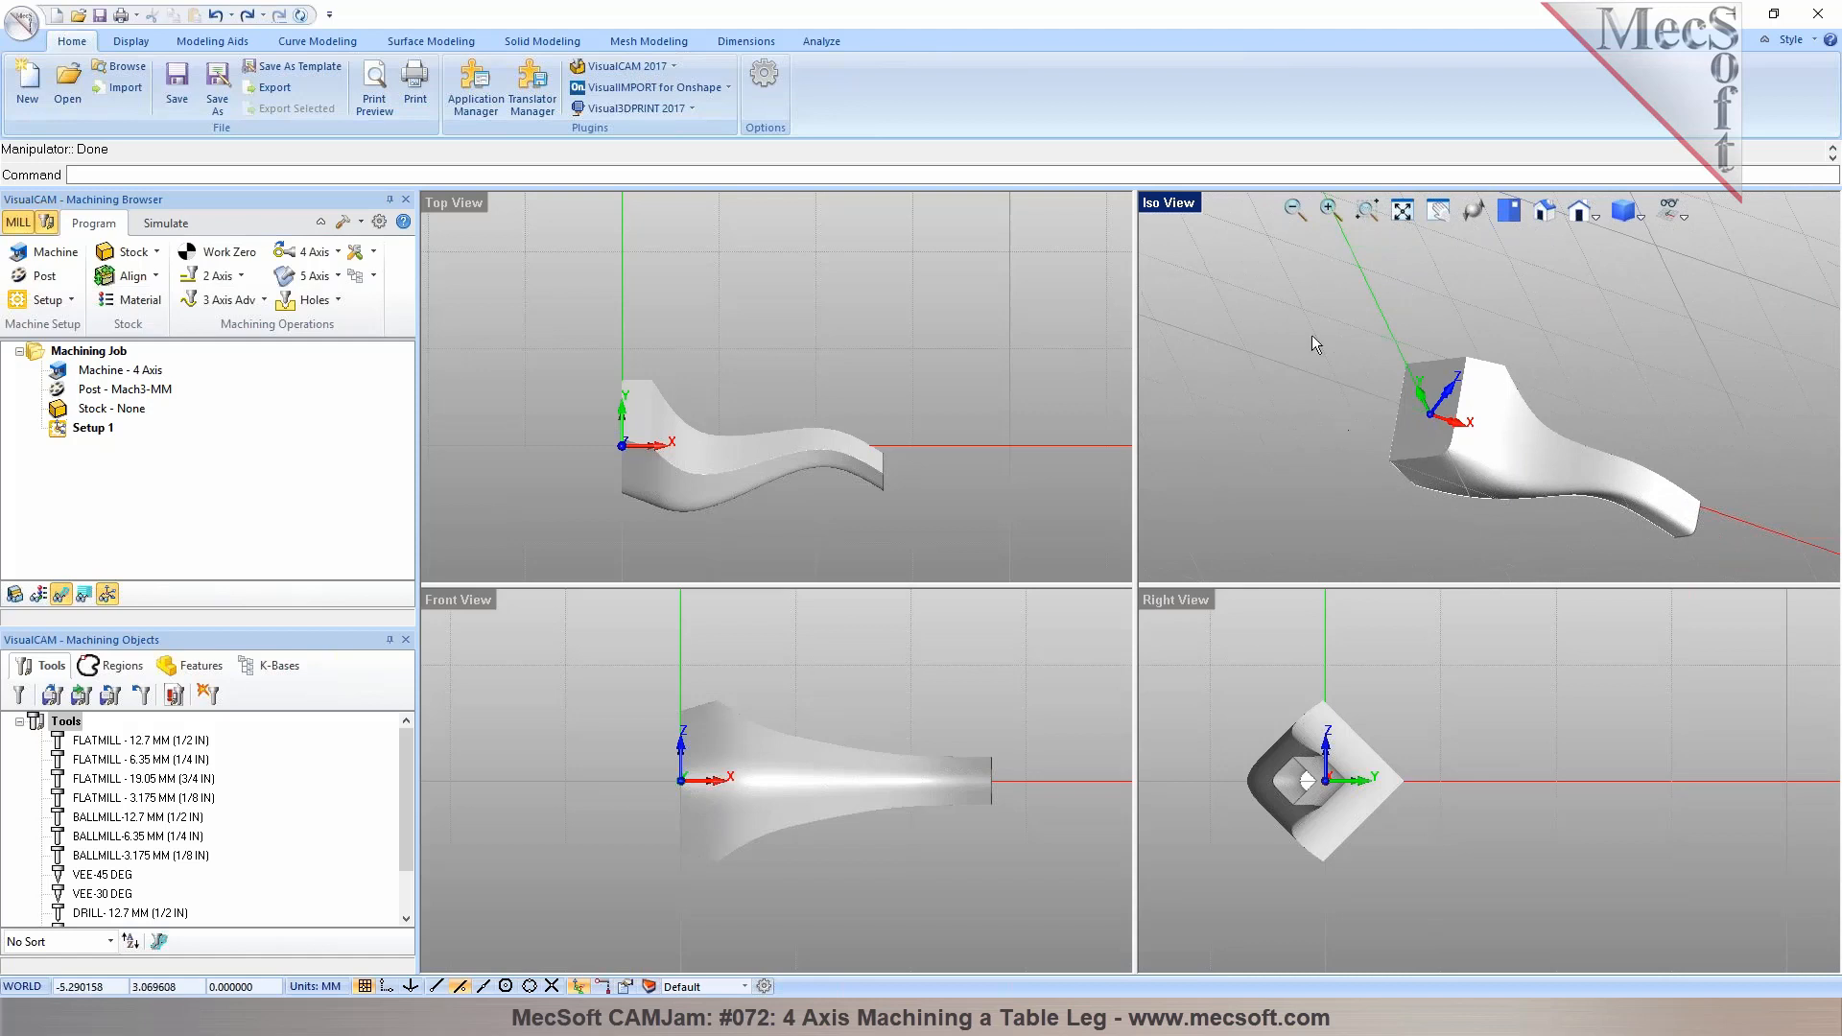
{"action": "scroll", "coordinate": [762, 463], "scroll_direction": "up", "scroll_amount": 1}
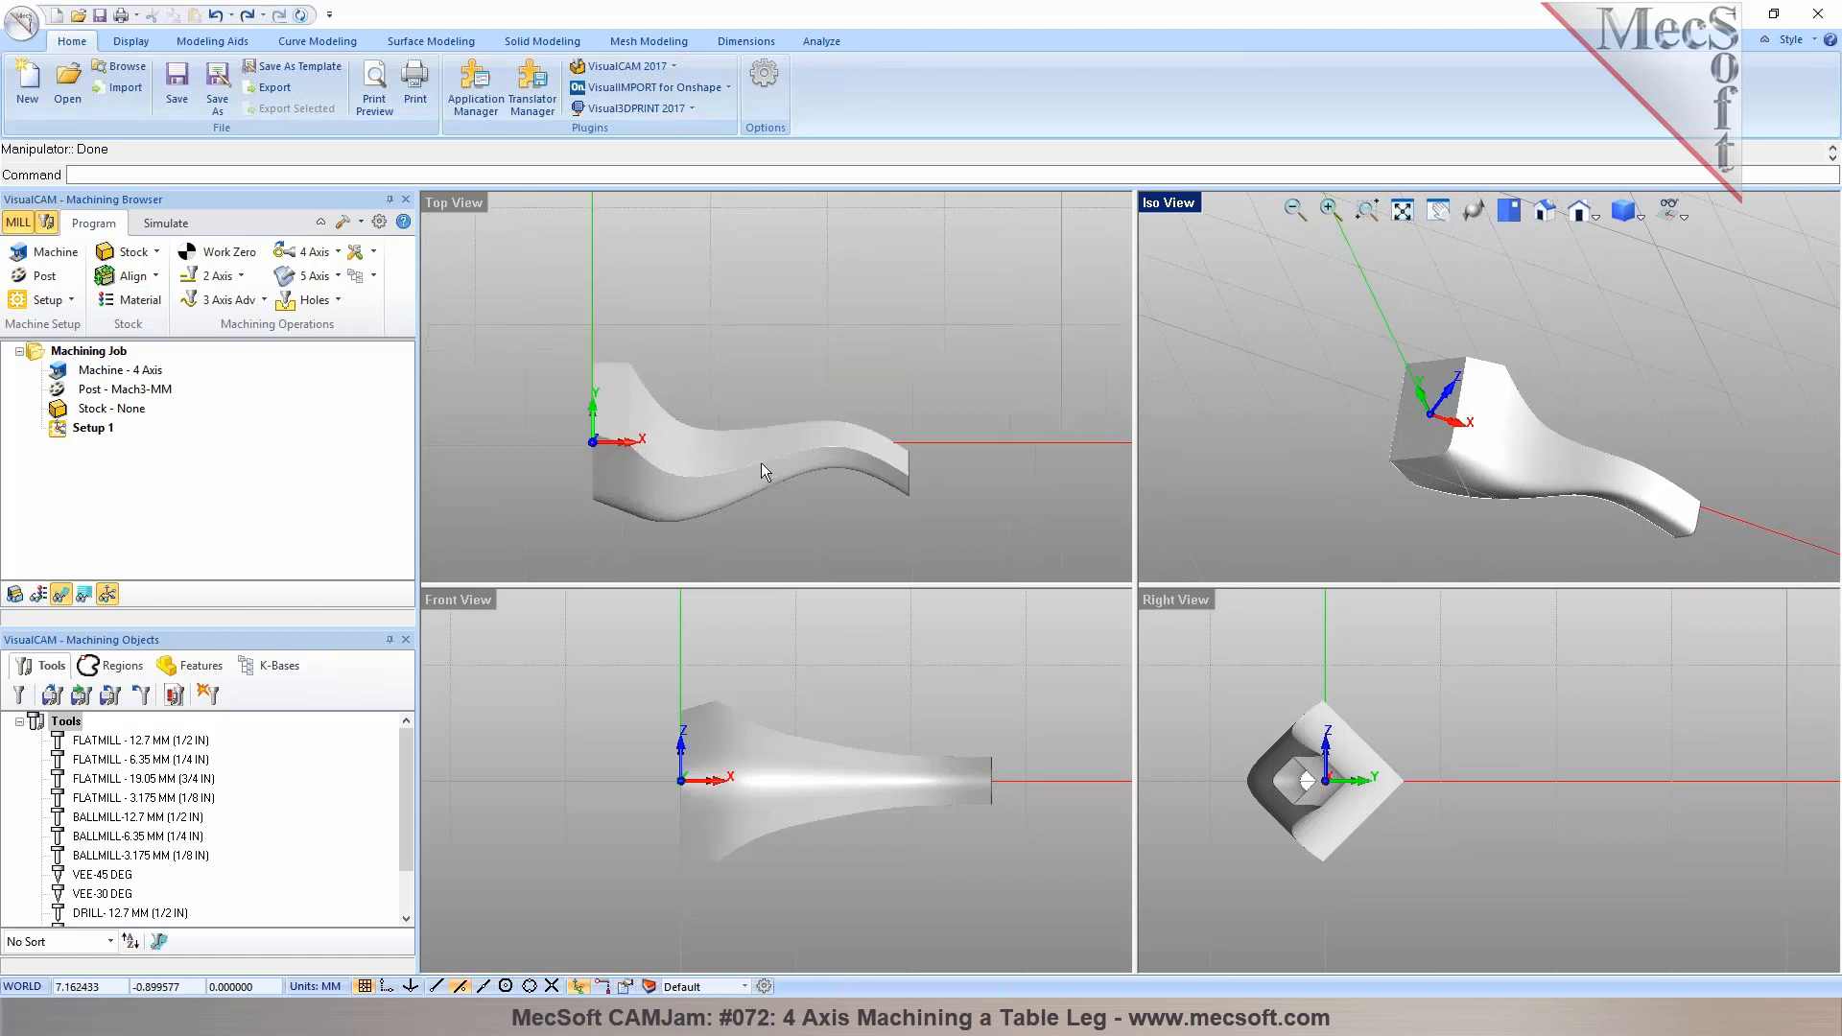
{"action": "middle_click_drag", "start_coordinate": [1538, 452], "coordinate": [1504, 480]}
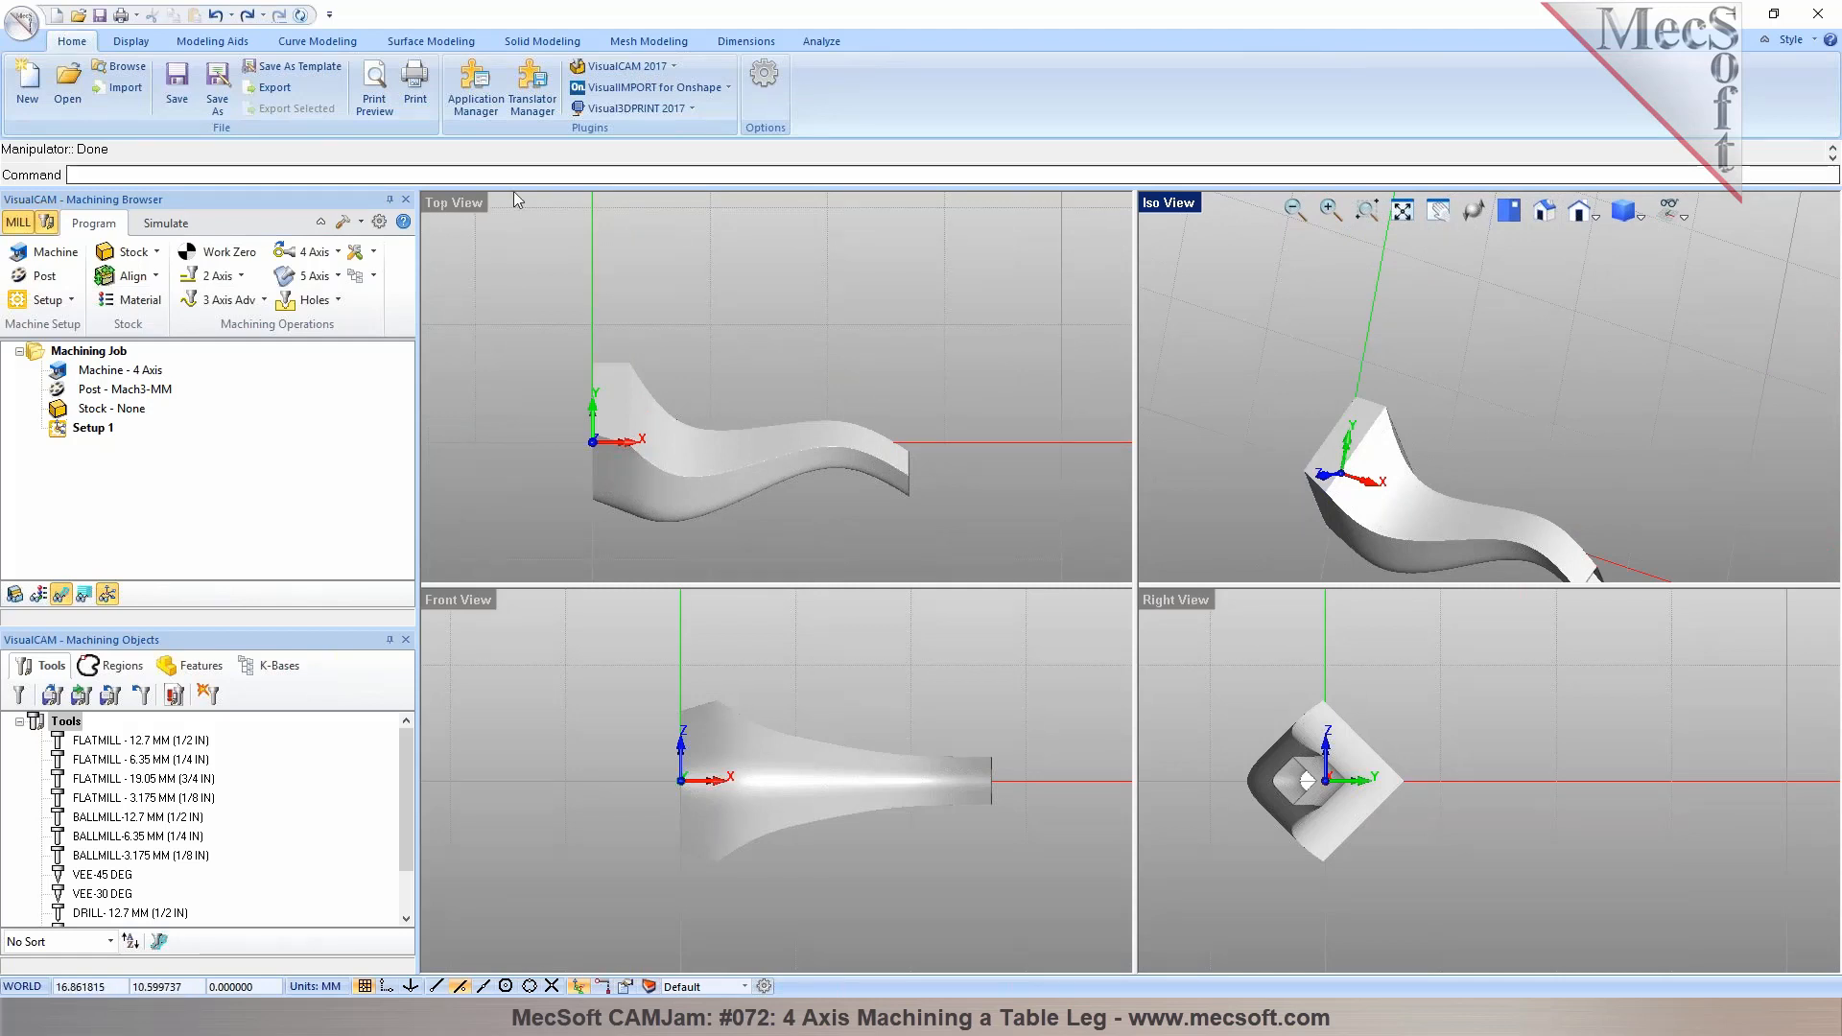
{"action": "left_click", "coordinate": [466, 202]}
{"action": "scroll", "coordinate": [716, 508], "scroll_direction": "up", "scroll_amount": 2}
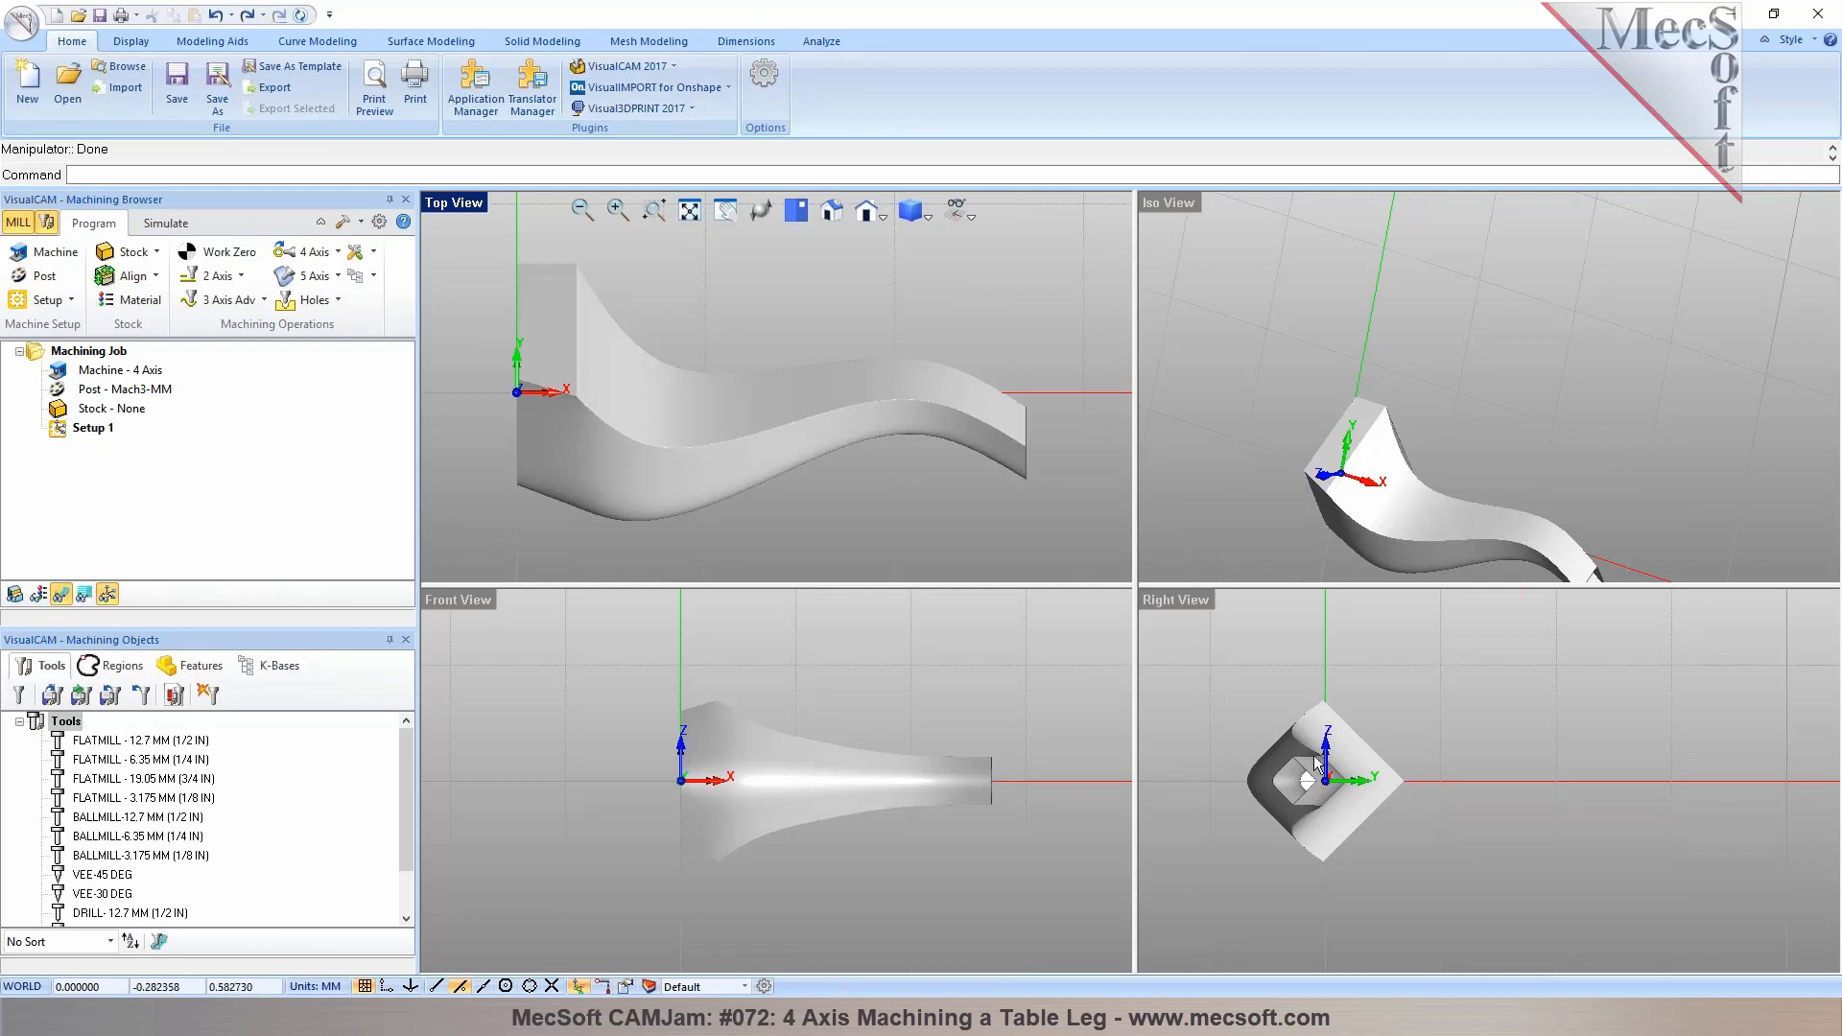
{"action": "left_click_drag", "start_coordinate": [1210, 675], "coordinate": [1481, 913]}
{"action": "left_click_drag", "start_coordinate": [1392, 770], "coordinate": [1363, 721]}
{"action": "key", "text": "Escape"}
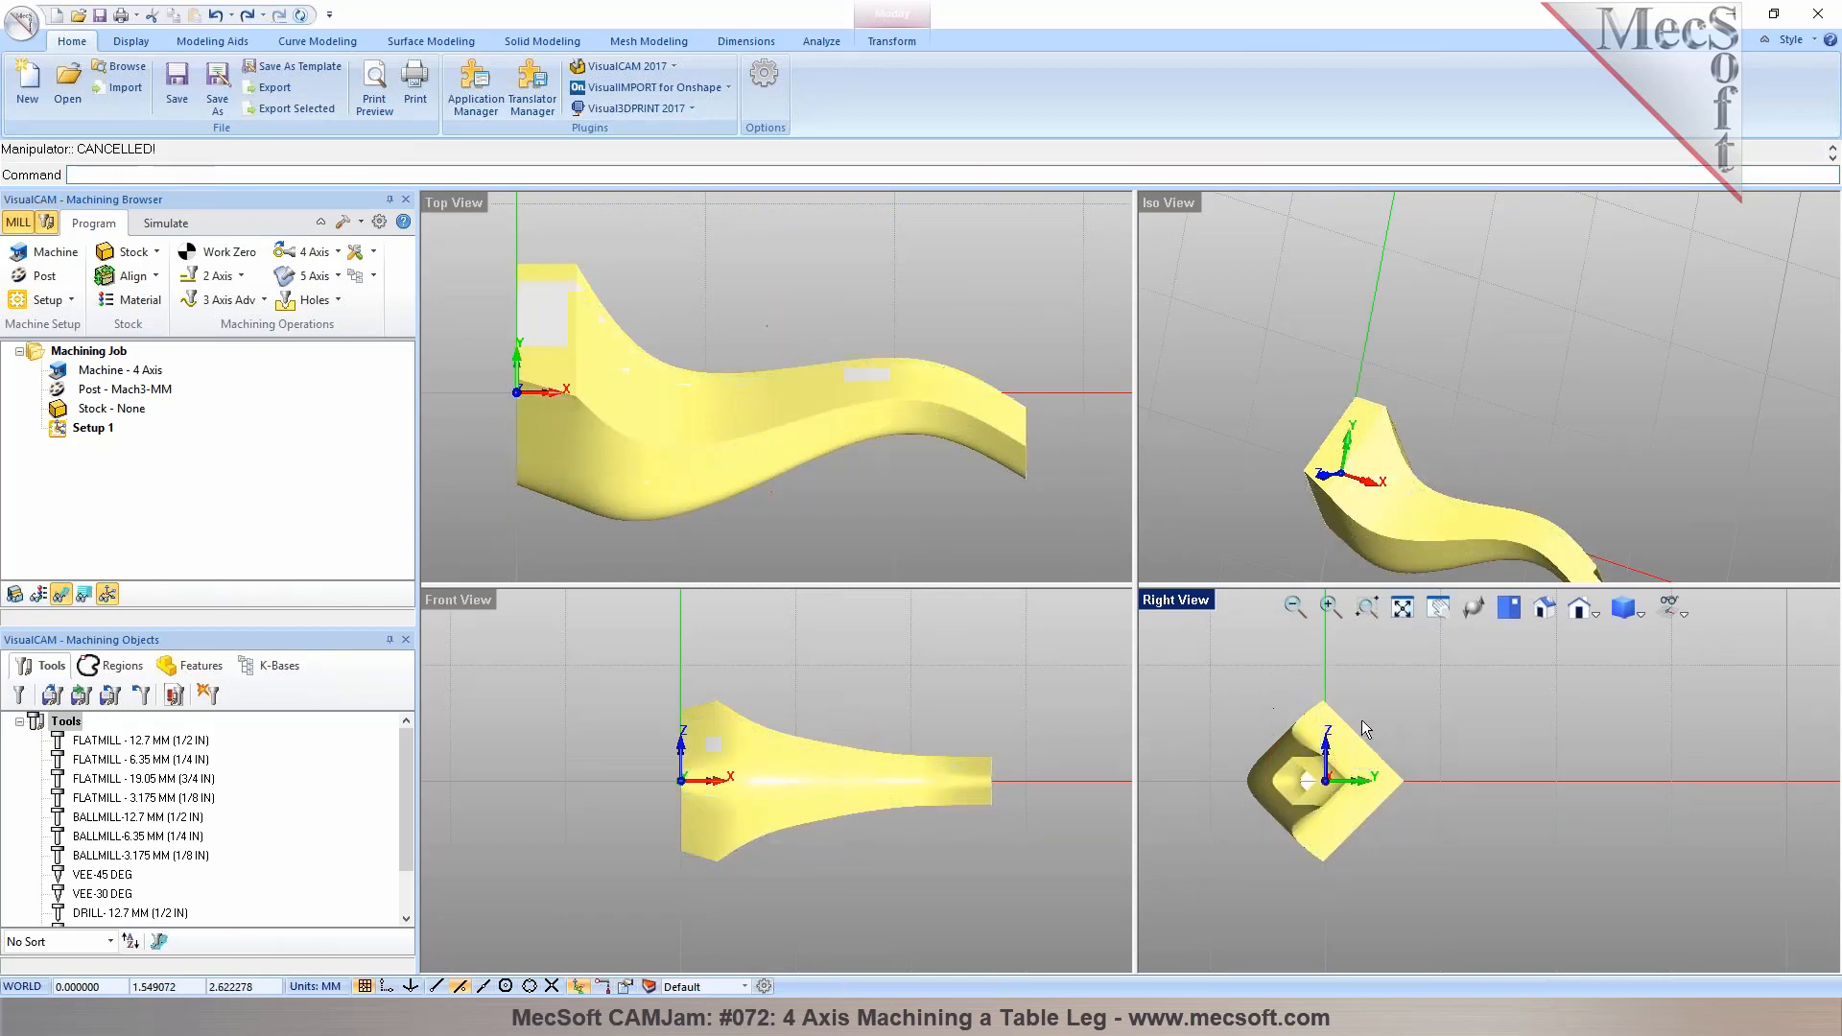
Select the table leg and rotate it 45 degrees about the X axis with the manipulator
{"action": "left_click", "coordinate": [1393, 722]}
{"action": "left_click_drag", "start_coordinate": [1218, 676], "coordinate": [1428, 898]}
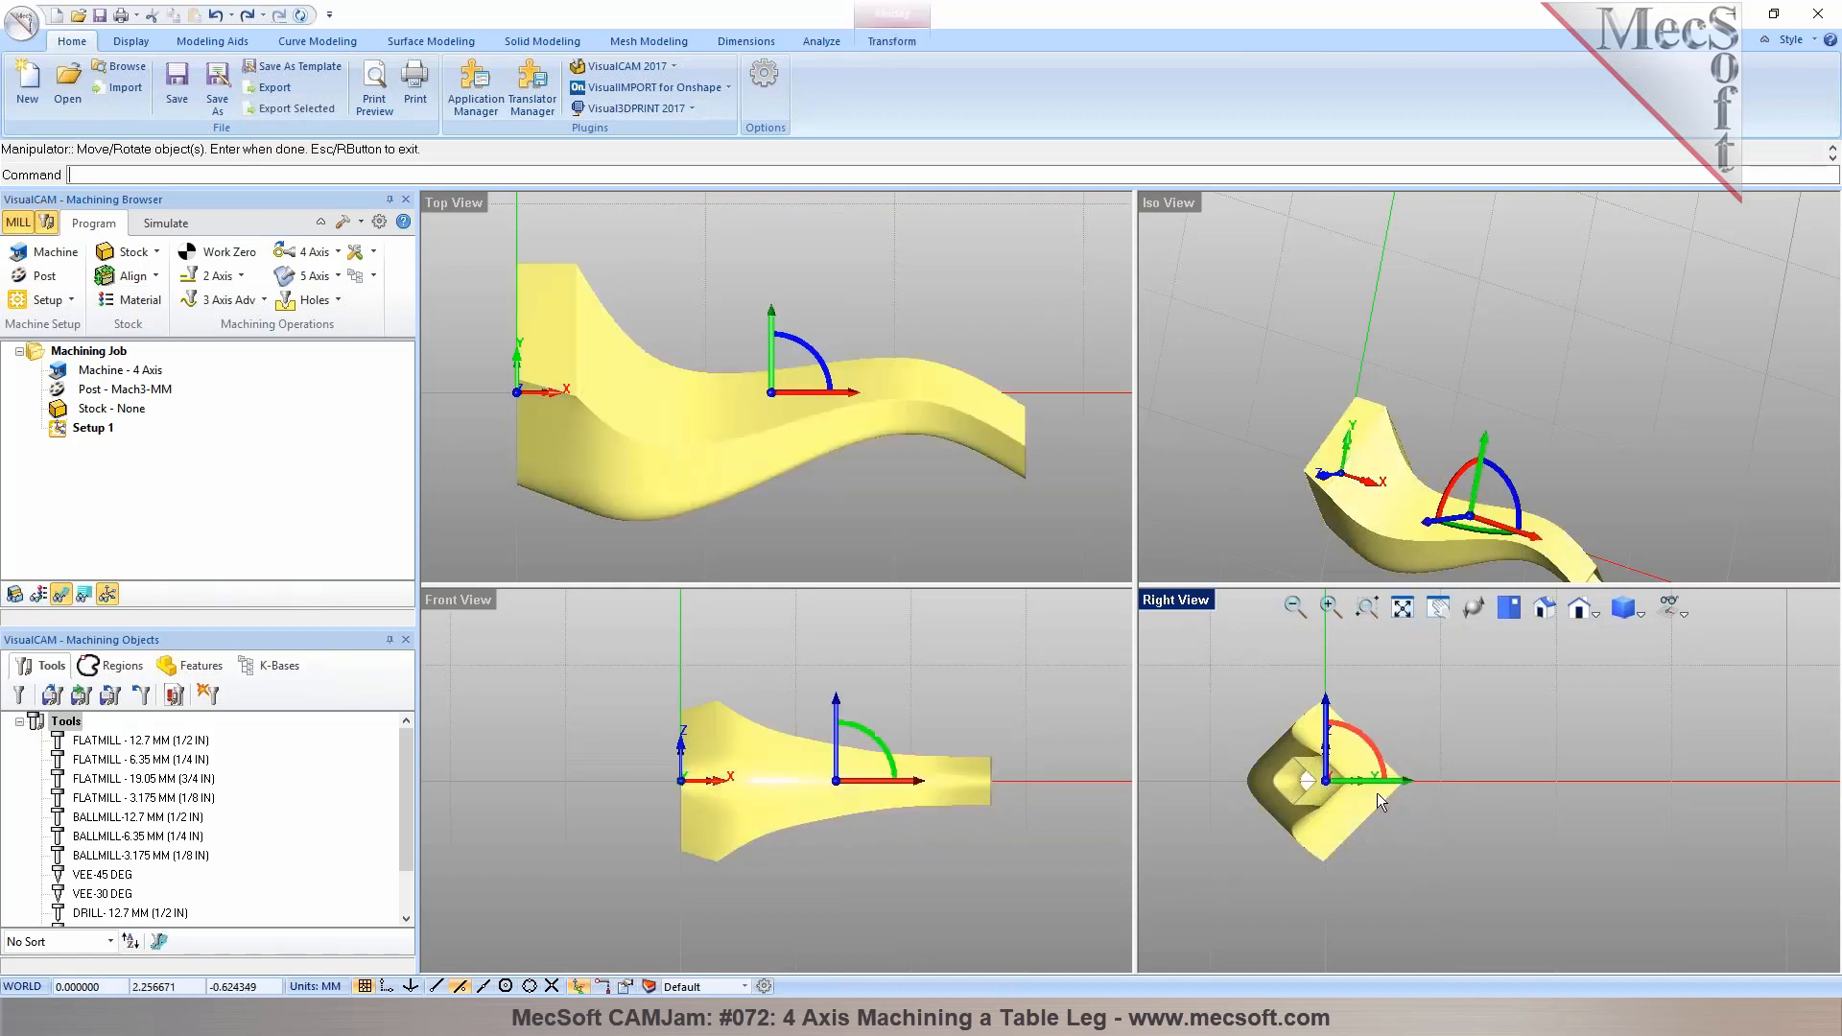
{"action": "left_click", "coordinate": [1378, 756]}
{"action": "type", "text": "45"}
{"action": "key", "text": "Return"}
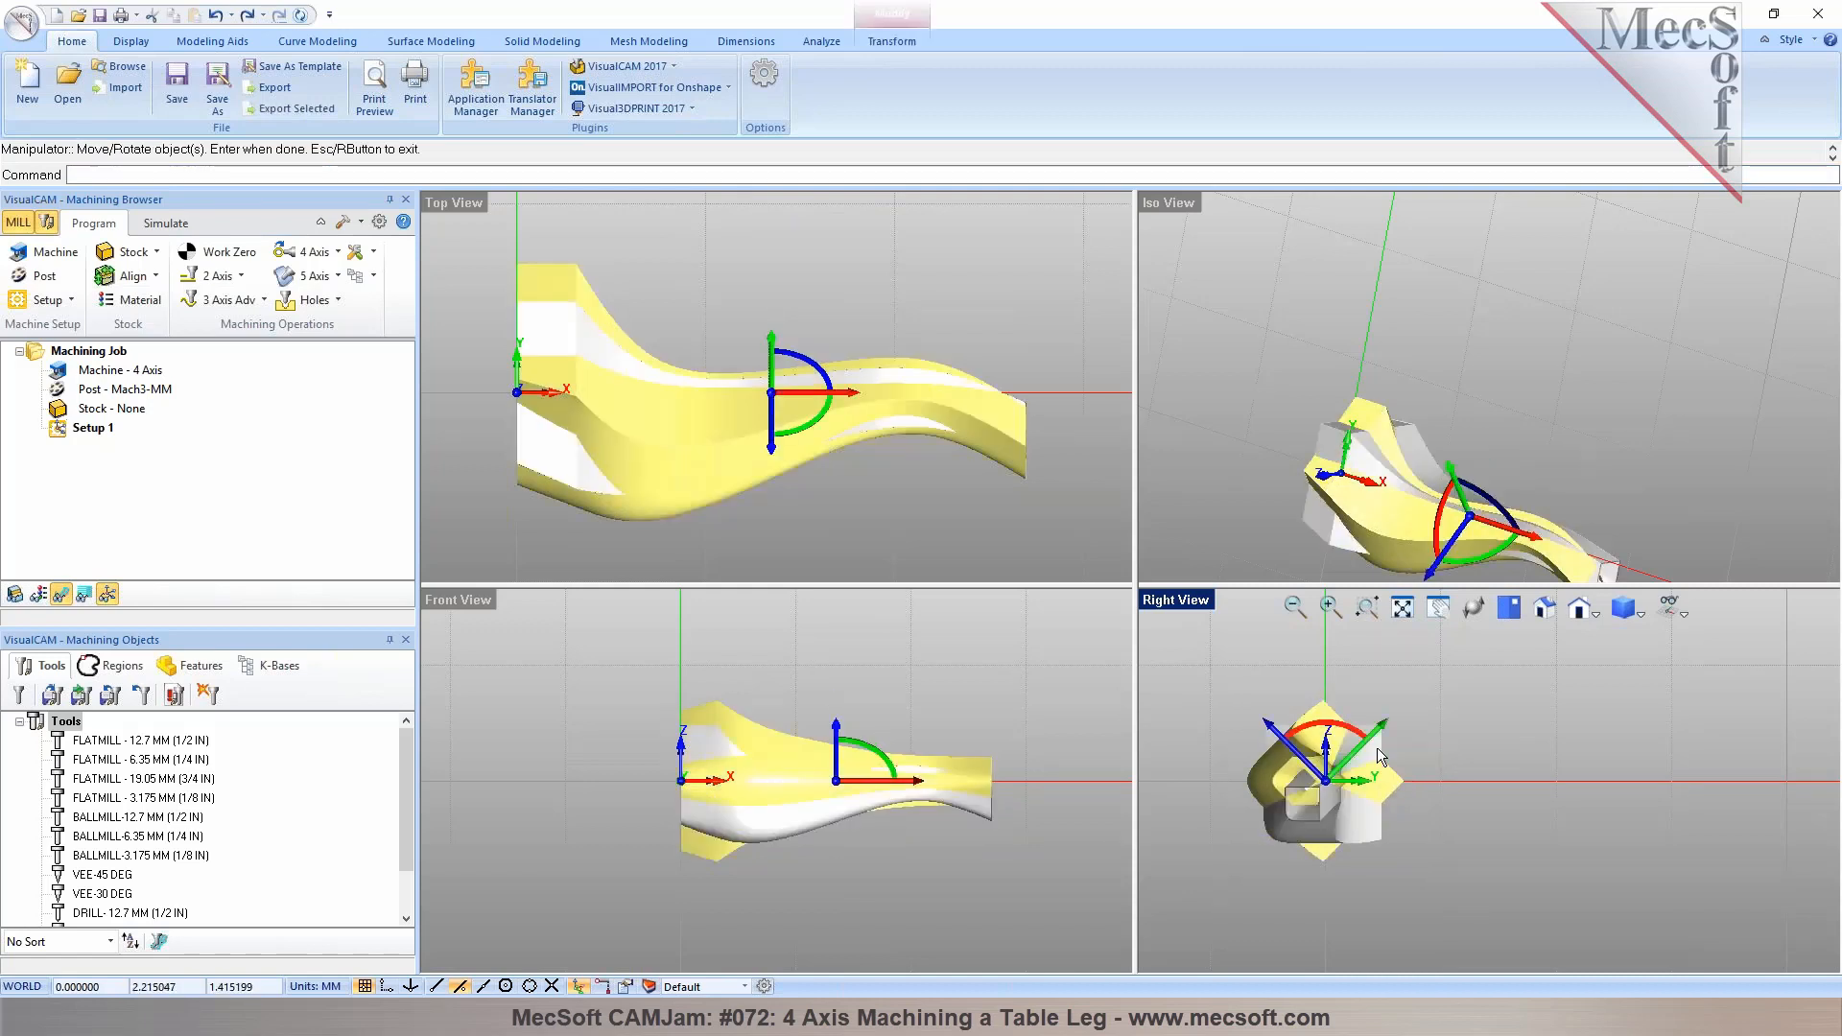
{"action": "key", "text": "Return"}
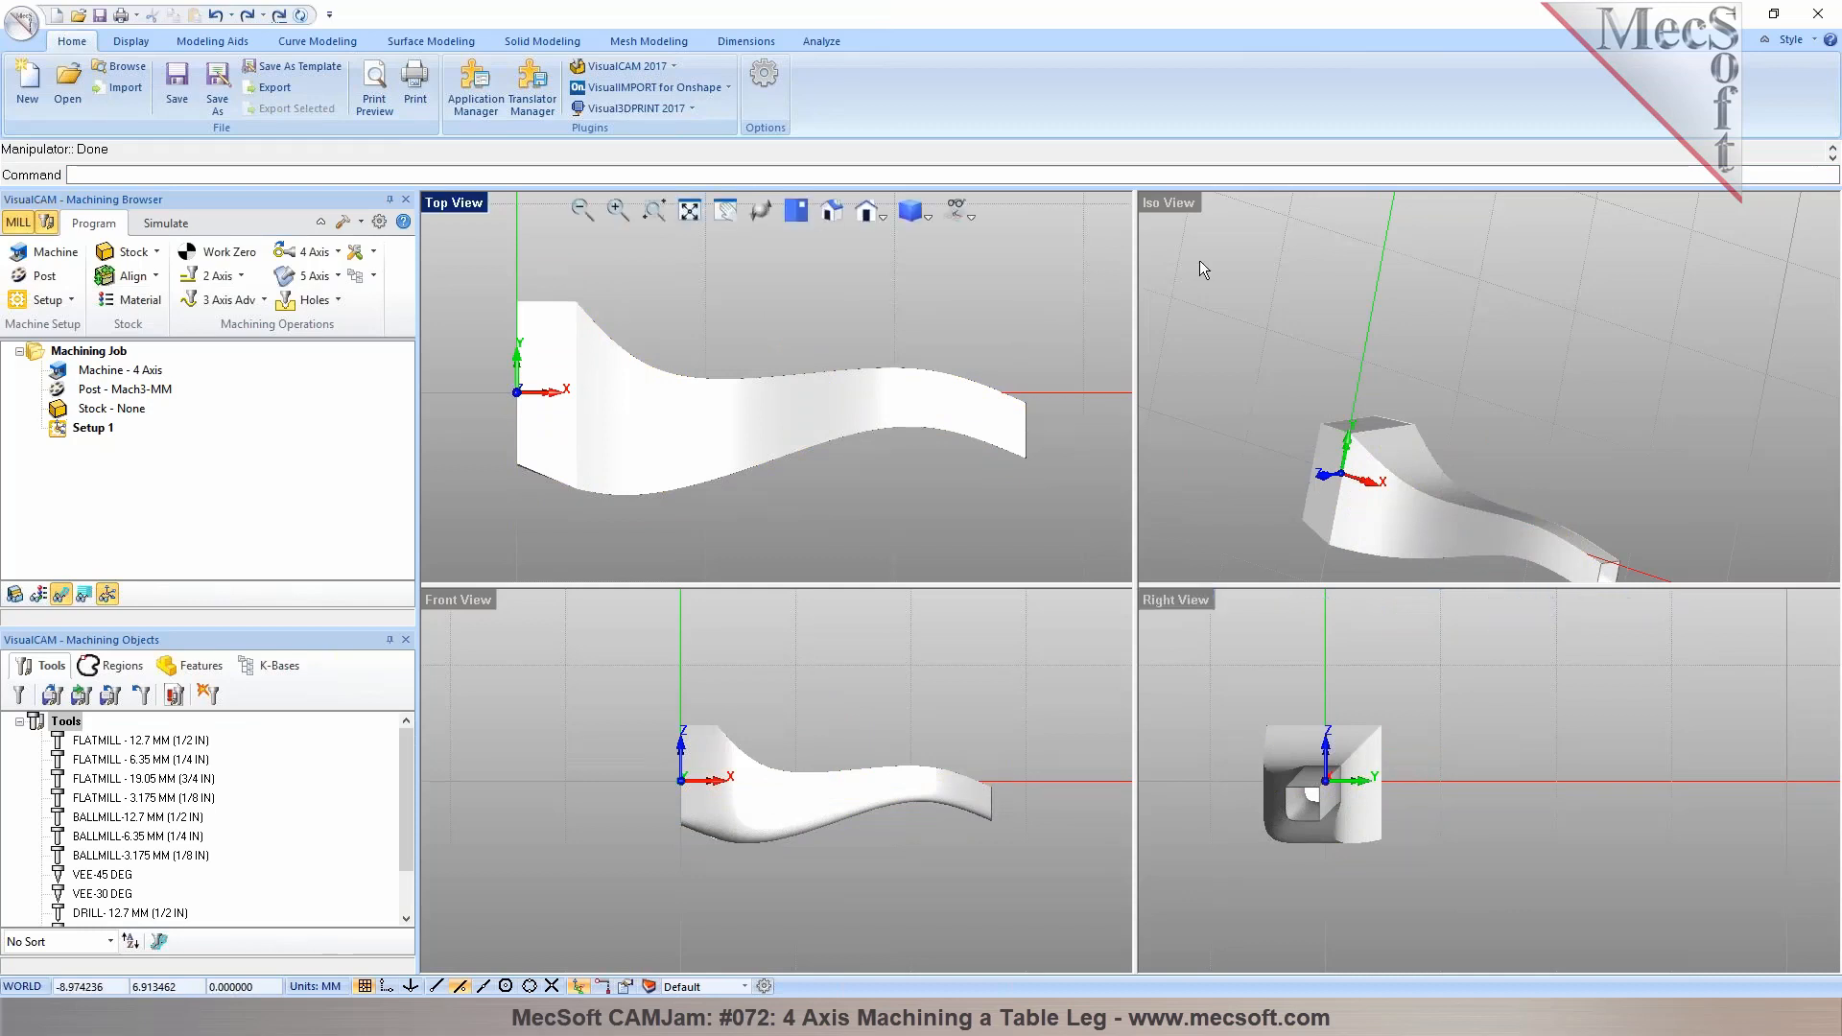
Examine the rotated table leg from different angles in the viewports
{"action": "left_click", "coordinate": [453, 203]}
{"action": "left_click", "coordinate": [506, 432]}
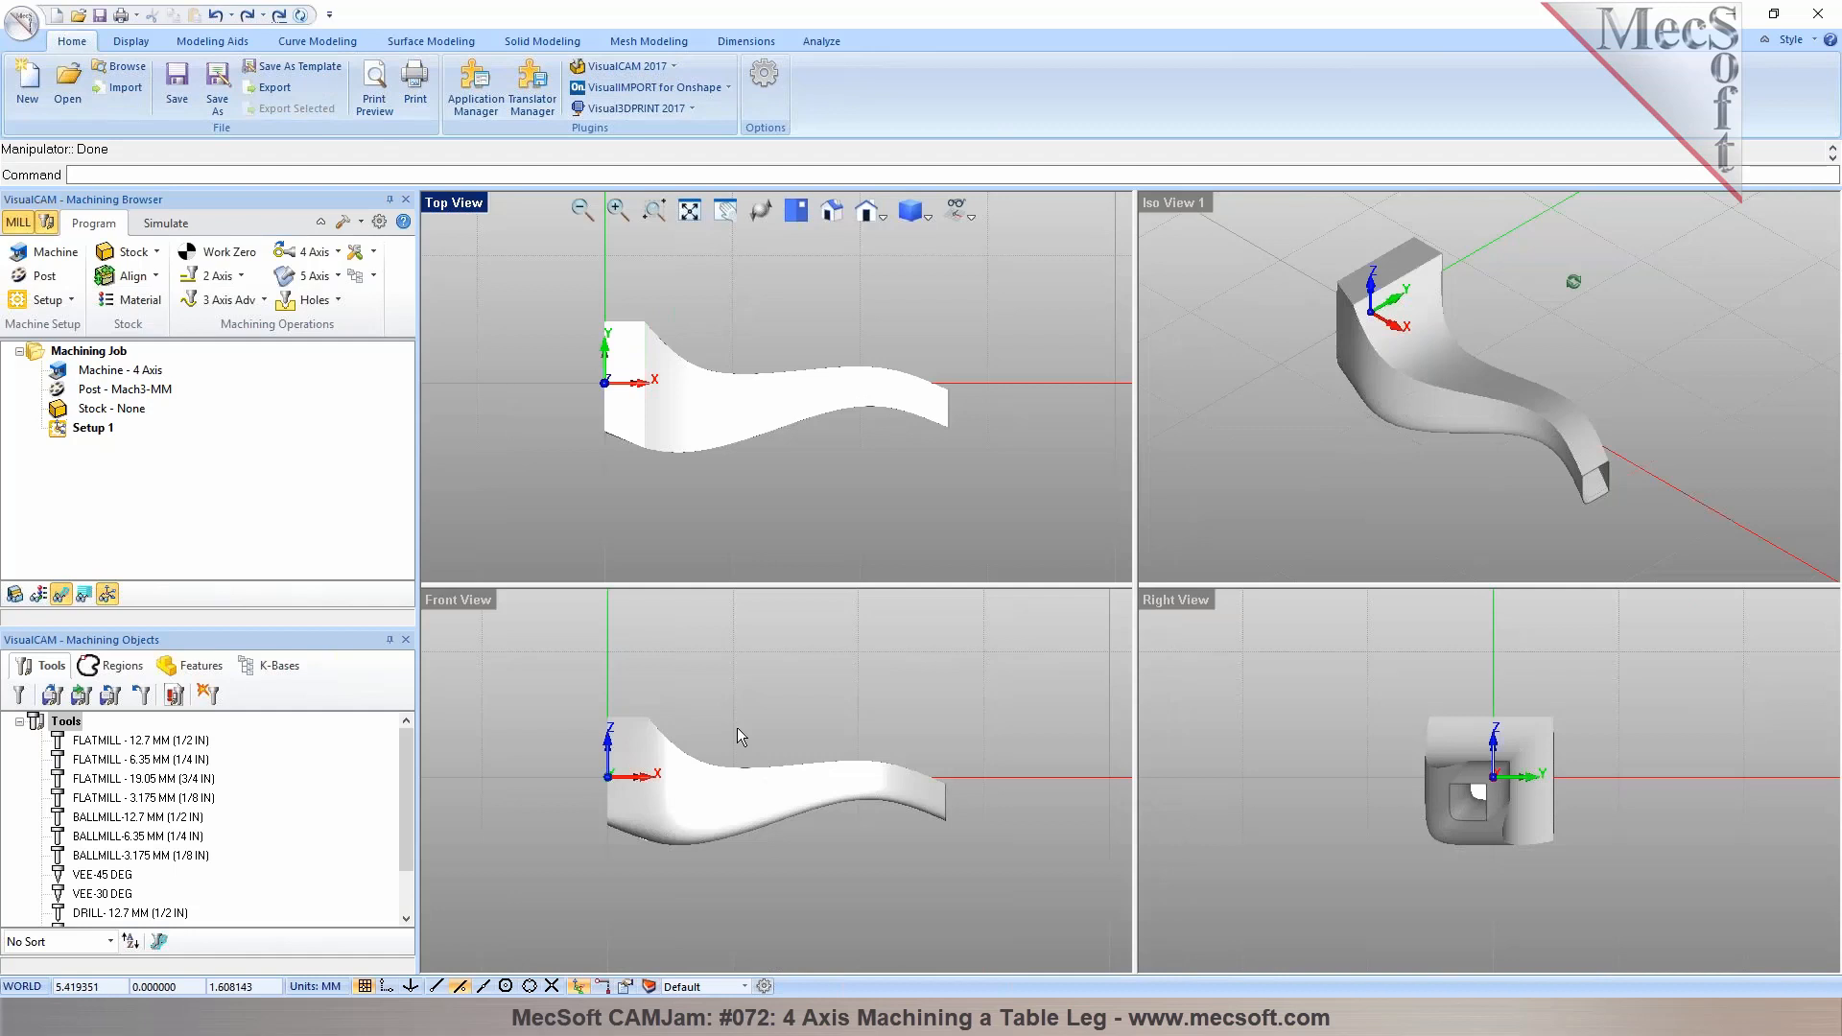
{"action": "scroll", "coordinate": [814, 427], "scroll_direction": "up", "scroll_amount": 1}
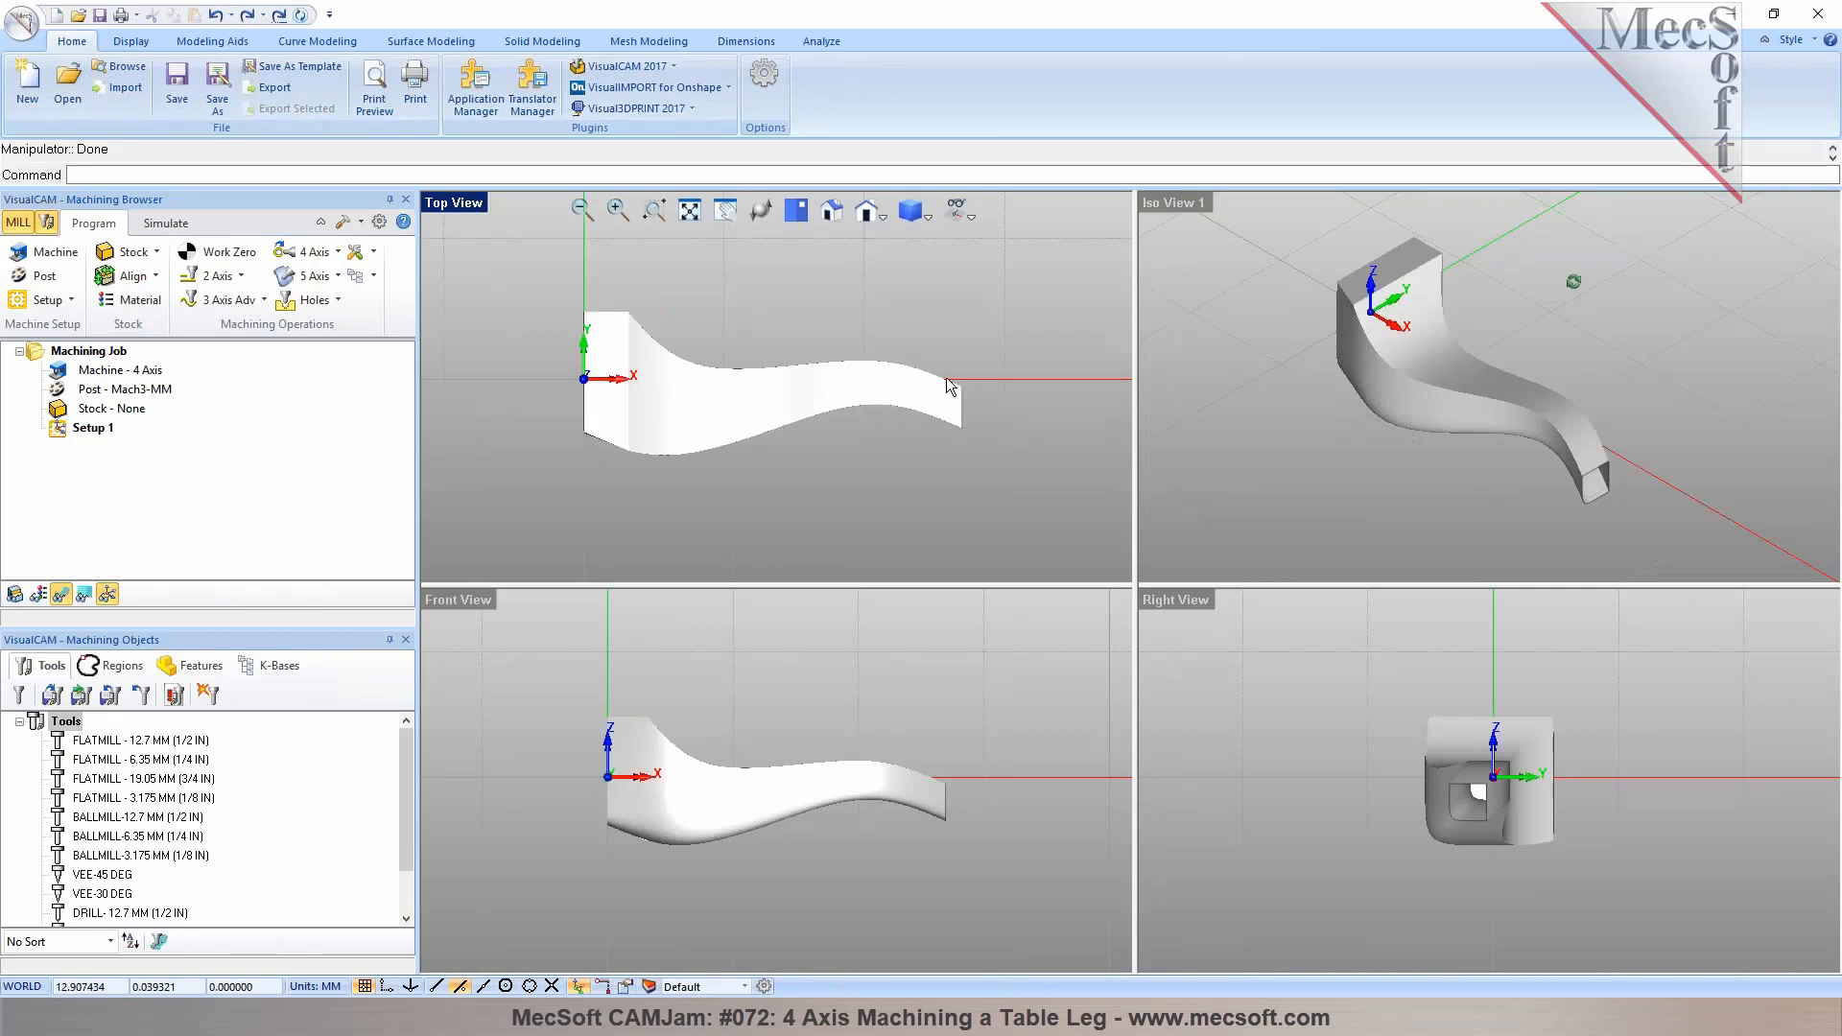
{"action": "scroll", "coordinate": [840, 765], "scroll_direction": "up", "scroll_amount": 2}
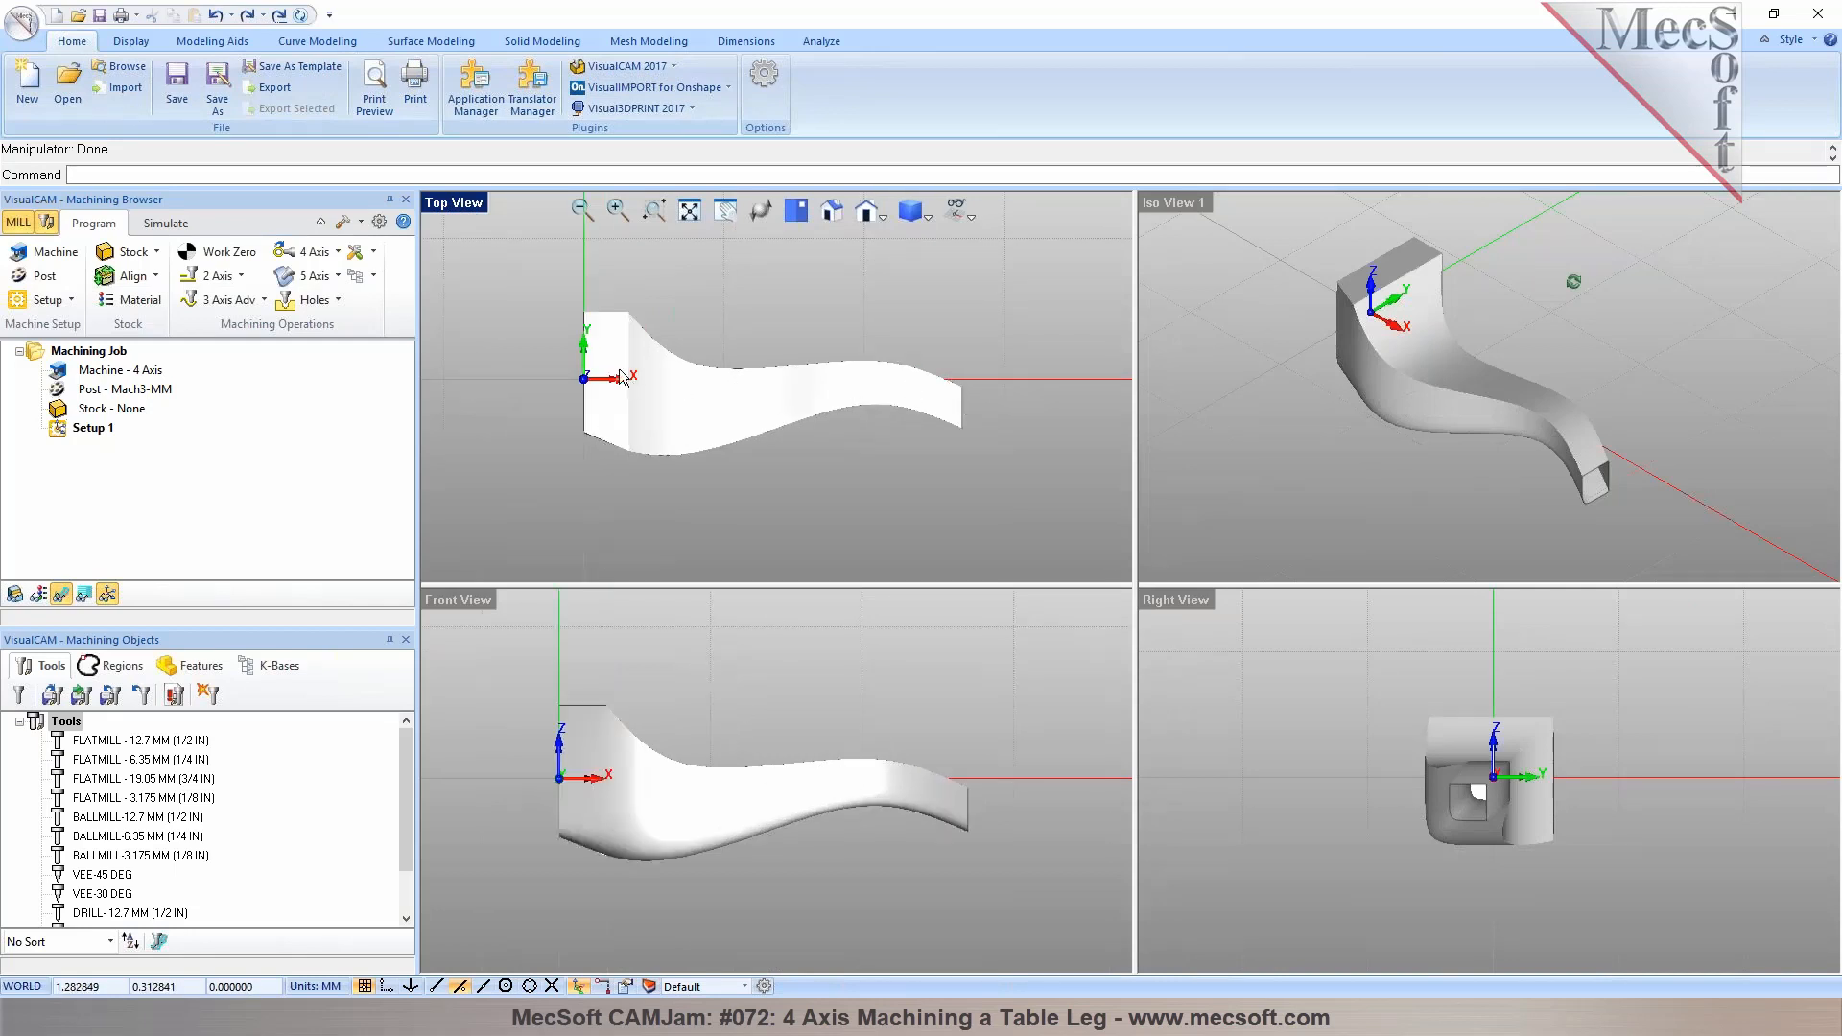
{"action": "mouse_move", "coordinate": [1279, 467]}
{"action": "middle_mouse_down"}
{"action": "mouse_move", "coordinate": [1283, 423]}
{"action": "mouse_move", "coordinate": [1328, 411]}
{"action": "mouse_move", "coordinate": [1262, 448]}
{"action": "mouse_move", "coordinate": [1303, 466]}
{"action": "middle_mouse_up"}
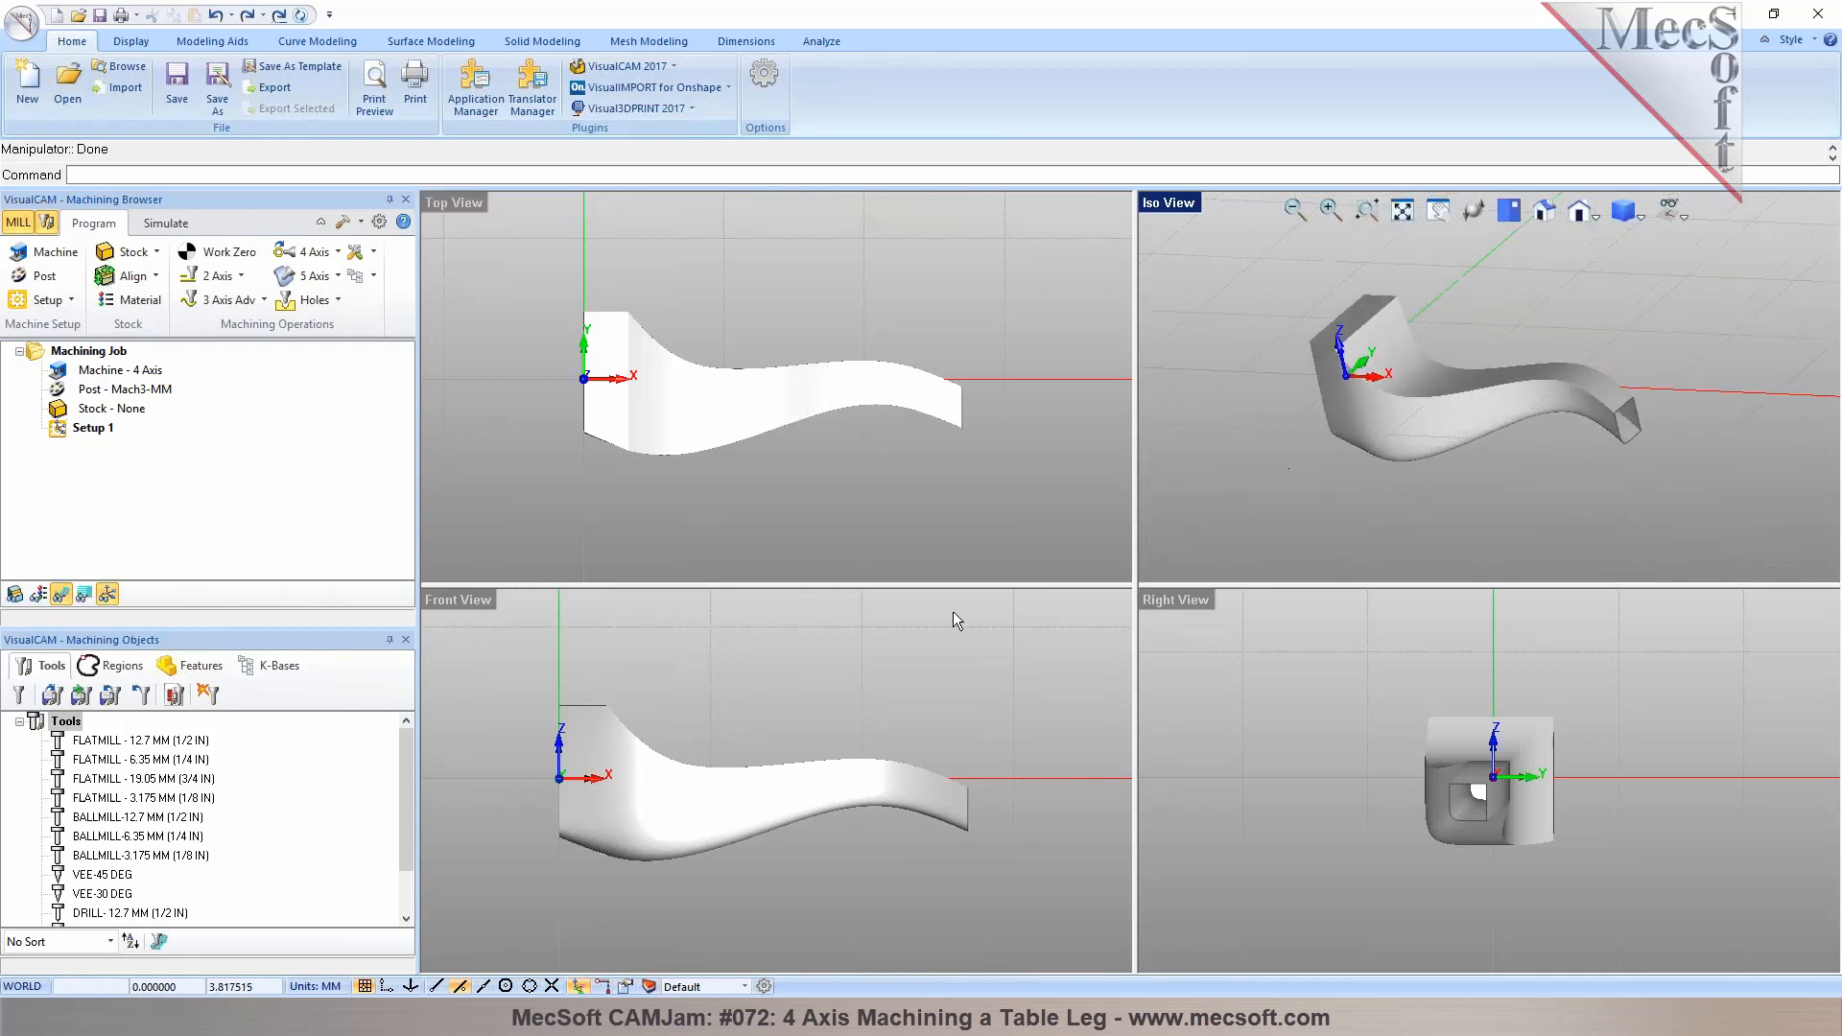
{"action": "scroll", "coordinate": [880, 425], "scroll_direction": "up", "scroll_amount": 2}
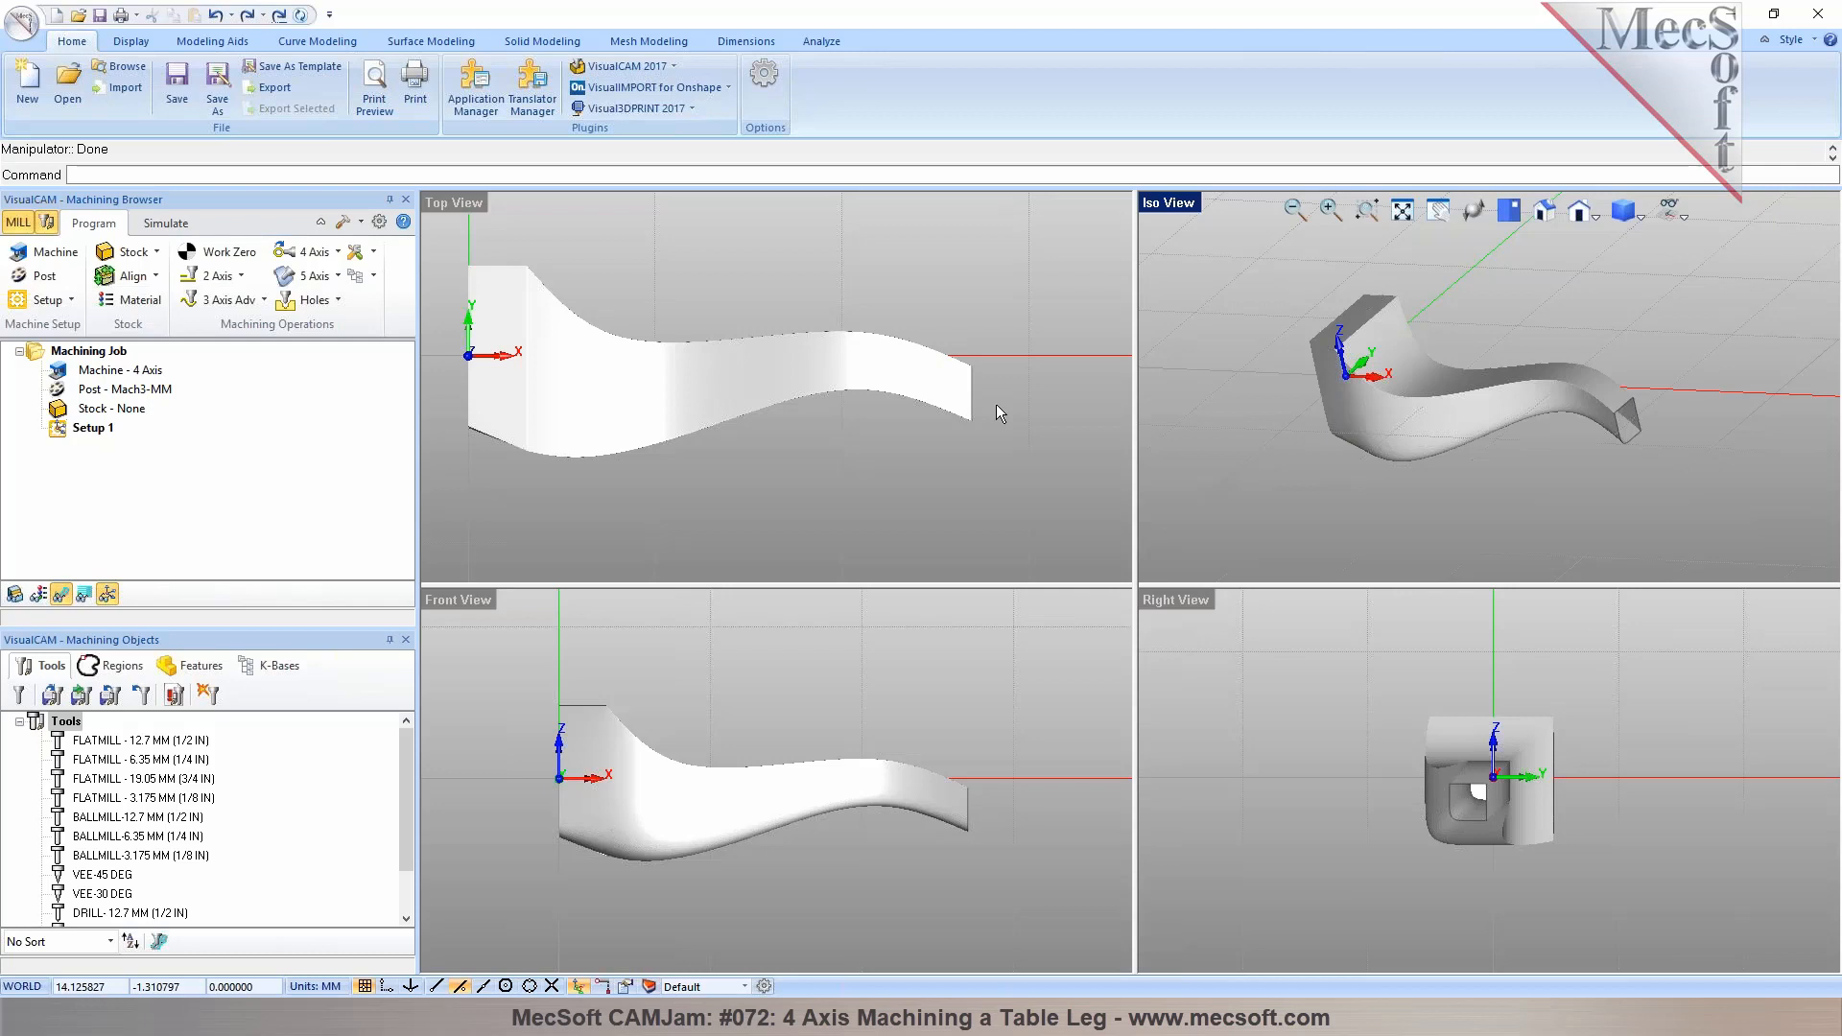
{"action": "middle_click_drag", "start_coordinate": [1459, 403], "coordinate": [1410, 384]}
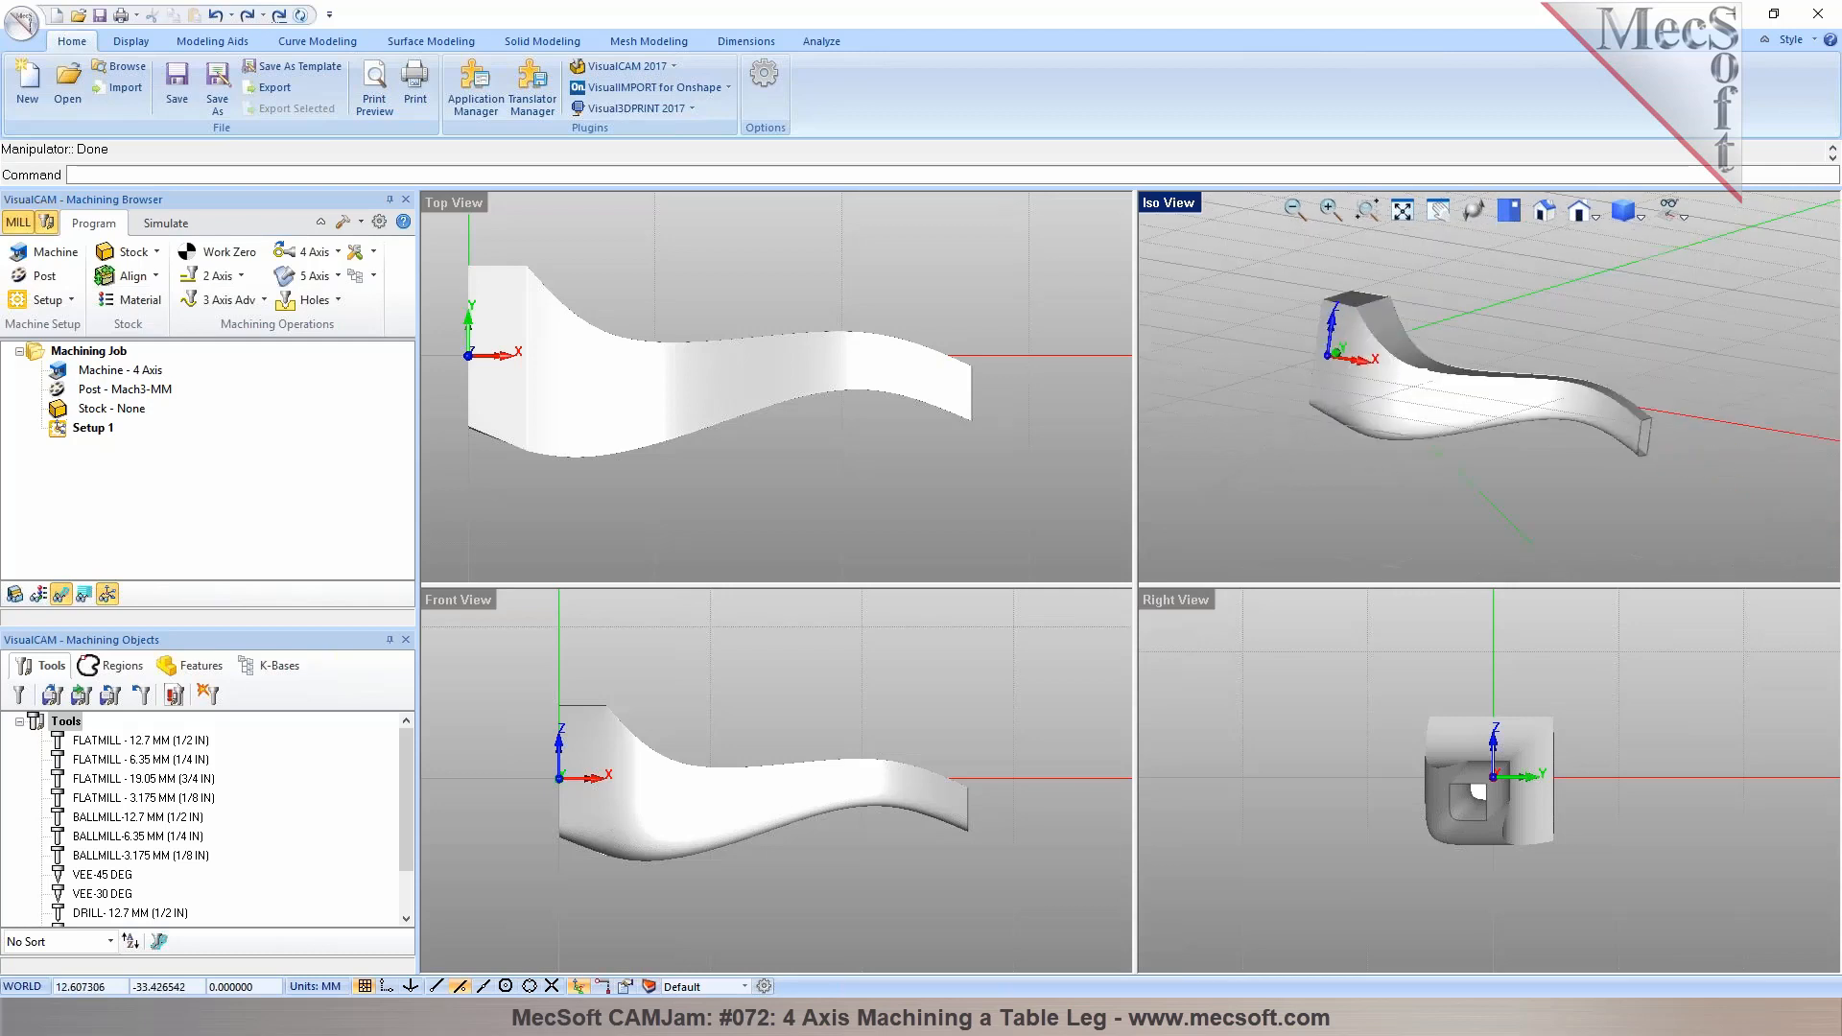
{"action": "right_click", "coordinate": [447, 204]}
{"action": "left_click", "coordinate": [523, 423]}
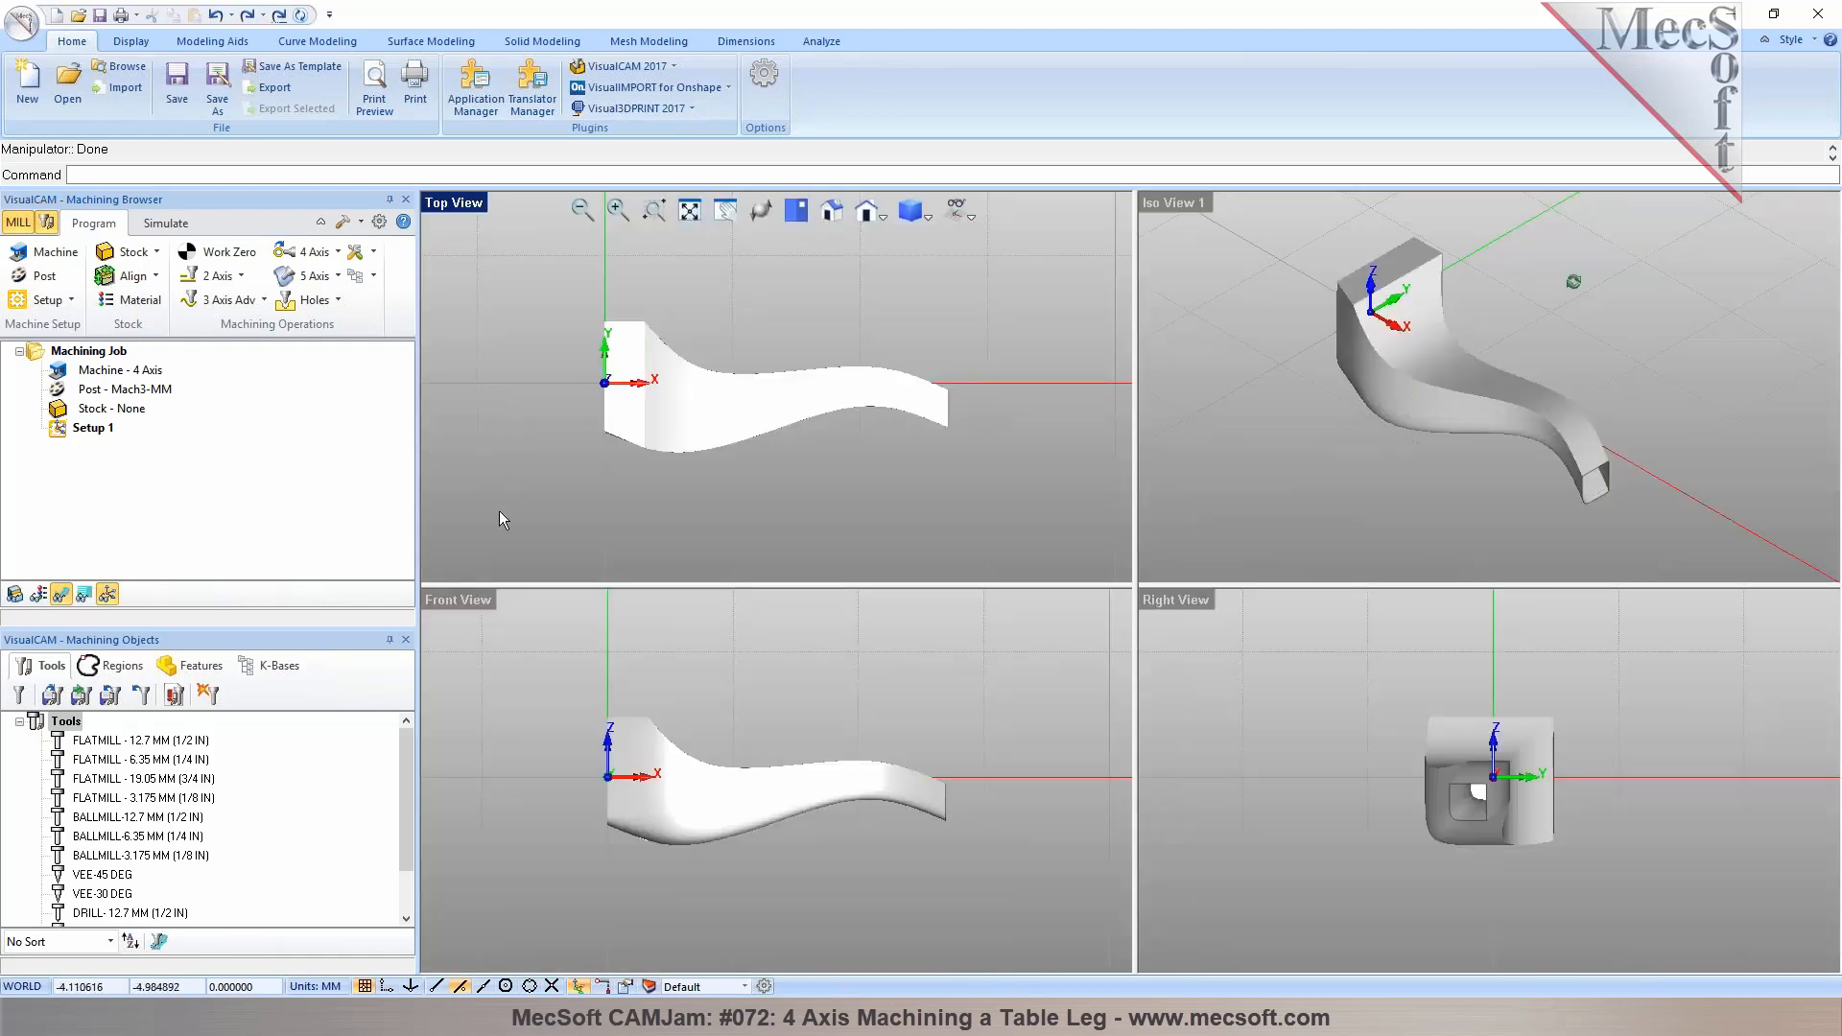
{"action": "middle_click_drag", "start_coordinate": [1539, 308], "coordinate": [1504, 315]}
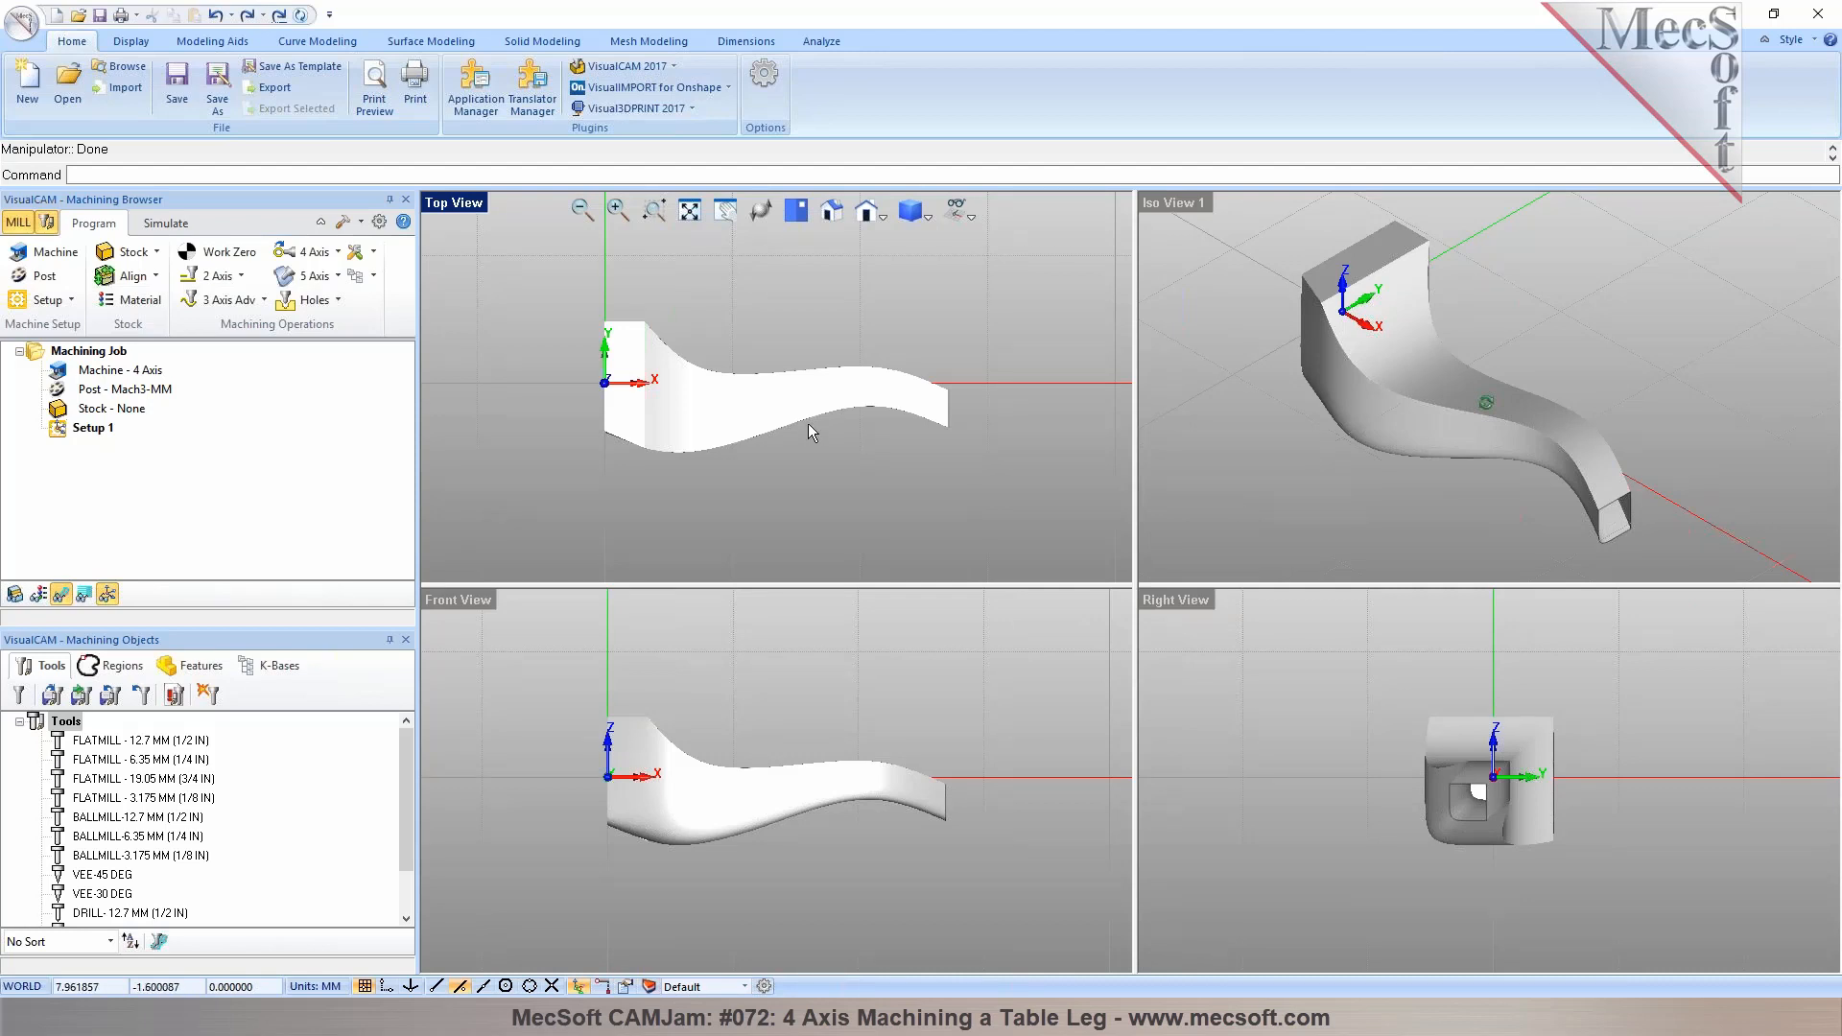
{"action": "scroll", "coordinate": [940, 796], "scroll_direction": "up", "scroll_amount": 2}
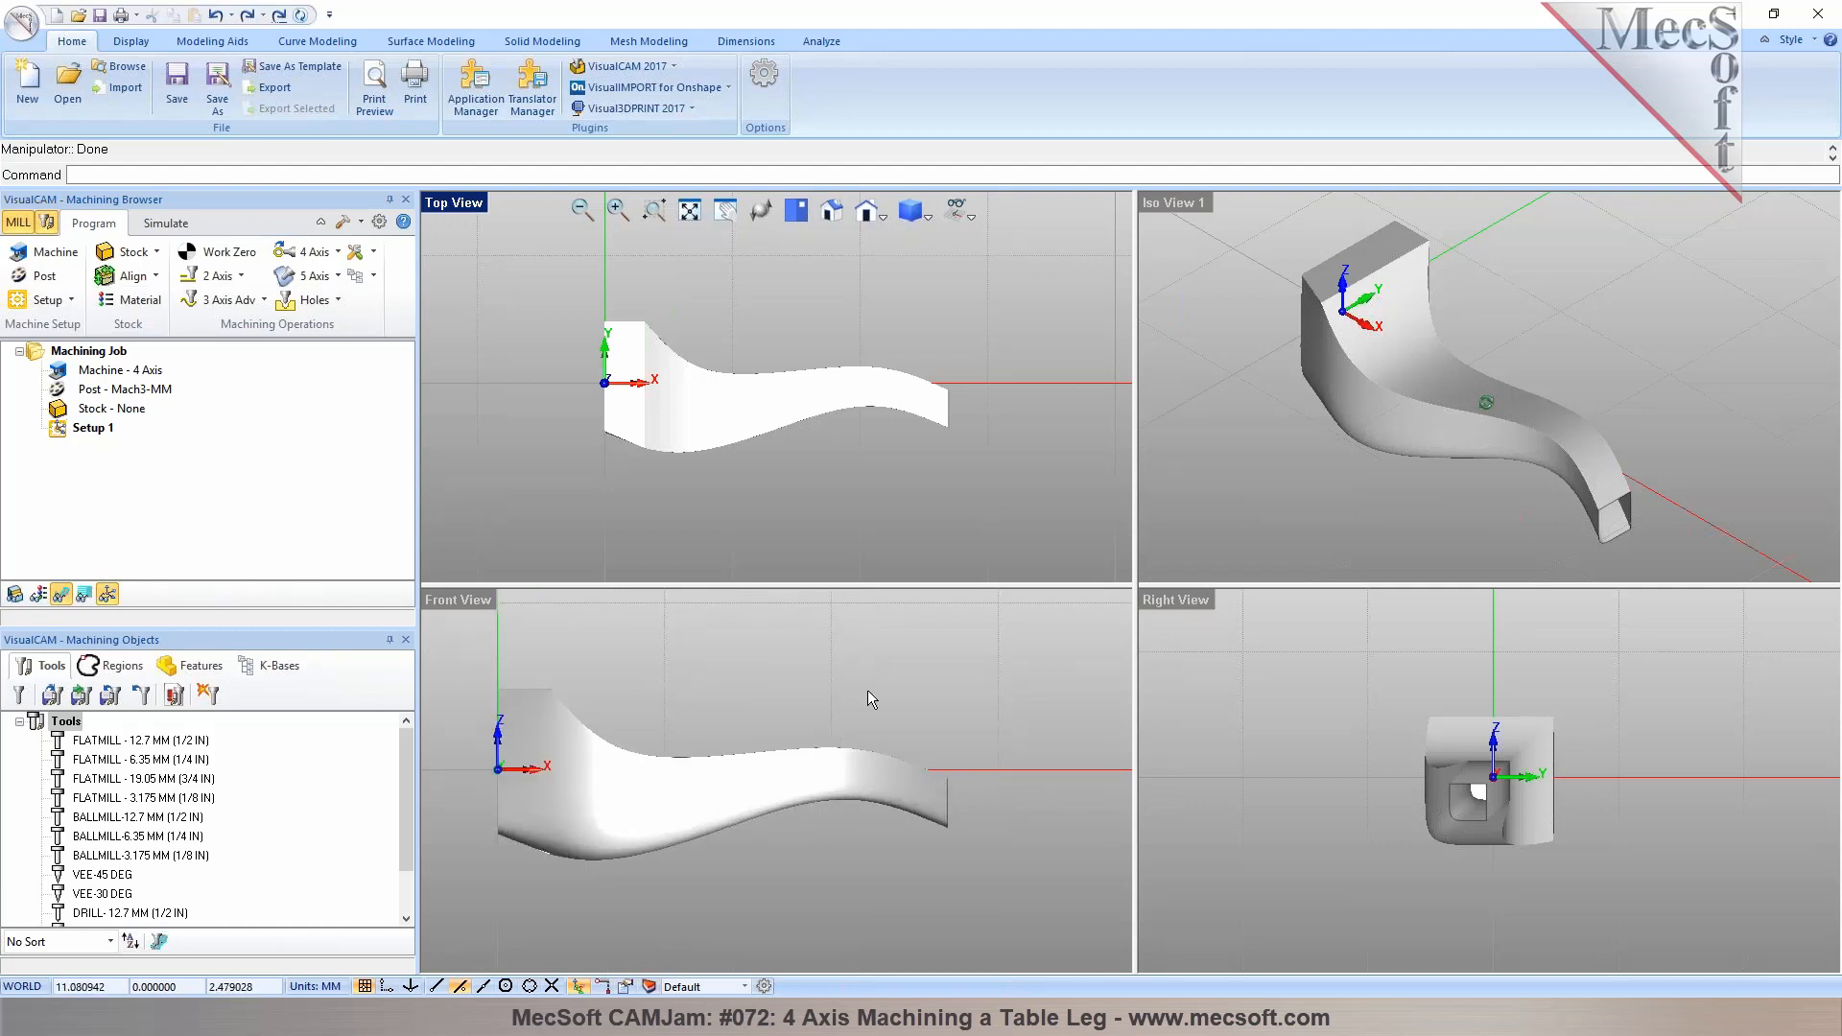
Select the table leg and move it along the Z axis twice by 2 with the manipulator
{"action": "left_click", "coordinate": [834, 765]}
{"action": "left_click", "coordinate": [722, 694]}
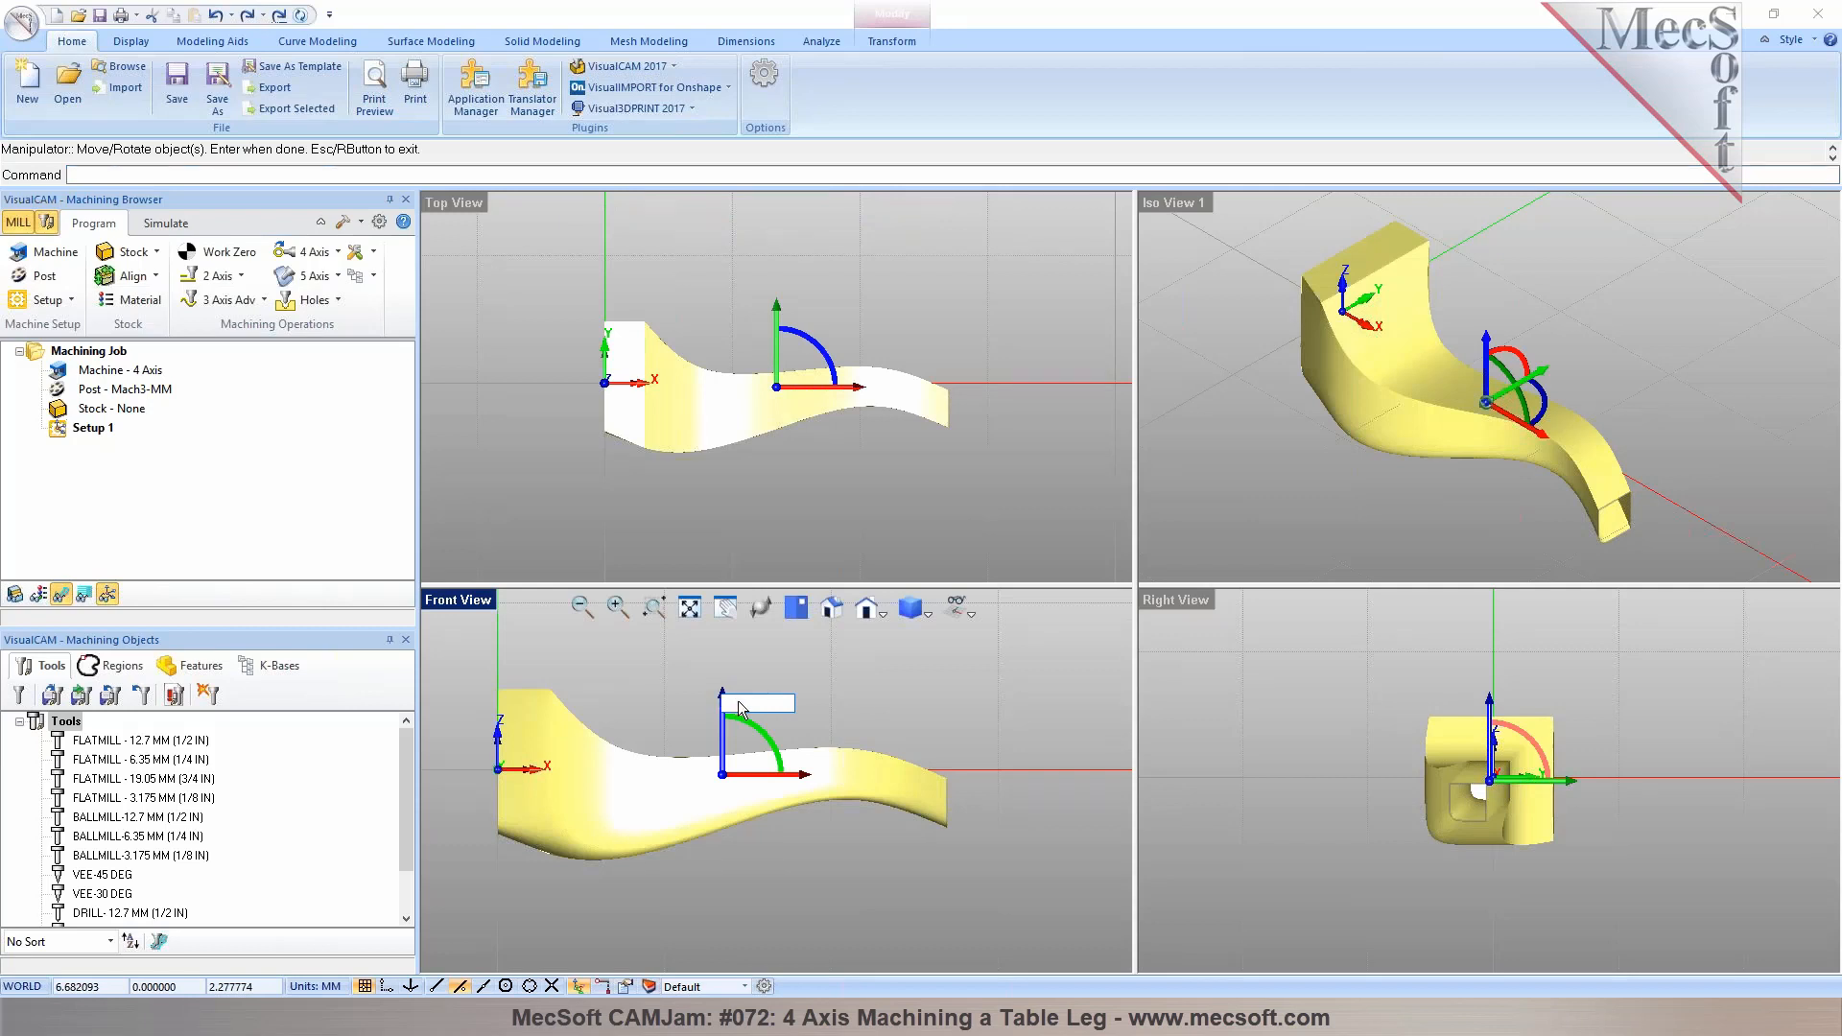
{"action": "type", "text": "2"}
{"action": "key", "text": "Return"}
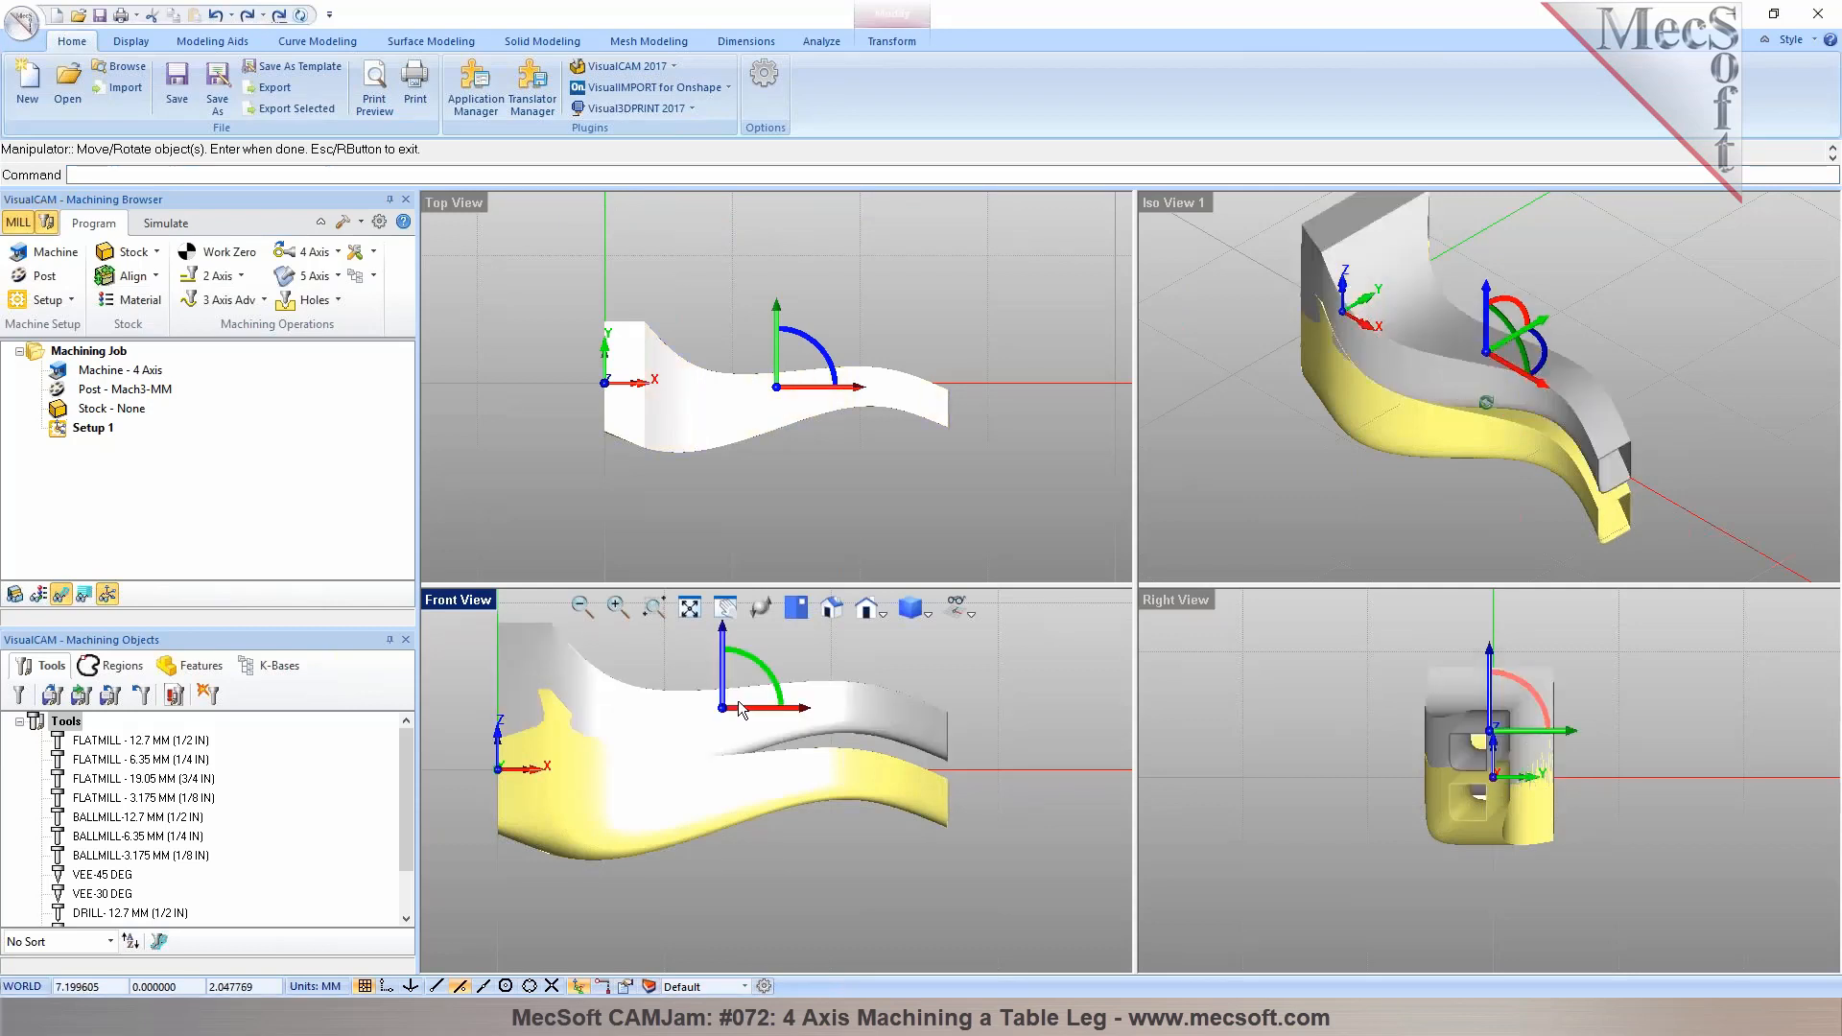
{"action": "left_click", "coordinate": [725, 641]}
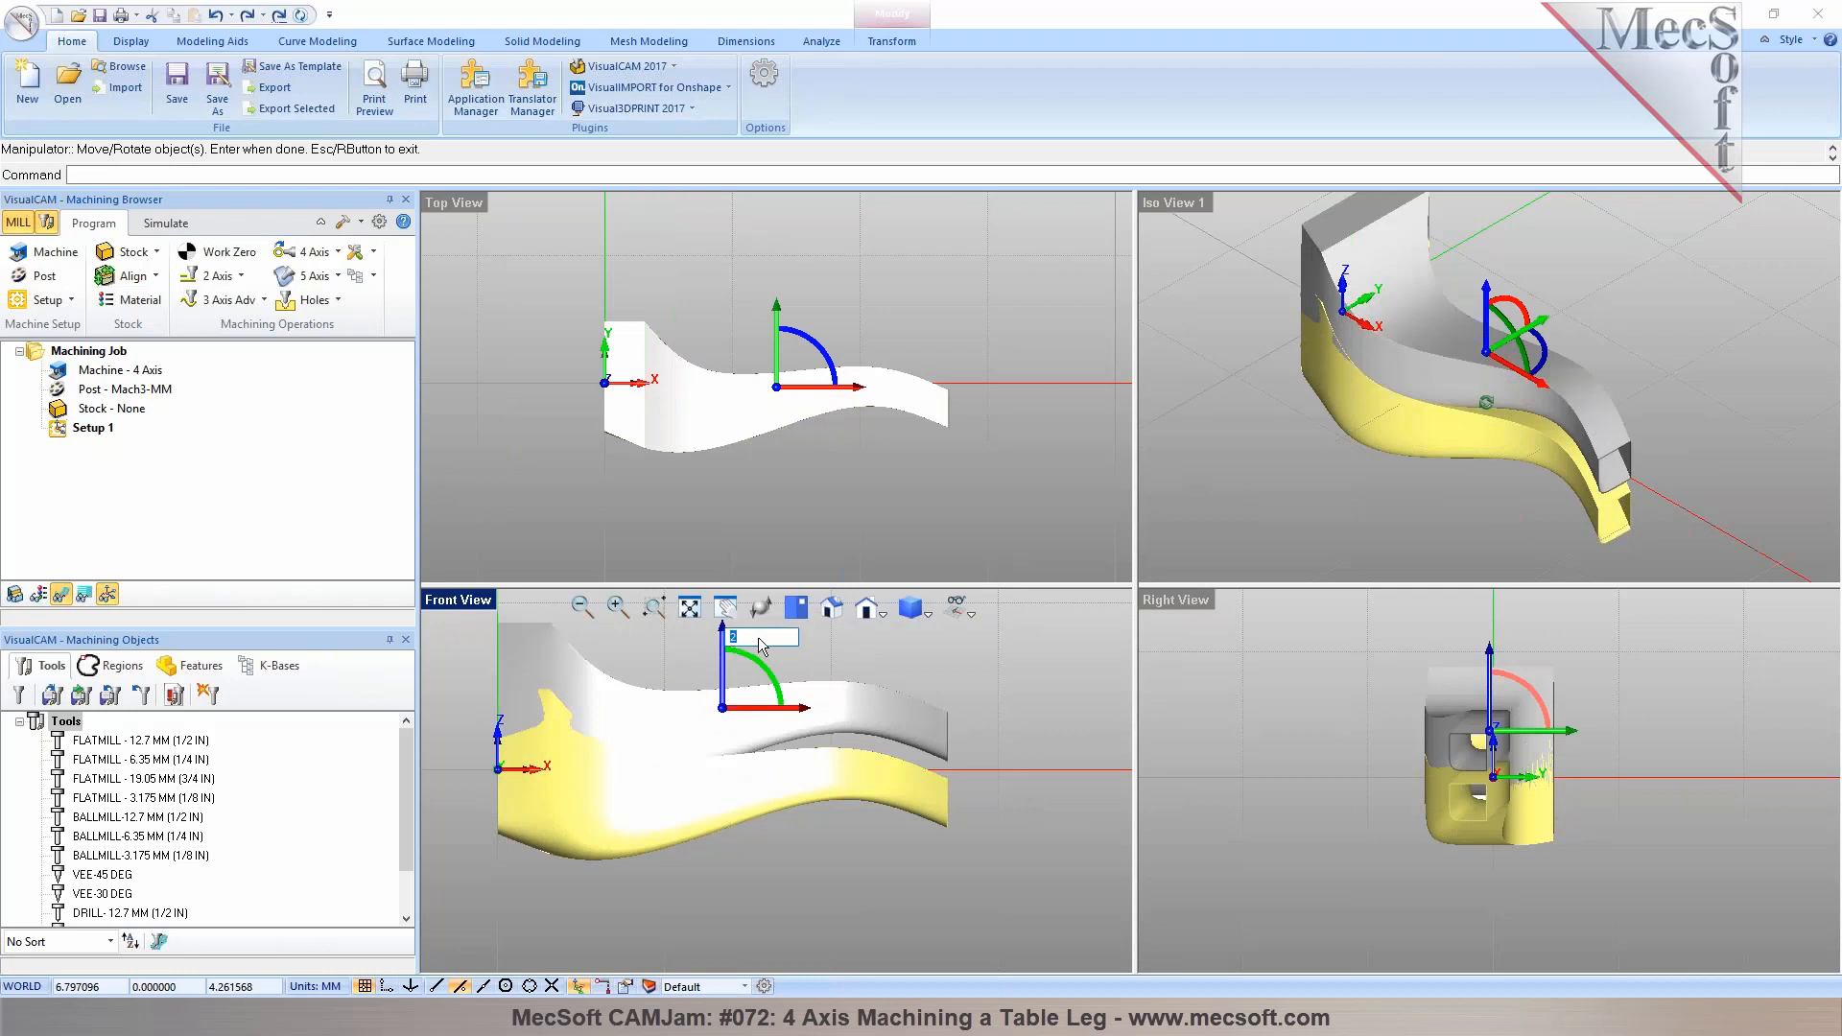
{"action": "type", "text": "2"}
{"action": "key", "text": "Return"}
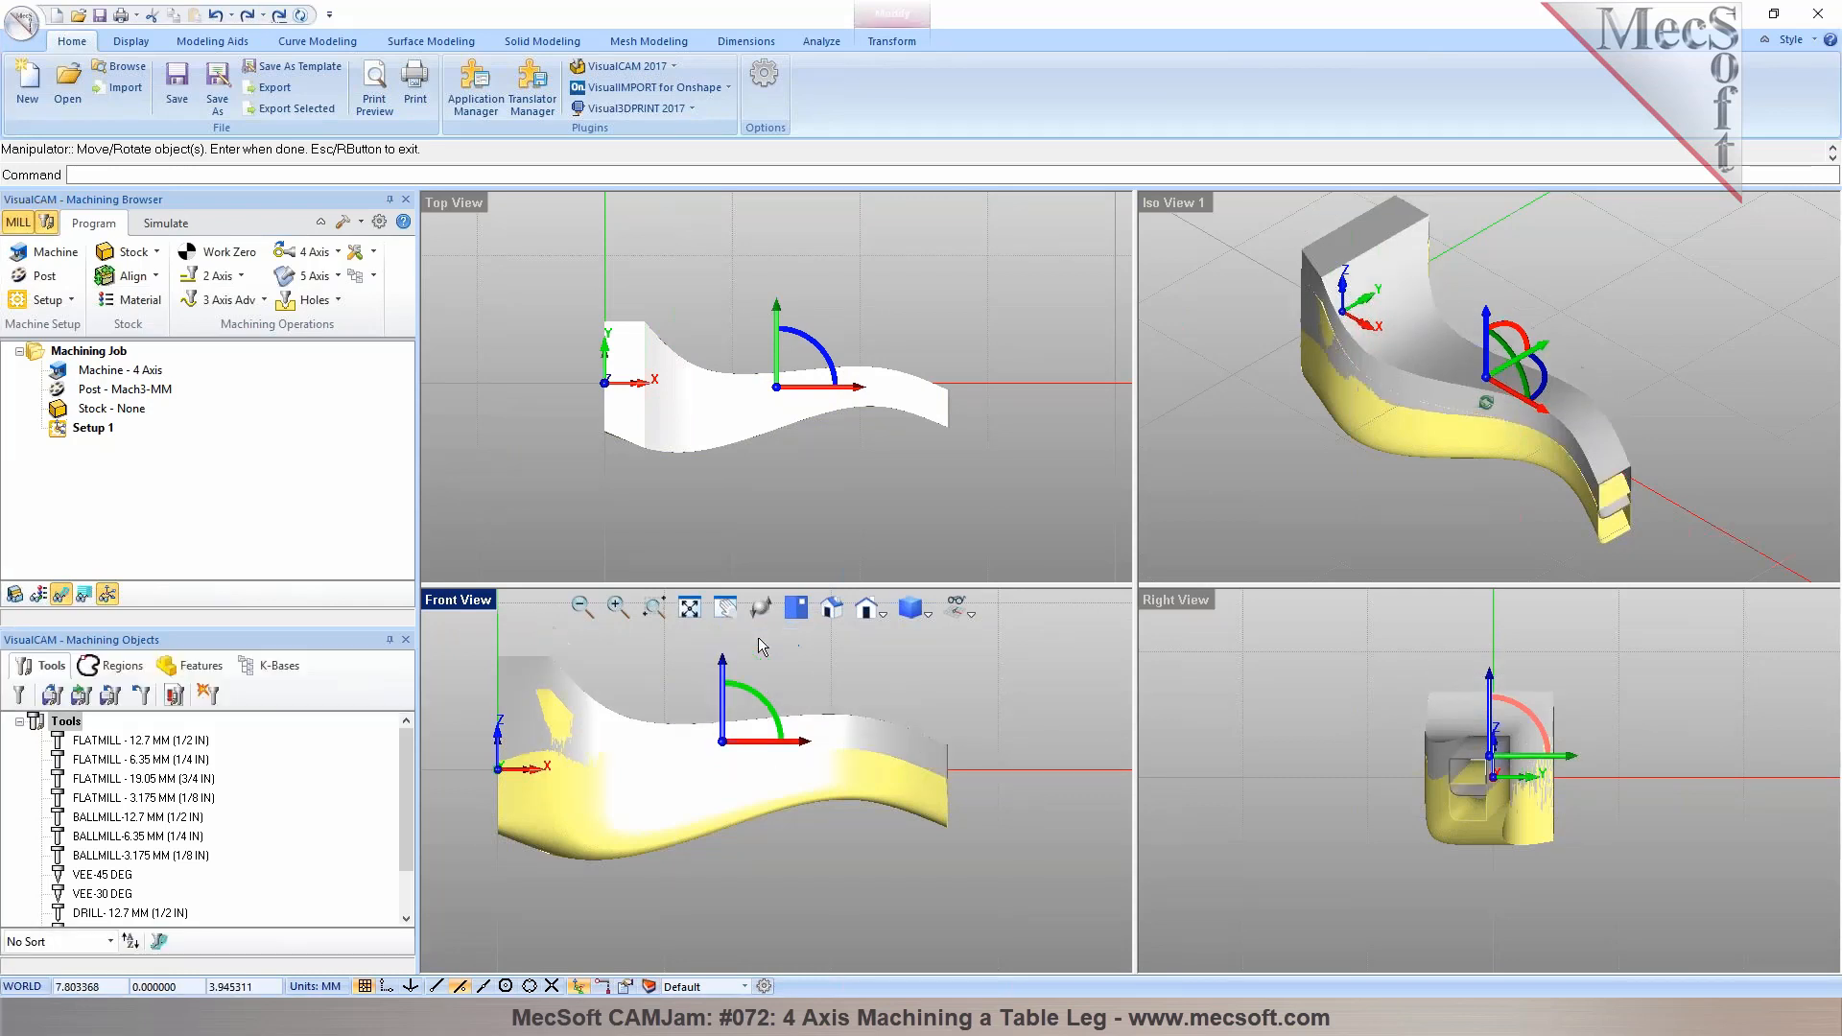
{"action": "key", "text": "Return"}
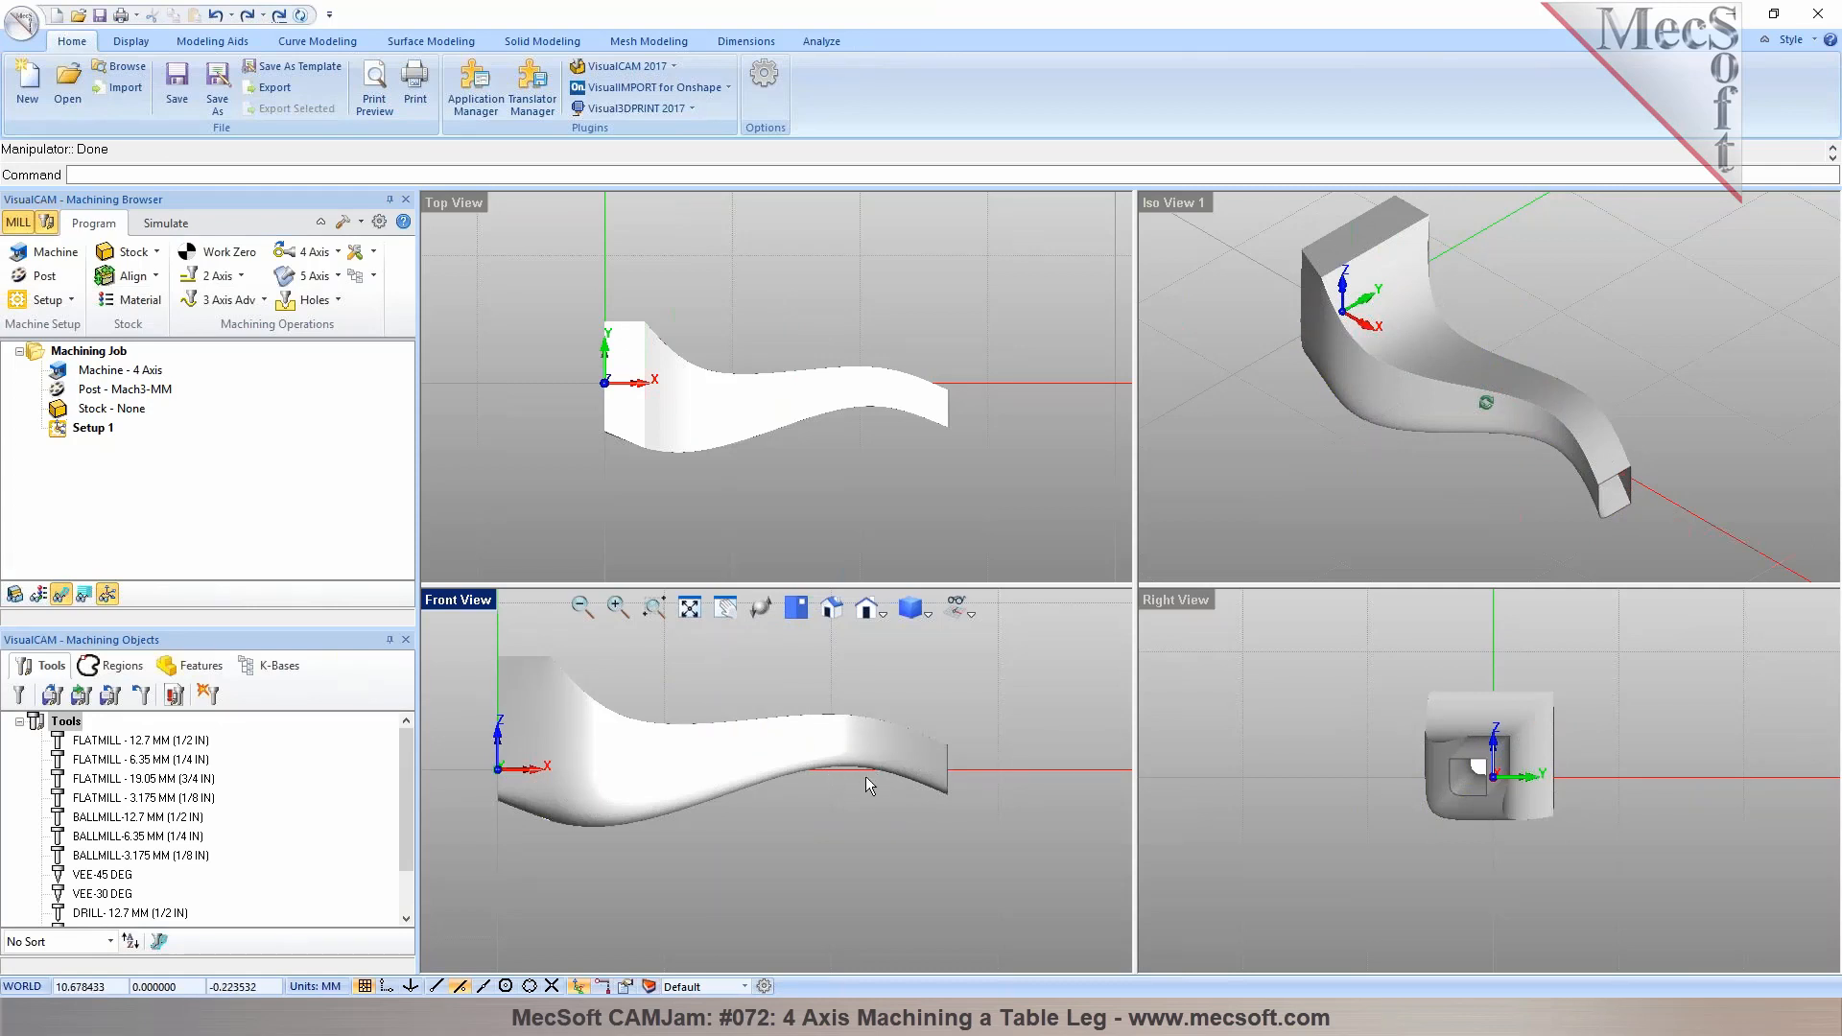
Select the table leg and move it 5 along the Z axis with the manipulator
{"action": "left_click", "coordinate": [808, 743]}
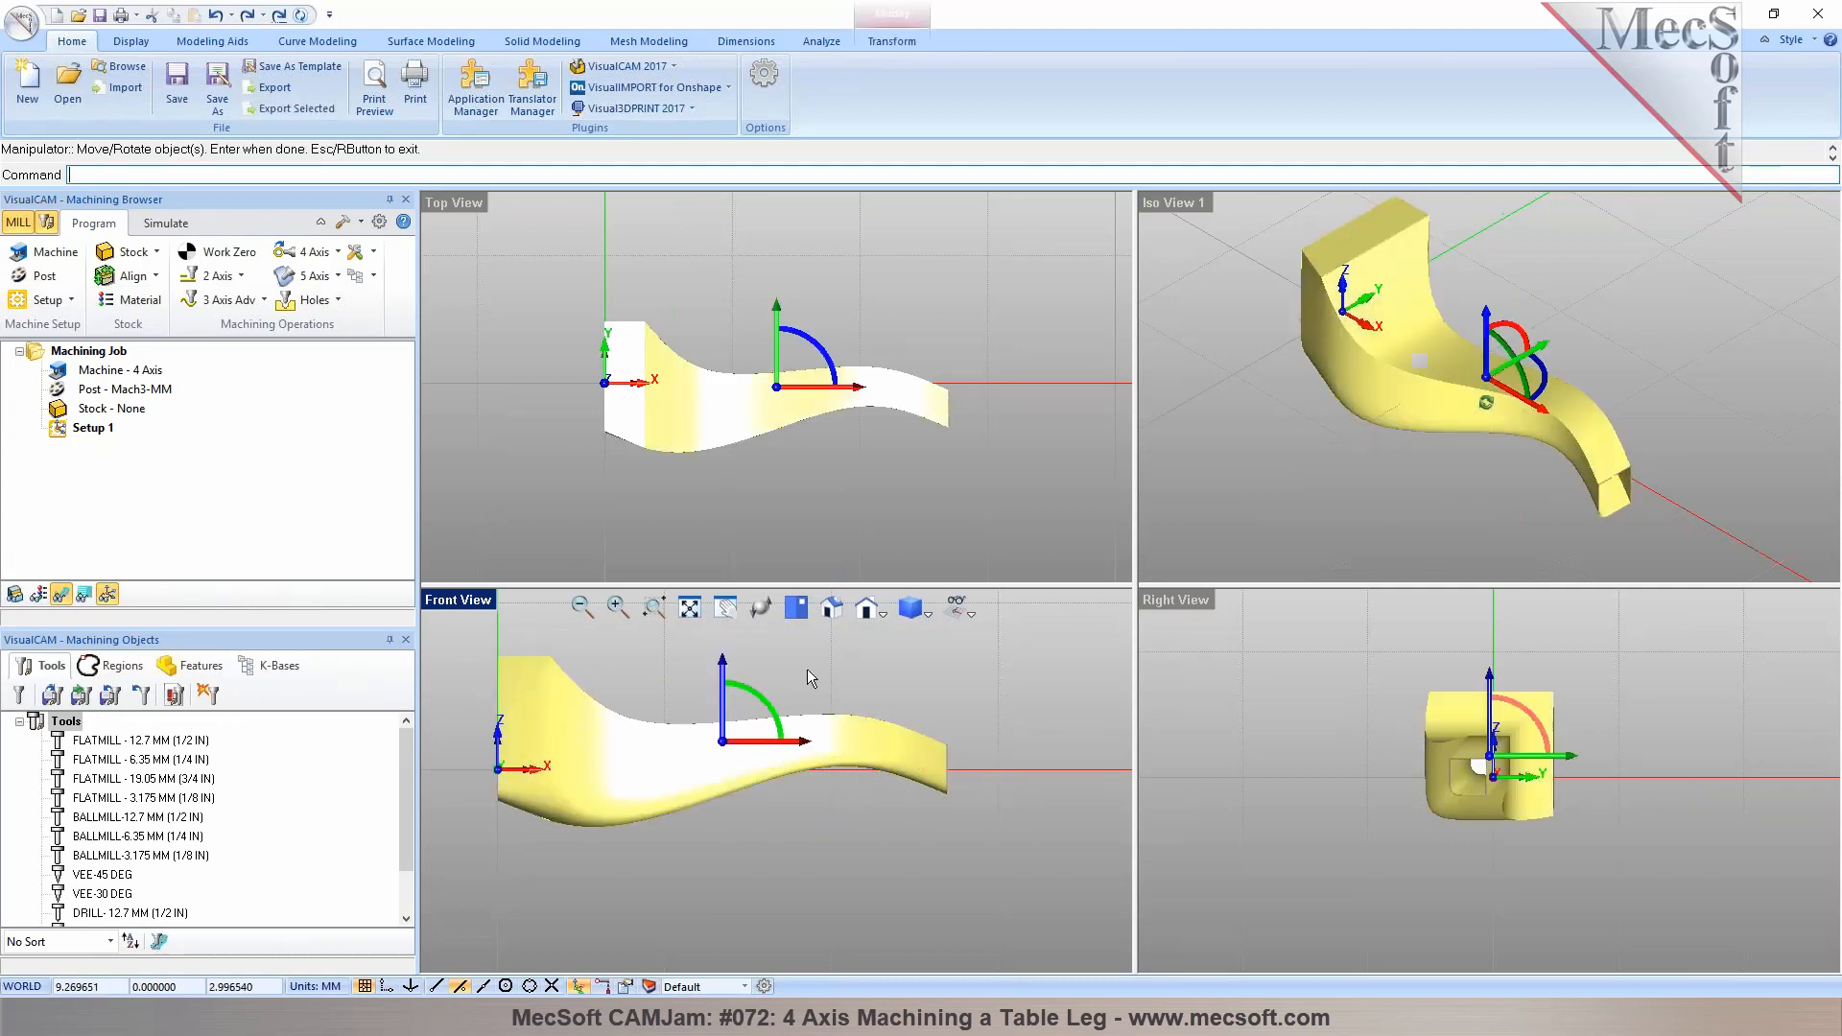
{"action": "left_click", "coordinate": [723, 666]}
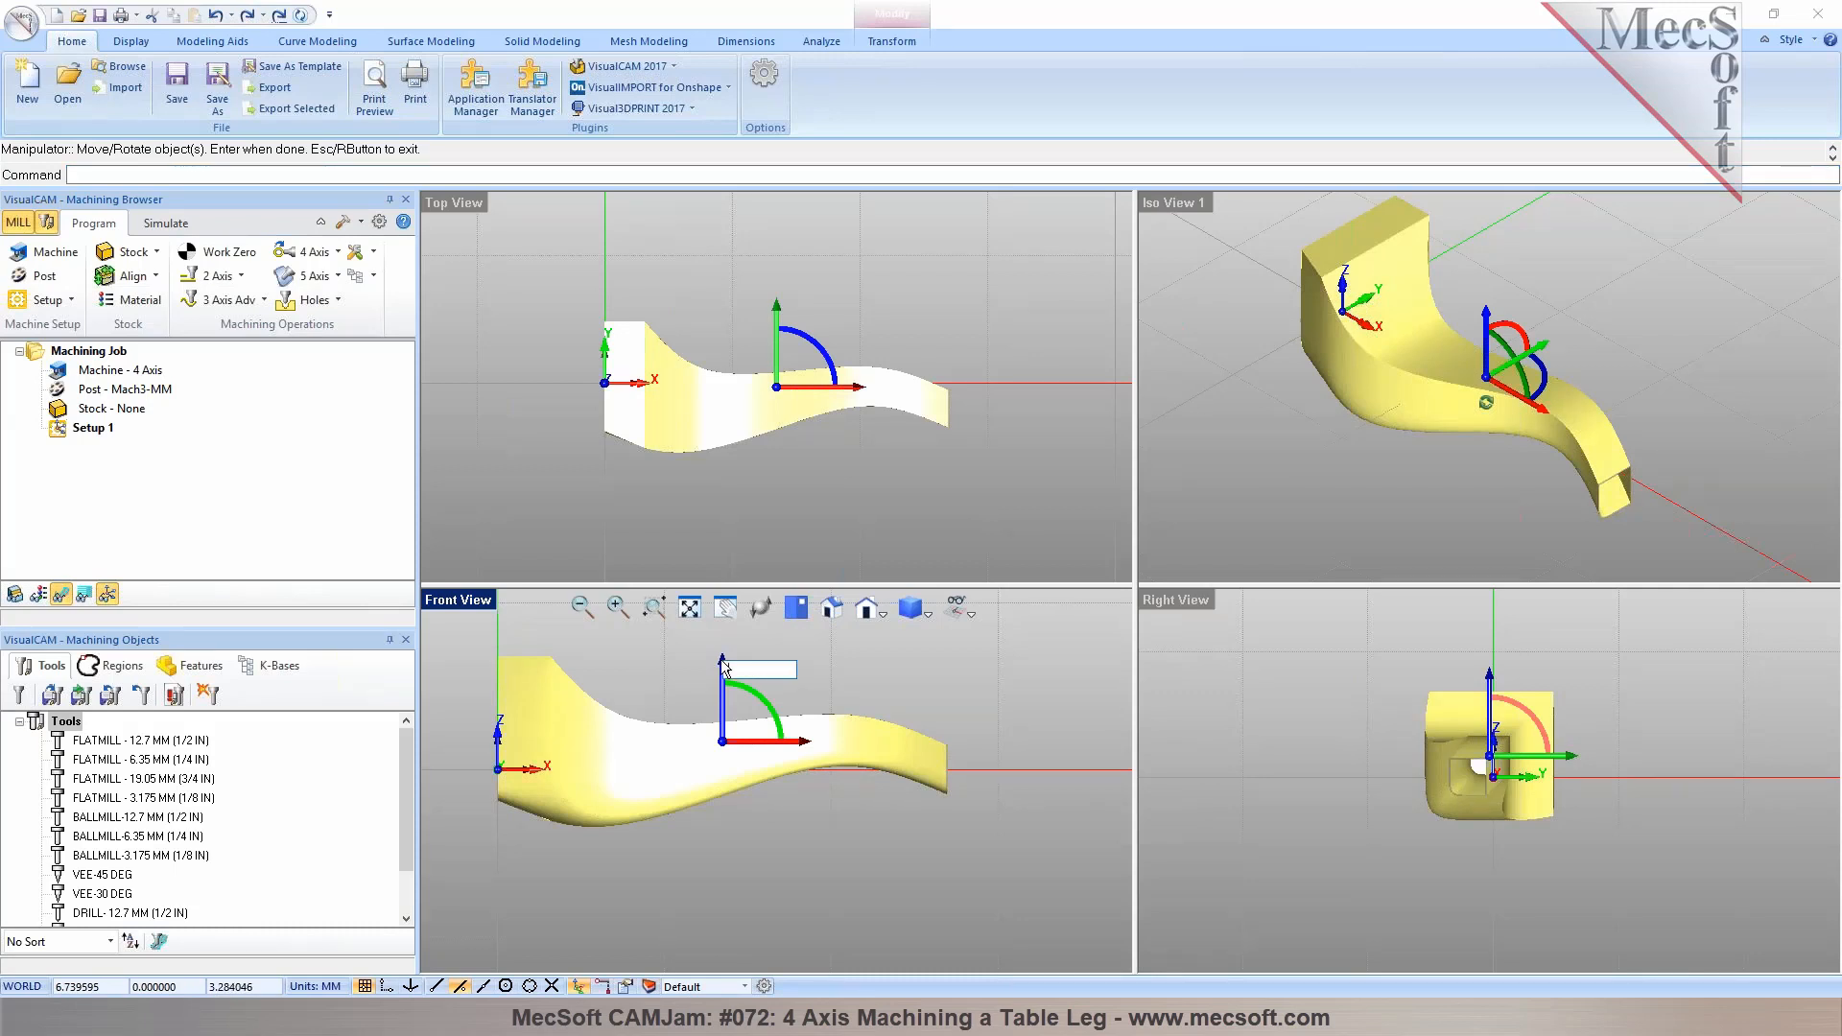
{"action": "type", "text": "5"}
{"action": "key", "text": "Return"}
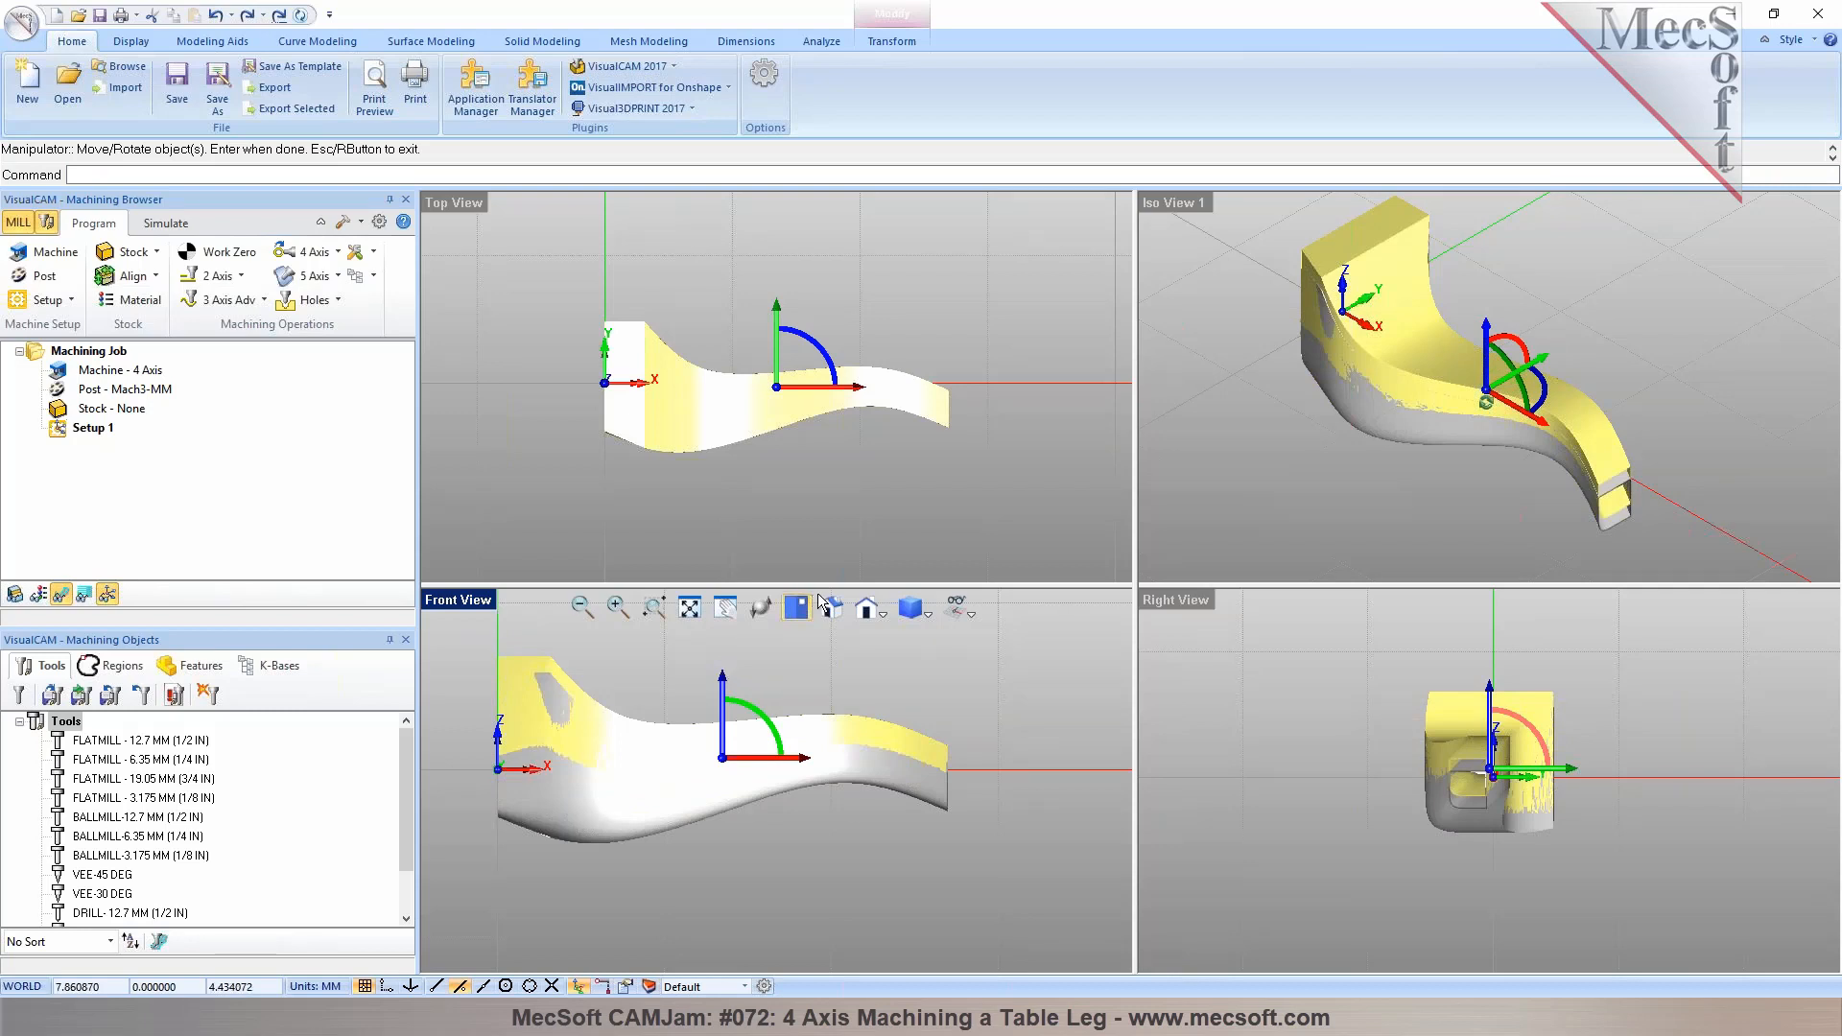
{"action": "left_click", "coordinate": [961, 707]}
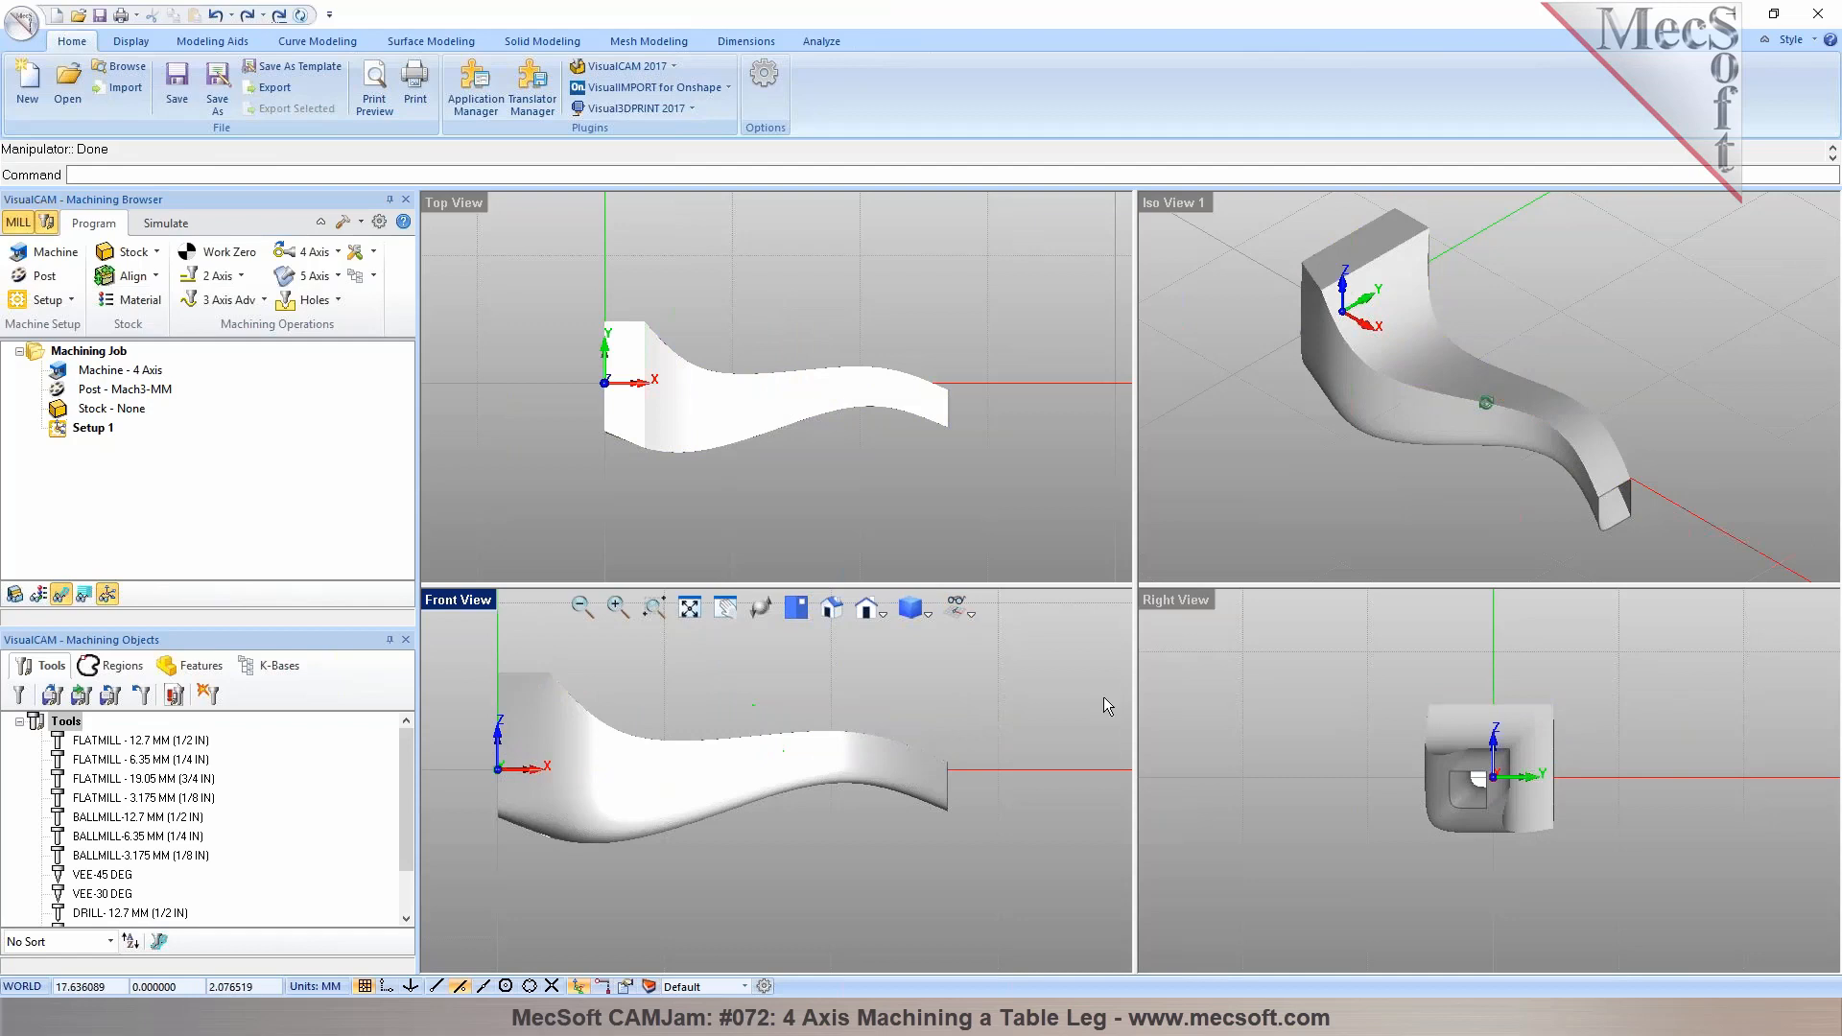
Create a box stock sized to the model's bounding box
{"action": "scroll", "coordinate": [1500, 788], "scroll_direction": "up", "scroll_amount": 3}
{"action": "scroll", "coordinate": [1466, 813], "scroll_direction": "up", "scroll_amount": 2}
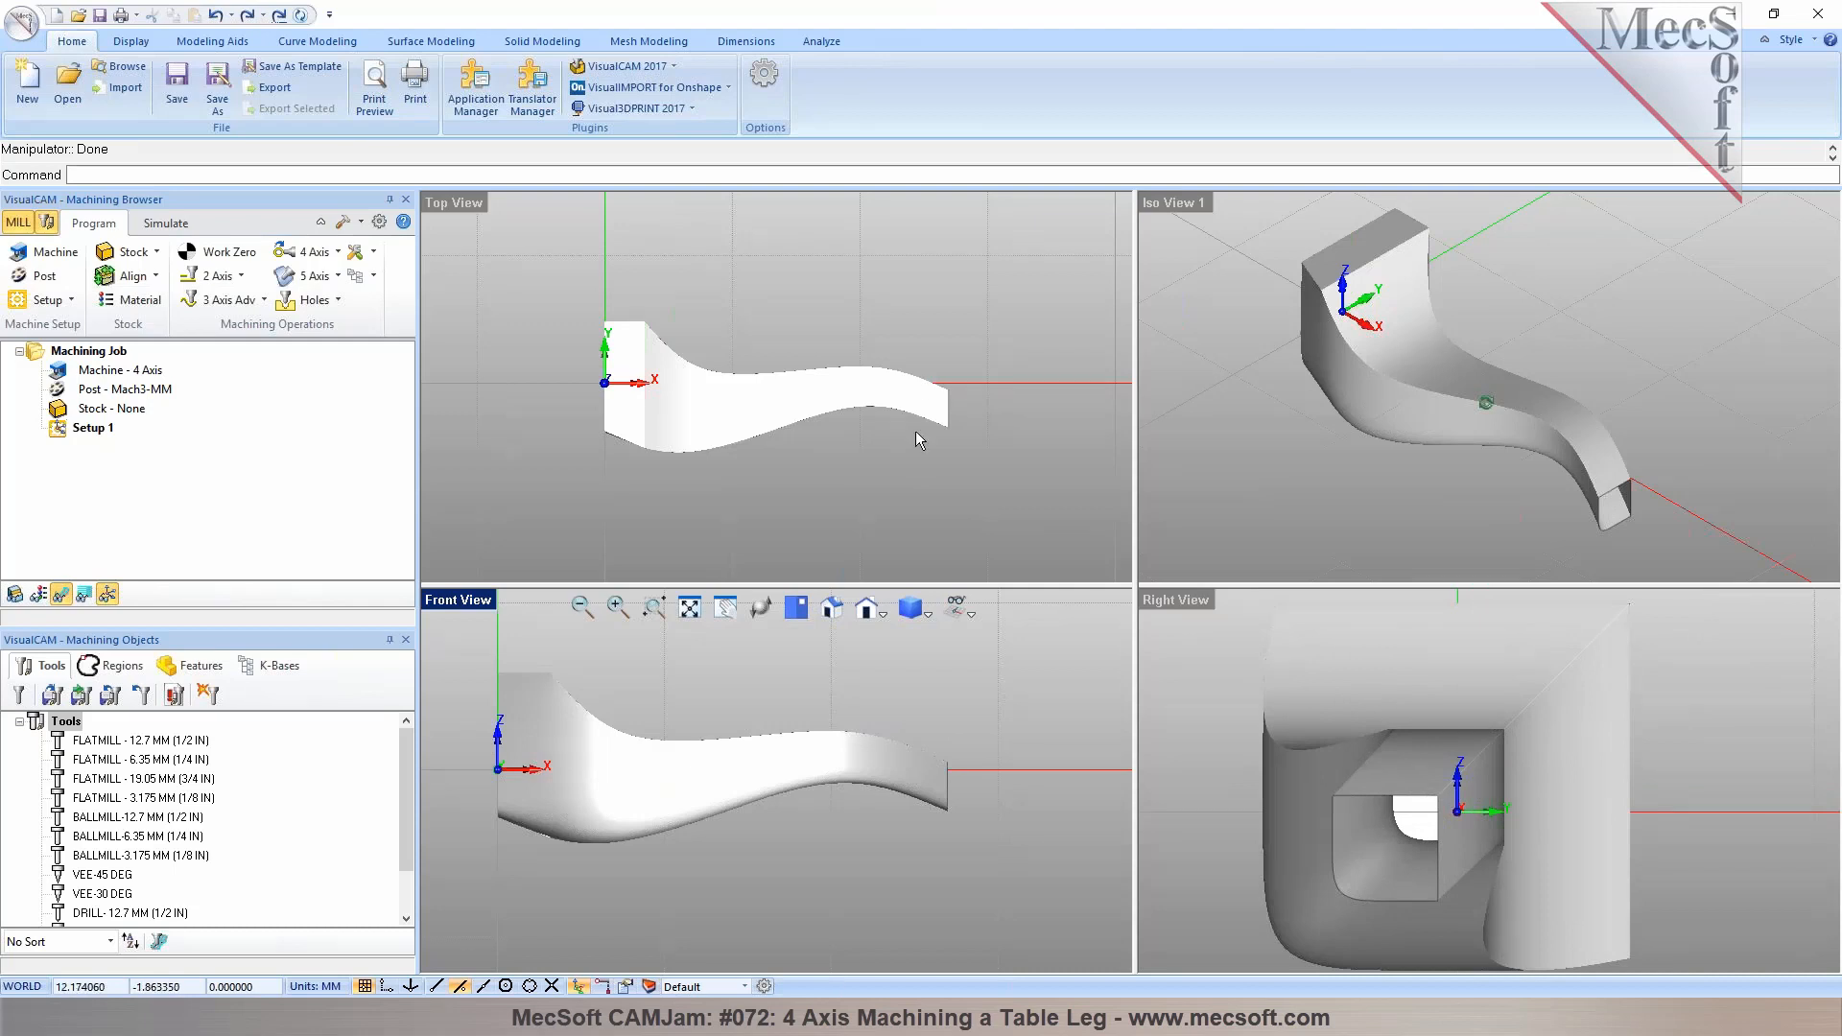
{"action": "left_click", "coordinate": [915, 461]}
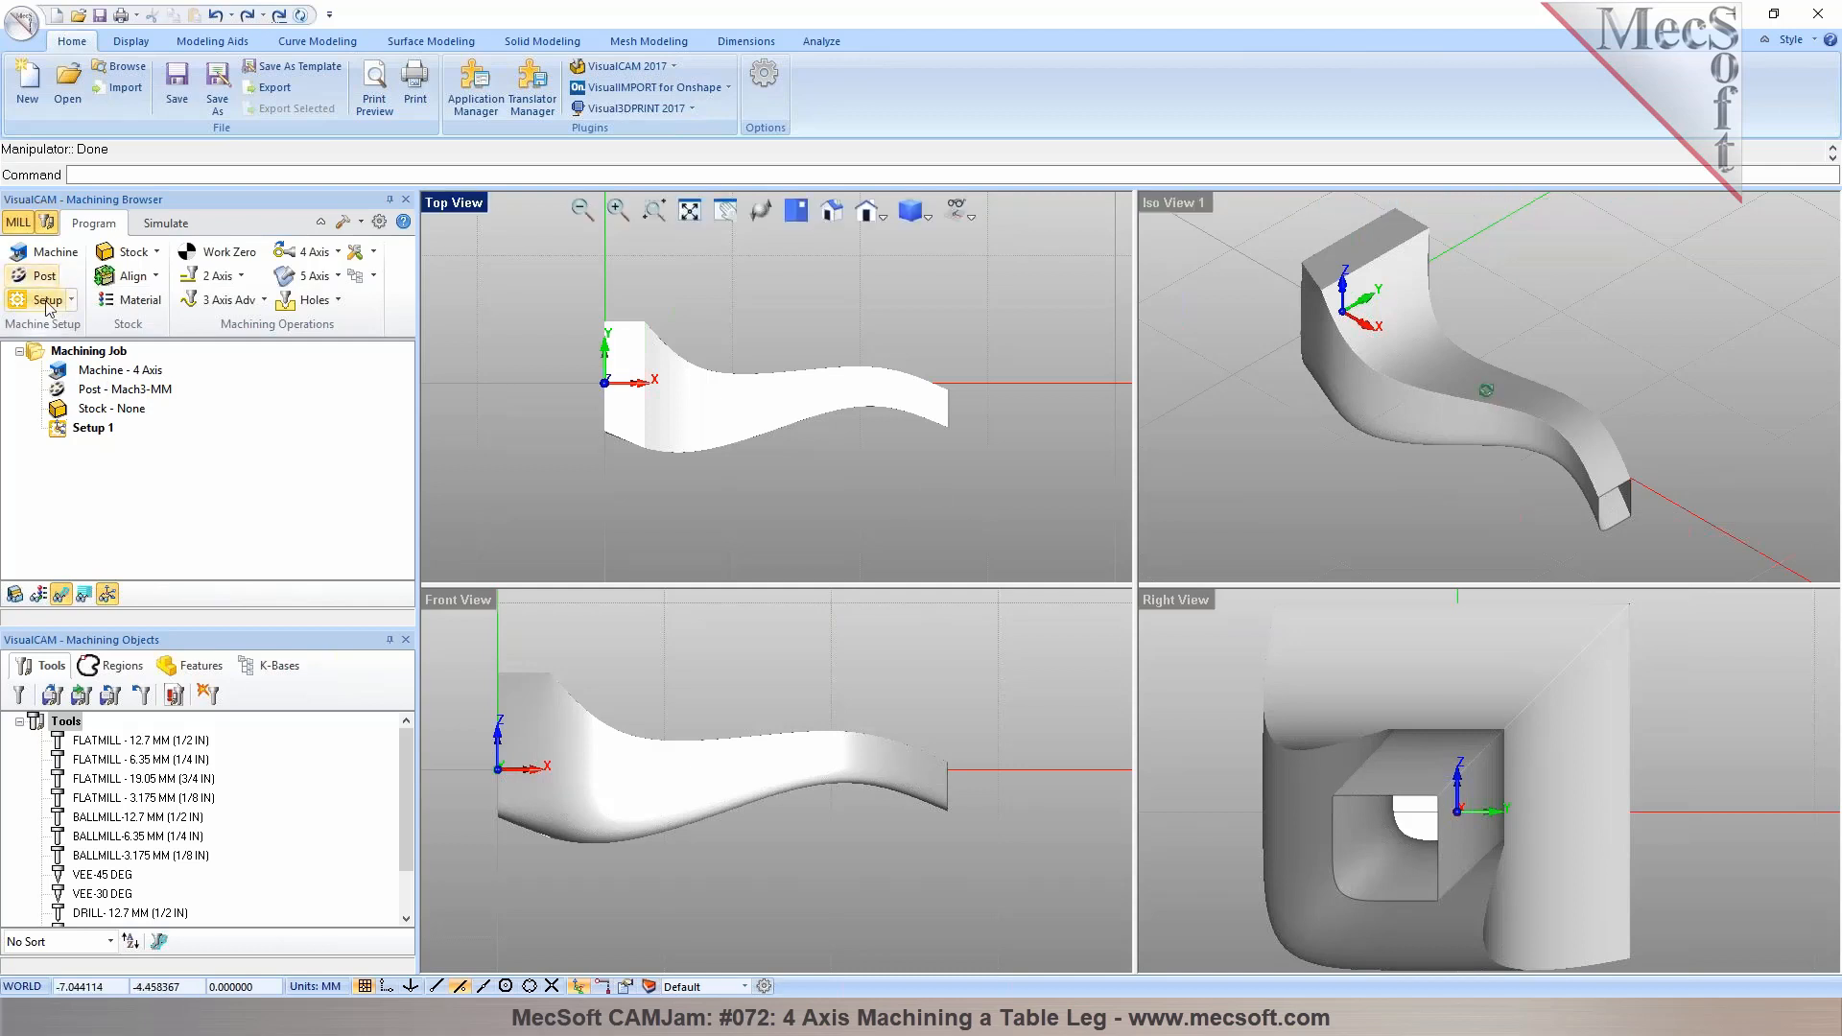
{"action": "left_click", "coordinate": [140, 254]}
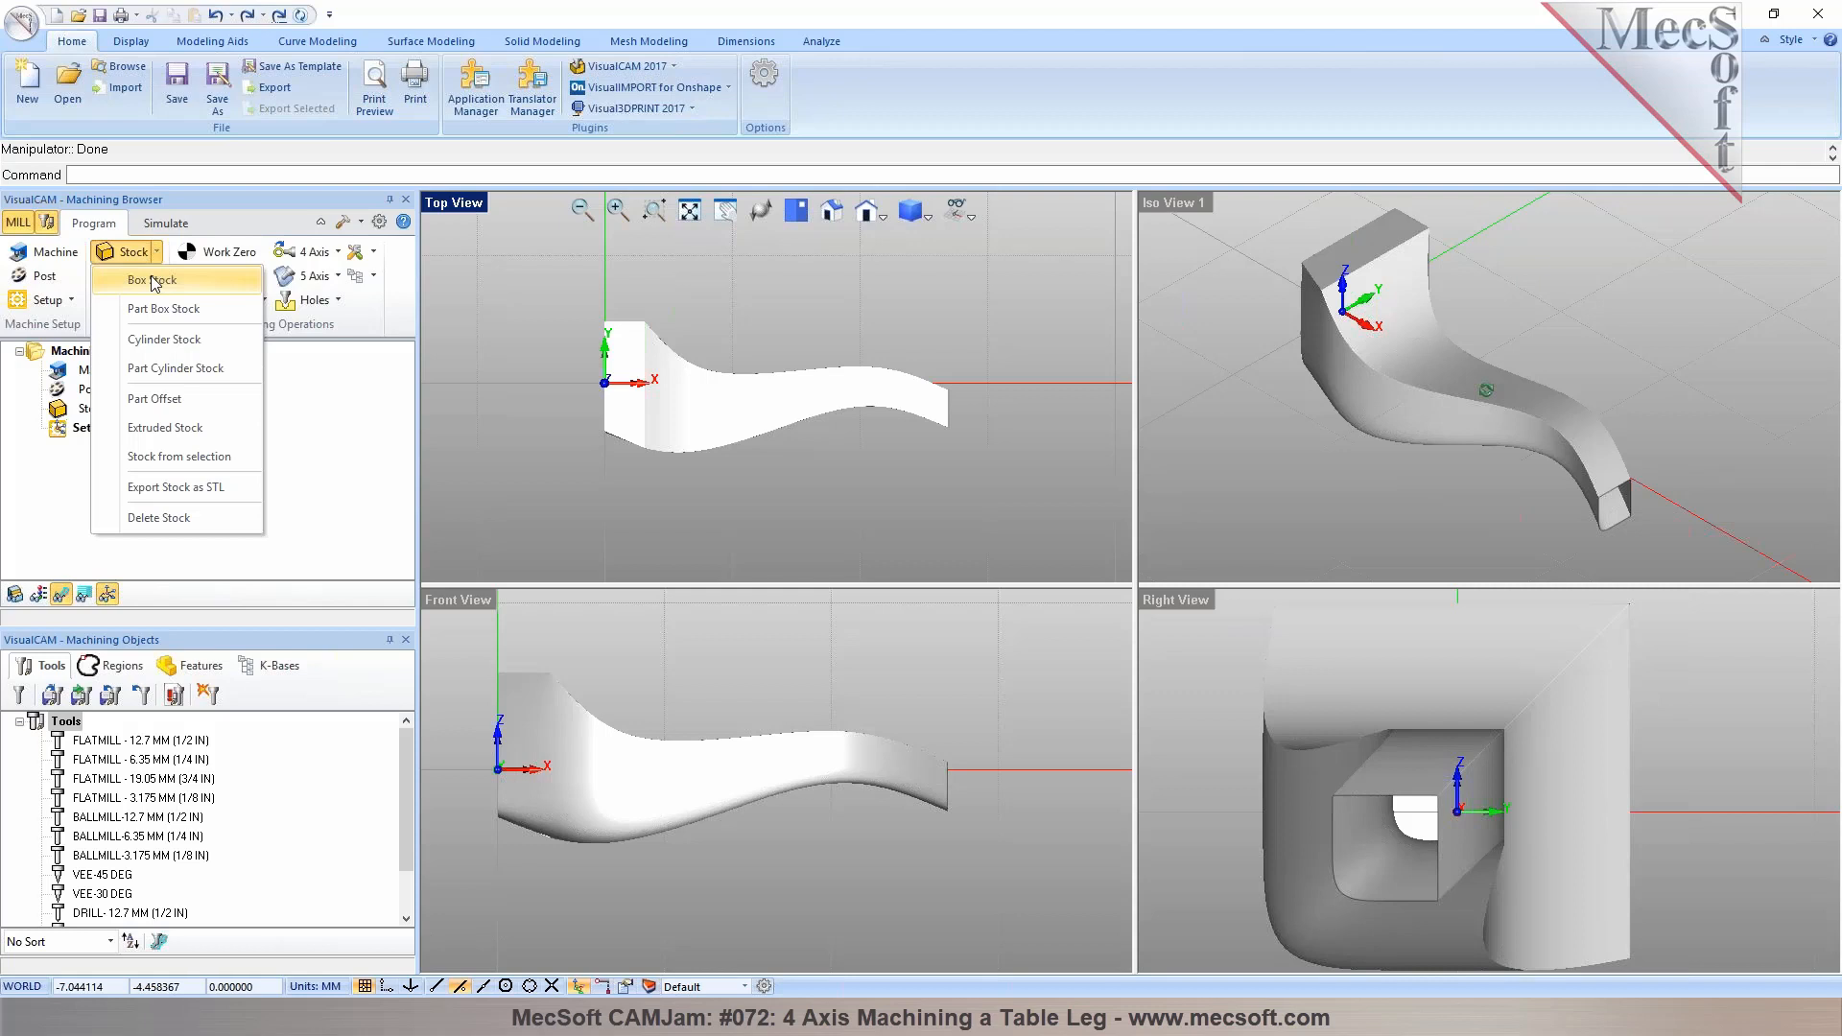
{"action": "left_click", "coordinate": [152, 280]}
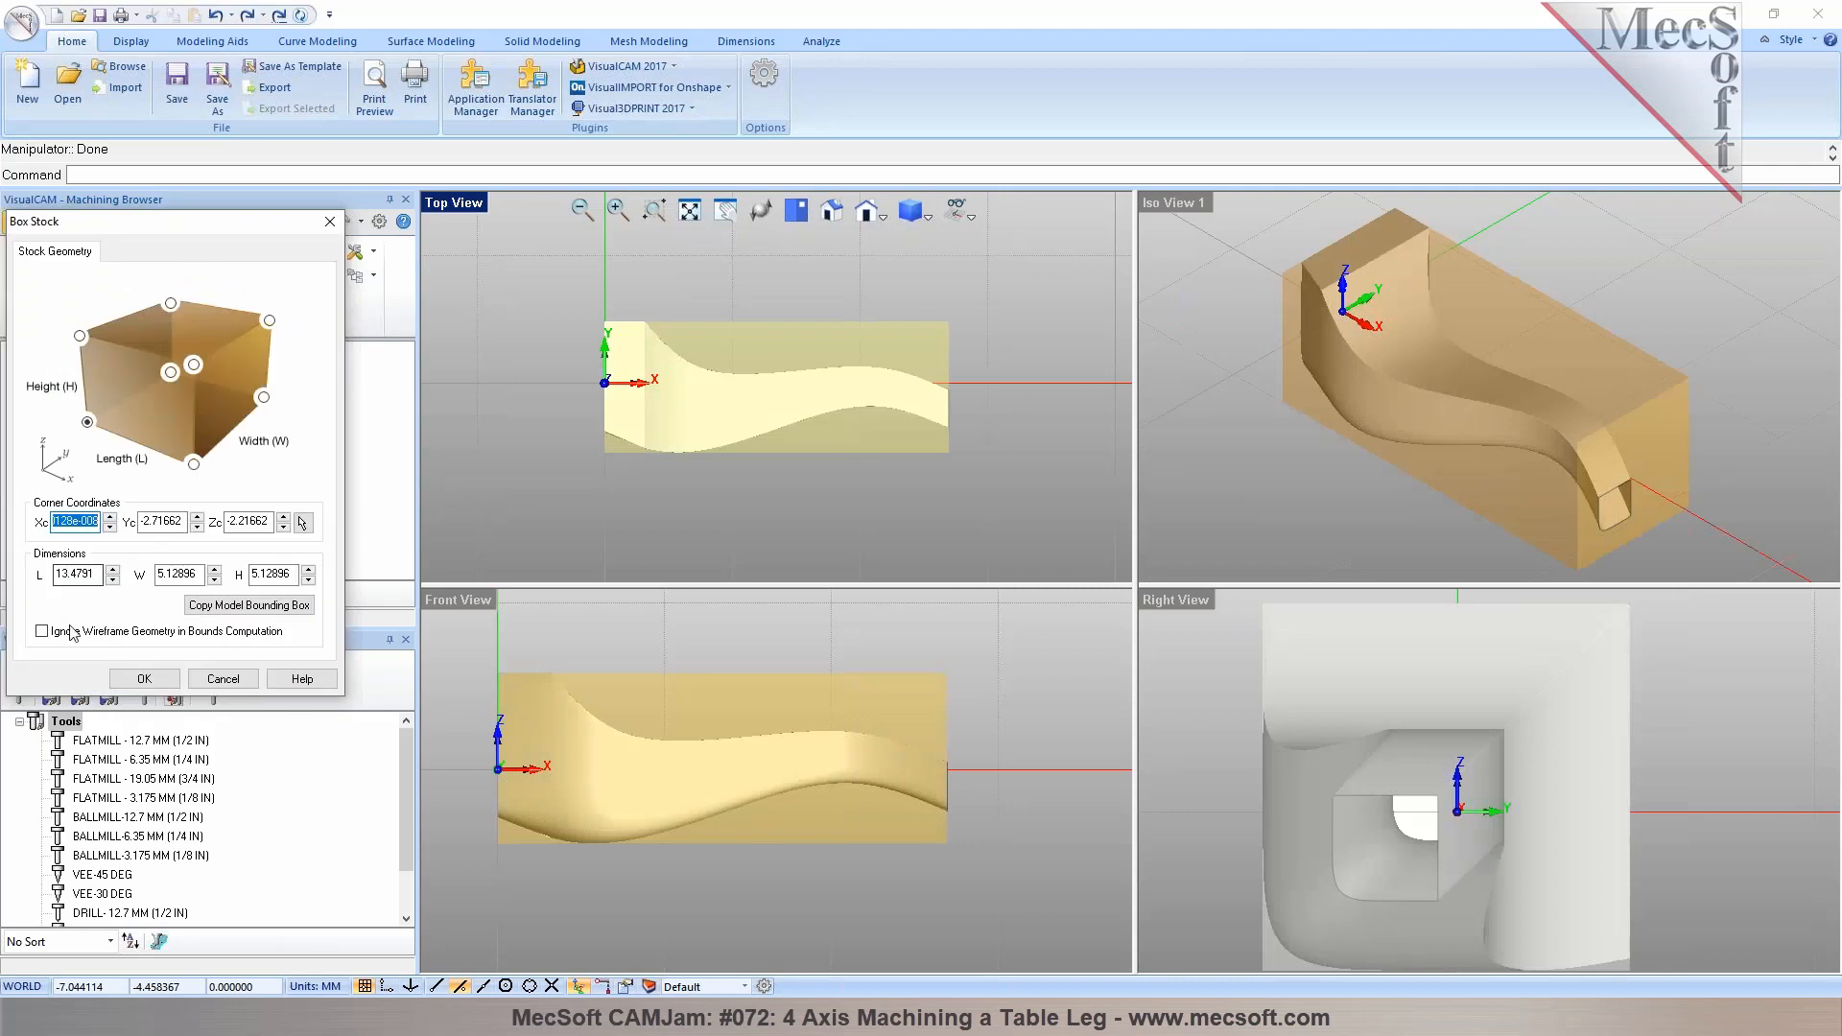
{"action": "left_click", "coordinate": [223, 610]}
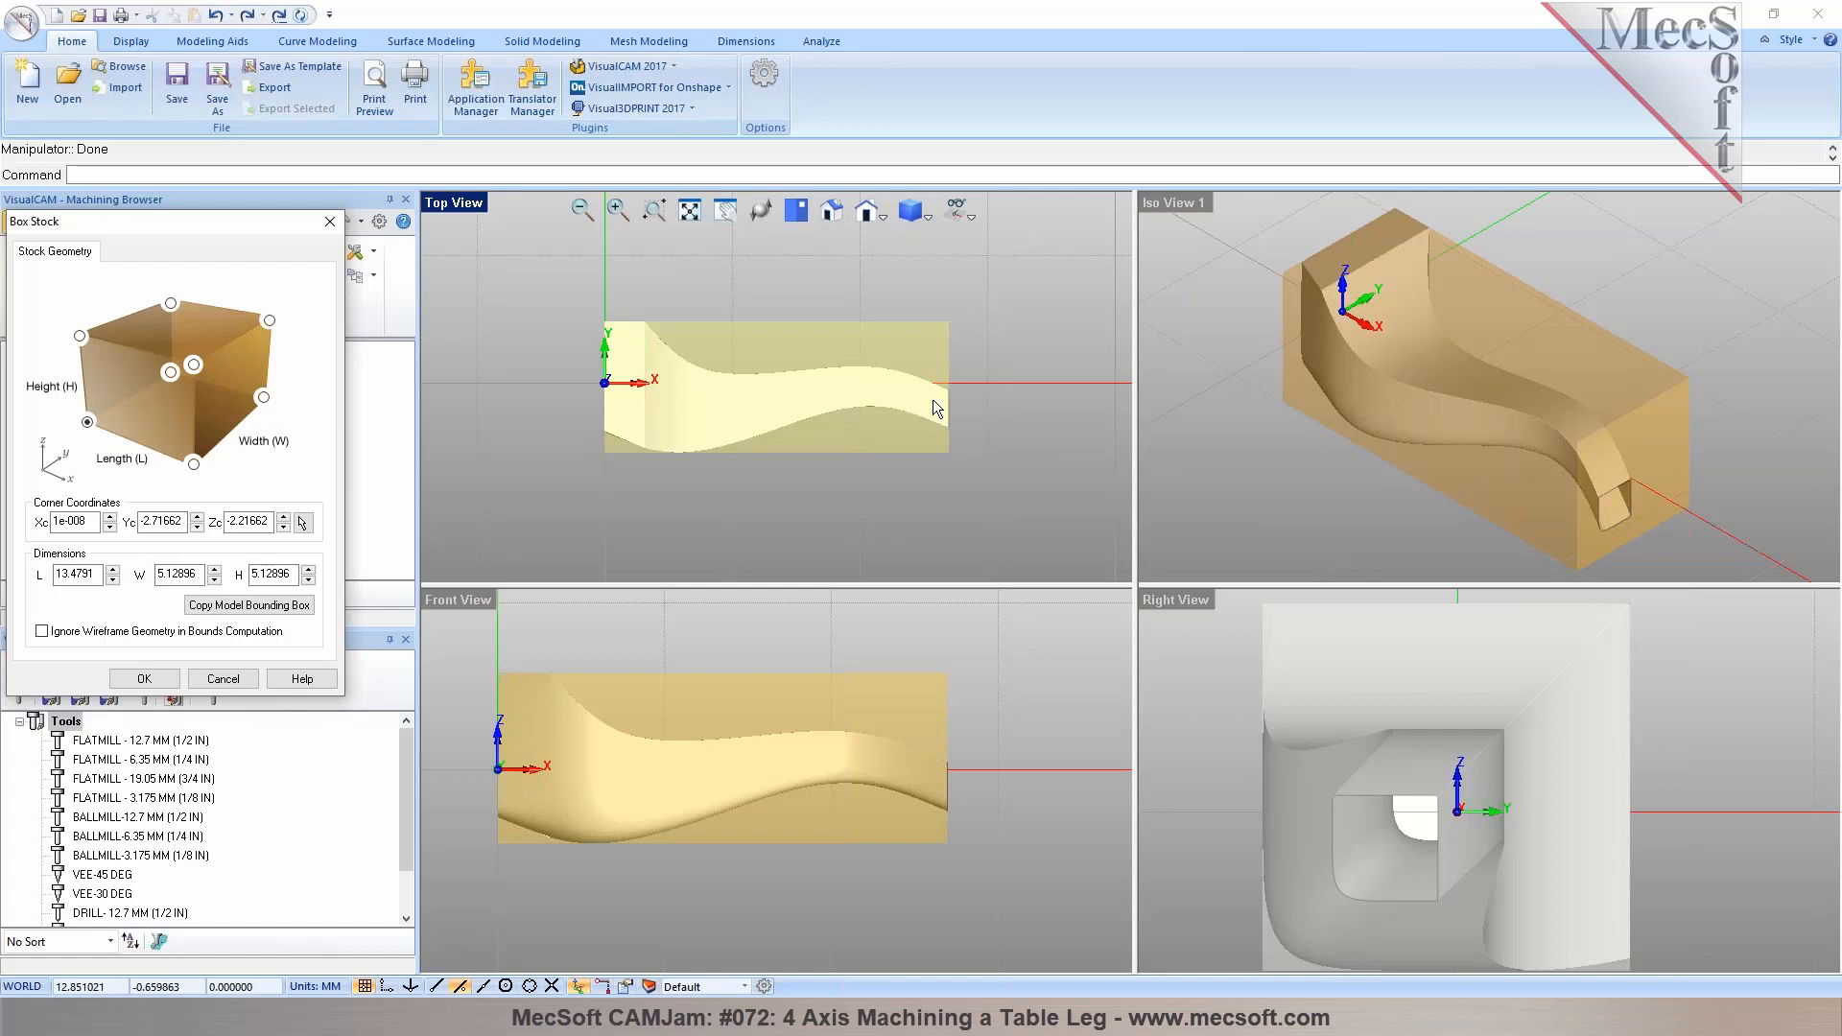
{"action": "left_click", "coordinate": [144, 678]}
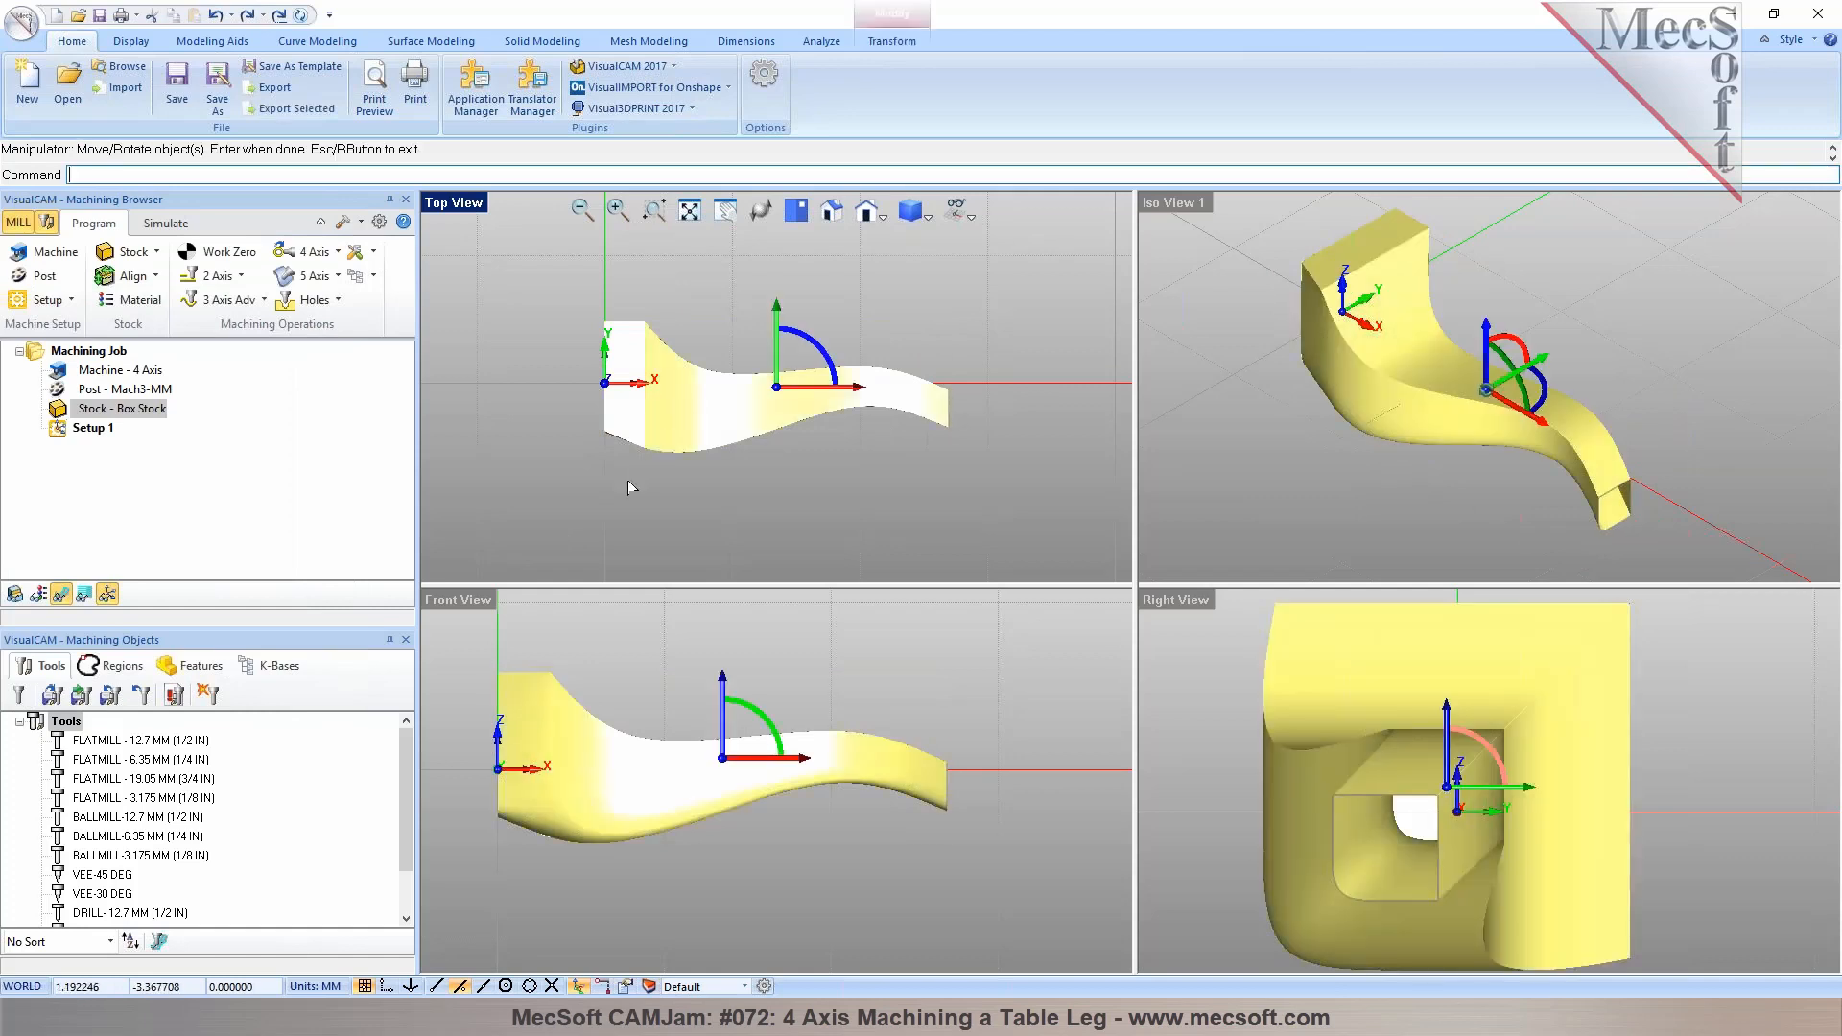
Try to scale the table leg uniformly to an X length of 350
{"action": "left_click", "coordinate": [607, 508]}
{"action": "left_click", "coordinate": [666, 406]}
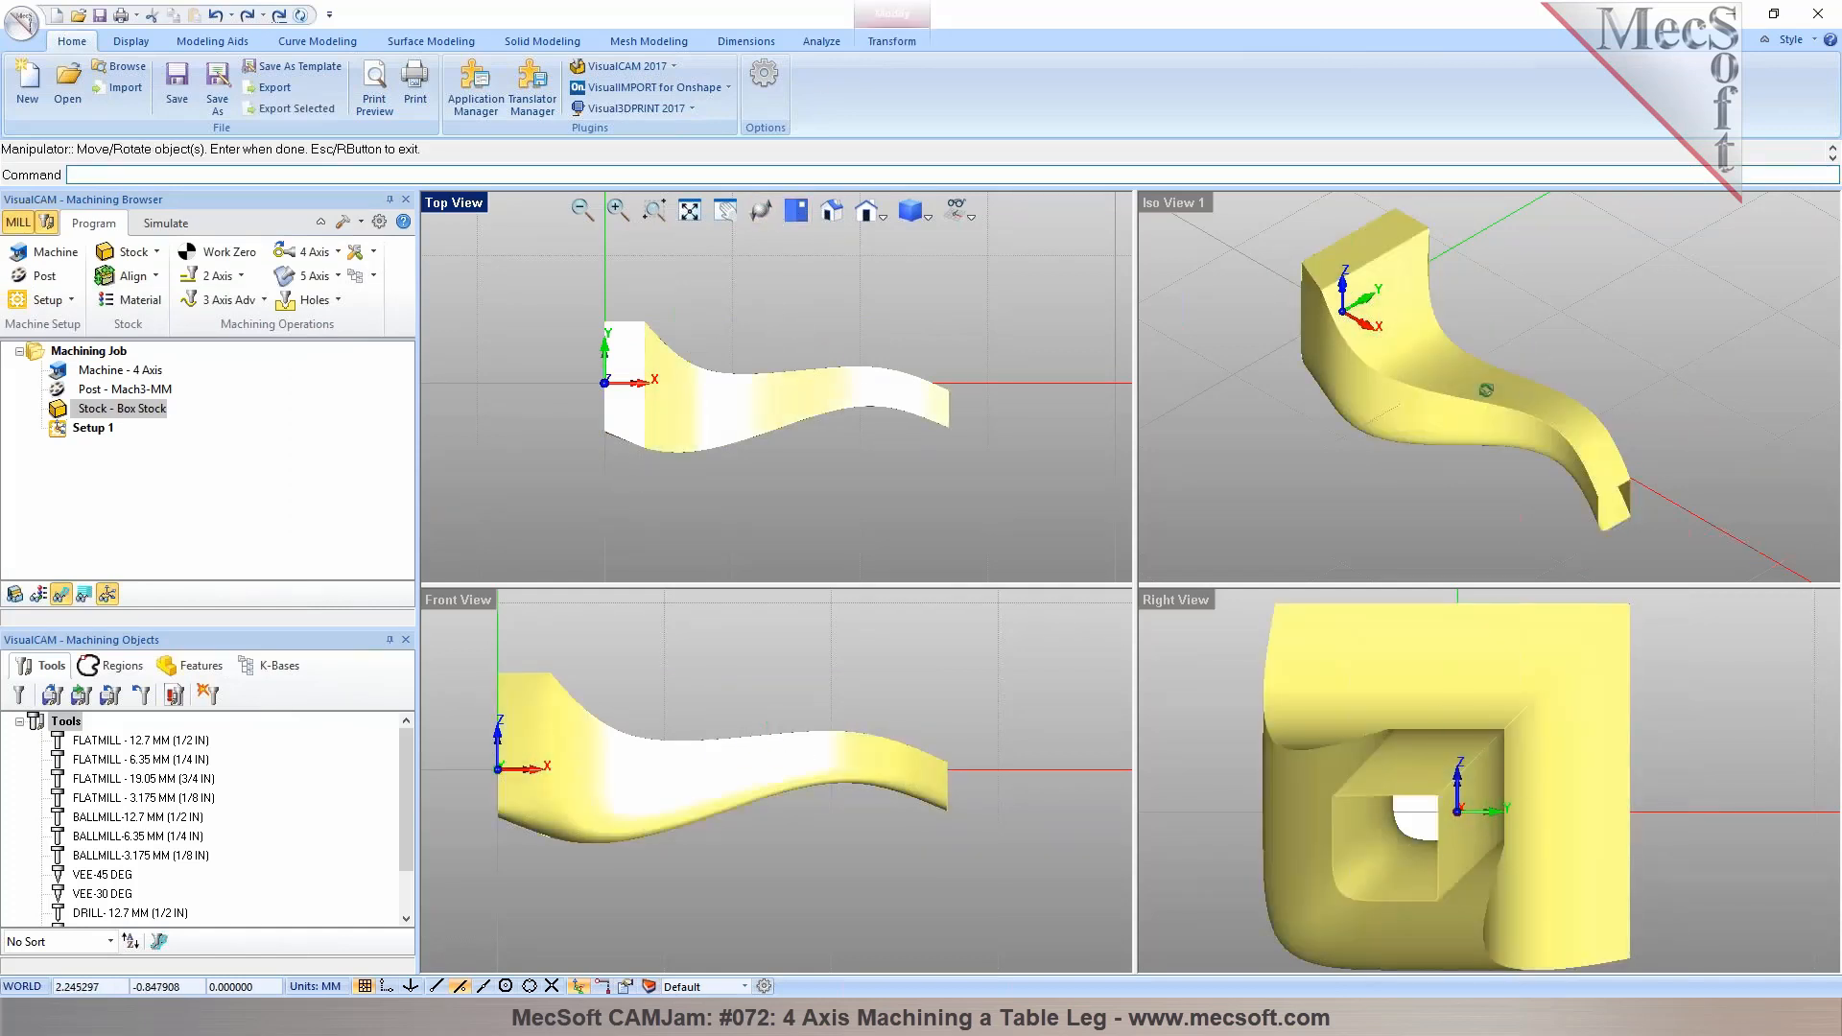
{"action": "left_click", "coordinate": [875, 46]}
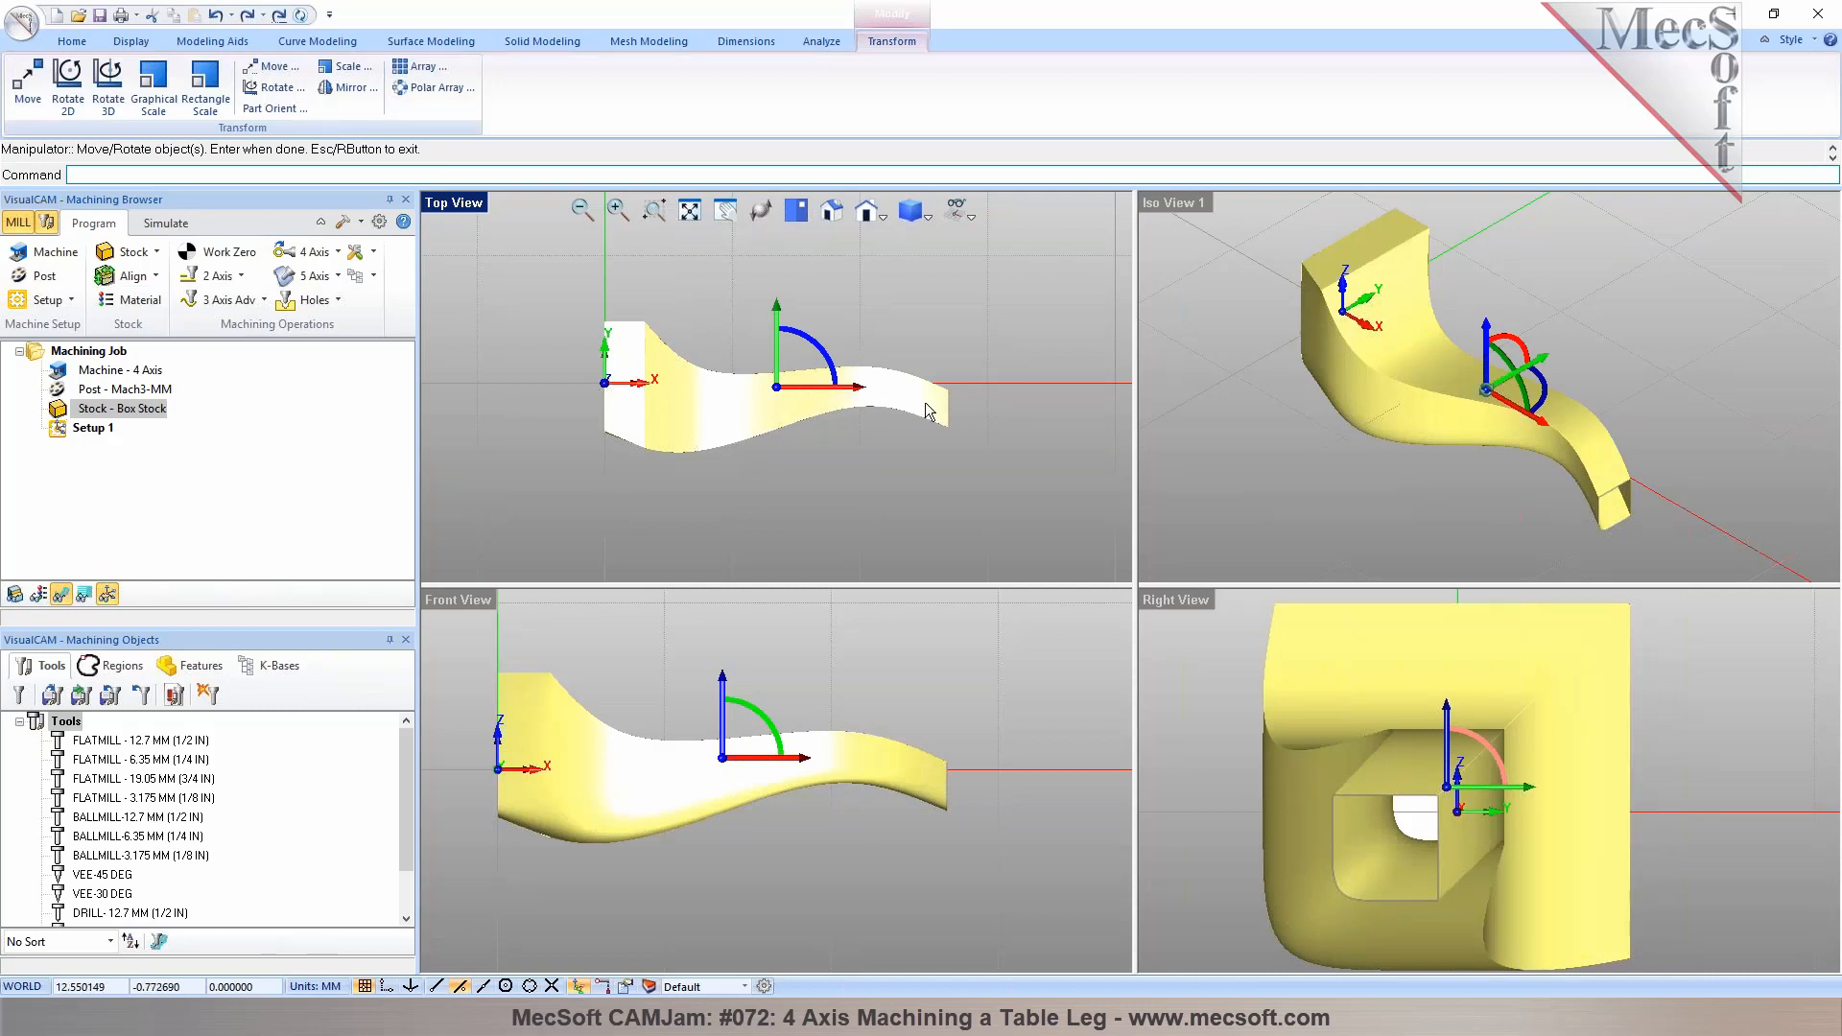
{"action": "left_click", "coordinate": [534, 308]}
{"action": "left_click", "coordinate": [668, 398]}
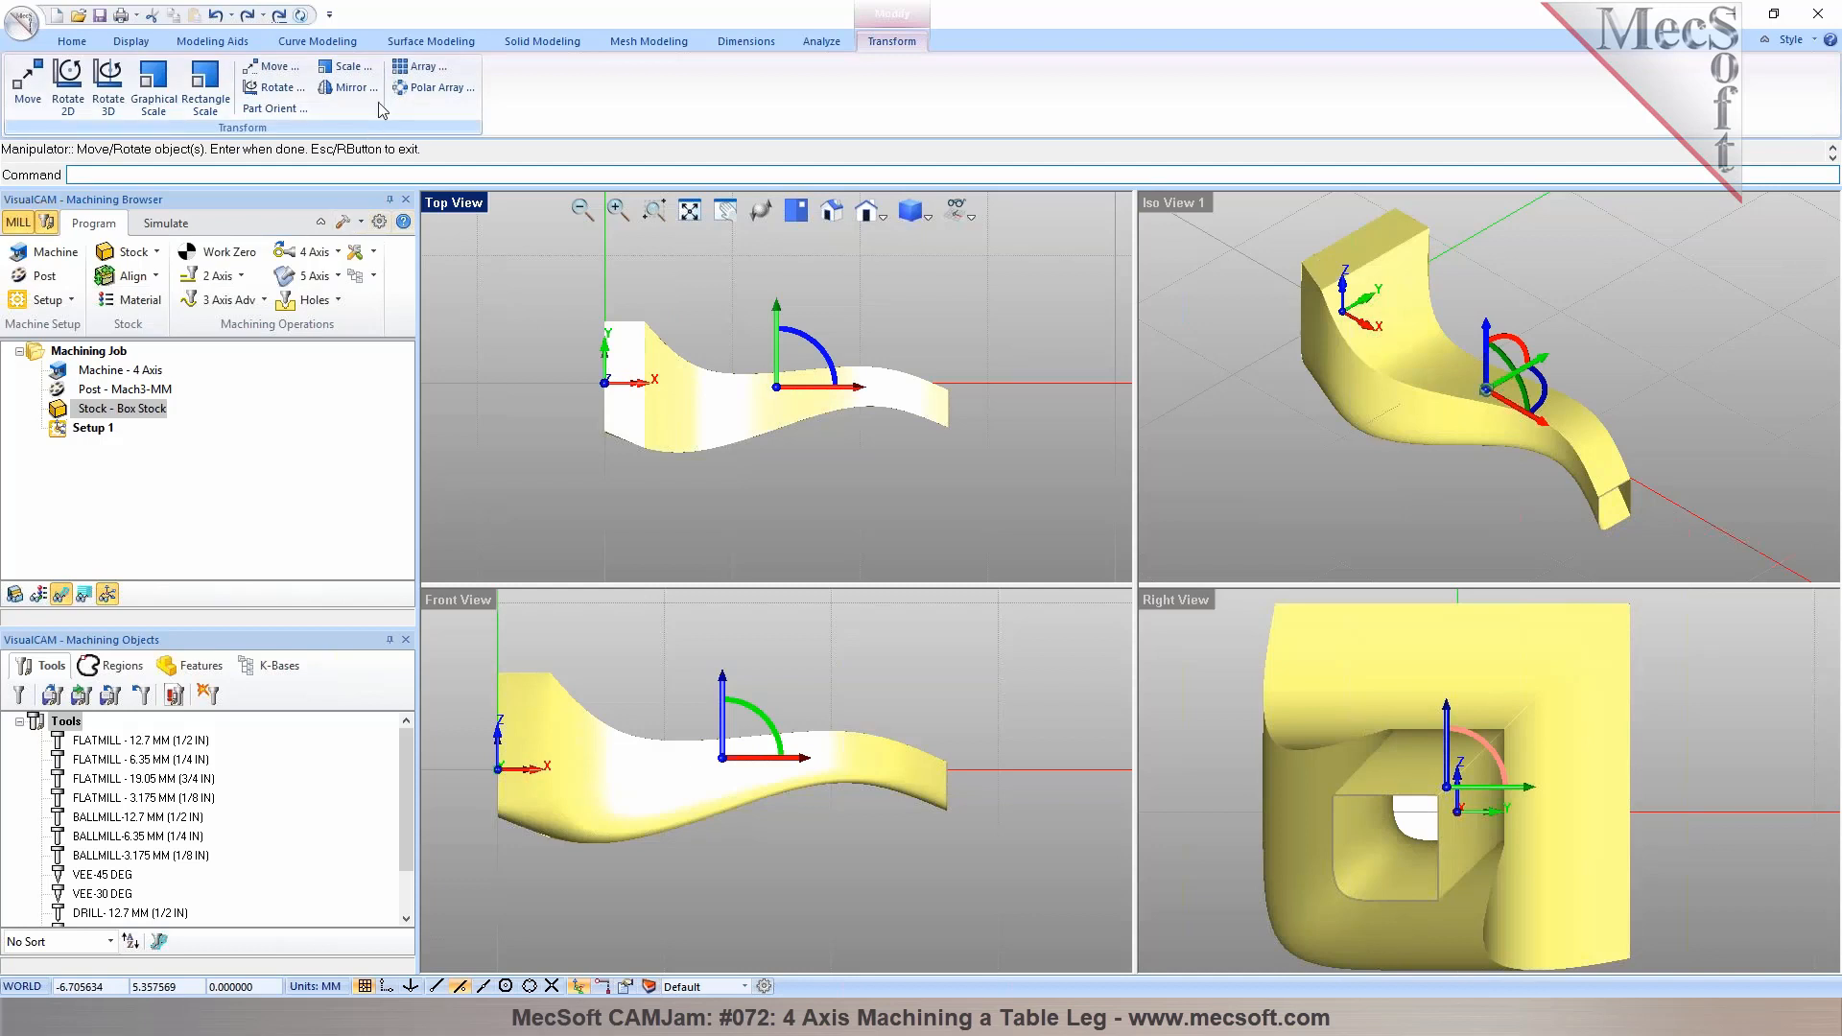
{"action": "left_click", "coordinate": [347, 67]}
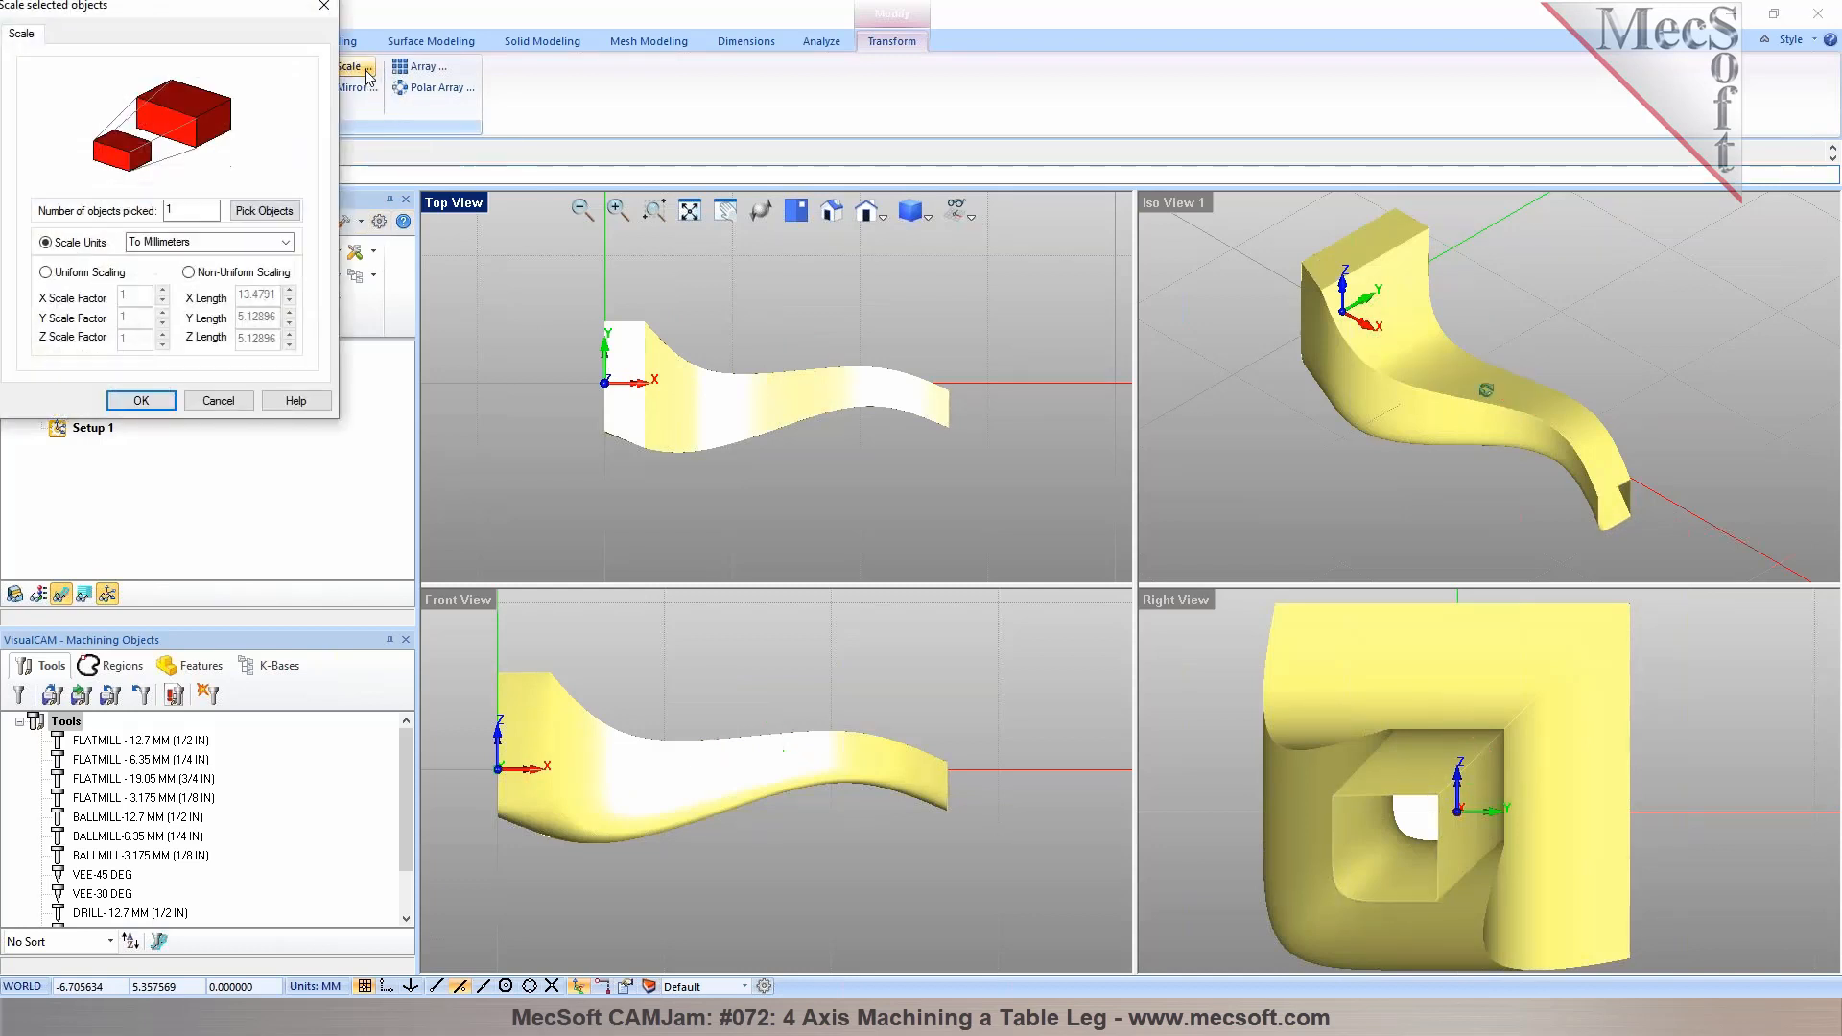
{"action": "left_click", "coordinate": [69, 277]}
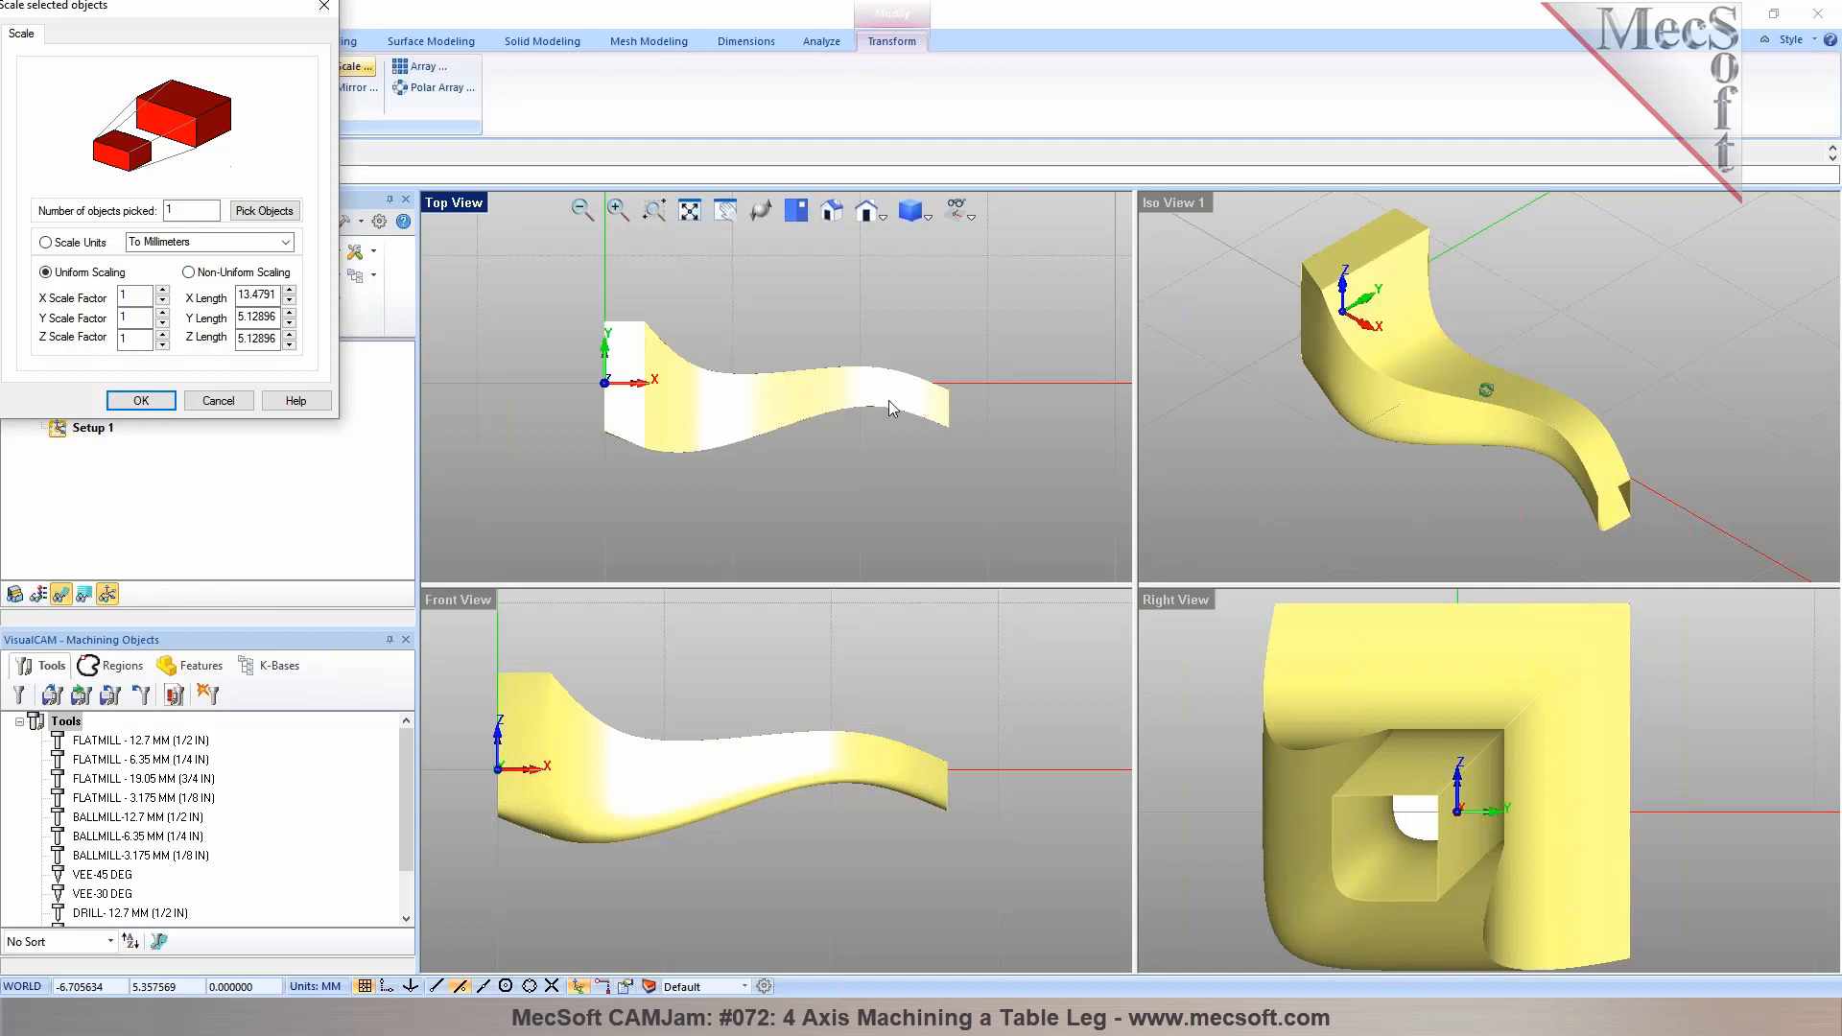
{"action": "left_click_drag", "start_coordinate": [276, 296], "coordinate": [230, 296]}
{"action": "type", "text": "35"}
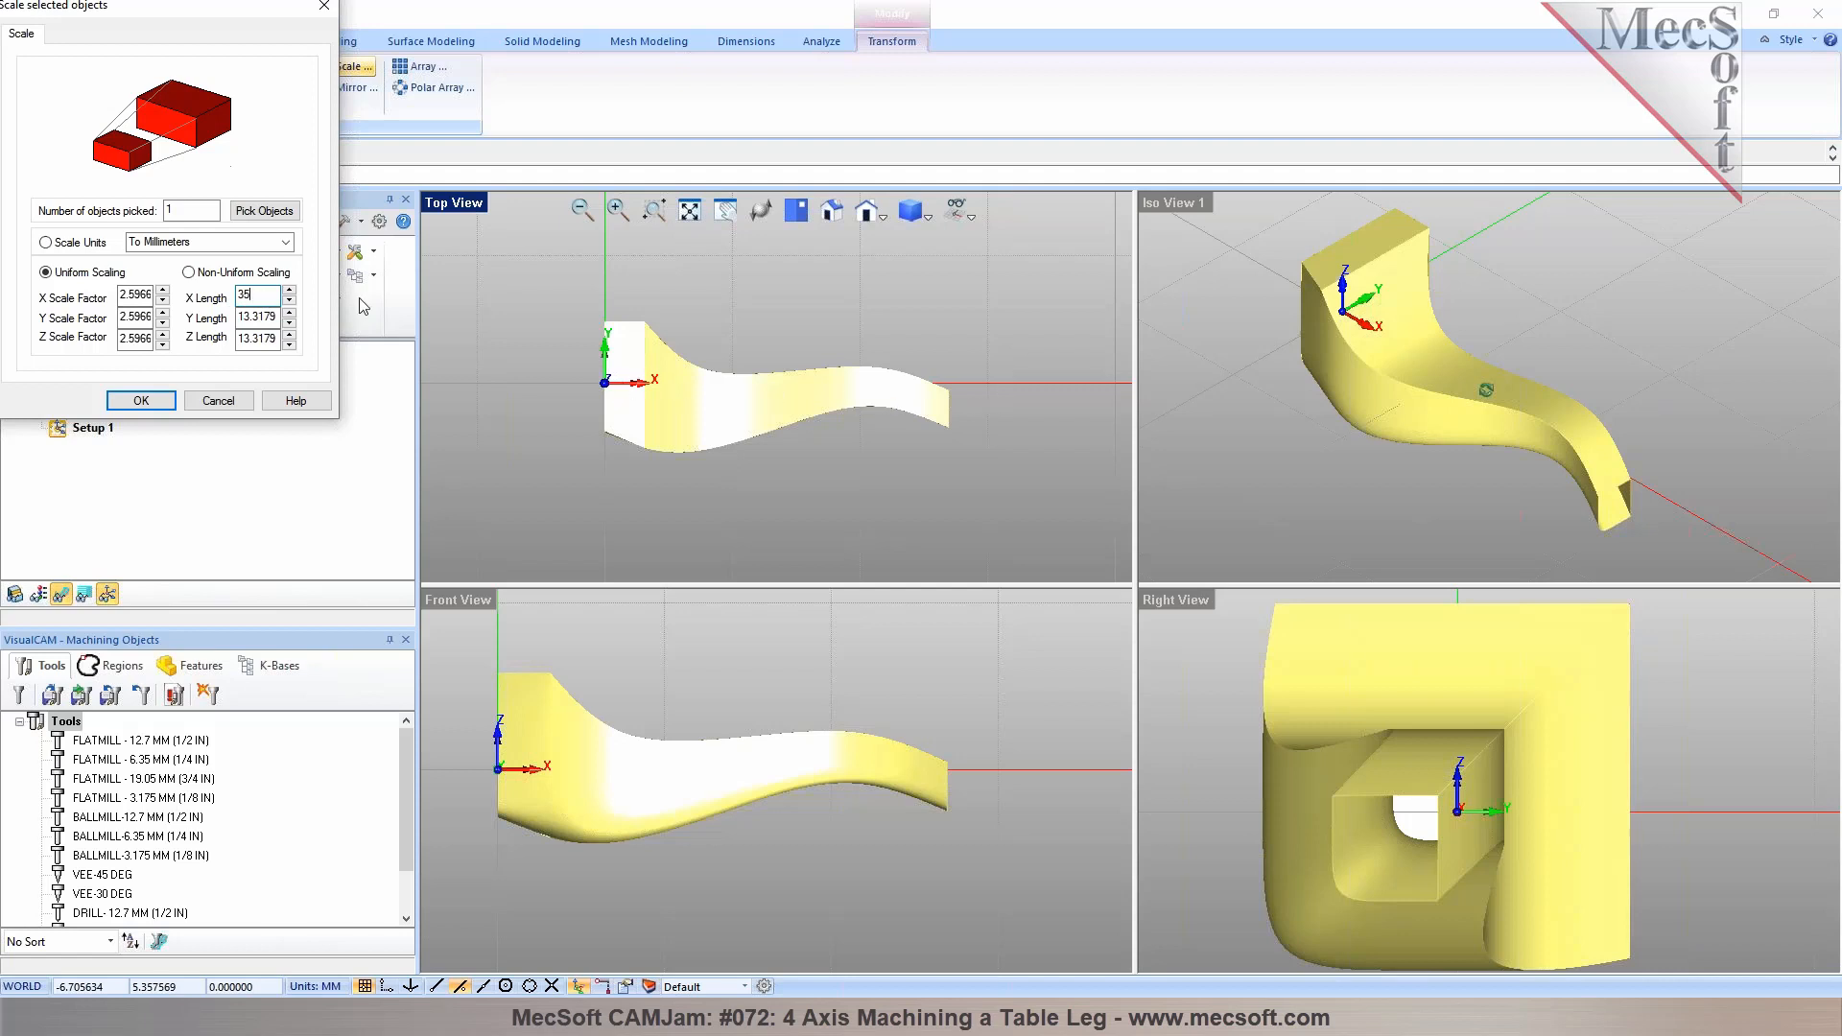
{"action": "type", "text": "0"}
{"action": "left_click", "coordinate": [245, 413]}
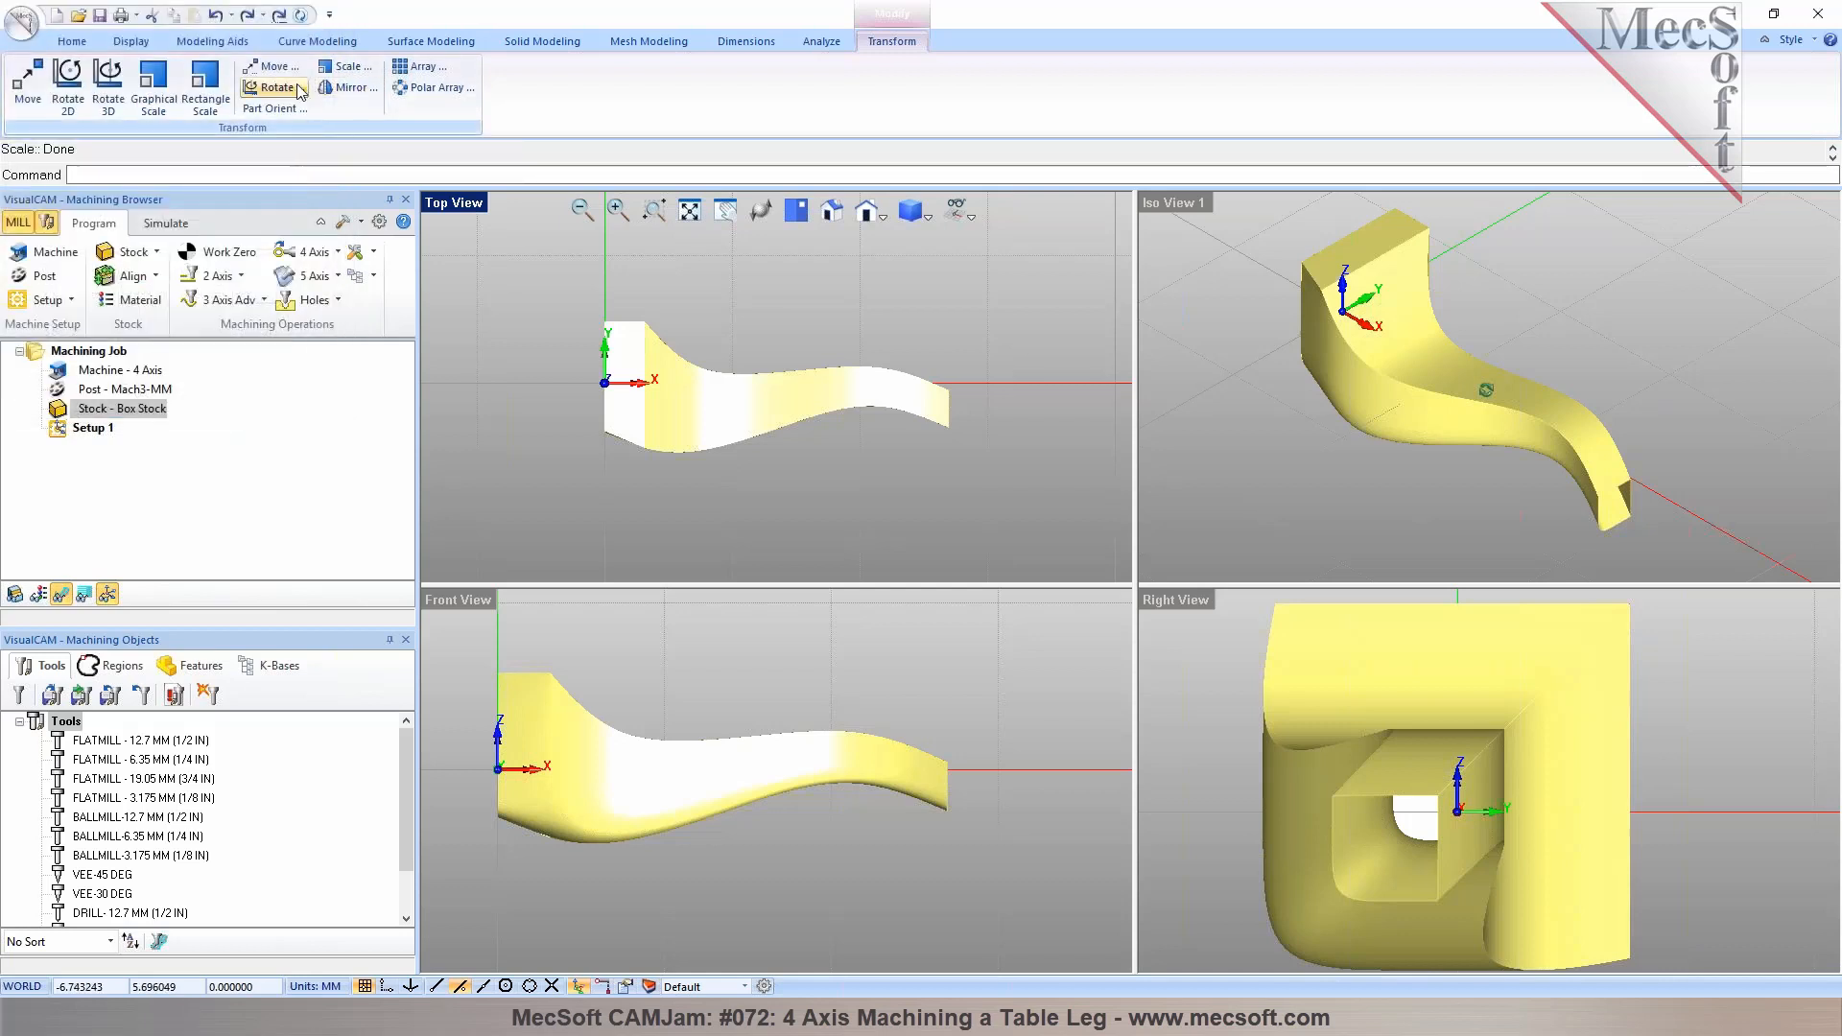
Scale the table leg uniformly by a factor of 25.4, with scale units set to millimetres
{"action": "left_click", "coordinate": [355, 70]}
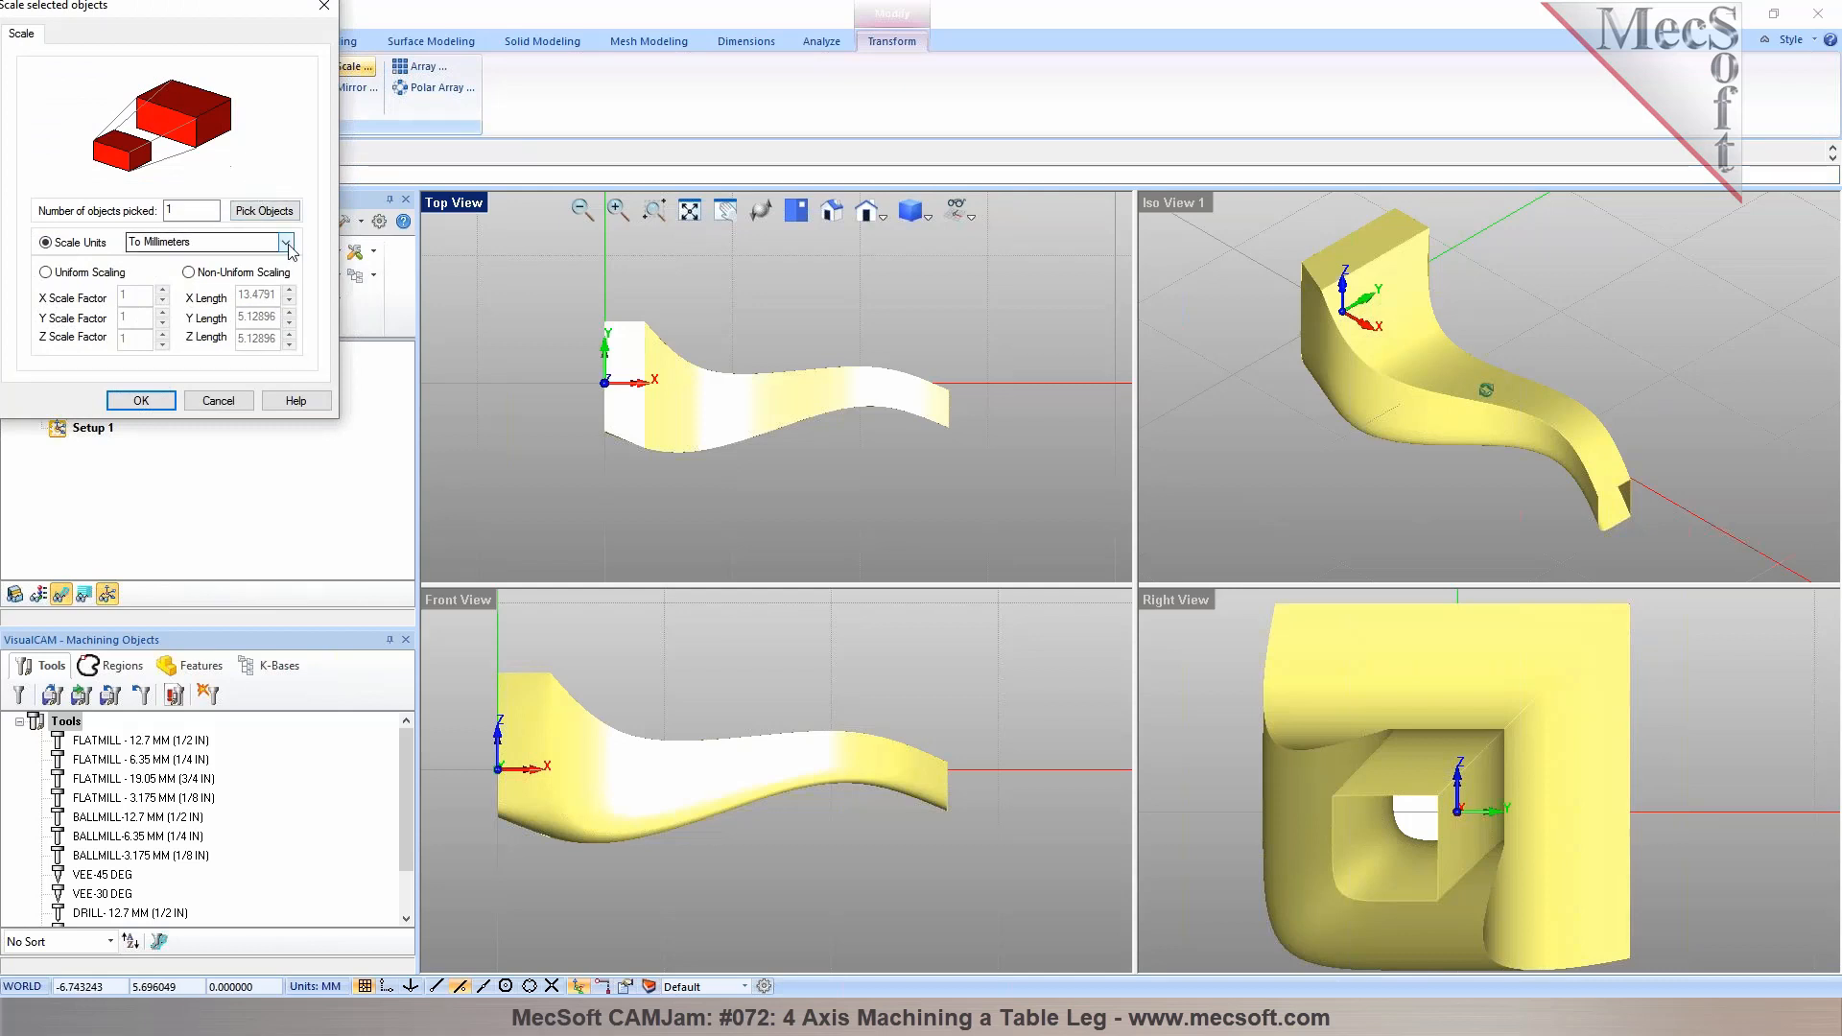
{"action": "left_click", "coordinate": [286, 243]}
{"action": "left_click", "coordinate": [244, 267]}
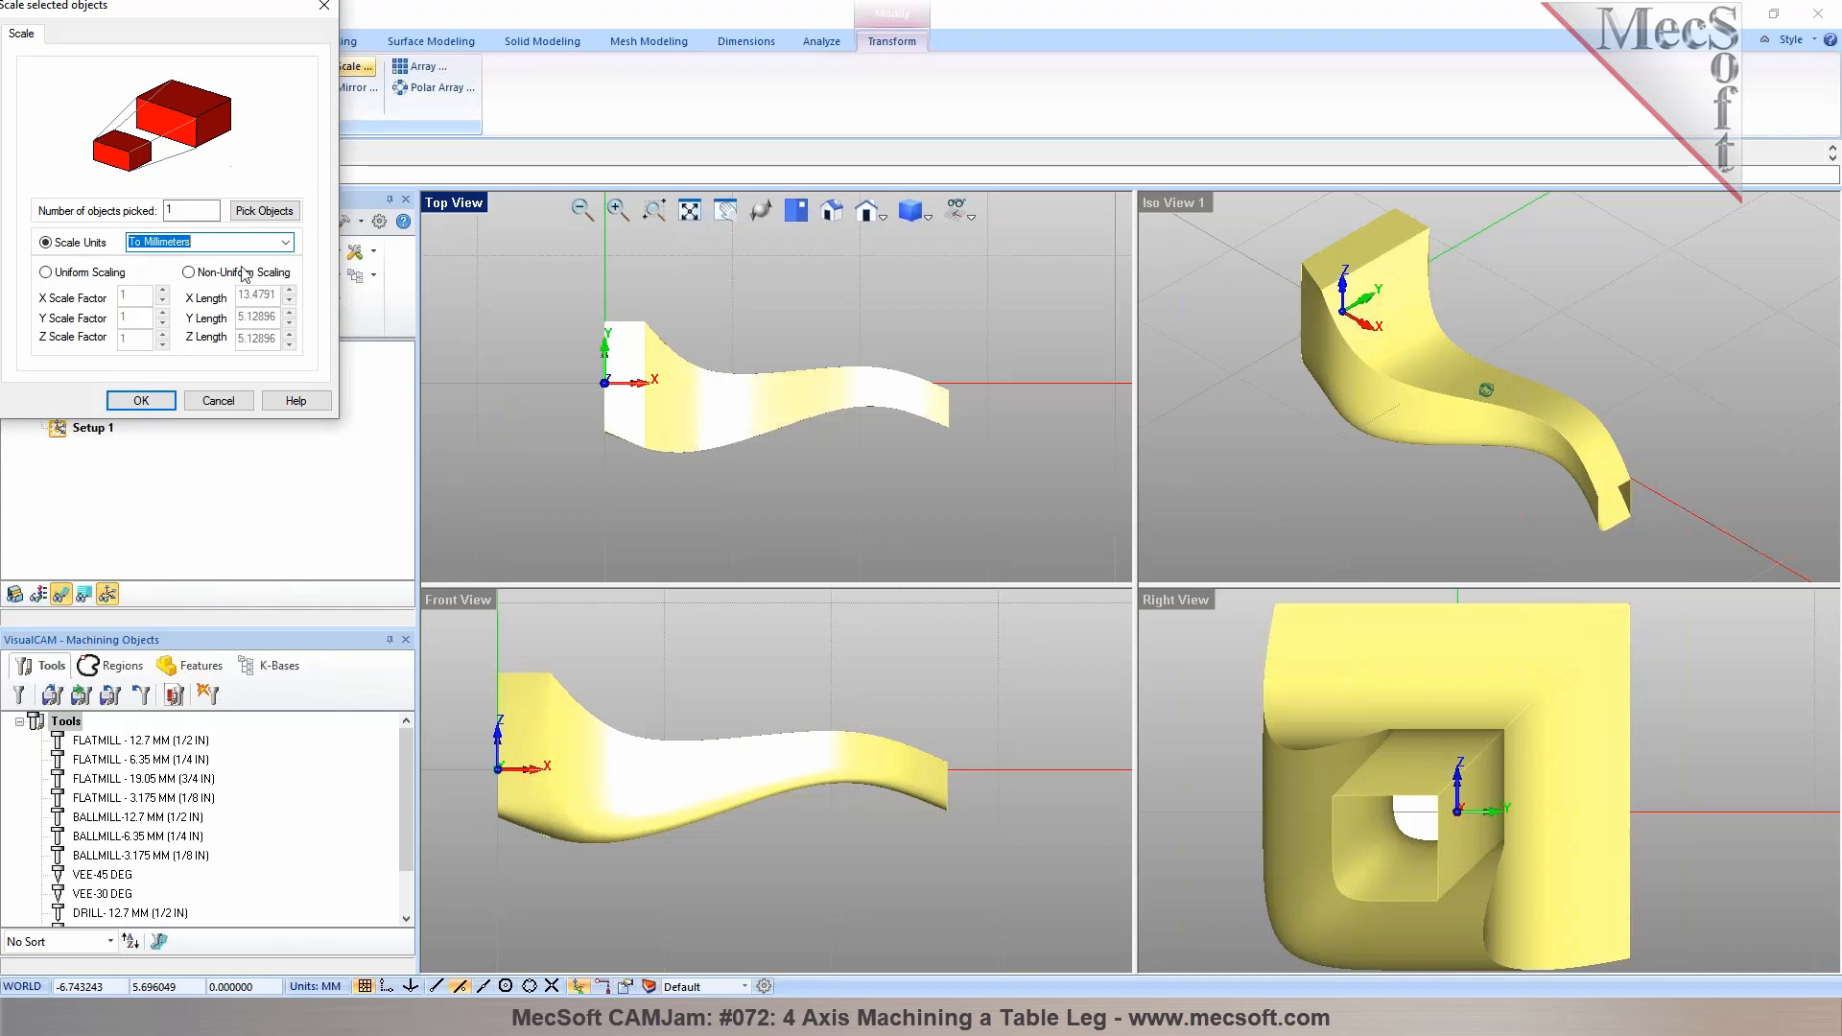
{"action": "left_click", "coordinate": [111, 273]}
{"action": "double_click", "coordinate": [121, 294]}
{"action": "type", "text": "25.4"}
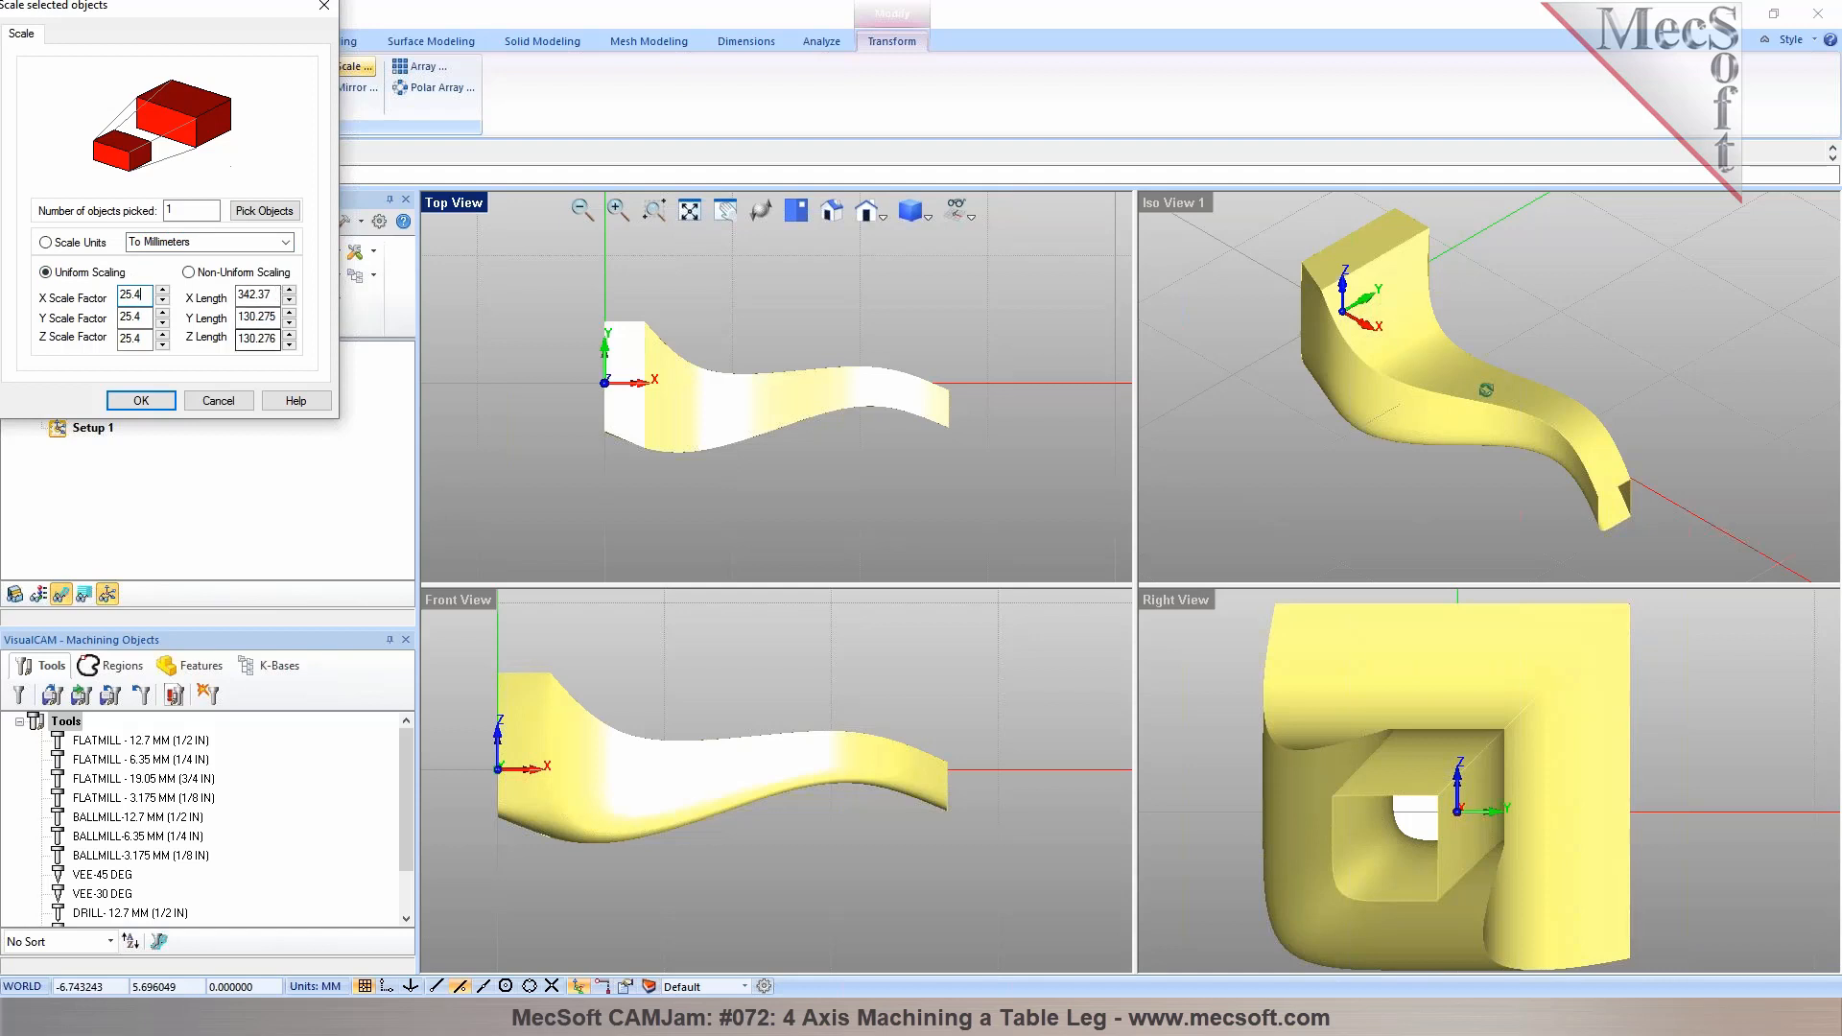
{"action": "left_click", "coordinate": [157, 399]}
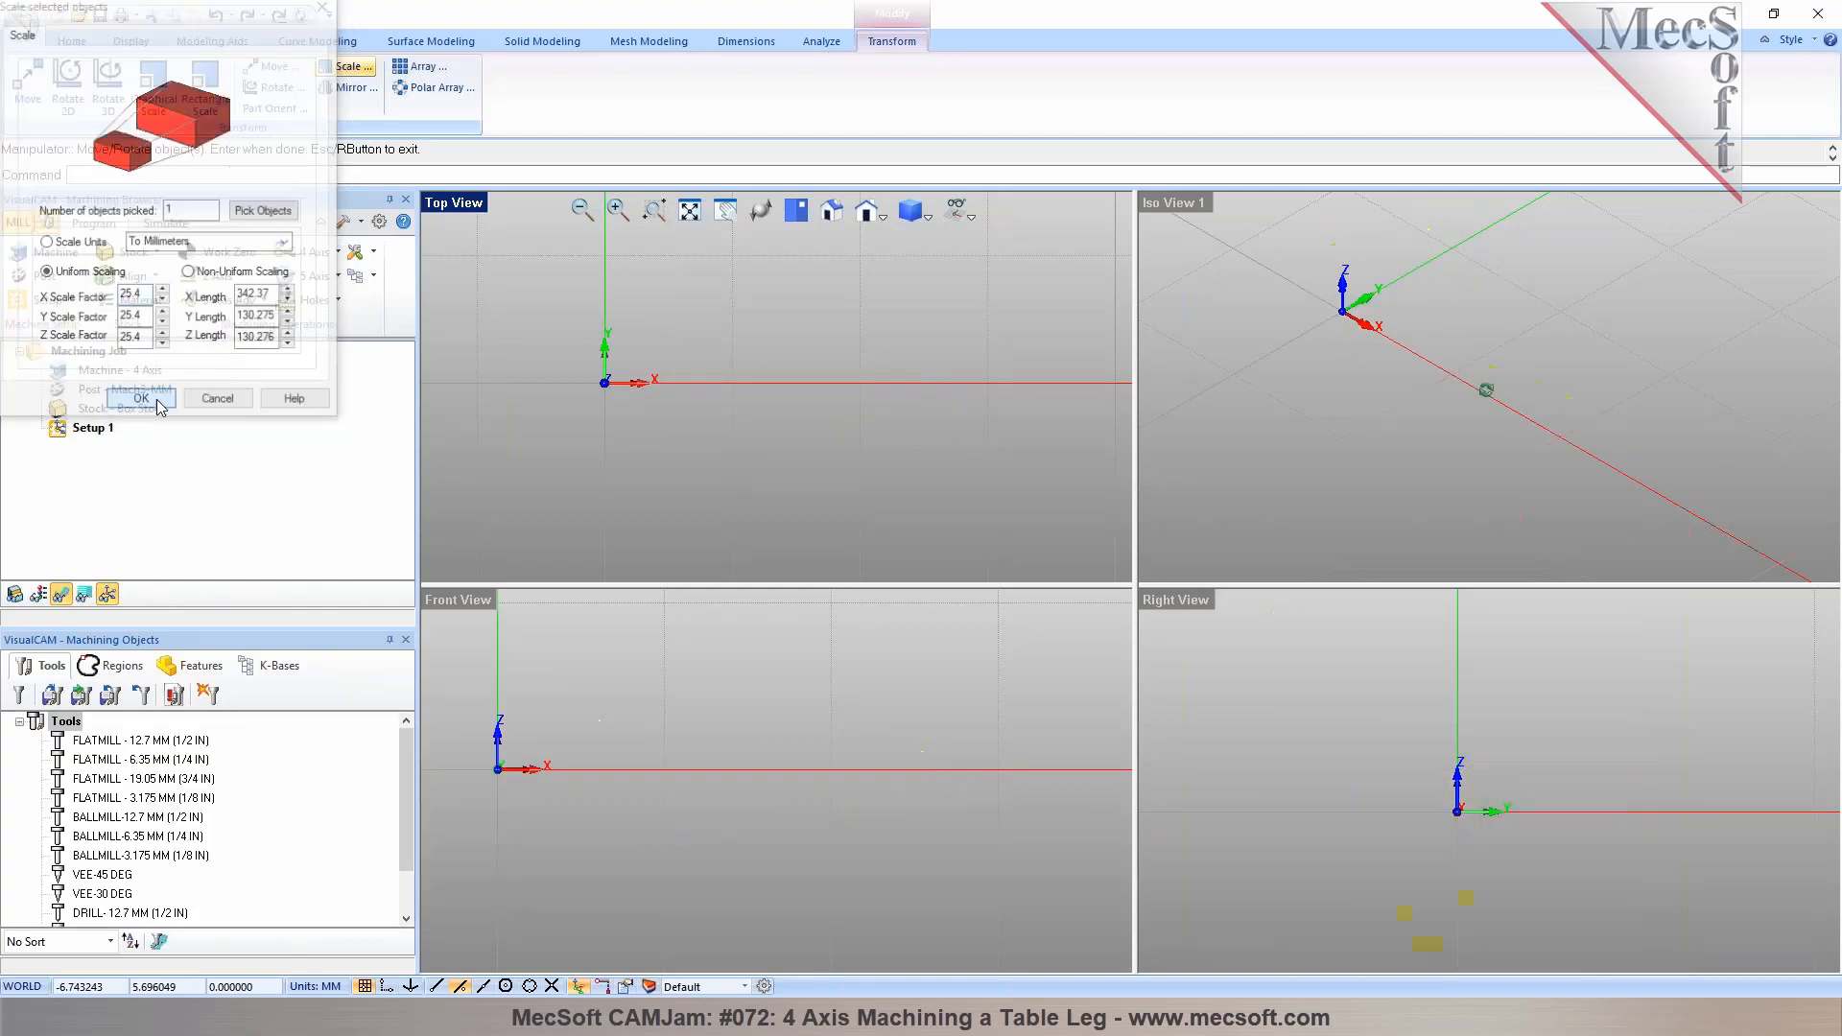
Recreate the box stock from the scaled model's bounding box
{"action": "left_click", "coordinate": [434, 211]}
{"action": "left_click", "coordinate": [514, 440]}
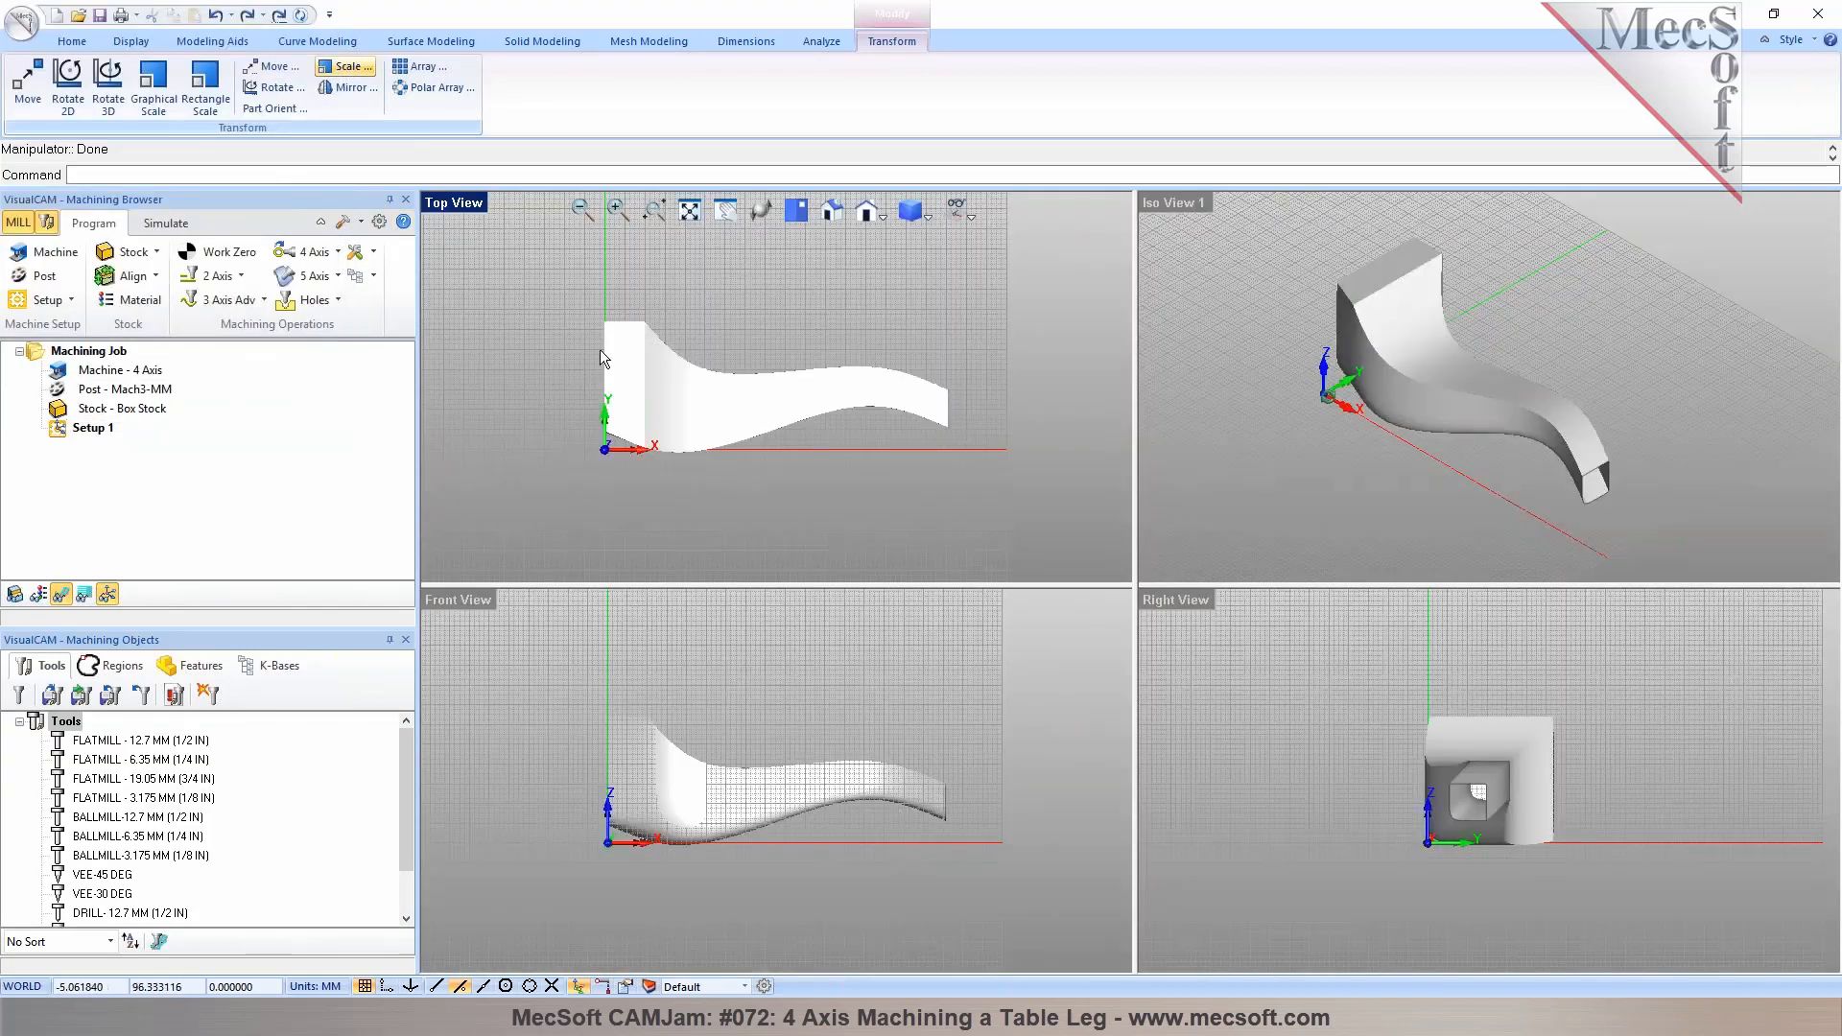
{"action": "scroll", "coordinate": [601, 349], "scroll_direction": "down", "scroll_amount": 1}
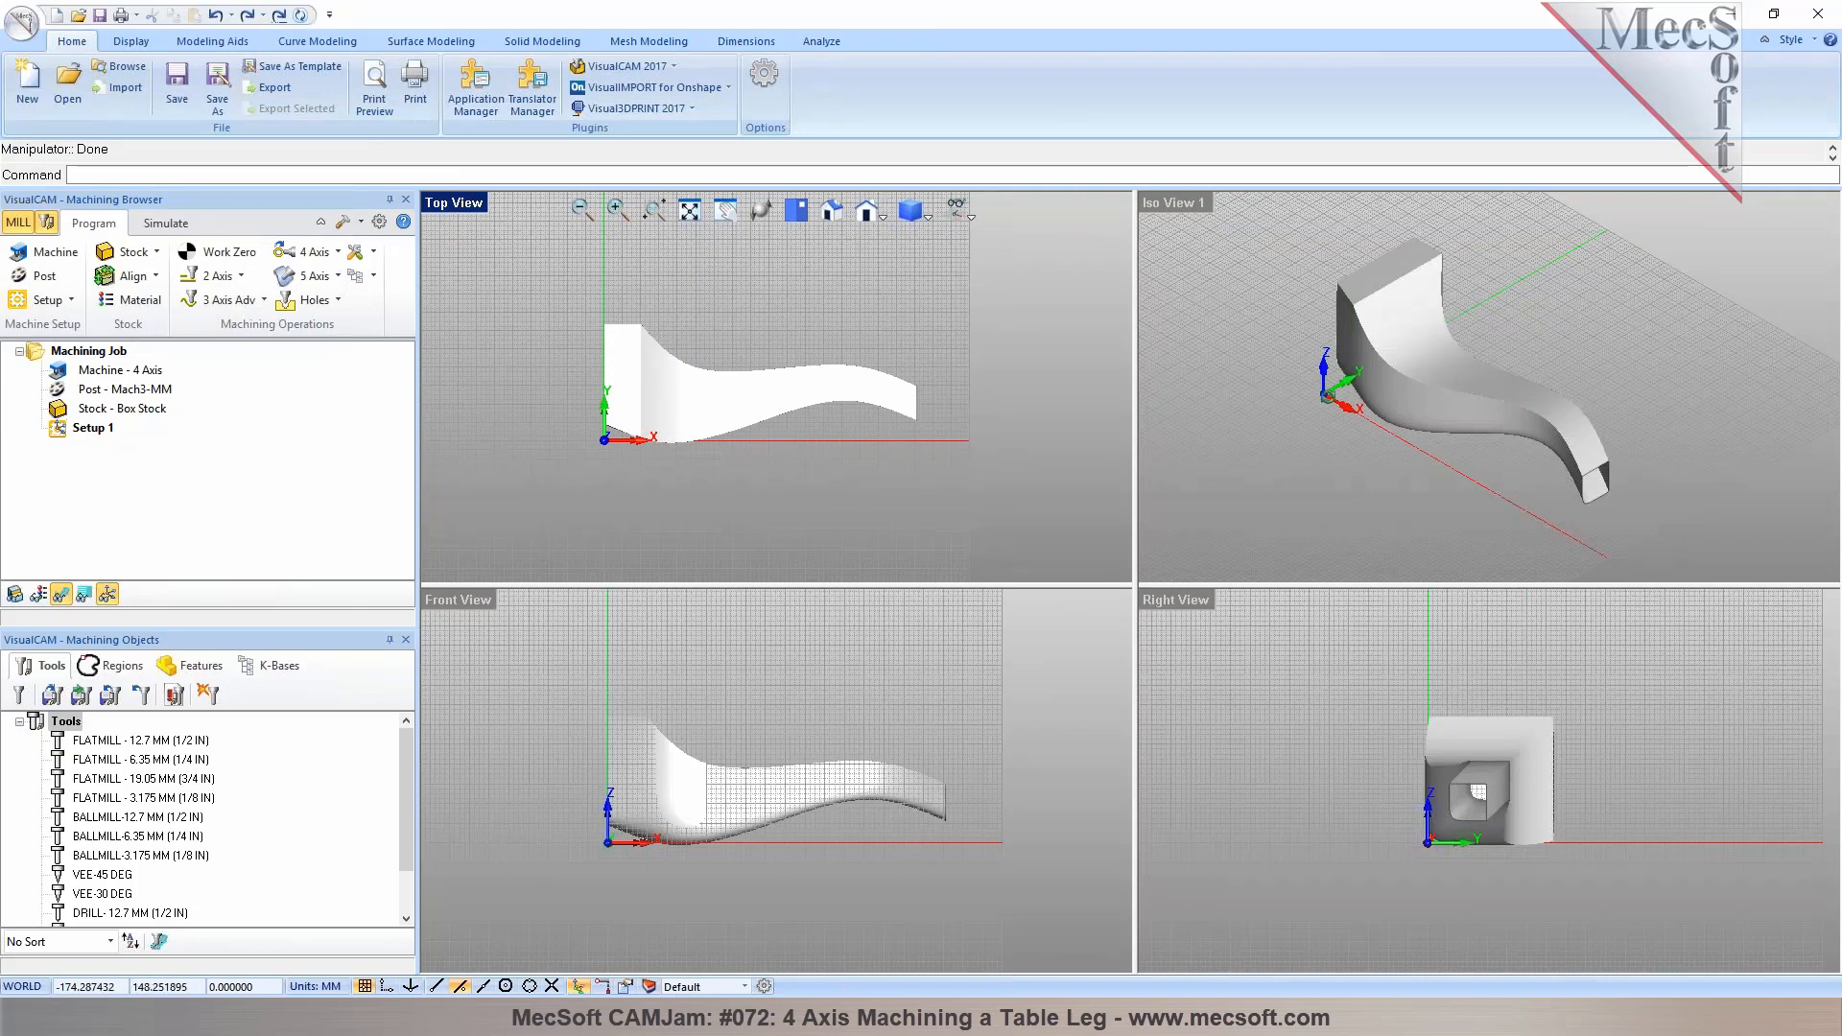
{"action": "left_click", "coordinate": [154, 275]}
{"action": "left_click", "coordinate": [157, 251]}
{"action": "left_click", "coordinate": [144, 279]}
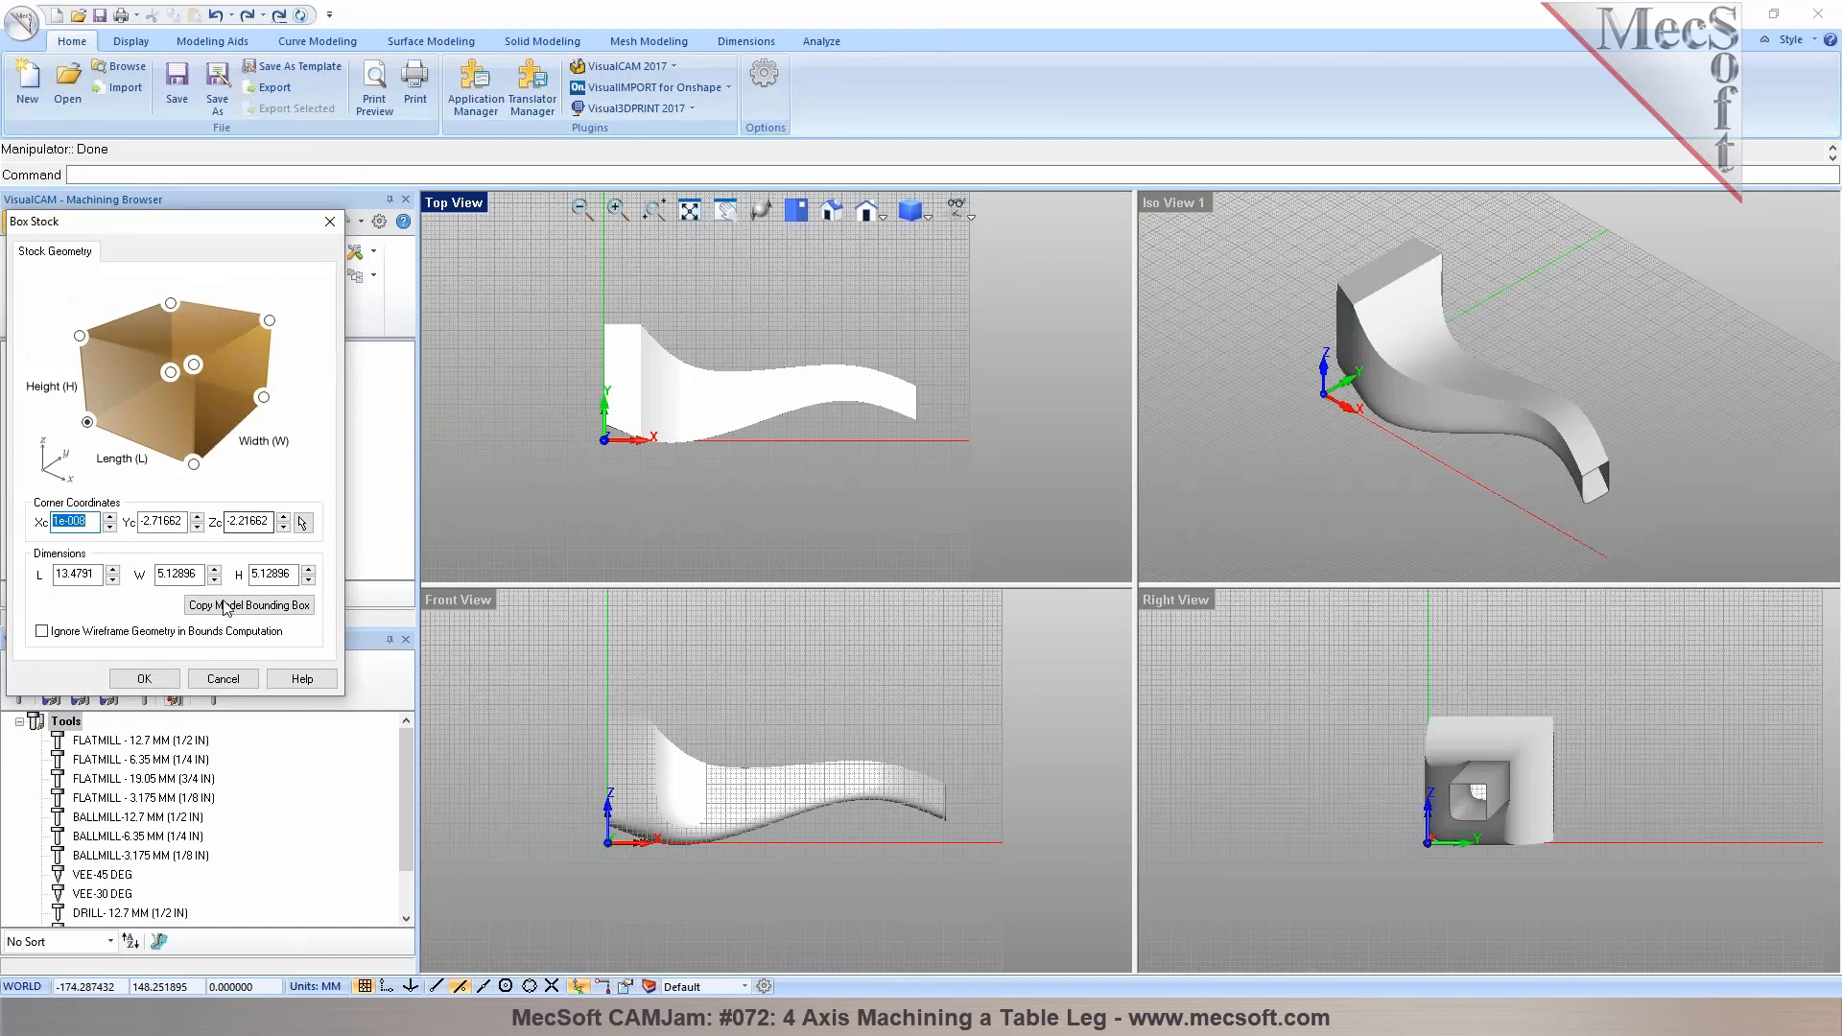
{"action": "left_click", "coordinate": [225, 607]}
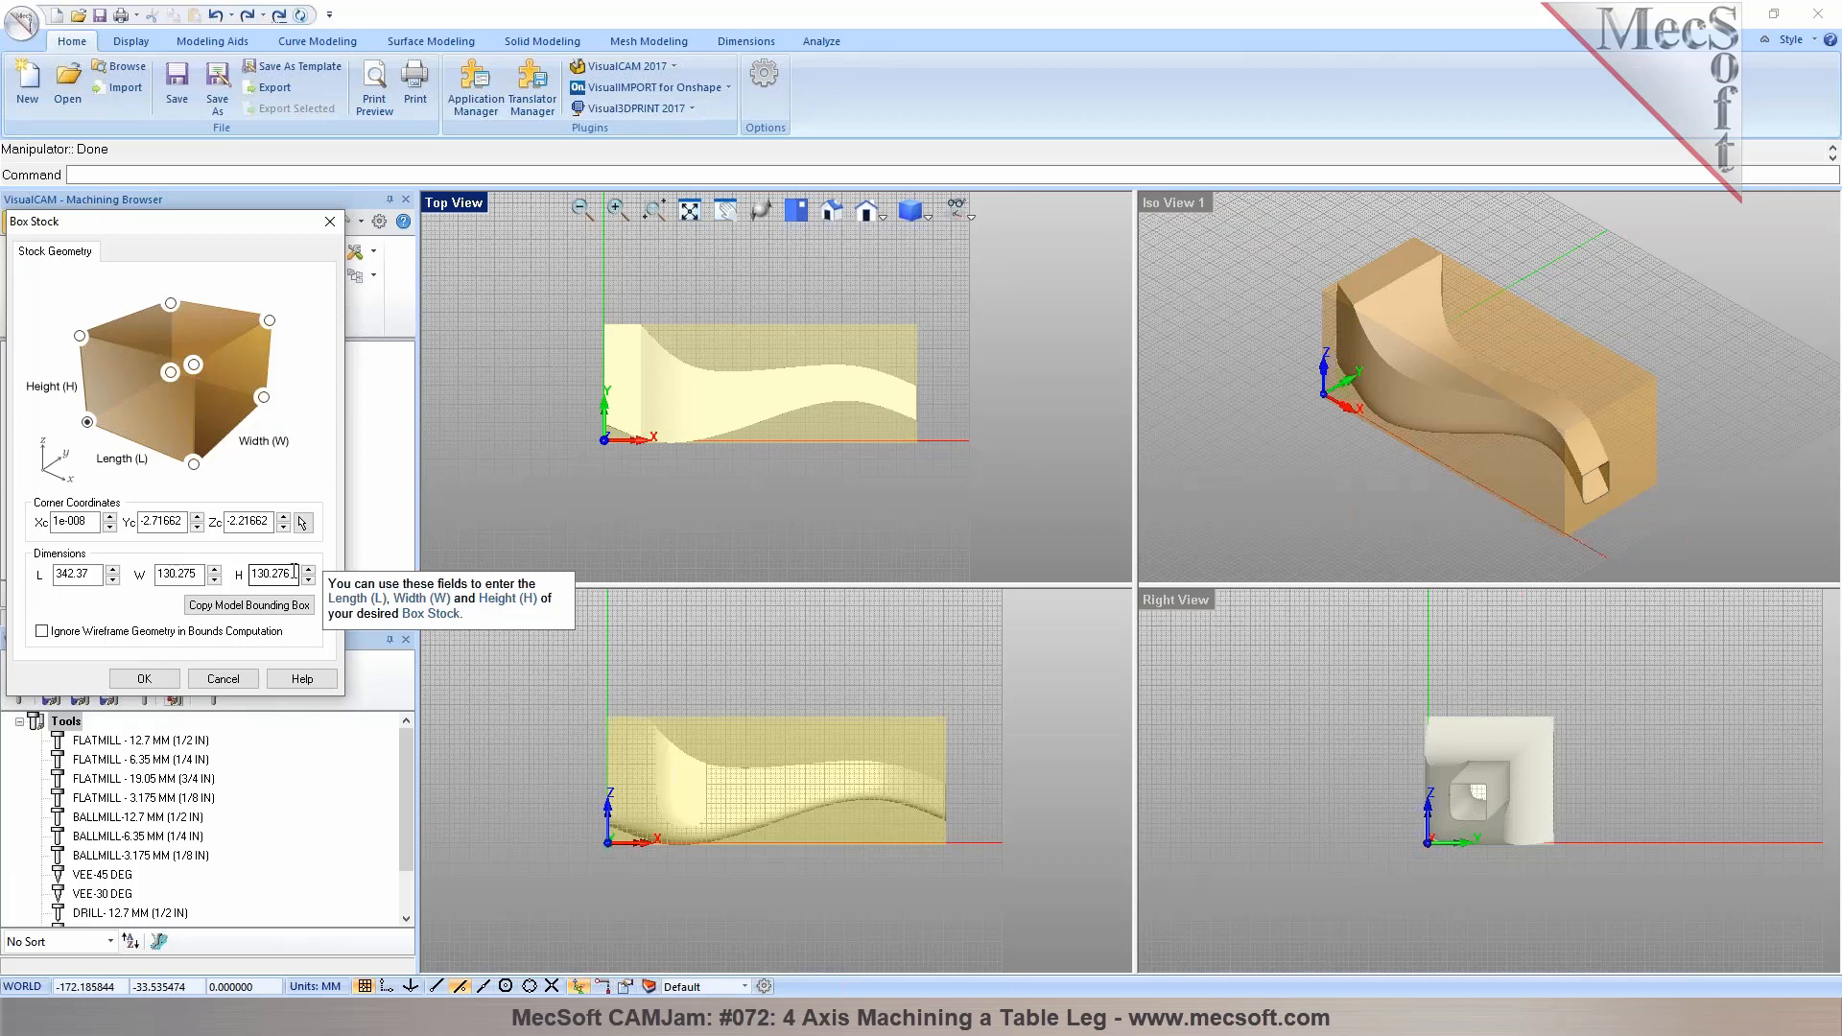
{"action": "left_click", "coordinate": [144, 679]}
Locate the world coordinate system on the stock box at Mid Z and the West zero position
{"action": "left_click", "coordinate": [134, 276]}
{"action": "left_click", "coordinate": [188, 323]}
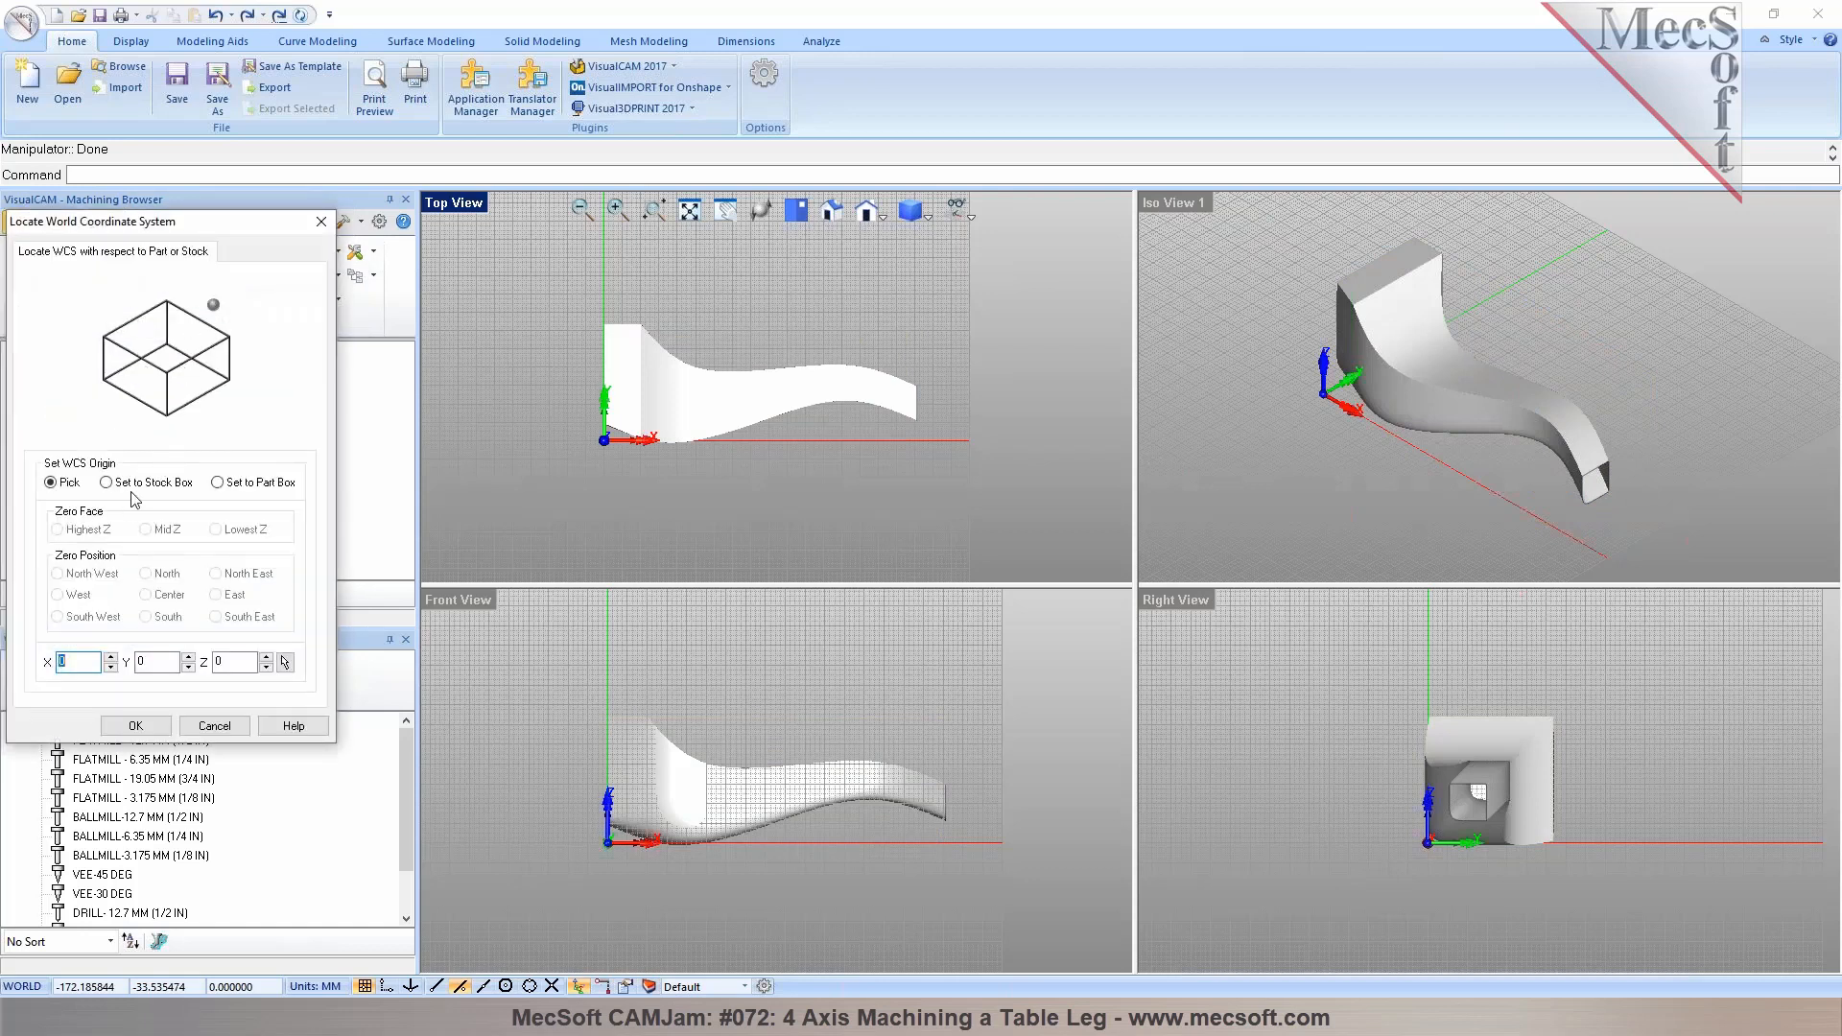
{"action": "left_click", "coordinate": [137, 489]}
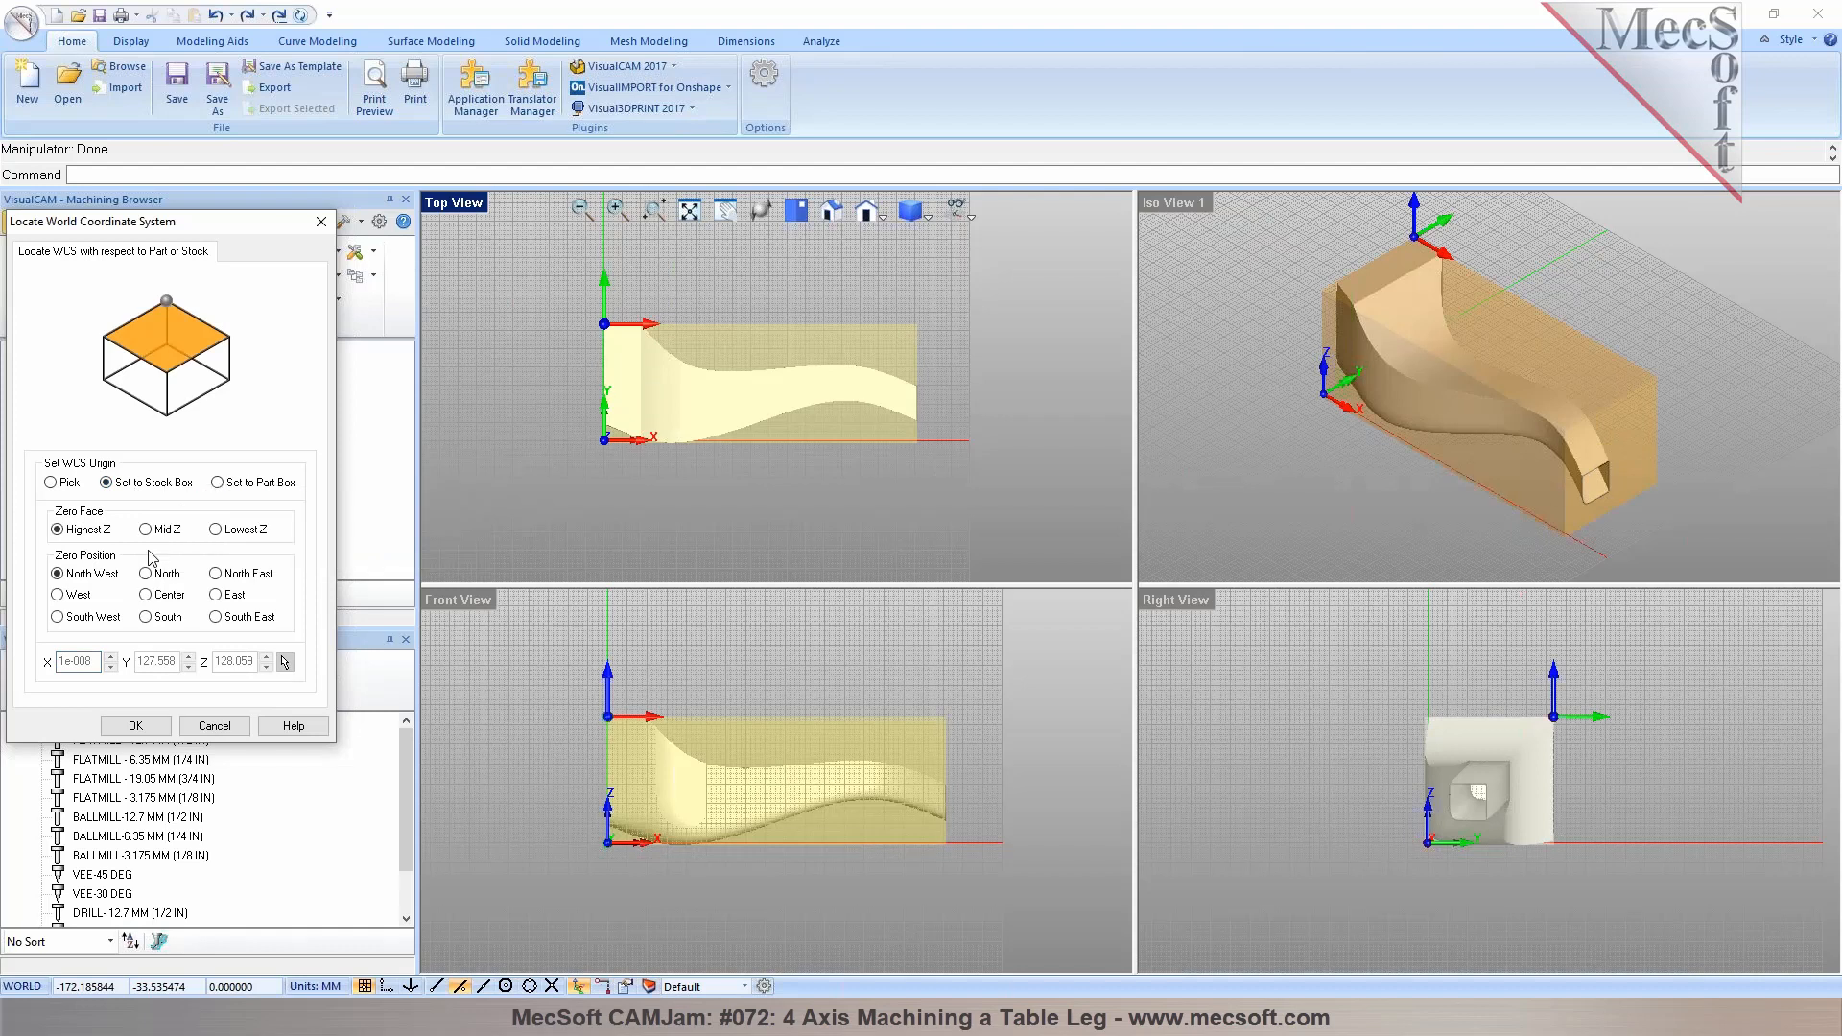
{"action": "left_click", "coordinate": [146, 530]}
{"action": "left_click", "coordinate": [58, 595]}
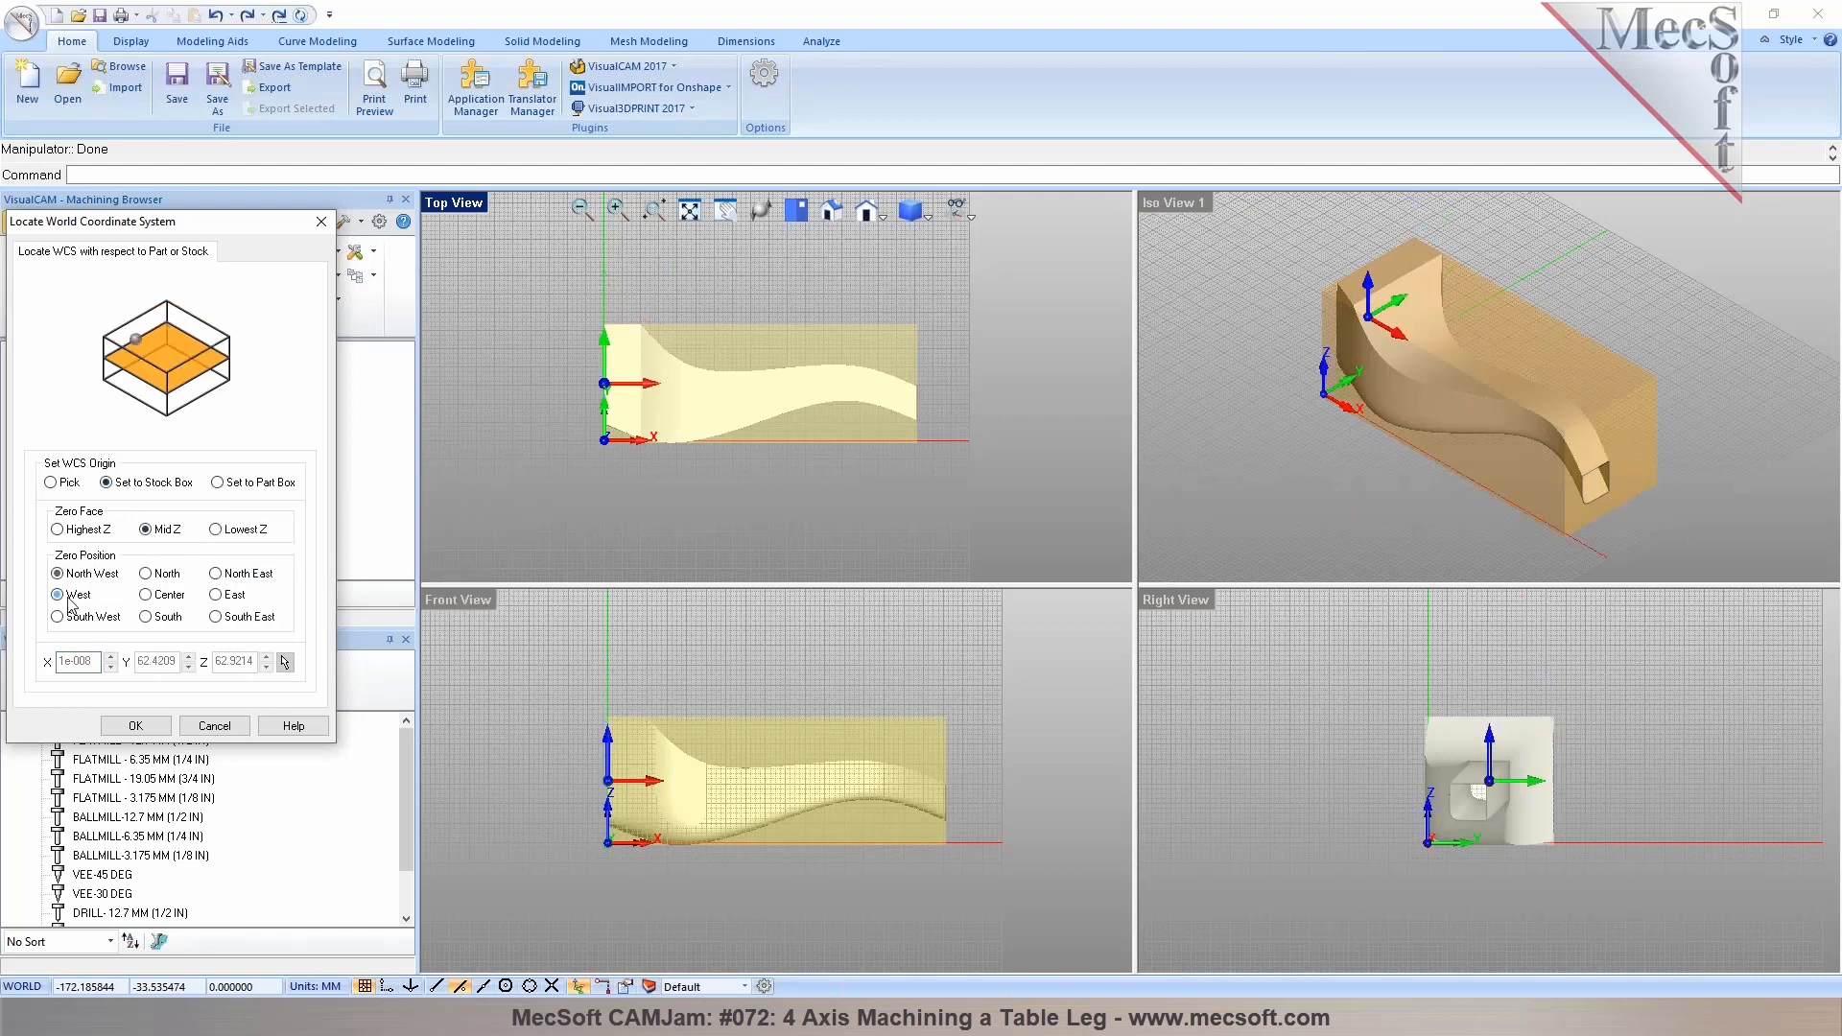
{"action": "left_click", "coordinate": [136, 725]}
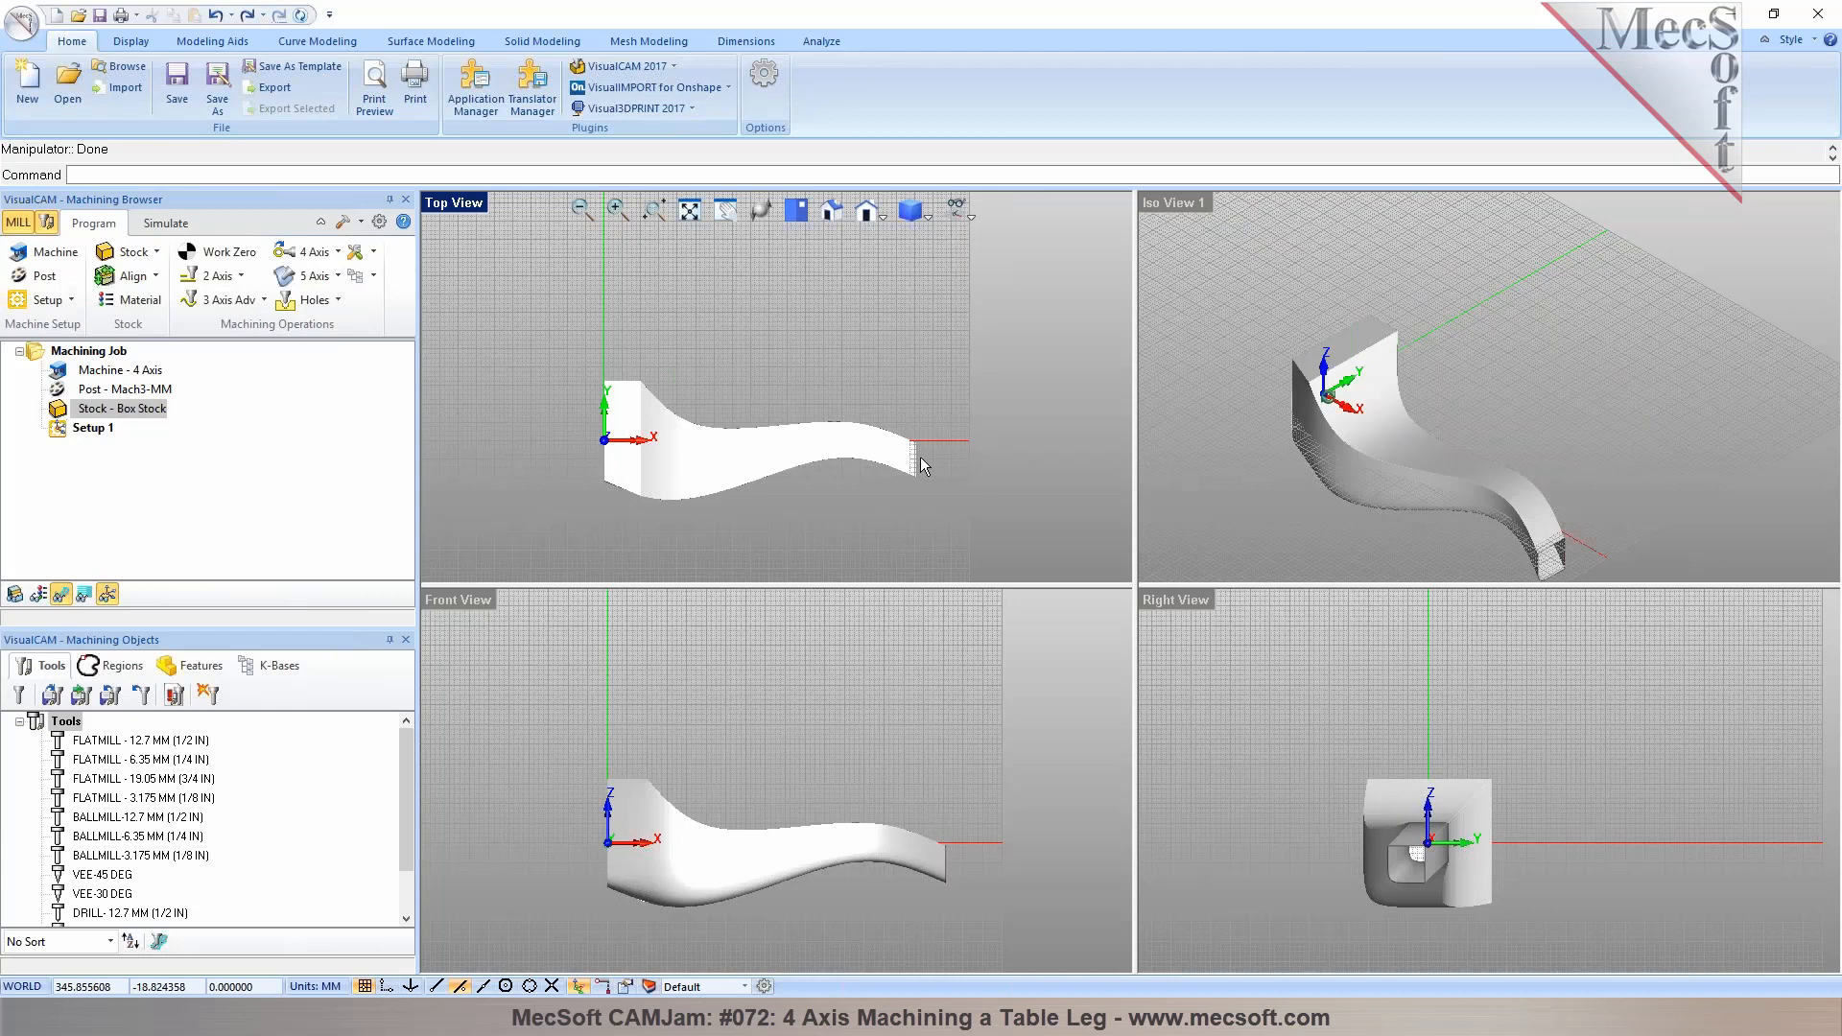
Examine the stock and table leg in a maximized isometric view, including the simulation stock display
{"action": "left_click", "coordinate": [15, 593]}
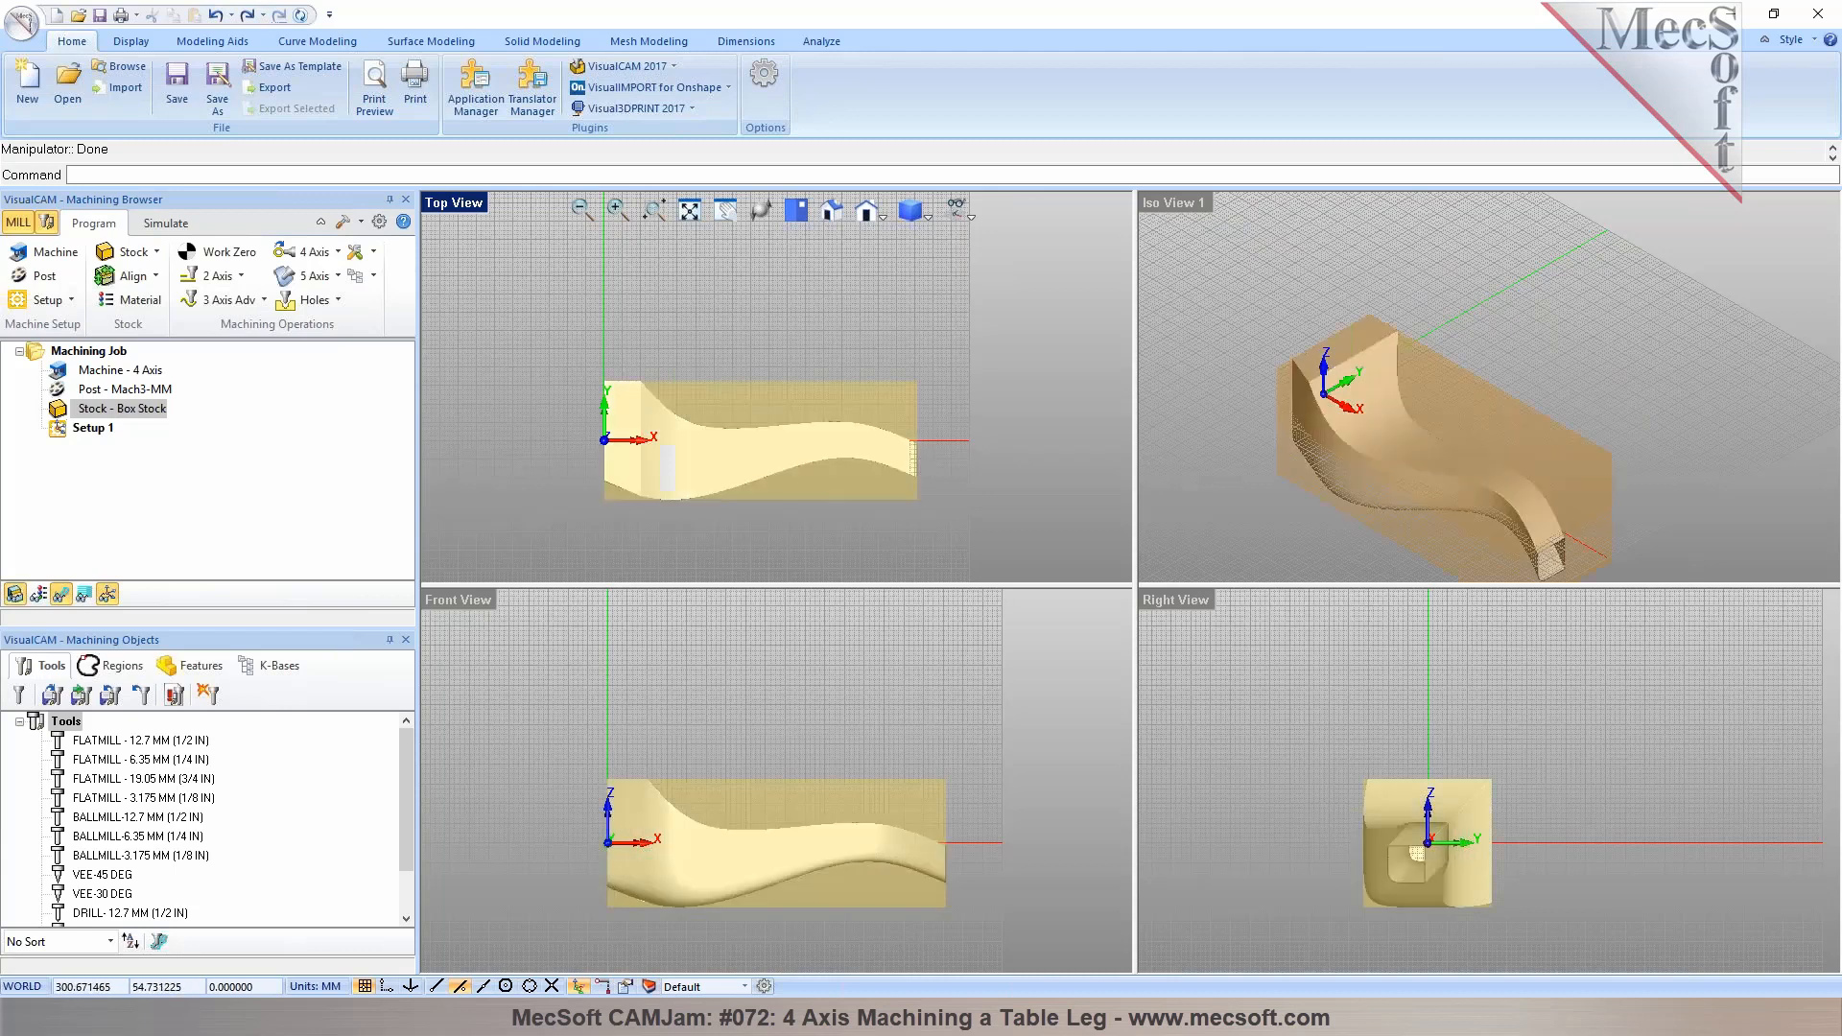
{"action": "double_click", "coordinate": [1200, 204]}
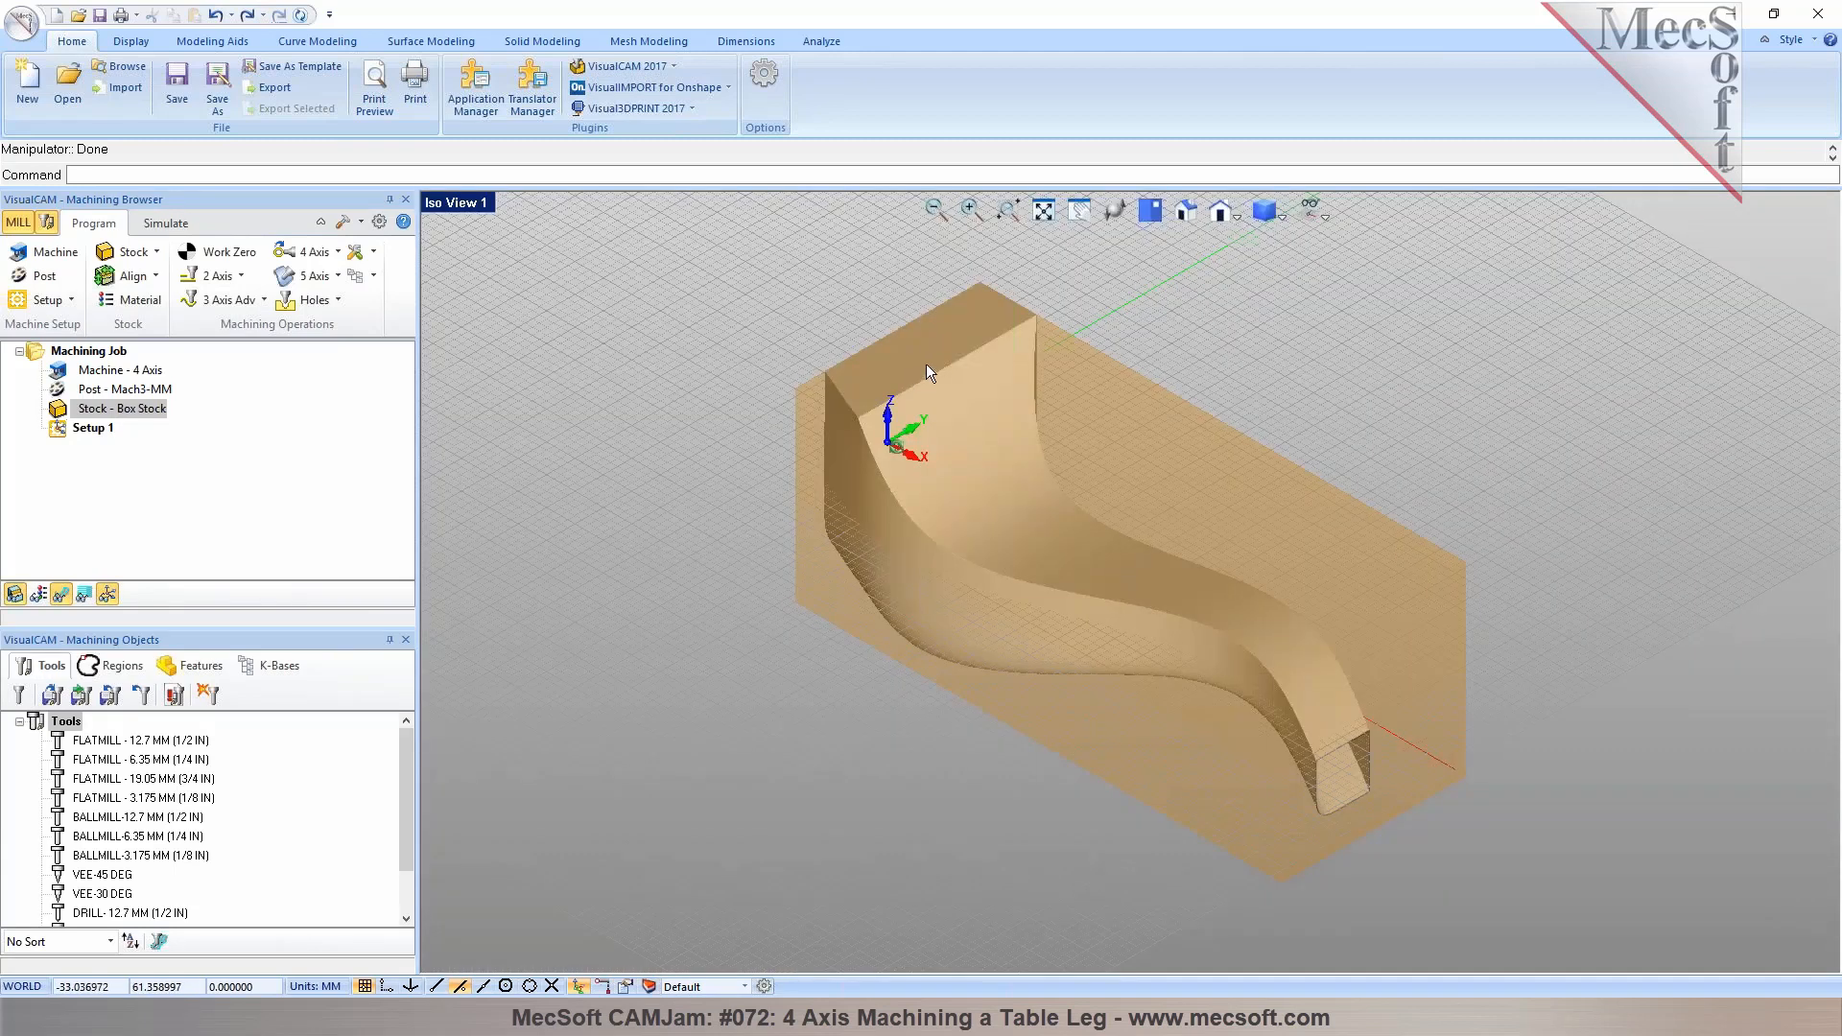
{"action": "left_click", "coordinate": [180, 226]}
{"action": "middle_click_drag", "start_coordinate": [864, 480], "coordinate": [1246, 403]}
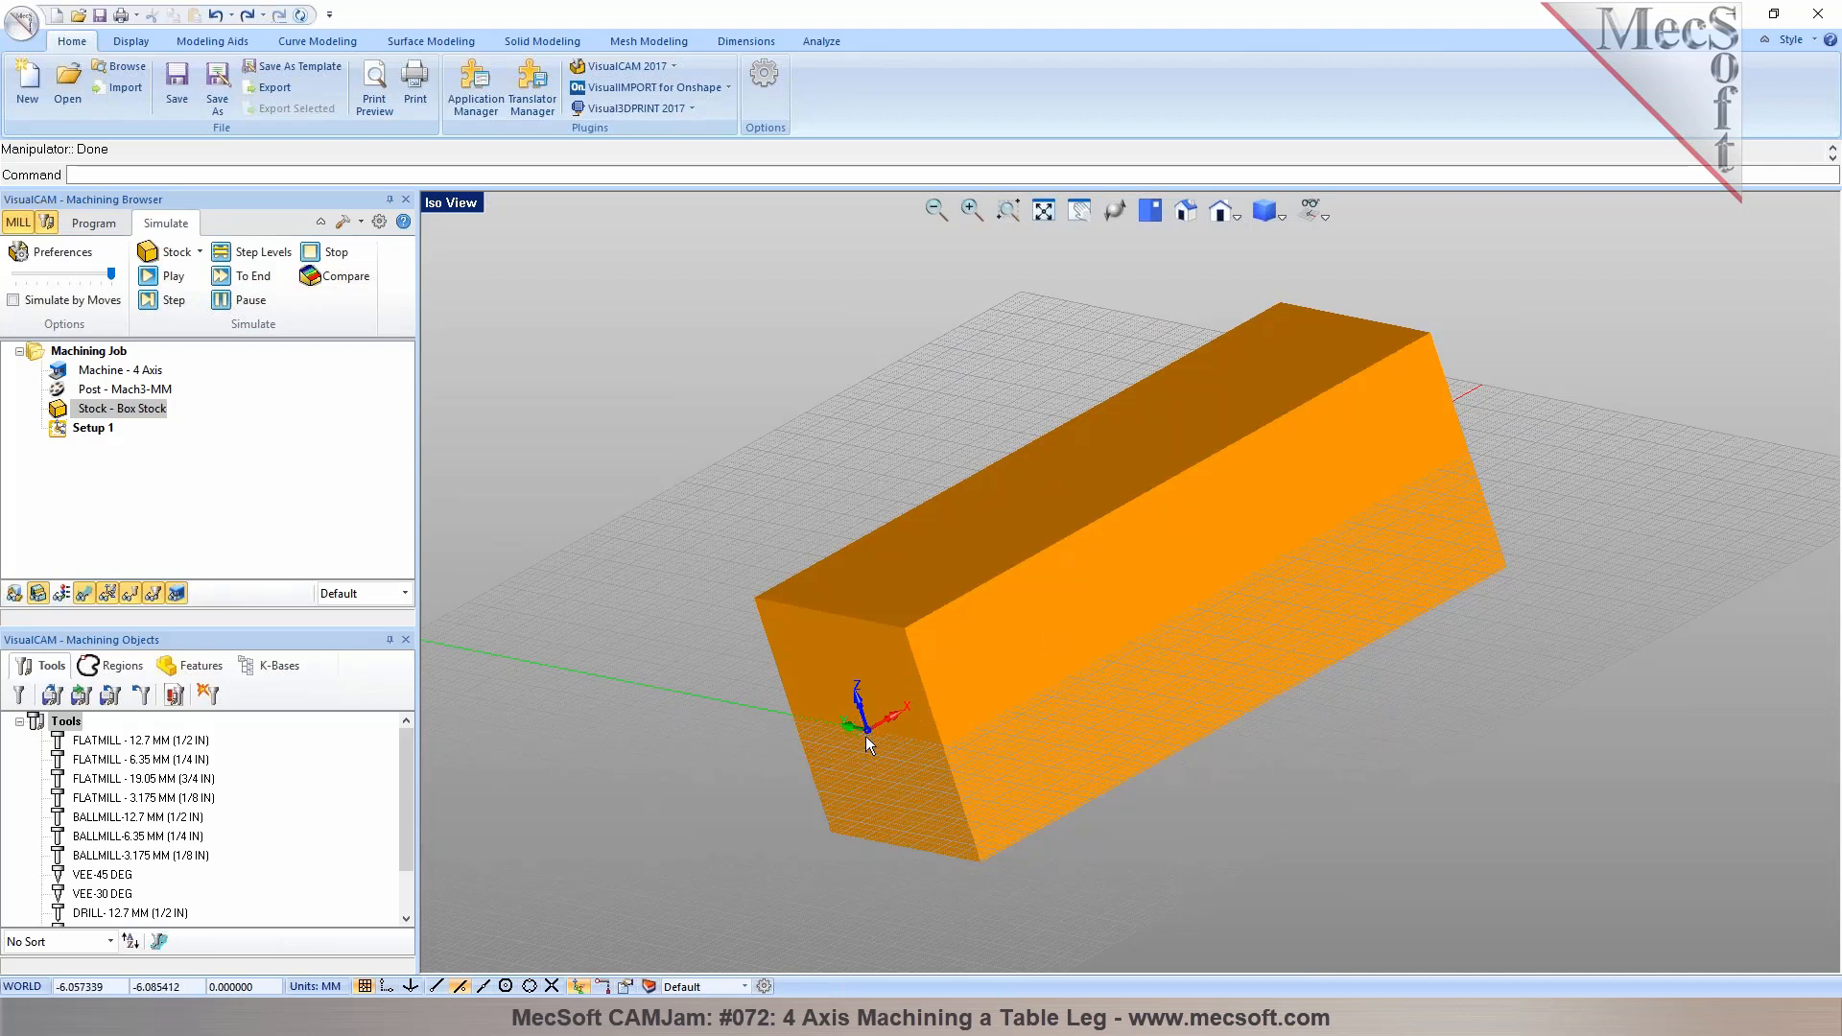
{"action": "middle_click_drag", "start_coordinate": [1090, 702], "coordinate": [1135, 752]}
{"action": "middle_click_drag", "start_coordinate": [1148, 581], "coordinate": [1098, 555]}
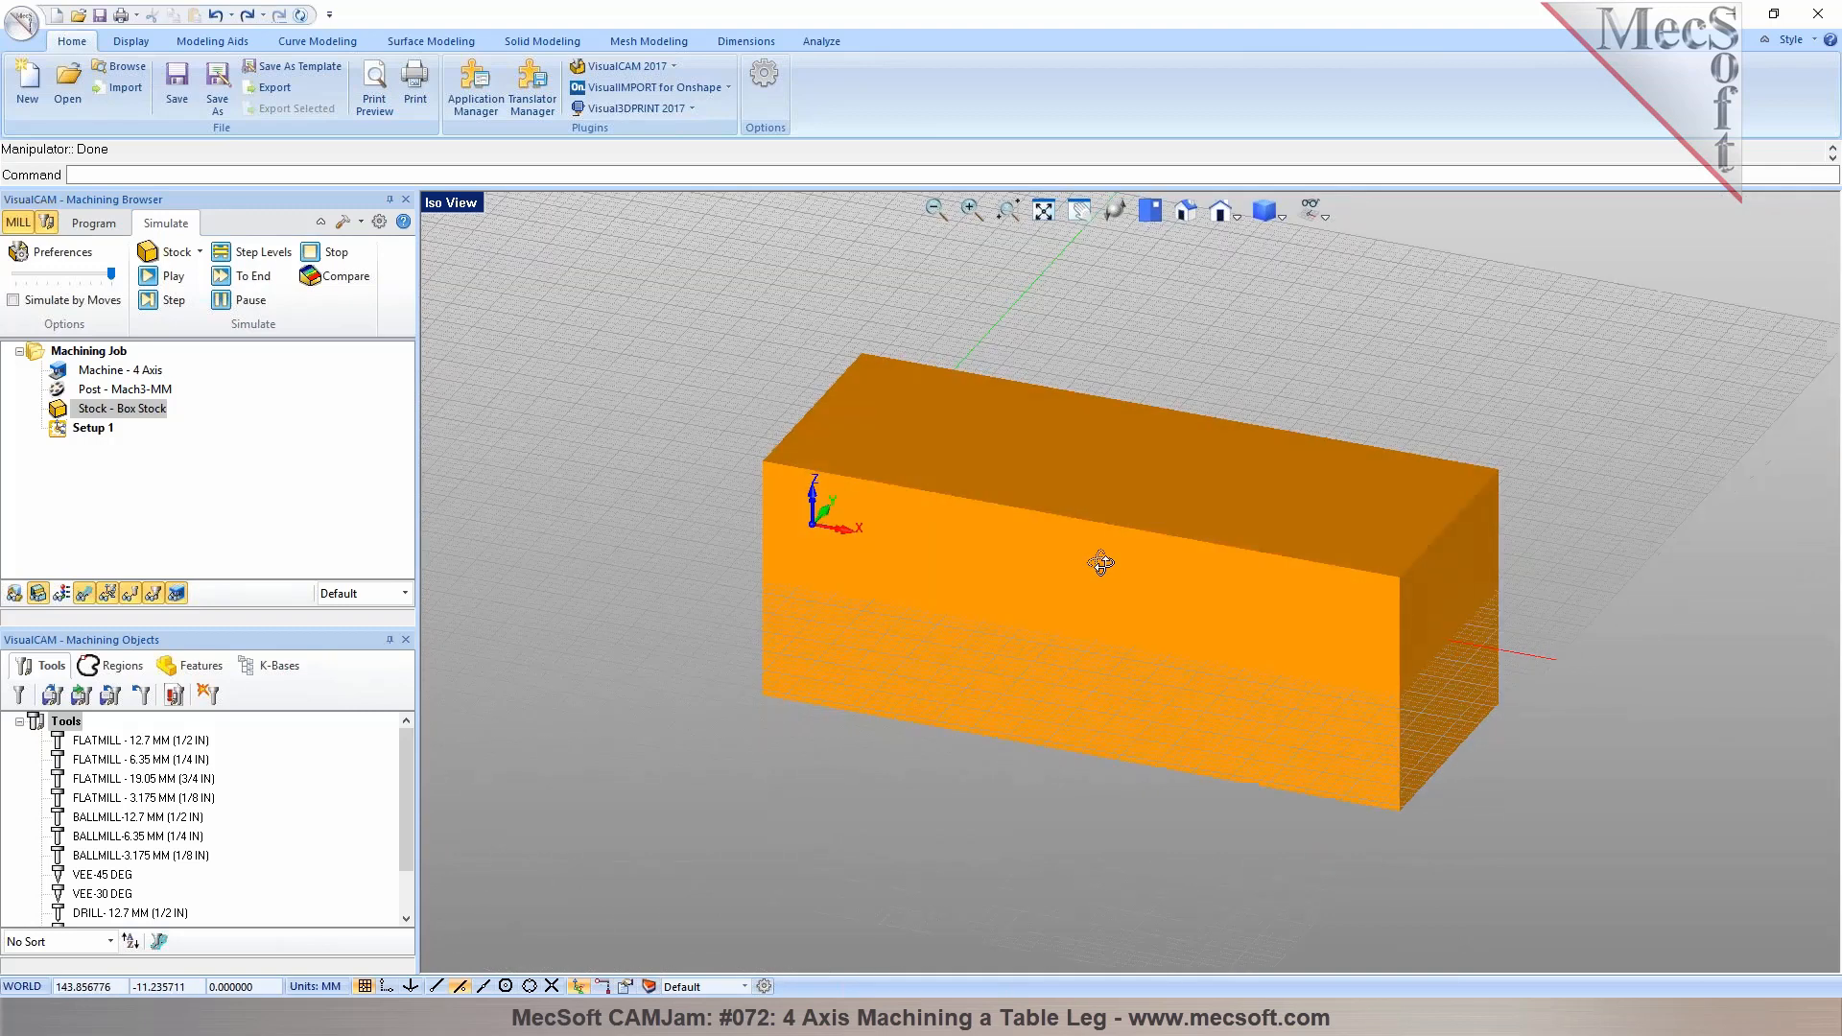
{"action": "left_click", "coordinate": [88, 224]}
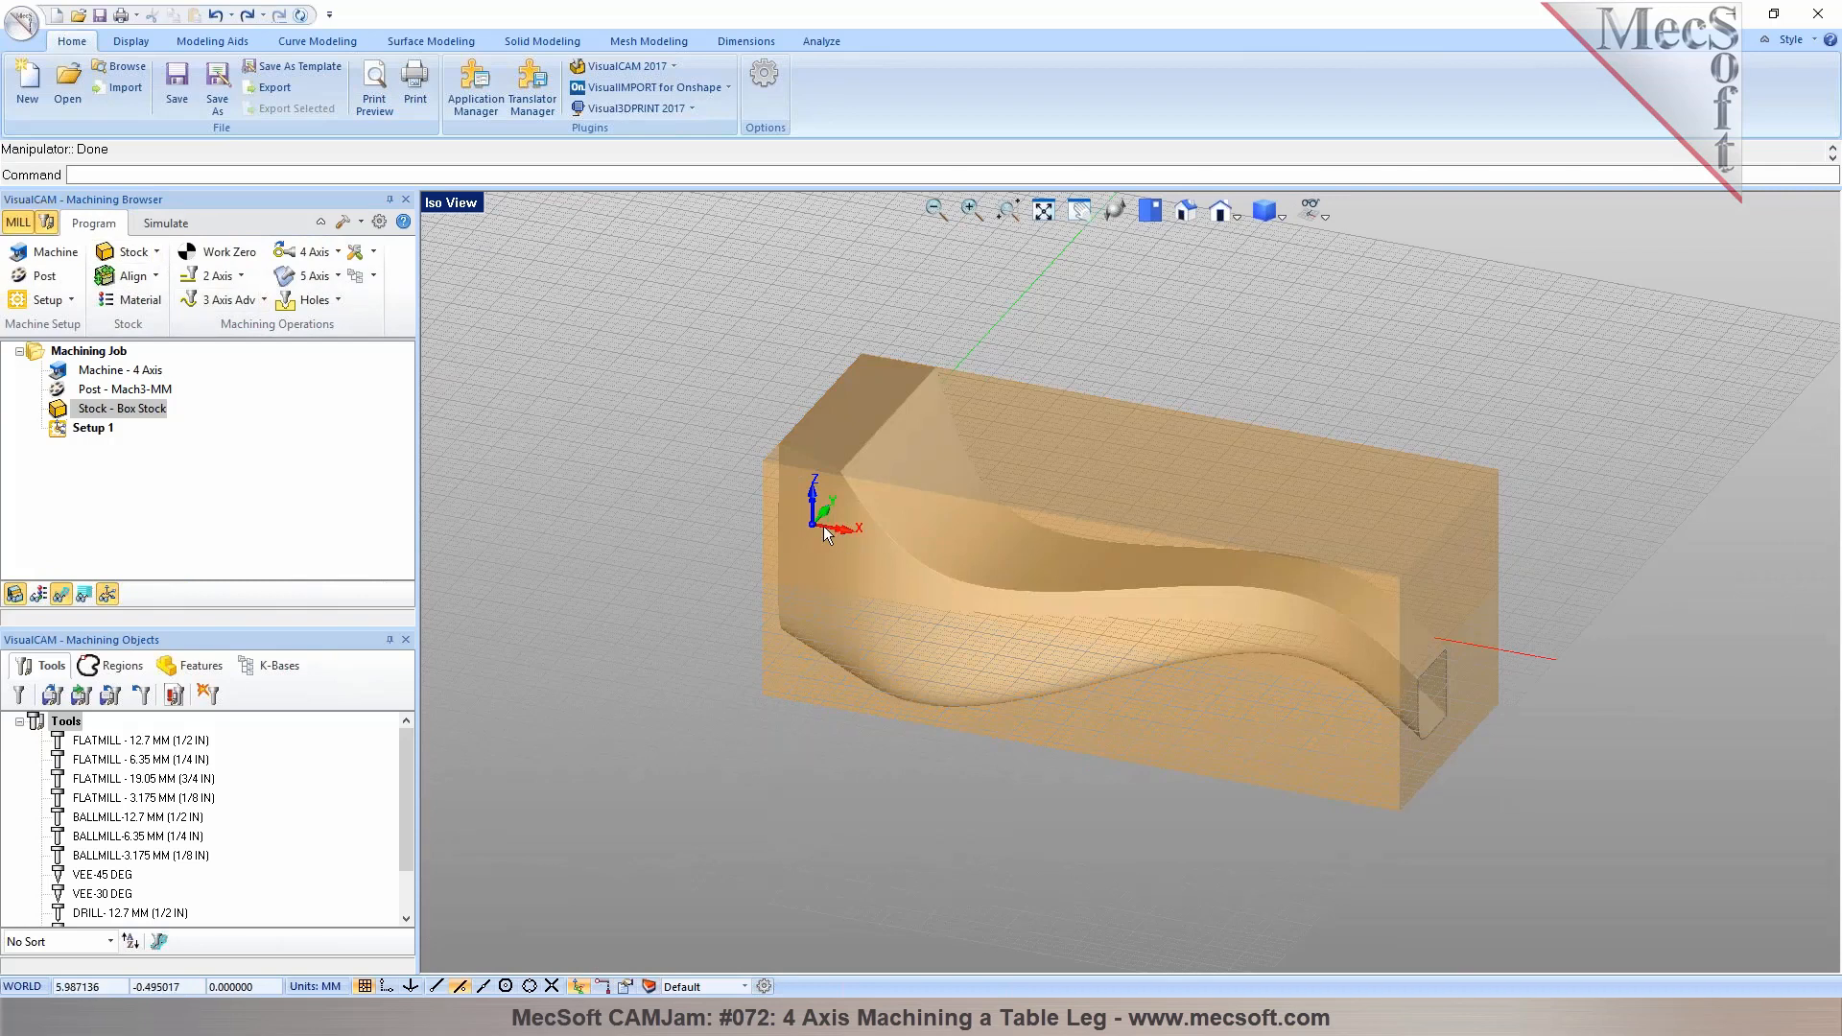
{"action": "middle_click_drag", "start_coordinate": [884, 531], "coordinate": [822, 593]}
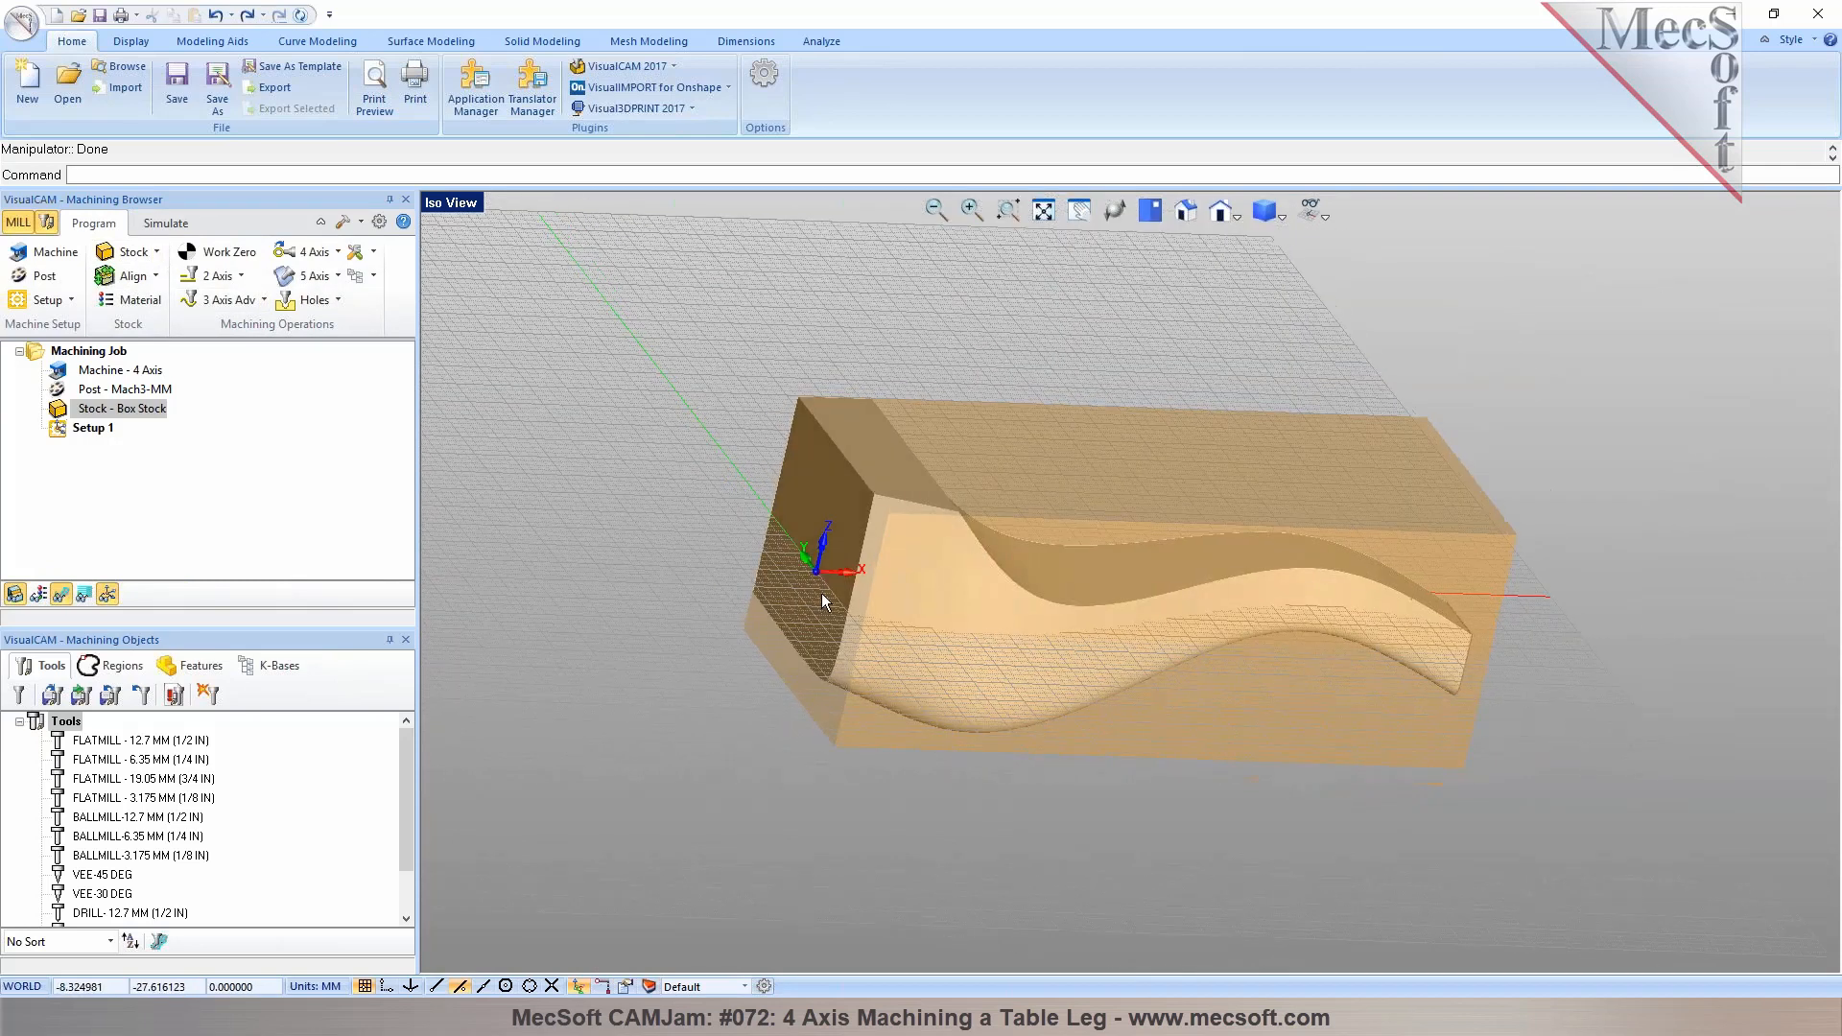
Review the 4-axis table machine setup with rotary axis +X, then reorient the isometric view of the stock and leg
{"action": "left_click", "coordinate": [48, 252]}
{"action": "left_click", "coordinate": [131, 515]}
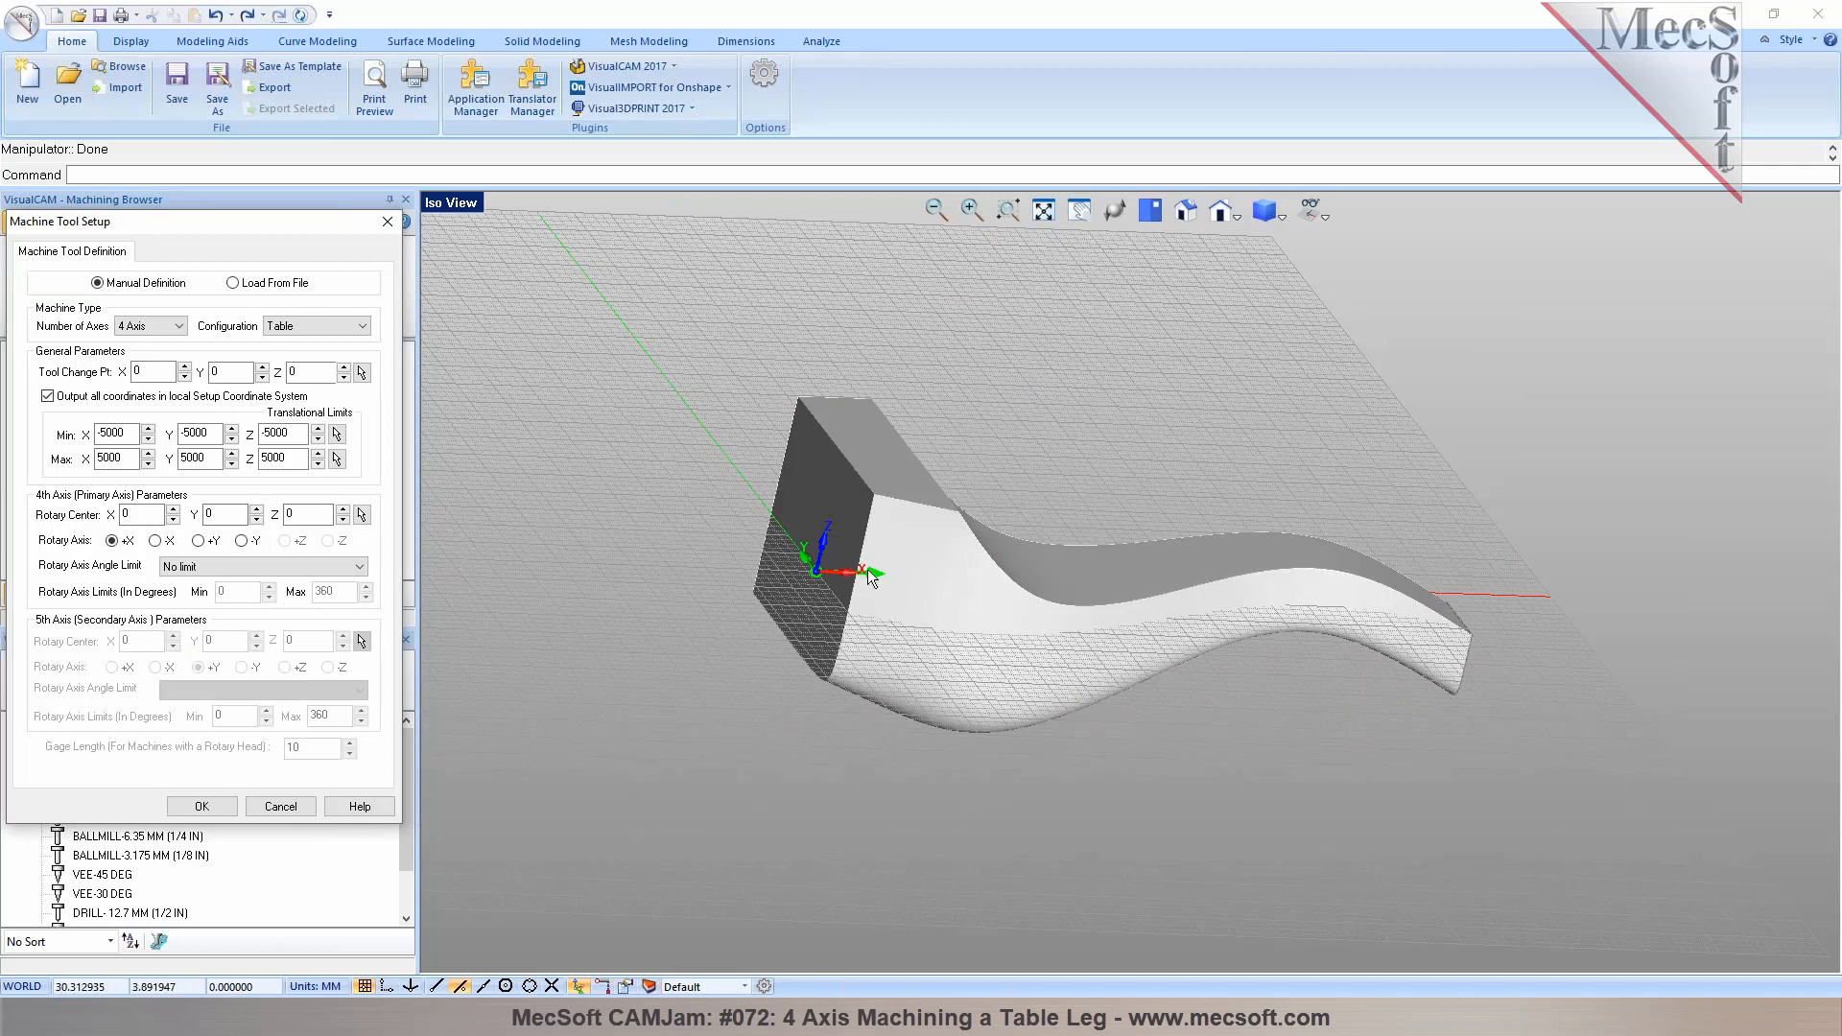
{"action": "left_click", "coordinate": [220, 808]}
{"action": "middle_click_drag", "start_coordinate": [1176, 340], "coordinate": [1089, 407]}
{"action": "right_click", "coordinate": [457, 208]}
{"action": "left_click", "coordinate": [510, 439]}
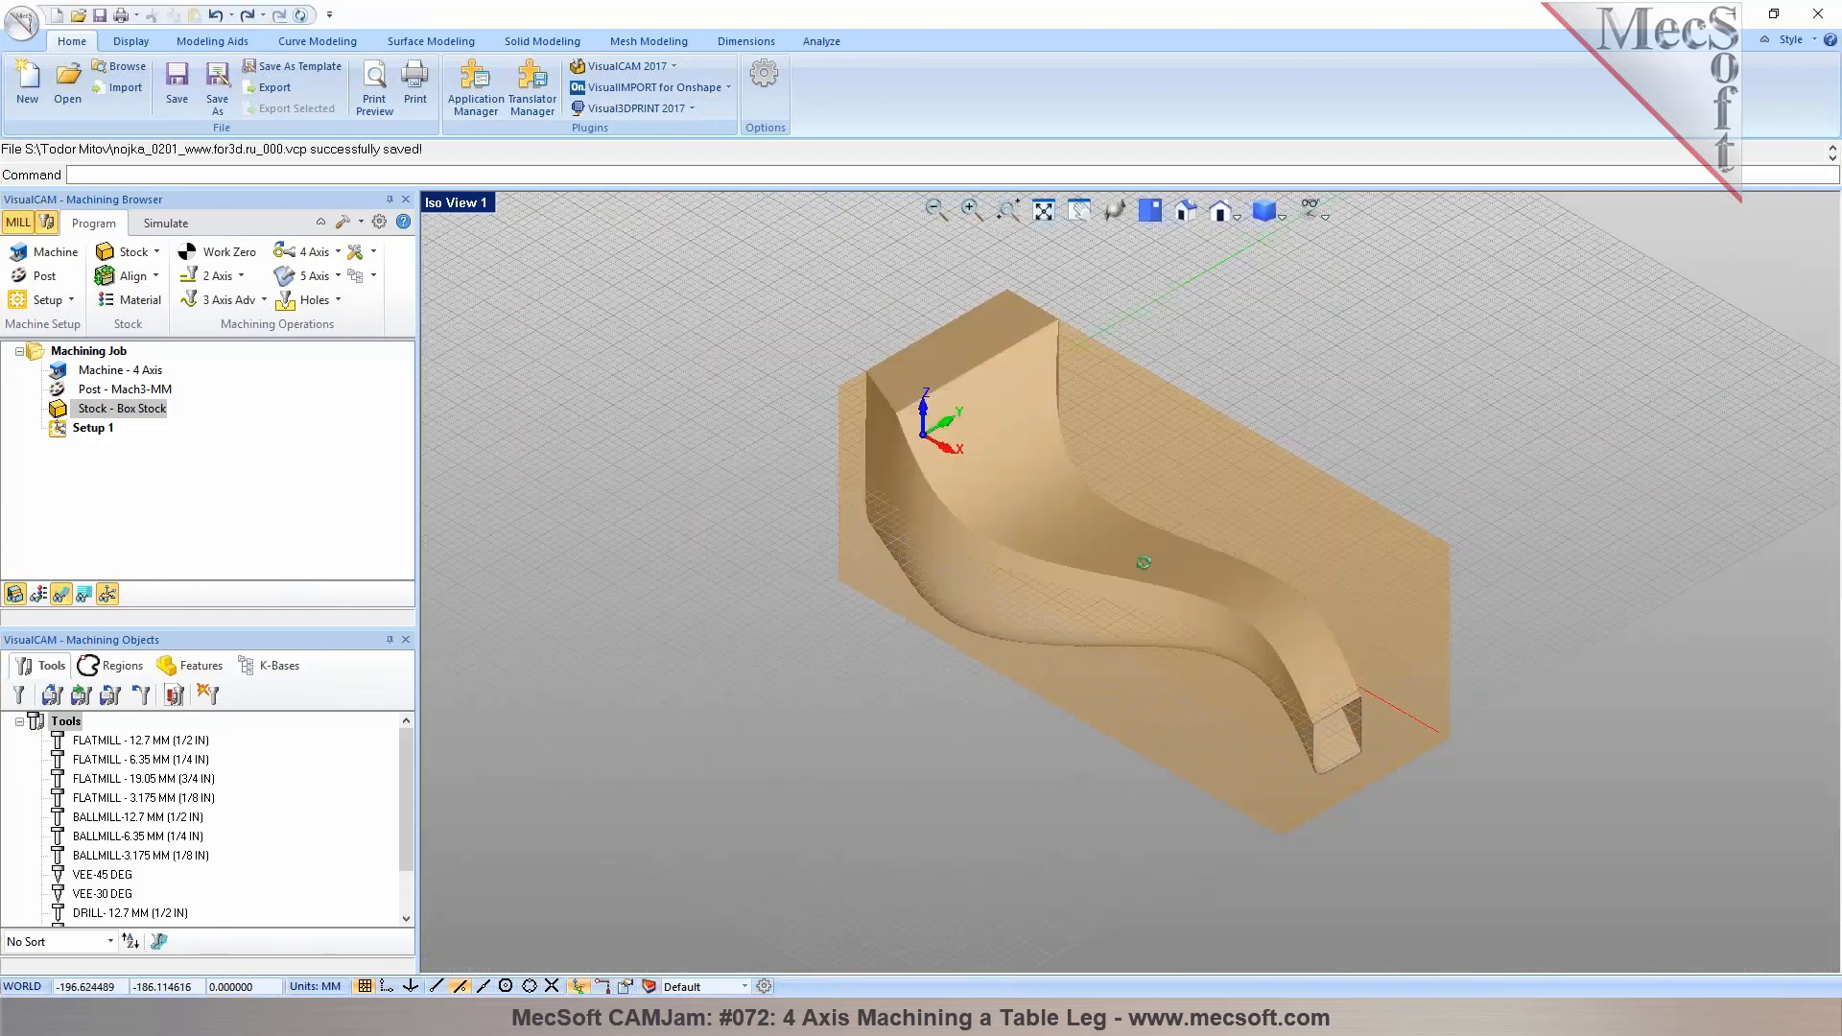
Start a Horizontal Roughing operation and review its tool, feeds and speeds, and clearance plane settings
{"action": "left_click", "coordinate": [255, 303]}
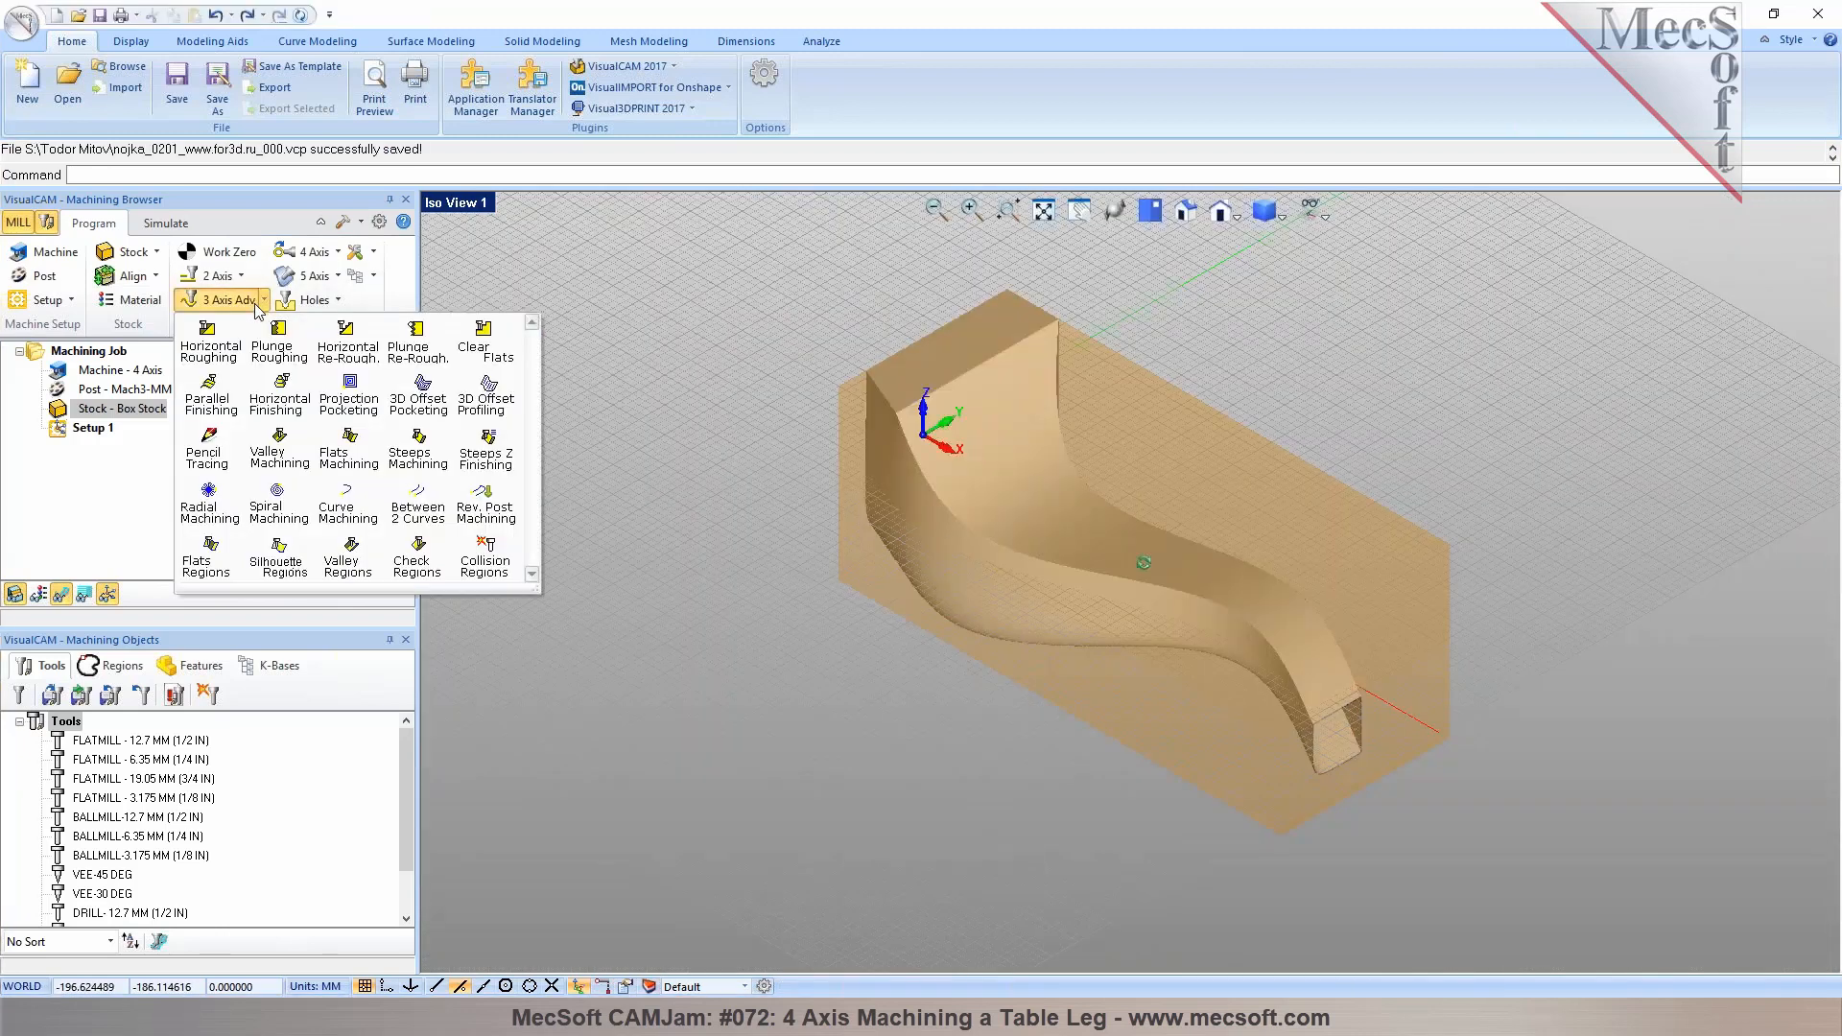
{"action": "left_click", "coordinate": [211, 352]}
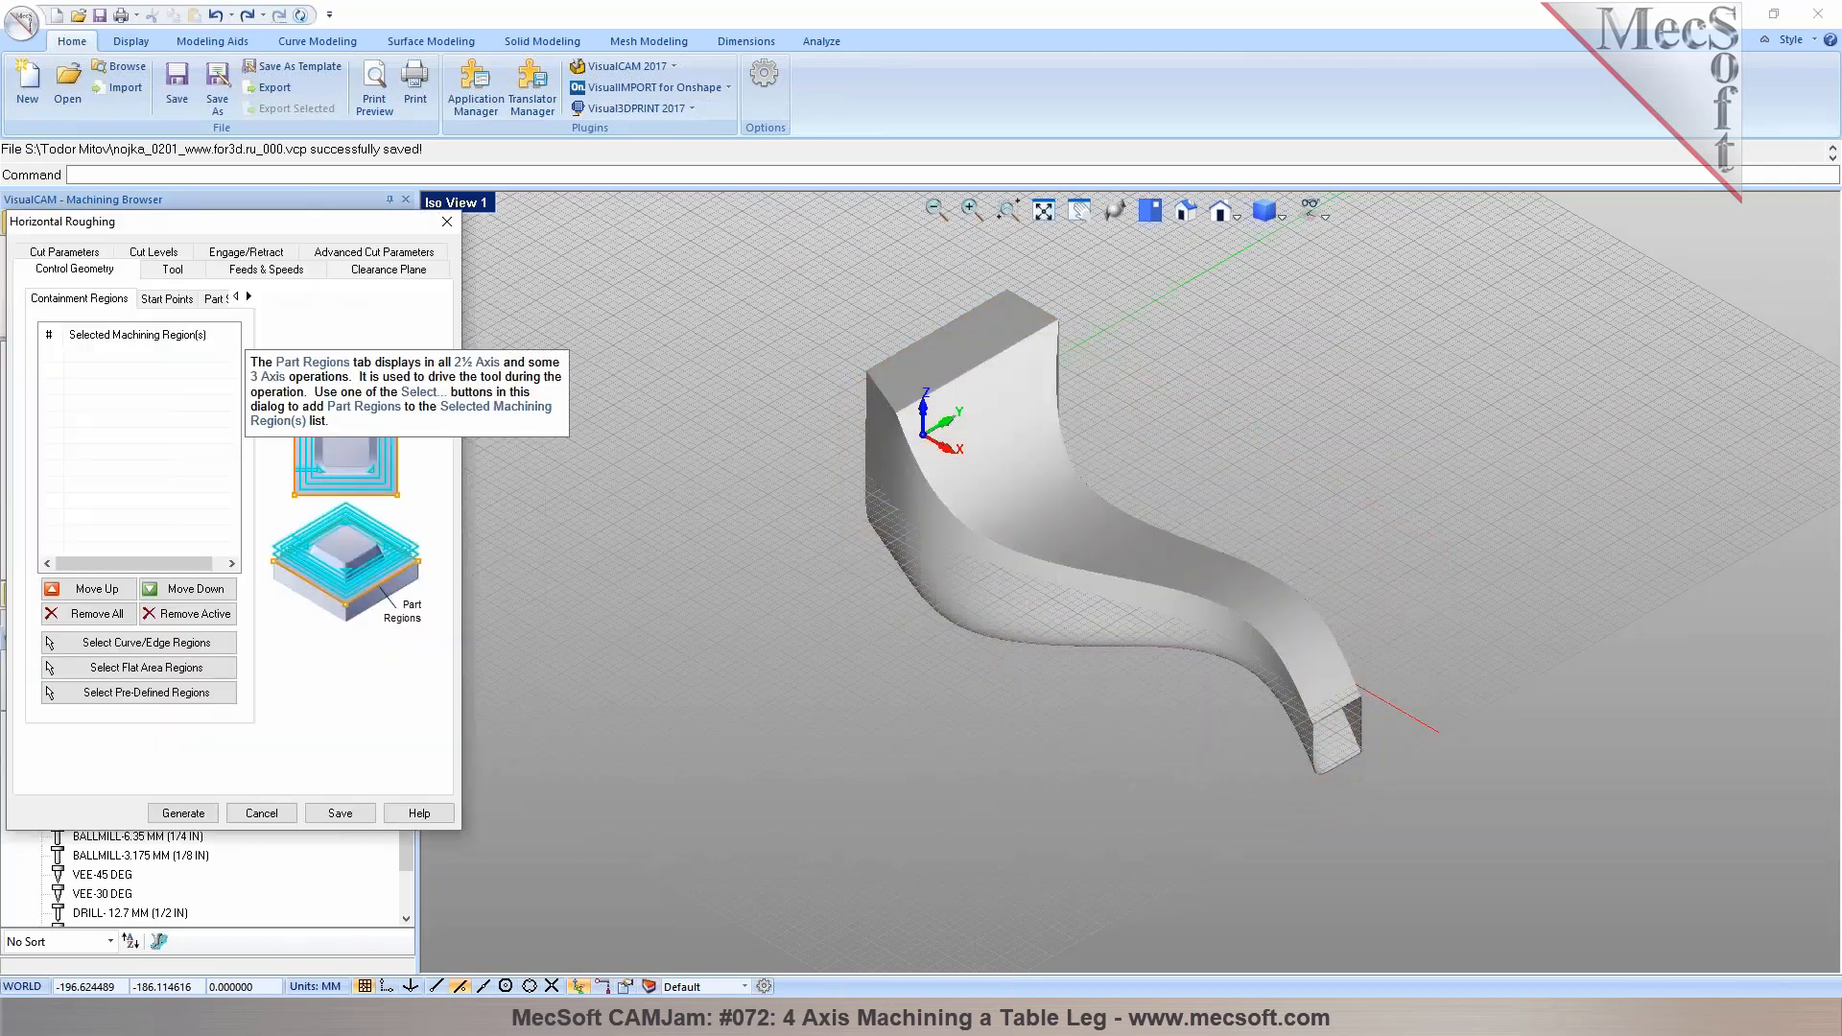
{"action": "left_click", "coordinate": [170, 270]}
{"action": "mouse_move", "coordinate": [93, 329]}
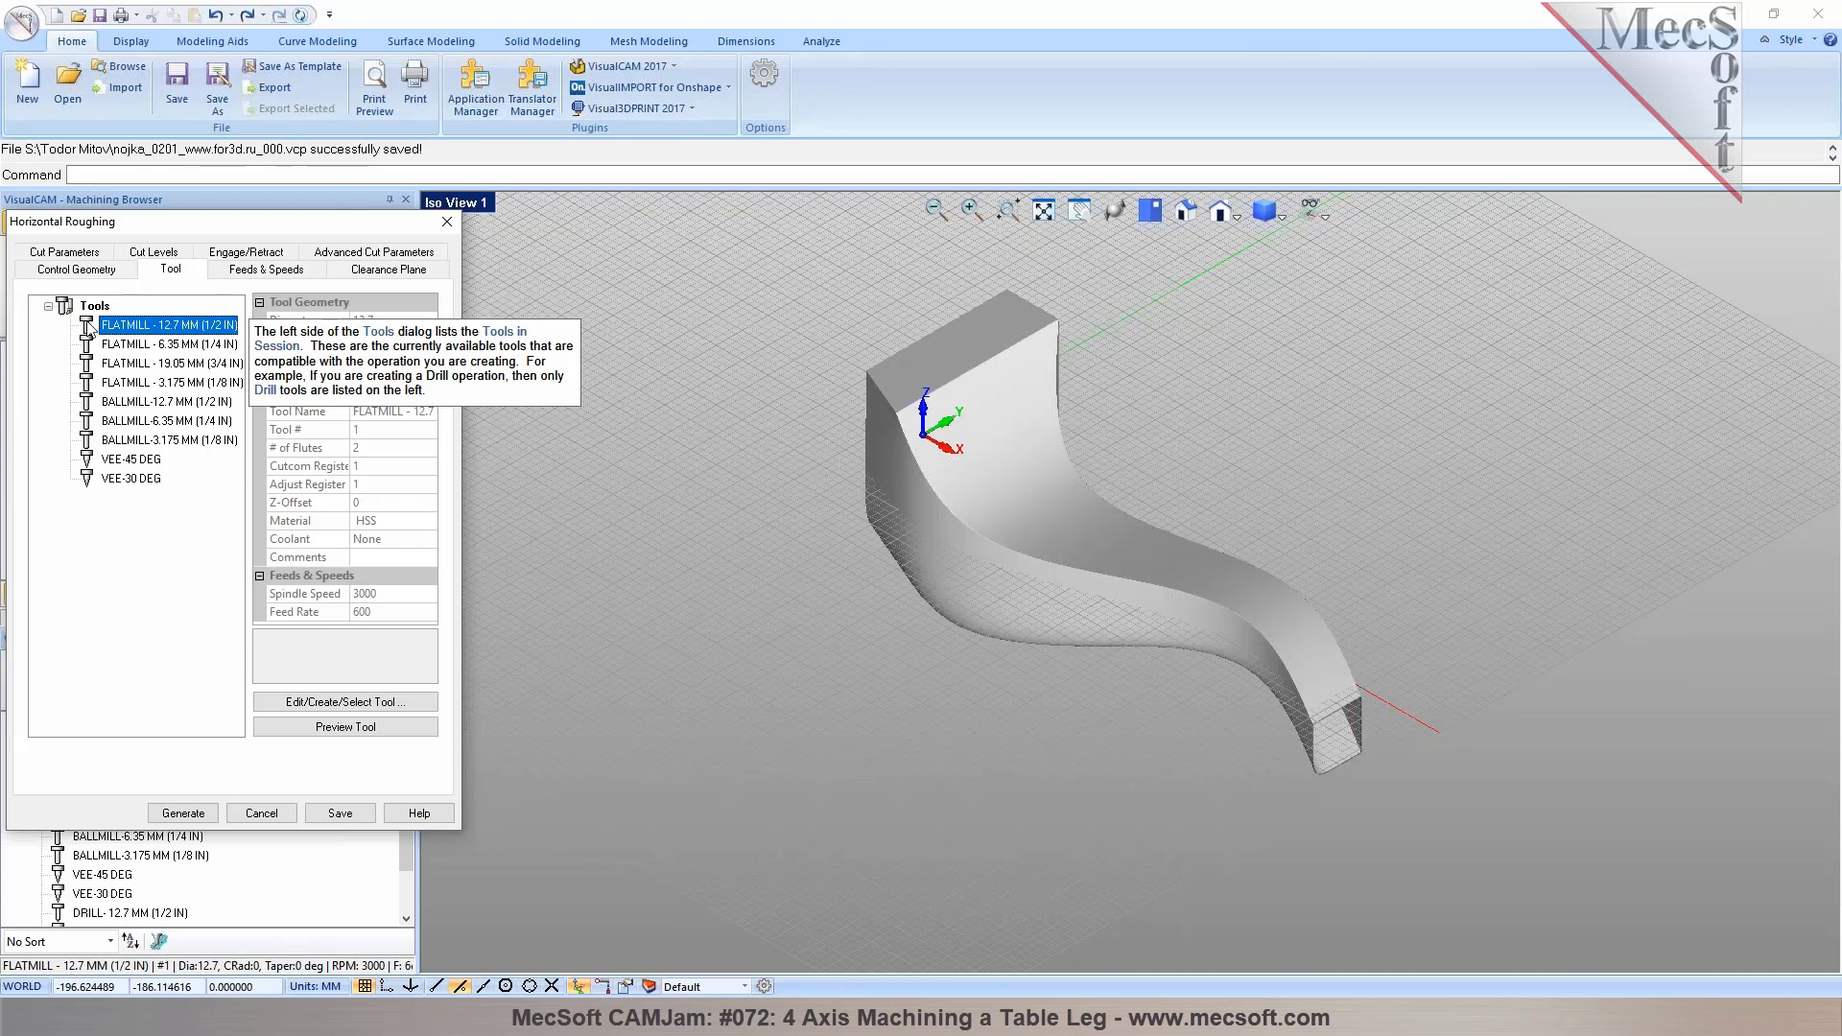
{"action": "left_click", "coordinate": [241, 272]}
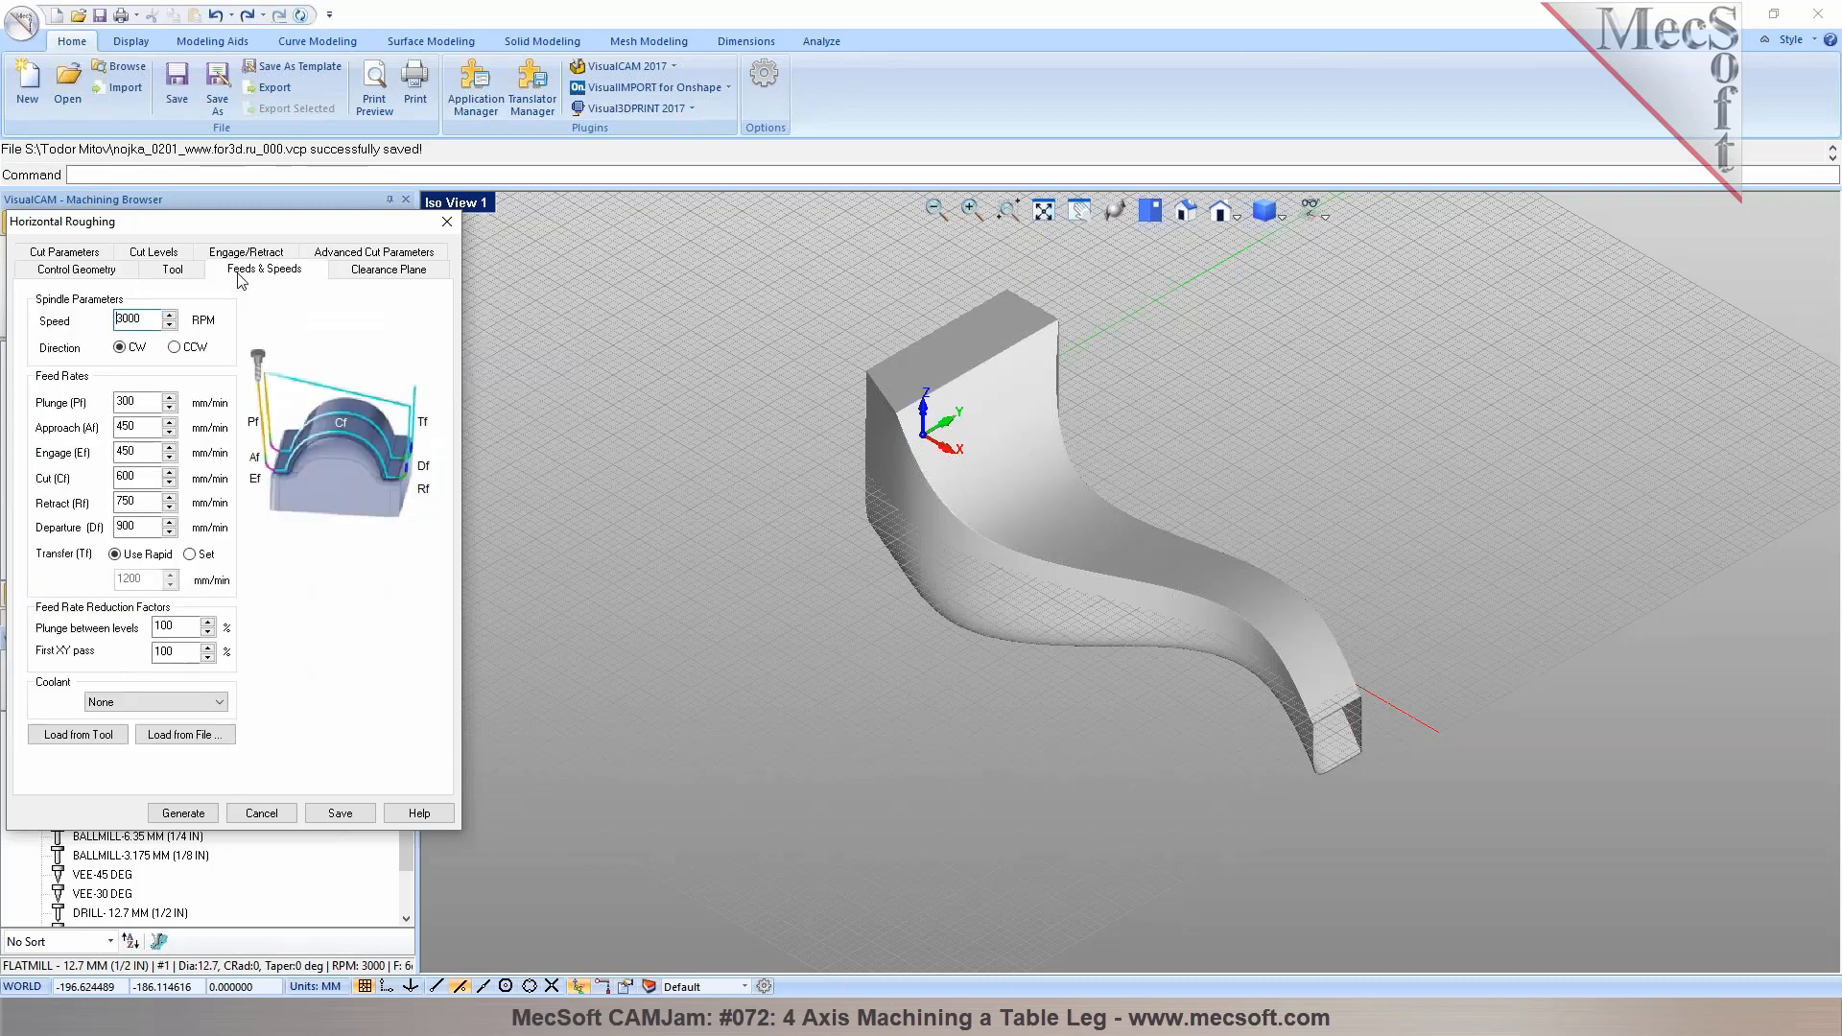
{"action": "left_click", "coordinate": [375, 272]}
{"action": "middle_click_drag", "start_coordinate": [1218, 674], "coordinate": [1168, 625]}
Set Intol and Outol to 0.05, Stock to 0.5, and the stepover to 40% of tool diameter
{"action": "left_click", "coordinate": [79, 253]}
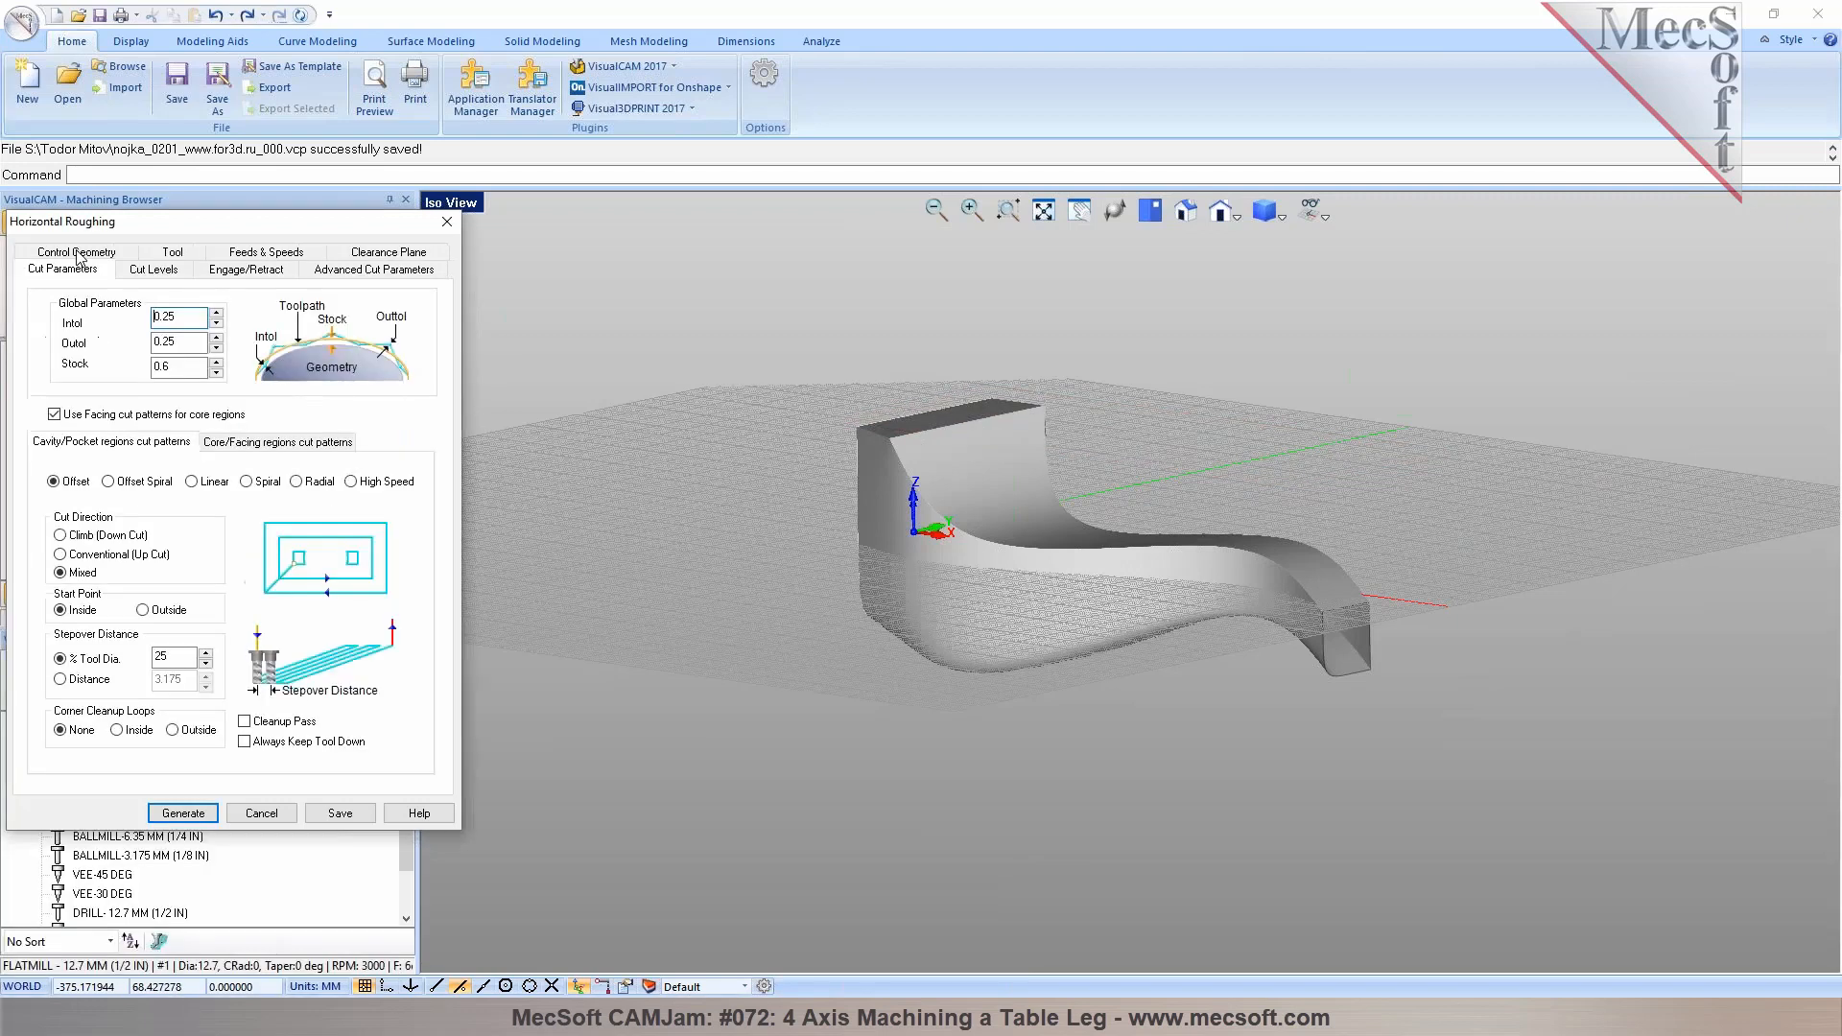
{"action": "left_click_drag", "start_coordinate": [165, 321], "coordinate": [176, 320]}
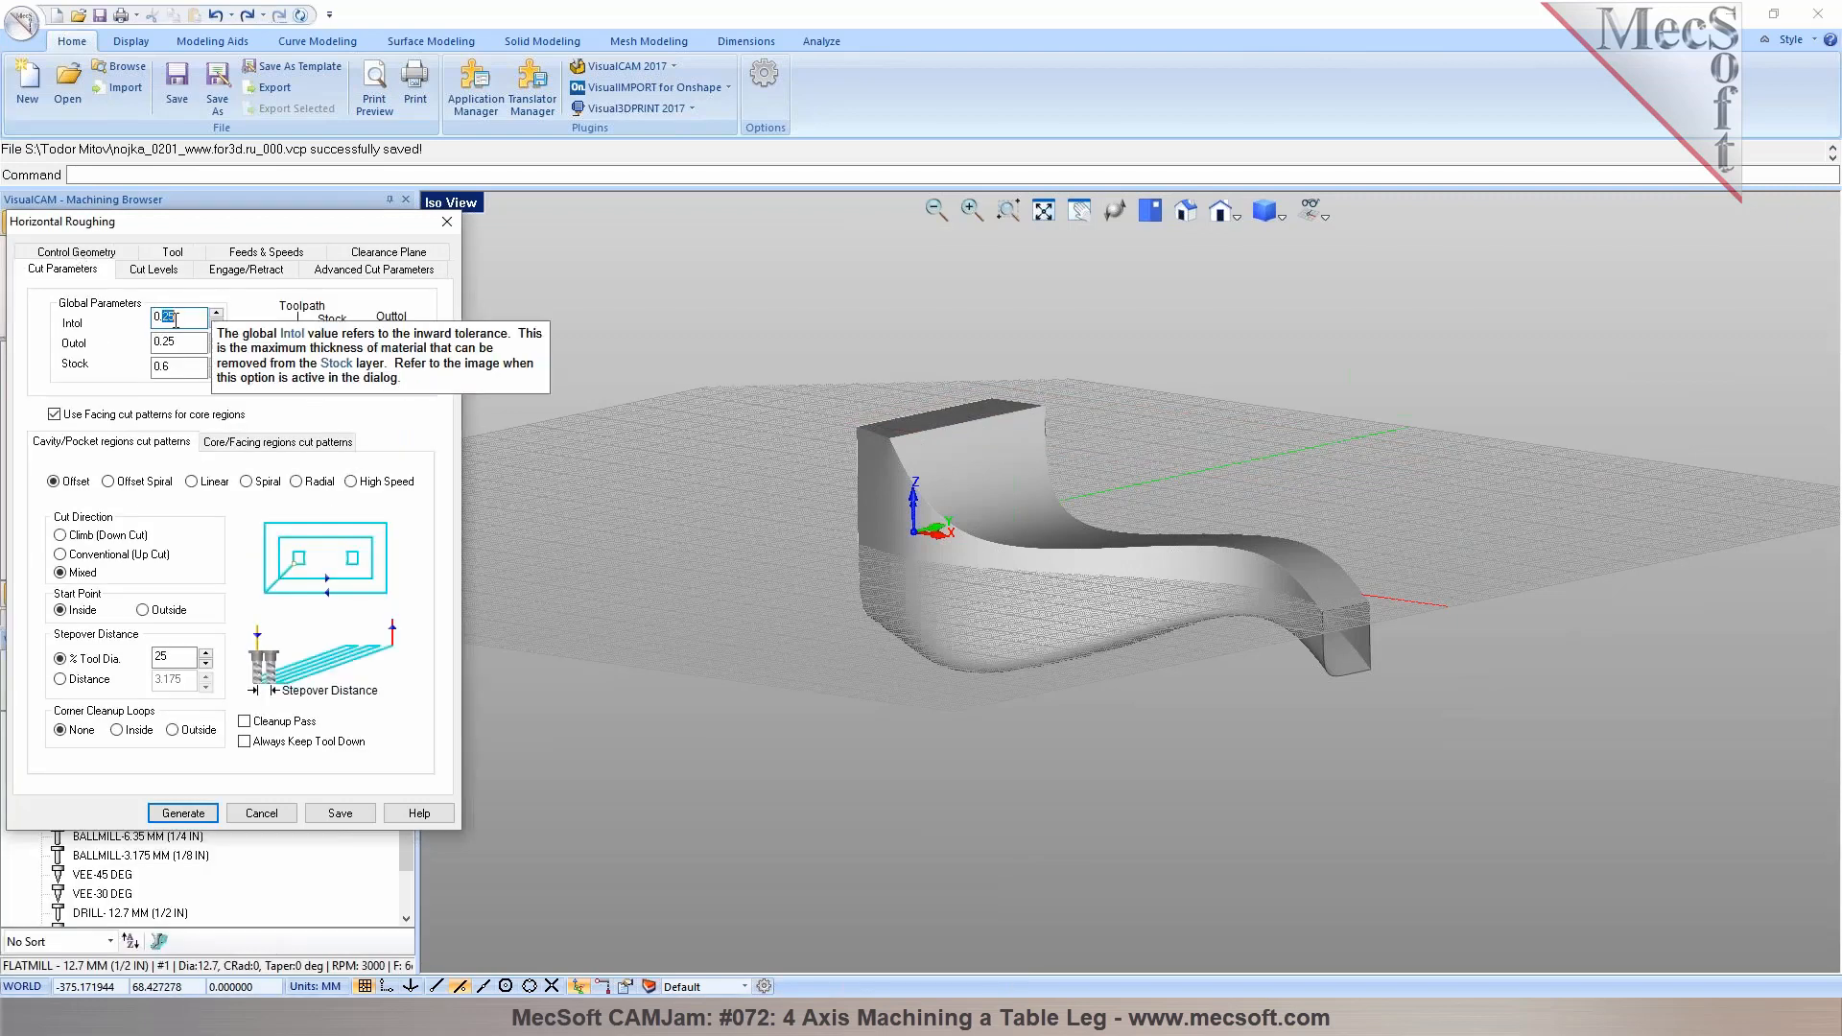
{"action": "type", "text": "05"}
{"action": "key", "text": "Tab"}
{"action": "type", "text": "0"}
{"action": "left_click_drag", "start_coordinate": [165, 370], "coordinate": [169, 372]}
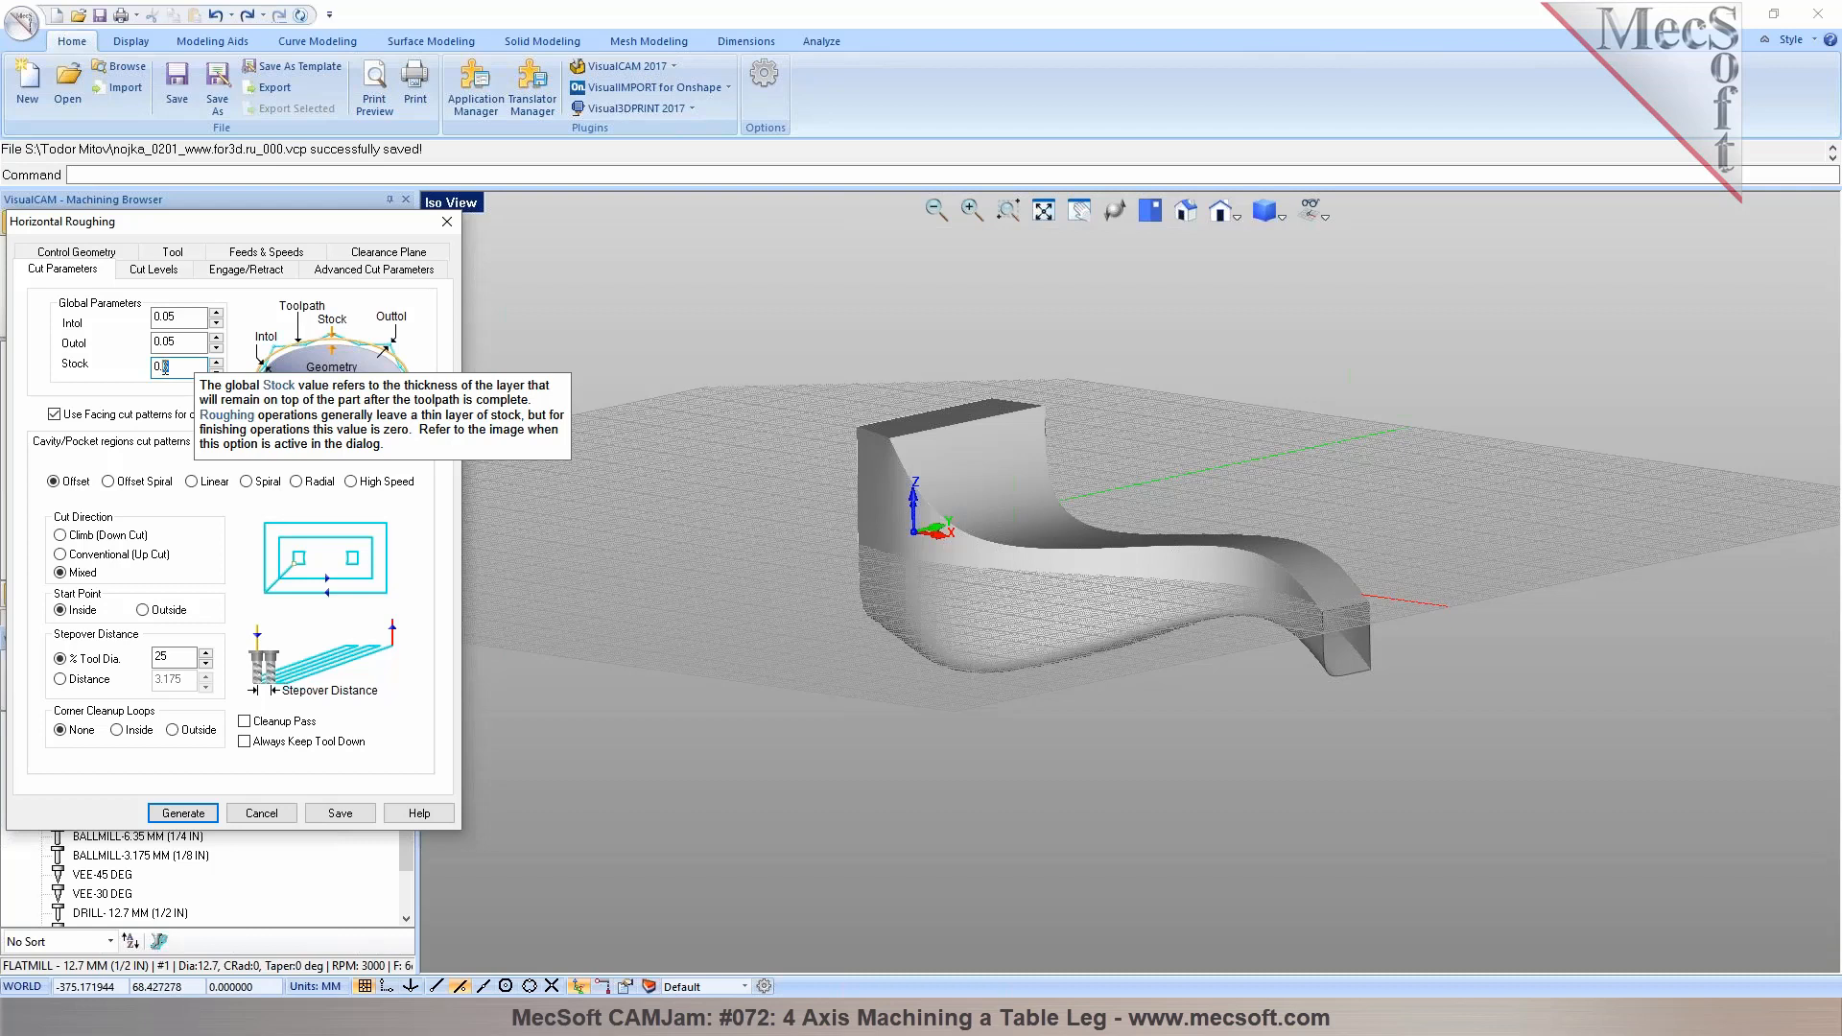
{"action": "type", "text": "5"}
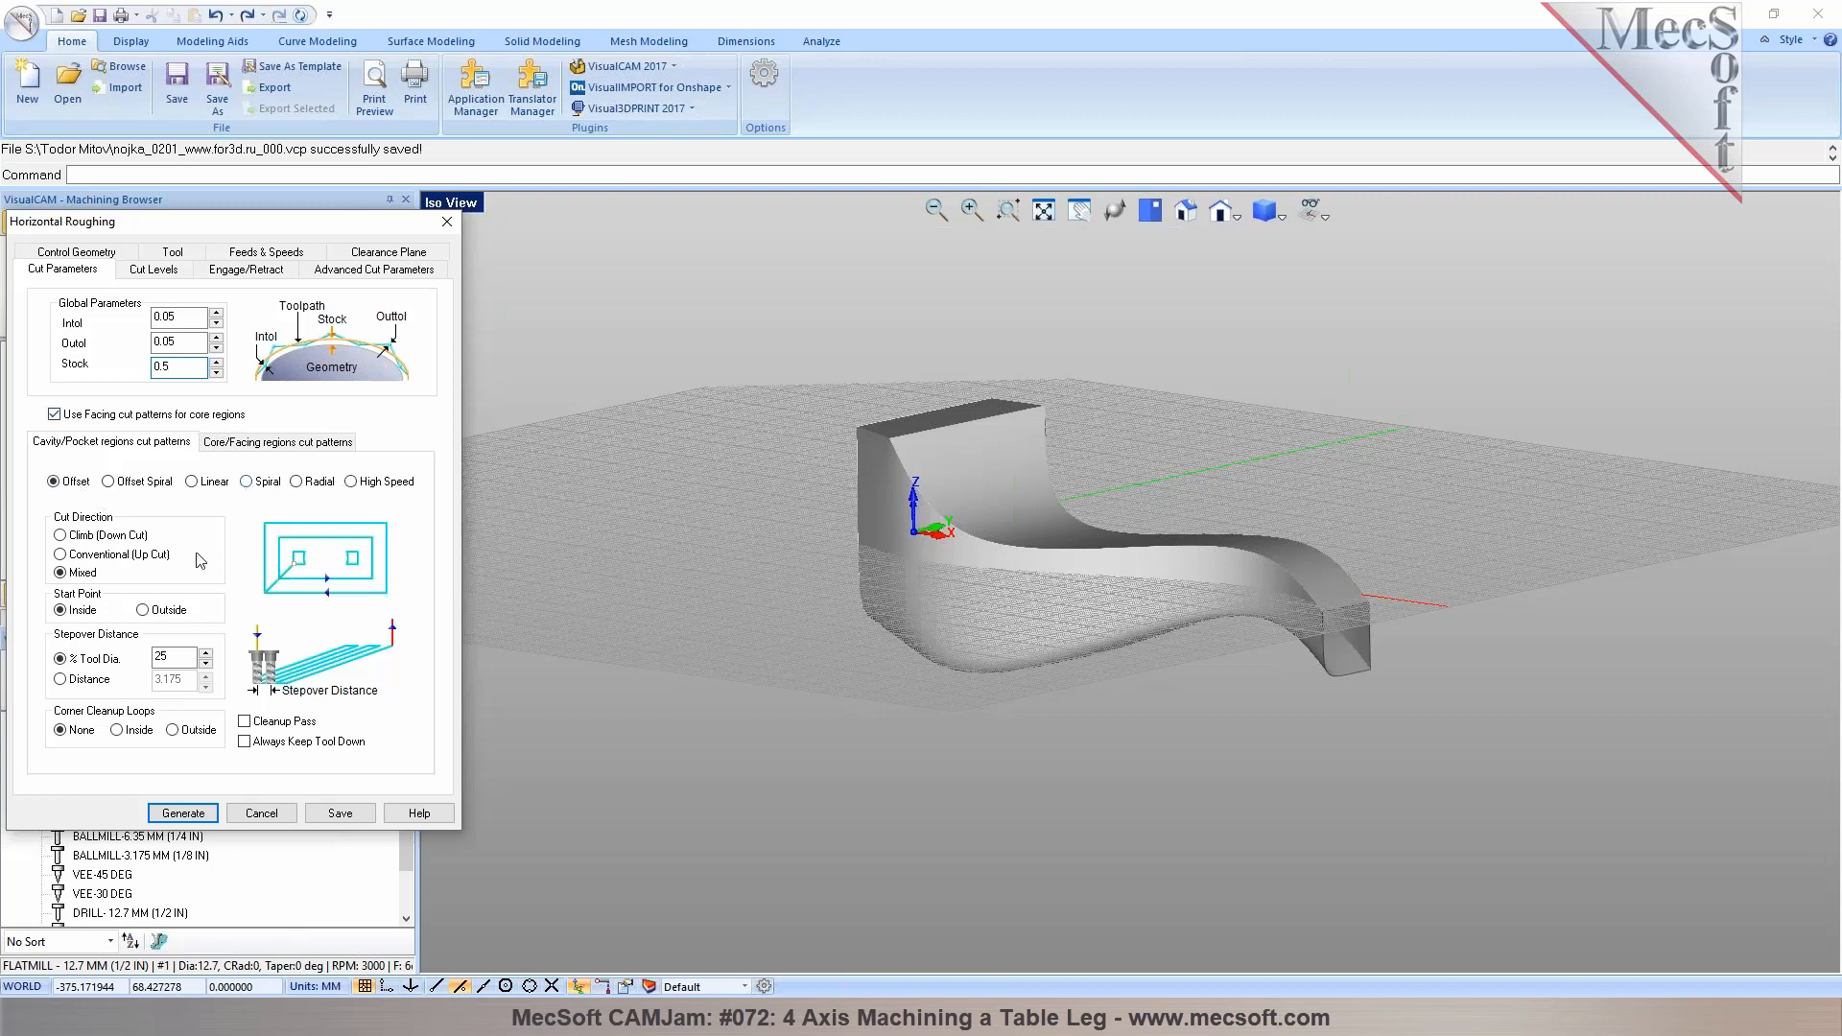
{"action": "double_click", "coordinate": [160, 656]}
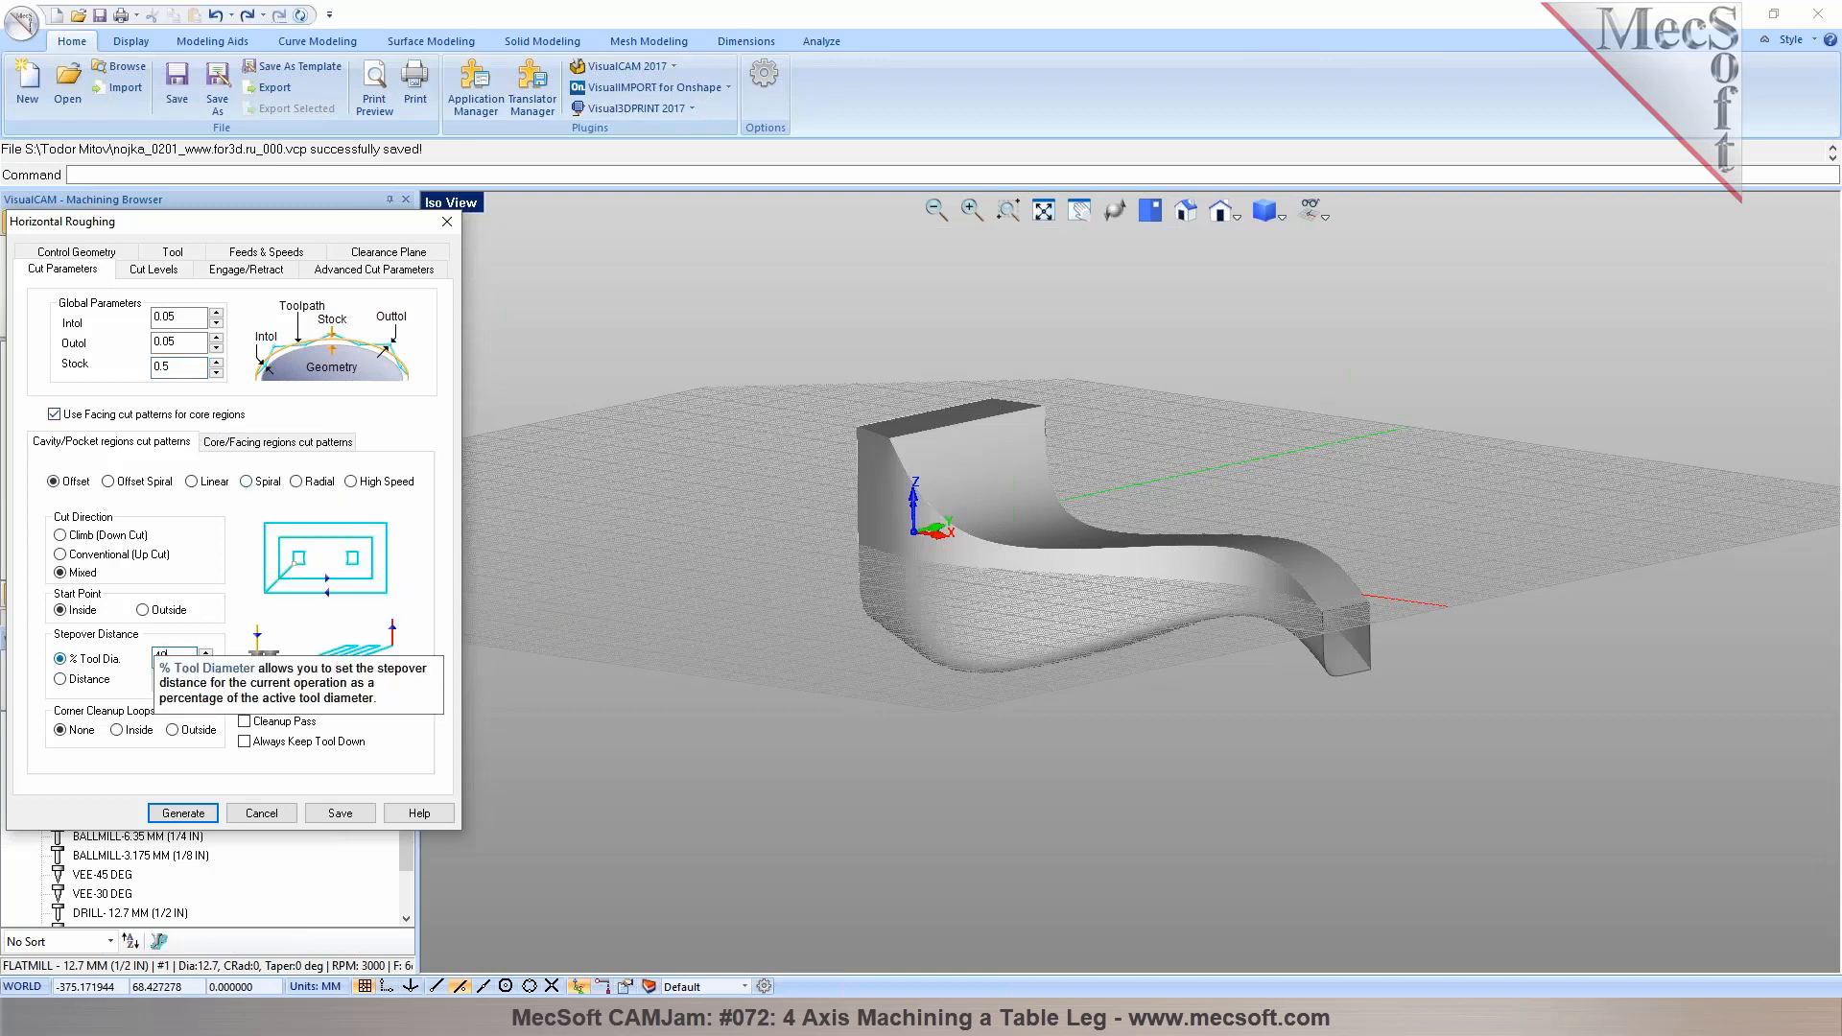
Enable the Bottom cut level and try values 0, -2 and -3.6 while checking the cut plane against the leg
{"action": "left_click", "coordinate": [153, 272]}
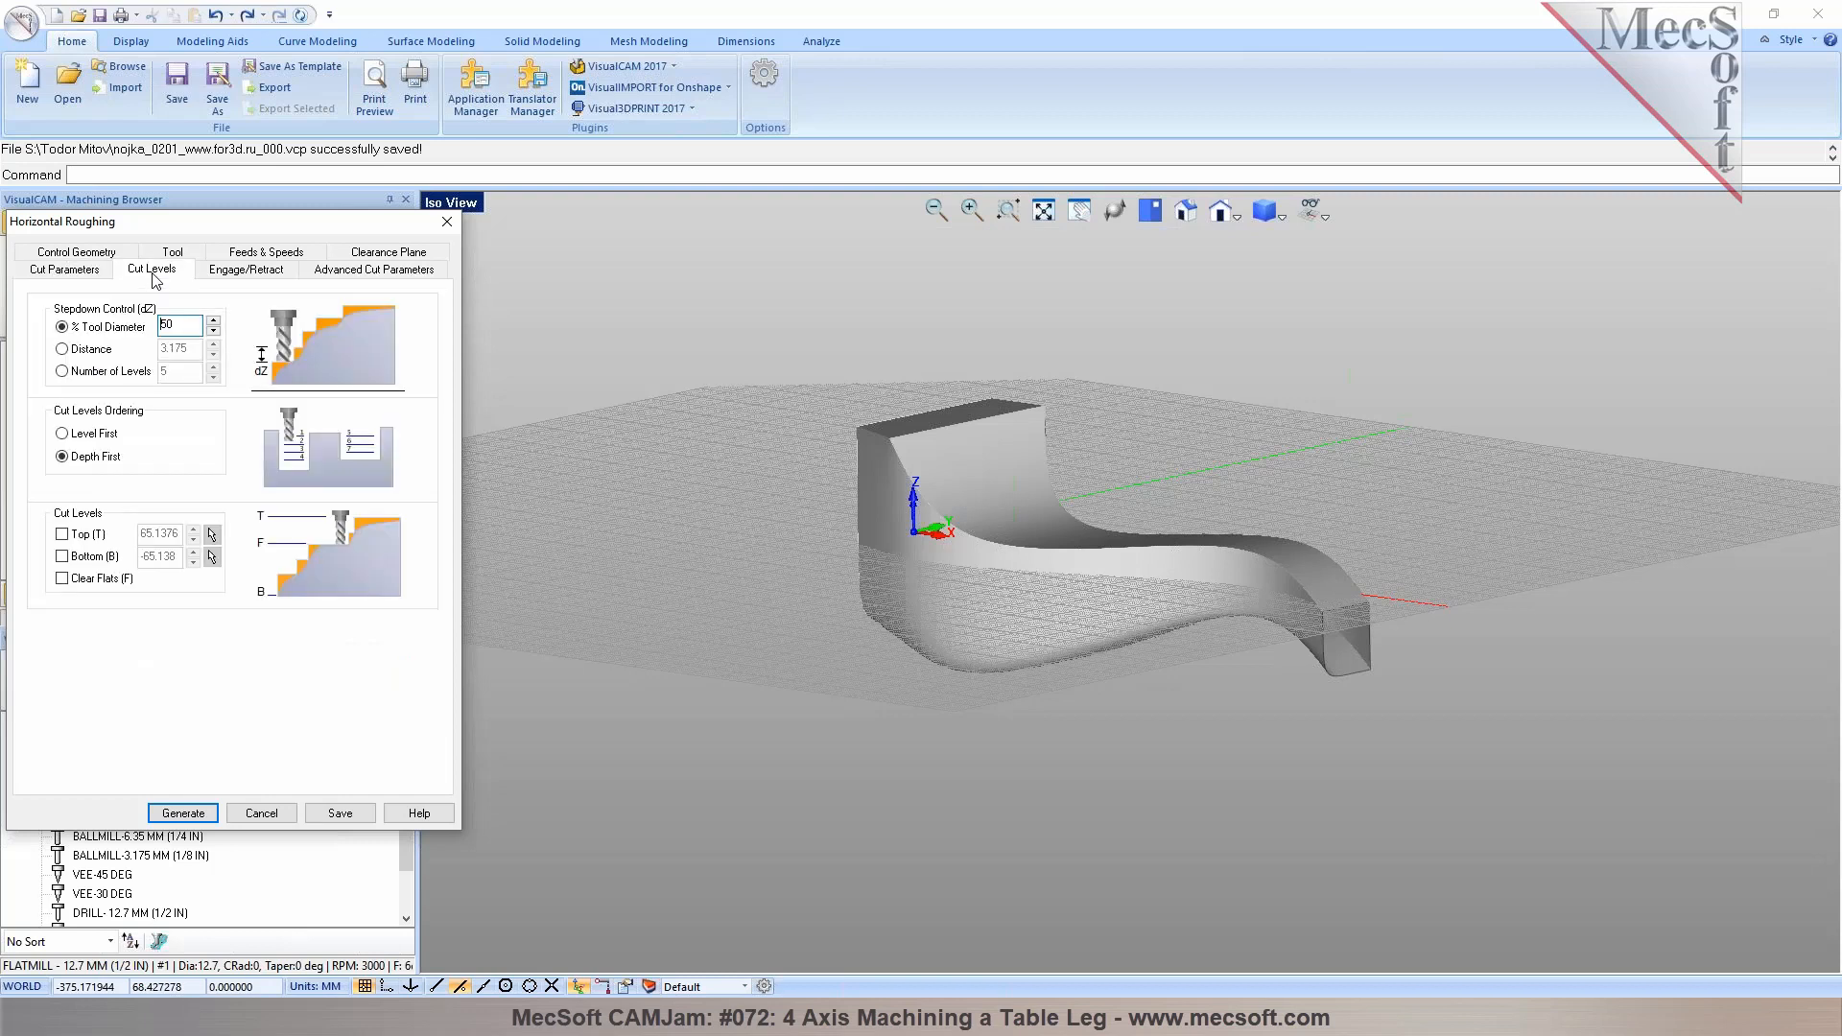
{"action": "left_click", "coordinate": [63, 557]}
{"action": "double_click", "coordinate": [161, 556]}
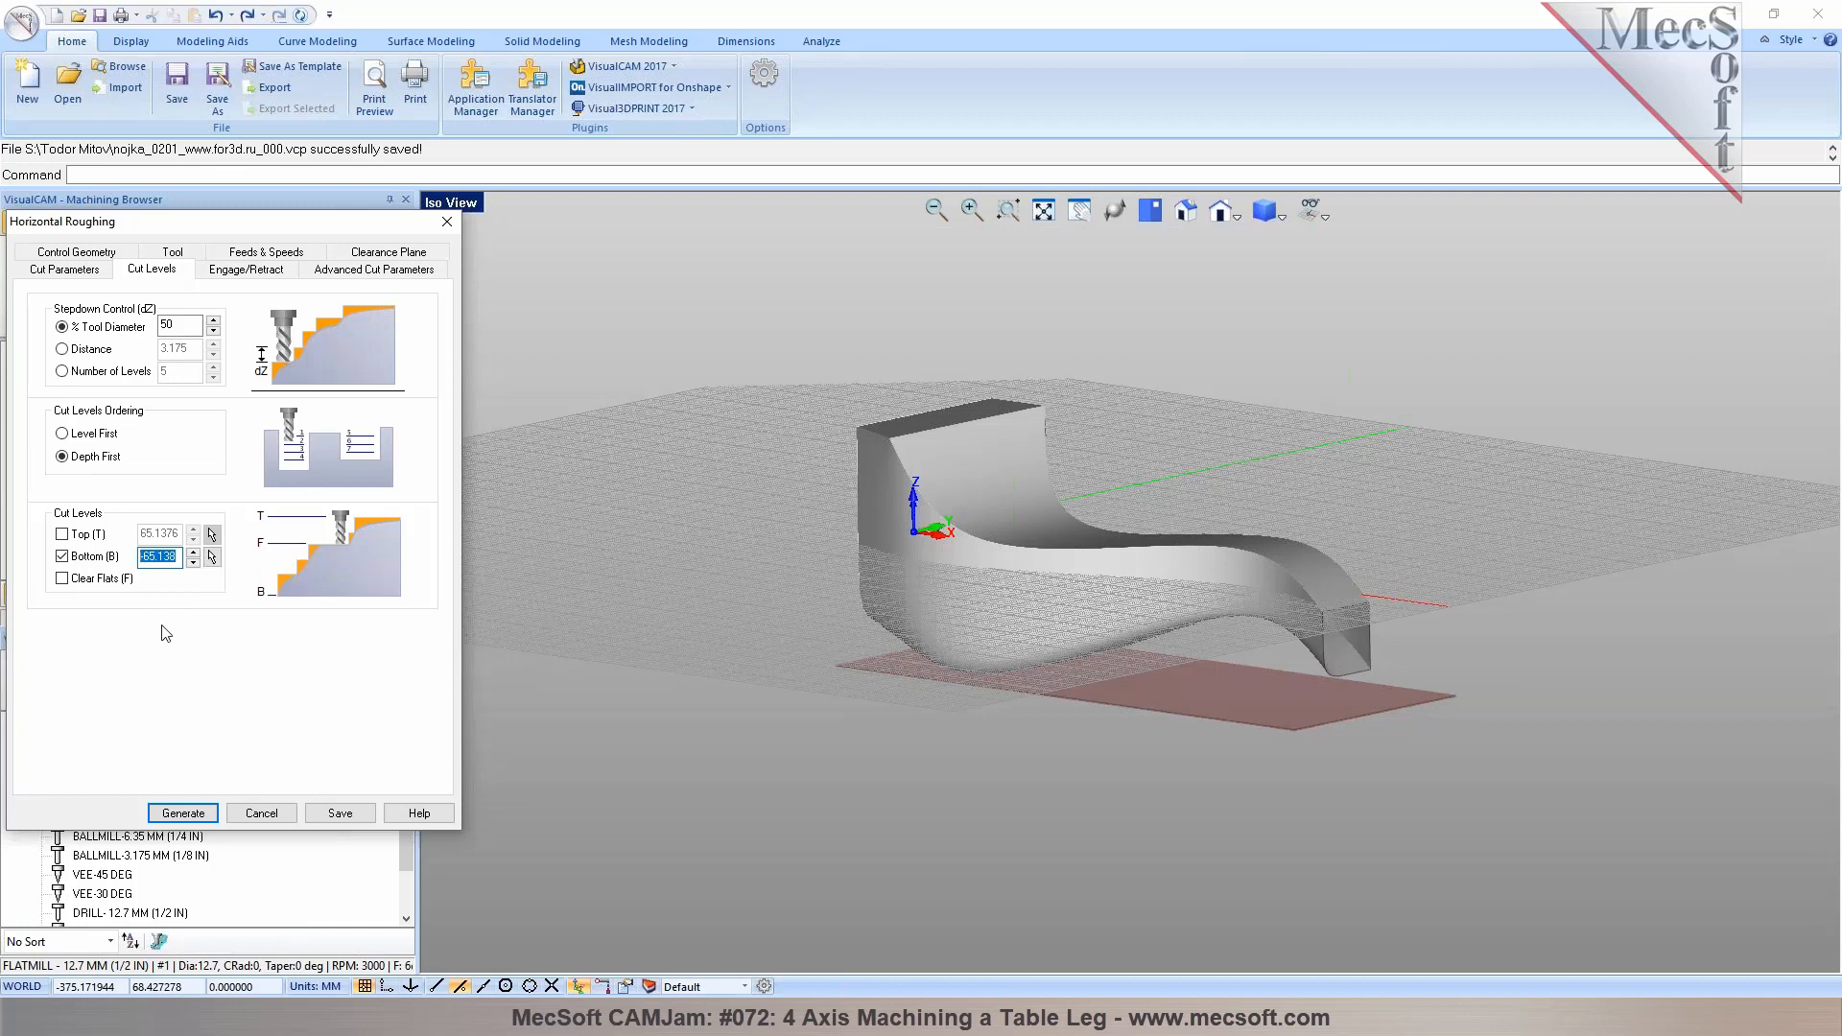
{"action": "type", "text": "0"}
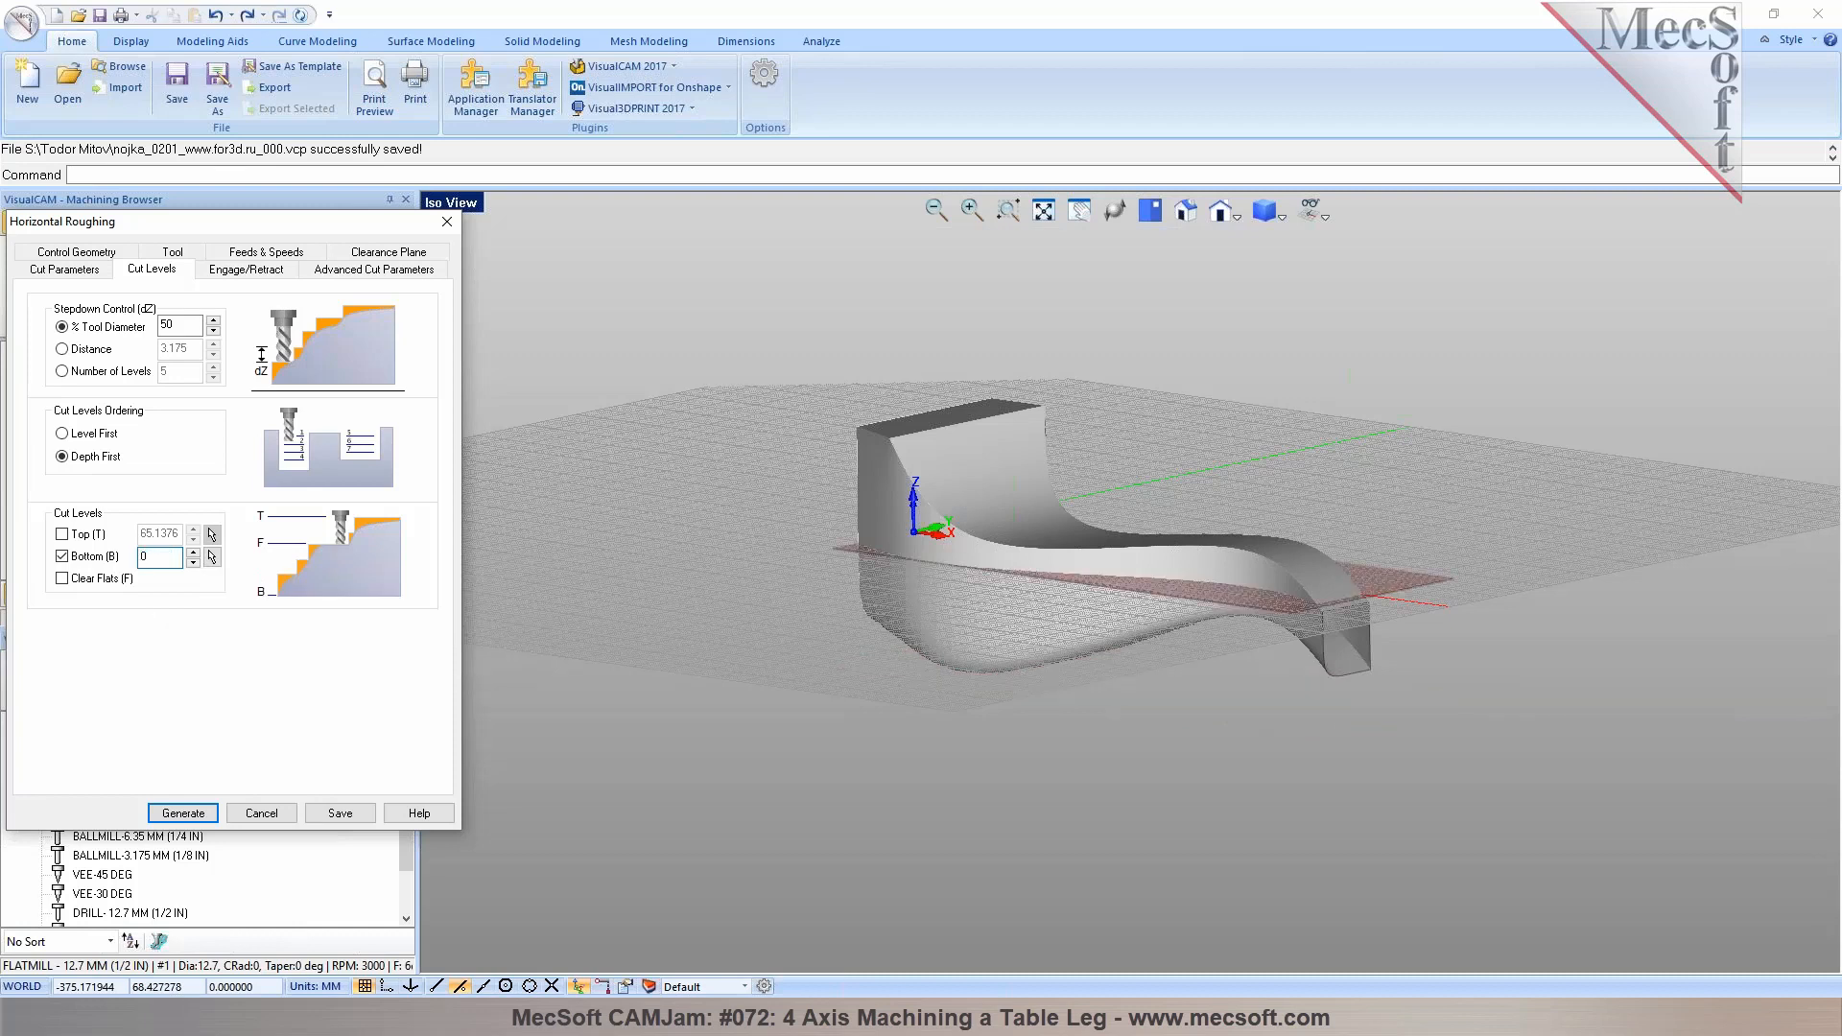
{"action": "middle_click_drag", "start_coordinate": [1165, 547], "coordinate": [1190, 516]}
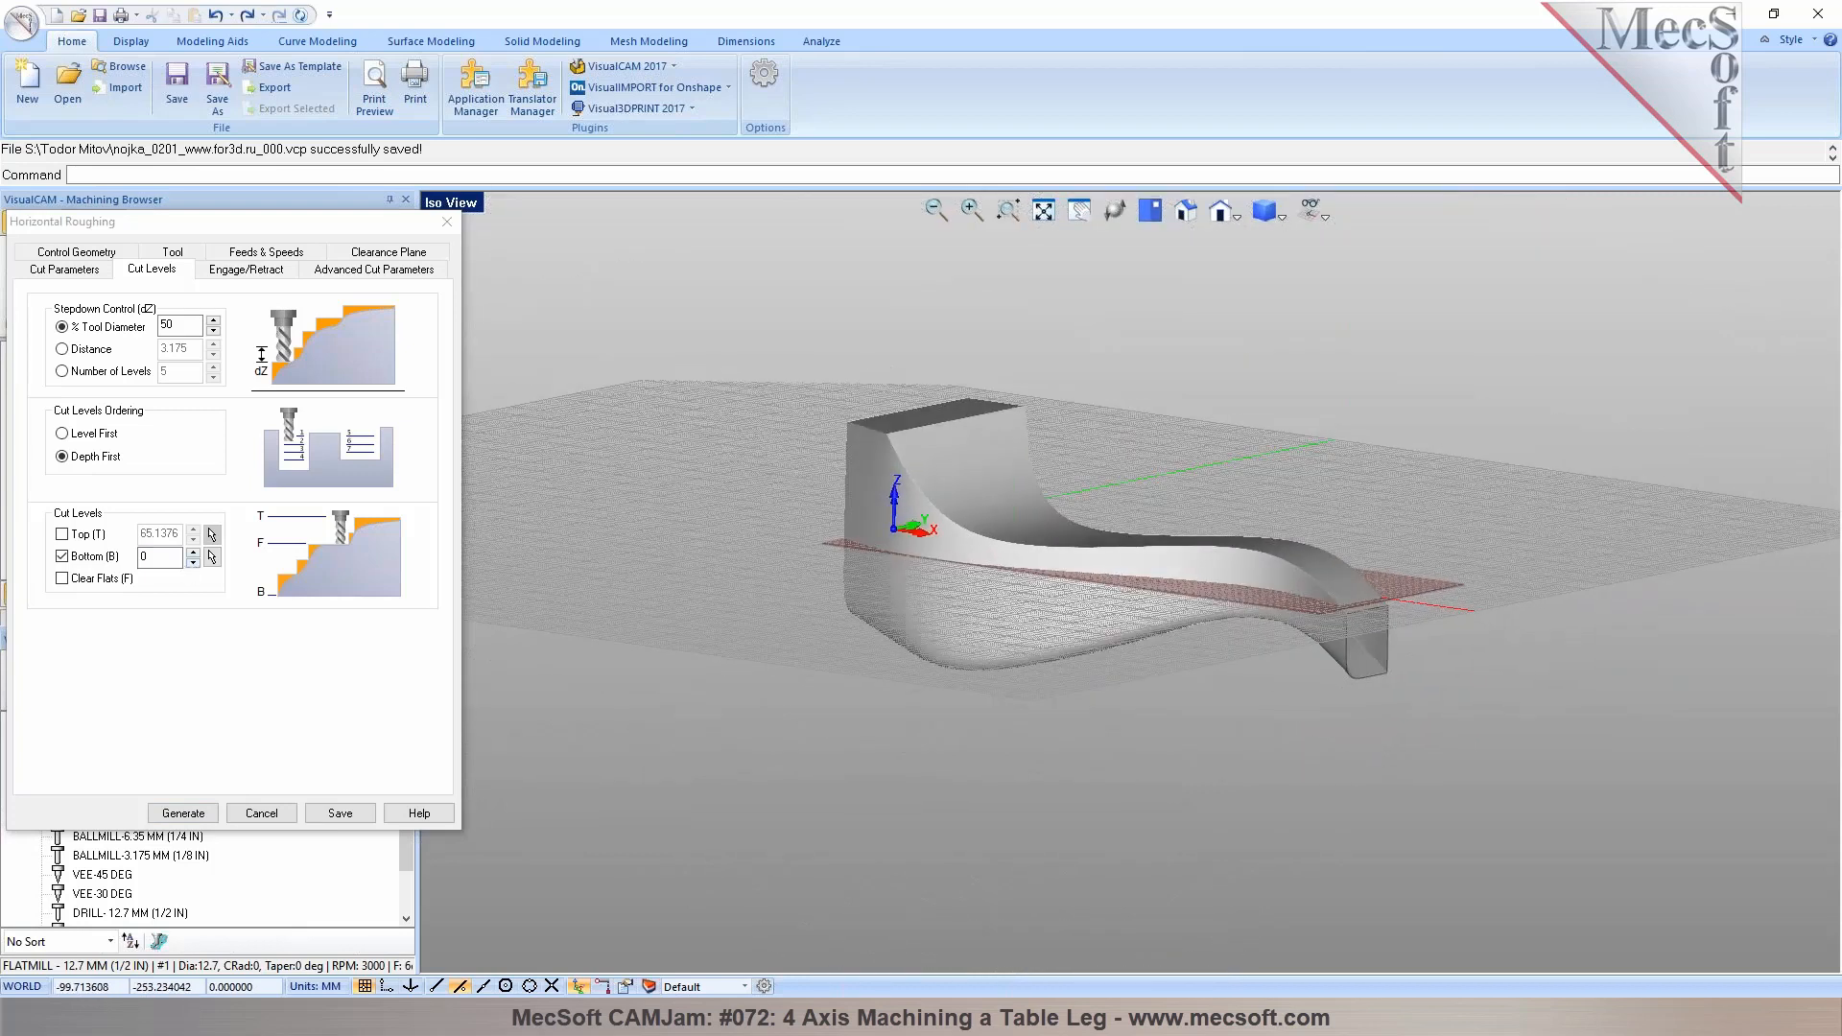
{"action": "double_click", "coordinate": [148, 556]}
{"action": "type", "text": "-2"}
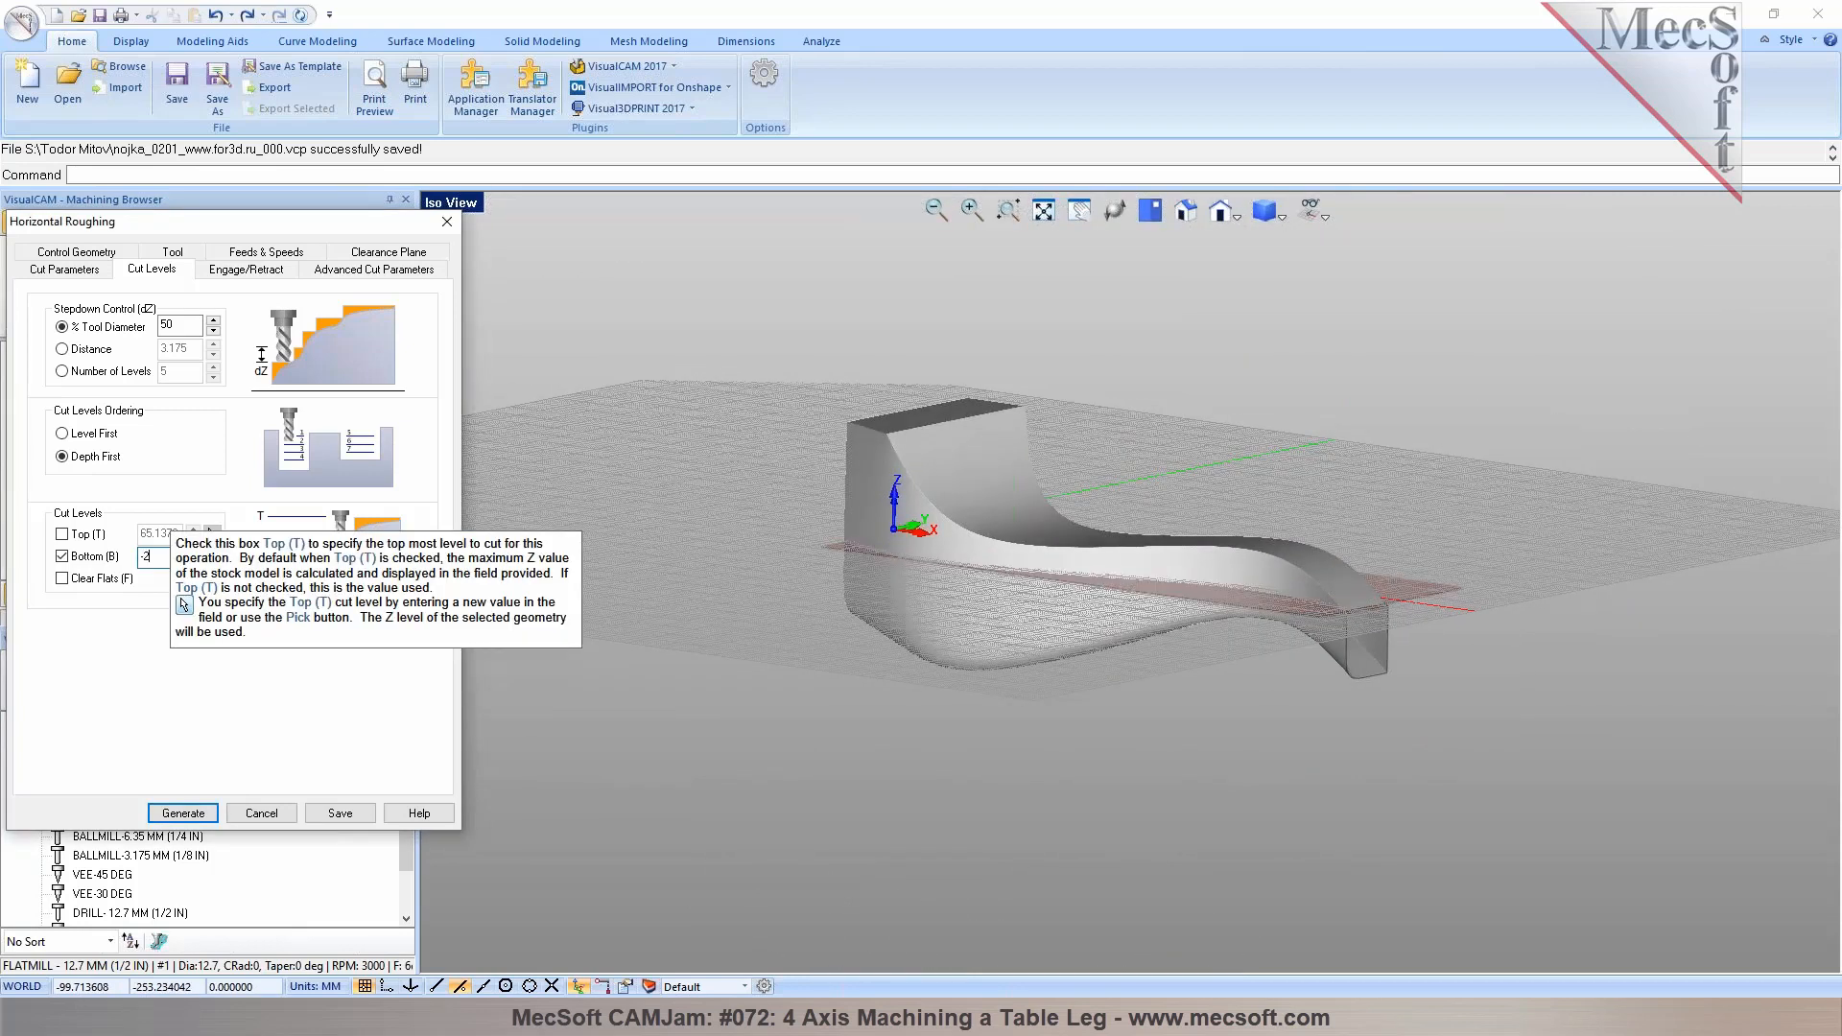
{"action": "middle_click_drag", "start_coordinate": [1185, 518], "coordinate": [1178, 581]}
{"action": "scroll", "coordinate": [1381, 616], "scroll_direction": "up", "scroll_amount": 5}
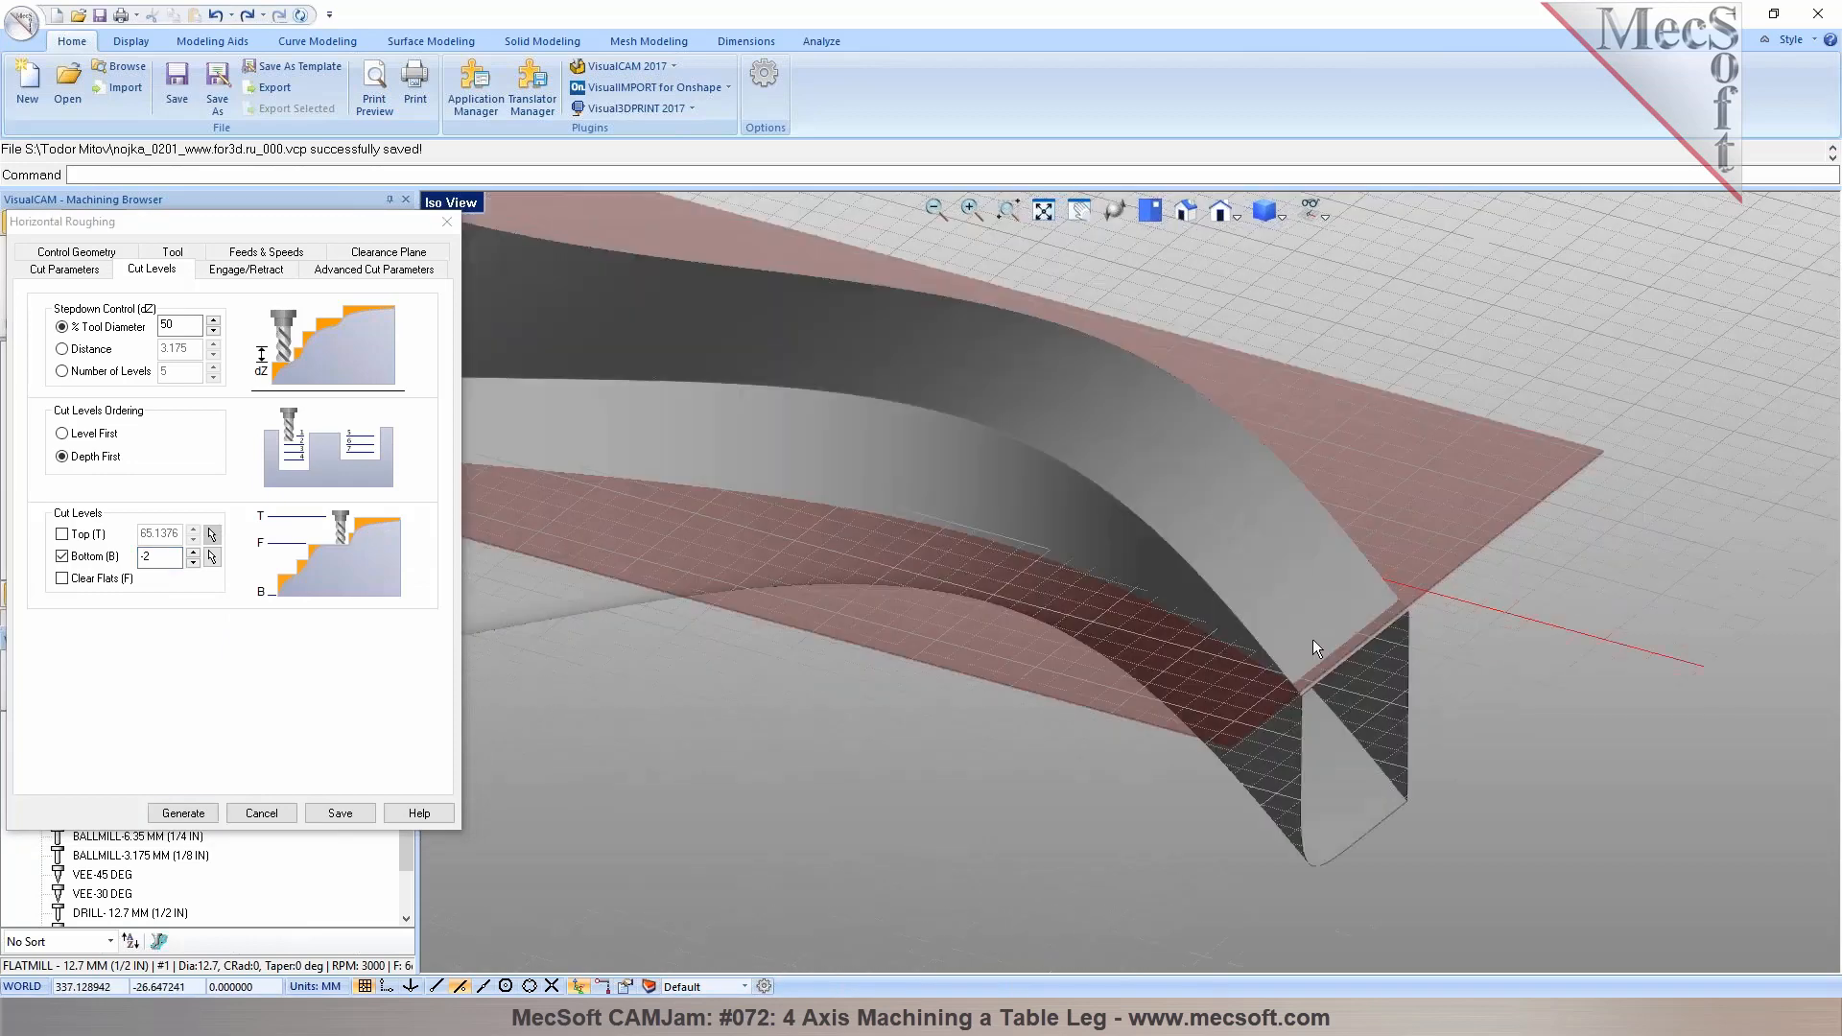
{"action": "scroll", "coordinate": [1312, 639], "scroll_direction": "down", "scroll_amount": 5}
{"action": "middle_click_drag", "start_coordinate": [1424, 624], "coordinate": [1199, 685]}
{"action": "left_click", "coordinate": [193, 564]}
{"action": "left_click", "coordinate": [193, 564]}
{"action": "left_click", "coordinate": [193, 564]}
{"action": "left_click", "coordinate": [192, 564]}
{"action": "scroll", "coordinate": [1125, 626], "scroll_direction": "up", "scroll_amount": 10}
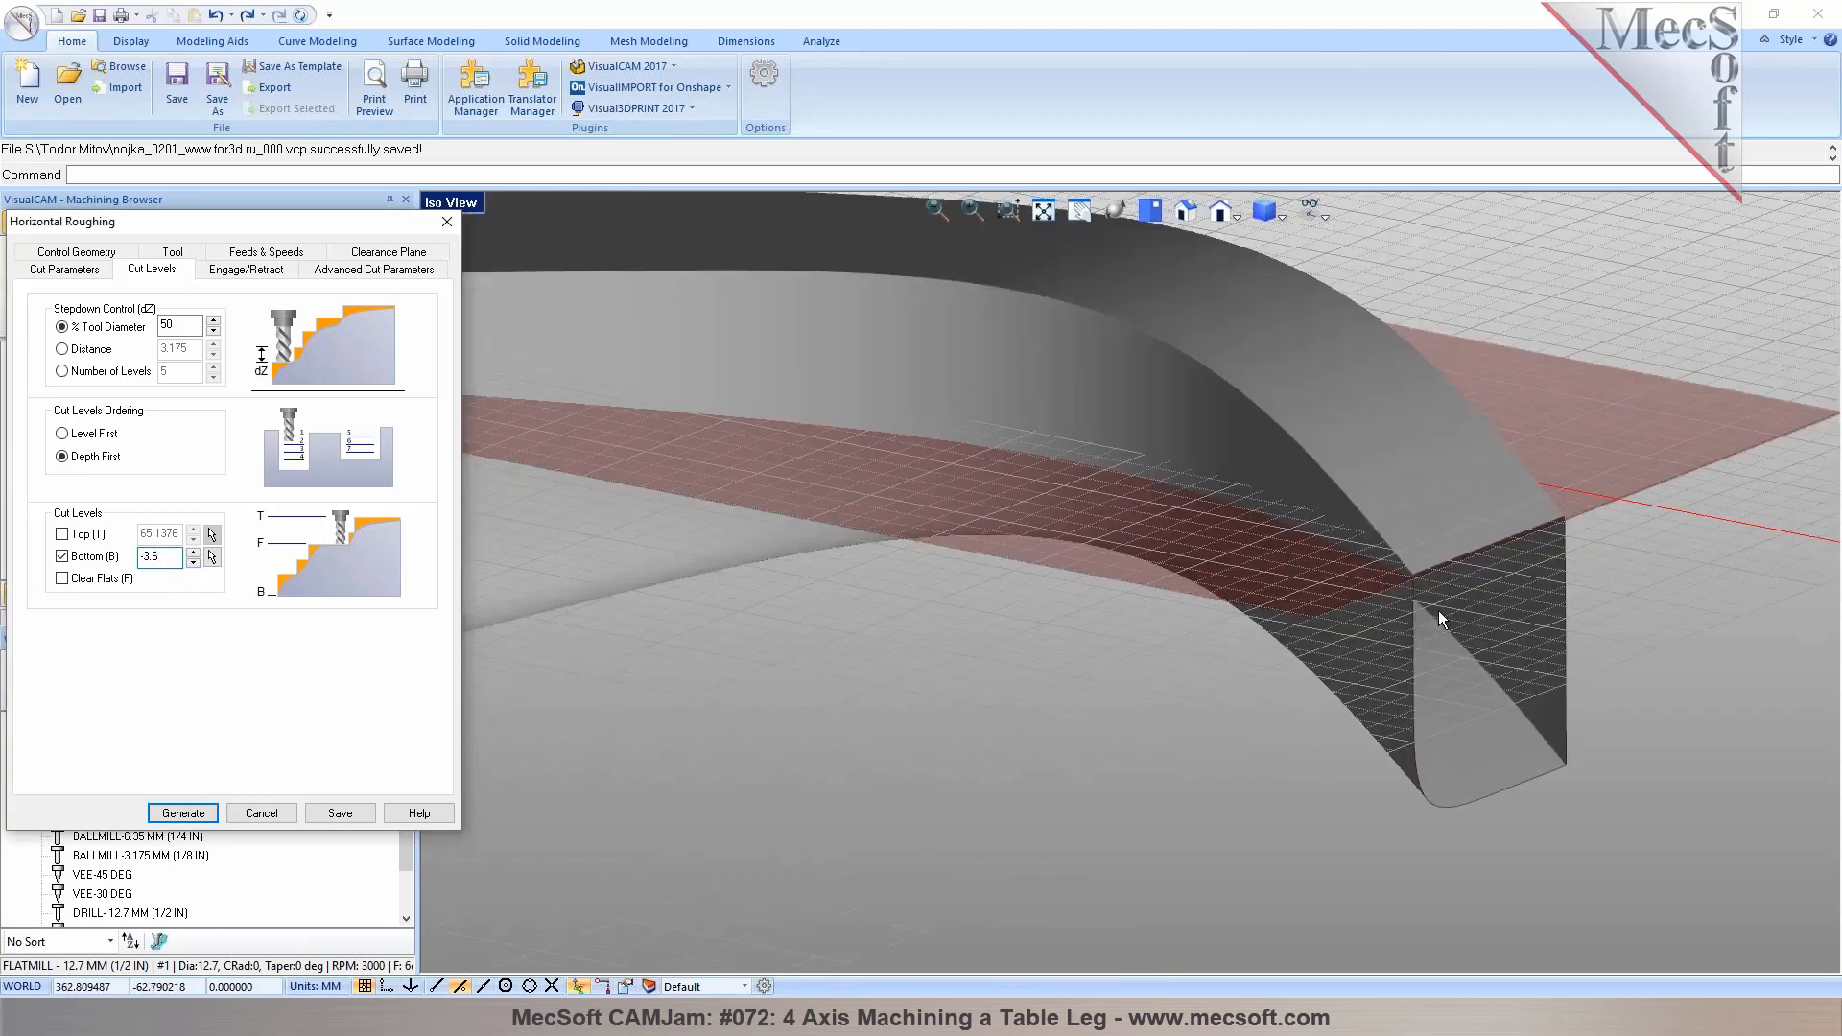
Pick the Bottom cut level from the point where the leg's lower edge meets the cut plane
{"action": "left_click", "coordinate": [212, 556]}
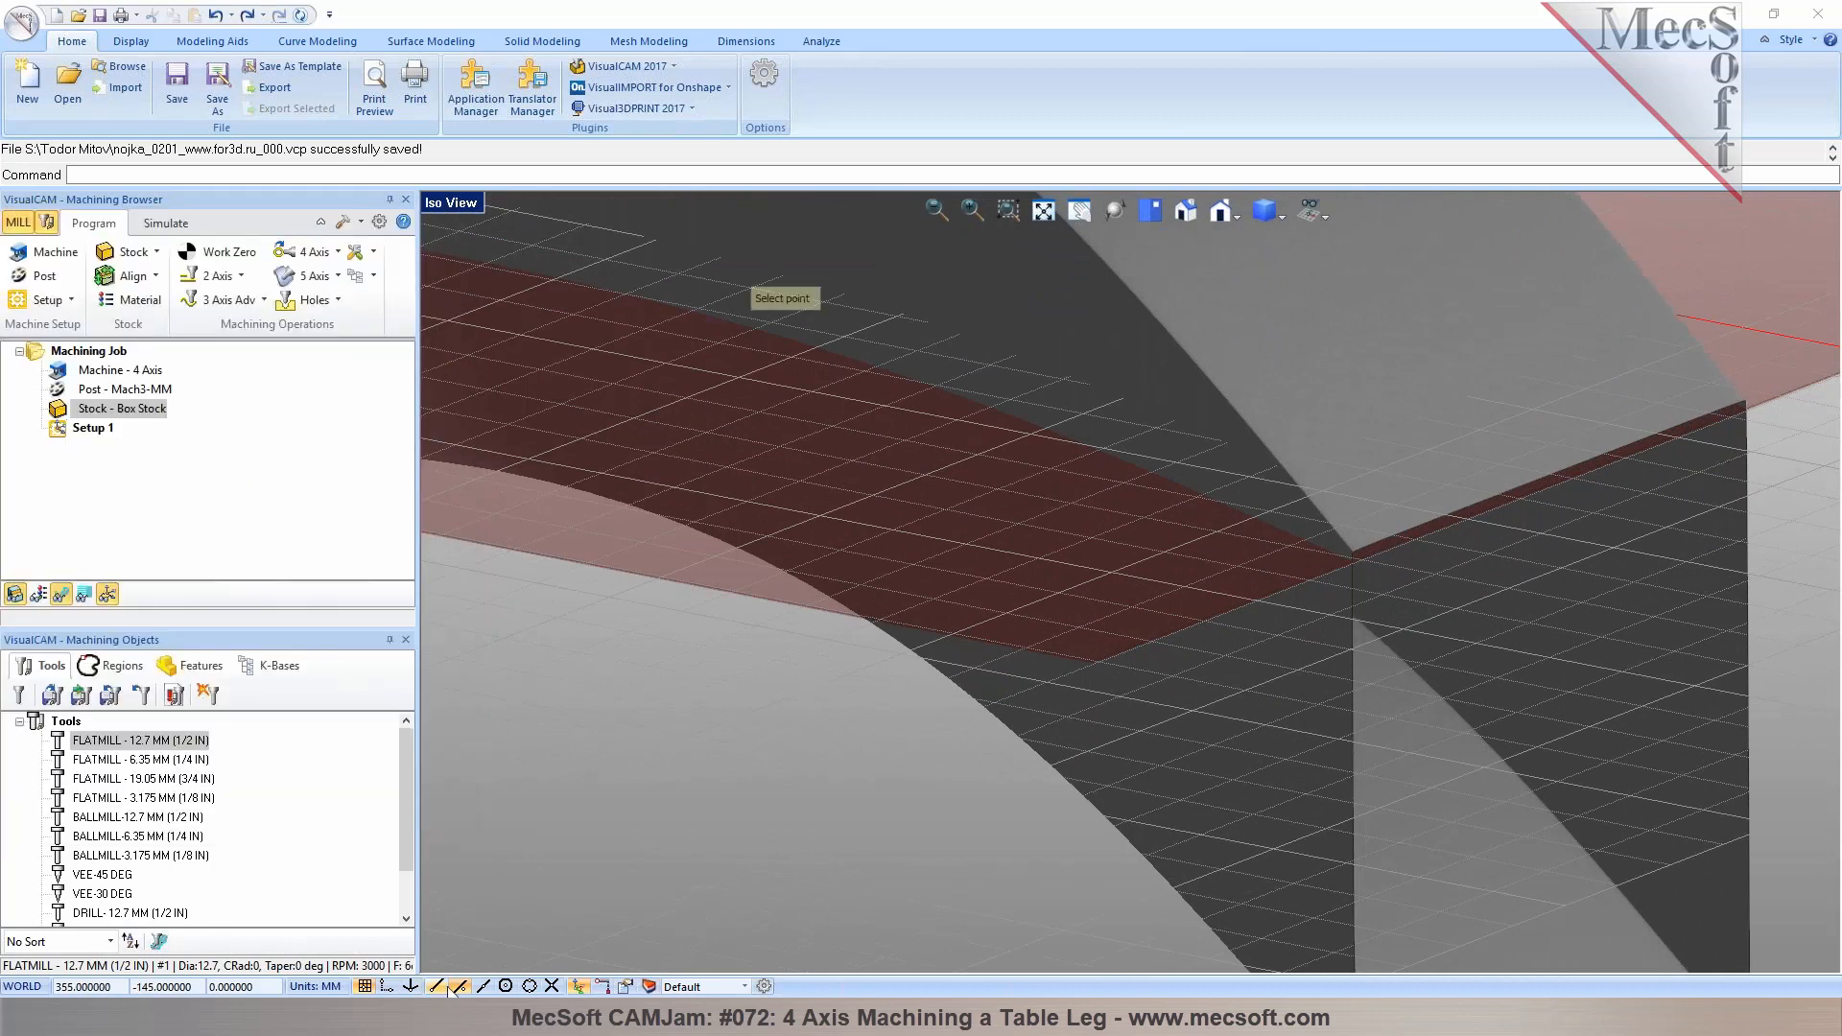
{"action": "left_click", "coordinate": [1407, 543]}
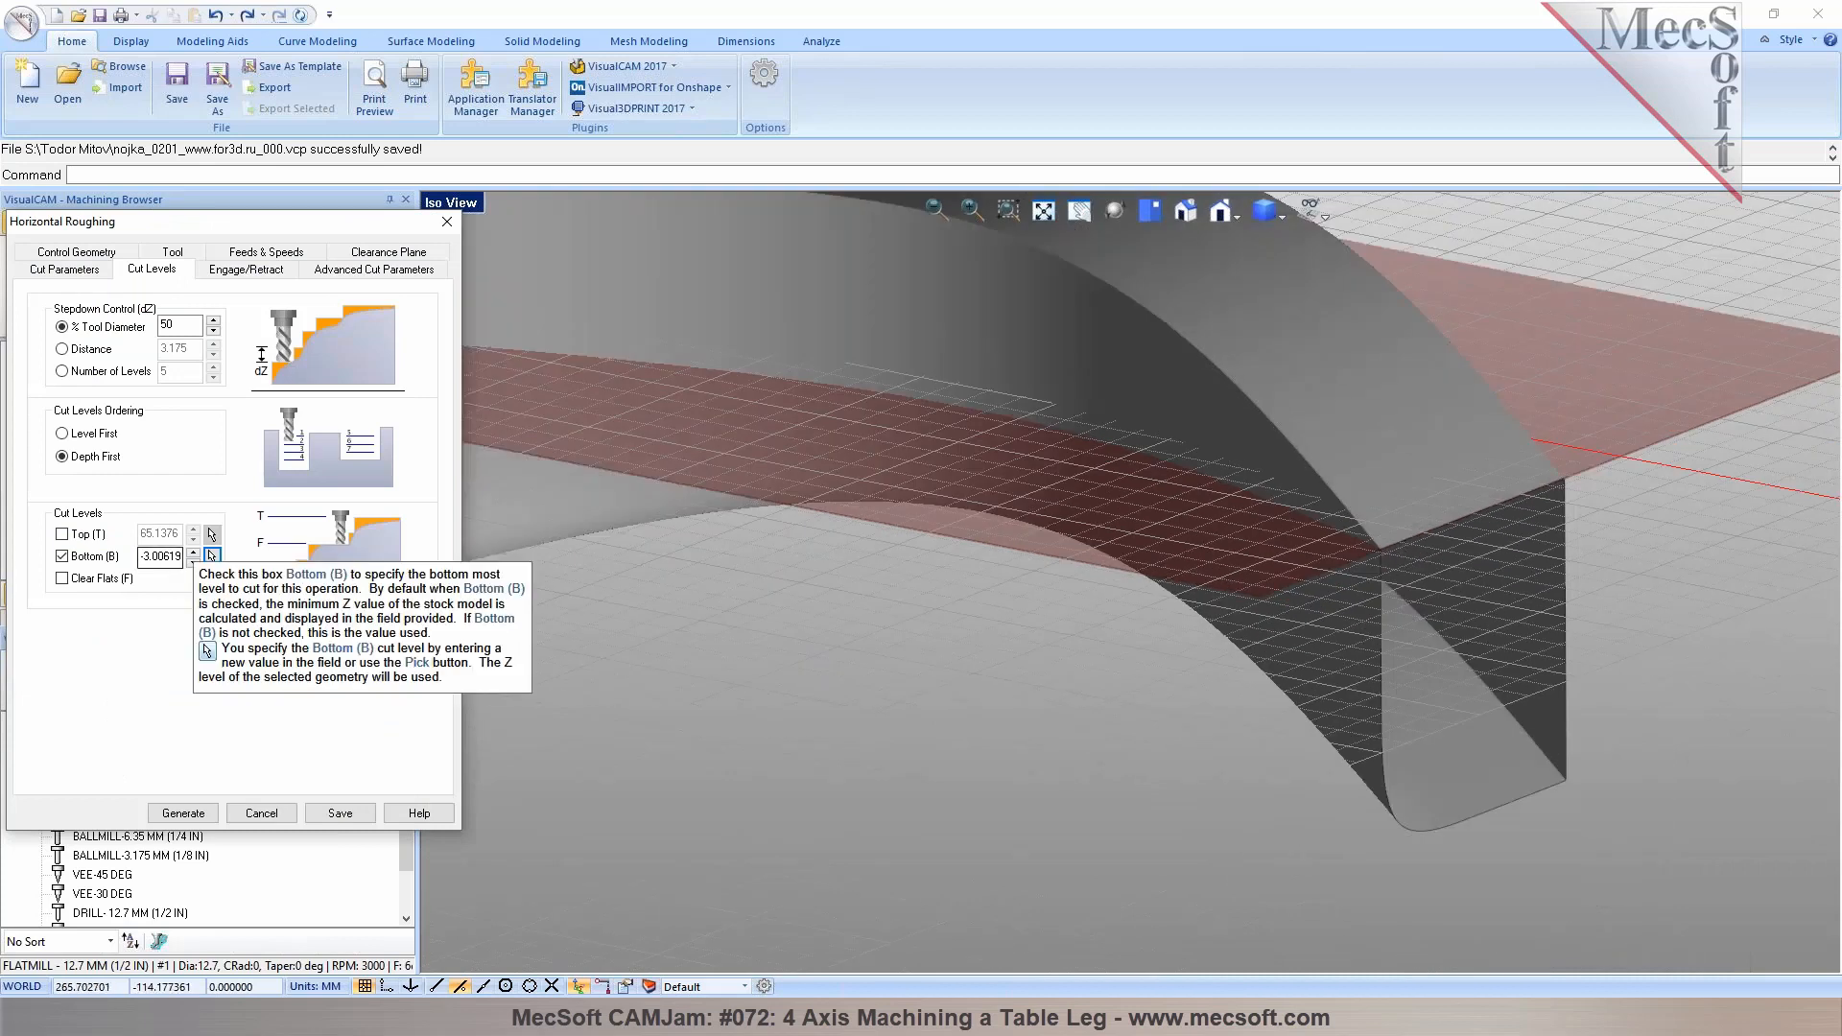
{"action": "scroll", "coordinate": [1266, 716], "scroll_direction": "down", "scroll_amount": 8}
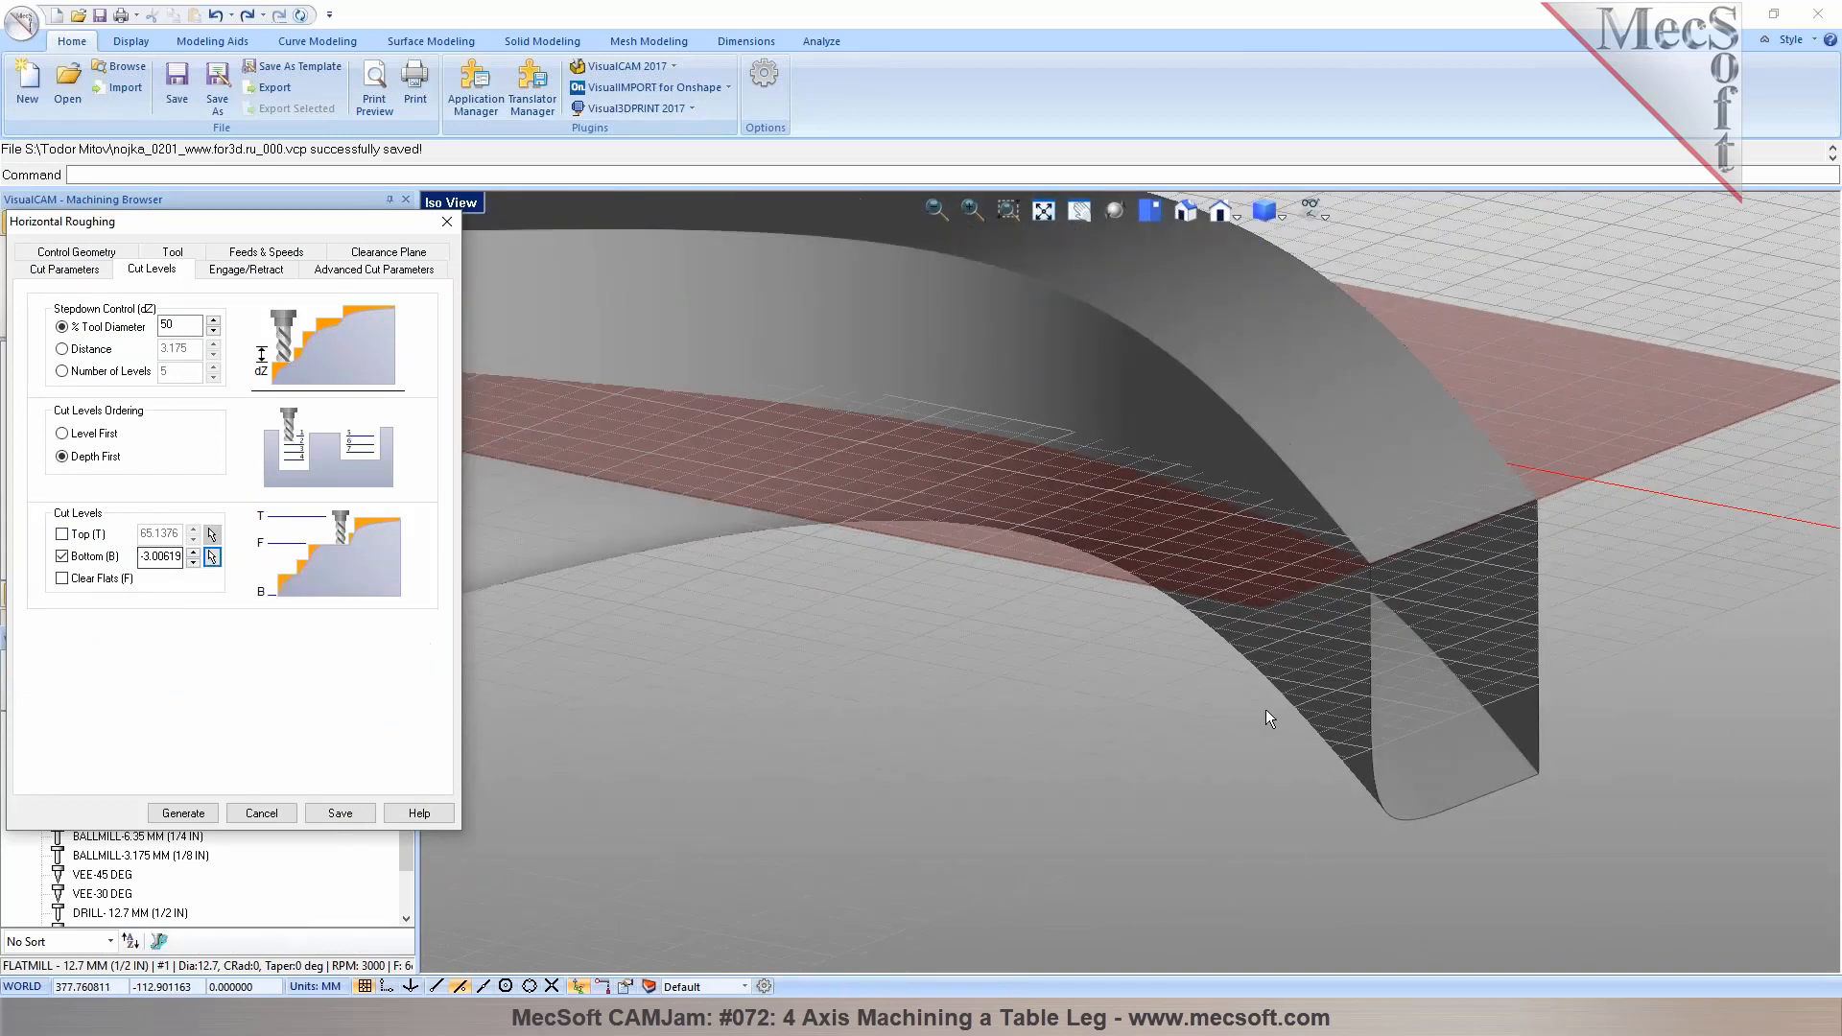
{"action": "middle_click_drag", "start_coordinate": [1024, 670], "coordinate": [979, 680]}
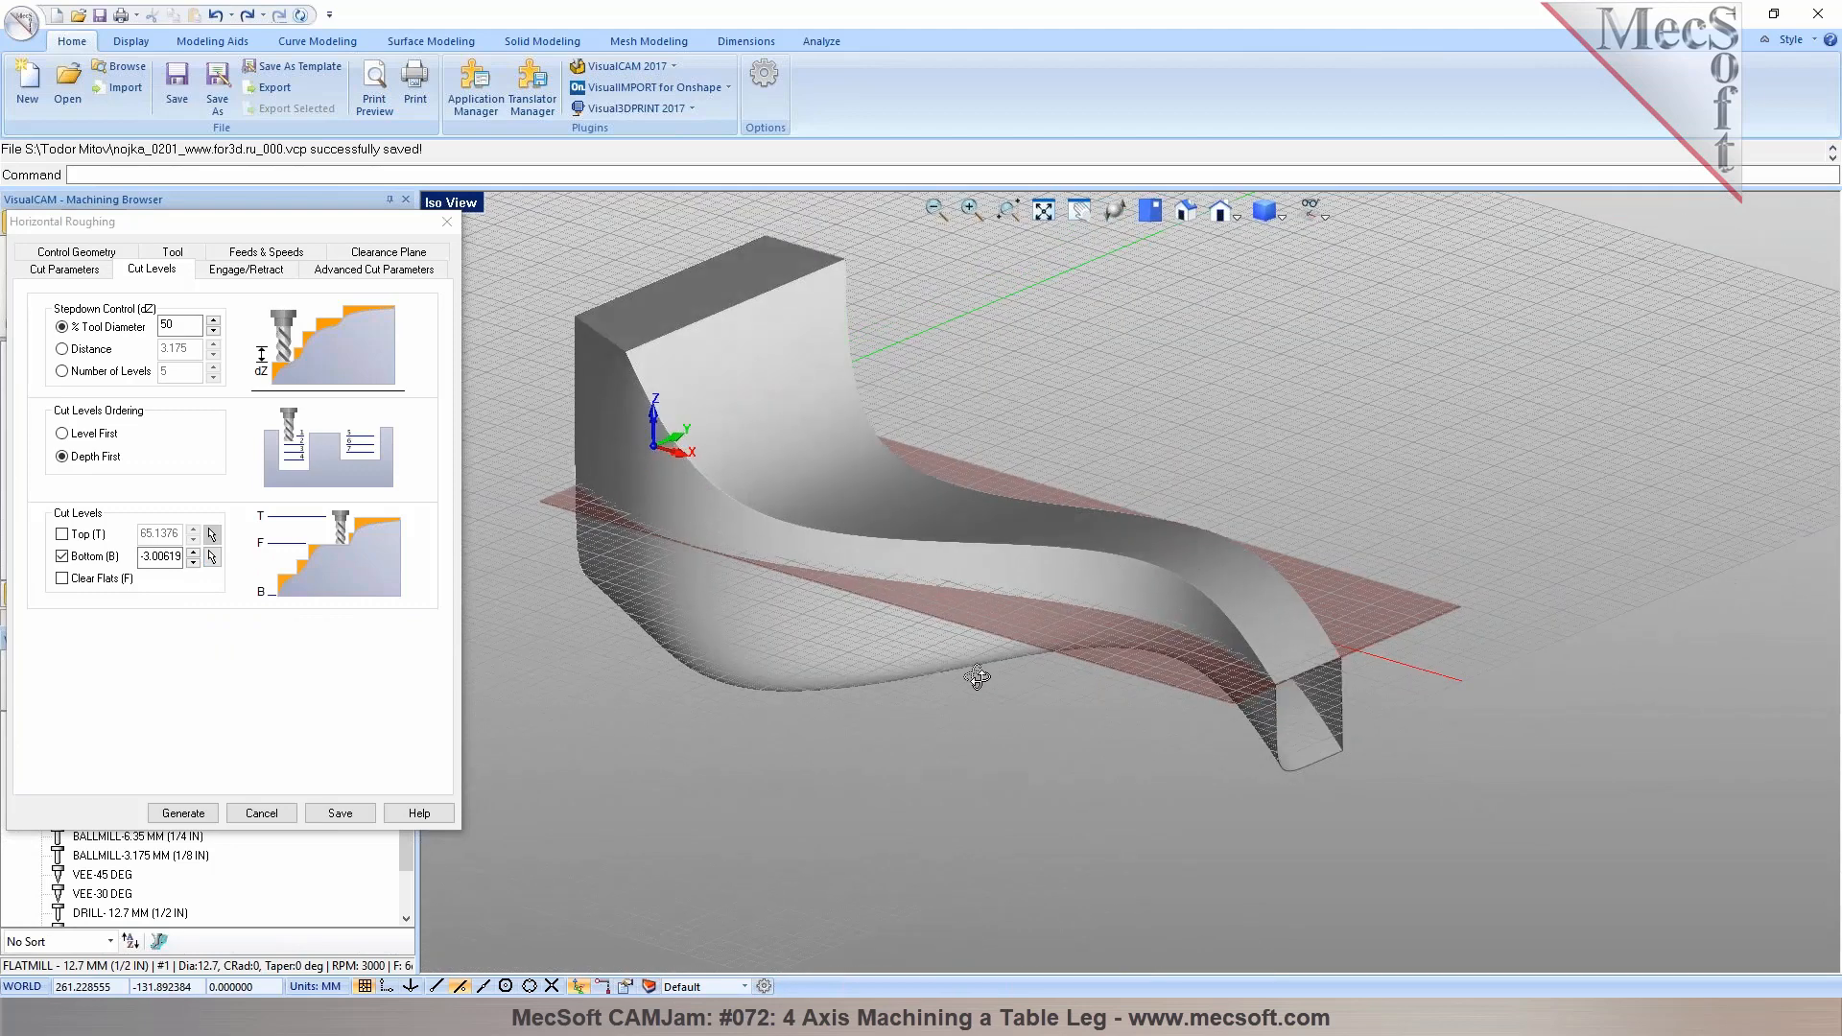
Review the engage/retract, advanced cut and cut parameter settings of the roughing operation
{"action": "left_click", "coordinate": [245, 270]}
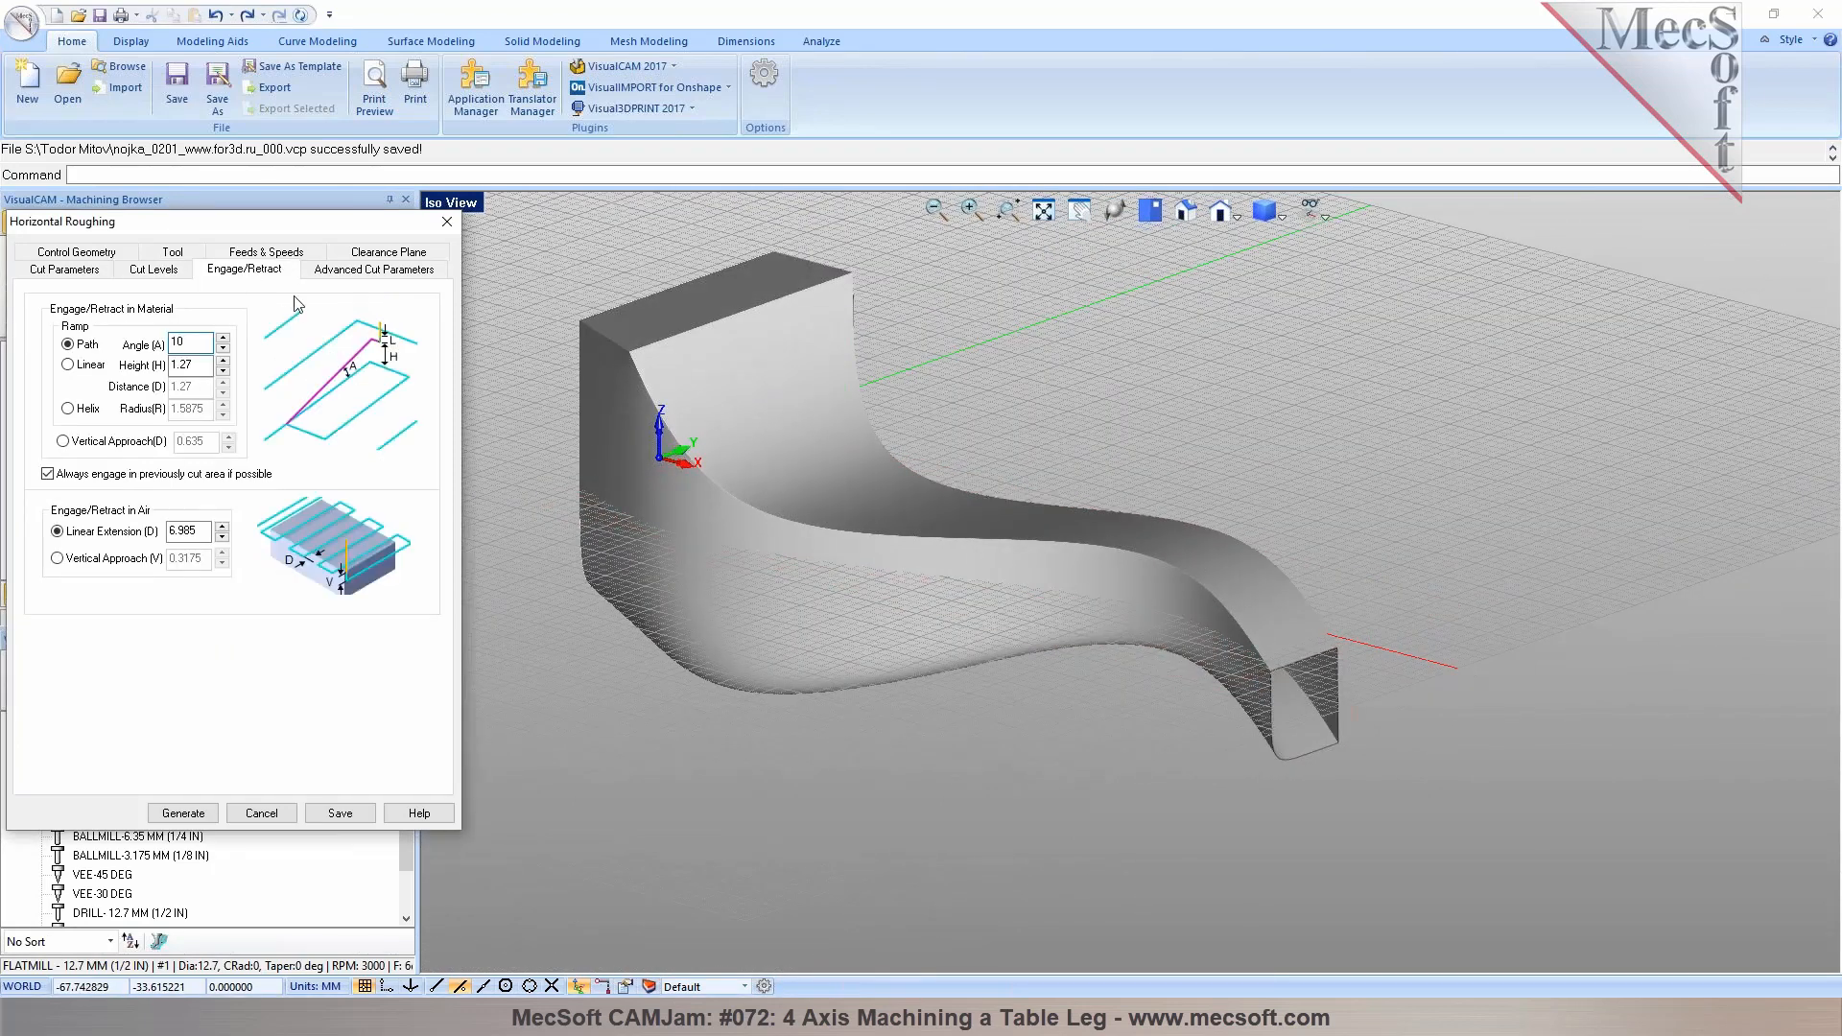
{"action": "left_click", "coordinate": [337, 273]}
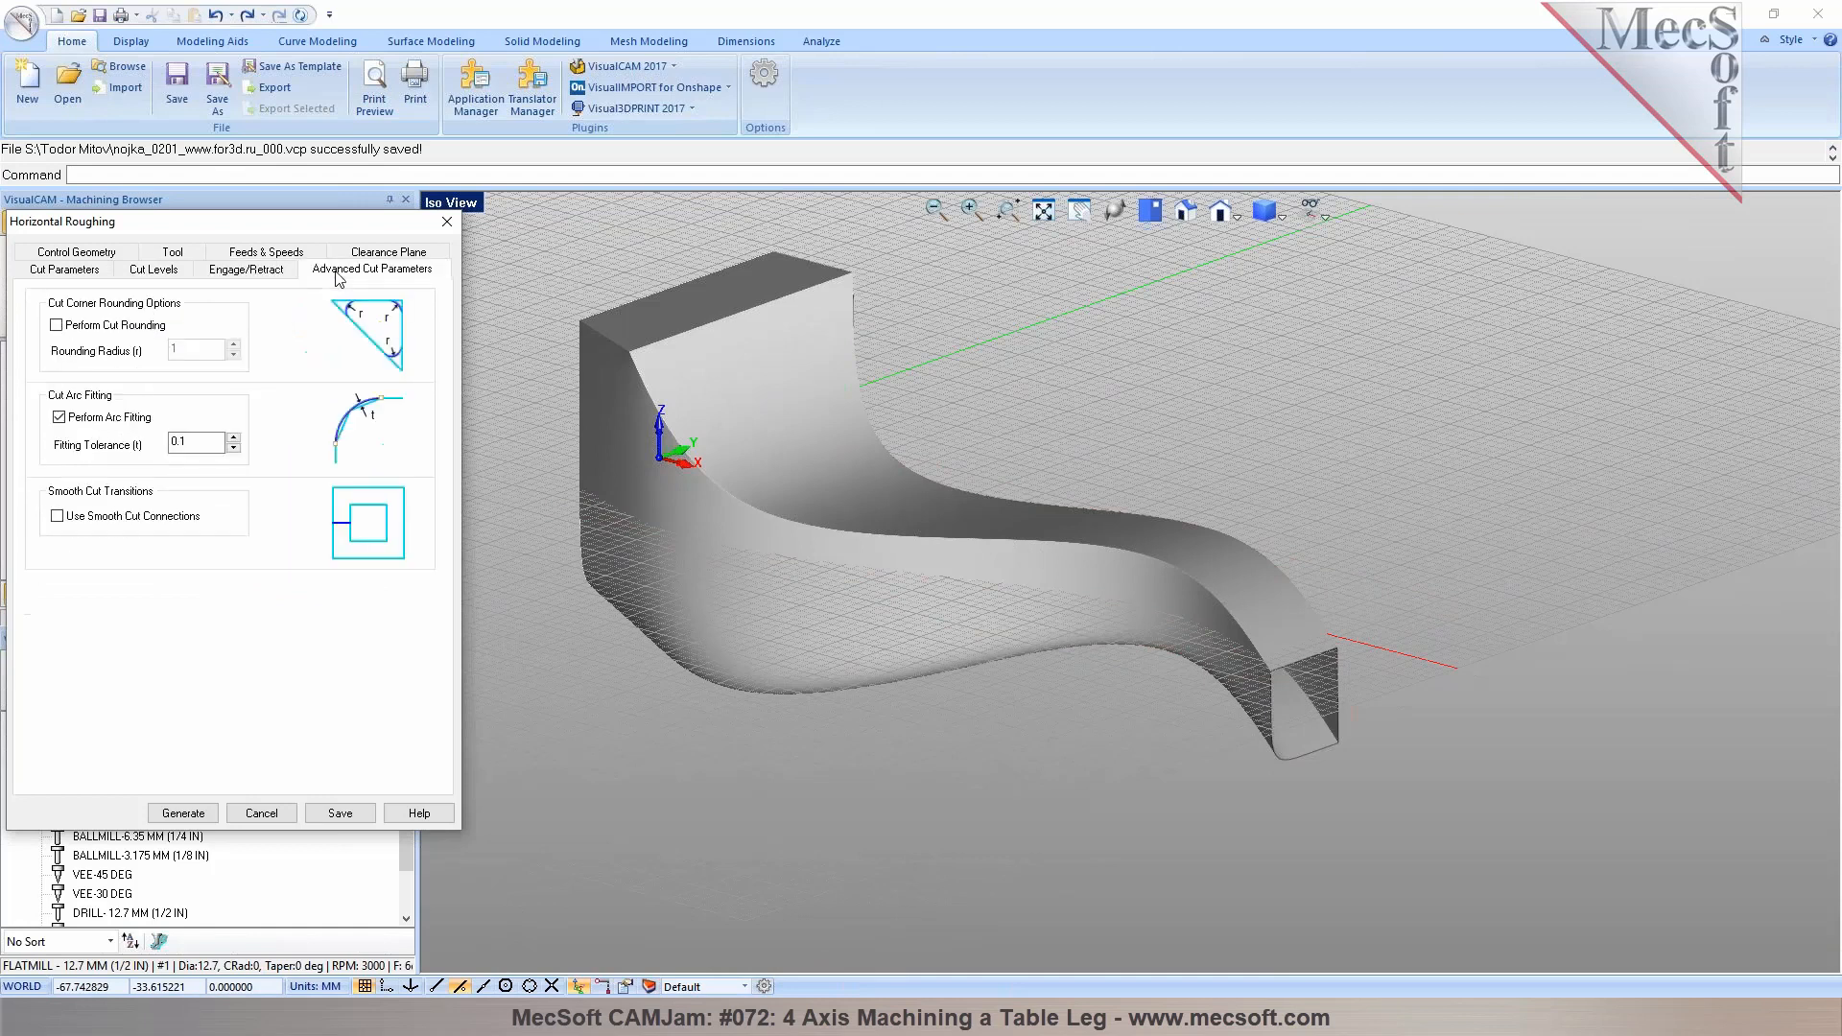
{"action": "mouse_move", "coordinate": [192, 443]}
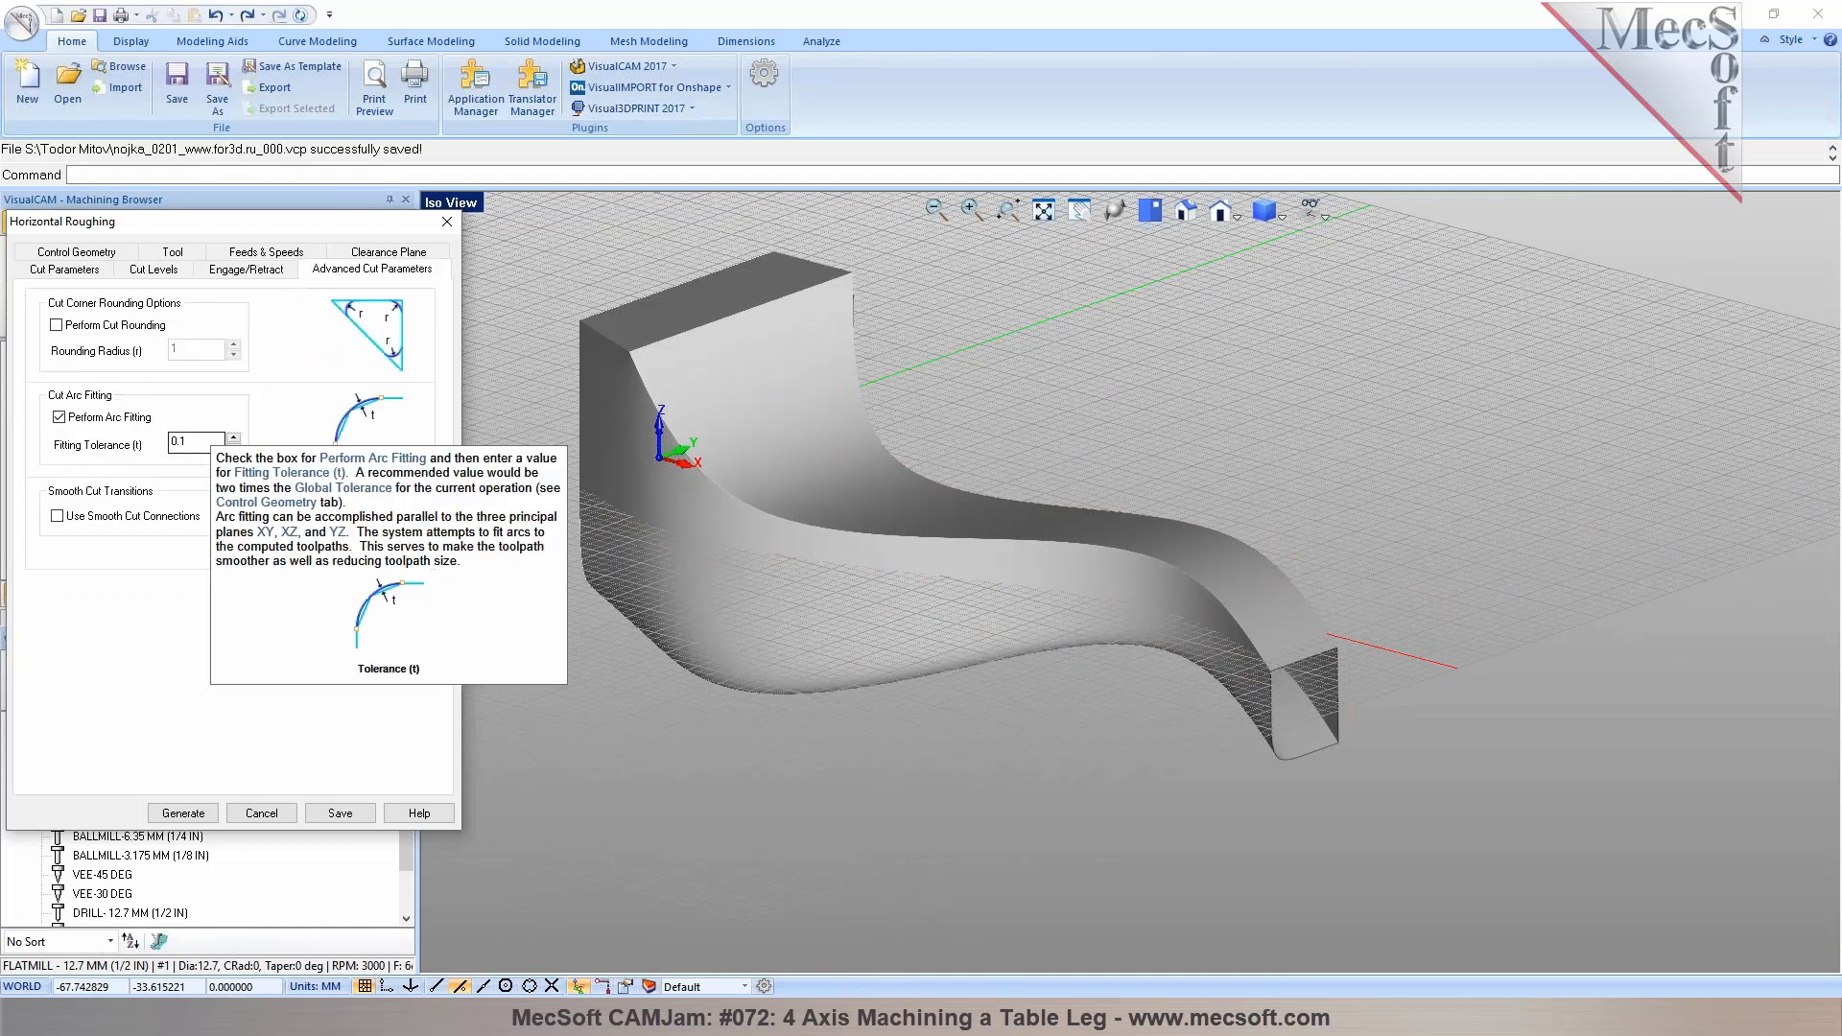
{"action": "left_click", "coordinate": [85, 272]}
{"action": "mouse_move", "coordinate": [171, 319]}
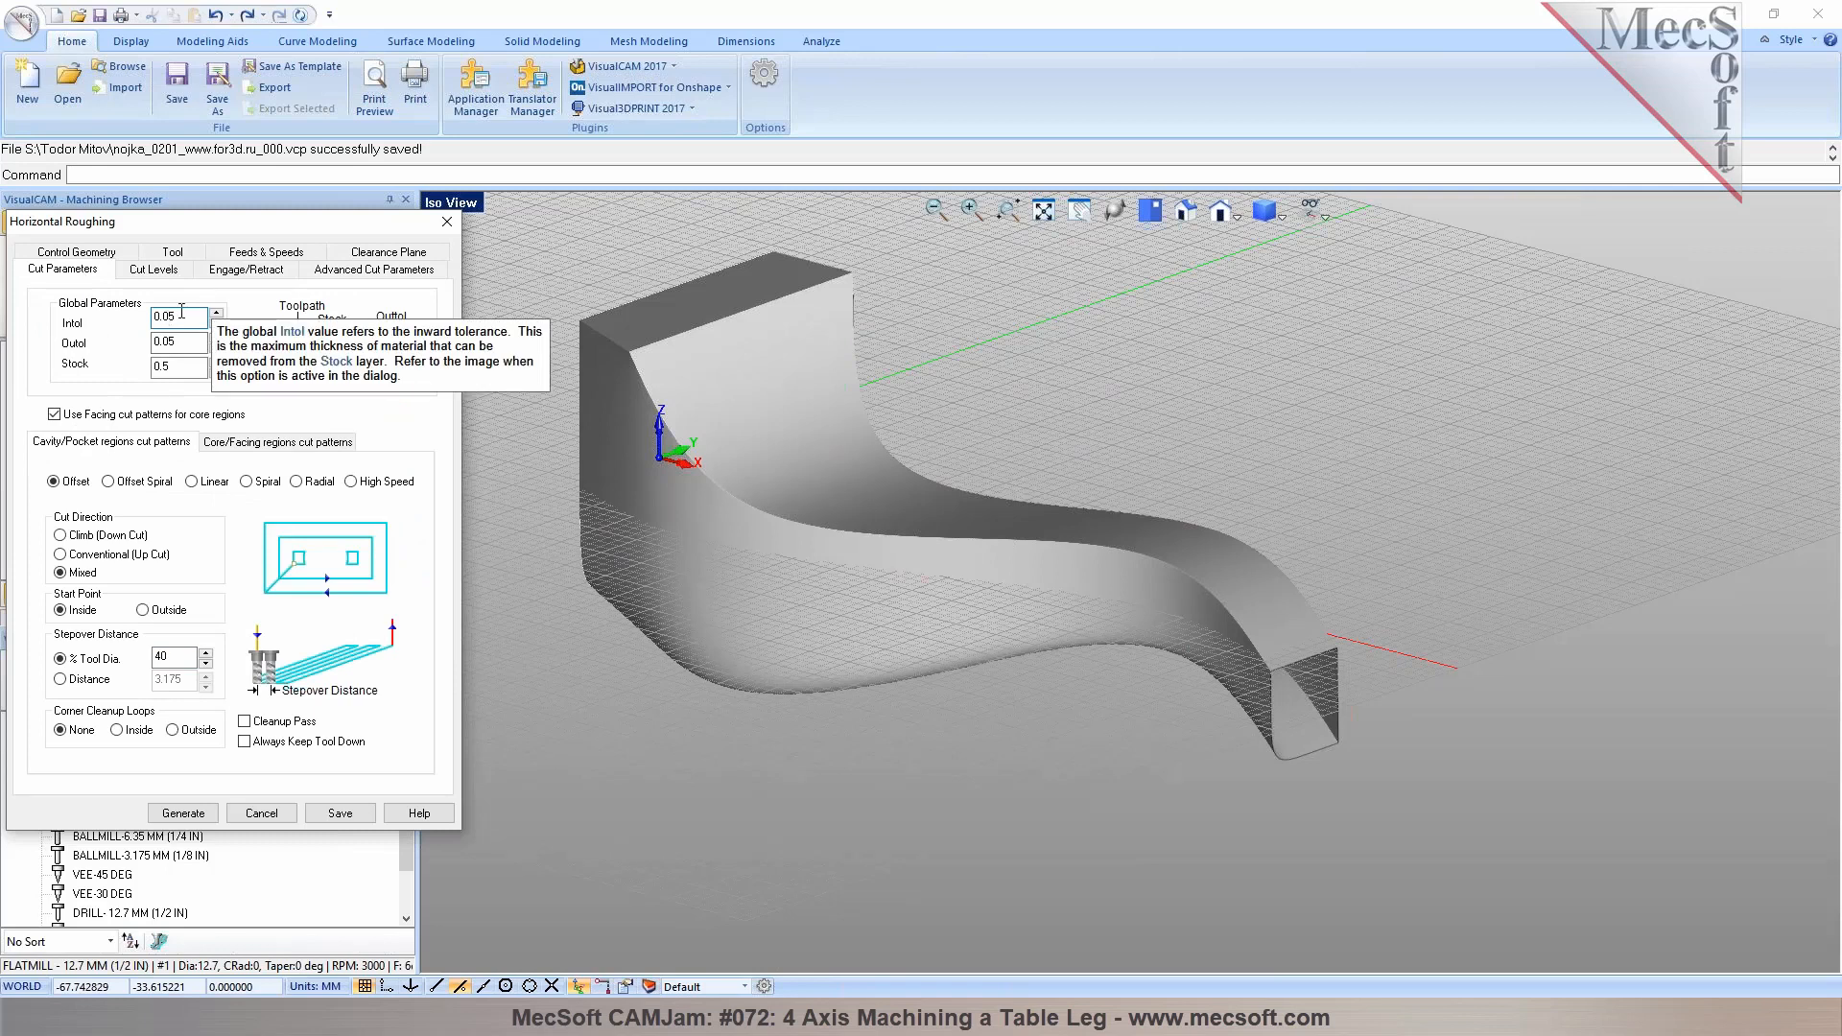
{"action": "left_click", "coordinate": [396, 270]}
{"action": "mouse_move", "coordinate": [184, 444]}
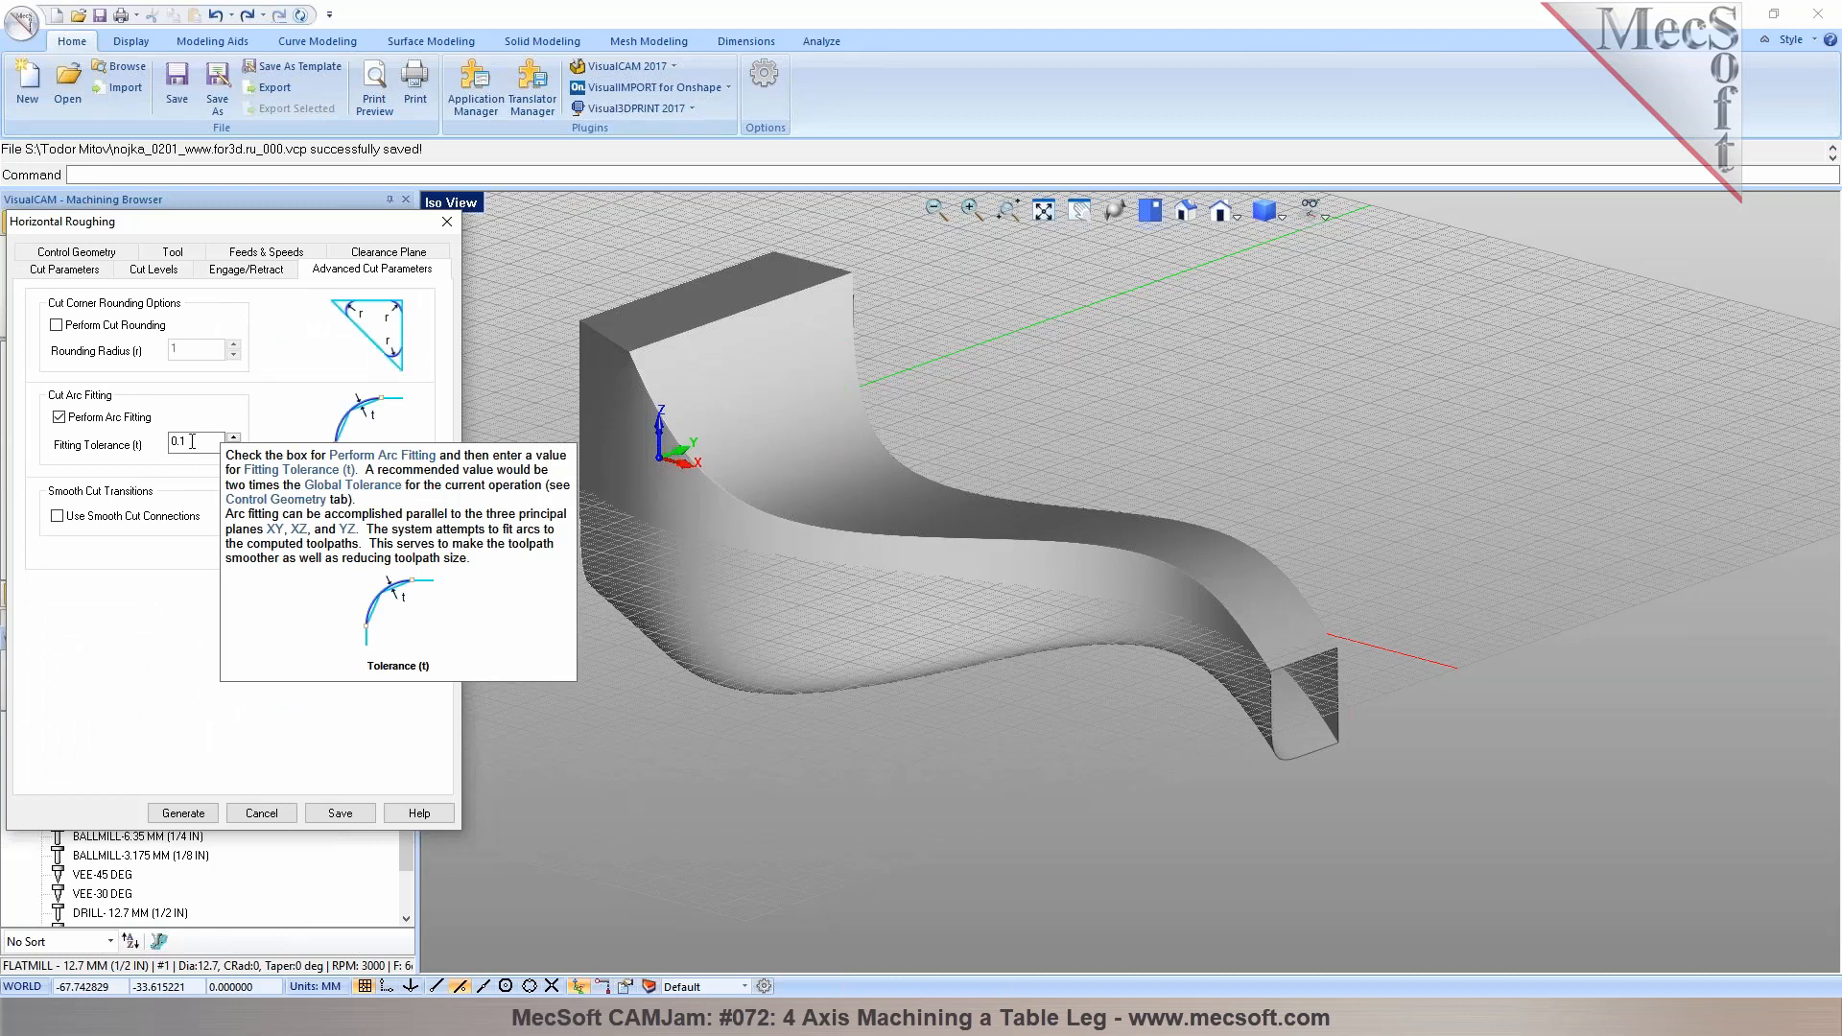
Generate the Horizontal Roughing toolpath and adjust the view display
{"action": "left_click", "coordinate": [182, 813]}
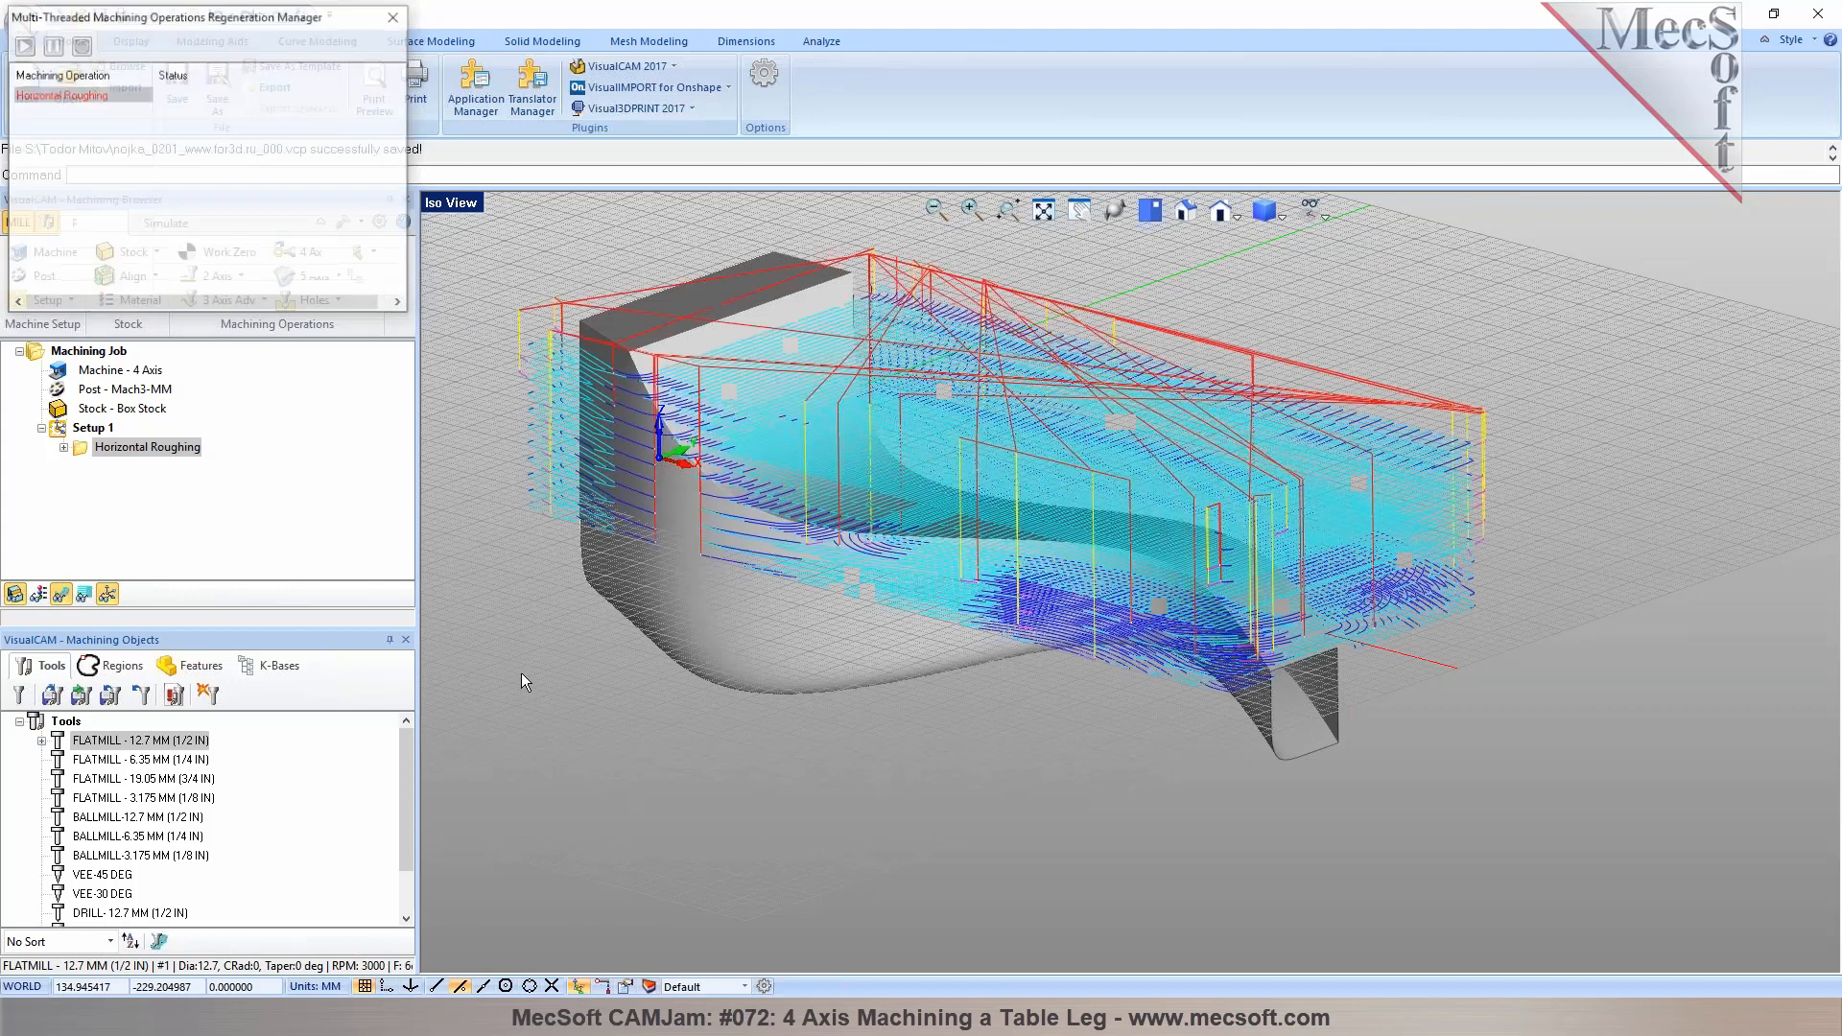
{"action": "middle_click_drag", "start_coordinate": [913, 467], "coordinate": [969, 458]}
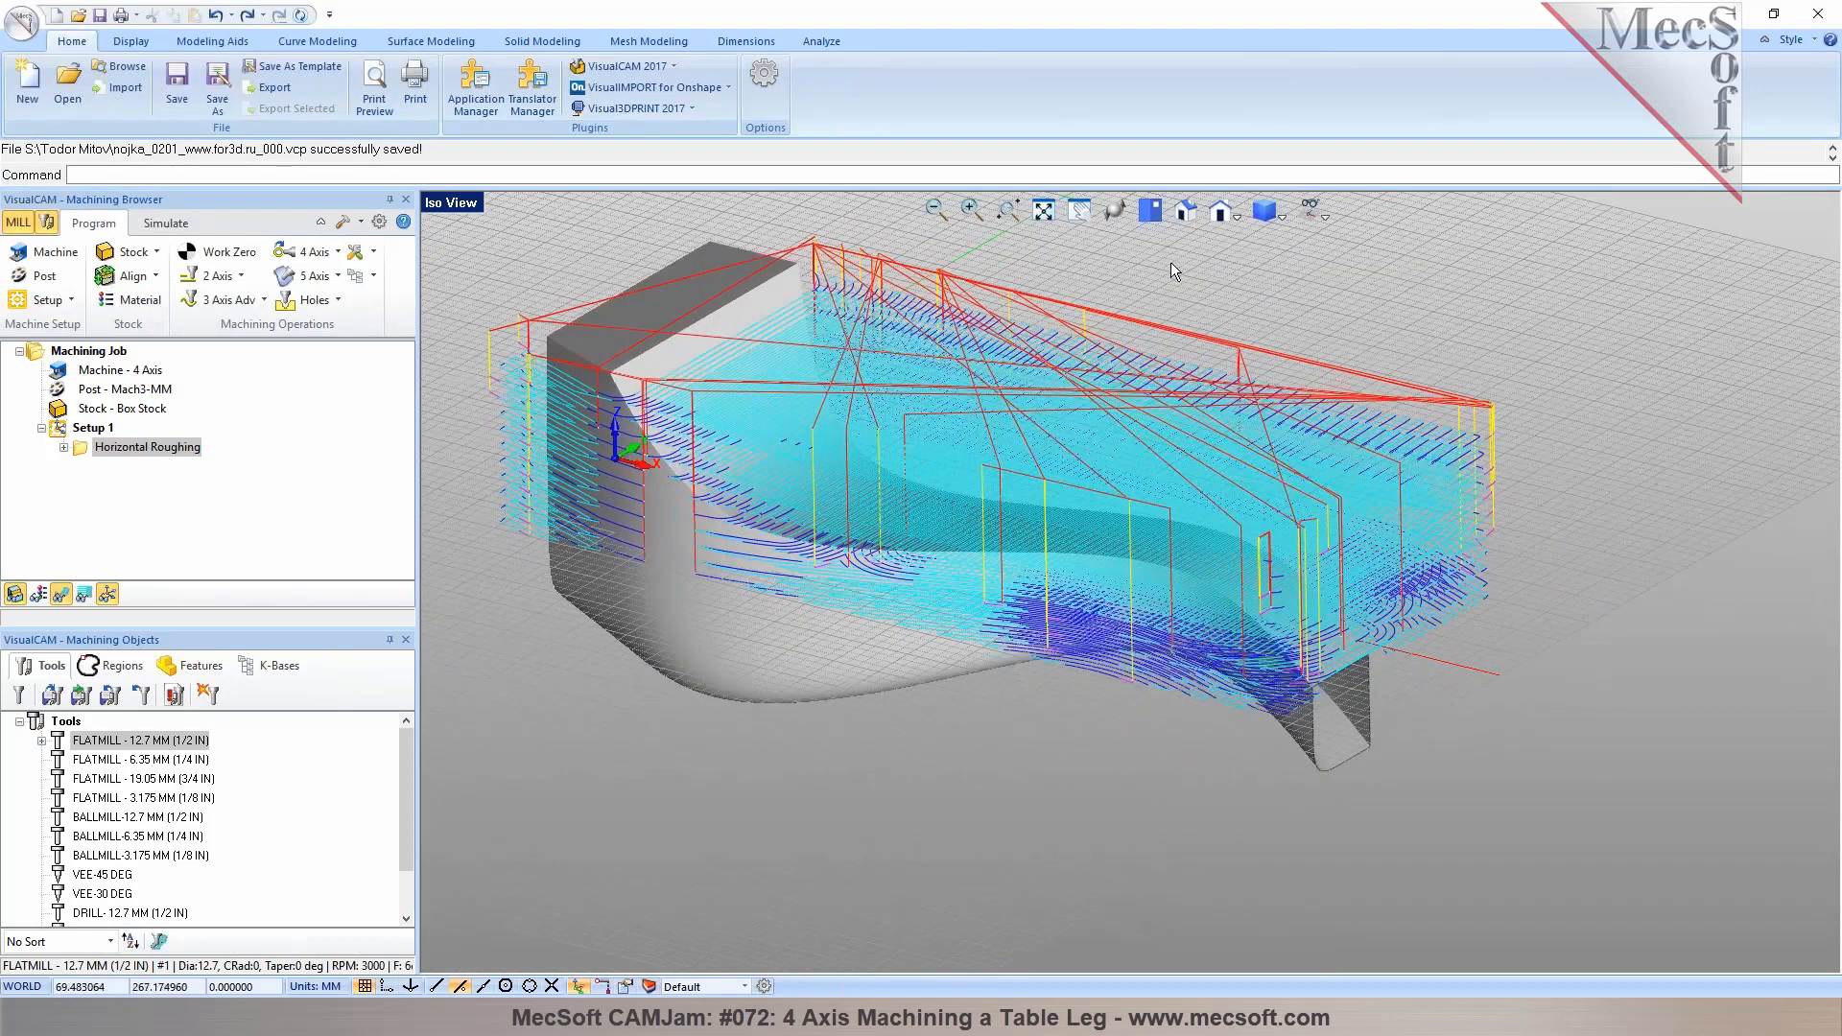
{"action": "left_click", "coordinate": [1323, 213]}
{"action": "left_click", "coordinate": [1375, 241]}
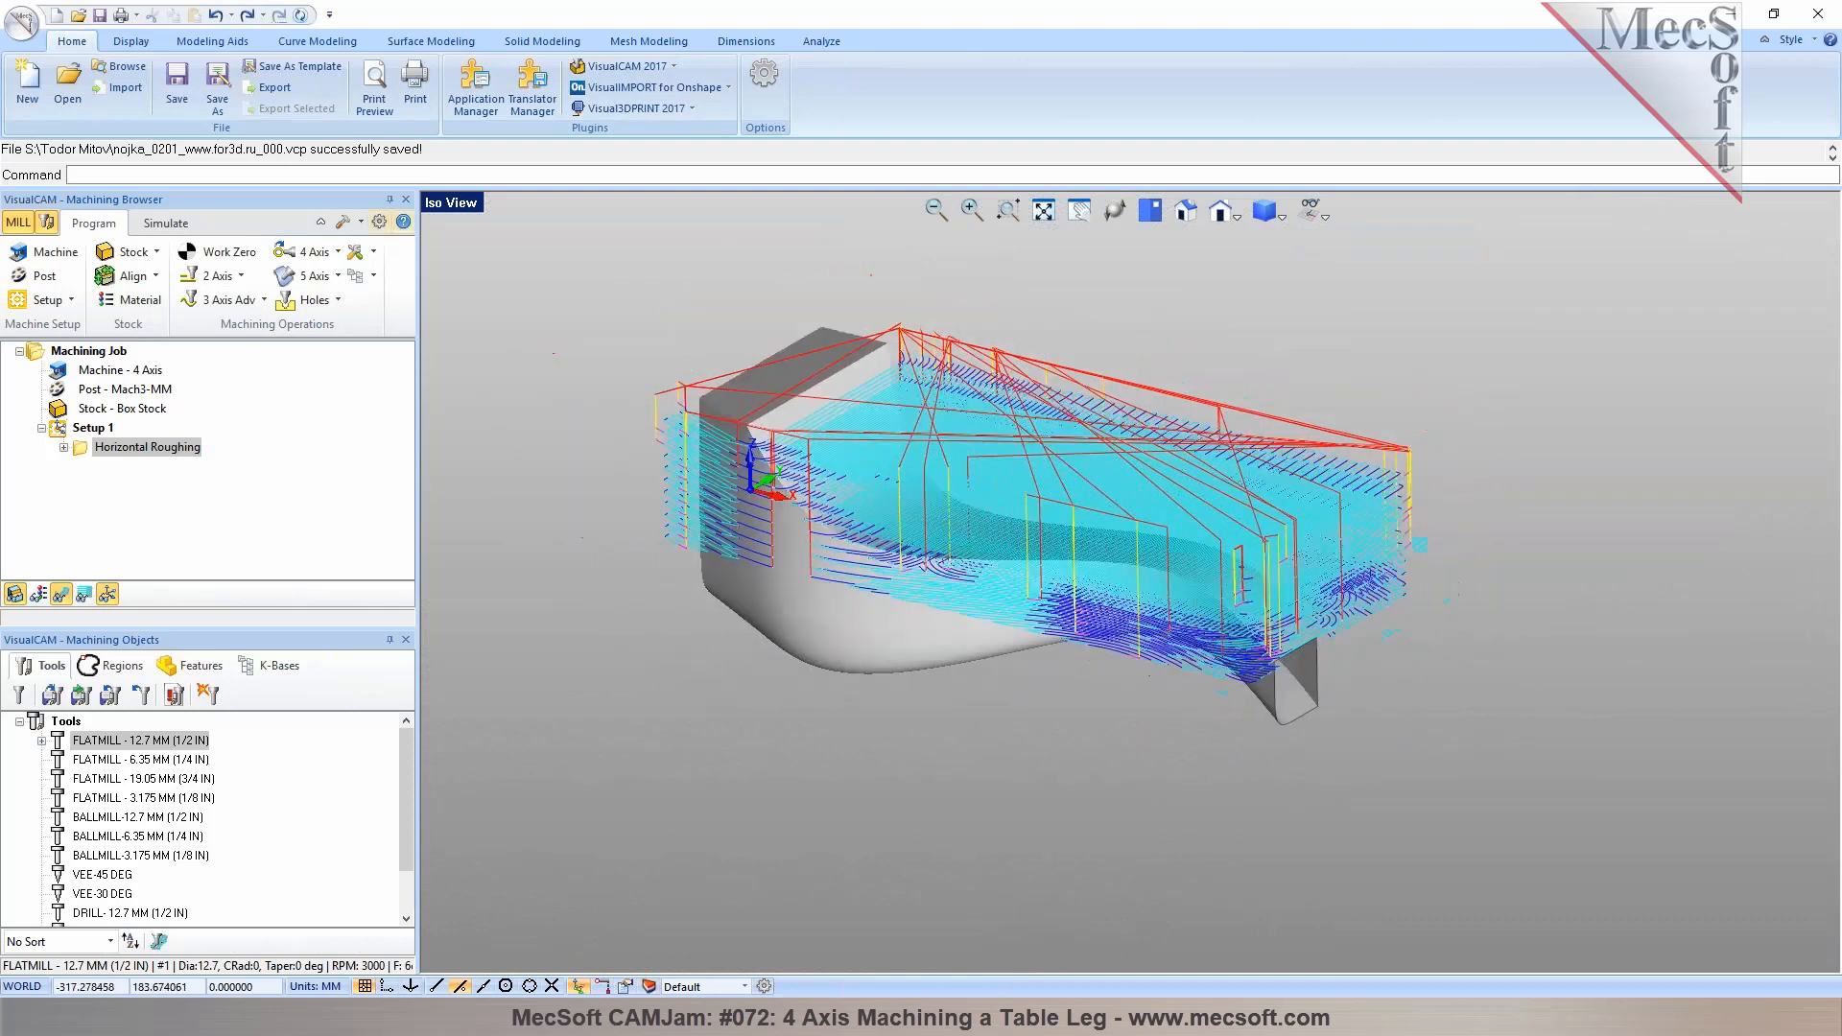
Simulate the roughing toolpath on the stock through to the end
{"action": "left_click", "coordinate": [166, 222]}
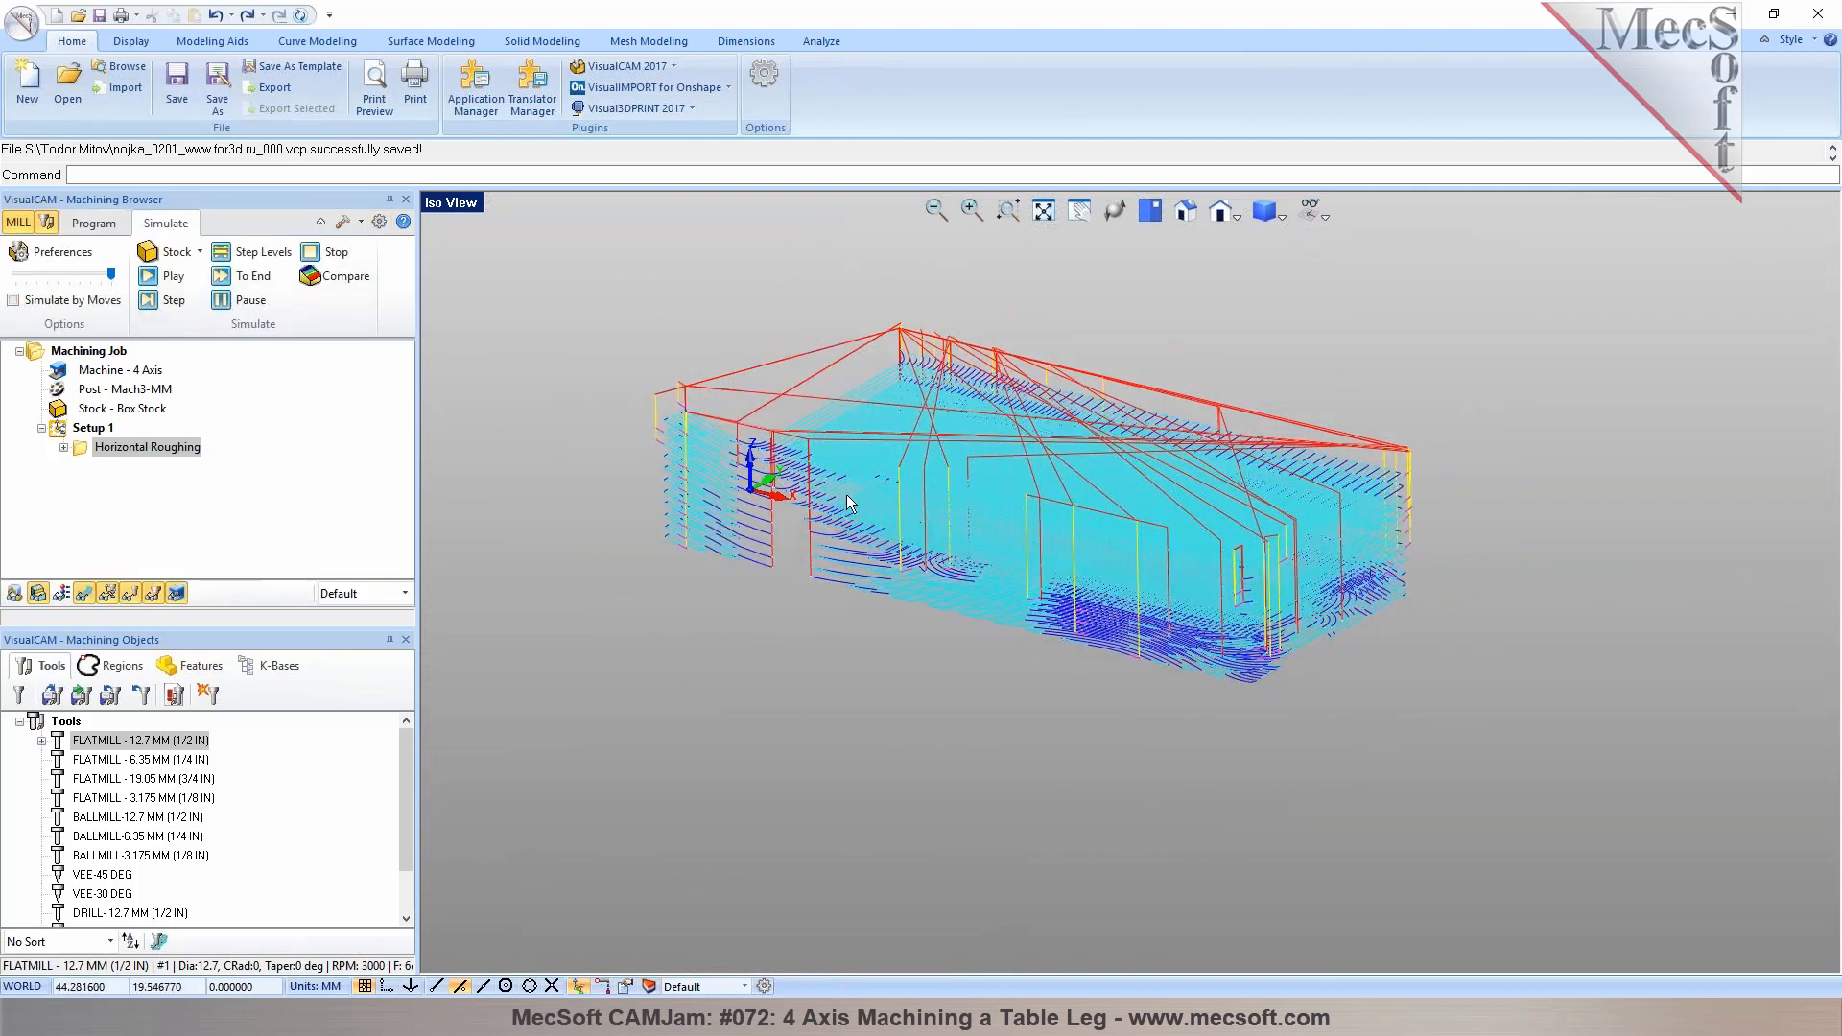
{"action": "left_click", "coordinate": [151, 277]}
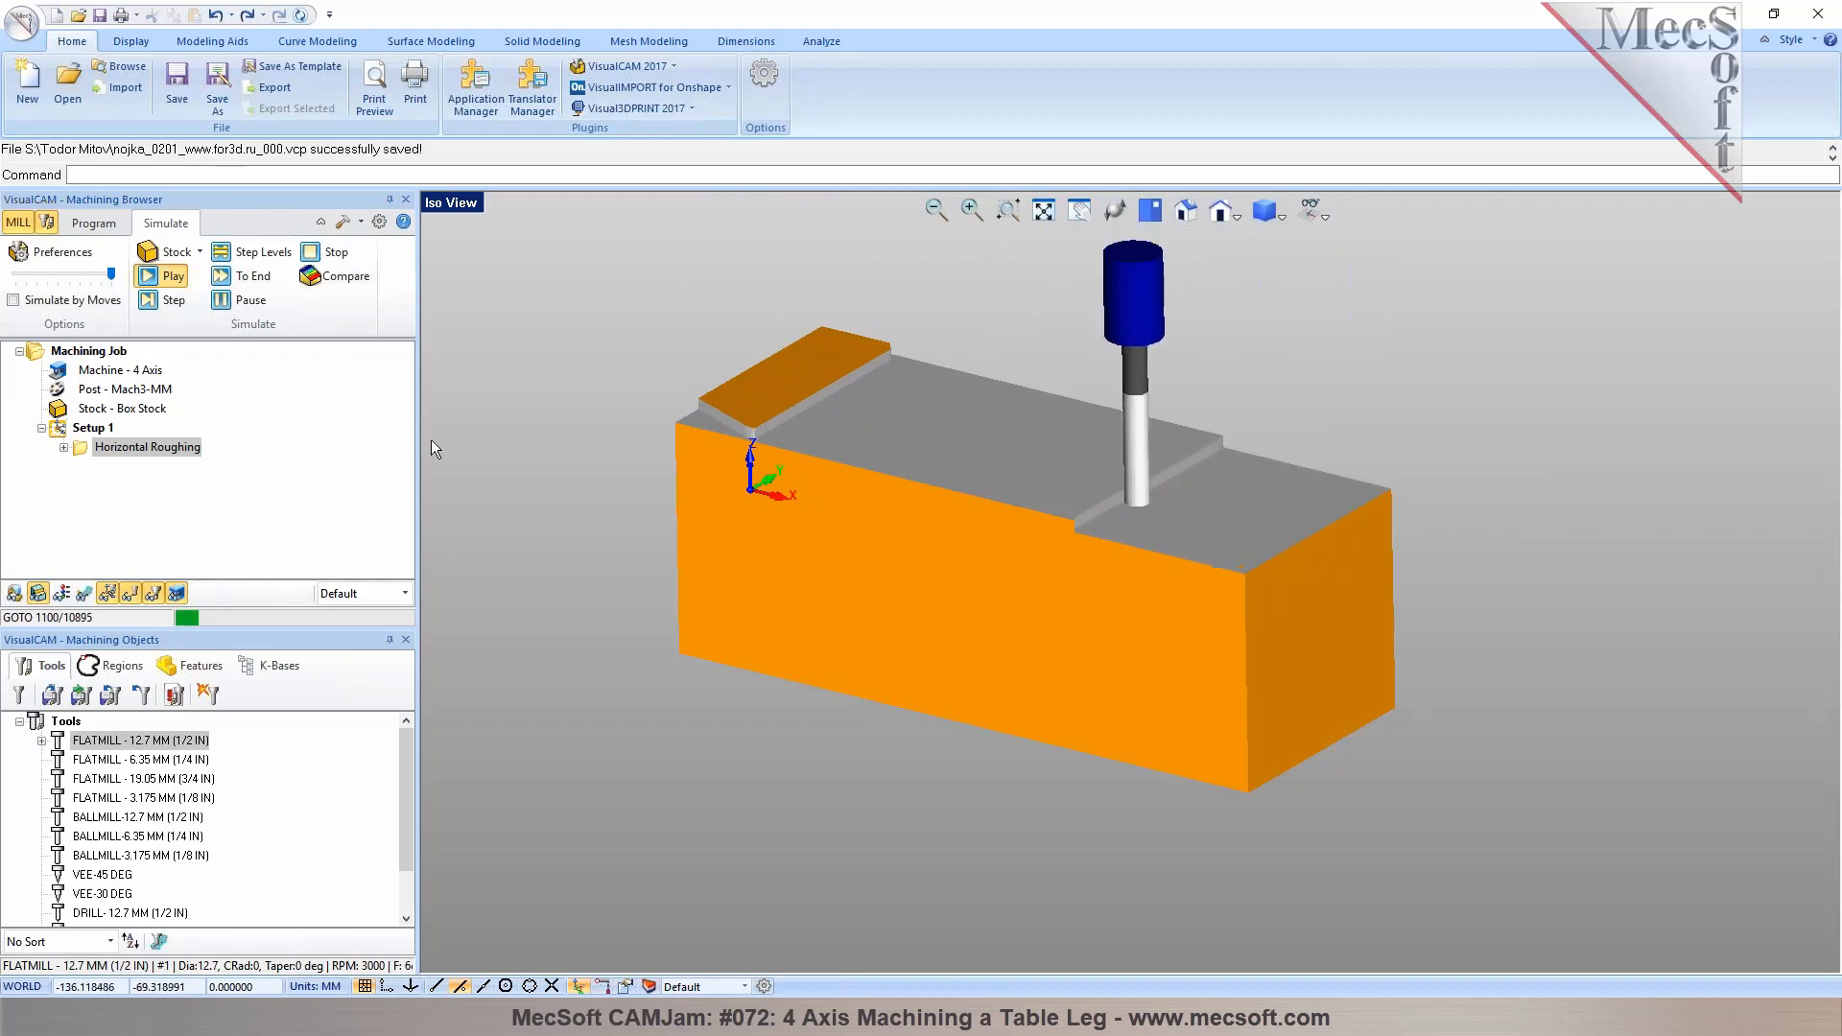
{"action": "left_click", "coordinate": [240, 300]}
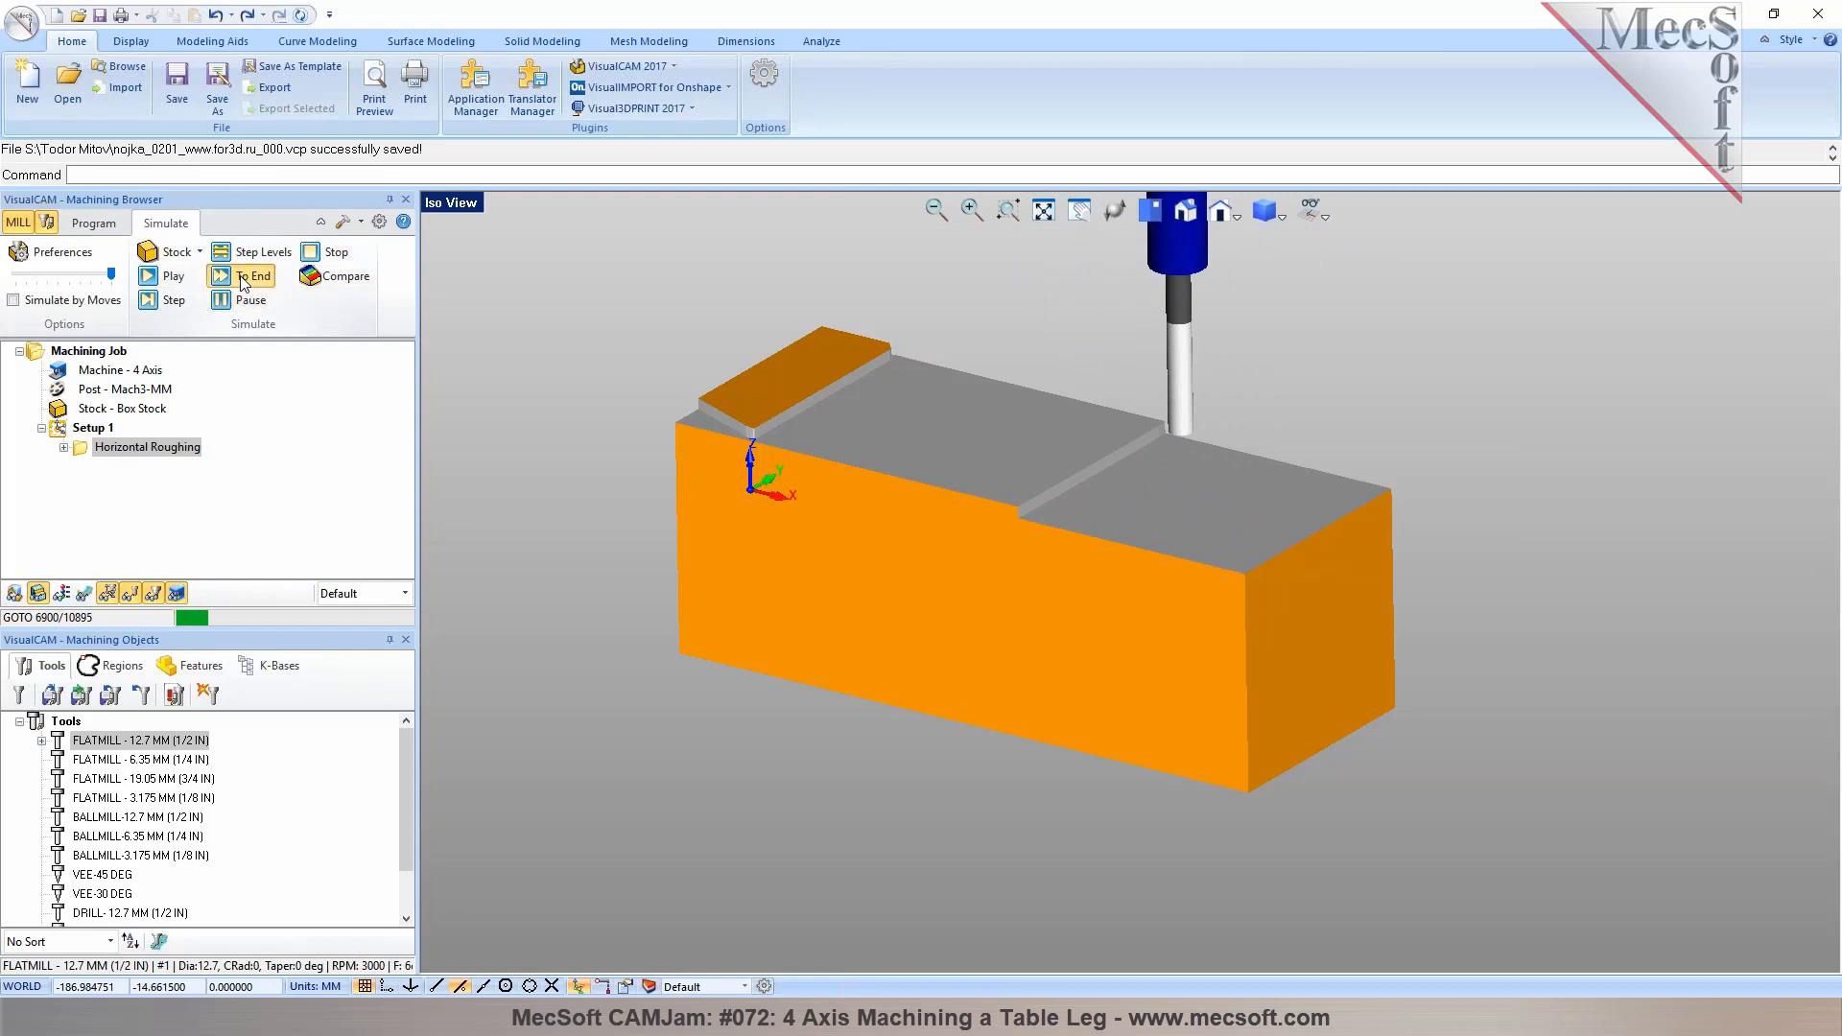
{"action": "left_click", "coordinate": [245, 276]}
{"action": "middle_click_drag", "start_coordinate": [1149, 503], "coordinate": [1093, 475]}
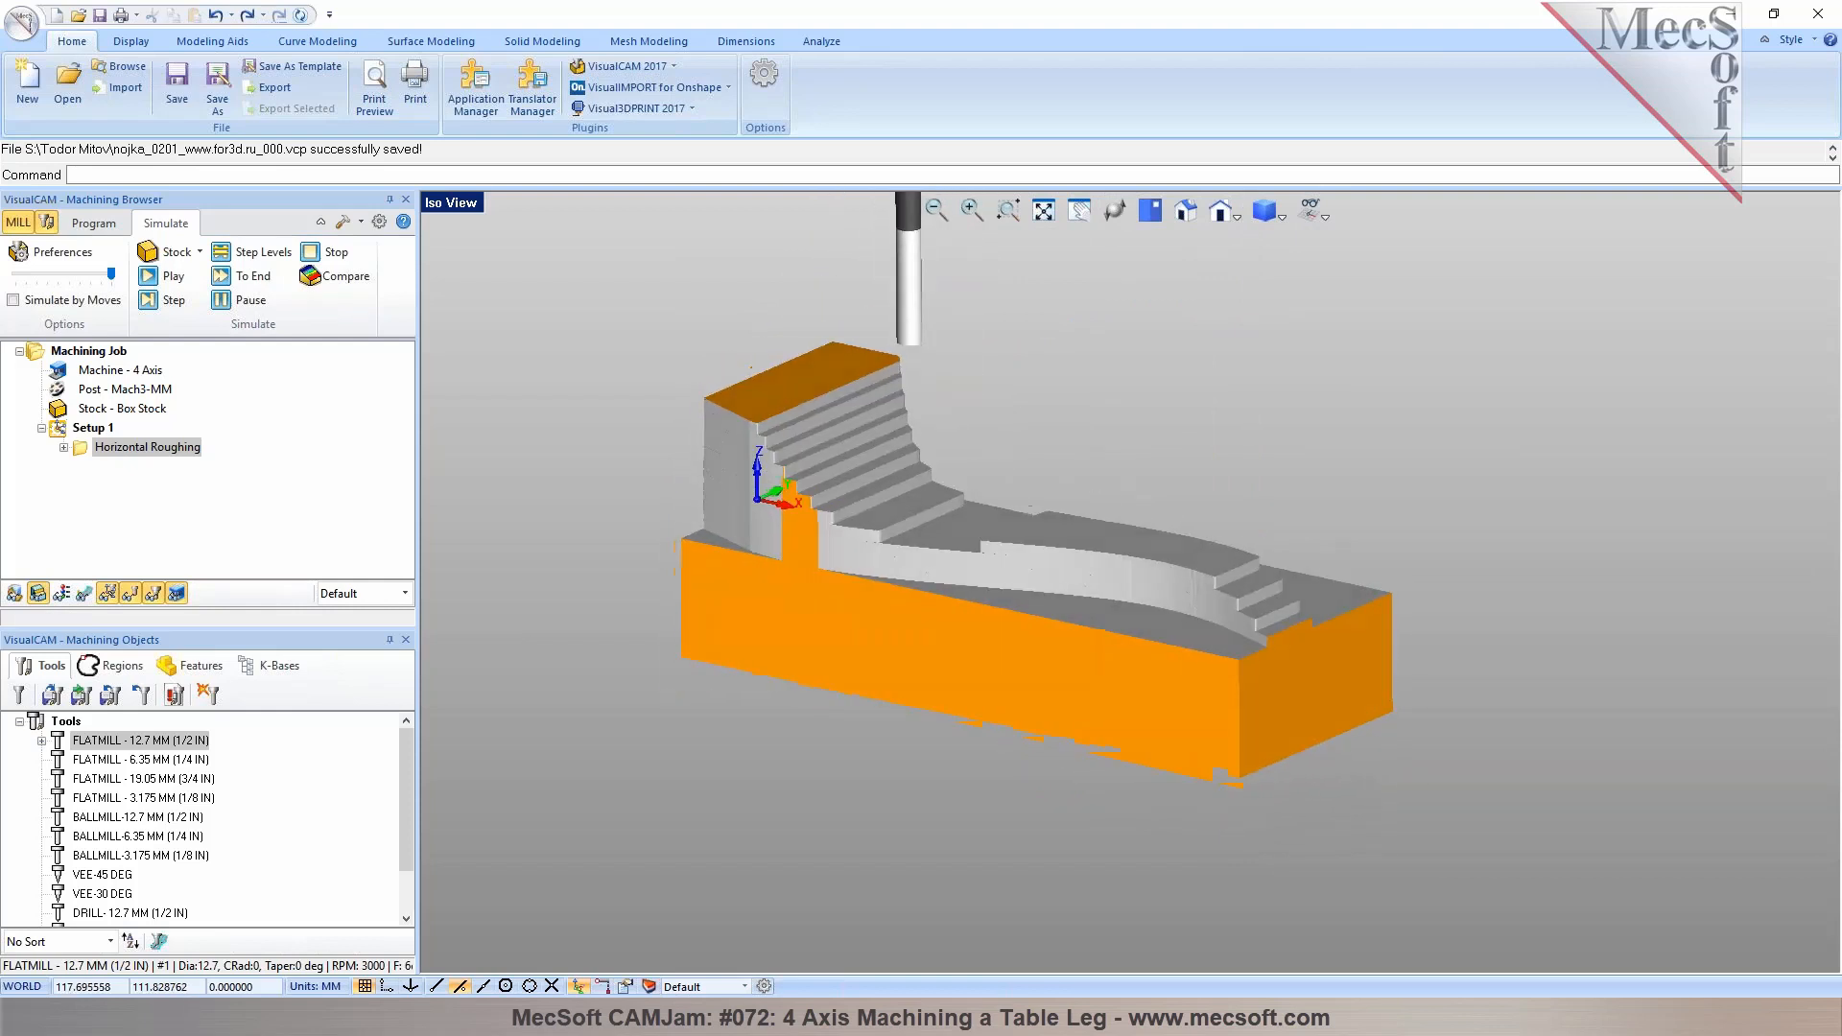
Add a Rotate Table Setup with a table rotation angle of 180 degrees, counter-clockwise
{"action": "left_click", "coordinate": [94, 223]}
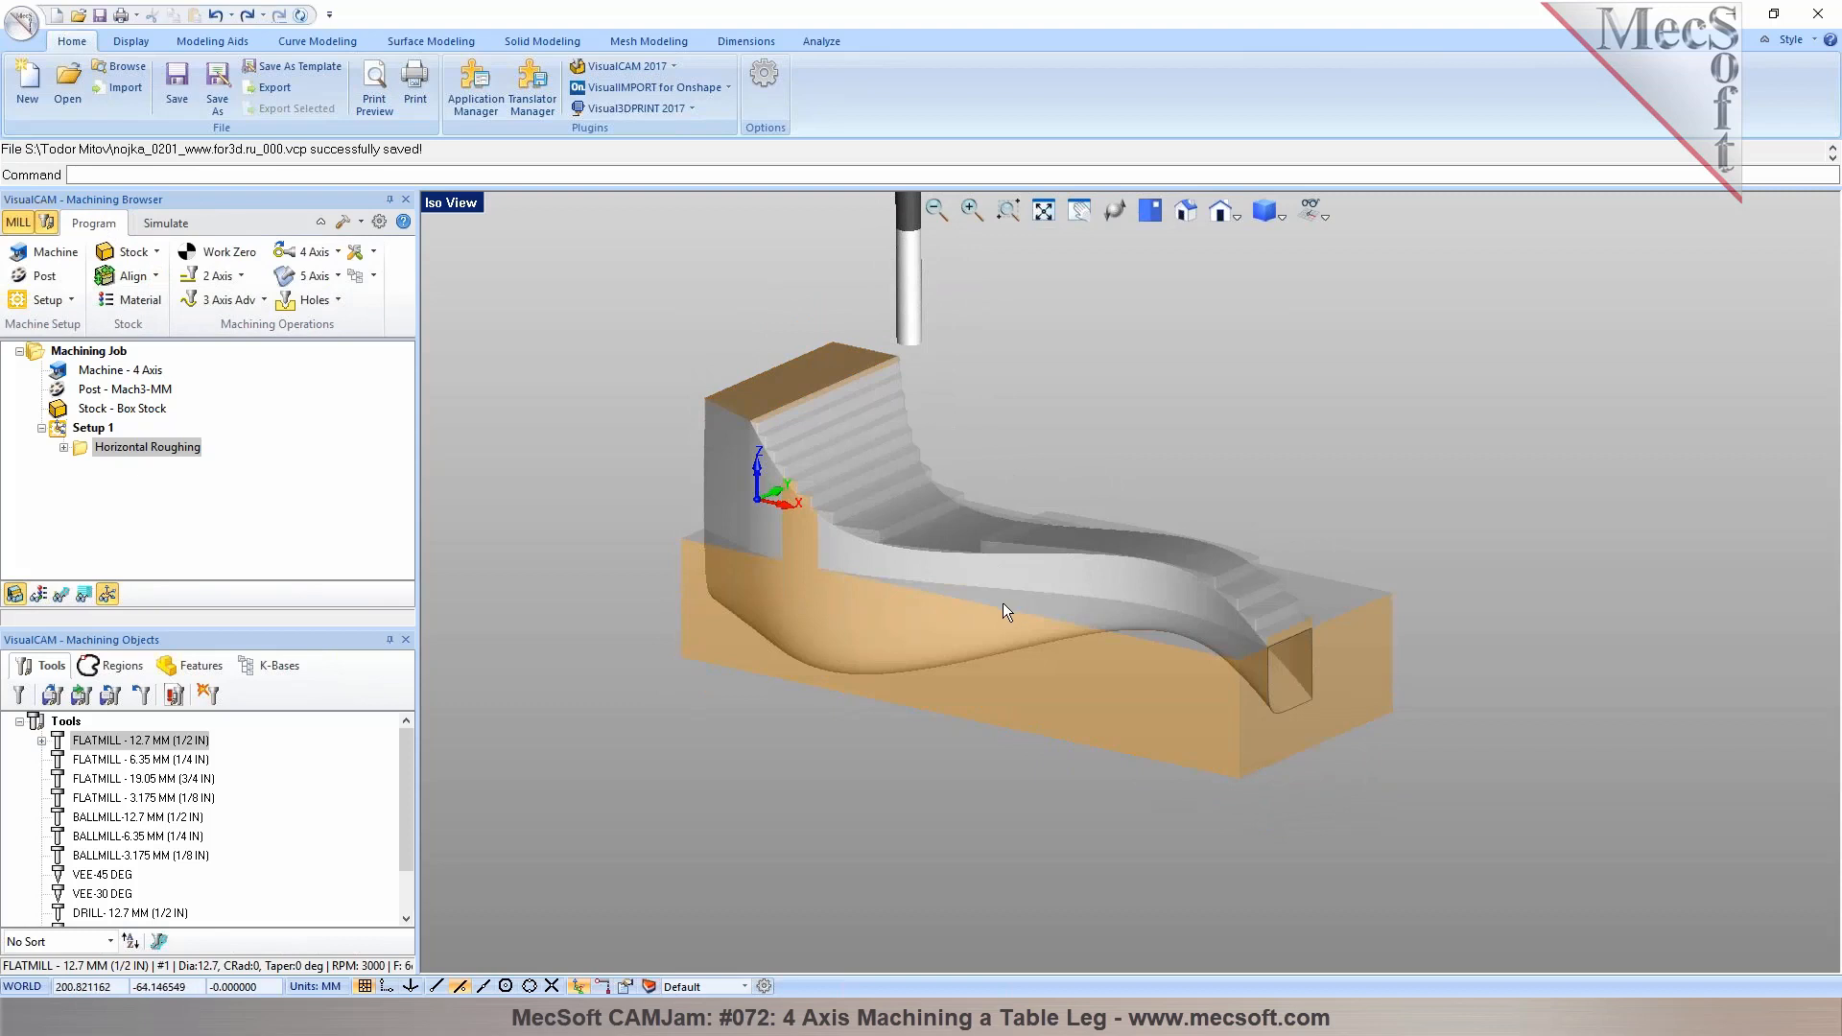
{"action": "left_click", "coordinate": [72, 301]}
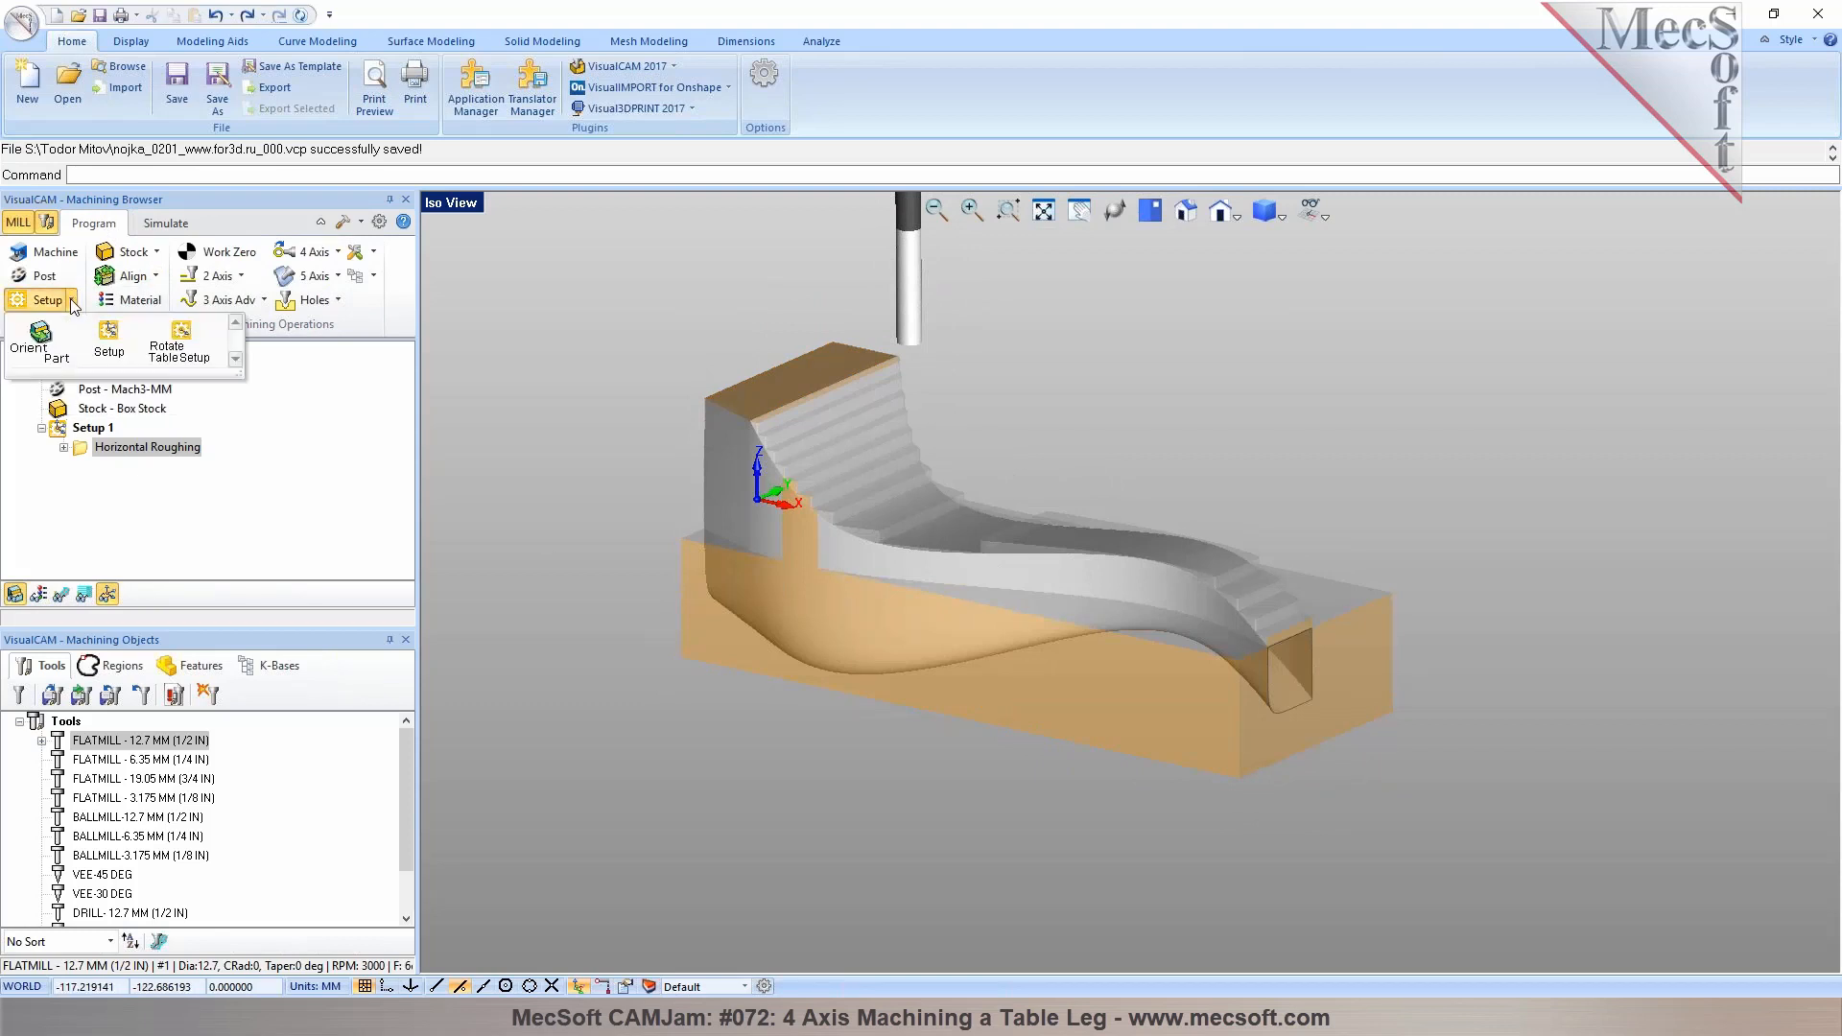
{"action": "left_click", "coordinate": [175, 353]}
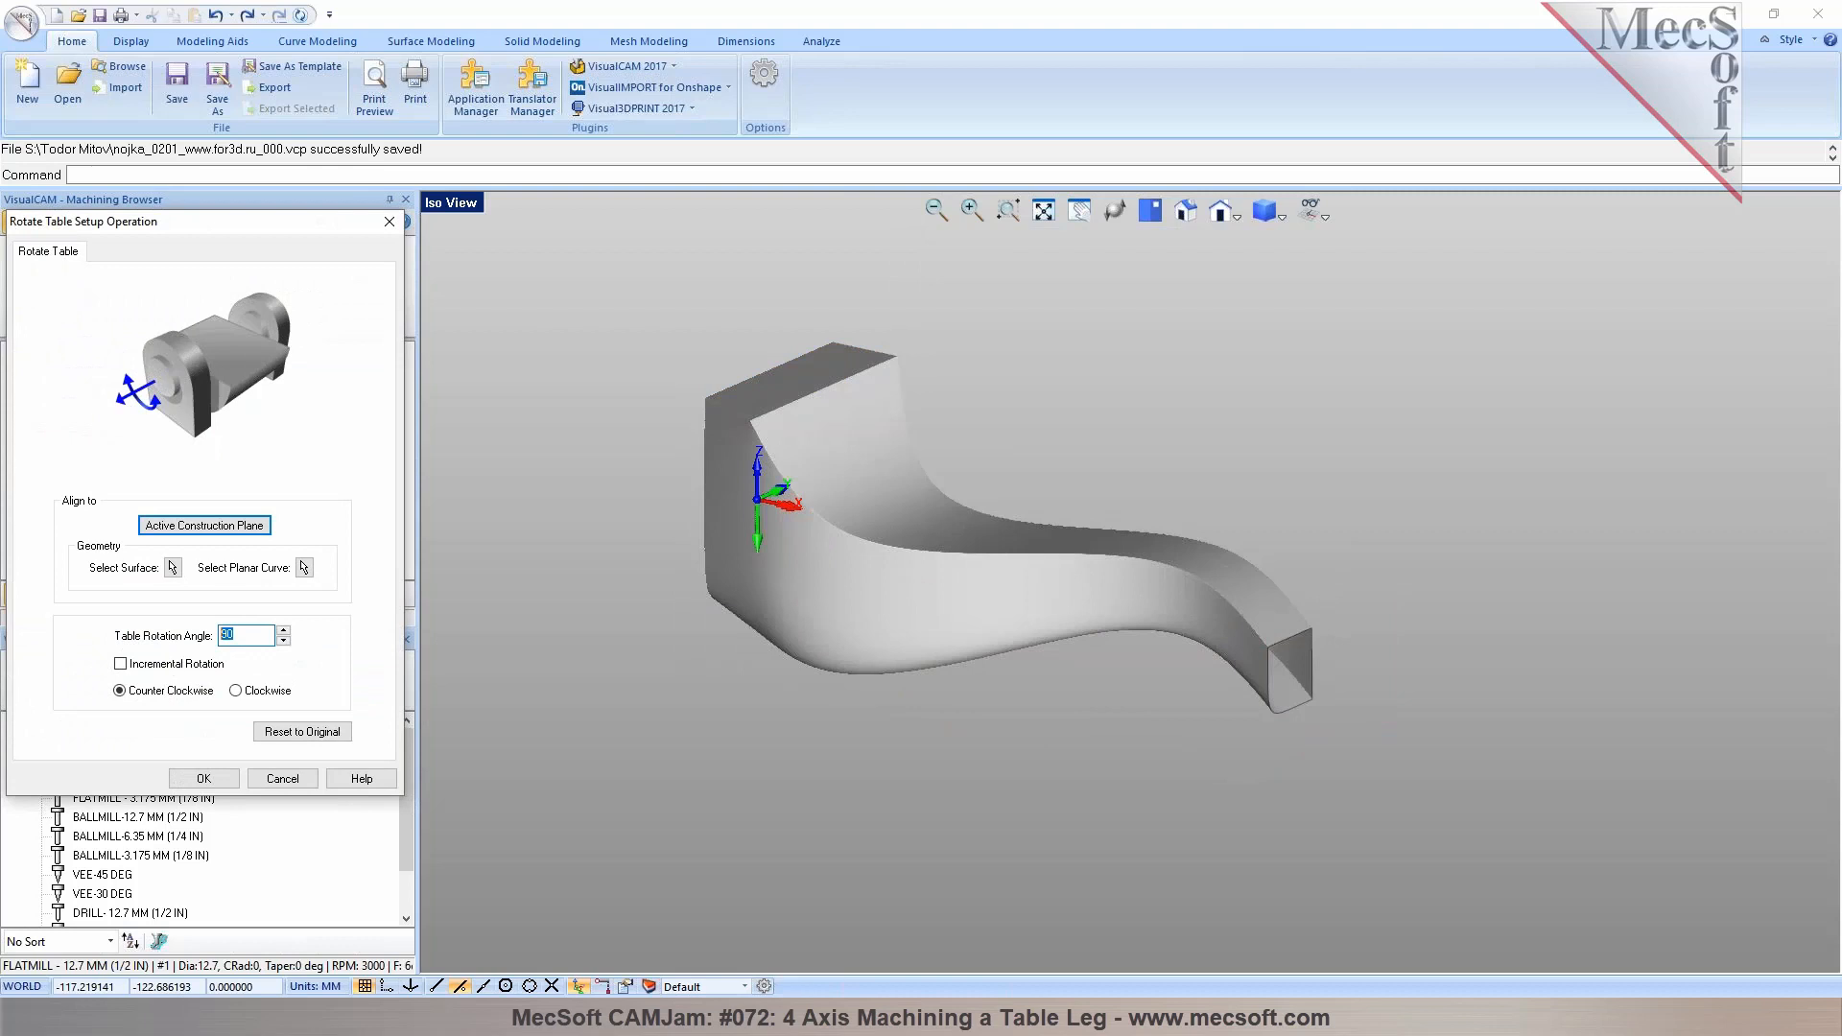
{"action": "type", "text": "18"}
{"action": "left_click", "coordinate": [206, 779]}
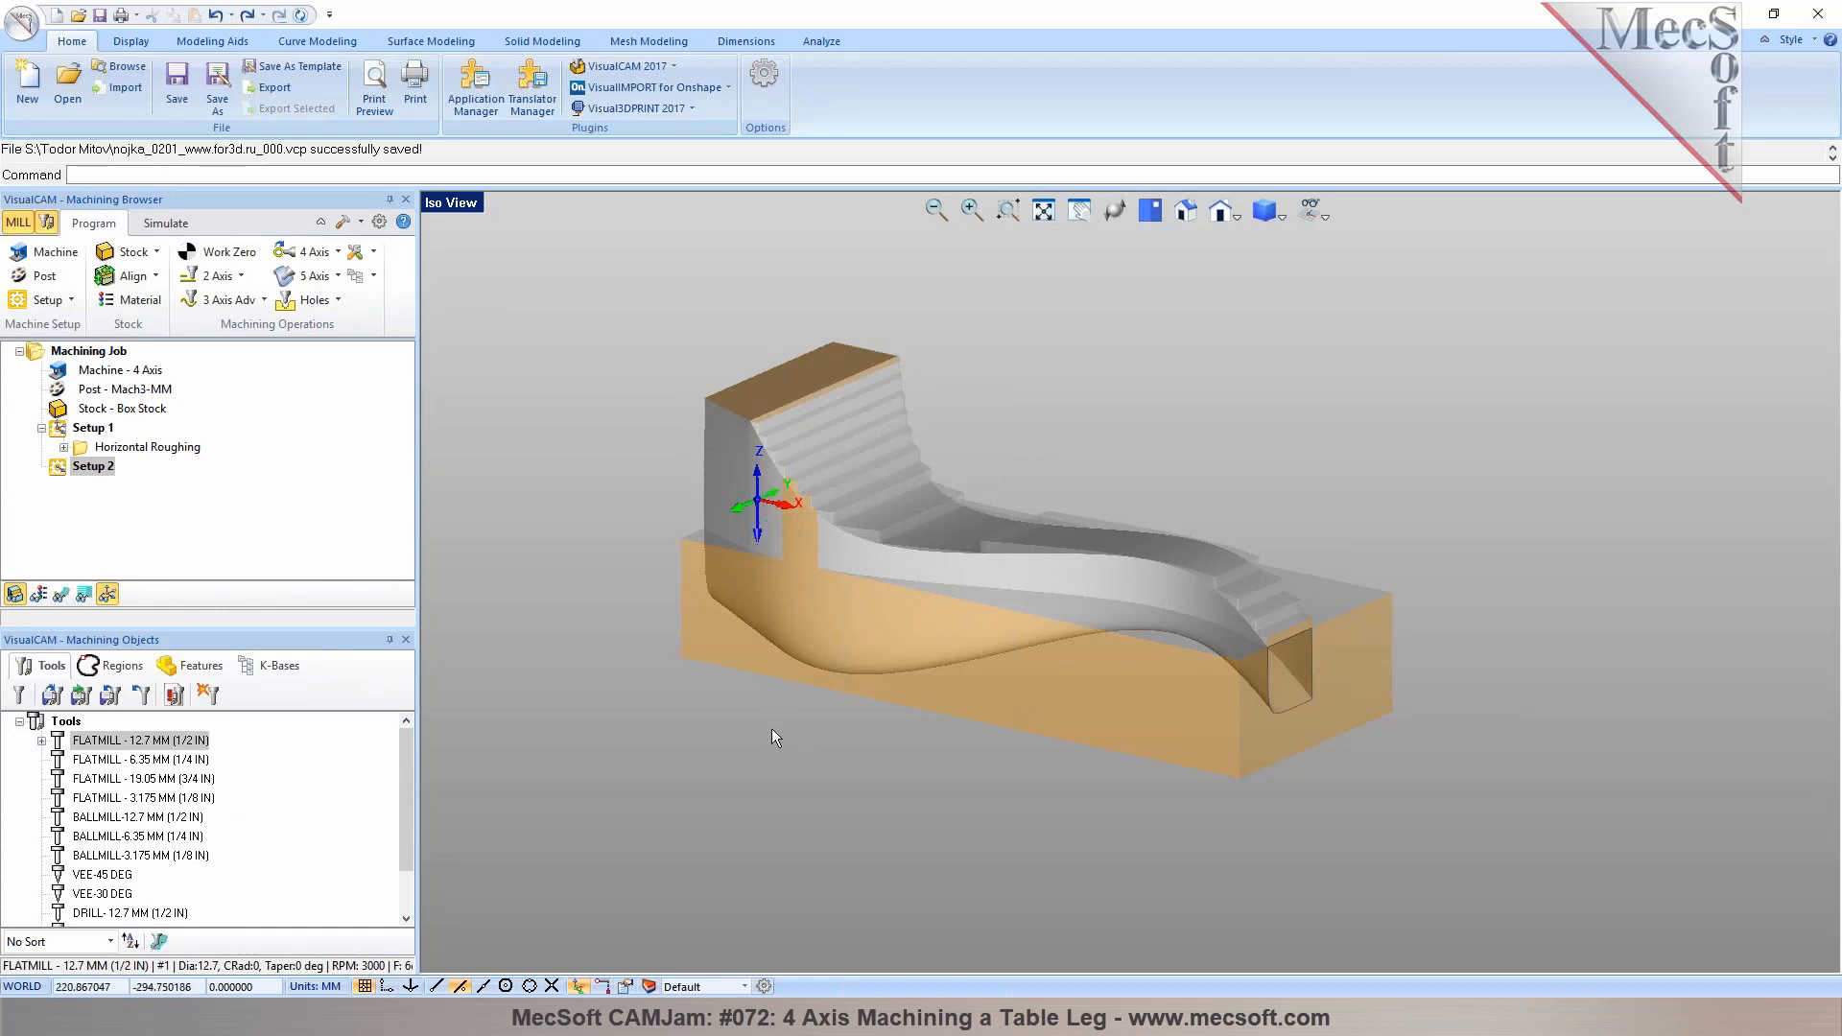
Toggle the display of the WCS in the viewport
{"action": "middle_click_drag", "start_coordinate": [773, 762], "coordinate": [934, 545]}
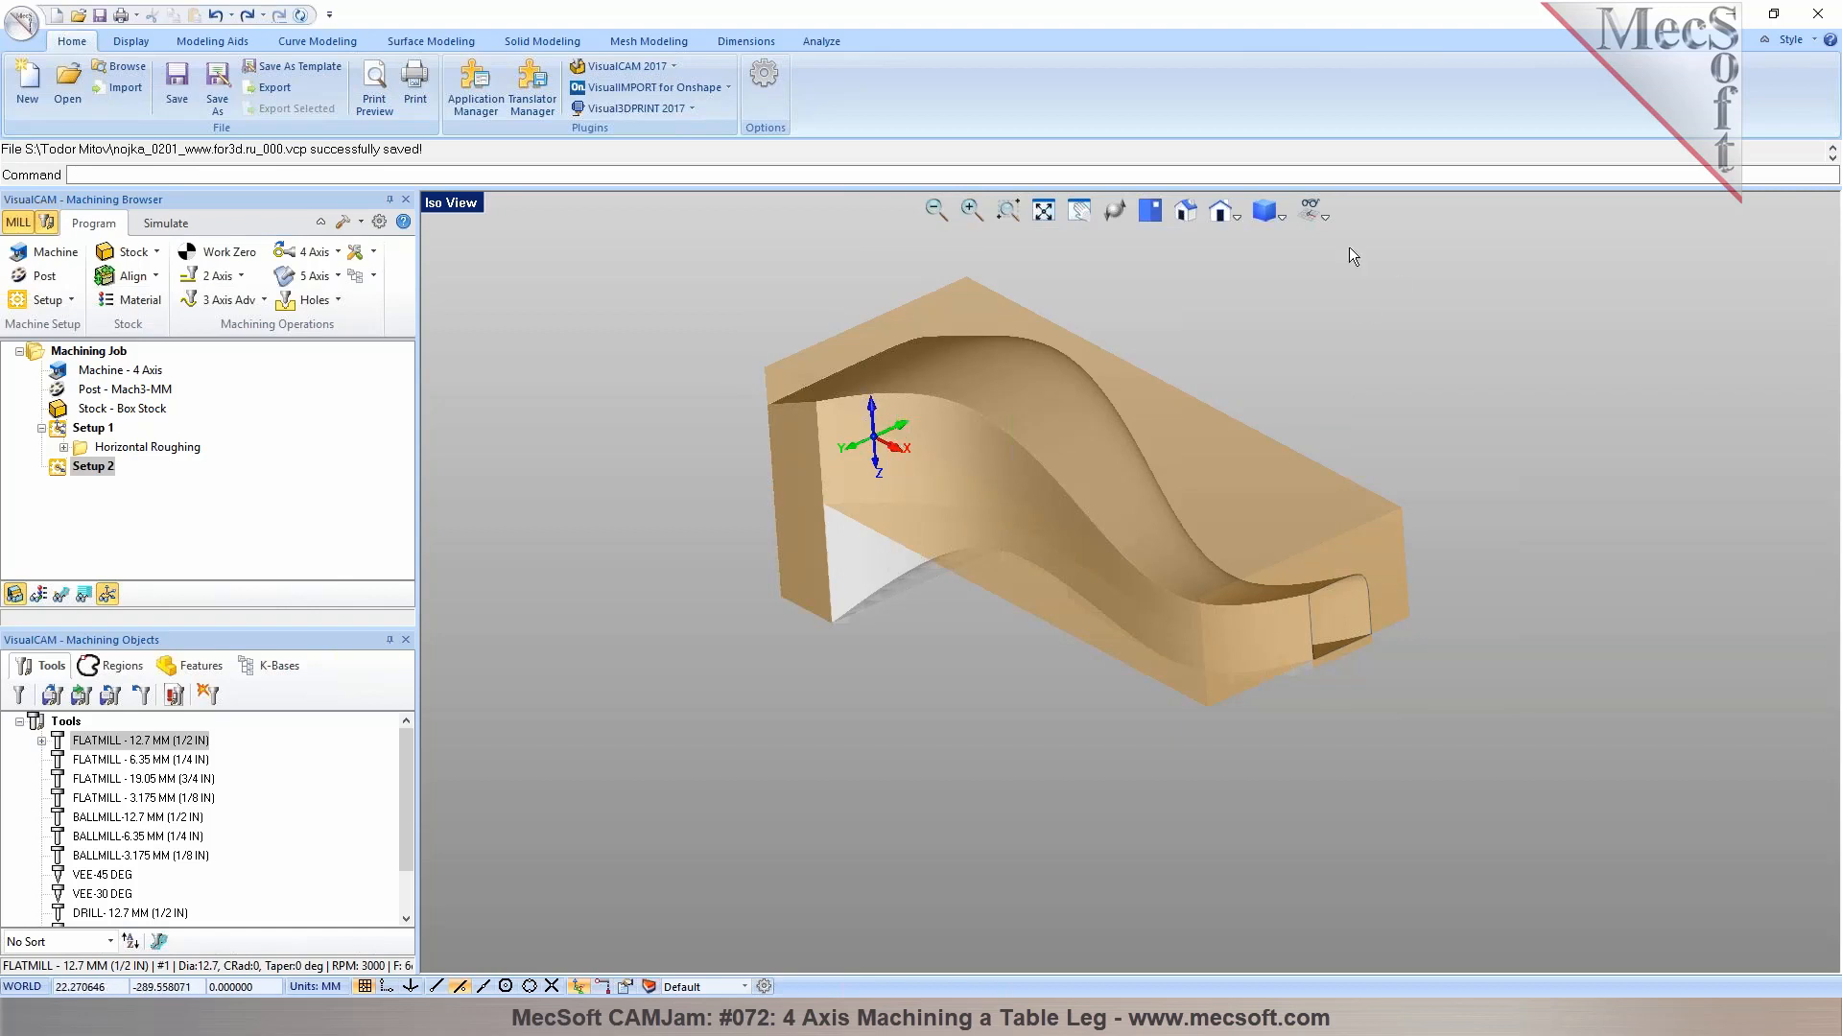
{"action": "left_click", "coordinate": [1321, 214]}
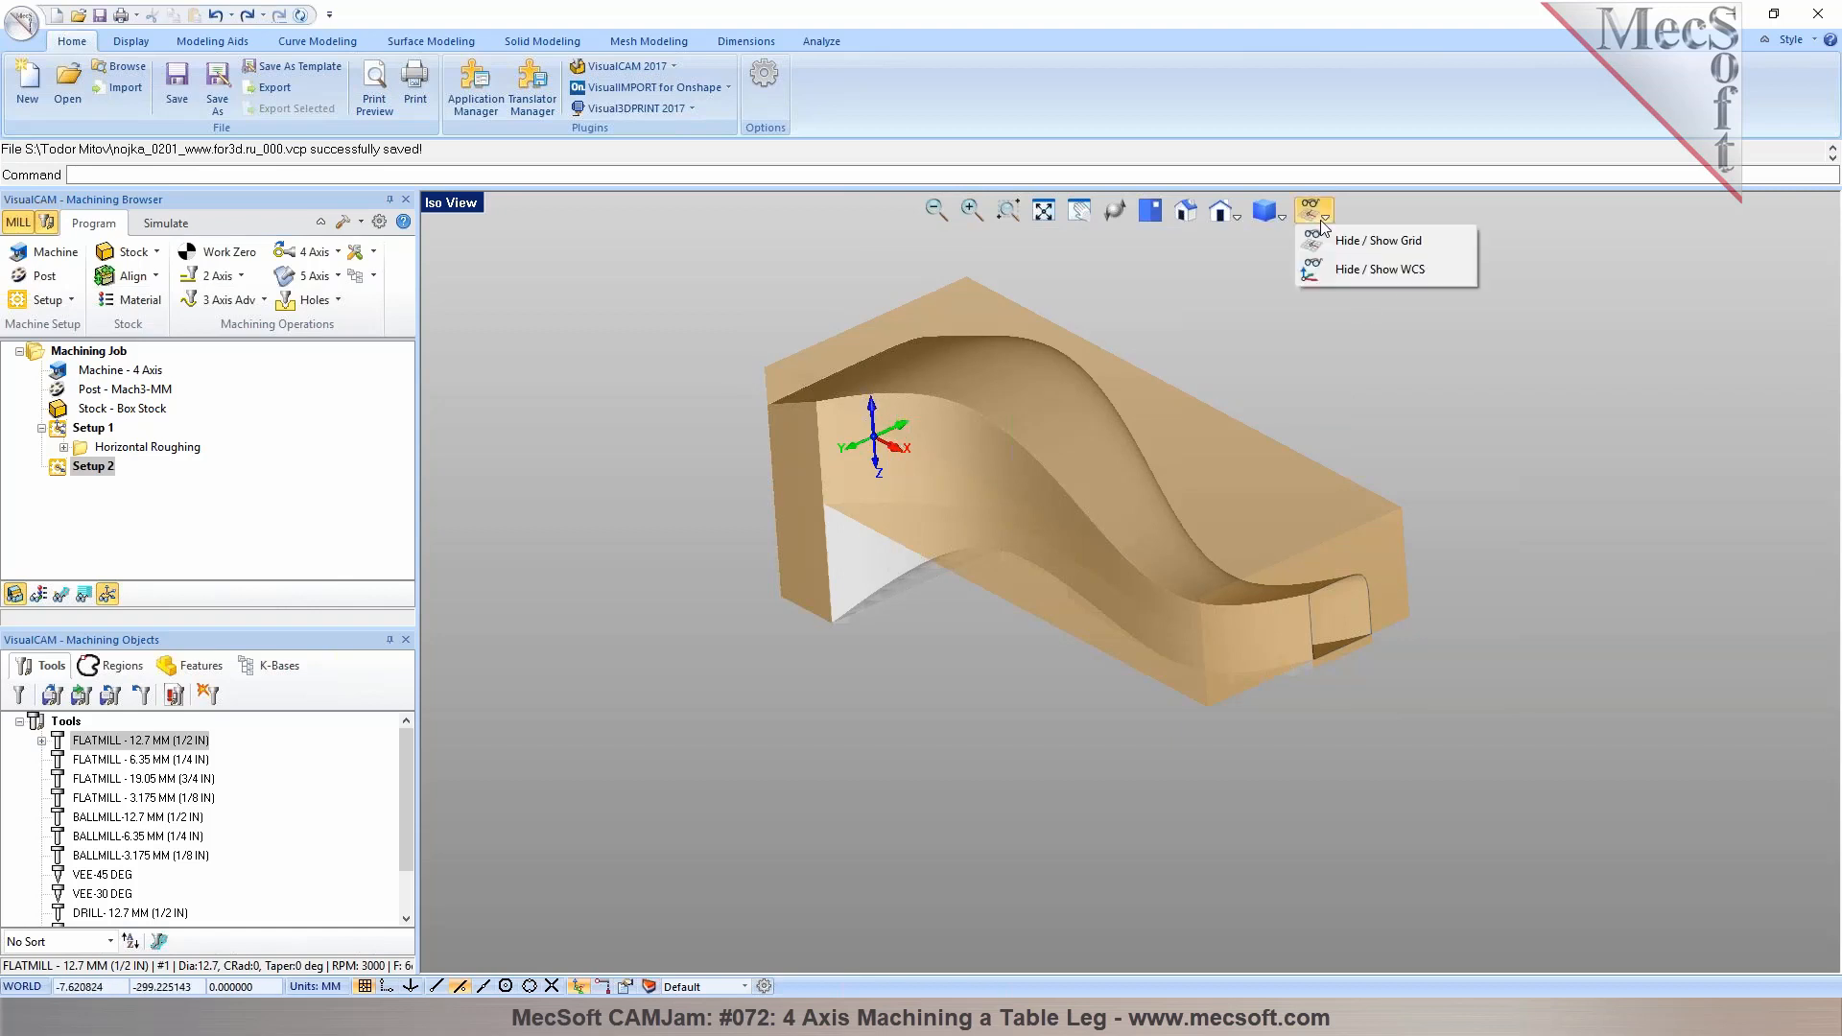
{"action": "left_click", "coordinate": [1383, 274]}
{"action": "middle_click_drag", "start_coordinate": [1003, 470], "coordinate": [1069, 461]}
Compare the part orientation in Setup 1 and Setup 2 and review Setup 2's table rotation settings without changes
{"action": "left_click", "coordinate": [90, 431]}
{"action": "middle_click_drag", "start_coordinate": [832, 499], "coordinate": [969, 614]}
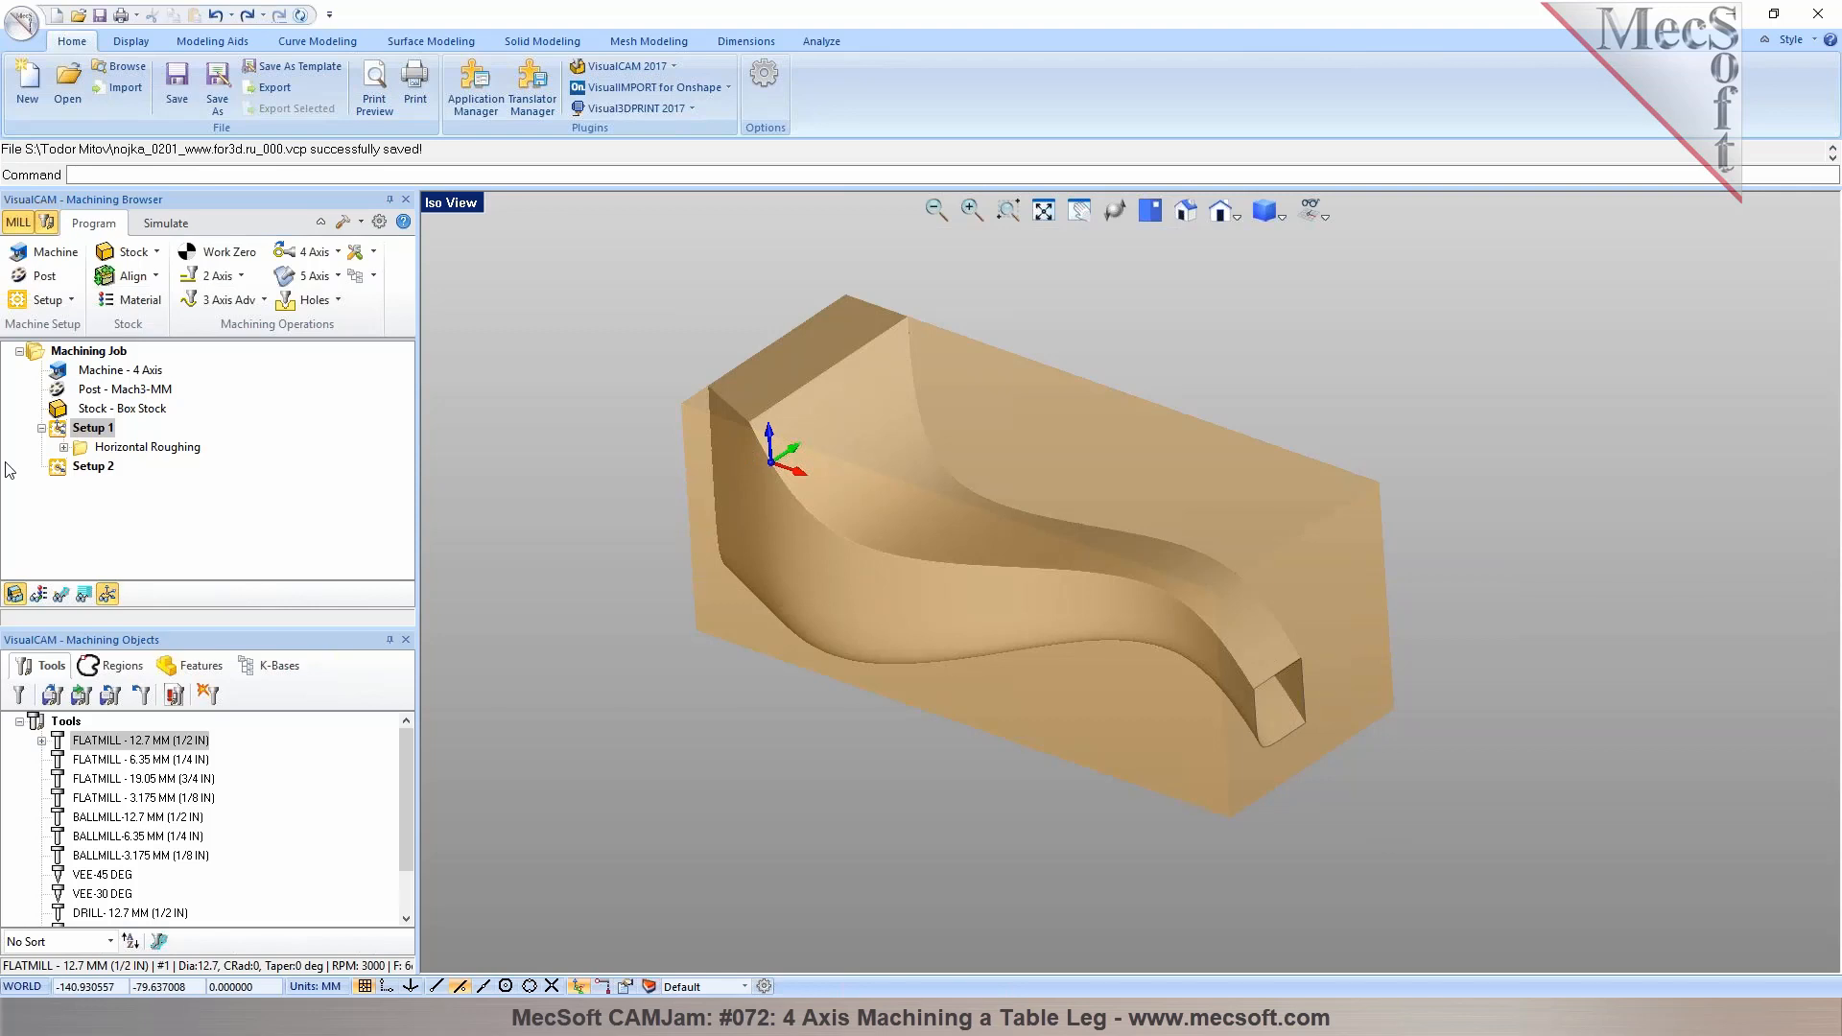
{"action": "left_click", "coordinate": [93, 466]}
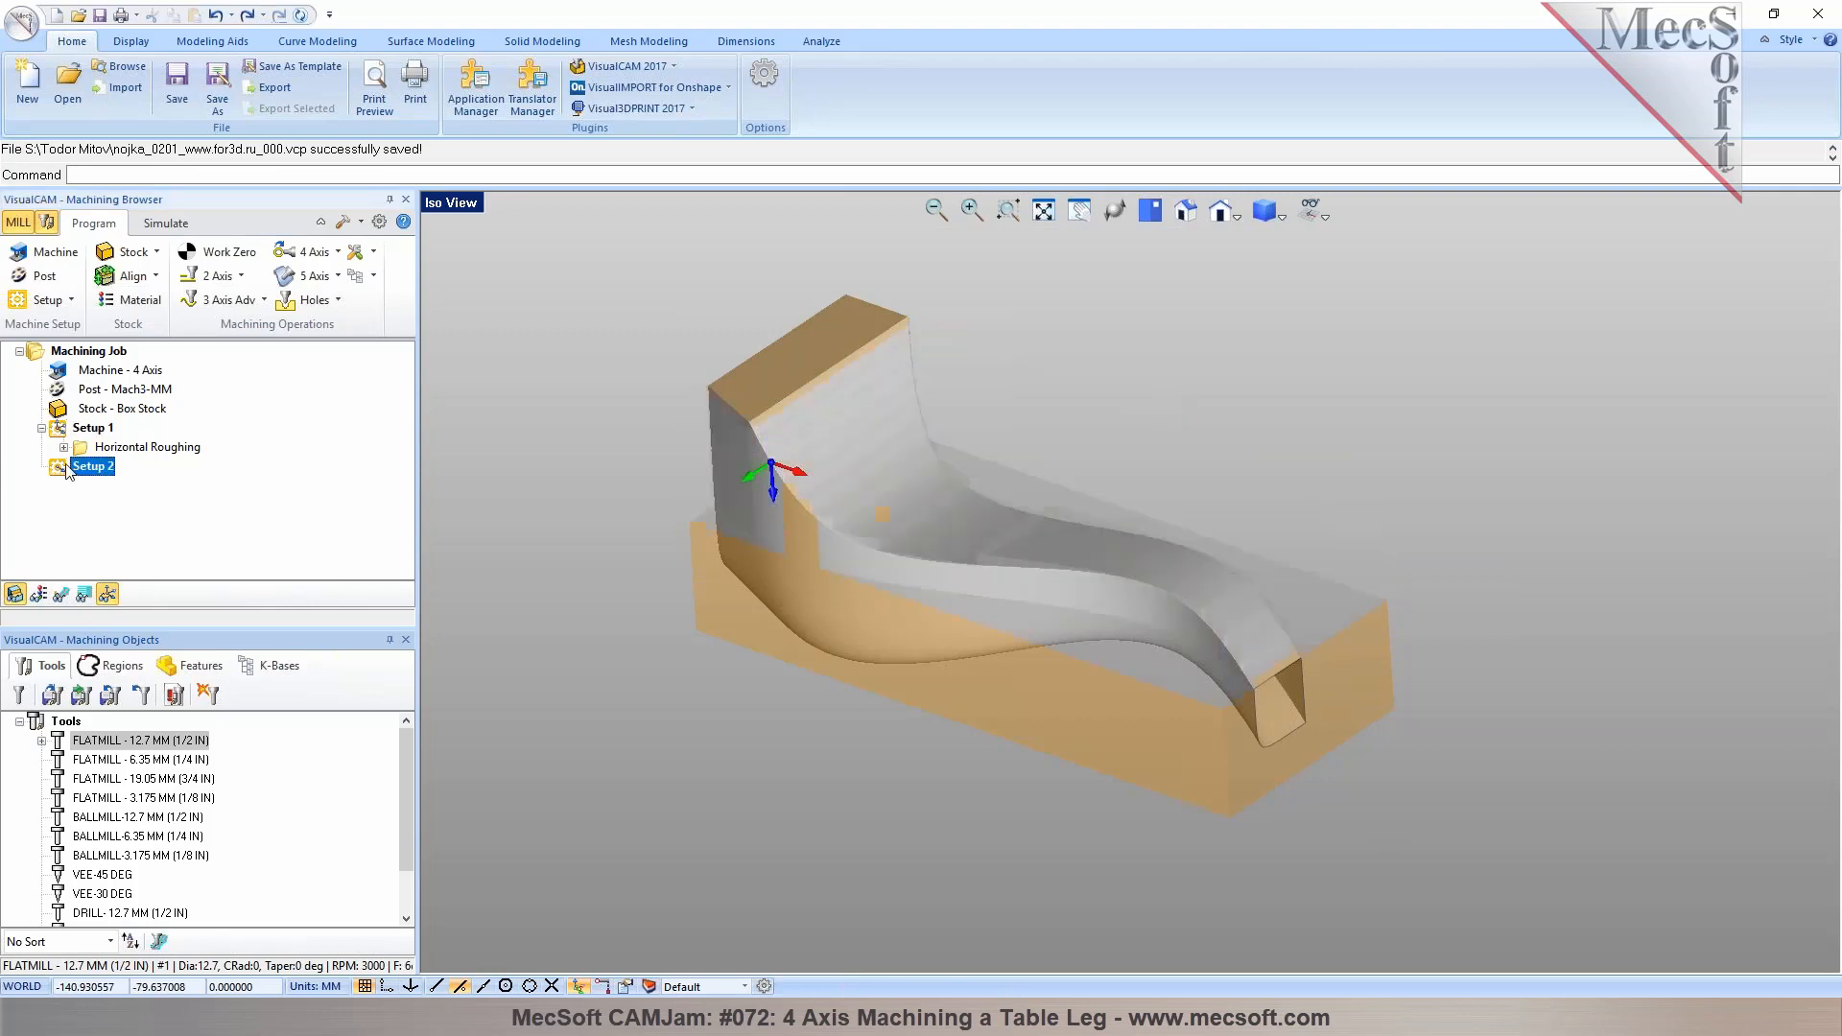
{"action": "double_click", "coordinate": [67, 470]}
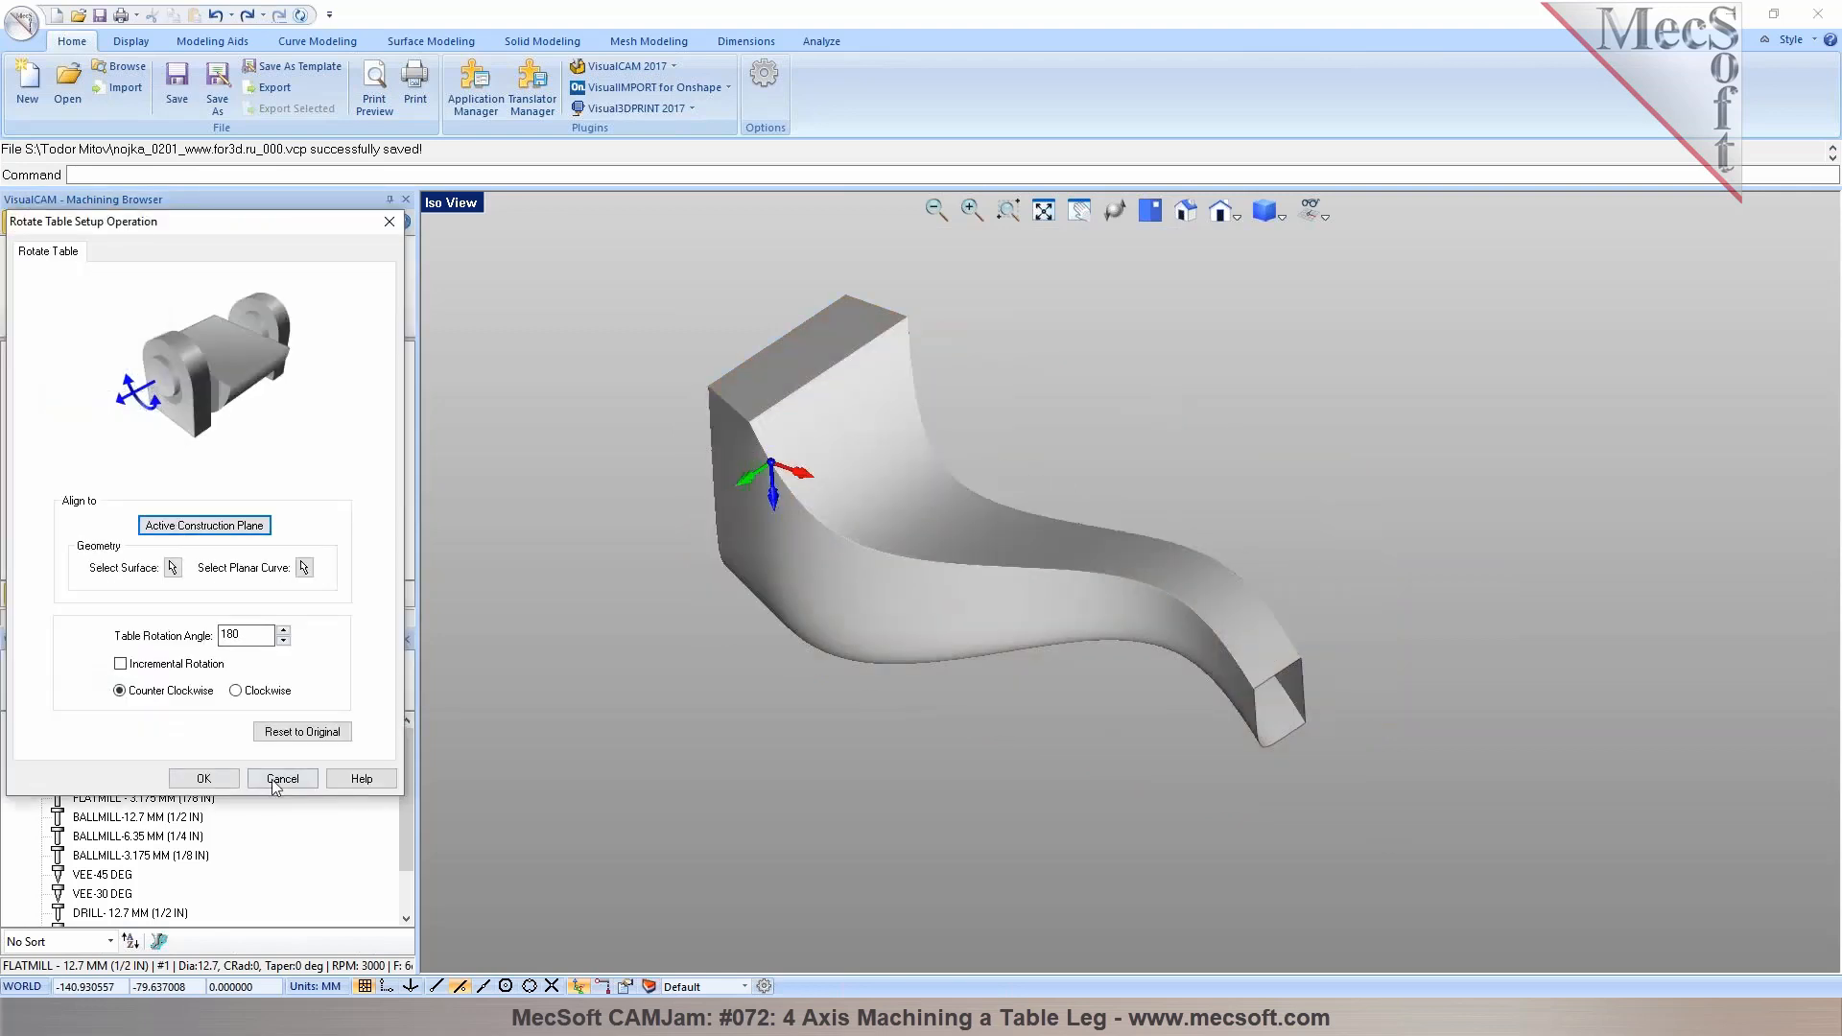
{"action": "left_click", "coordinate": [276, 779]}
{"action": "mouse_move", "coordinate": [1041, 806]}
{"action": "right_mouse_down"}
{"action": "mouse_move", "coordinate": [1189, 609]}
{"action": "mouse_move", "coordinate": [1086, 549]}
{"action": "mouse_move", "coordinate": [1059, 612]}
{"action": "mouse_move", "coordinate": [1033, 572]}
{"action": "mouse_move", "coordinate": [1048, 561]}
{"action": "mouse_move", "coordinate": [917, 564]}
{"action": "right_mouse_up"}
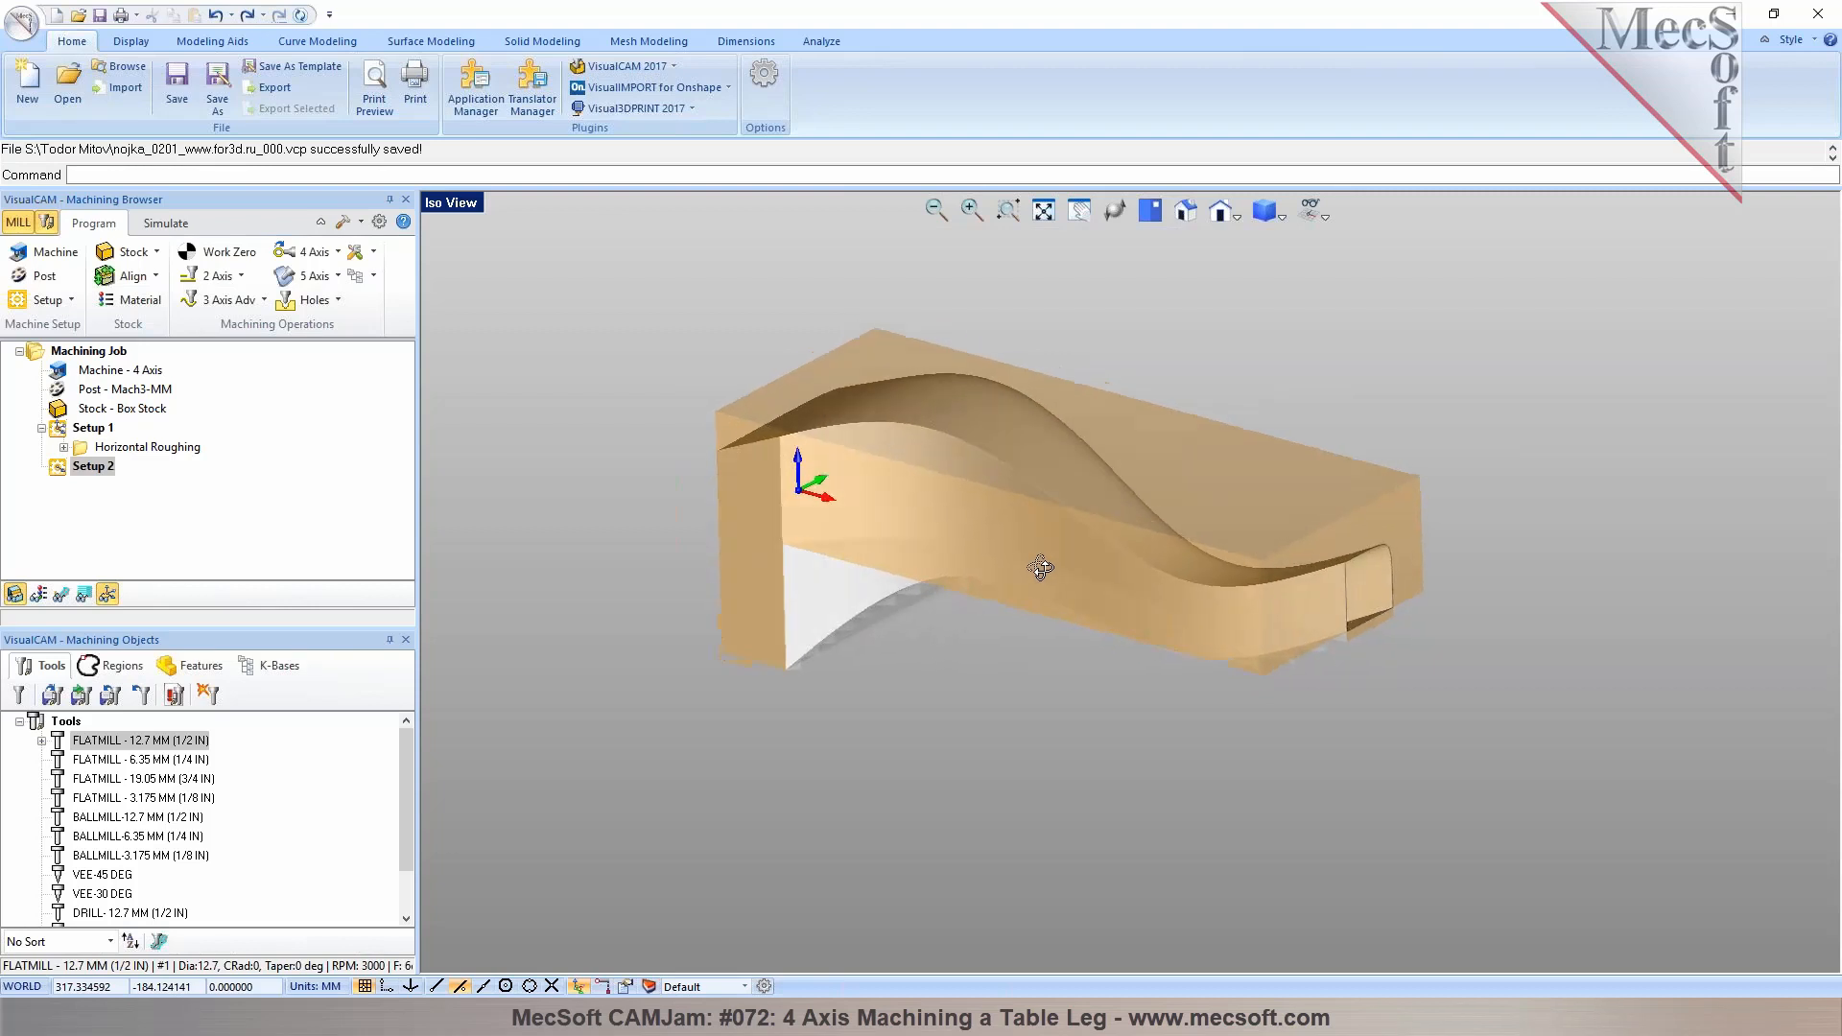
Copy the Horizontal Roughing operation from Setup 1 and paste it into Setup 2
{"action": "left_click", "coordinate": [114, 449]}
{"action": "right_click", "coordinate": [116, 455]}
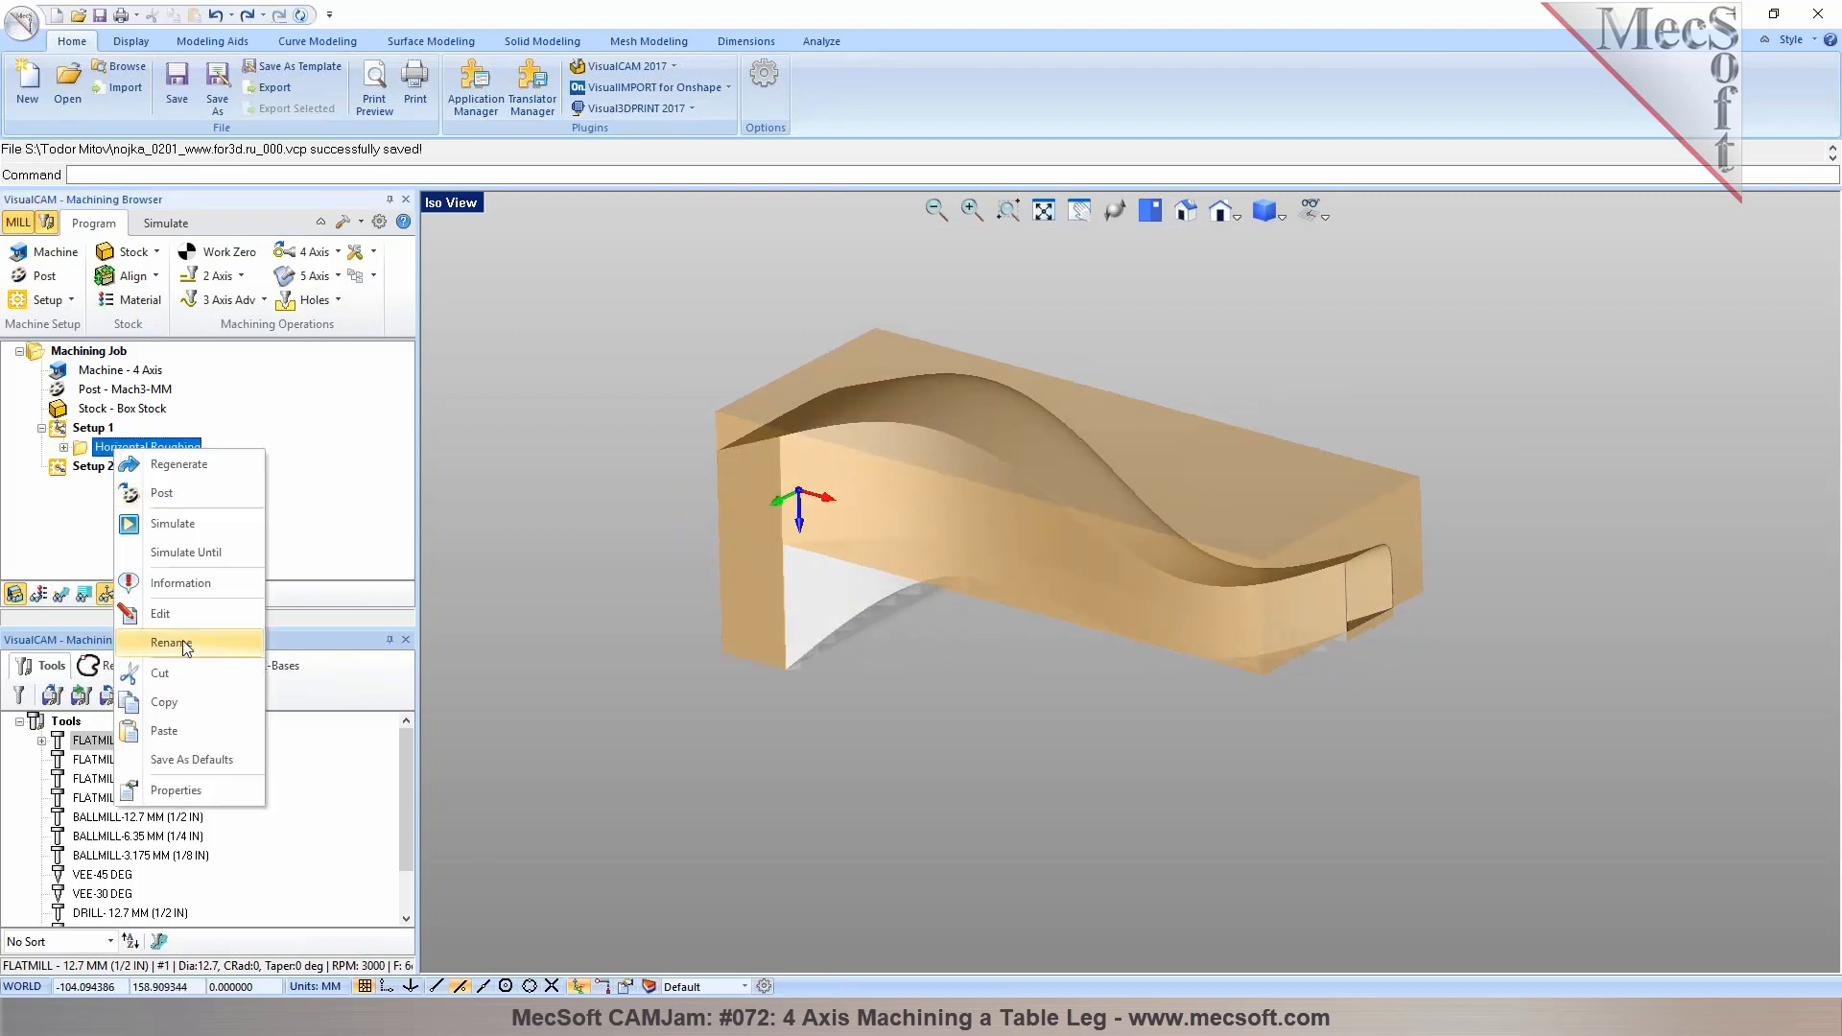
{"action": "key", "text": "Escape"}
{"action": "left_click", "coordinate": [91, 466]}
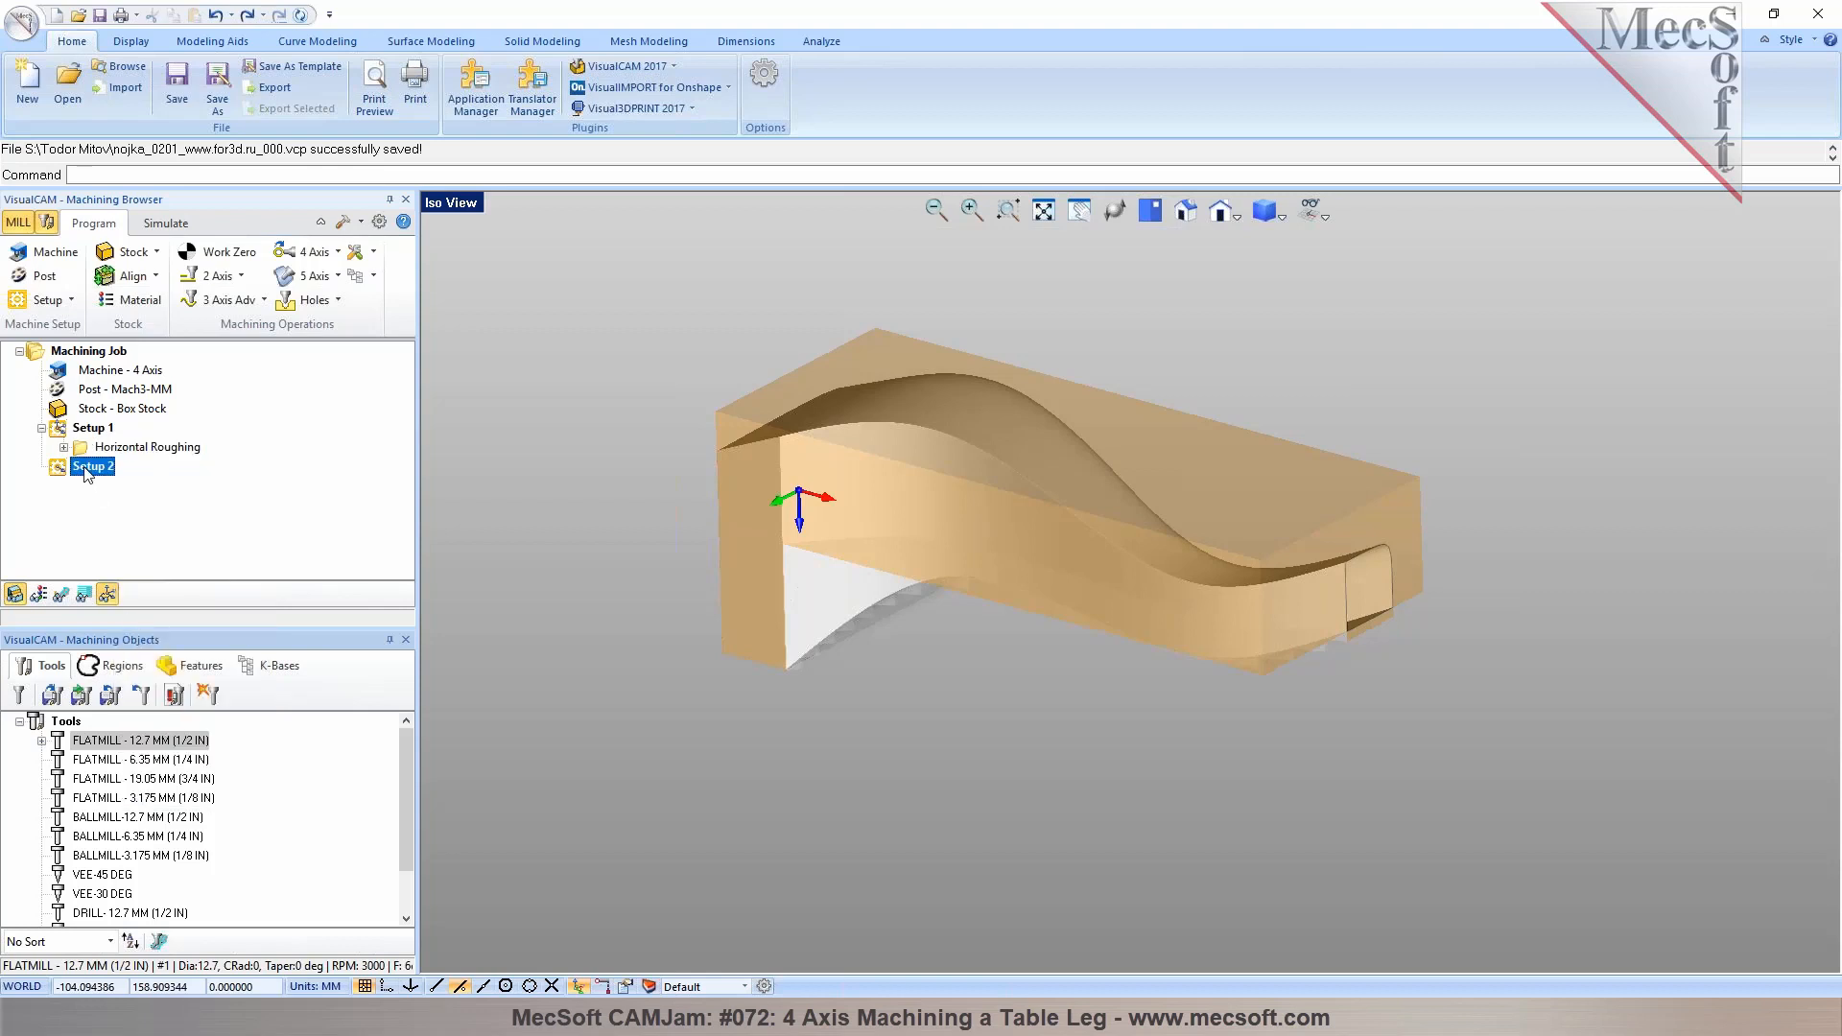
{"action": "right_click", "coordinate": [90, 470]}
{"action": "left_click", "coordinate": [135, 718]}
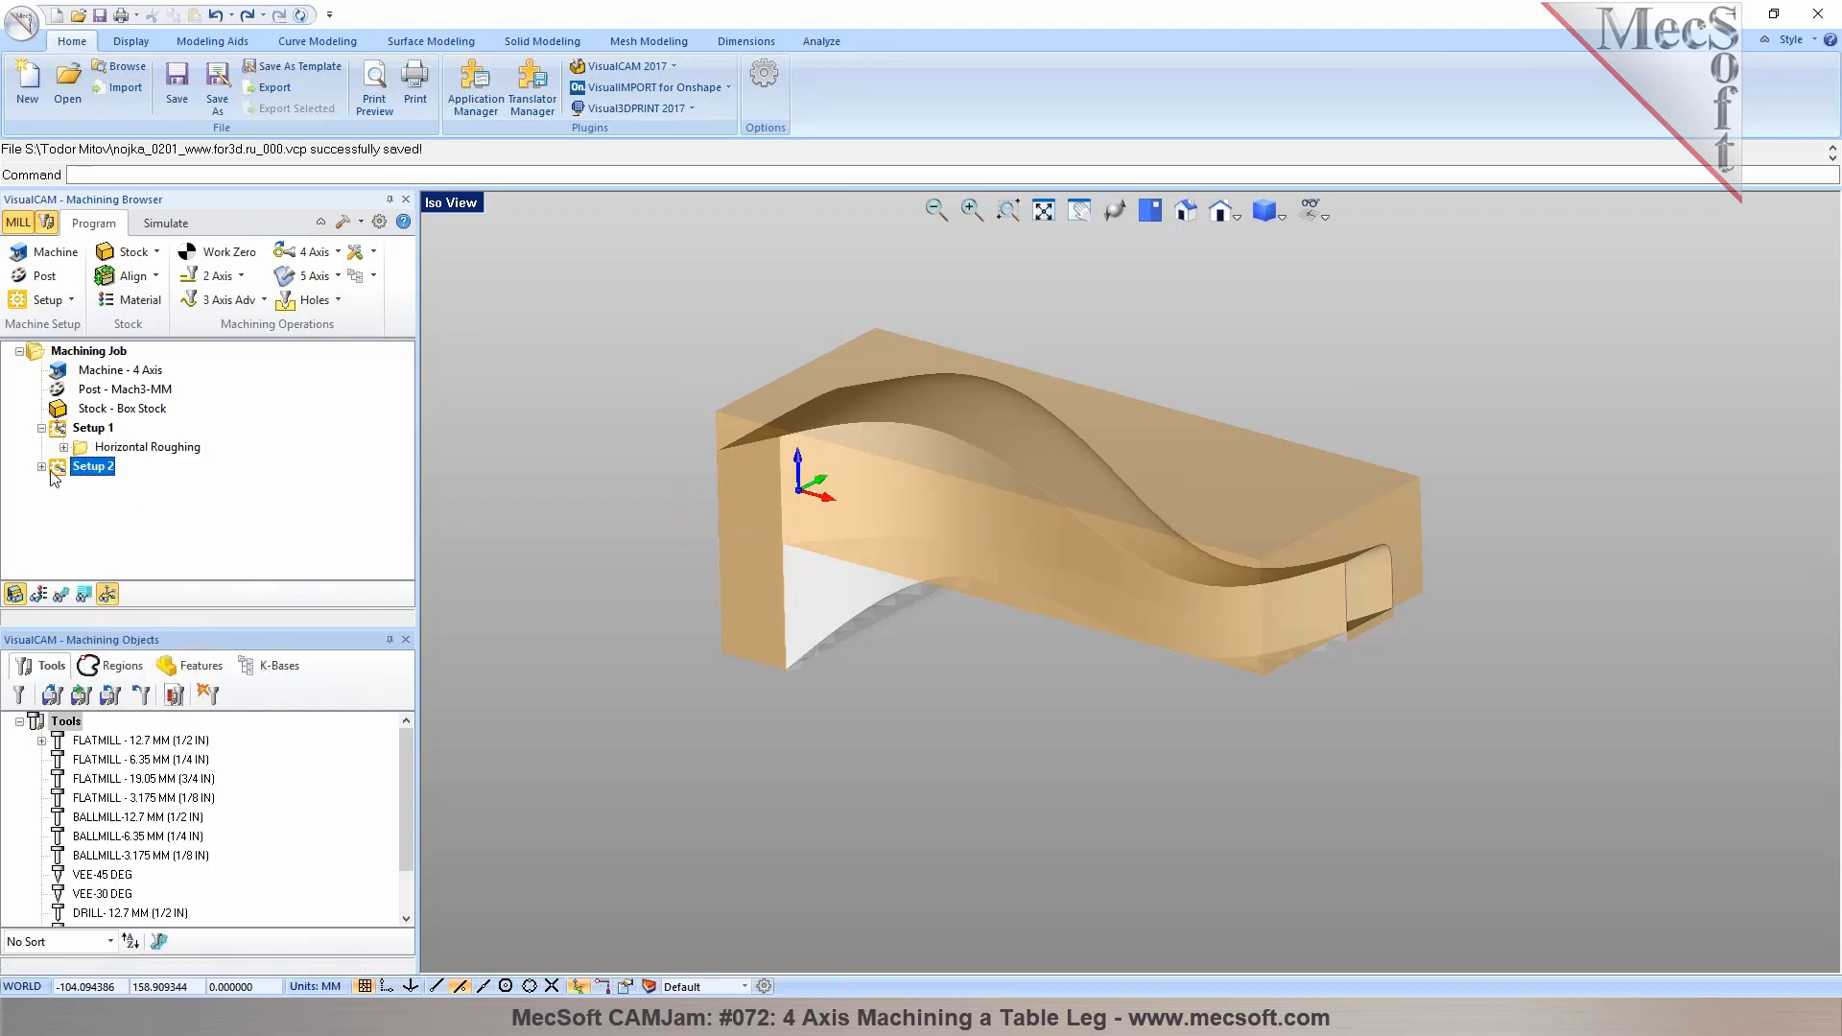
Set the copied roughing operation's Bottom cut level to 0 and generate its toolpath
{"action": "double_click", "coordinate": [88, 488]}
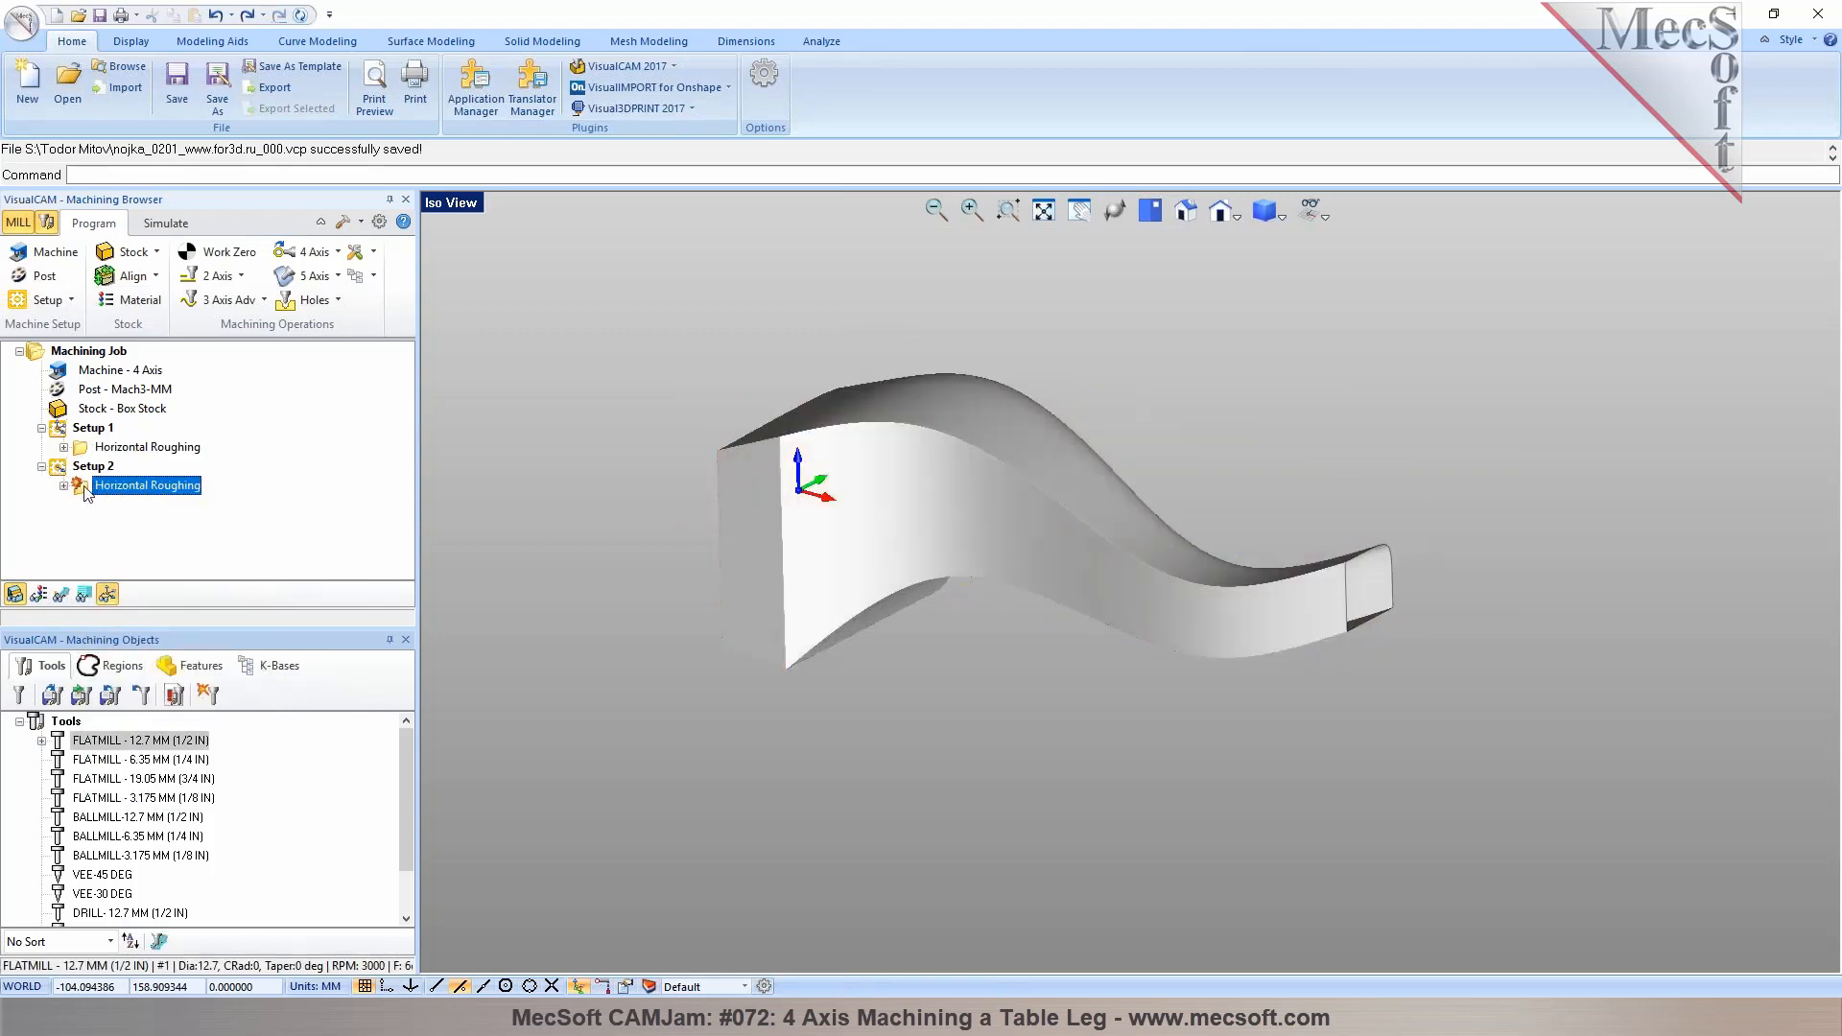
{"action": "left_click", "coordinate": [152, 253]}
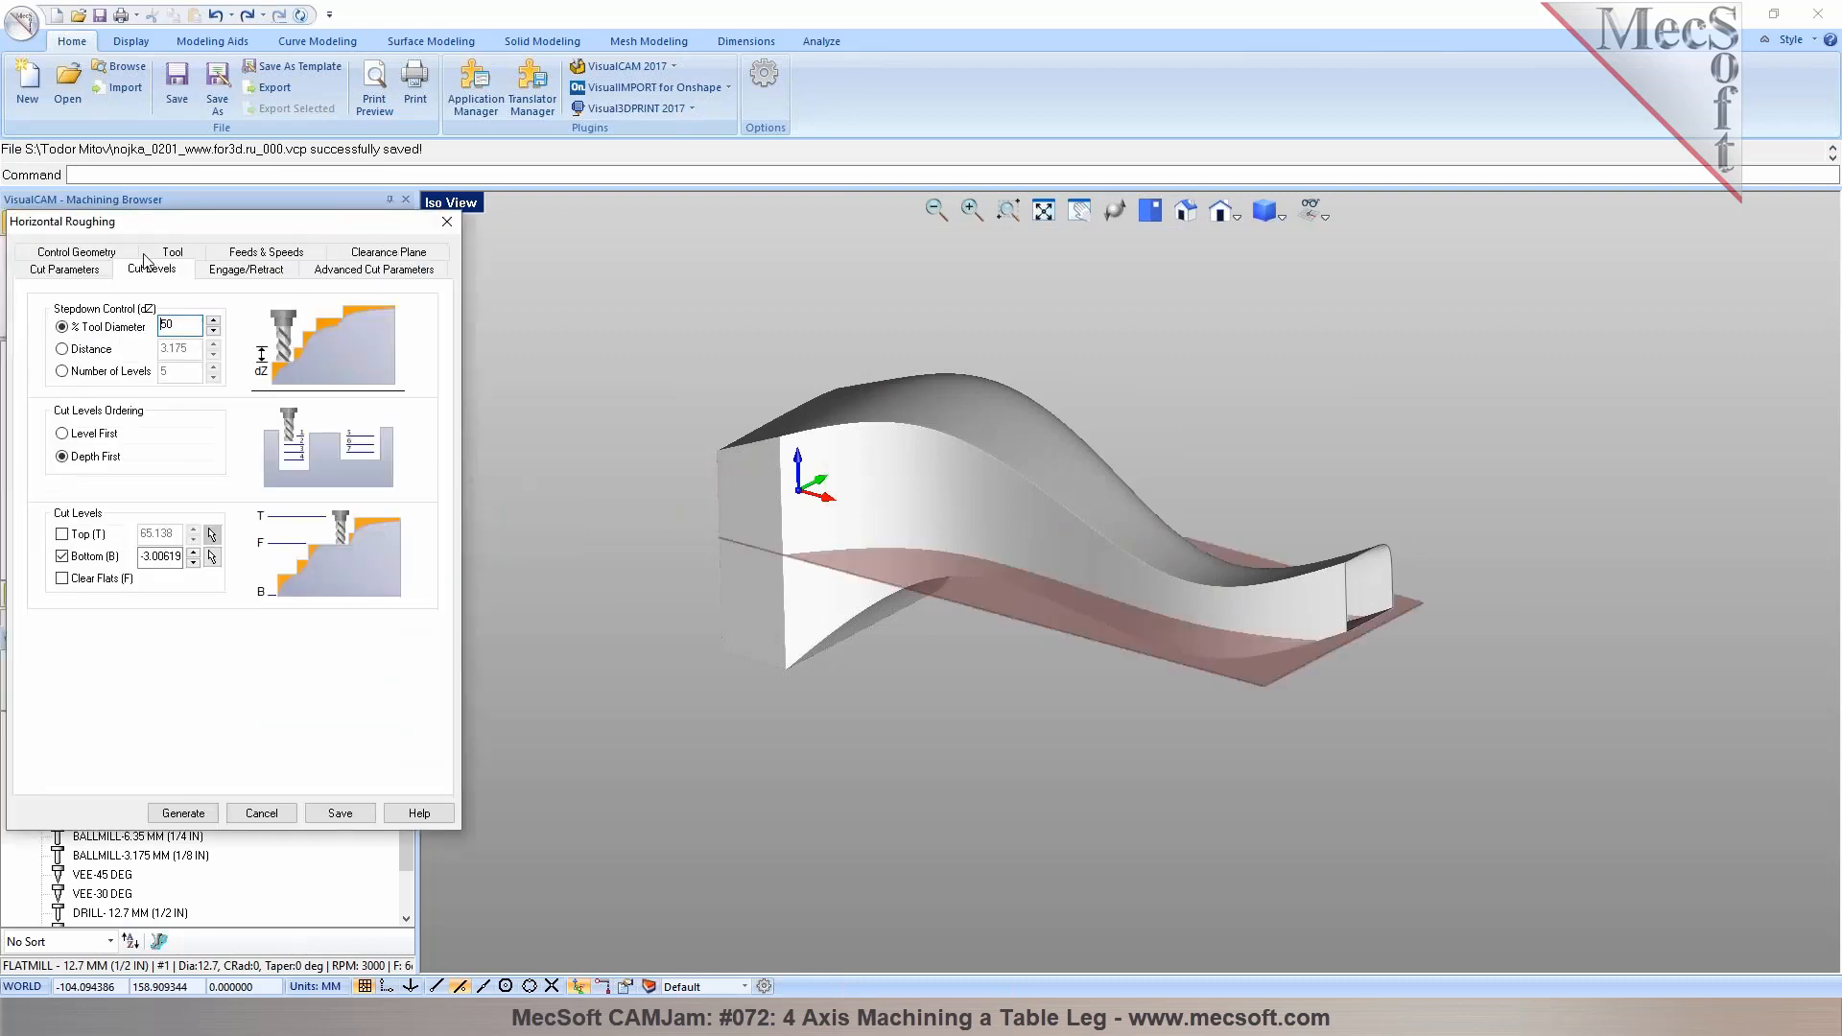
{"action": "mouse_move", "coordinate": [1082, 537]}
{"action": "middle_mouse_down"}
{"action": "mouse_move", "coordinate": [1106, 498]}
{"action": "mouse_move", "coordinate": [1085, 561]}
{"action": "mouse_move", "coordinate": [1045, 537]}
{"action": "middle_mouse_up"}
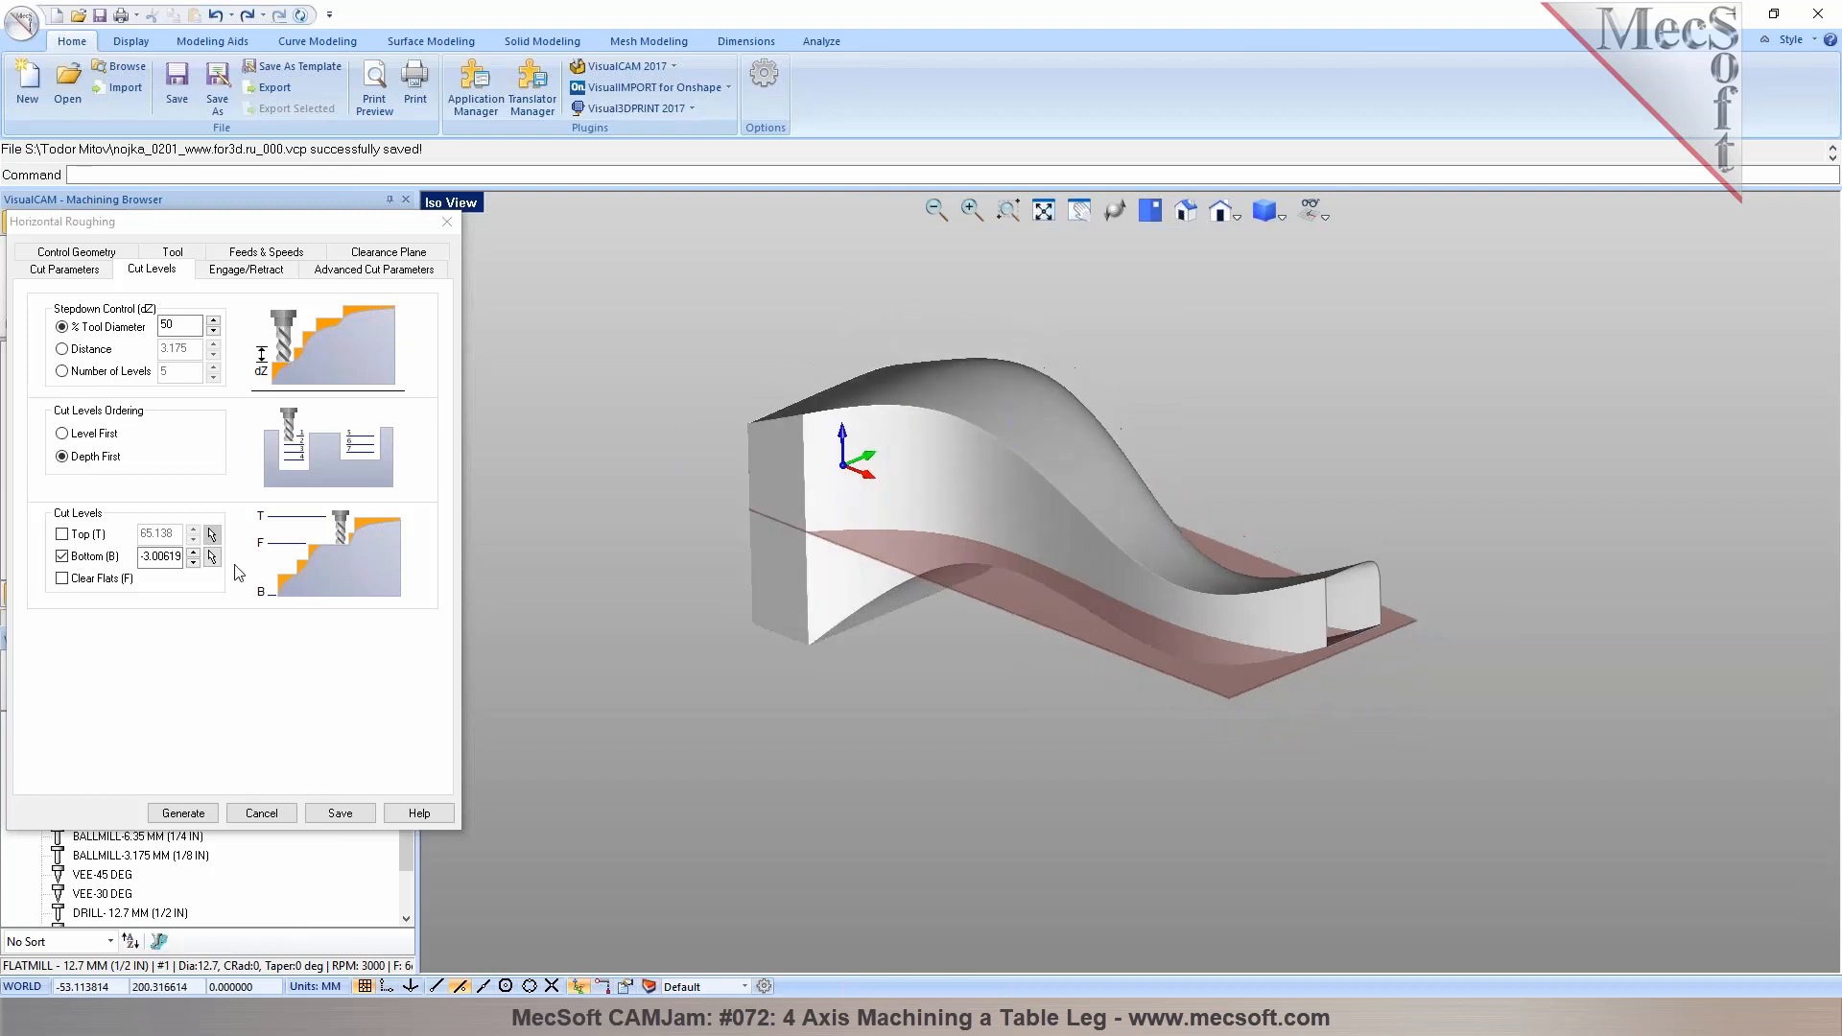
{"action": "left_click", "coordinate": [192, 551]}
{"action": "left_click", "coordinate": [193, 552]}
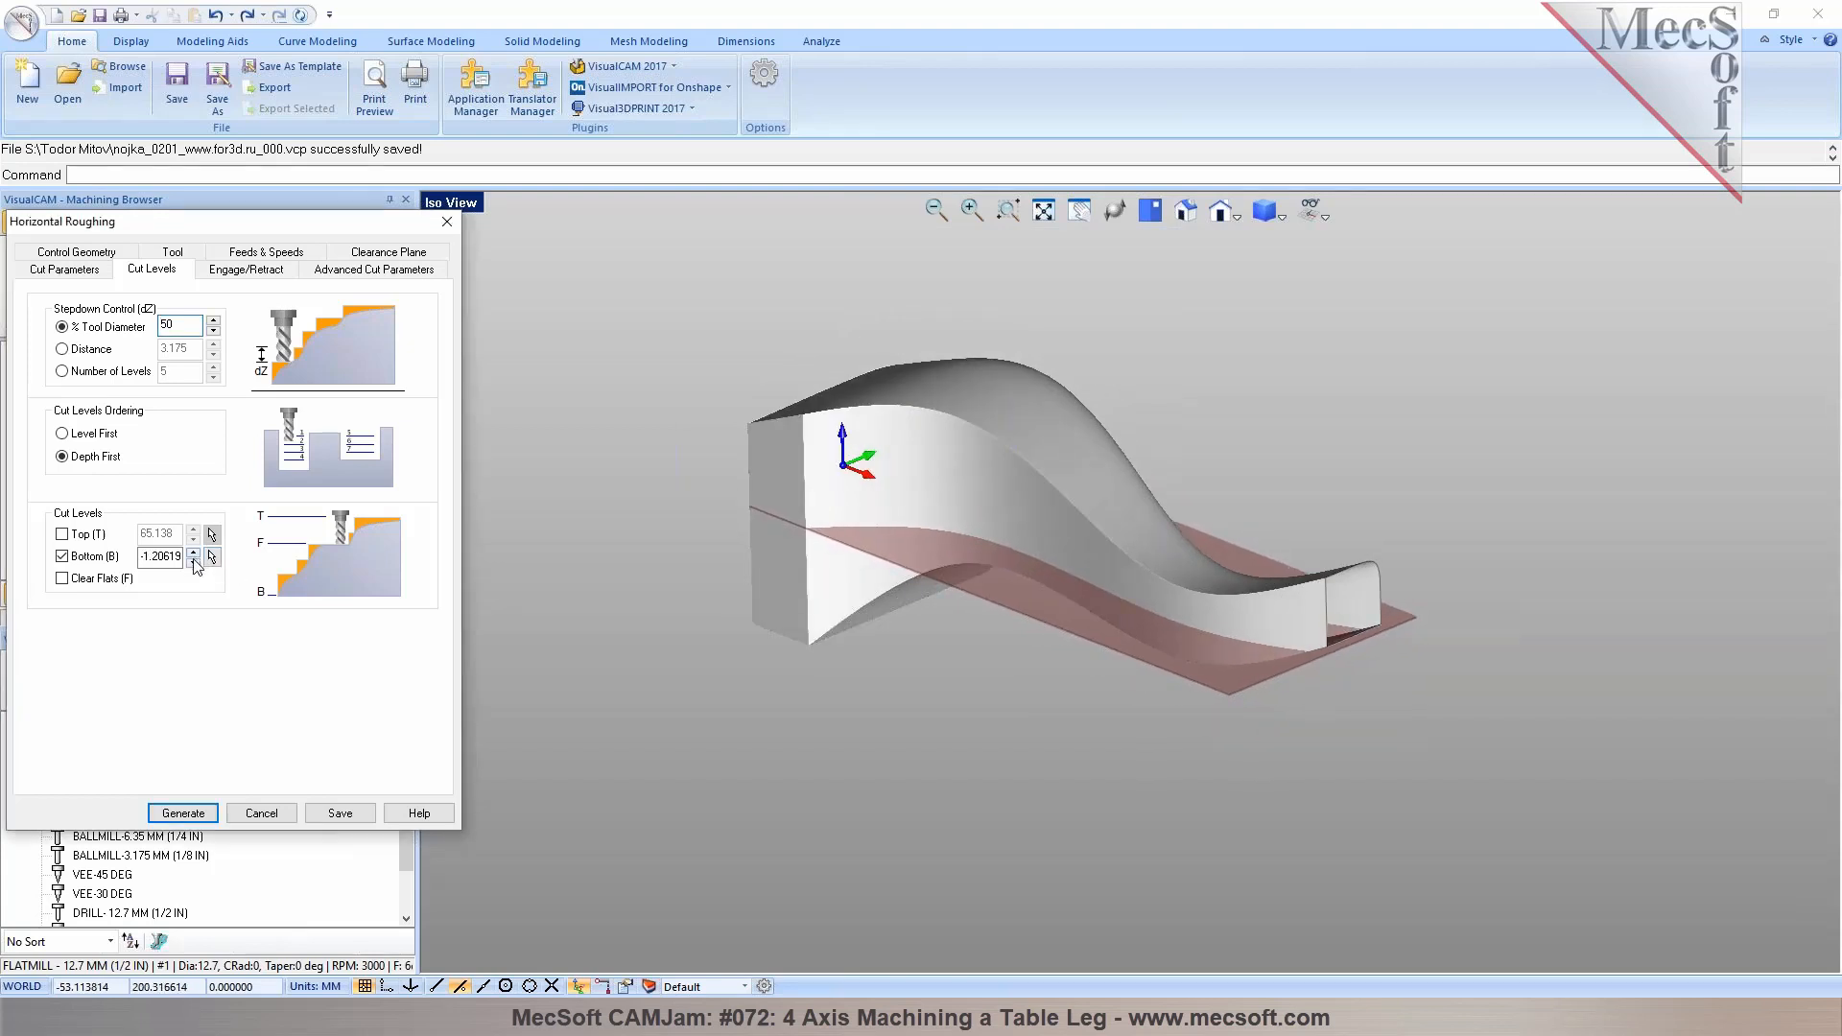
{"action": "double_click", "coordinate": [167, 557]}
{"action": "type", "text": "0"}
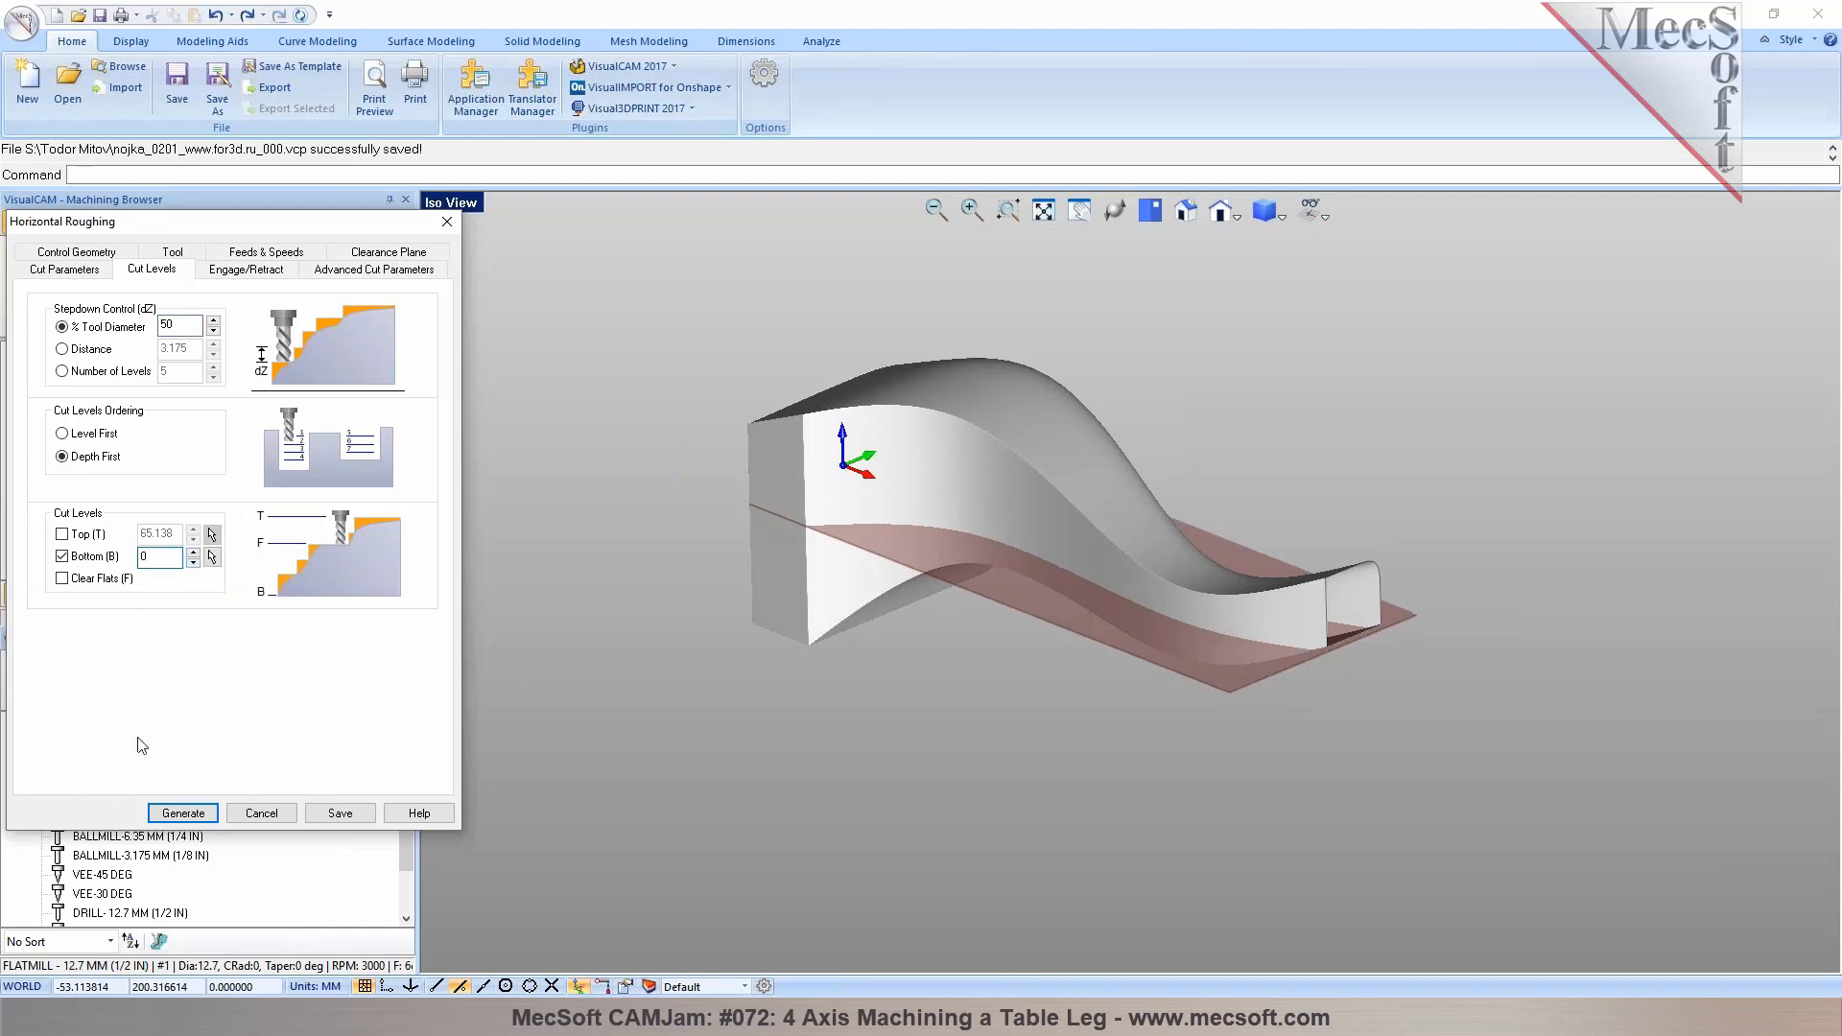
{"action": "left_click", "coordinate": [184, 814]}
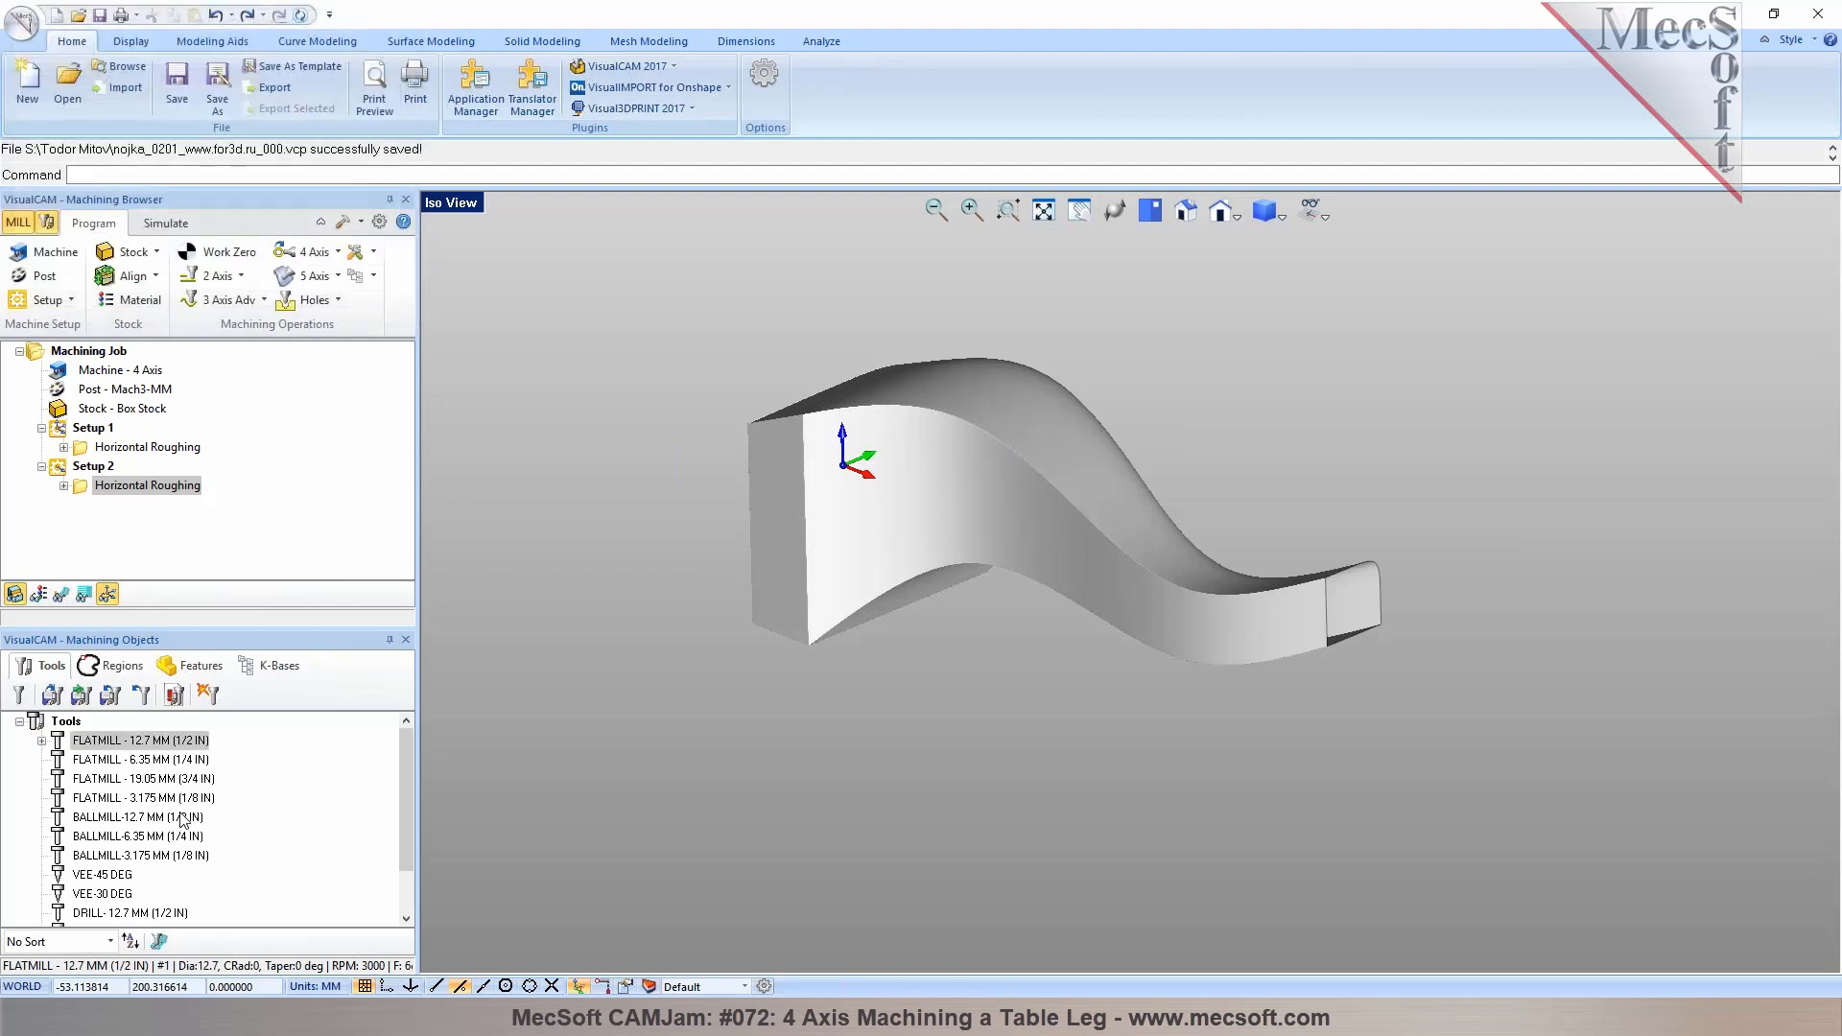
Simulate the Setup 2 roughing toolpath on the stock through to the end
{"action": "left_click", "coordinate": [60, 594]}
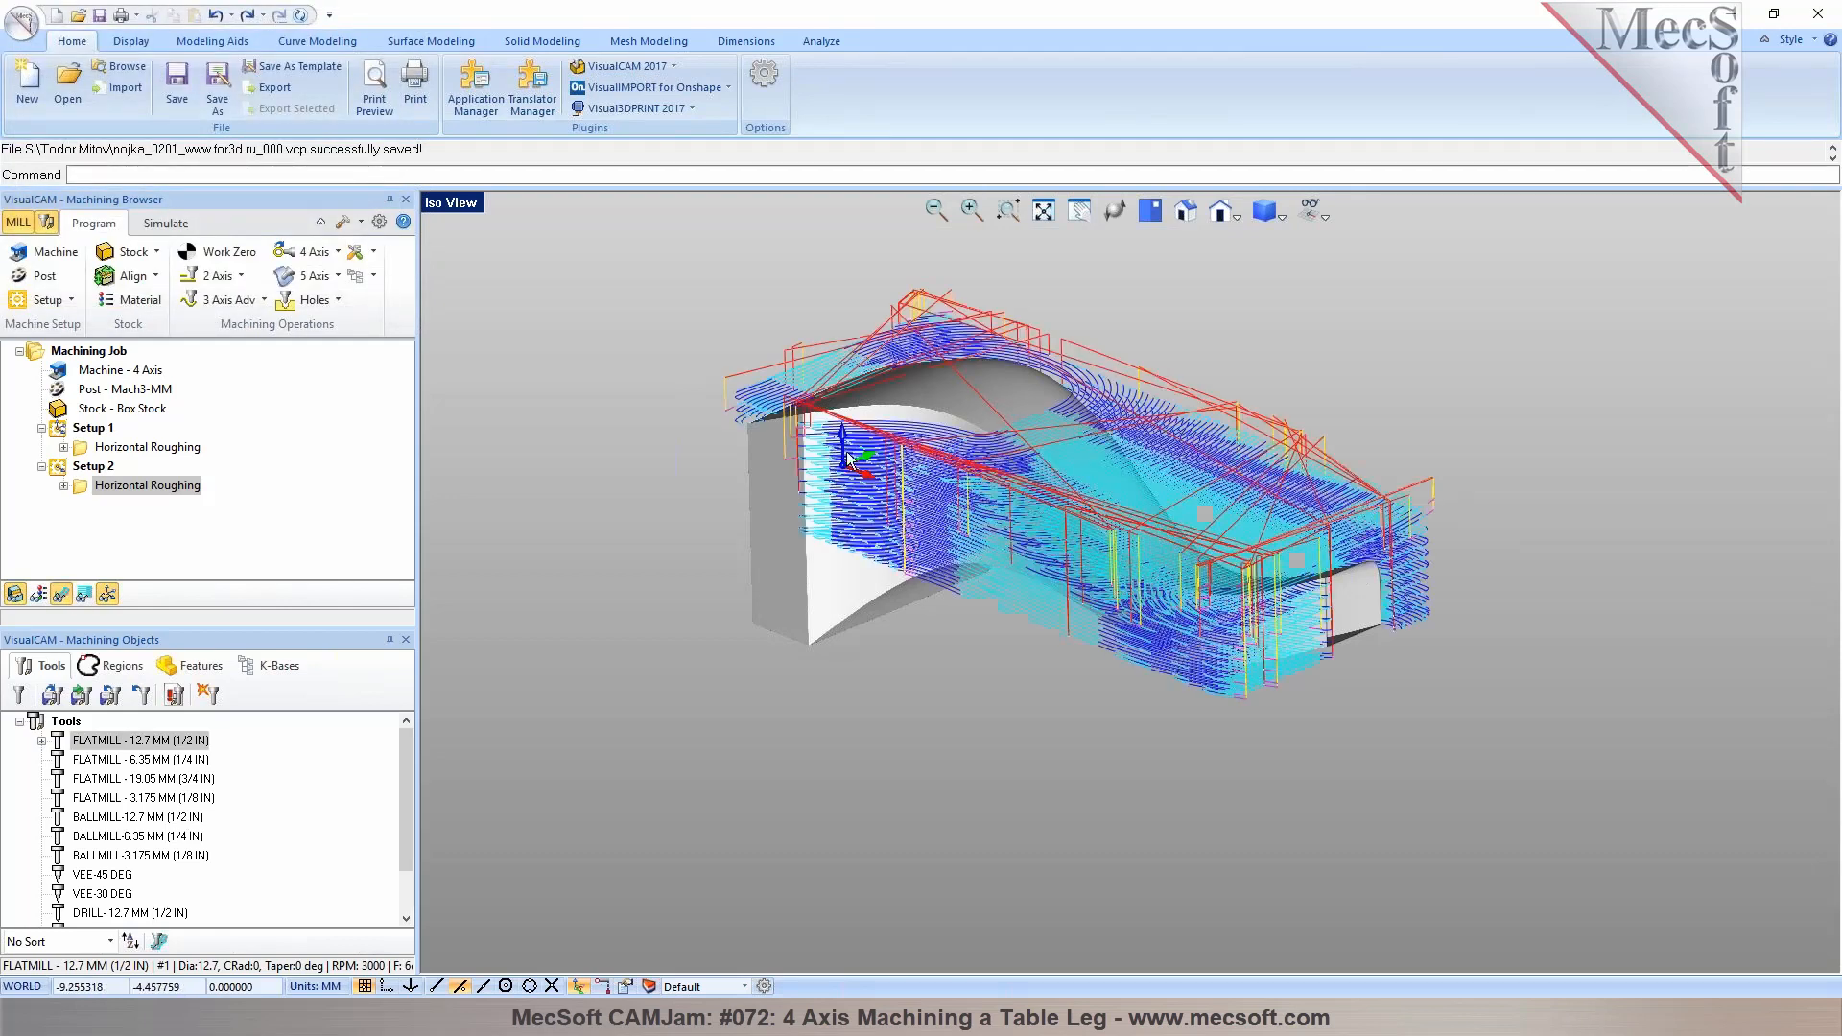
{"action": "left_click", "coordinate": [100, 468]}
{"action": "left_click", "coordinate": [144, 486]}
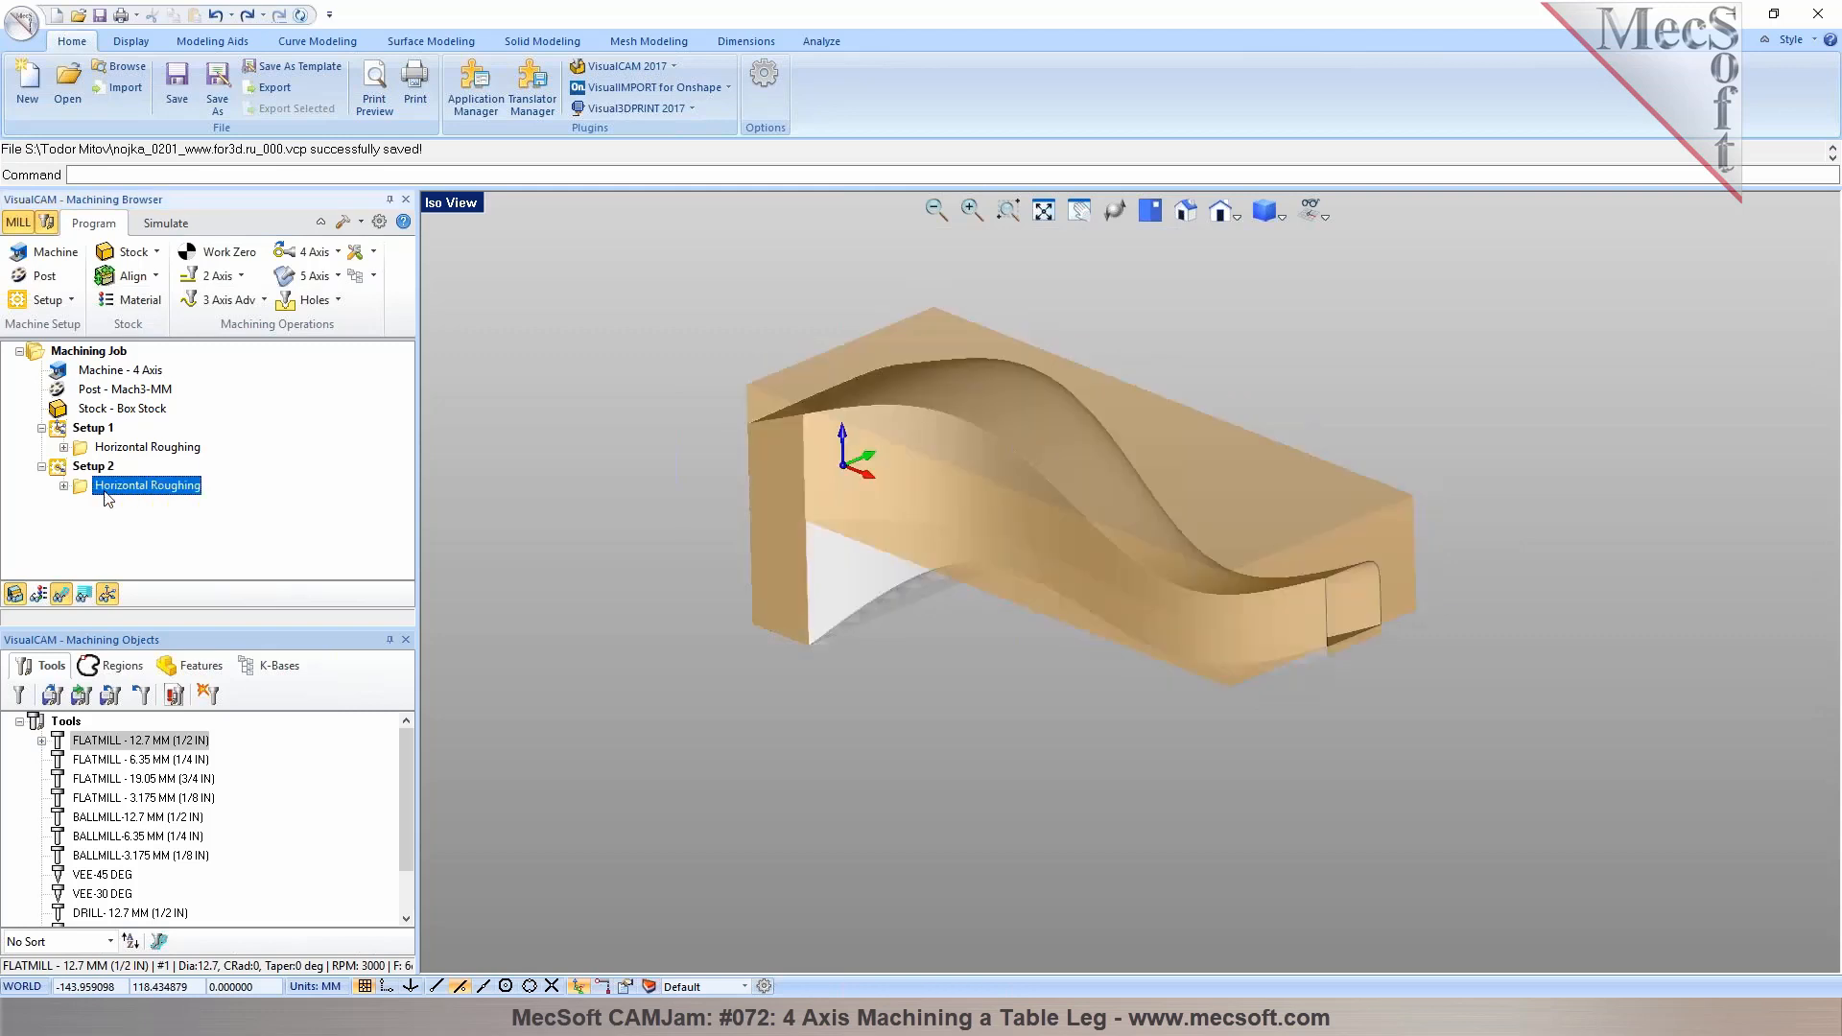
{"action": "left_click", "coordinate": [166, 227]}
{"action": "left_click", "coordinate": [163, 276]}
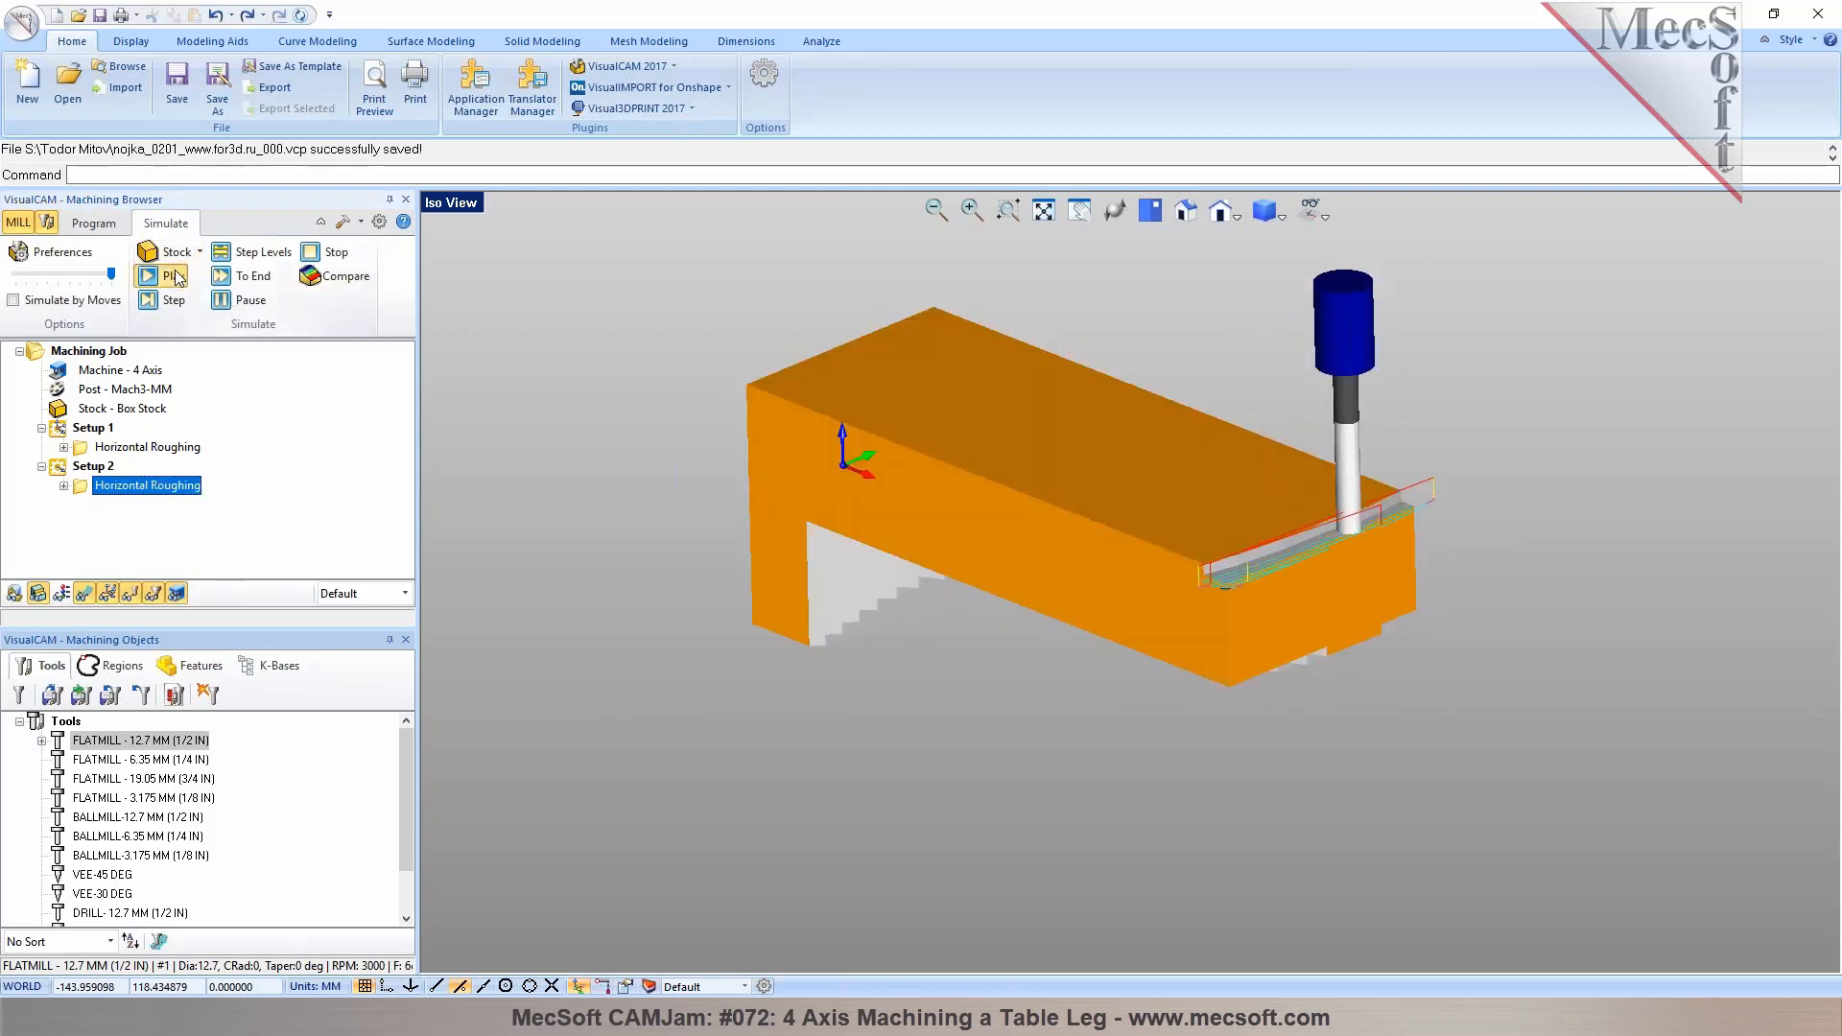
{"action": "left_click", "coordinate": [85, 595]}
{"action": "mouse_move", "coordinate": [1036, 710]}
{"action": "middle_mouse_down"}
{"action": "mouse_move", "coordinate": [1114, 624]}
{"action": "mouse_move", "coordinate": [1052, 702]}
{"action": "middle_mouse_up"}
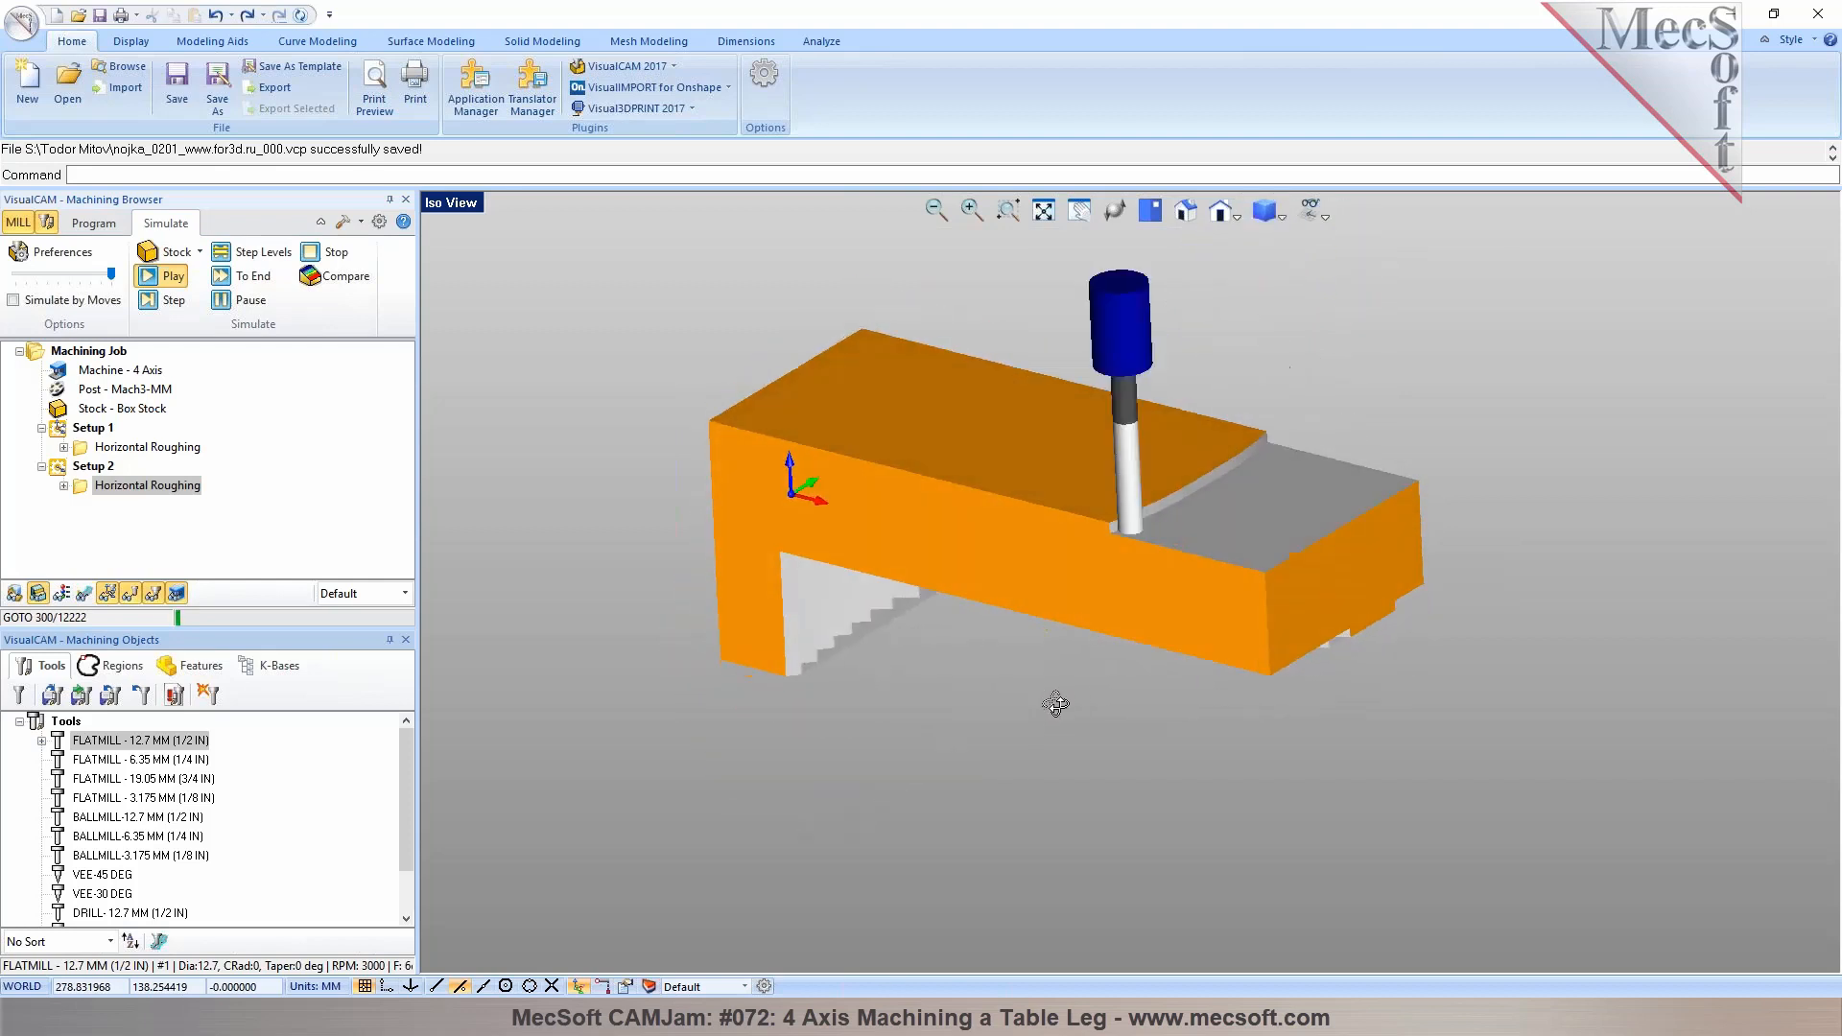
{"action": "left_click", "coordinate": [224, 310]}
{"action": "left_click", "coordinate": [237, 279]}
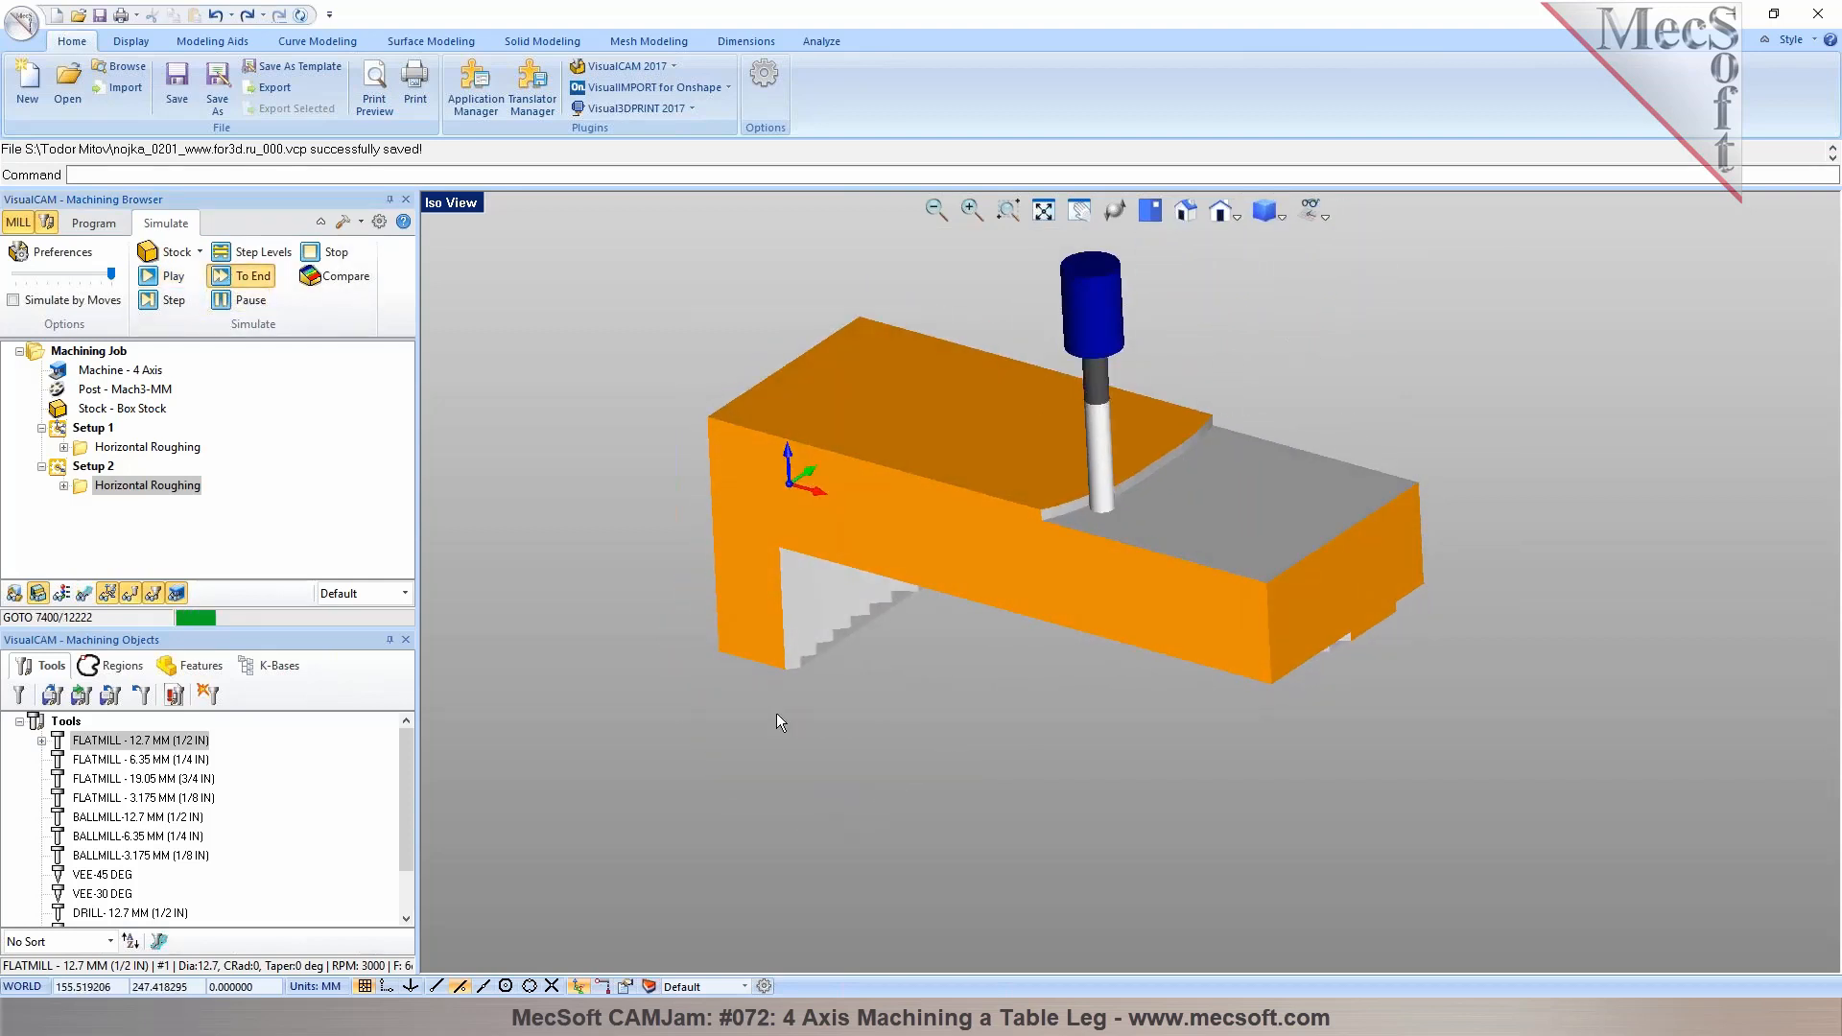
{"action": "middle_click_drag", "start_coordinate": [1048, 695], "coordinate": [999, 721]}
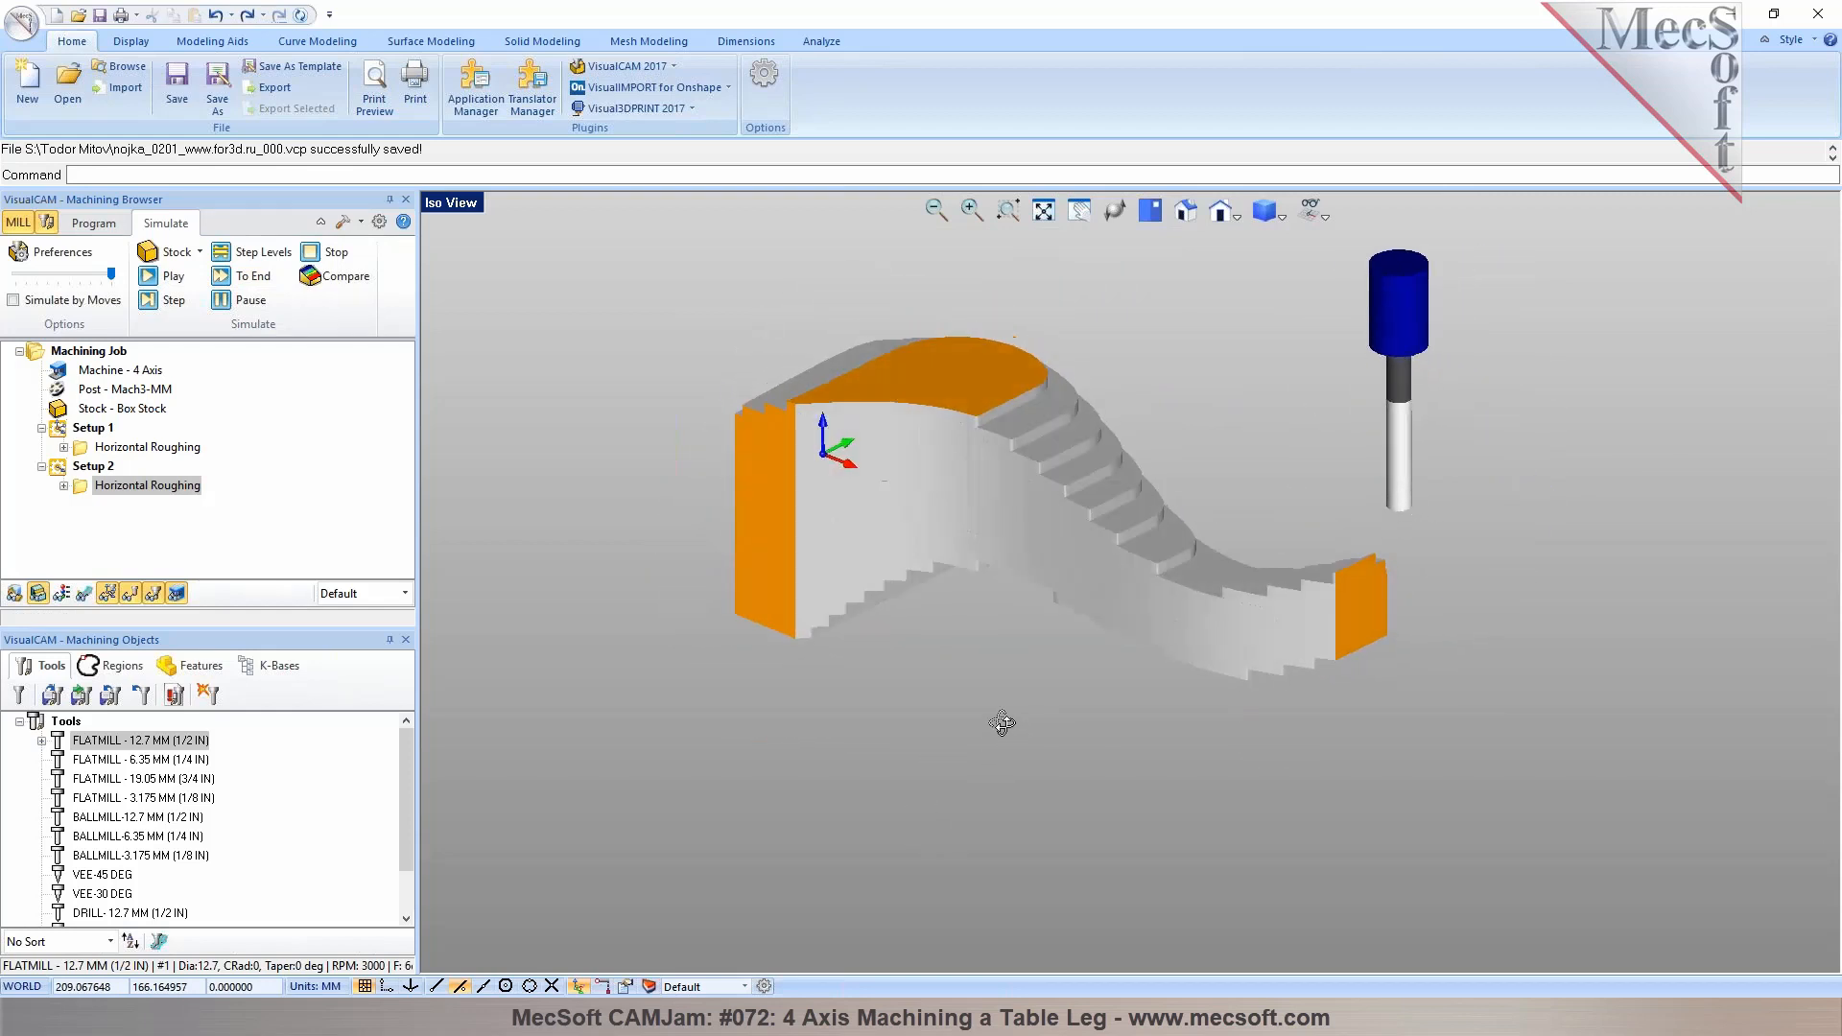
Post all operations of the machining job to an NC file on the Desktop
{"action": "left_click", "coordinate": [94, 467]}
{"action": "left_click", "coordinate": [94, 485]}
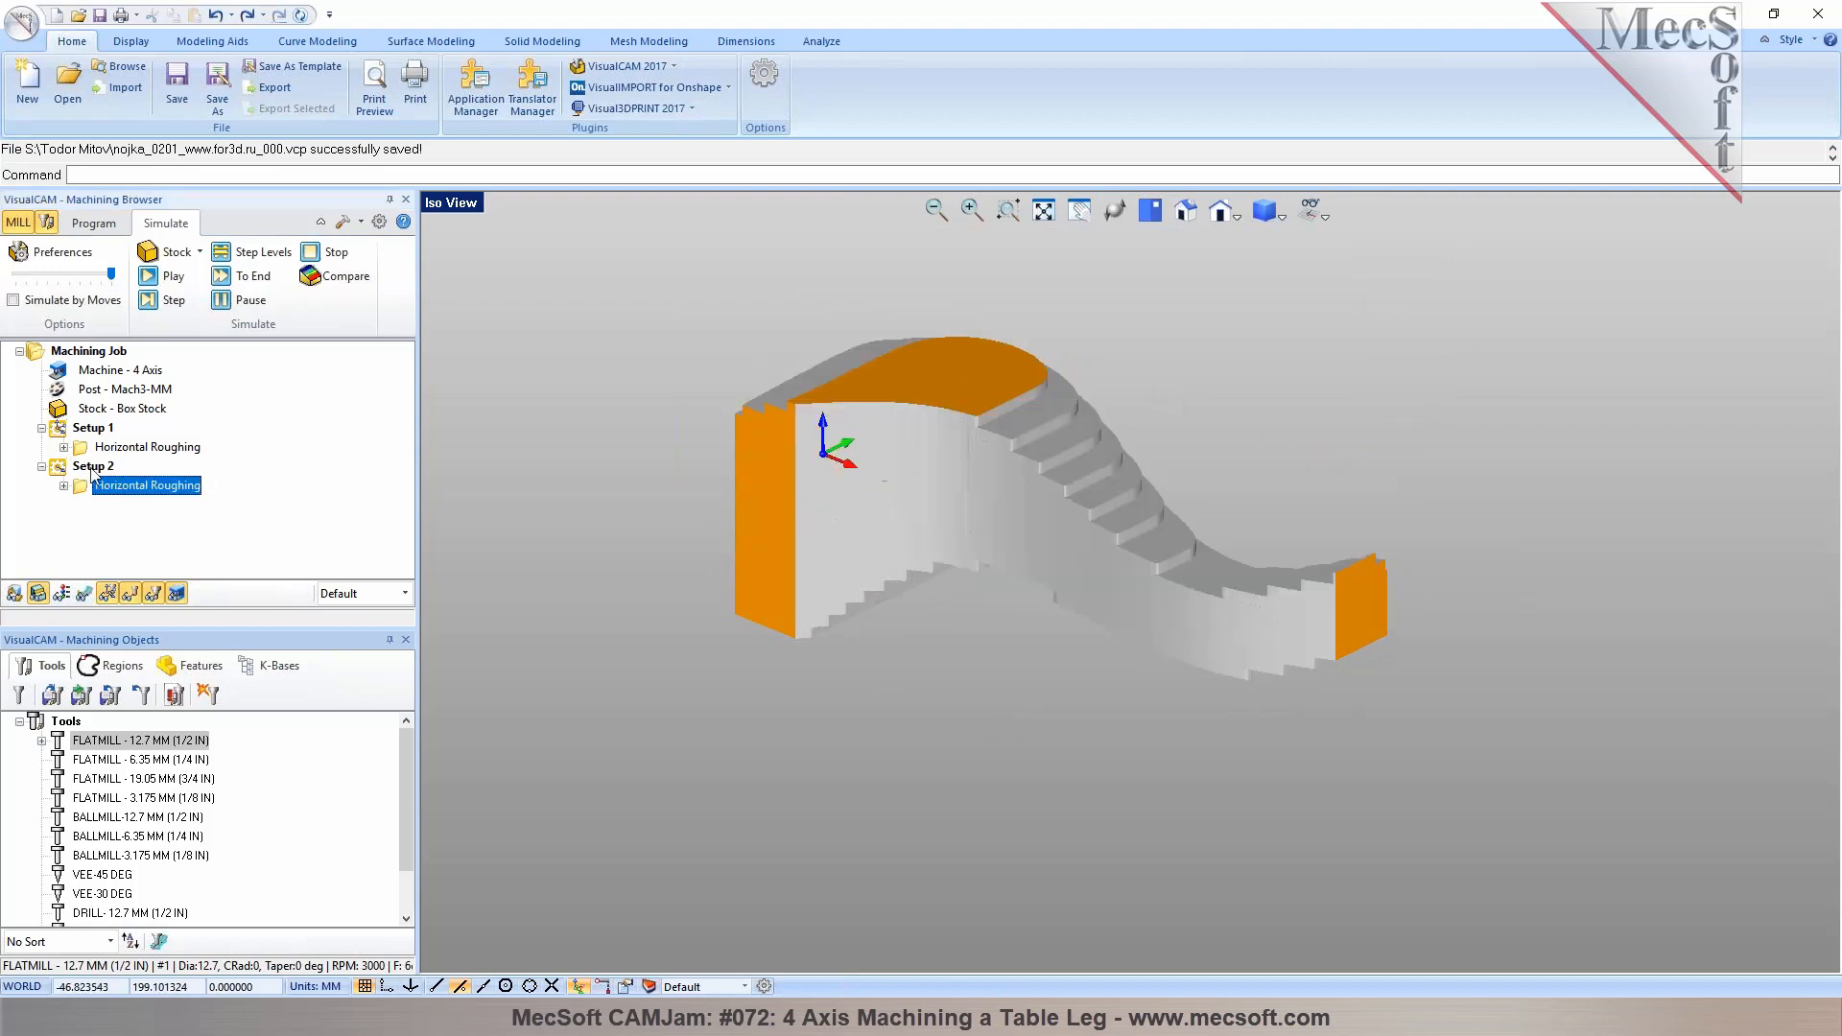
{"action": "left_click", "coordinate": [94, 468]}
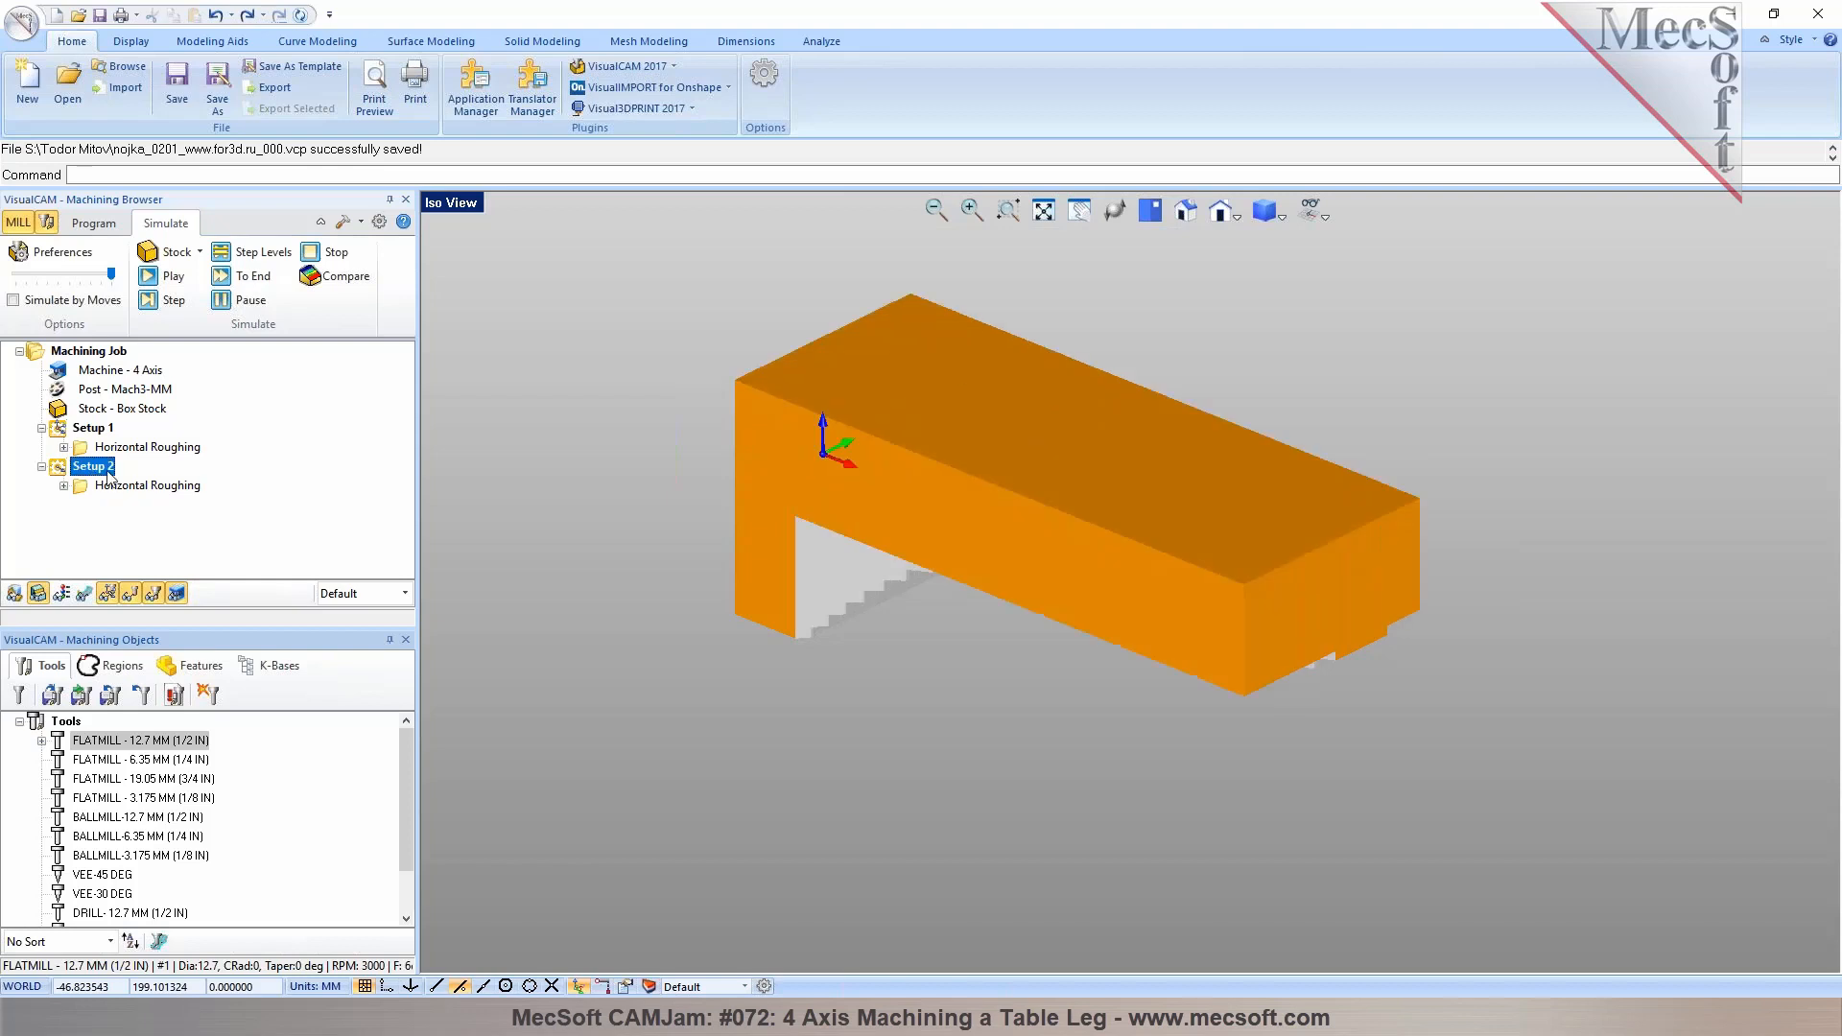
{"action": "left_click", "coordinate": [85, 353]}
{"action": "right_click", "coordinate": [84, 353]}
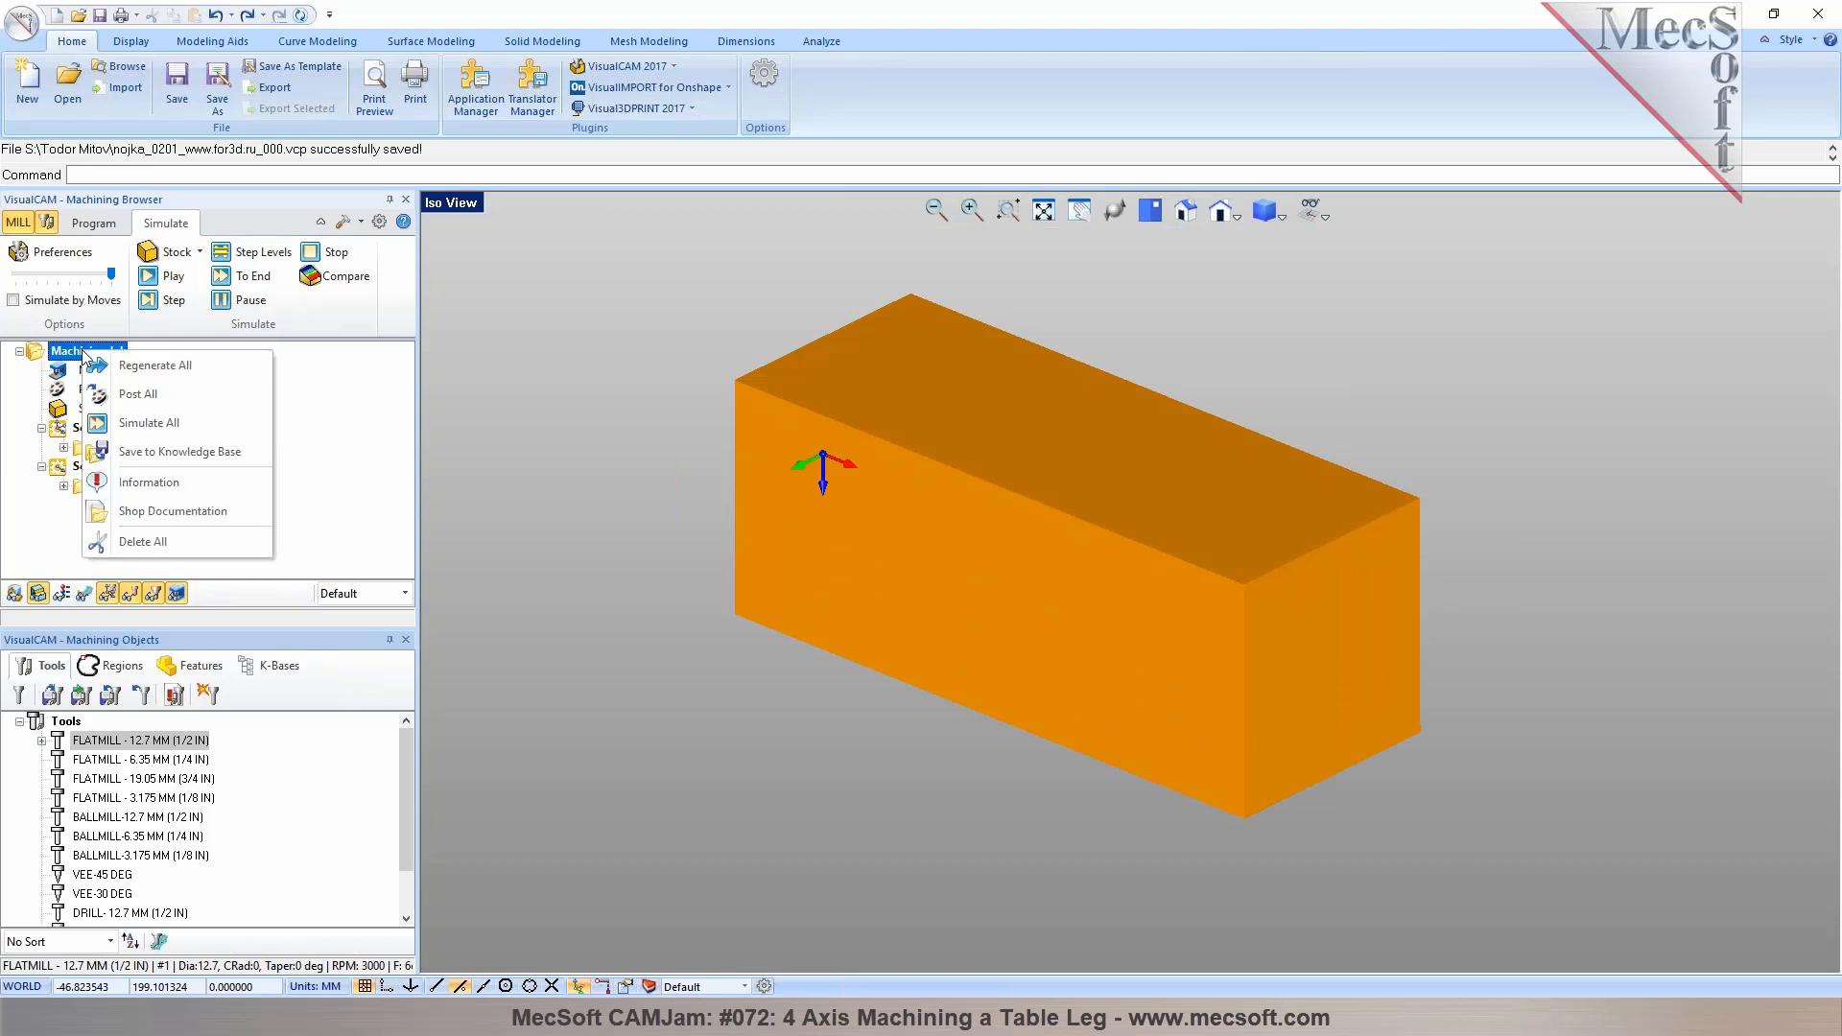
{"action": "left_click", "coordinate": [134, 394]}
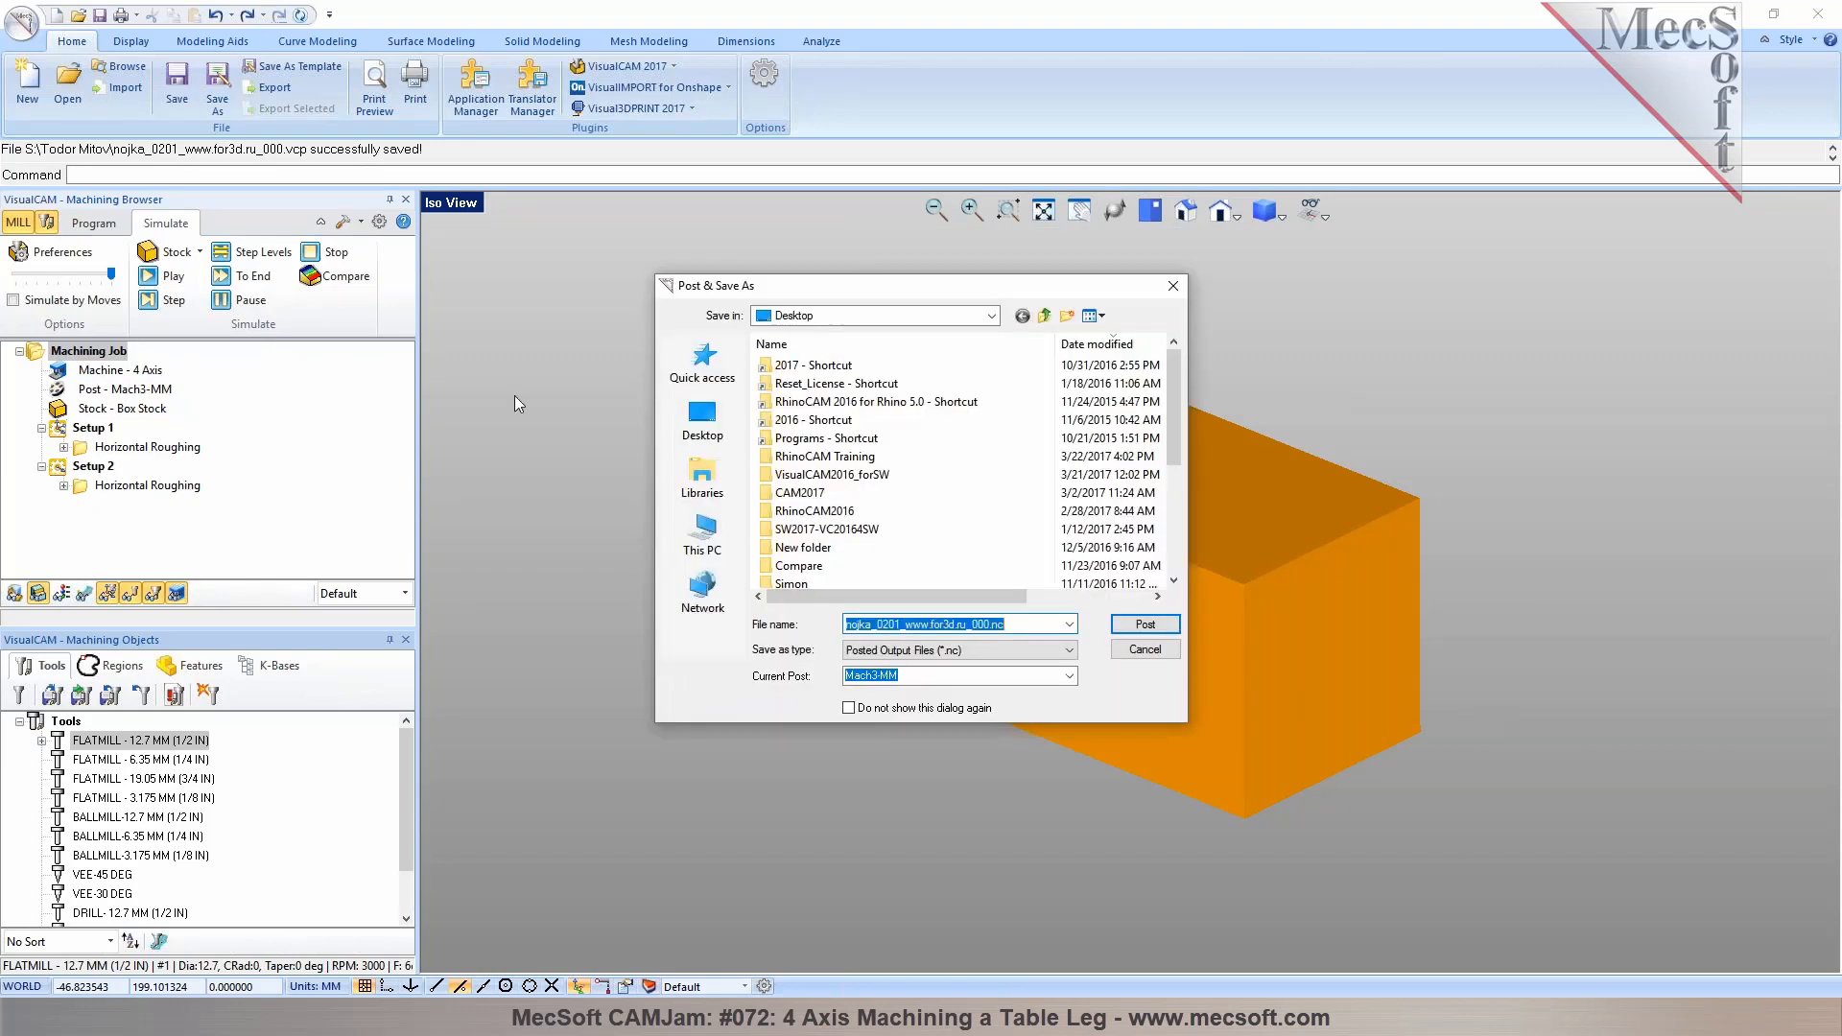
{"action": "left_click", "coordinate": [1147, 624]}
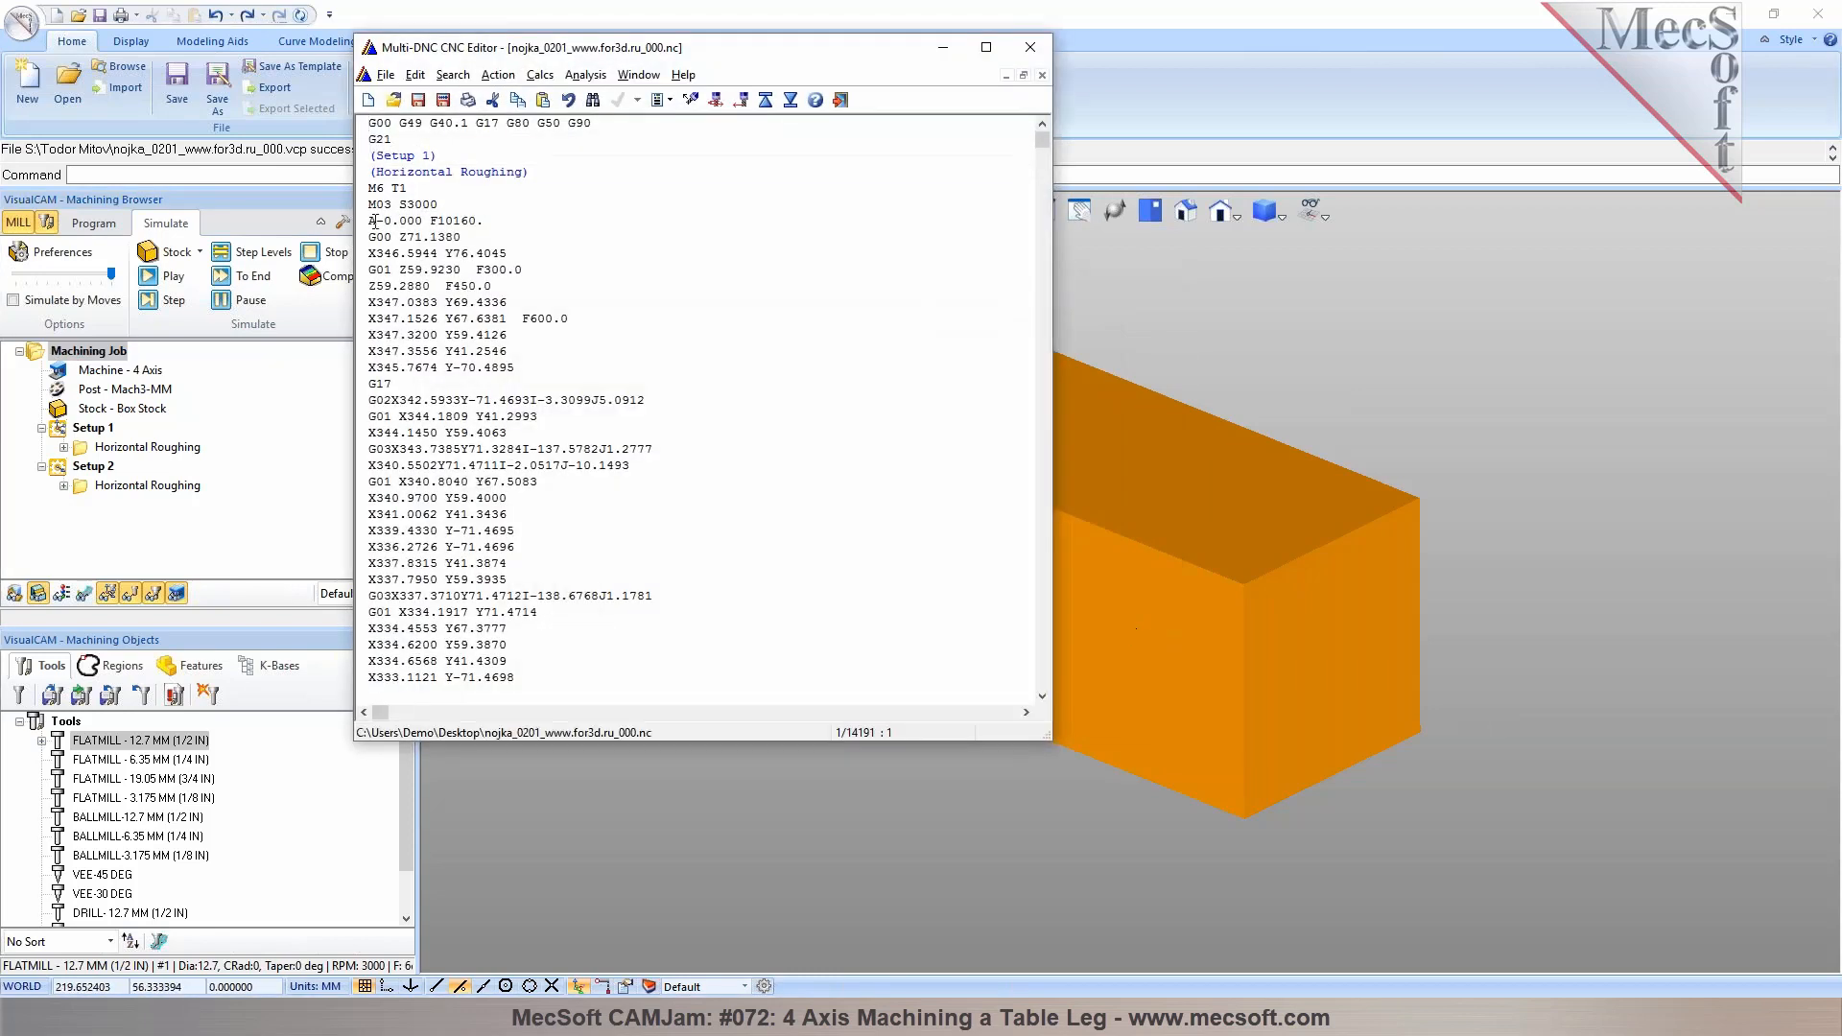
Search the posted NC code for the A-axis rotation commands between the setups
{"action": "left_click_drag", "start_coordinate": [370, 222], "coordinate": [425, 221]}
{"action": "left_click", "coordinate": [596, 219]}
{"action": "key", "text": "ctrl+f"}
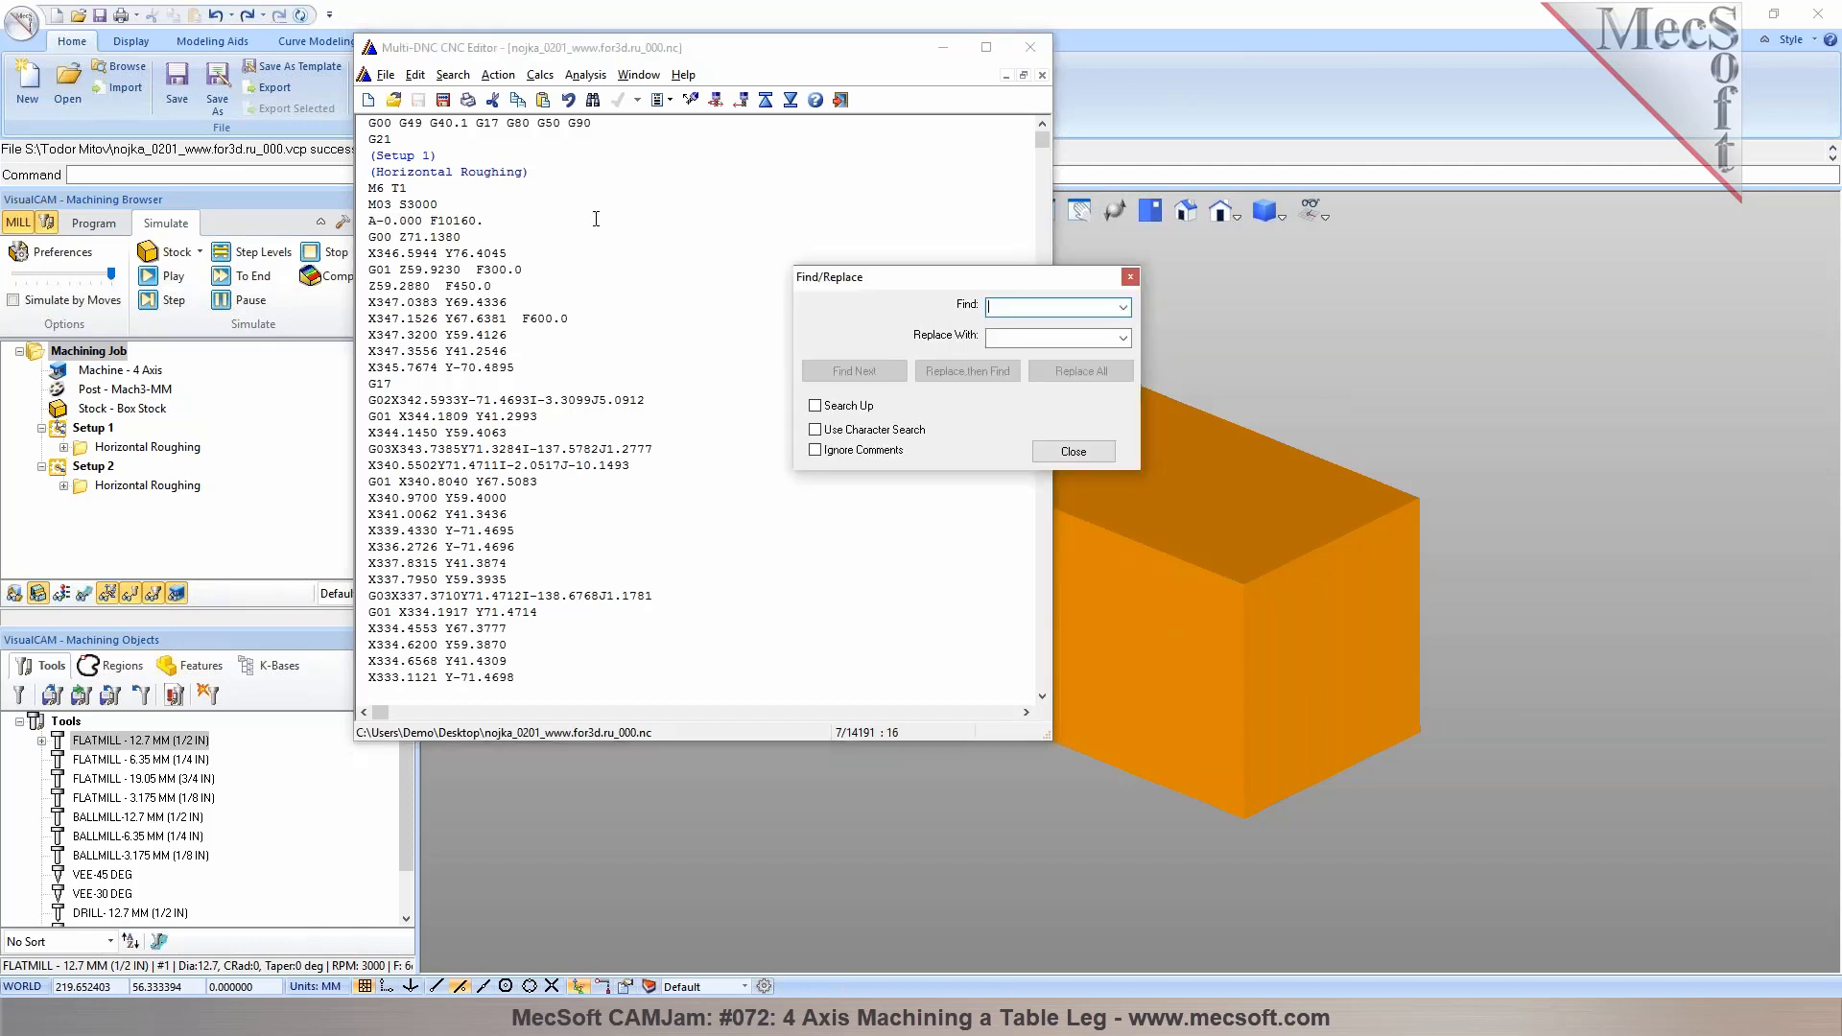
{"action": "type", "text": "A"}
{"action": "left_click", "coordinate": [875, 376]}
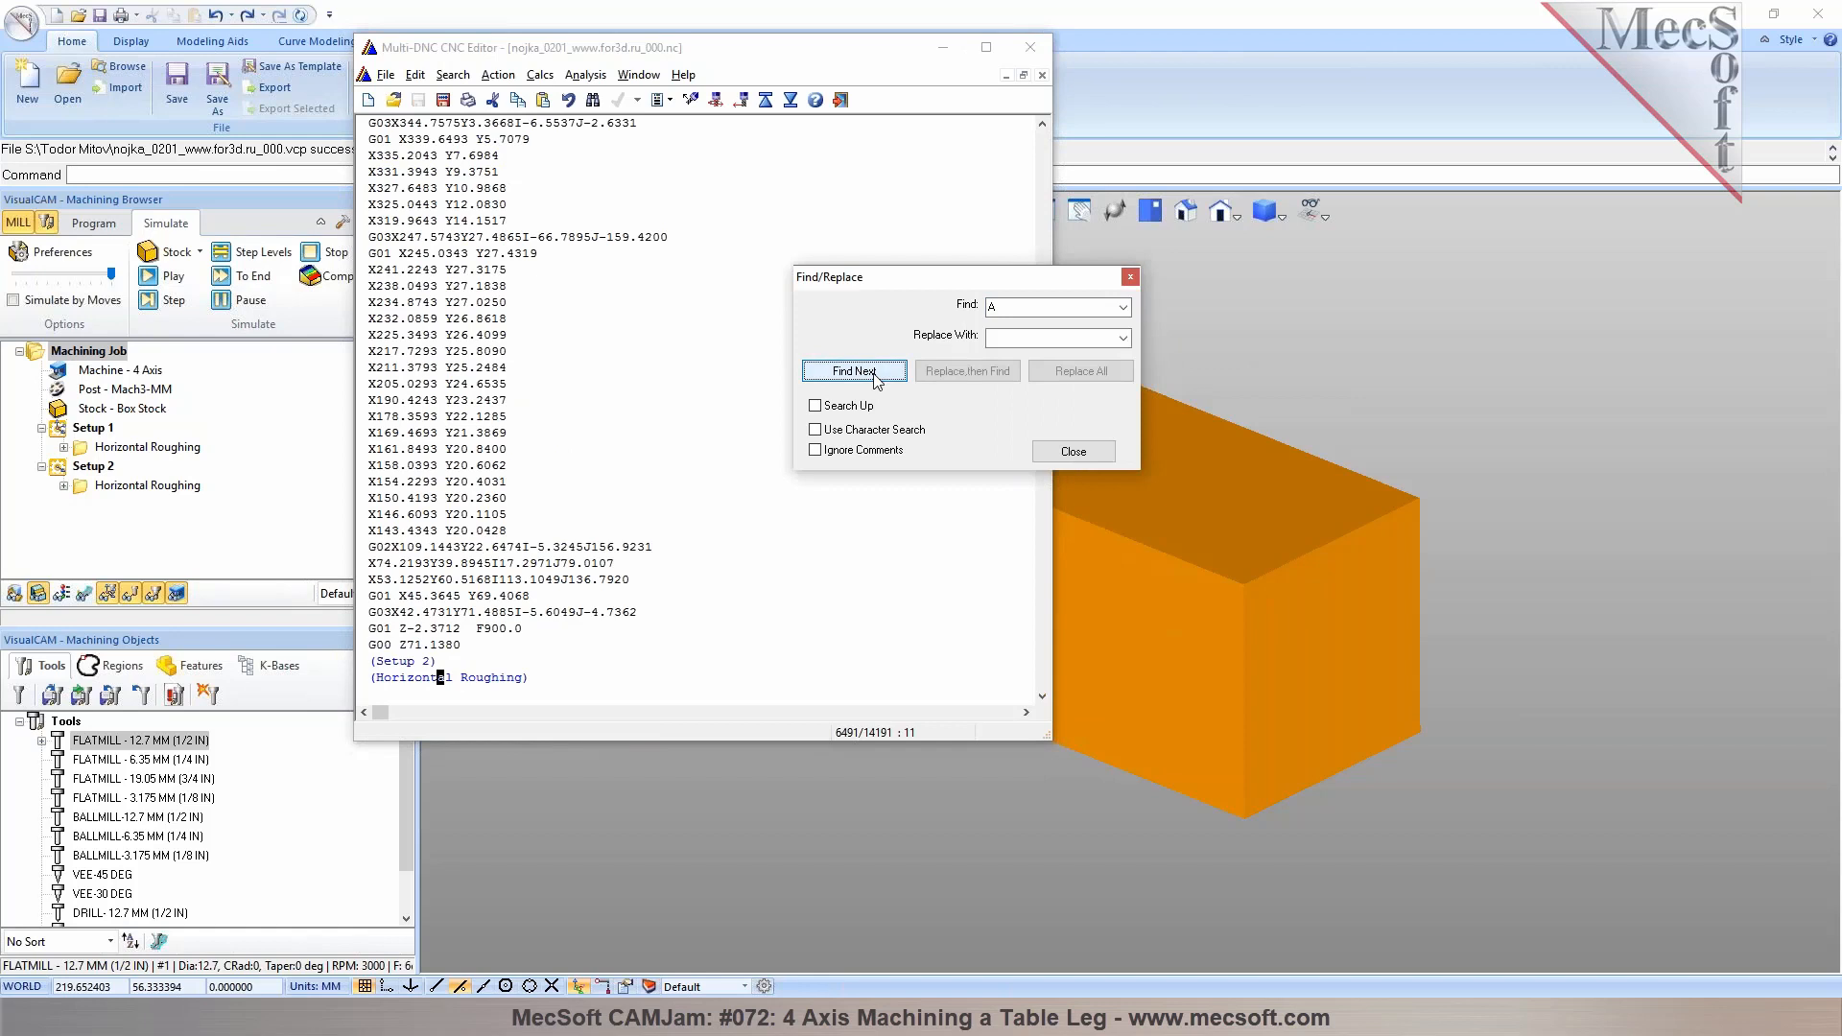
{"action": "scroll", "coordinate": [567, 618], "scroll_direction": "down", "scroll_amount": 2}
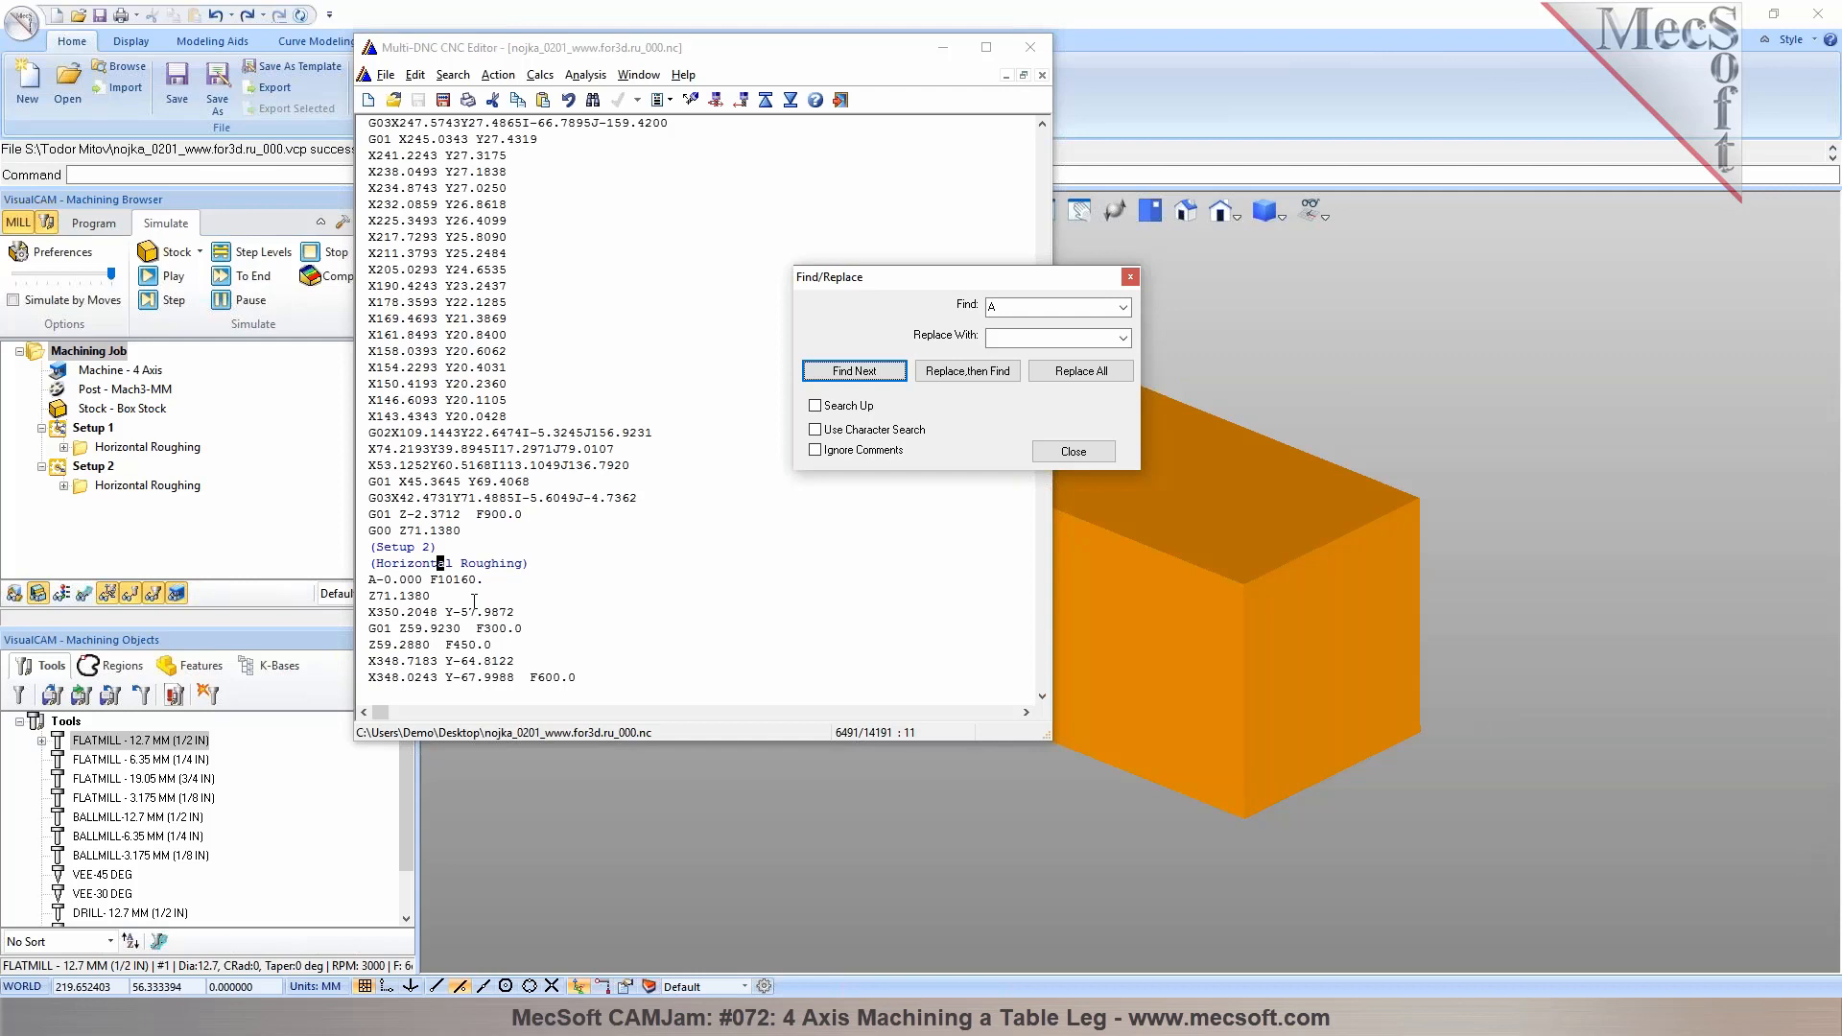
{"action": "left_click", "coordinate": [1130, 276]}
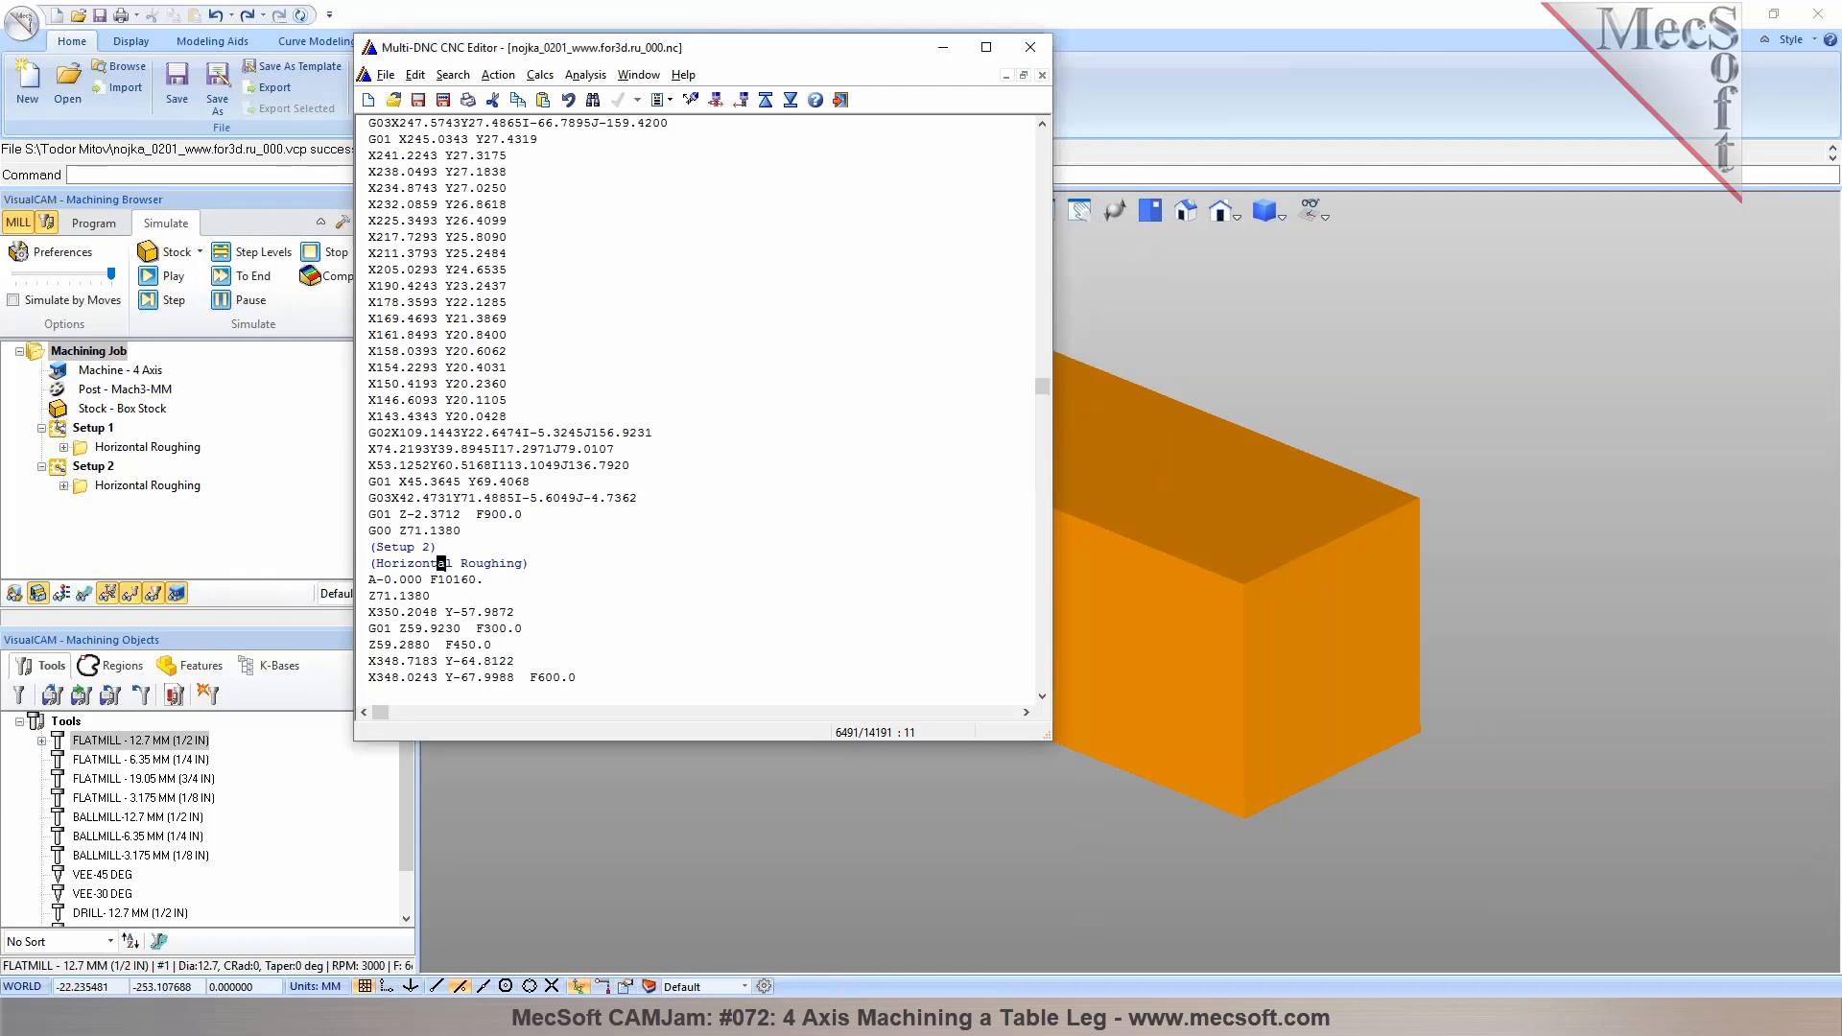
{"action": "left_click", "coordinate": [106, 467]}
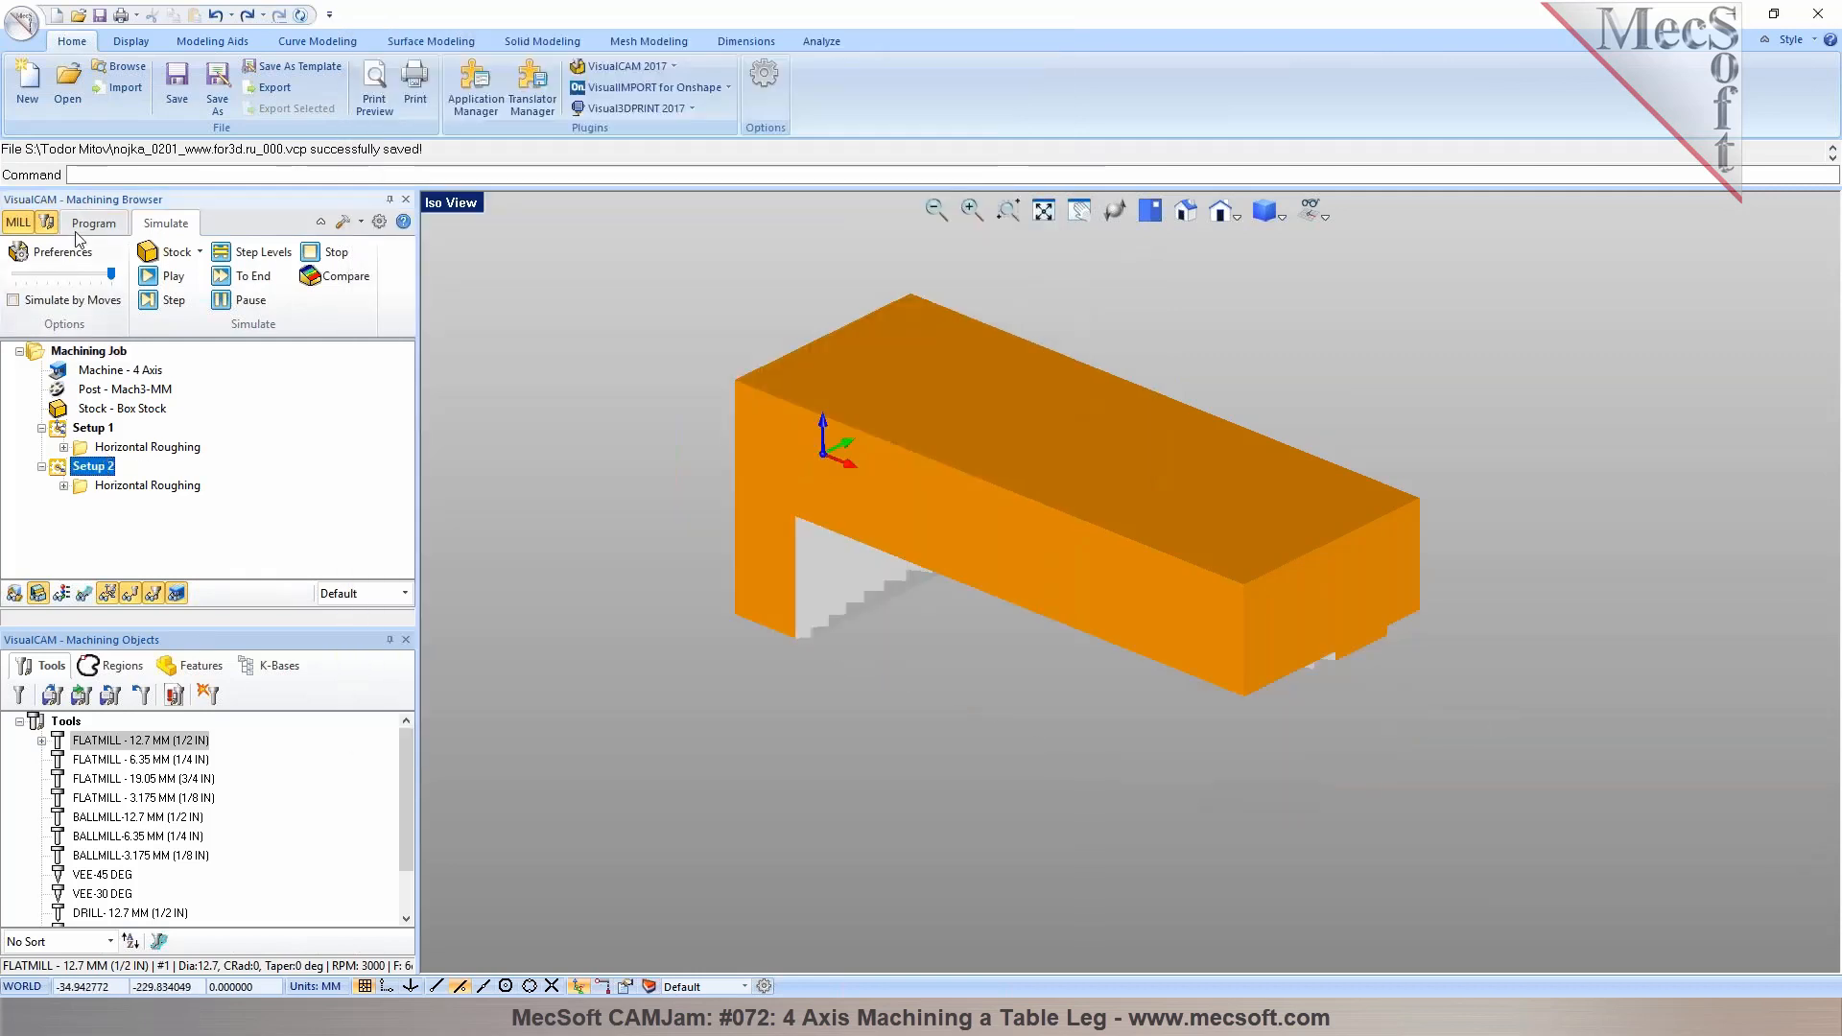
Open the 4-axis machine setup to review its rotary axis settings, then close it without changes
{"action": "left_click", "coordinate": [92, 224]}
{"action": "double_click", "coordinate": [86, 371]}
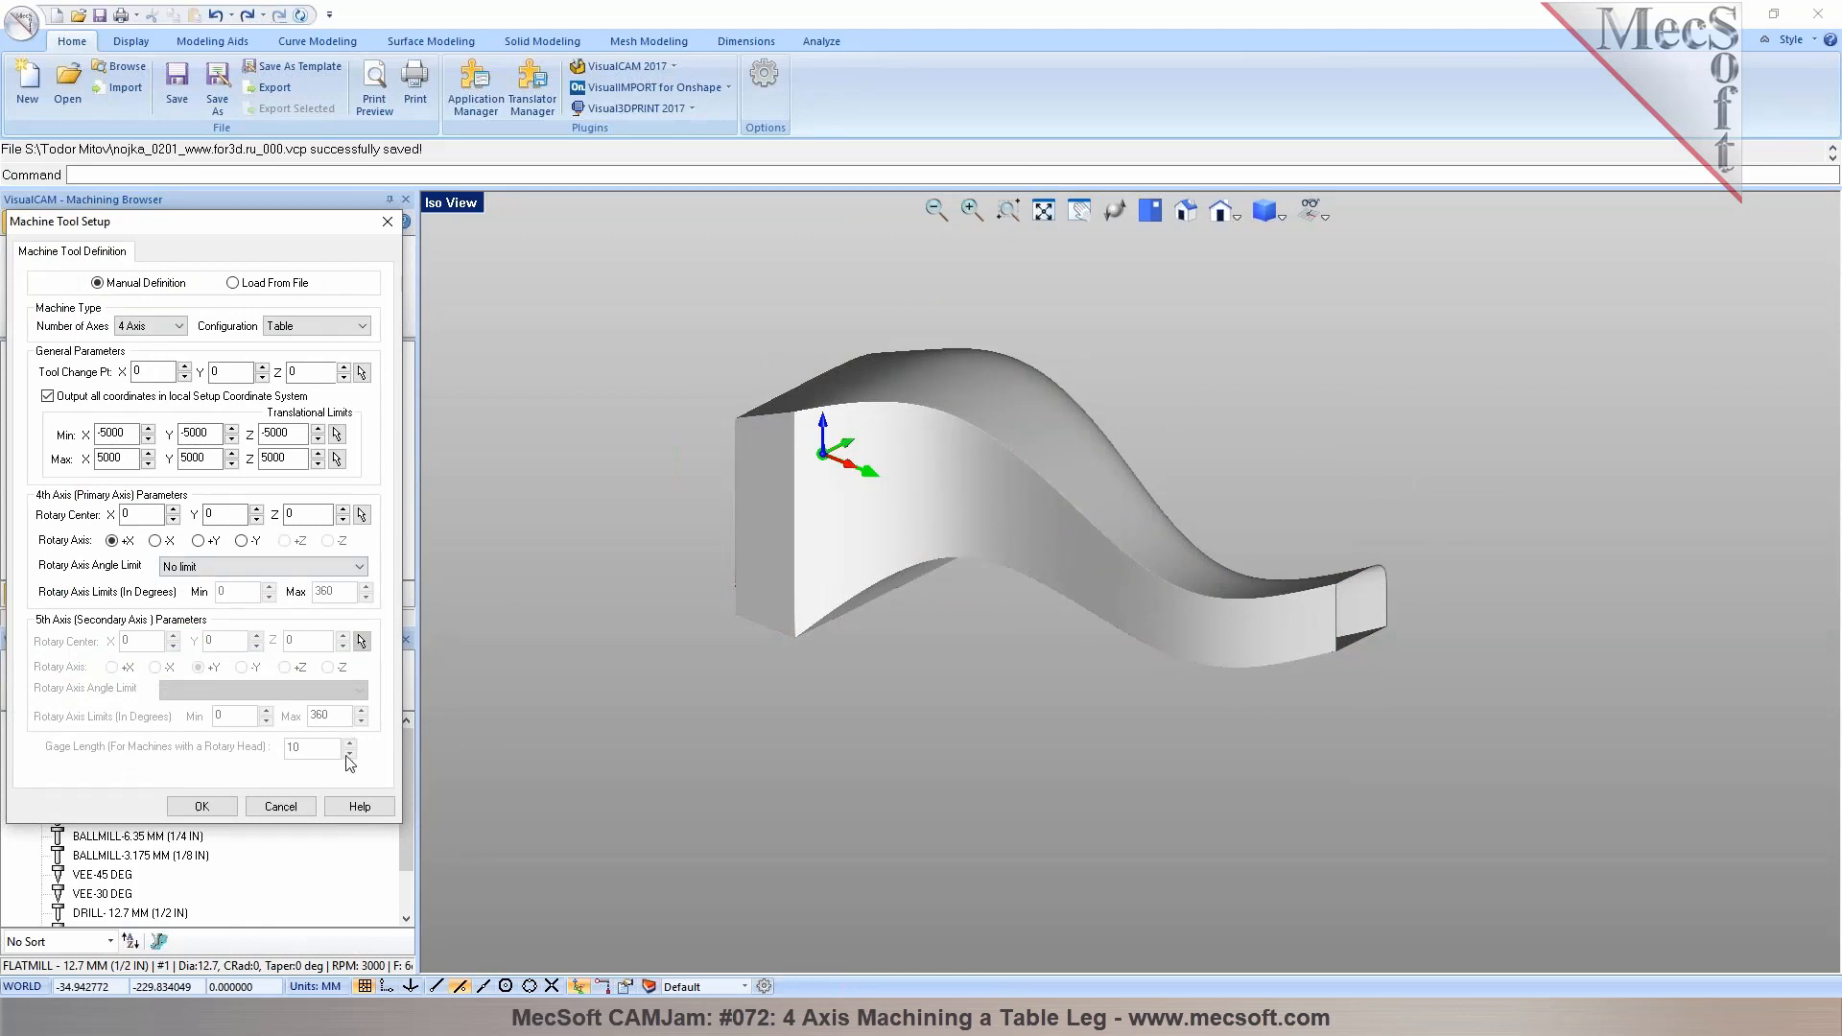
{"action": "left_click", "coordinate": [293, 808]}
Open the Mach3-MM post-processor in the generator and review its Multi Axis Motion and Setup macros, closing without saving
{"action": "double_click", "coordinate": [140, 387]}
{"action": "left_click", "coordinate": [321, 301]}
{"action": "left_click", "coordinate": [949, 593]}
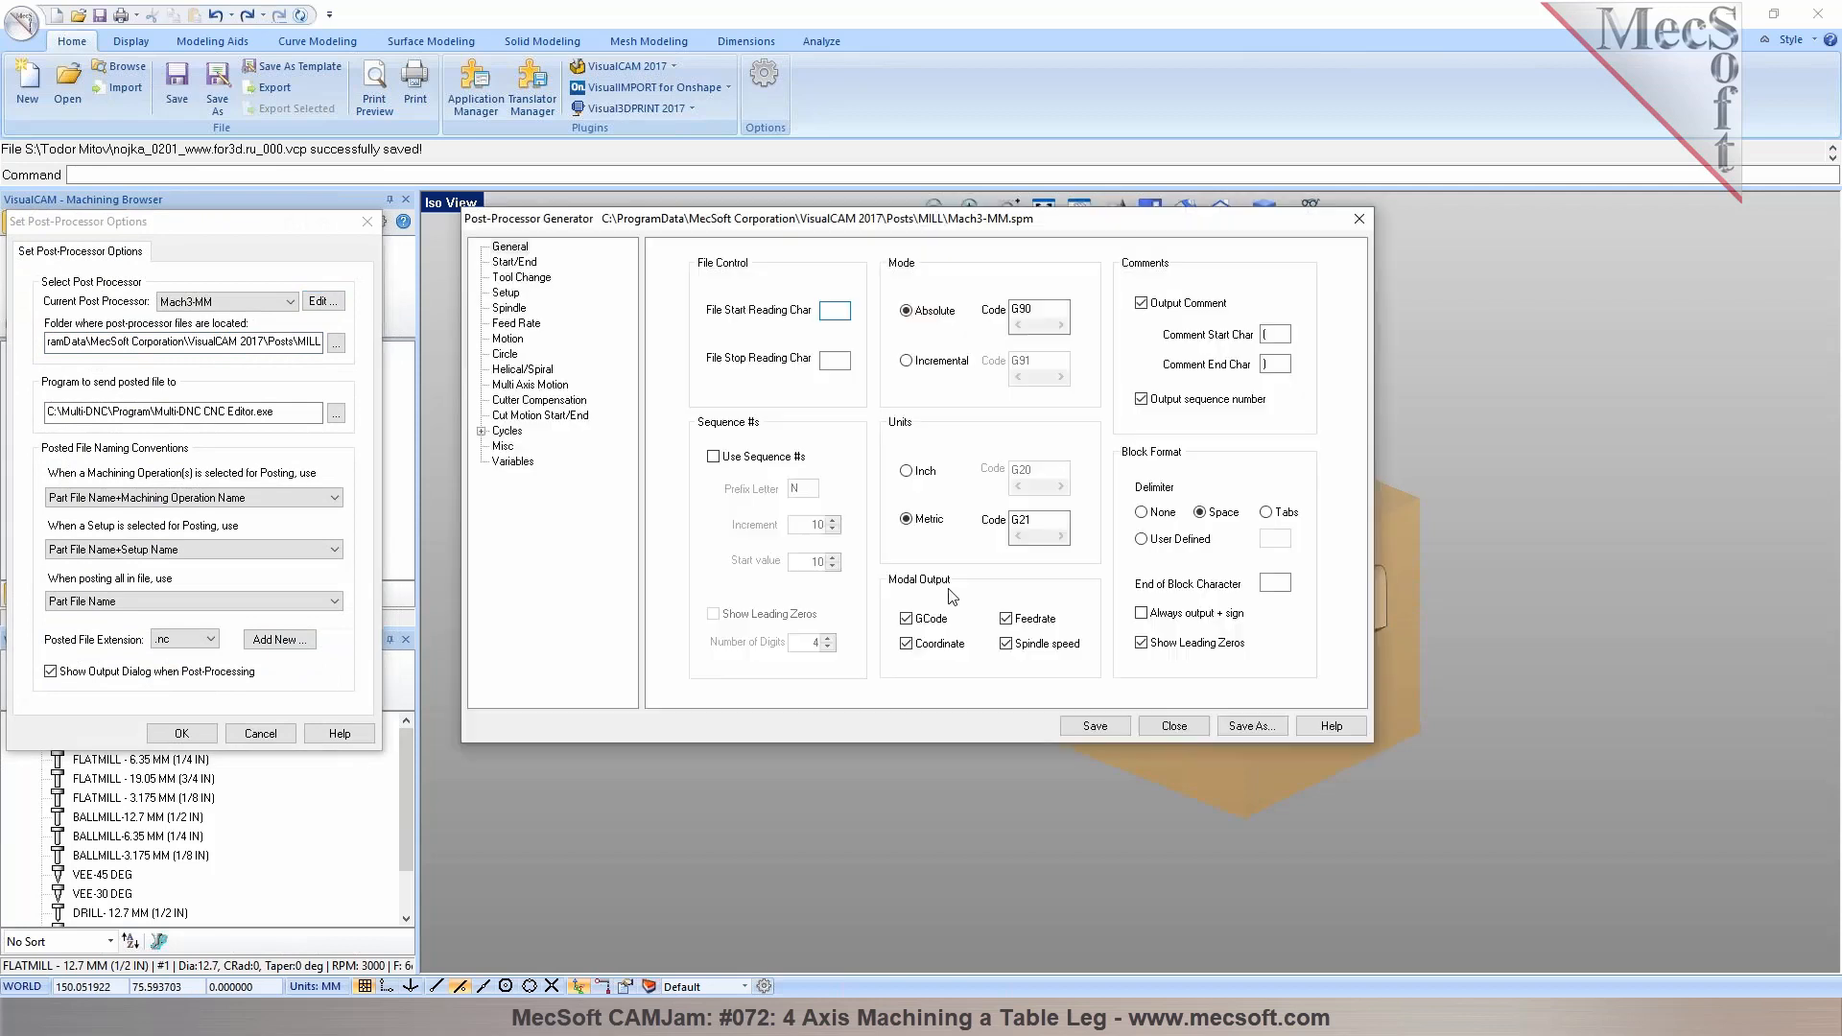
{"action": "left_click", "coordinate": [508, 338]}
{"action": "left_click", "coordinate": [518, 385]}
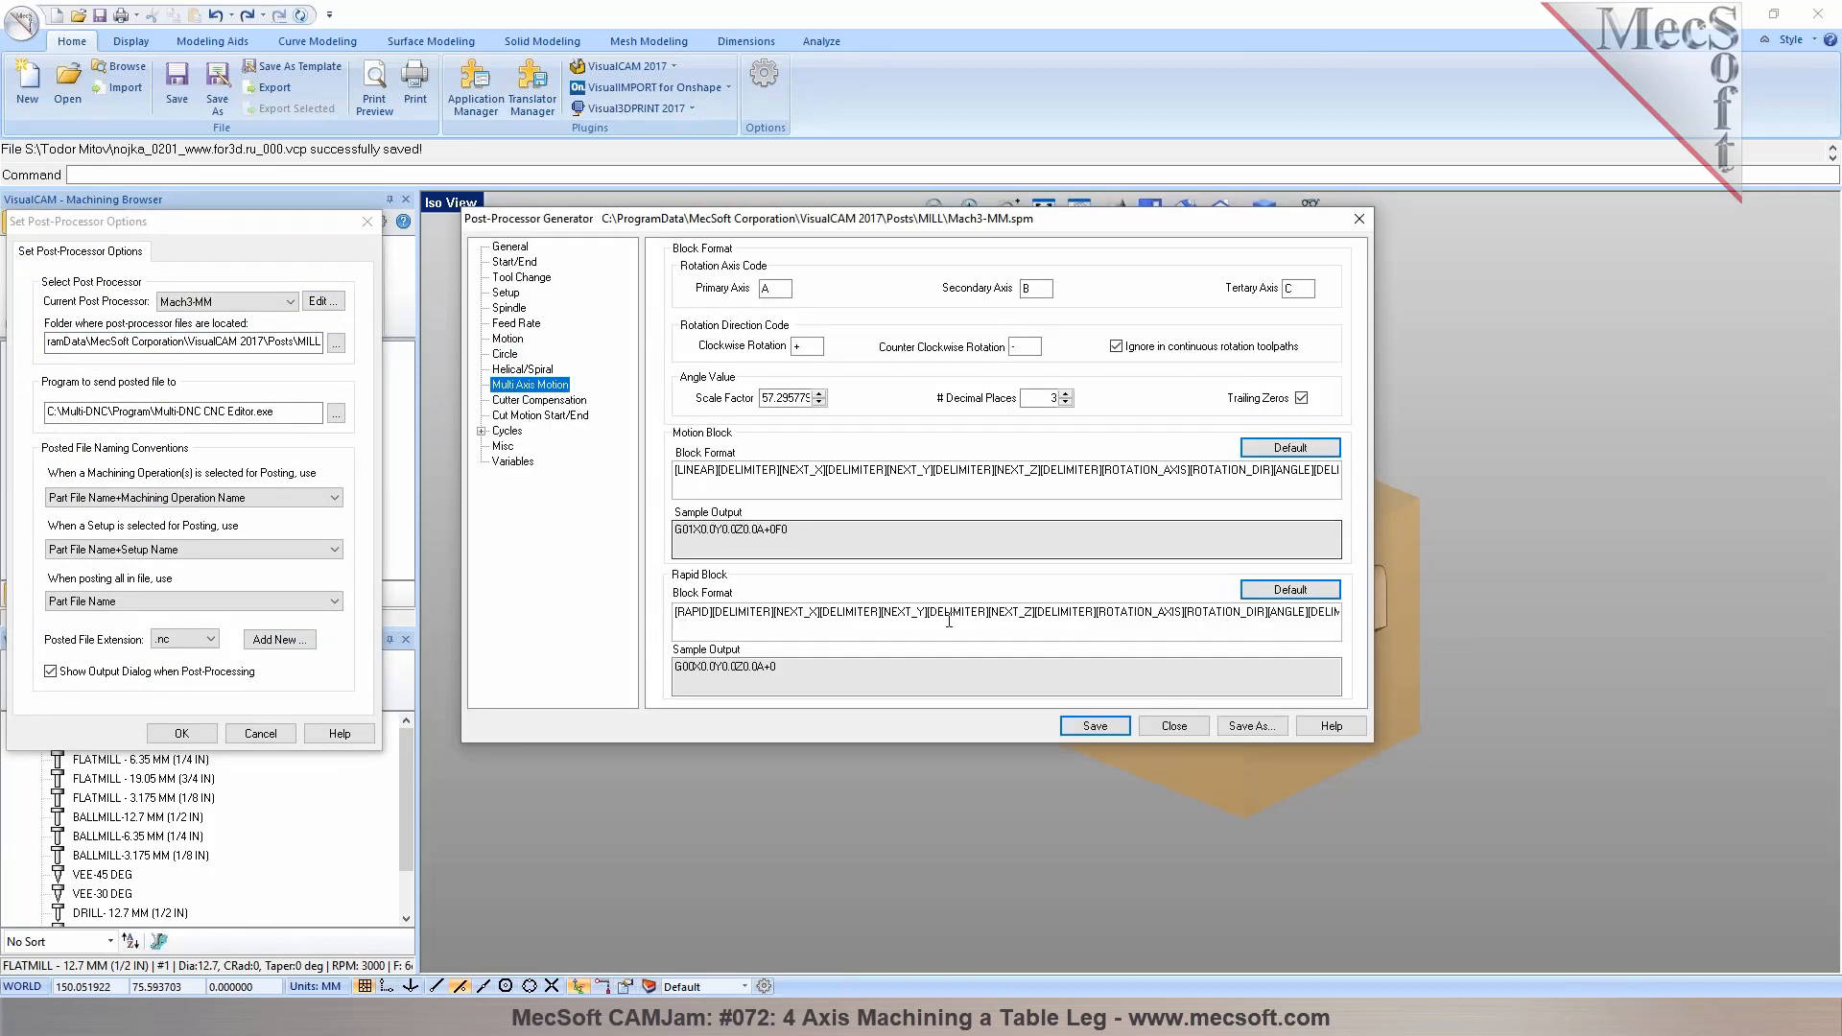
{"action": "left_click", "coordinate": [506, 293]}
{"action": "left_click_drag", "start_coordinate": [988, 640], "coordinate": [857, 635]}
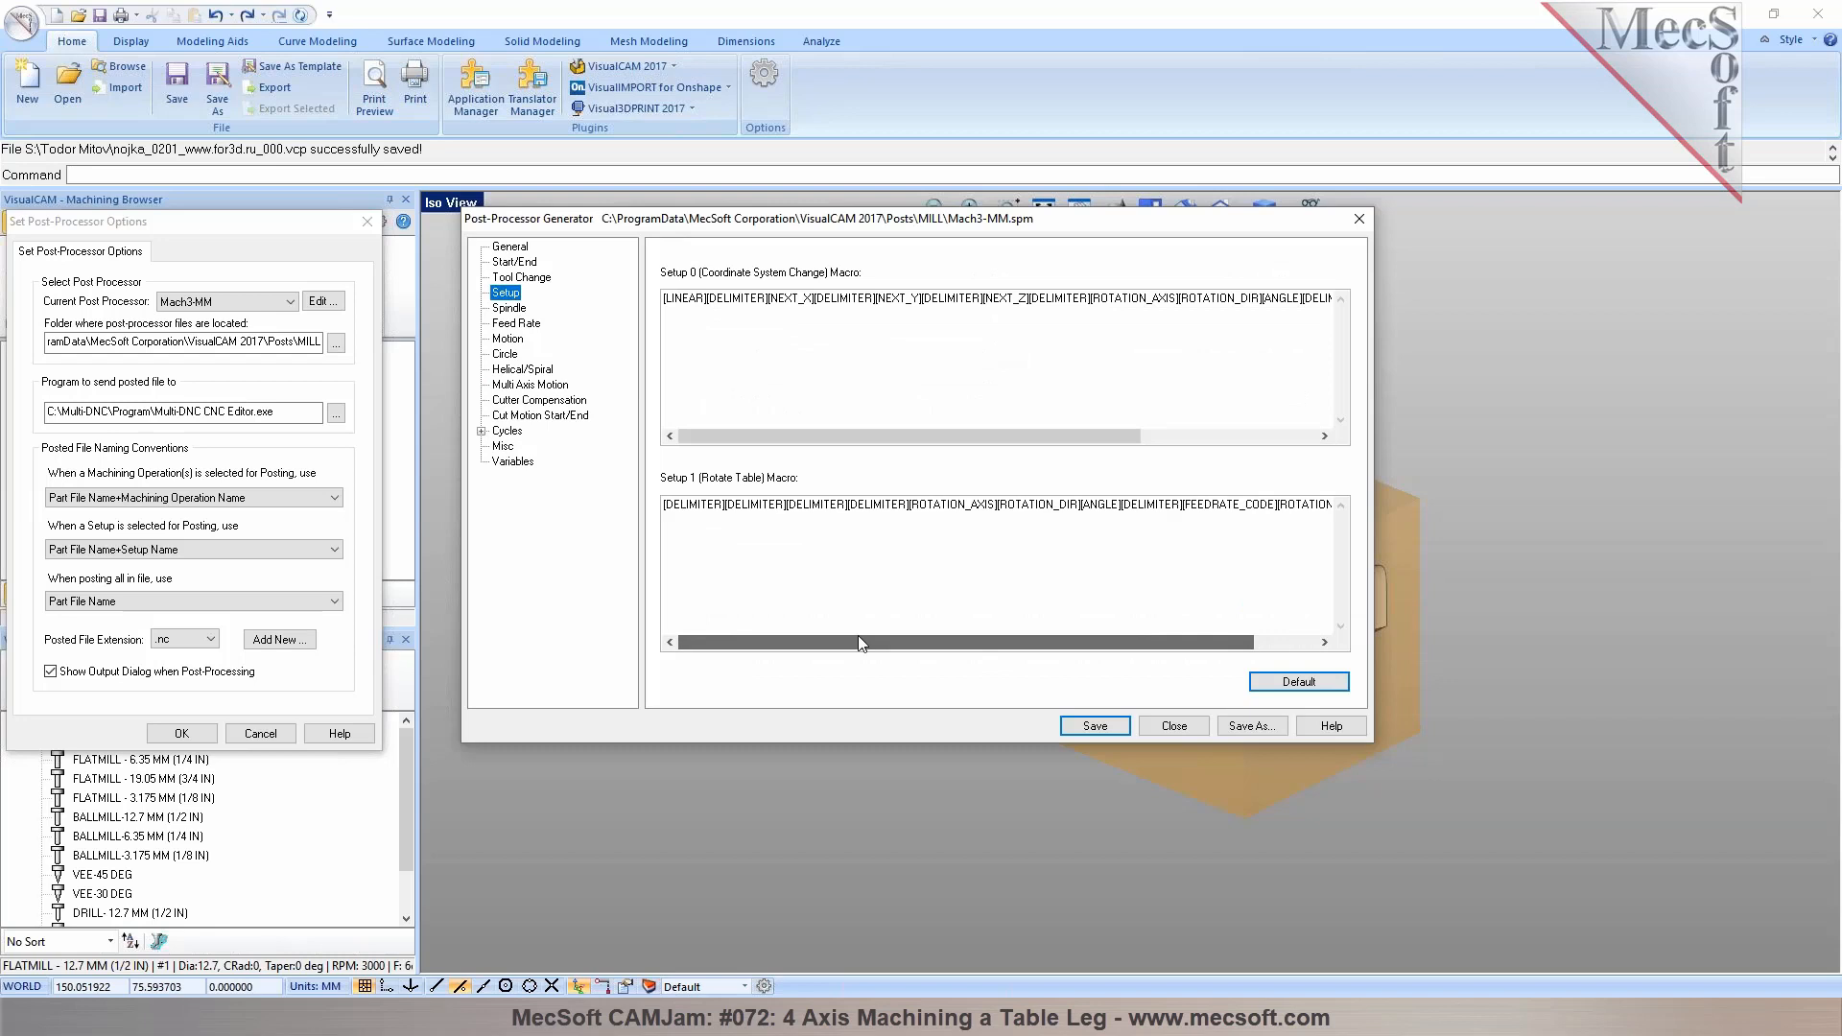
{"action": "left_click", "coordinate": [1358, 218]}
{"action": "left_click", "coordinate": [877, 526]}
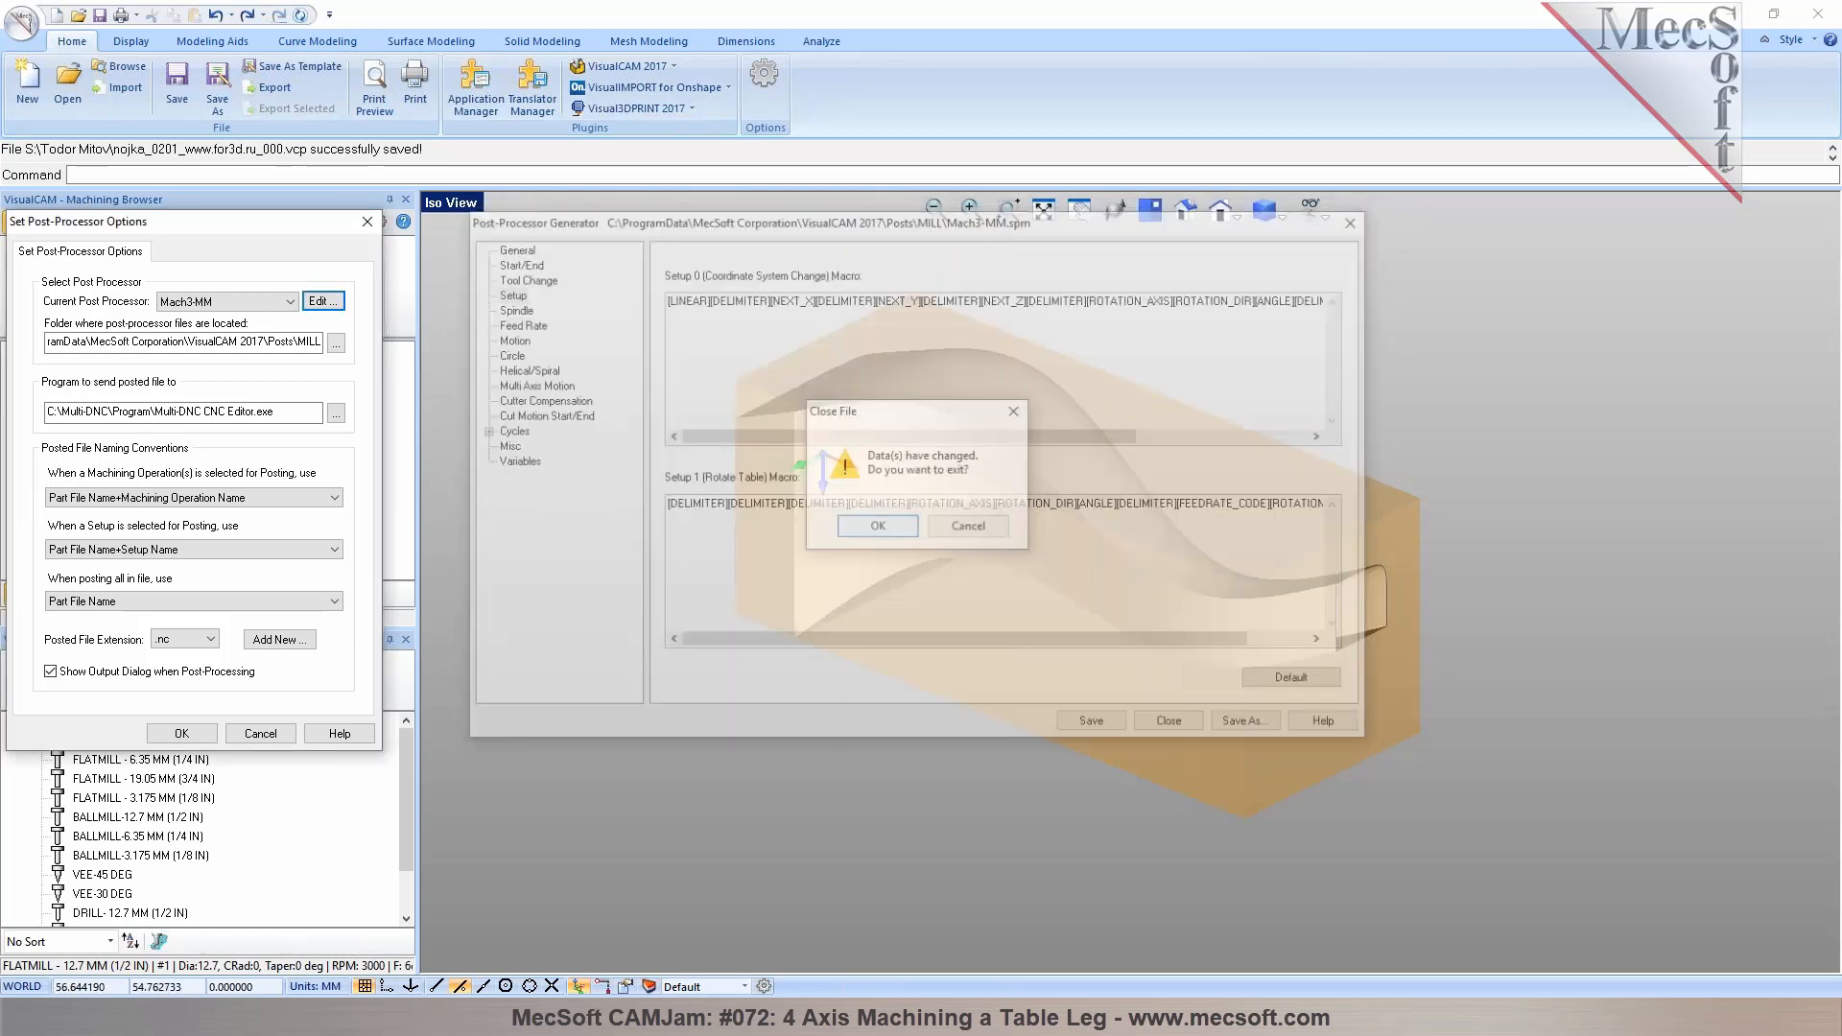
{"action": "left_click", "coordinate": [182, 733]}
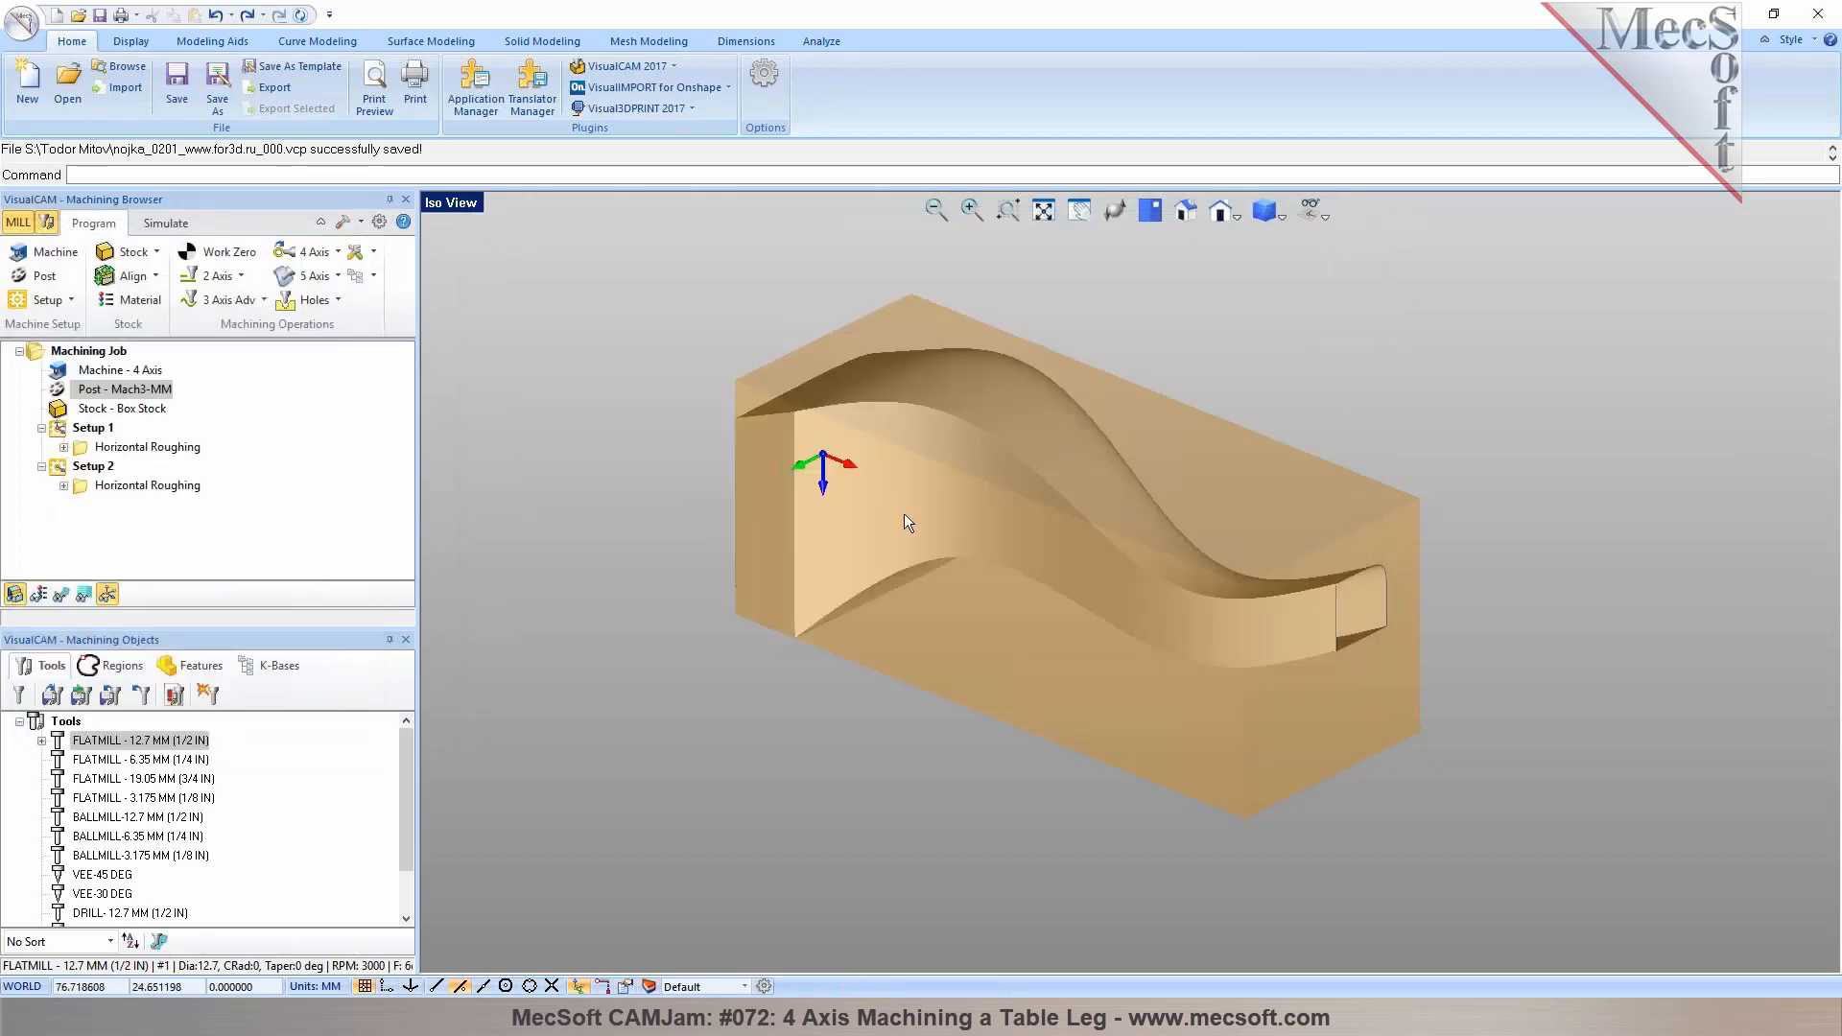
Review the Setup 1 and Setup 2 roughing results on the stock
{"action": "left_click", "coordinate": [154, 487]}
{"action": "left_click", "coordinate": [86, 470]}
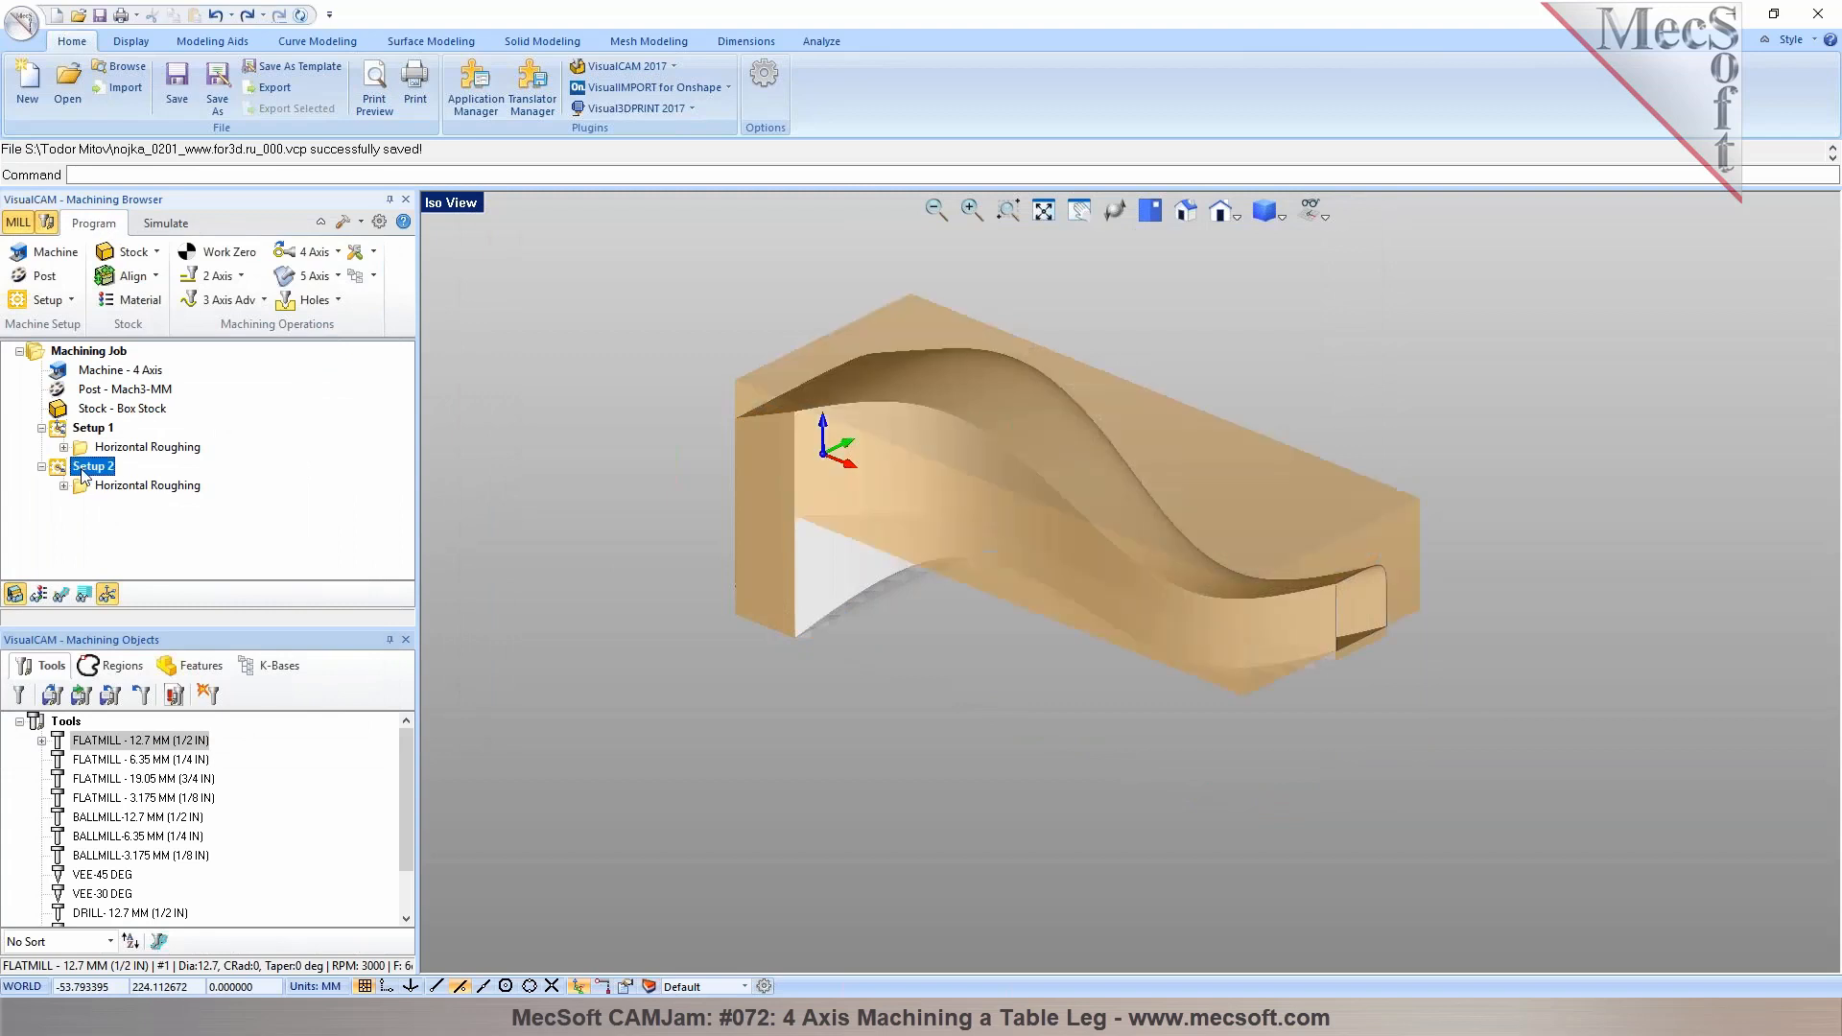
{"action": "left_click", "coordinate": [83, 431]}
{"action": "left_click", "coordinate": [84, 470]}
{"action": "left_click", "coordinate": [180, 487]}
{"action": "middle_click_drag", "start_coordinate": [1010, 482], "coordinate": [950, 489]}
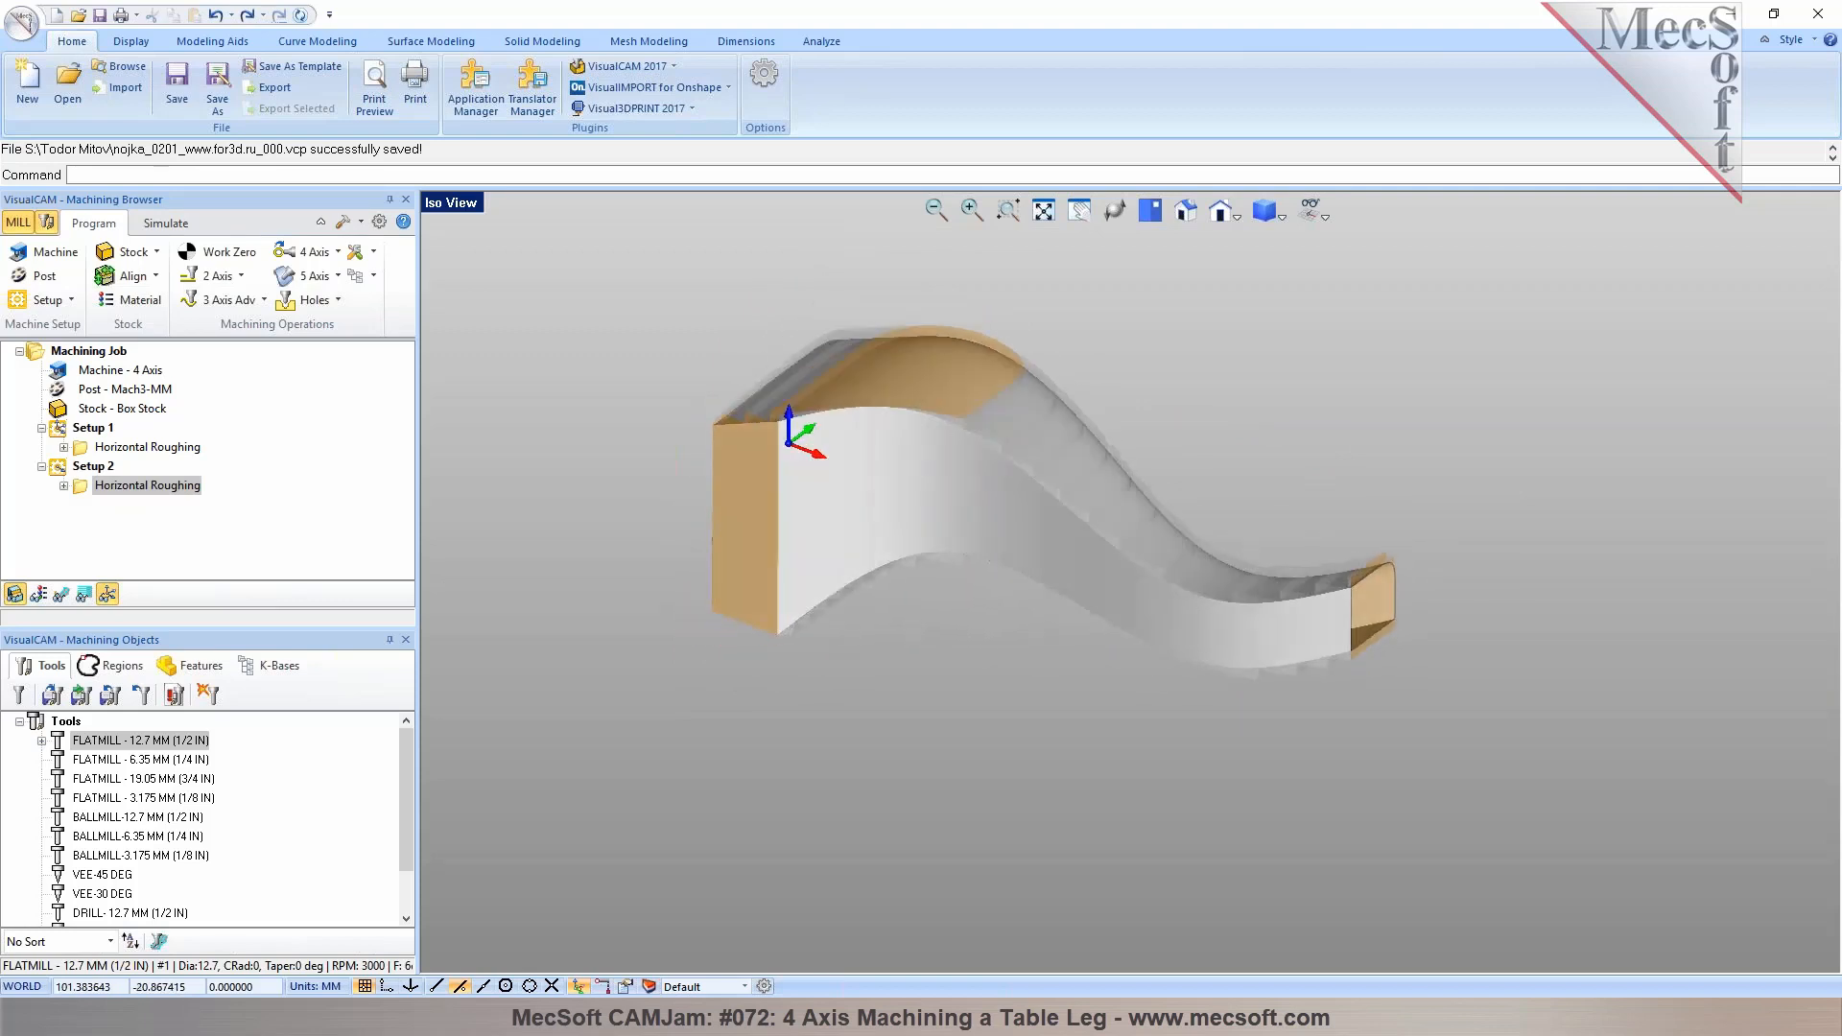
Add a rotate-table Setup 3 with a table rotation angle of 0, counter clockwise
{"action": "left_click", "coordinate": [43, 299]}
{"action": "left_click", "coordinate": [155, 343]}
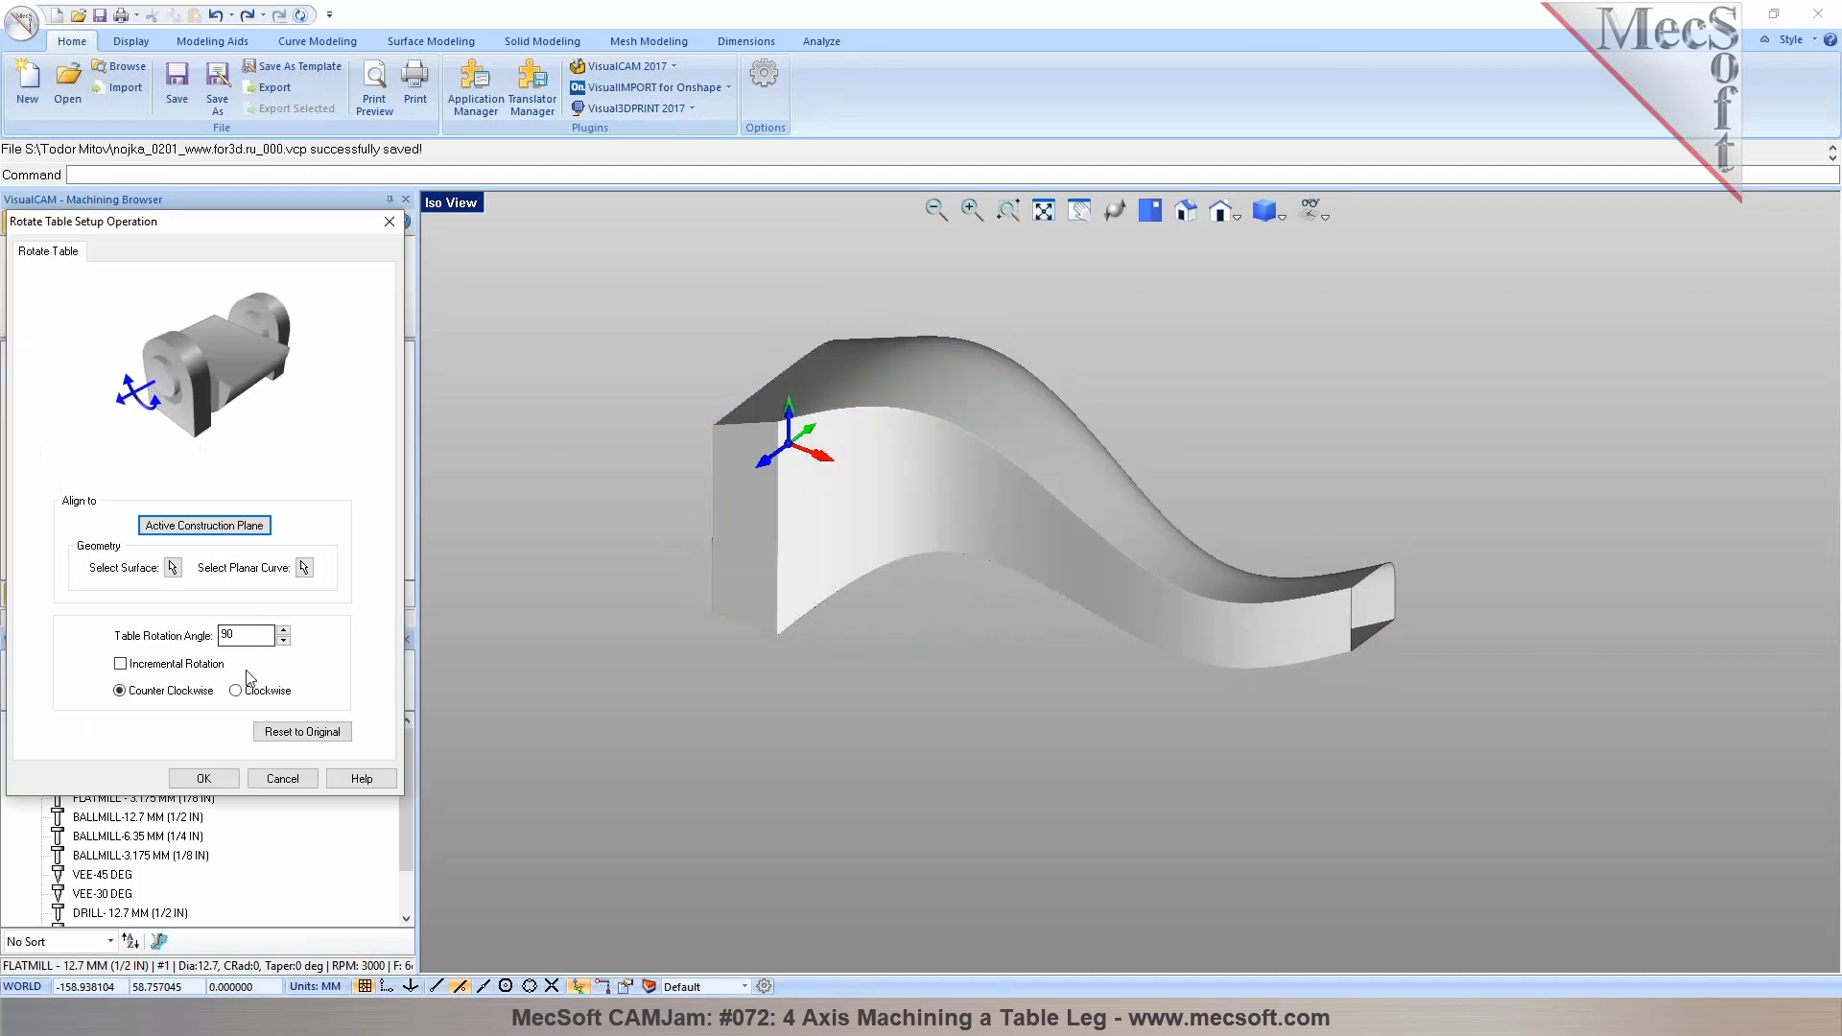
{"action": "left_click_drag", "start_coordinate": [234, 635], "coordinate": [214, 637]}
{"action": "type", "text": "0"}
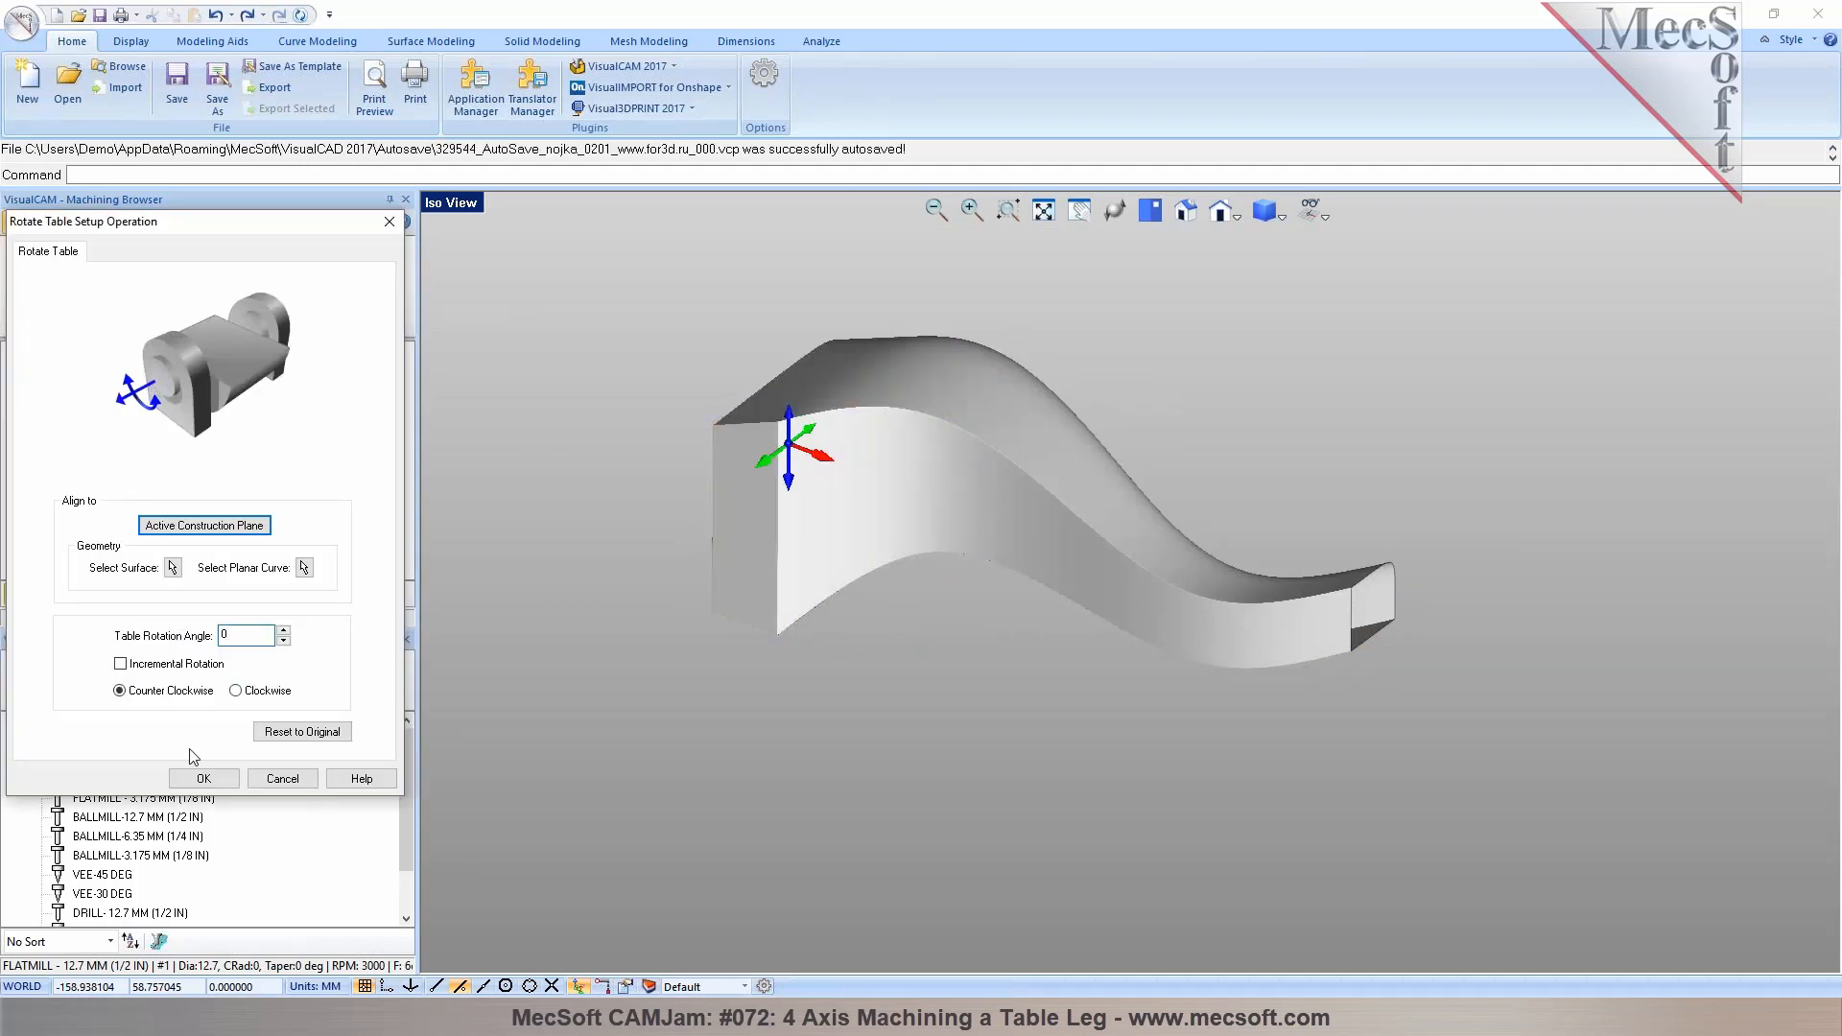
{"action": "left_click", "coordinate": [198, 779]}
{"action": "middle_click_drag", "start_coordinate": [1022, 366], "coordinate": [806, 596]}
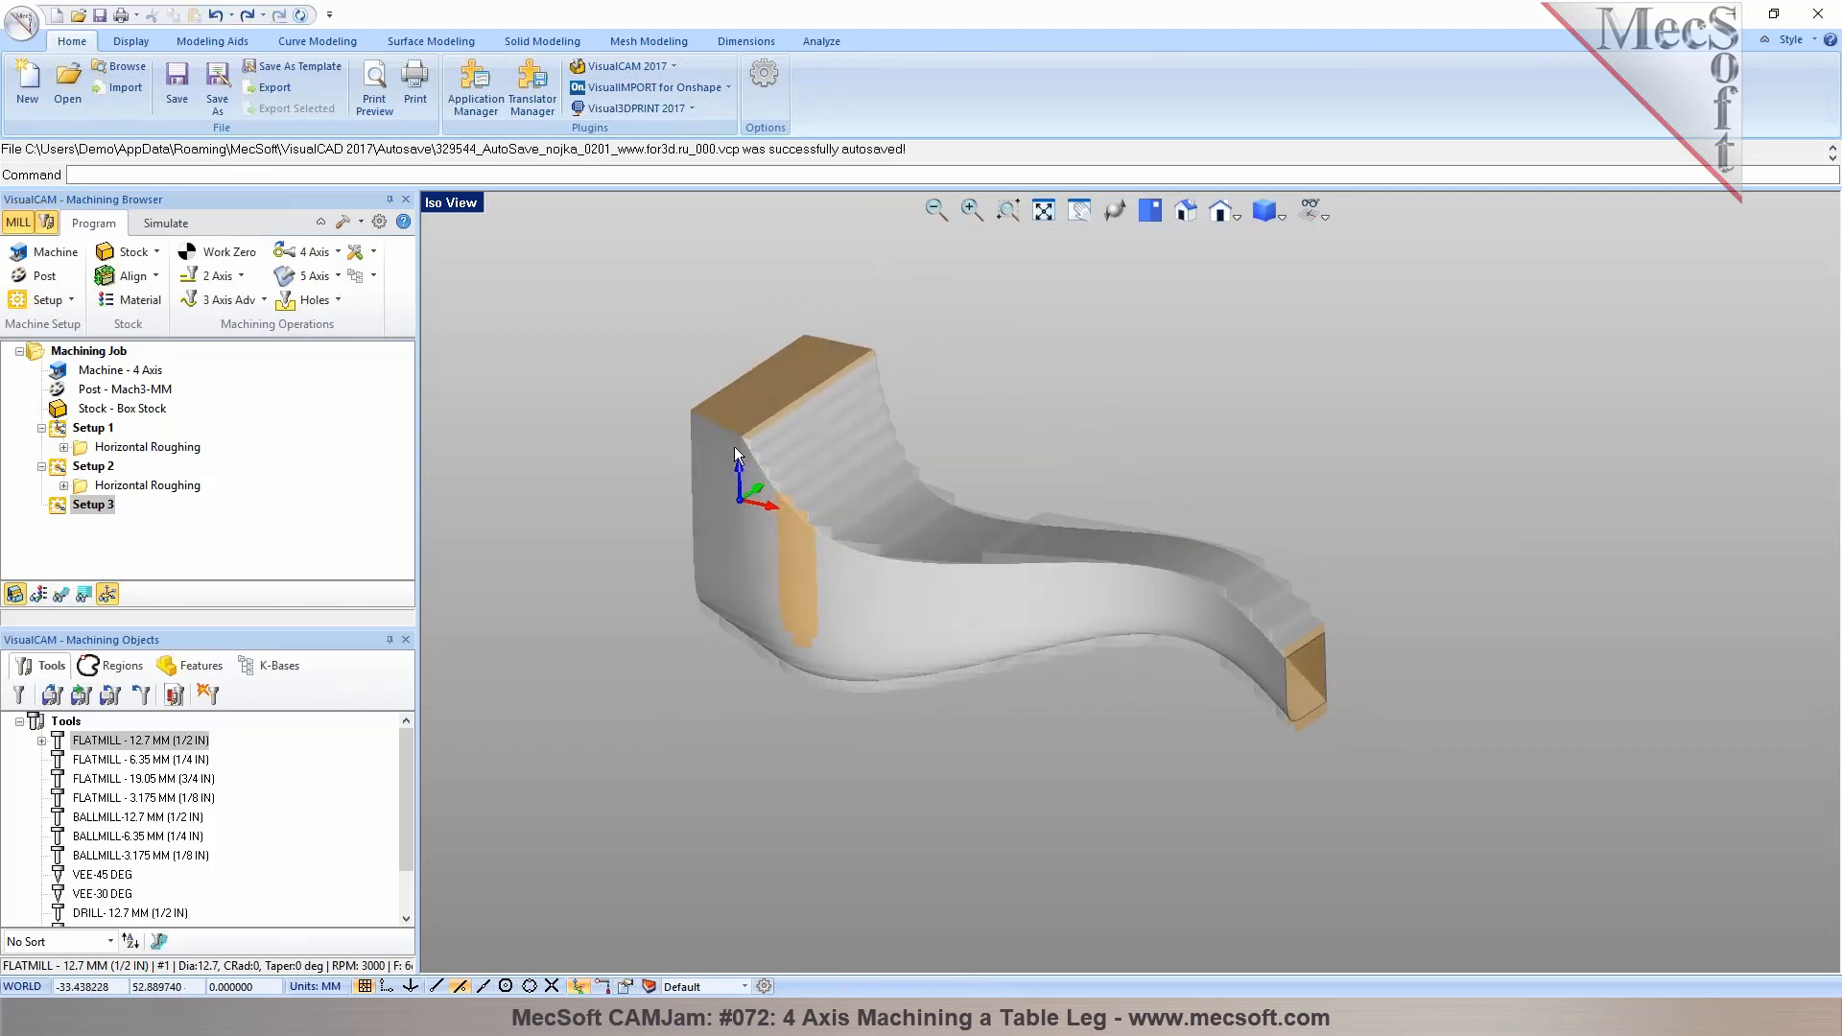
Create a 4th Axis Parallel Finishing operation in Setup 3 using the BALLMILL-12.7 MM (1/2 IN) tool
{"action": "left_click", "coordinate": [337, 252]}
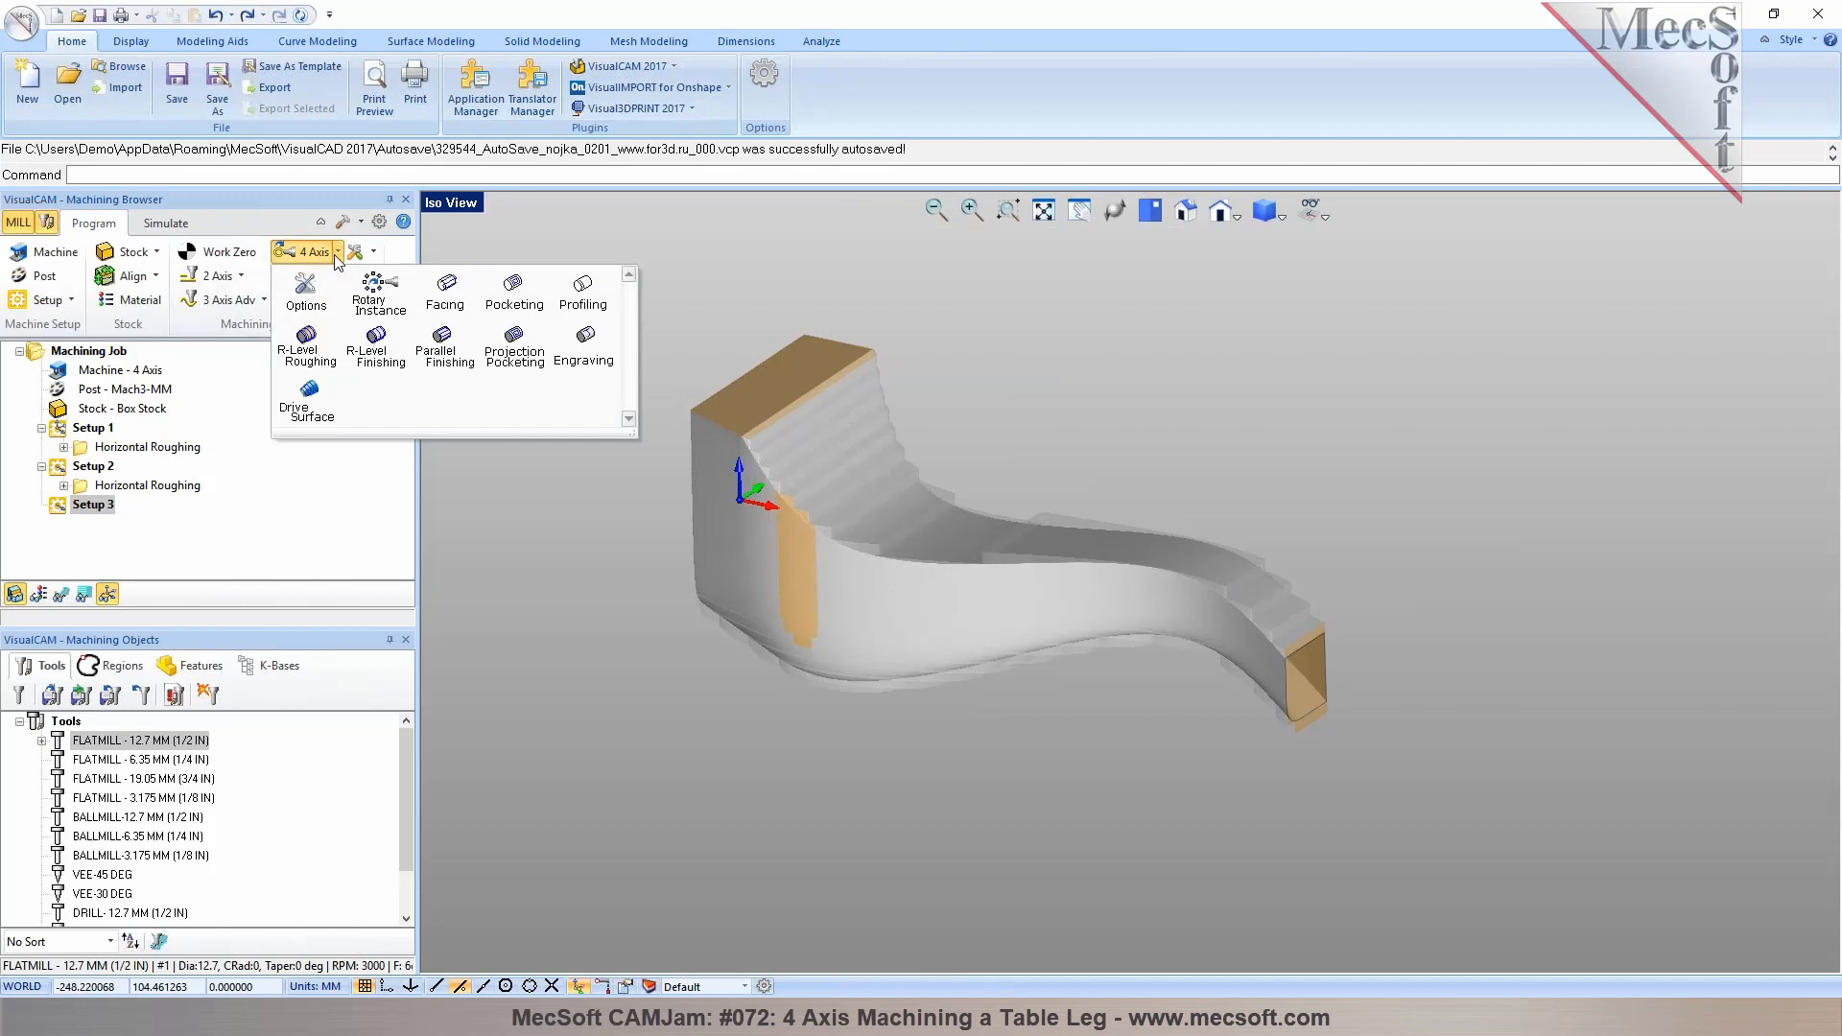
{"action": "left_click", "coordinate": [447, 359]}
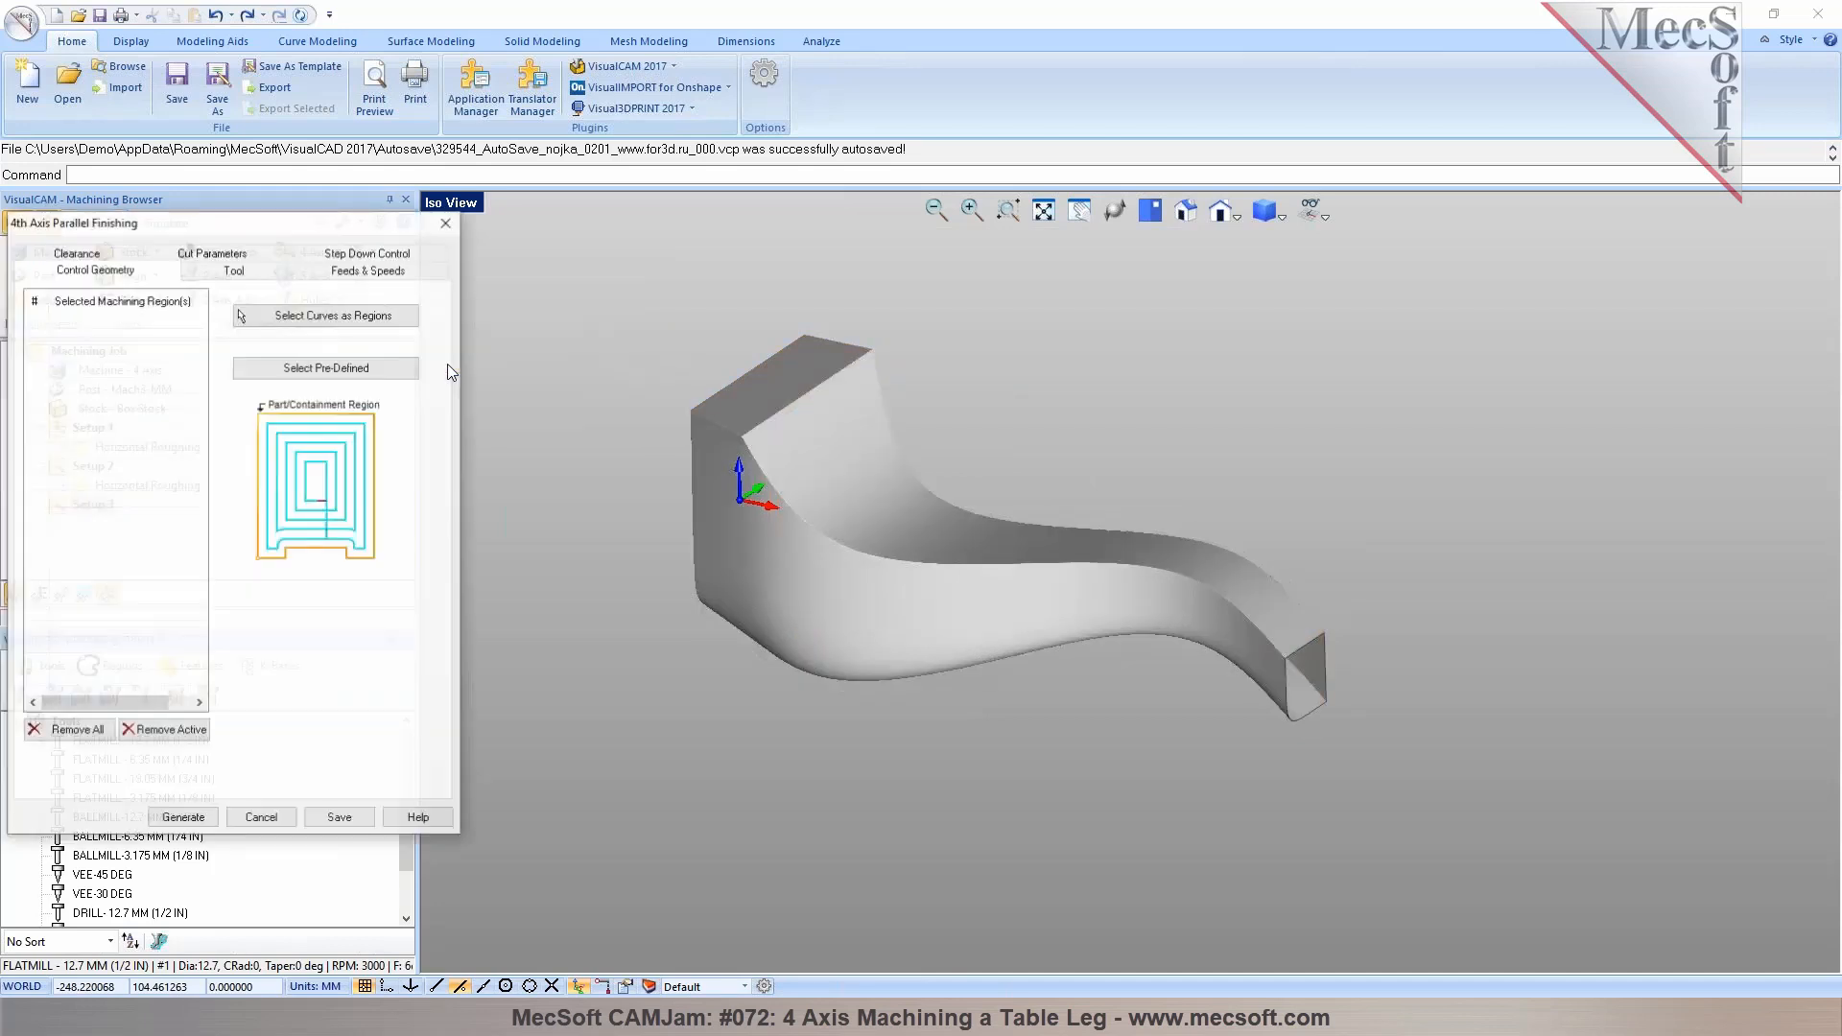
{"action": "left_click", "coordinate": [213, 273]}
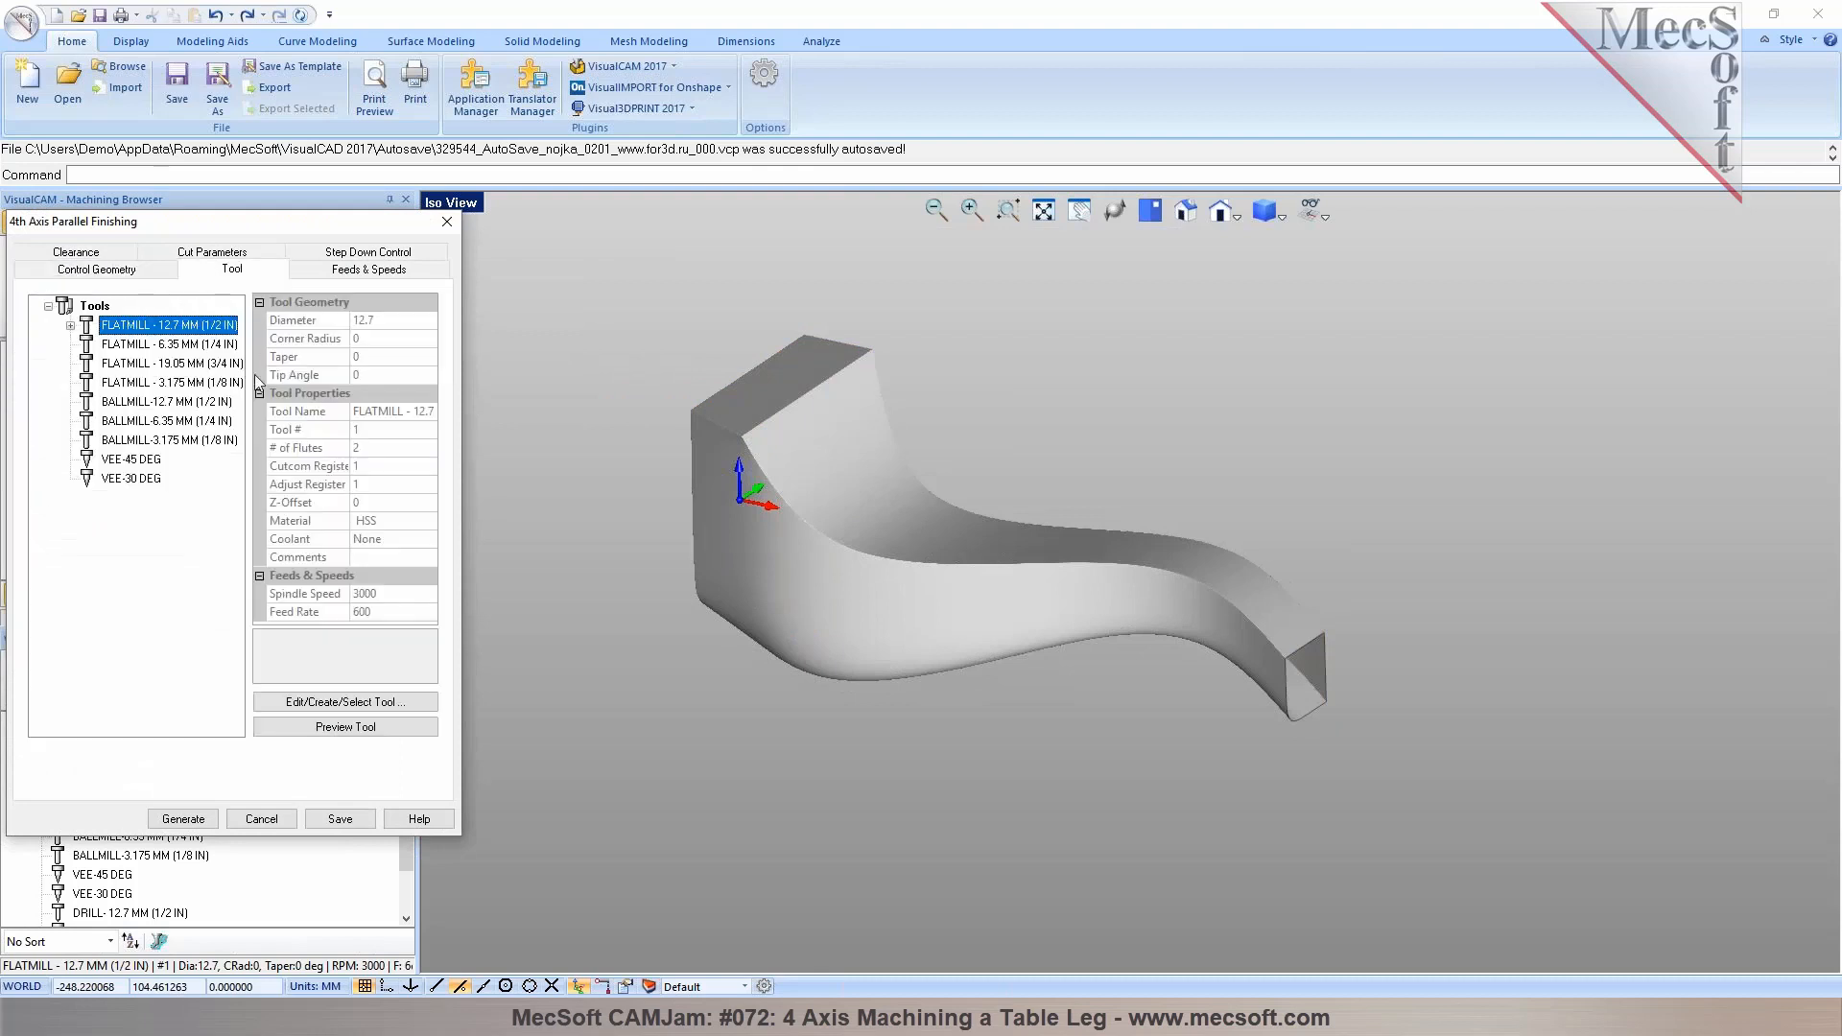
{"action": "left_click", "coordinate": [191, 403]}
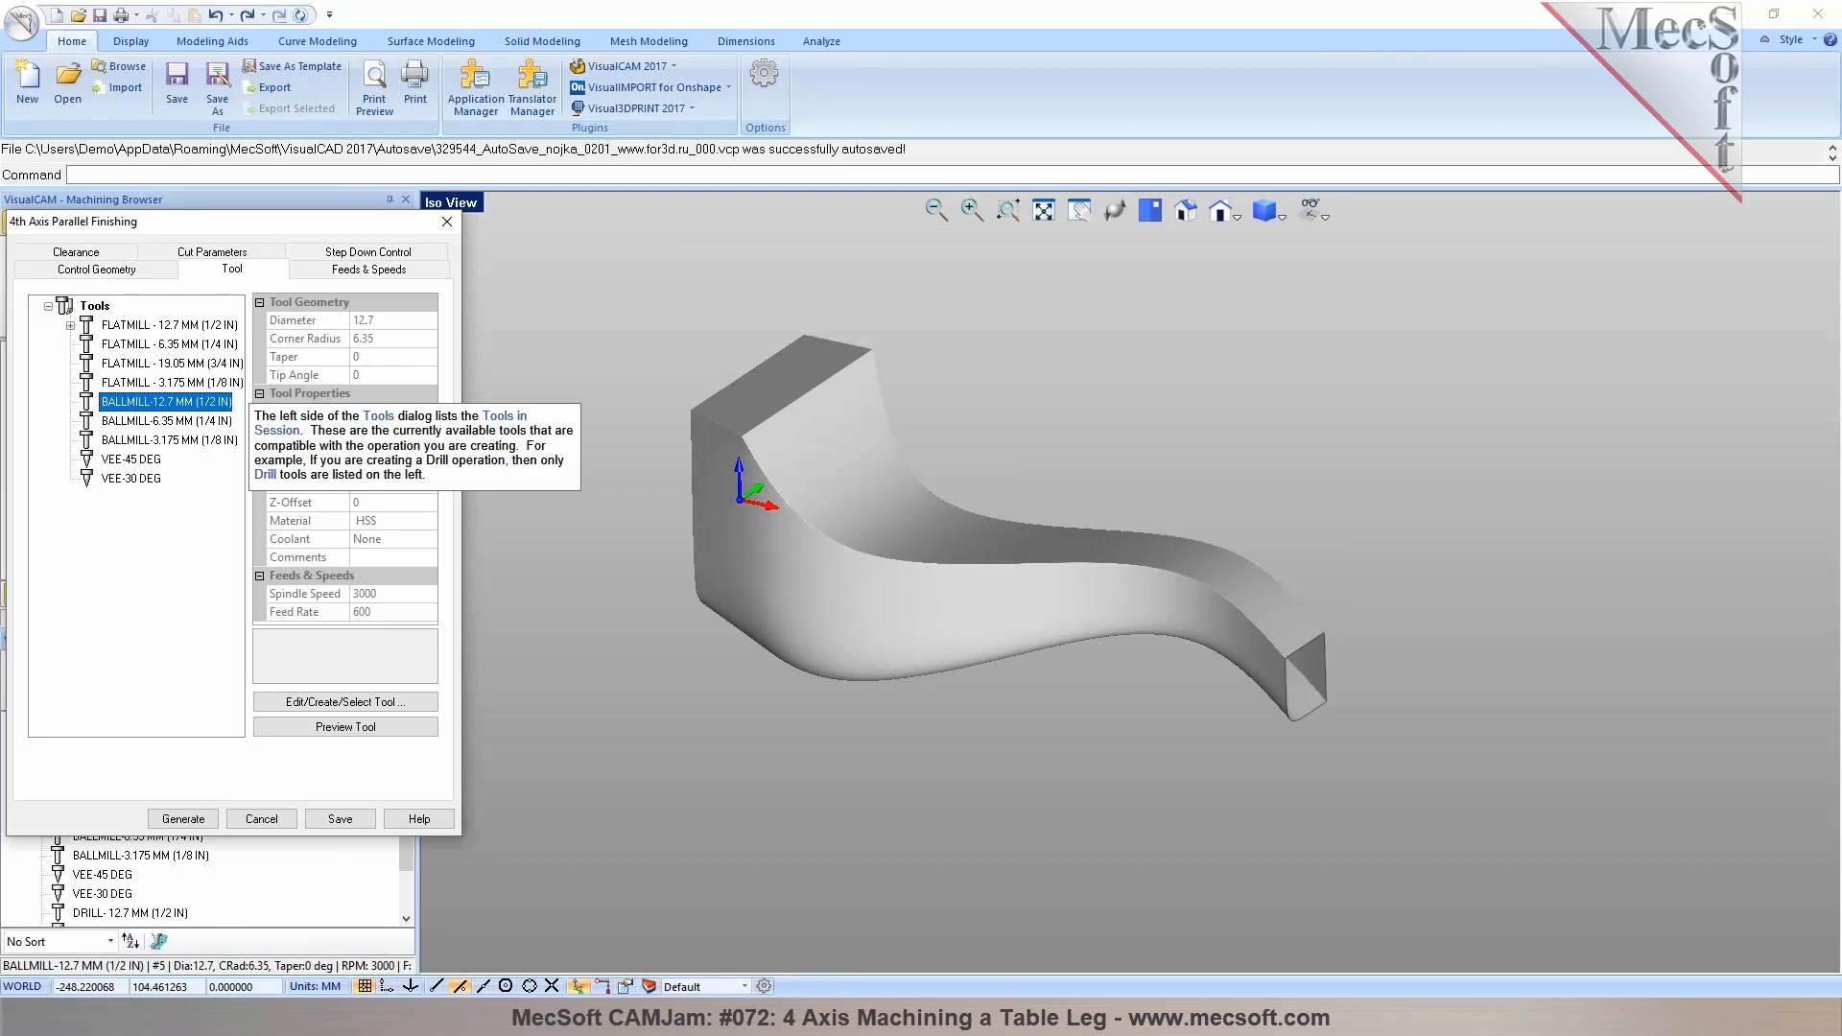
{"action": "left_click", "coordinate": [322, 272]}
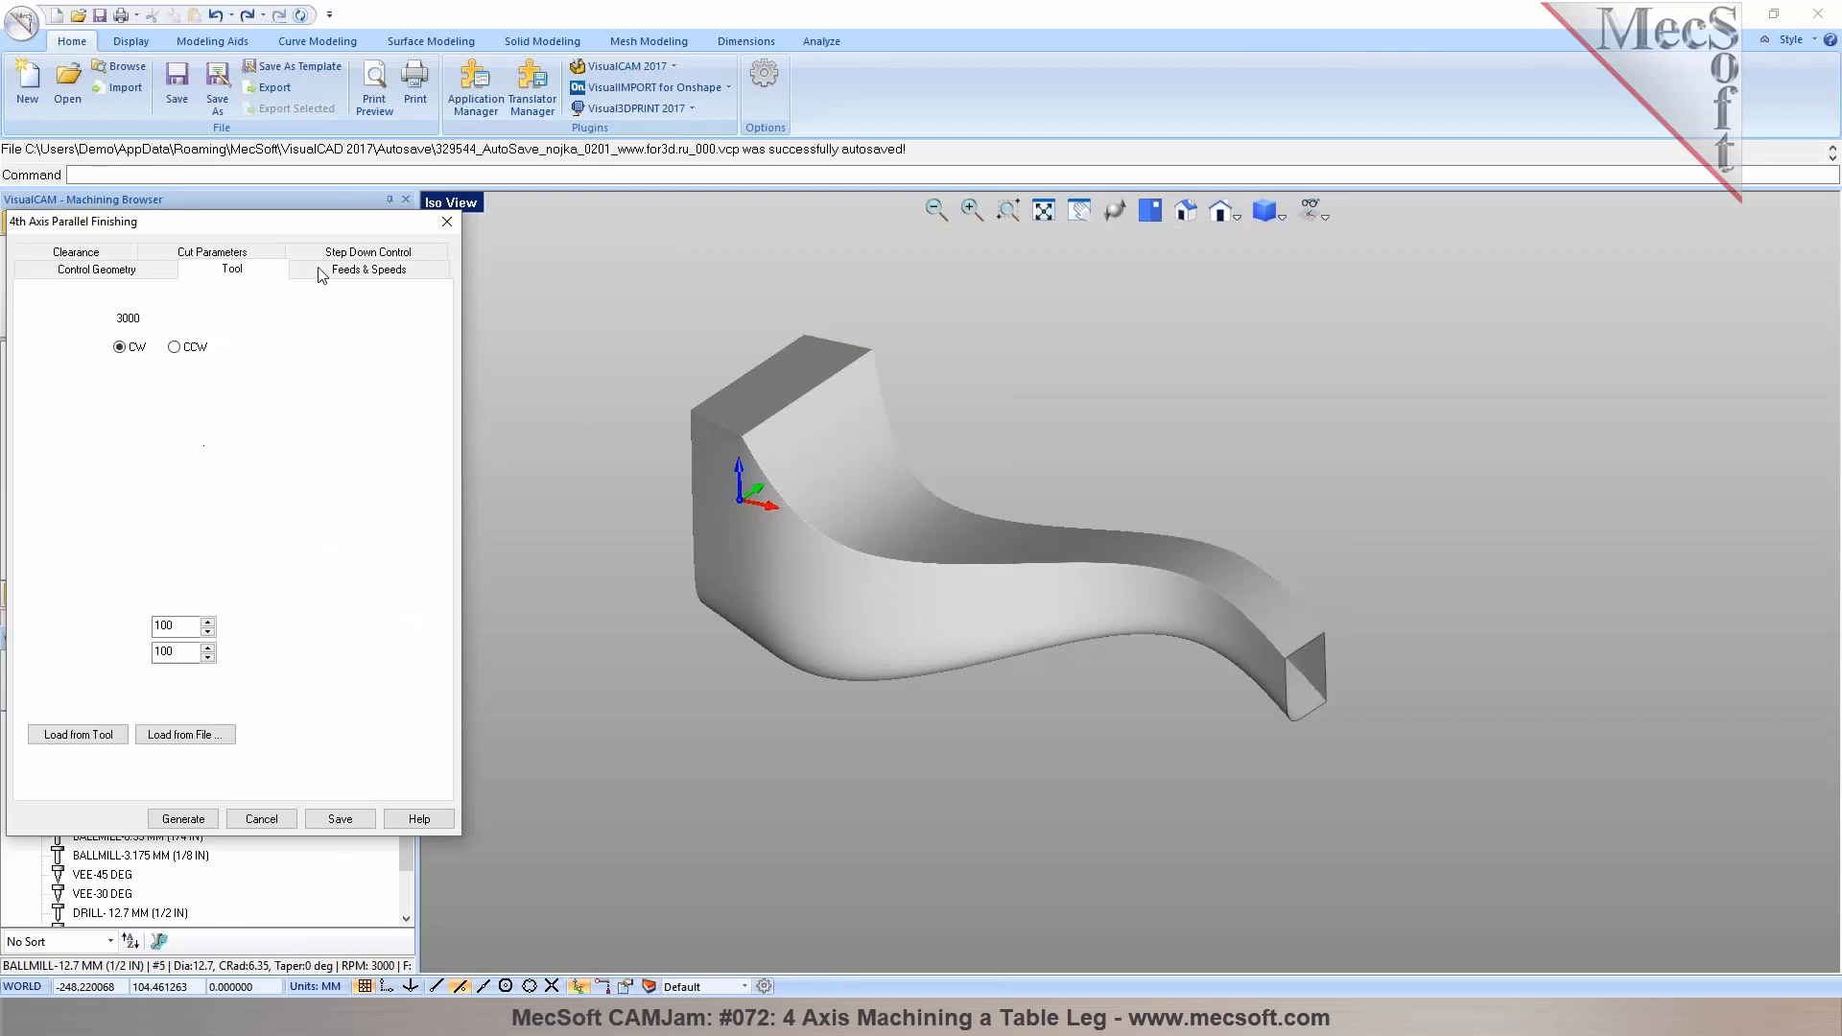
{"action": "left_click", "coordinate": [87, 255]}
{"action": "middle_click_drag", "start_coordinate": [827, 536], "coordinate": [1055, 422]}
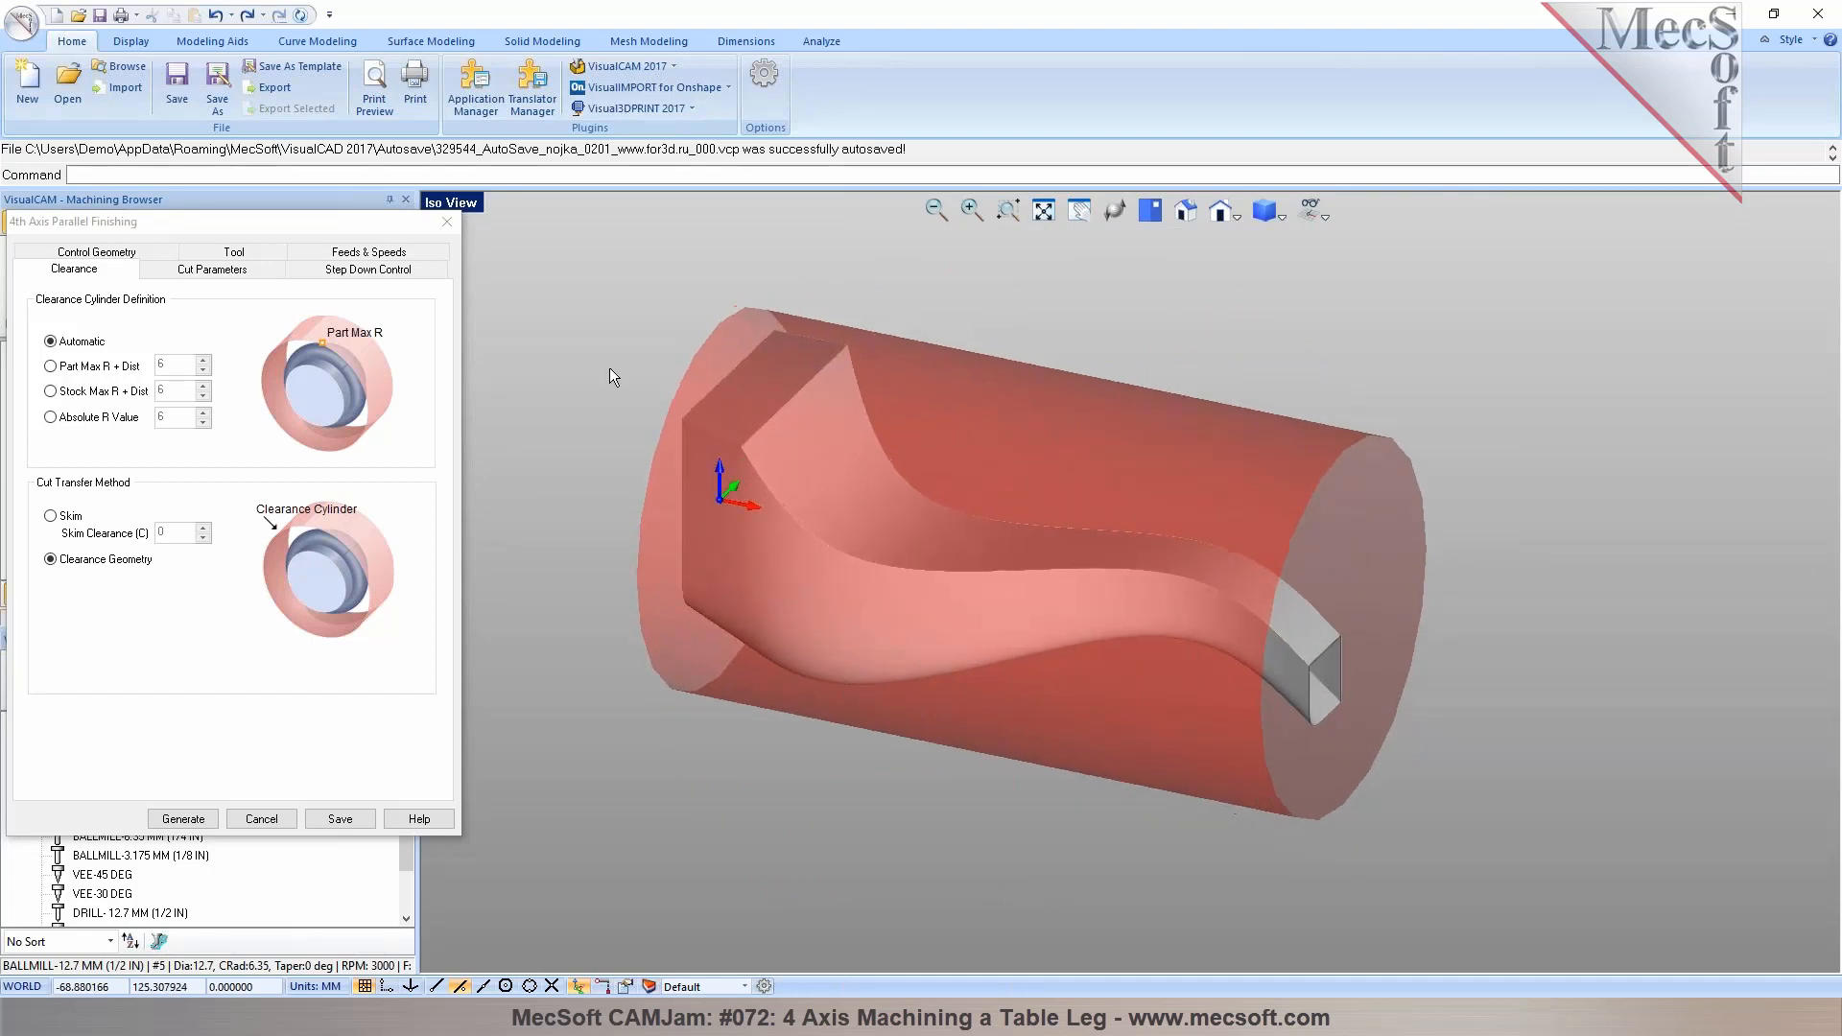
Set the cut axial containment Low Value to 1 in the finishing cut parameters
{"action": "left_click", "coordinate": [214, 278]}
{"action": "middle_click_drag", "start_coordinate": [614, 480], "coordinate": [803, 510]}
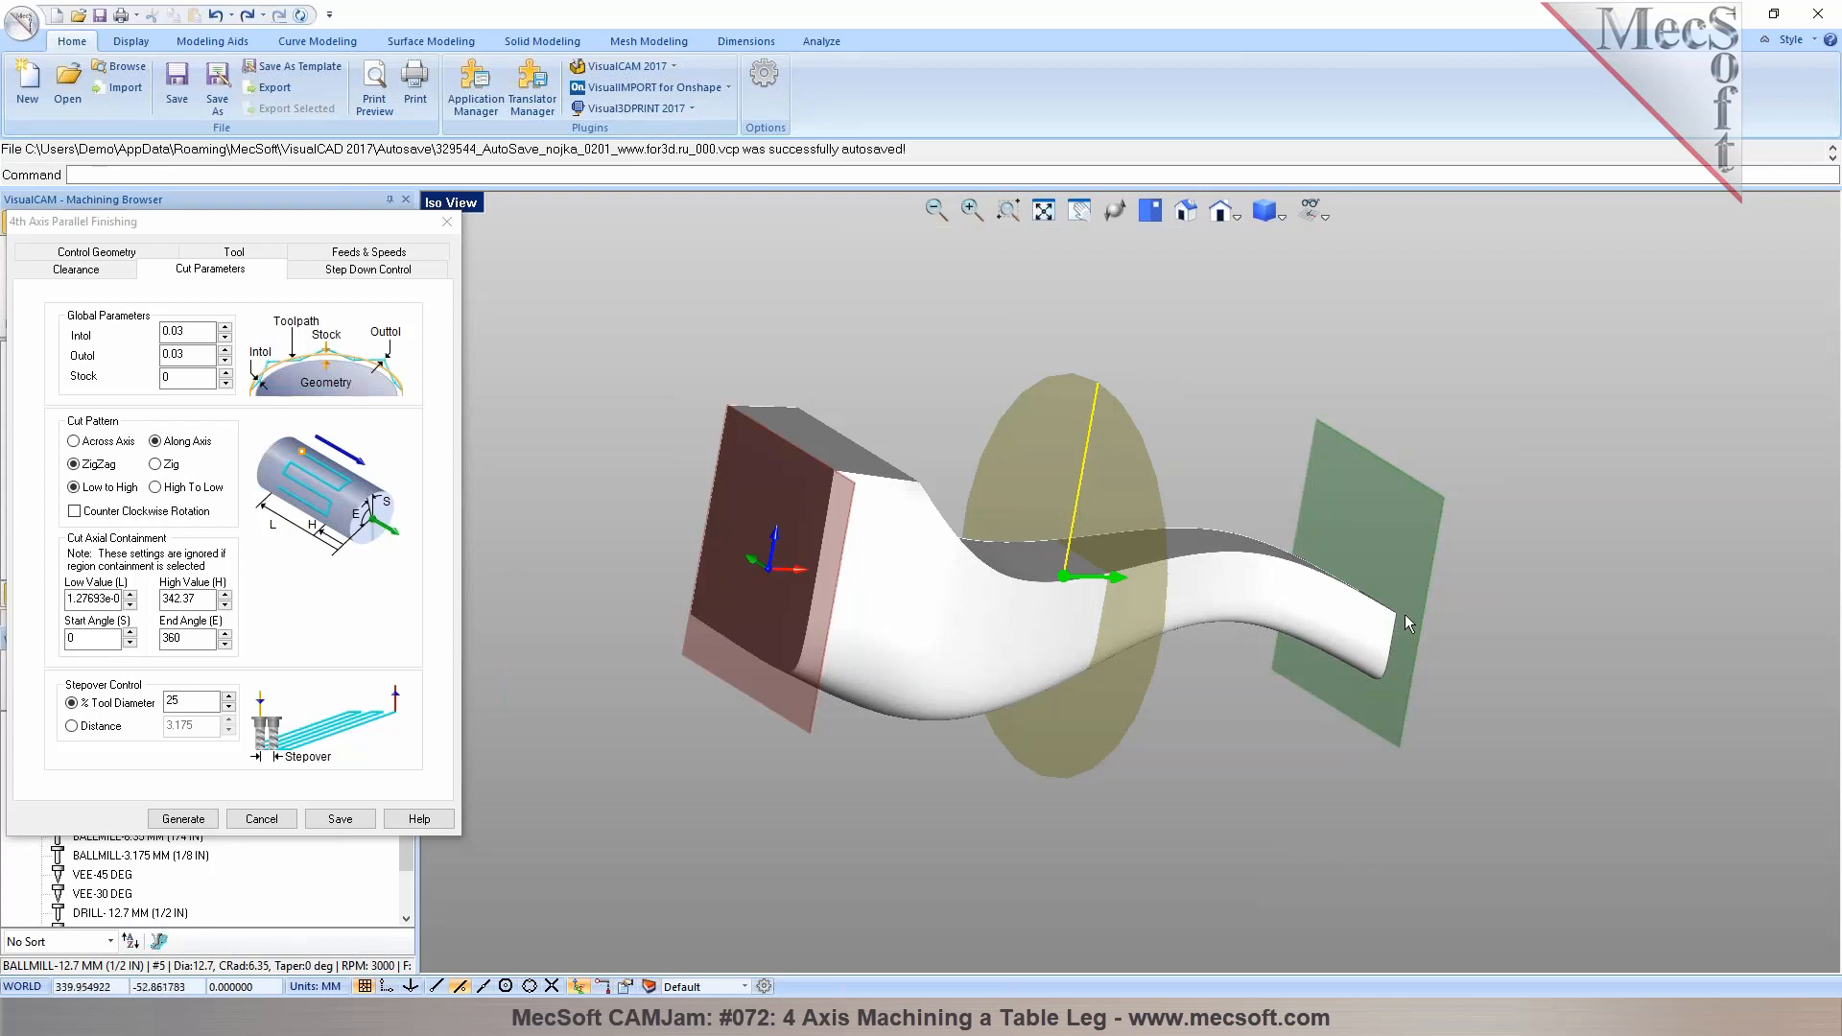
{"action": "middle_click_drag", "start_coordinate": [1189, 625], "coordinate": [669, 603]}
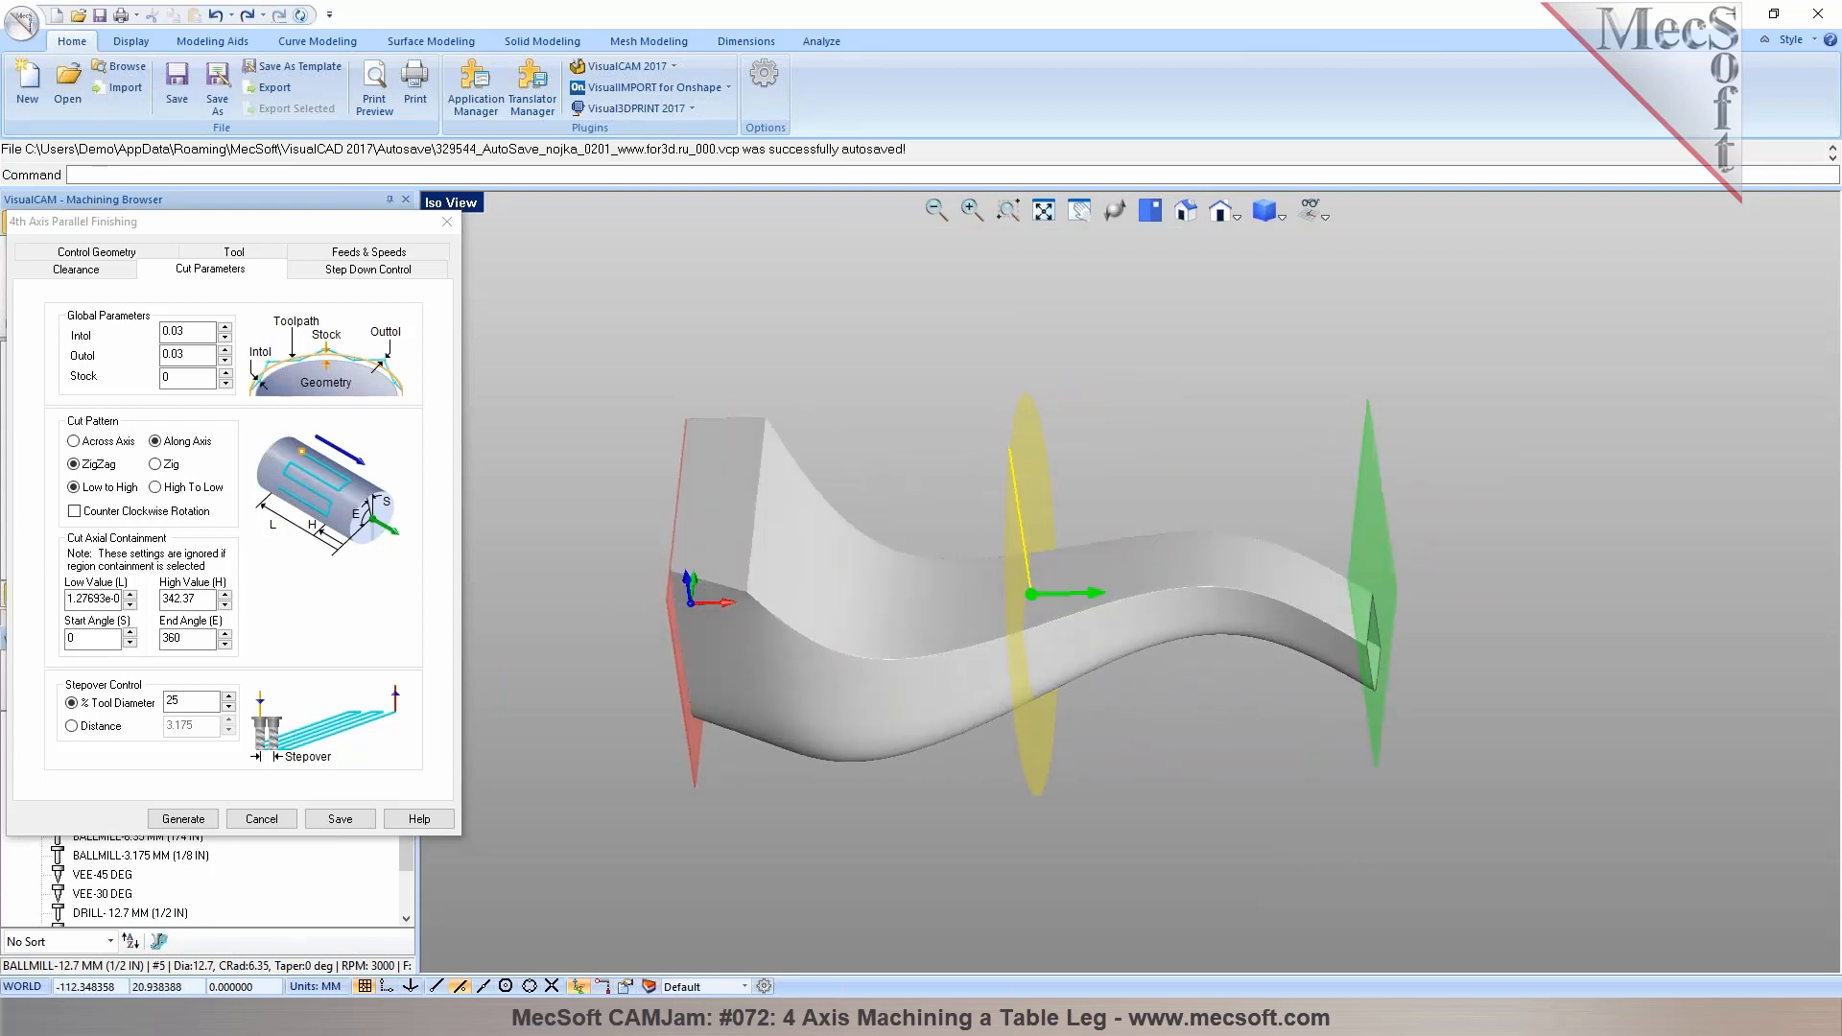
{"action": "left_click", "coordinate": [72, 599]}
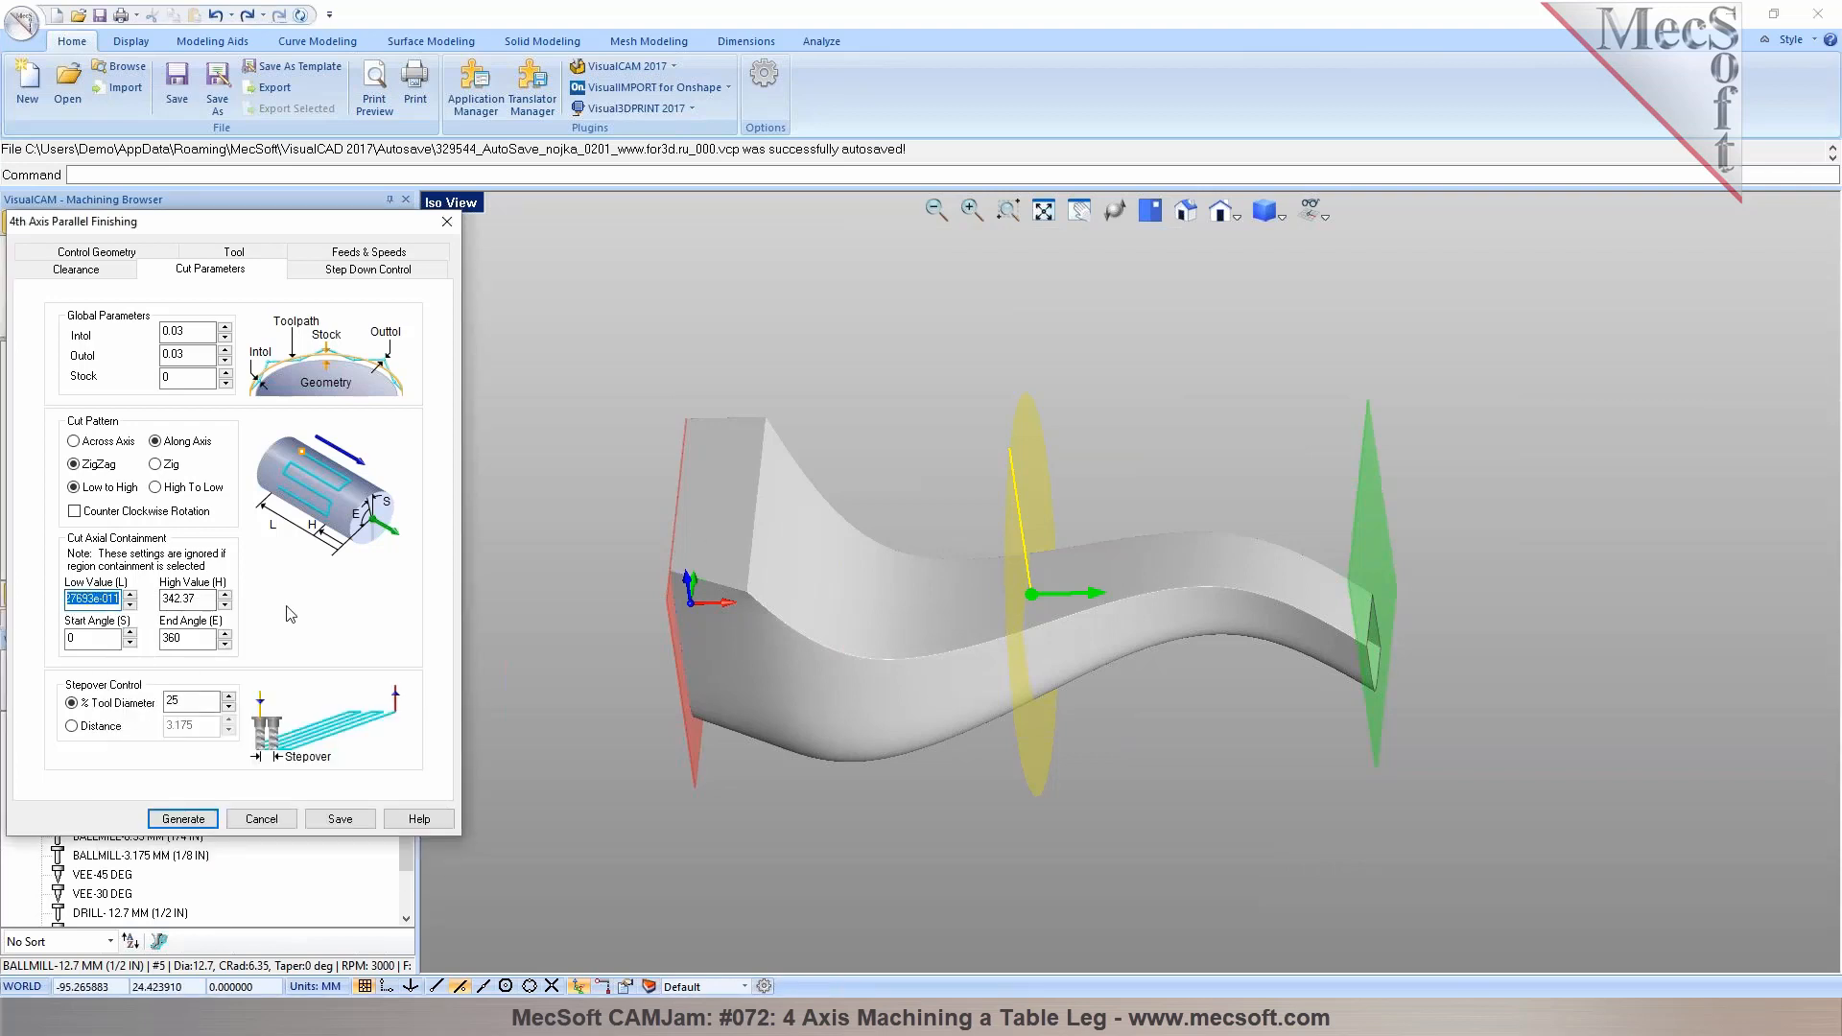
{"action": "left_click", "coordinate": [648, 589]}
{"action": "scroll", "coordinate": [648, 589], "scroll_direction": "up", "scroll_amount": 2}
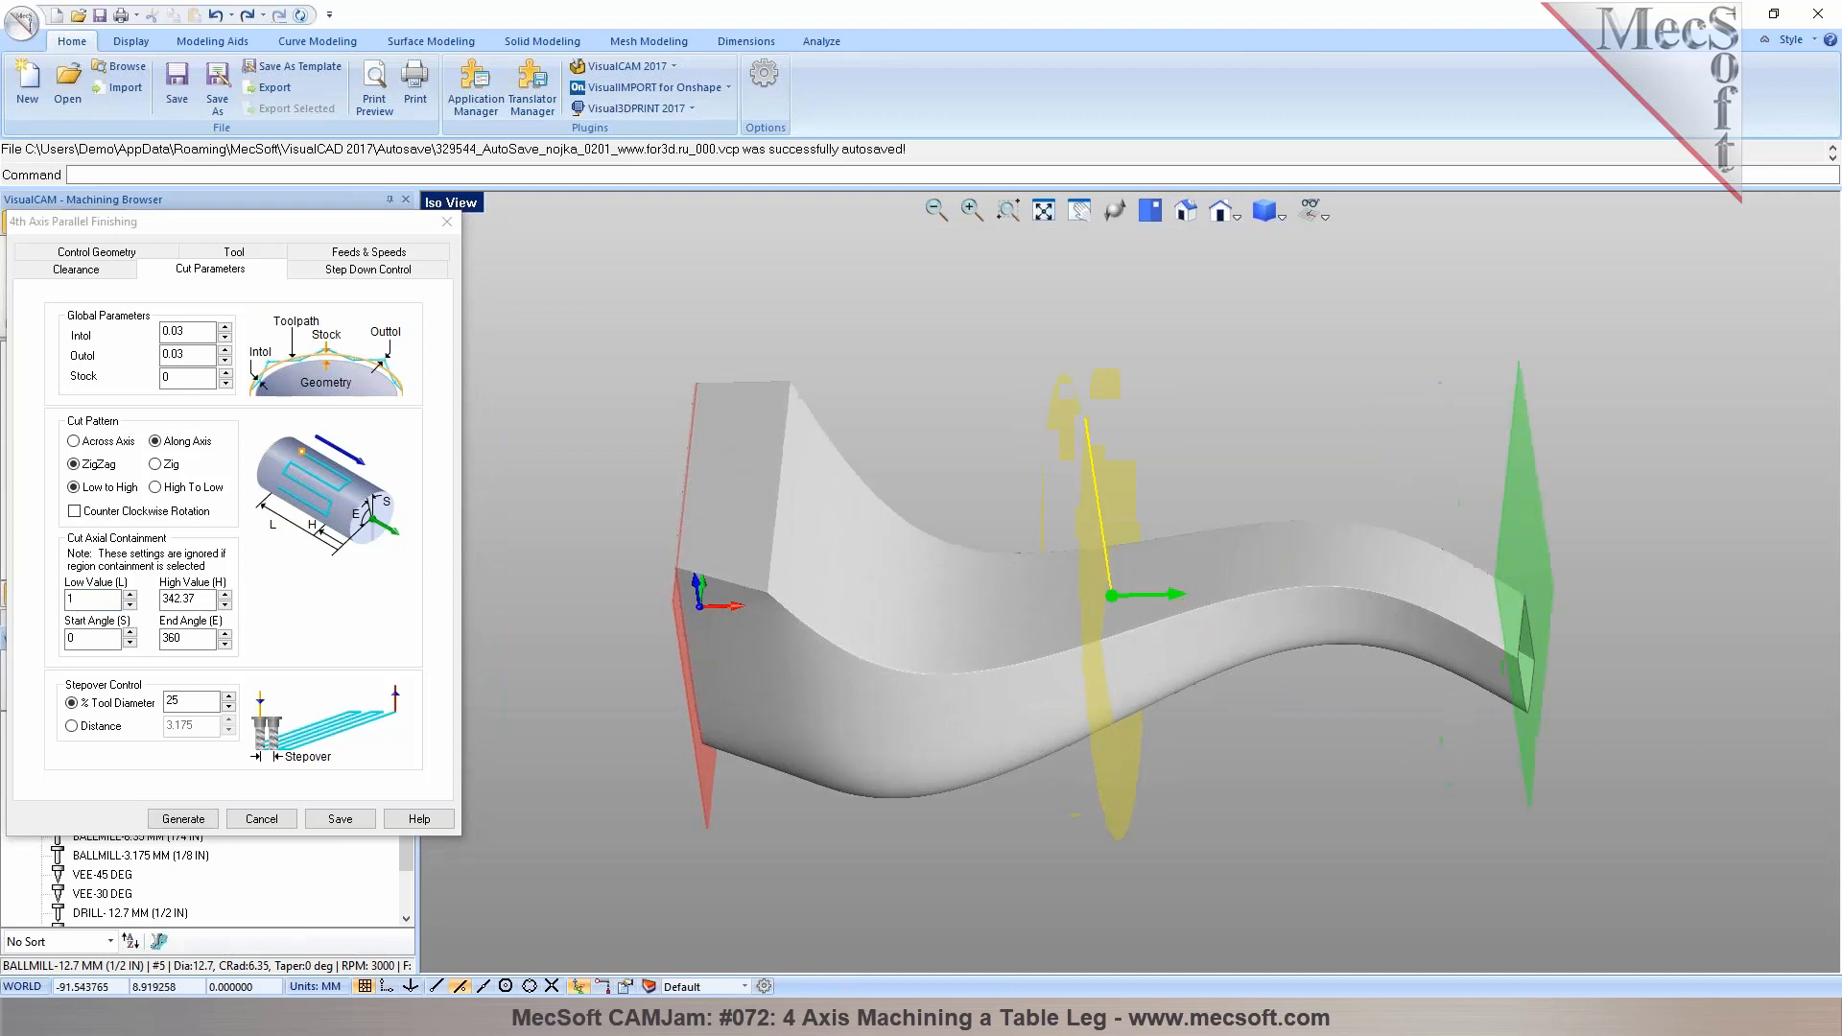
{"action": "left_click", "coordinate": [129, 598]}
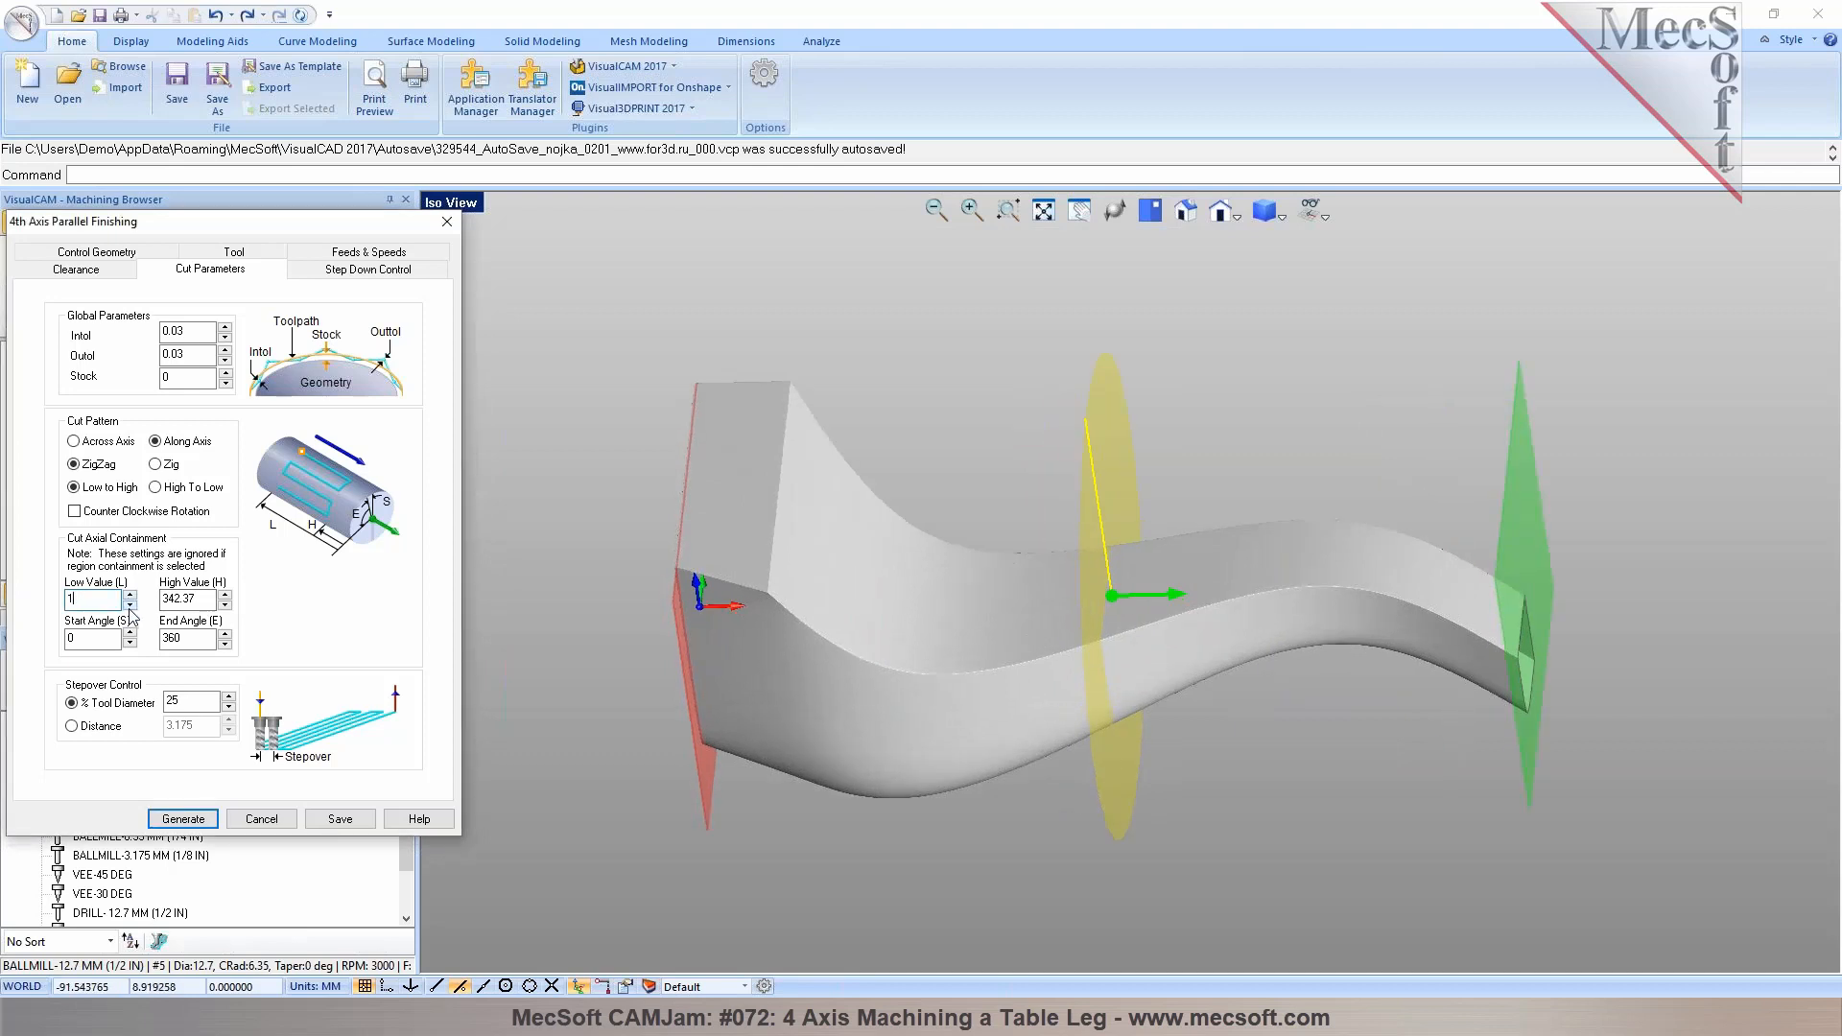
{"action": "left_click", "coordinate": [741, 561]}
{"action": "scroll", "coordinate": [632, 589], "scroll_direction": "up", "scroll_amount": 4}
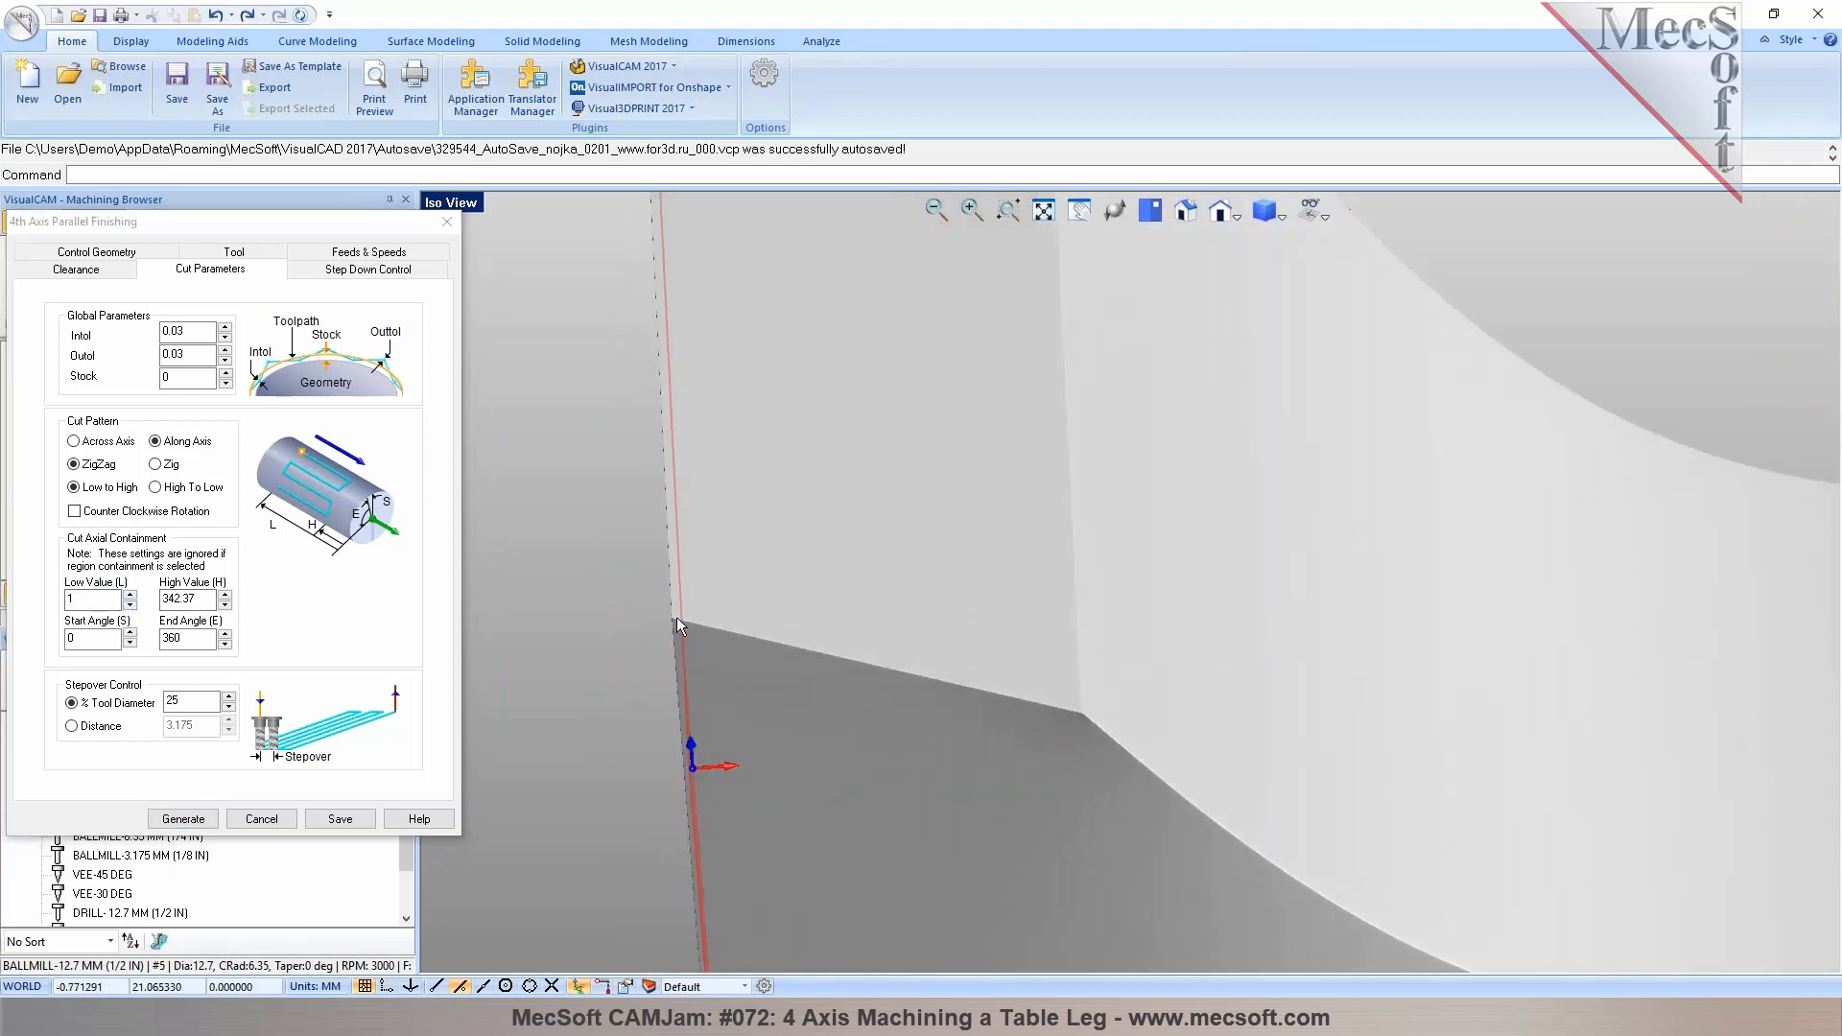
{"action": "scroll", "coordinate": [661, 616], "scroll_direction": "down", "scroll_amount": 6}
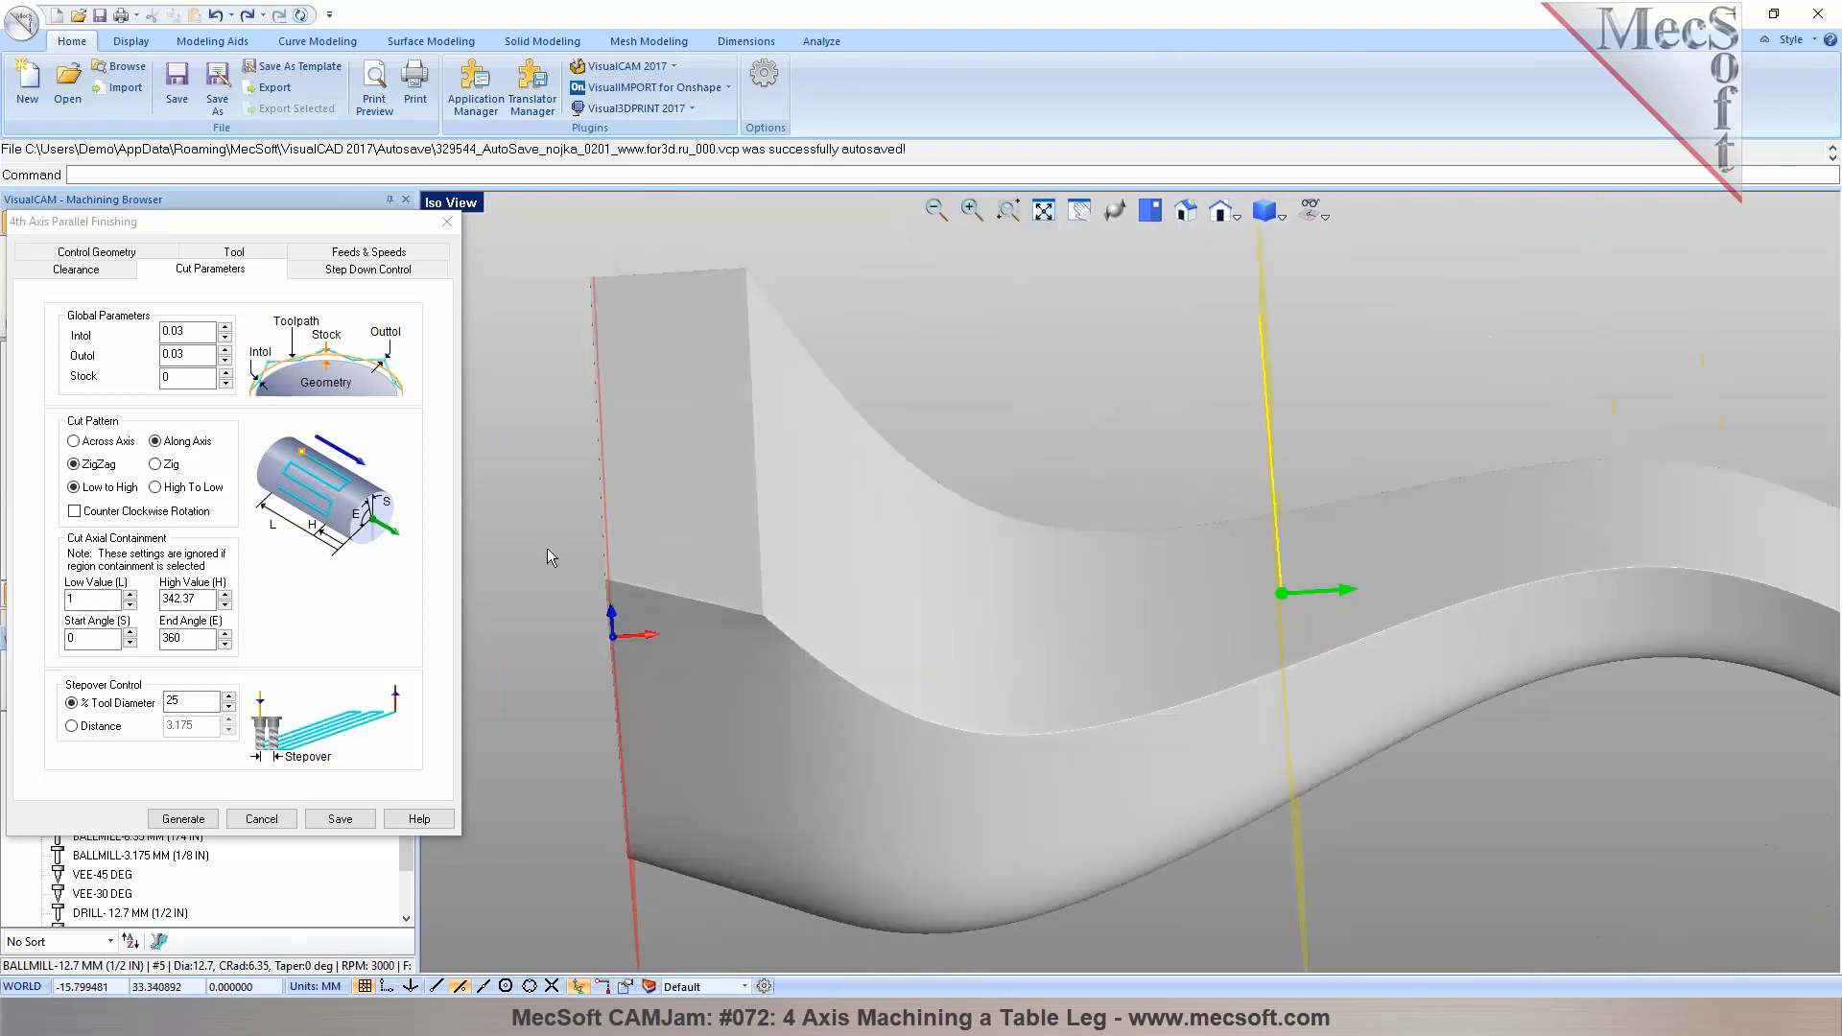
{"action": "middle_click_drag", "start_coordinate": [1107, 610], "coordinate": [1080, 580]}
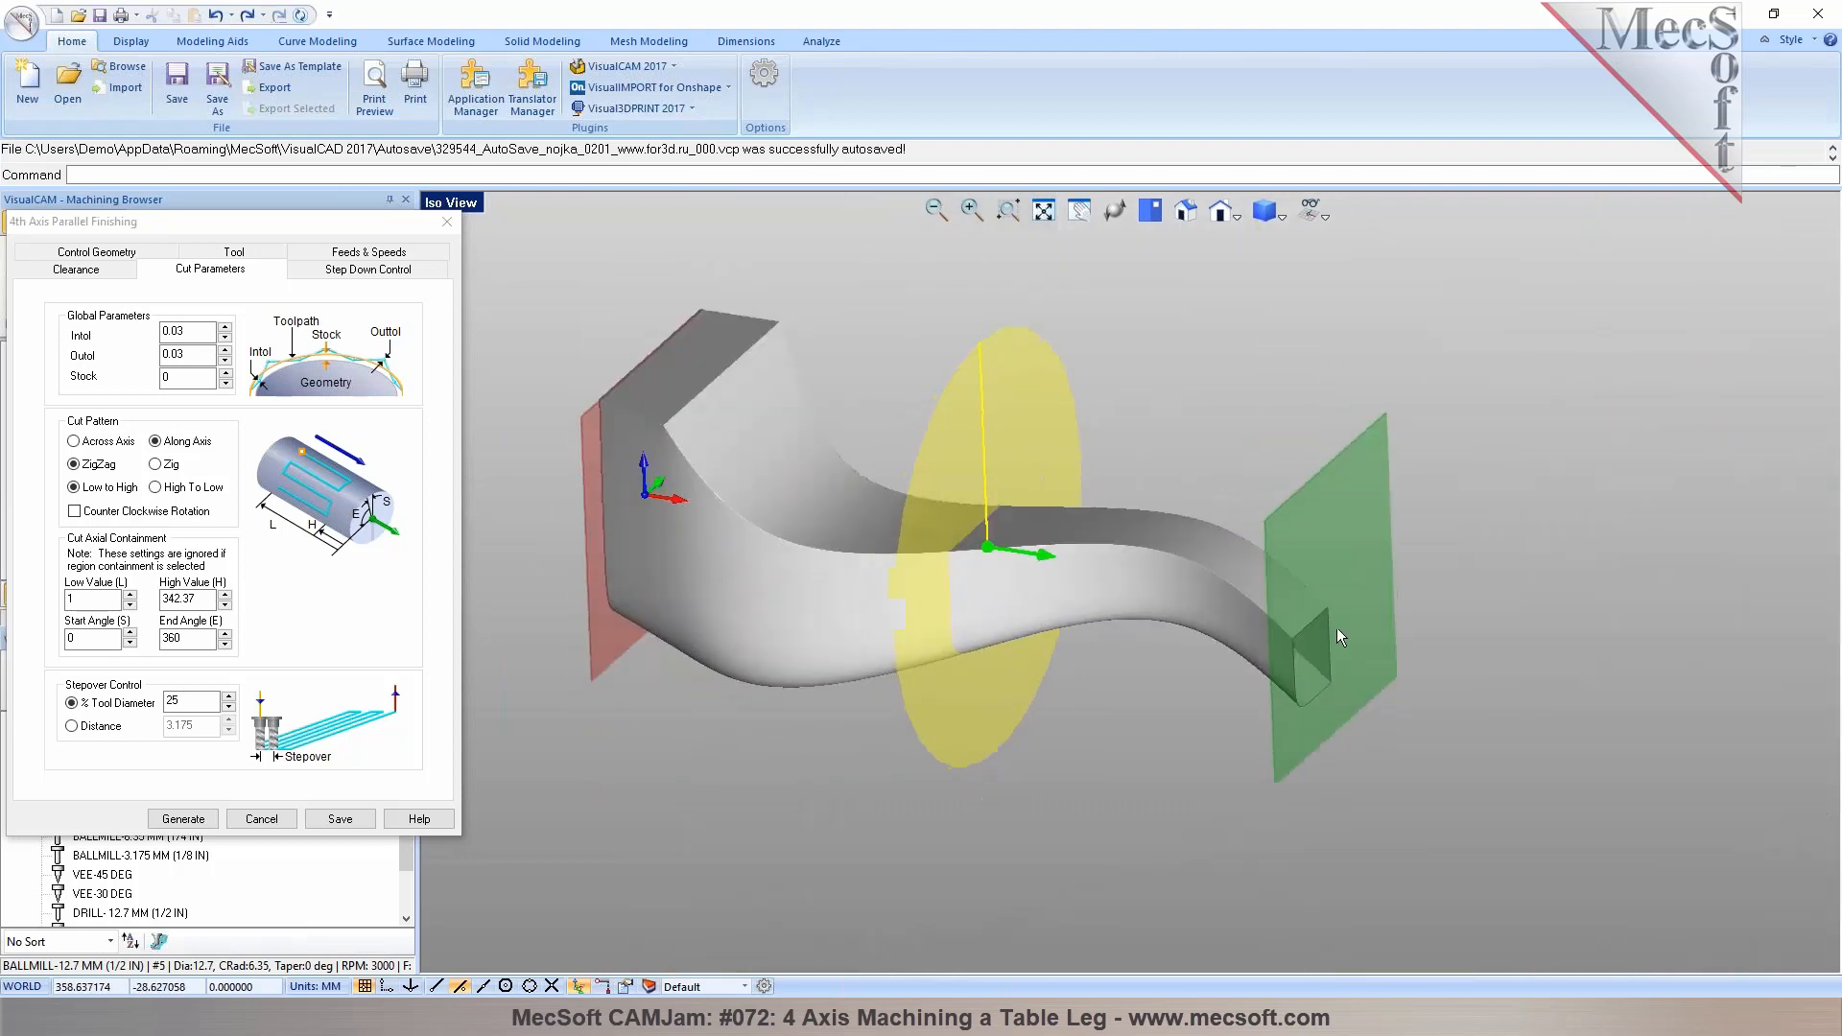
Set the cut axial containment High Value to 340
{"action": "left_click", "coordinate": [225, 603]}
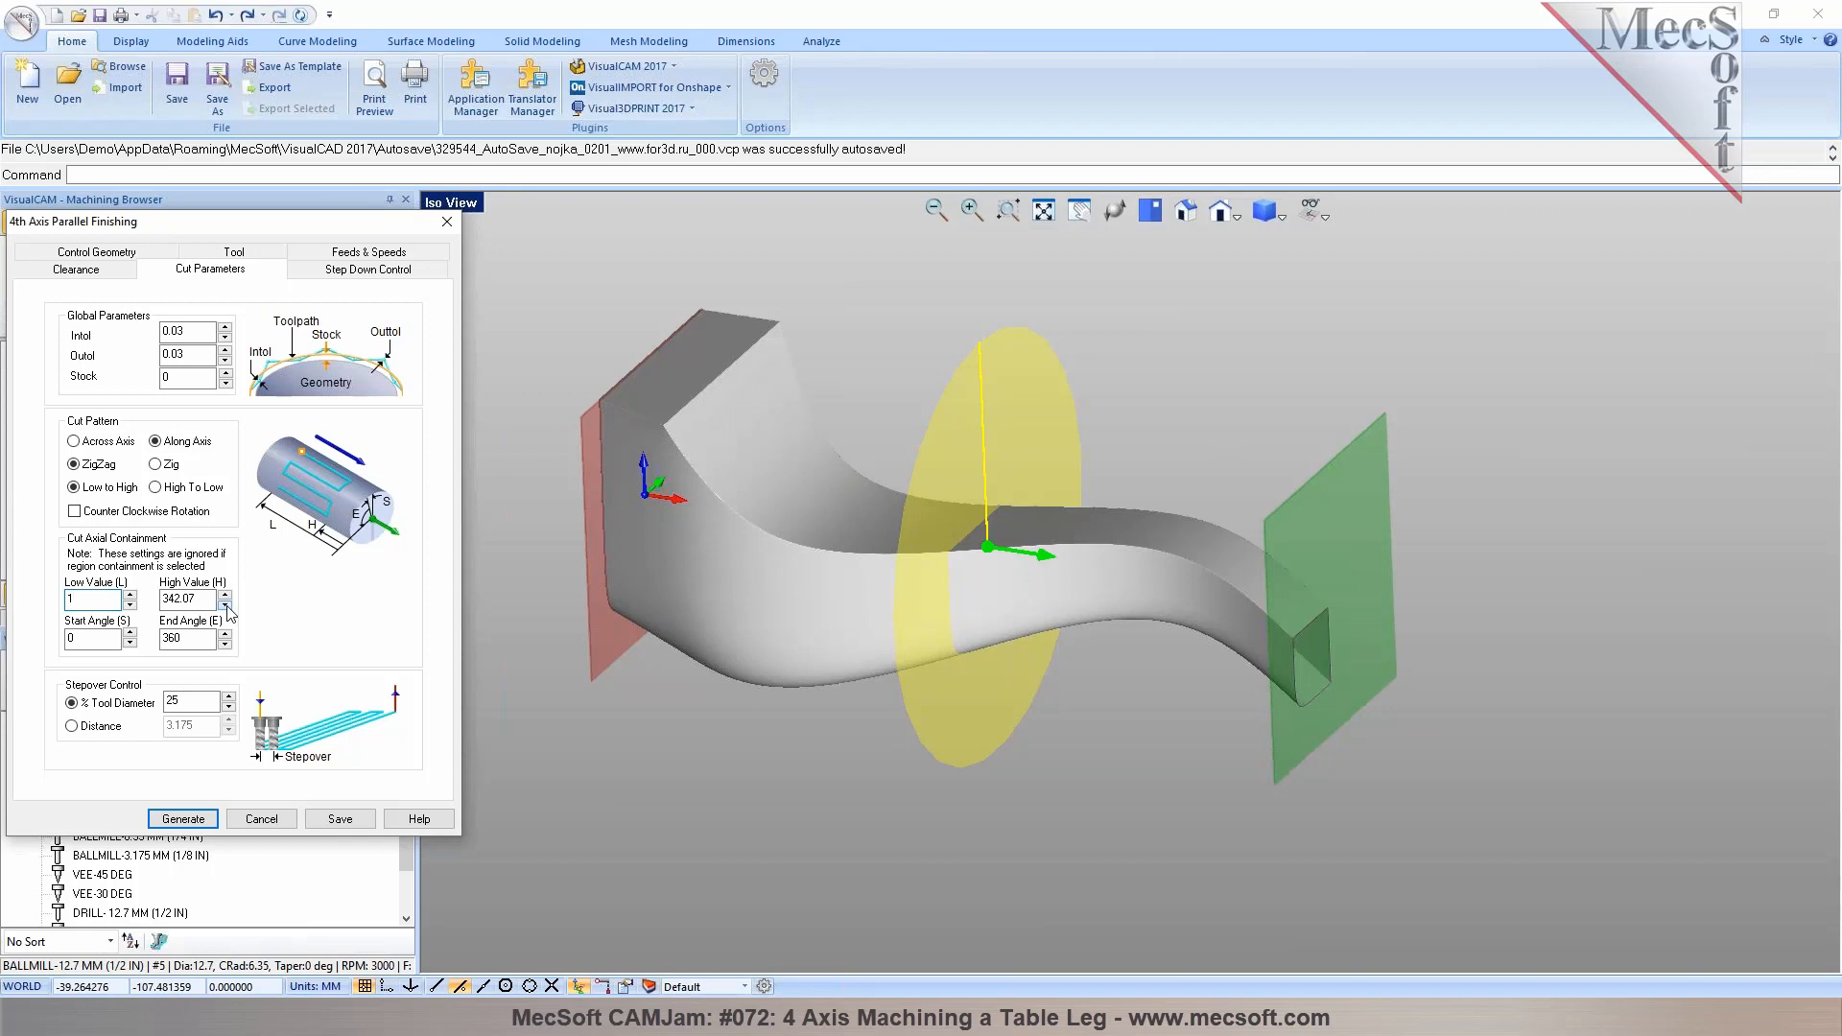
{"action": "left_click", "coordinate": [179, 601]}
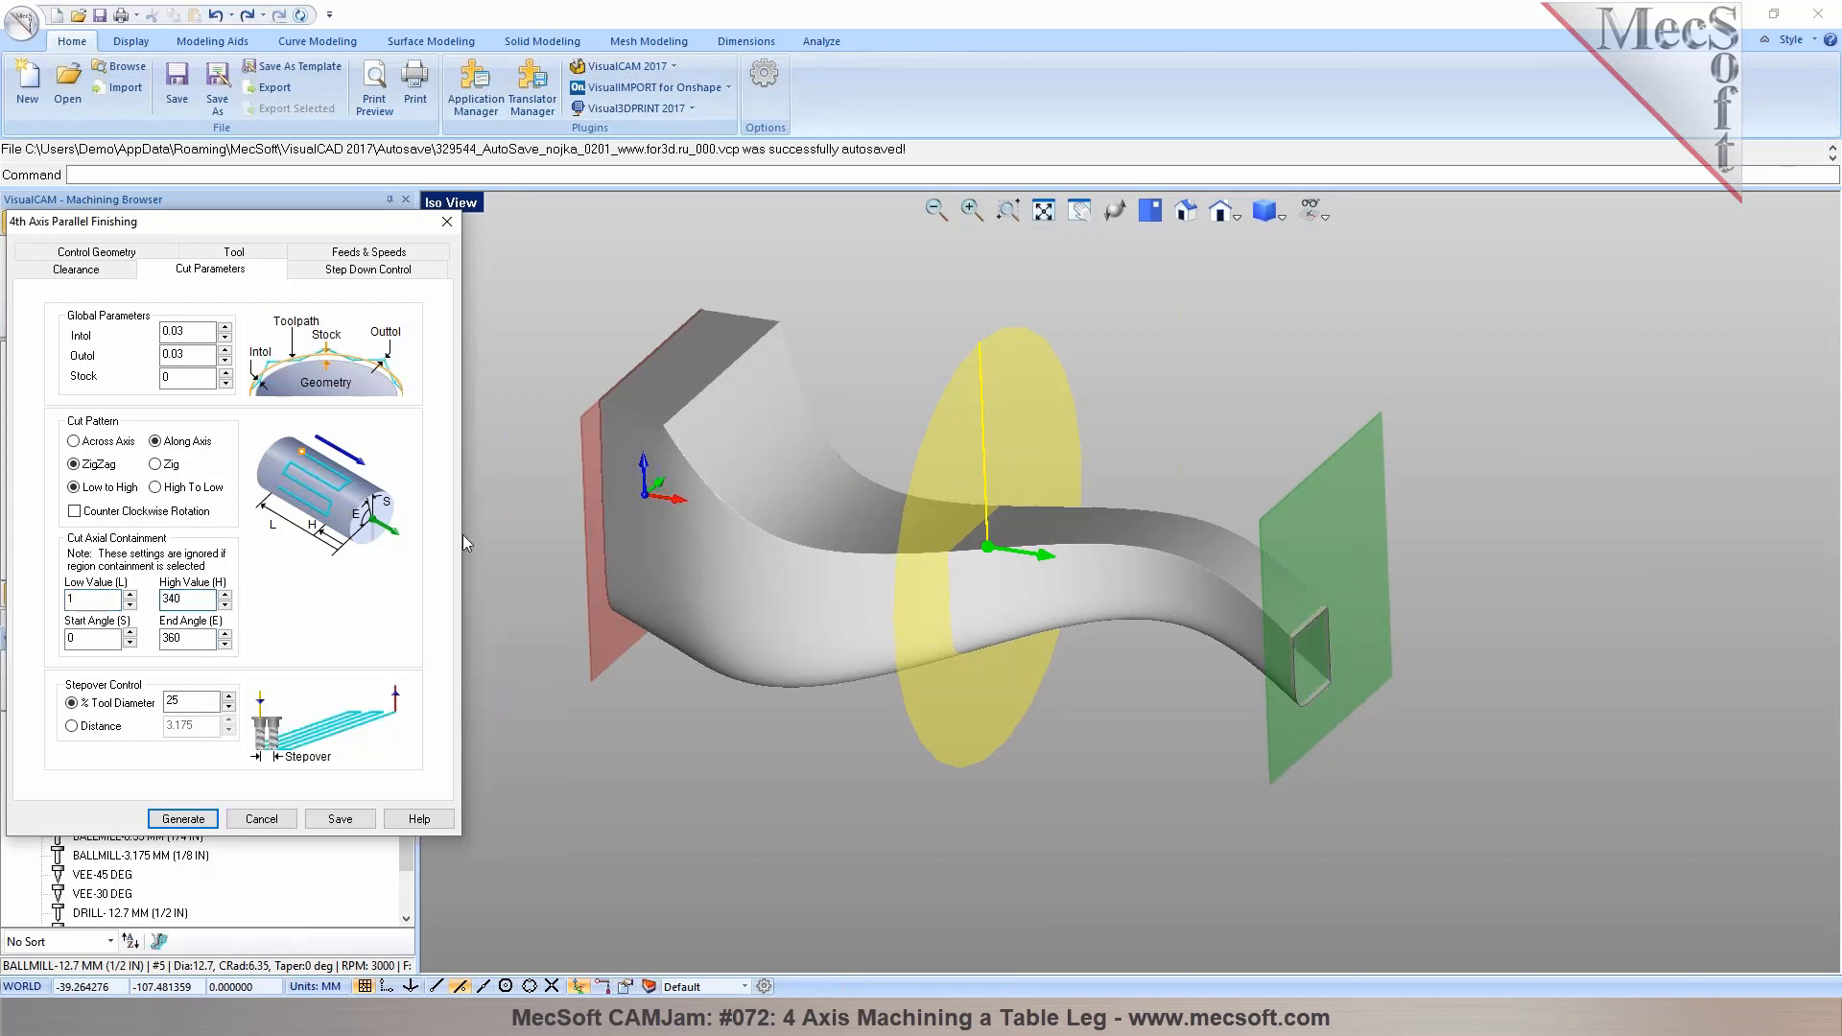
{"action": "middle_click_drag", "start_coordinate": [534, 549], "coordinate": [832, 518]}
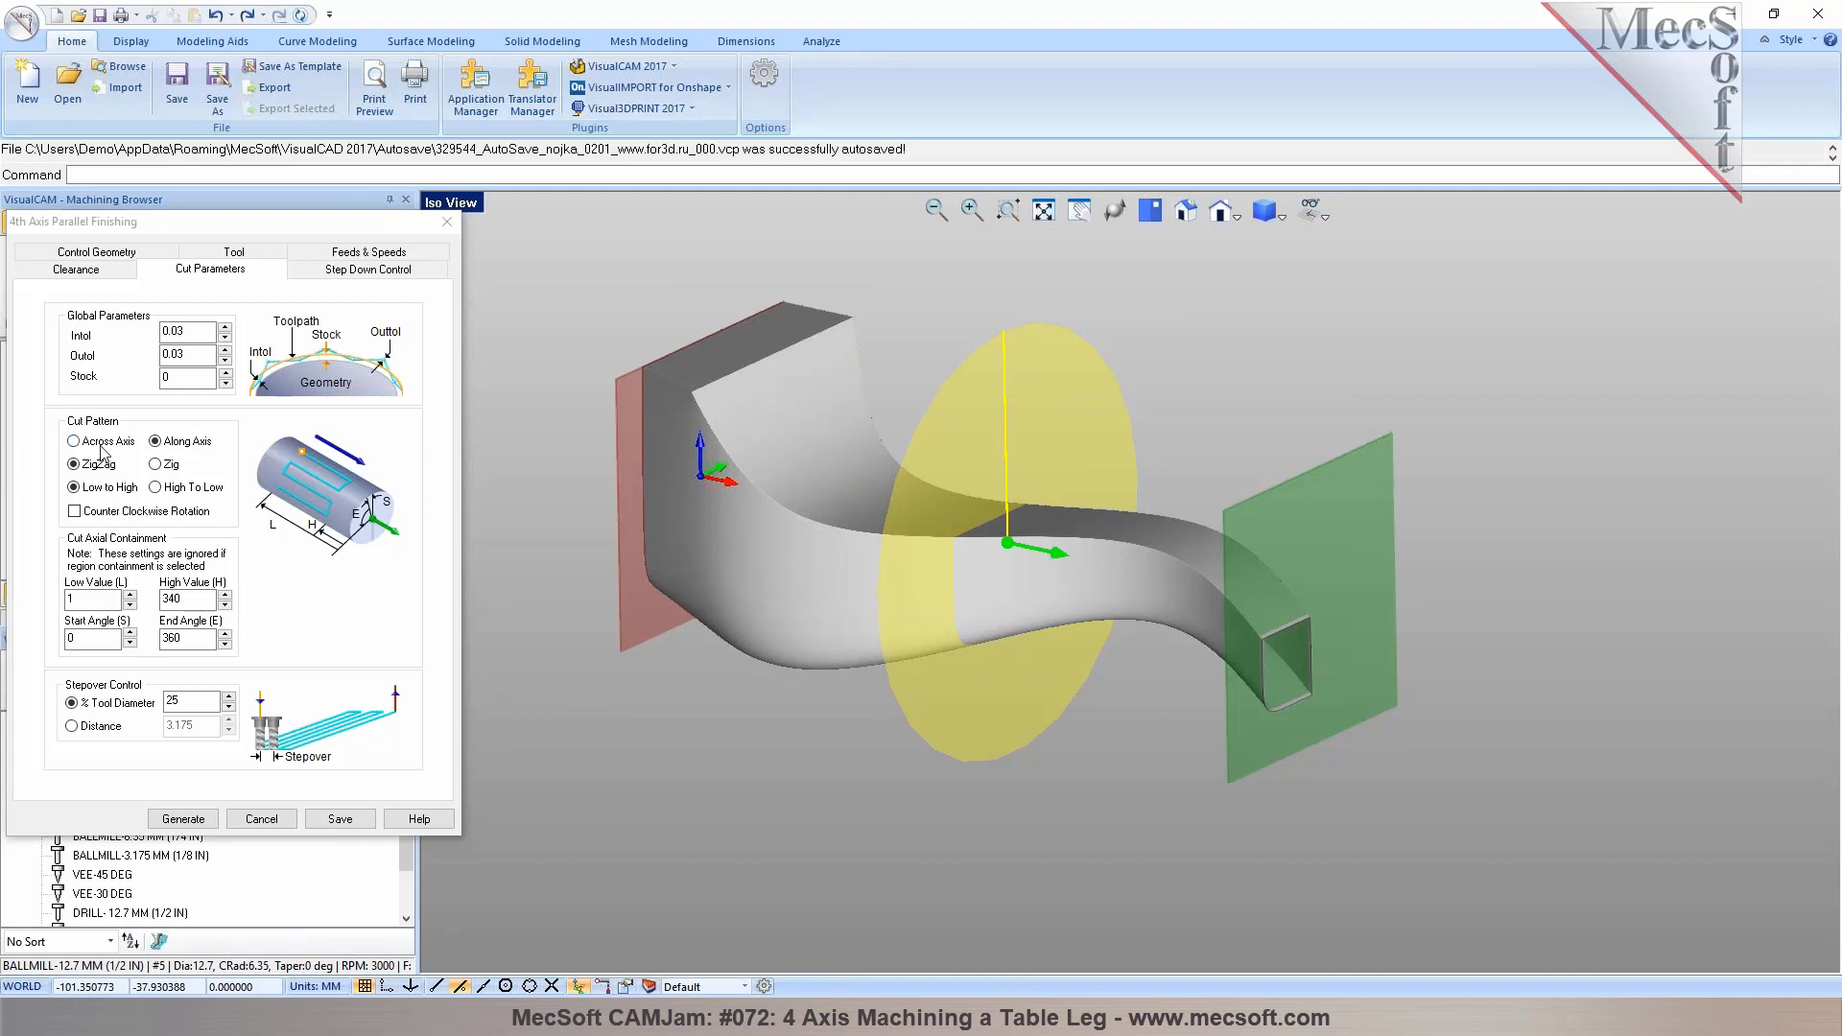
{"action": "mouse_move", "coordinate": [102, 451]}
{"action": "mouse_move", "coordinate": [163, 477]}
{"action": "mouse_move", "coordinate": [192, 701]}
Enable the Bottom radial cut level and set it to 1 in Step Down Control
{"action": "left_click", "coordinate": [351, 270]}
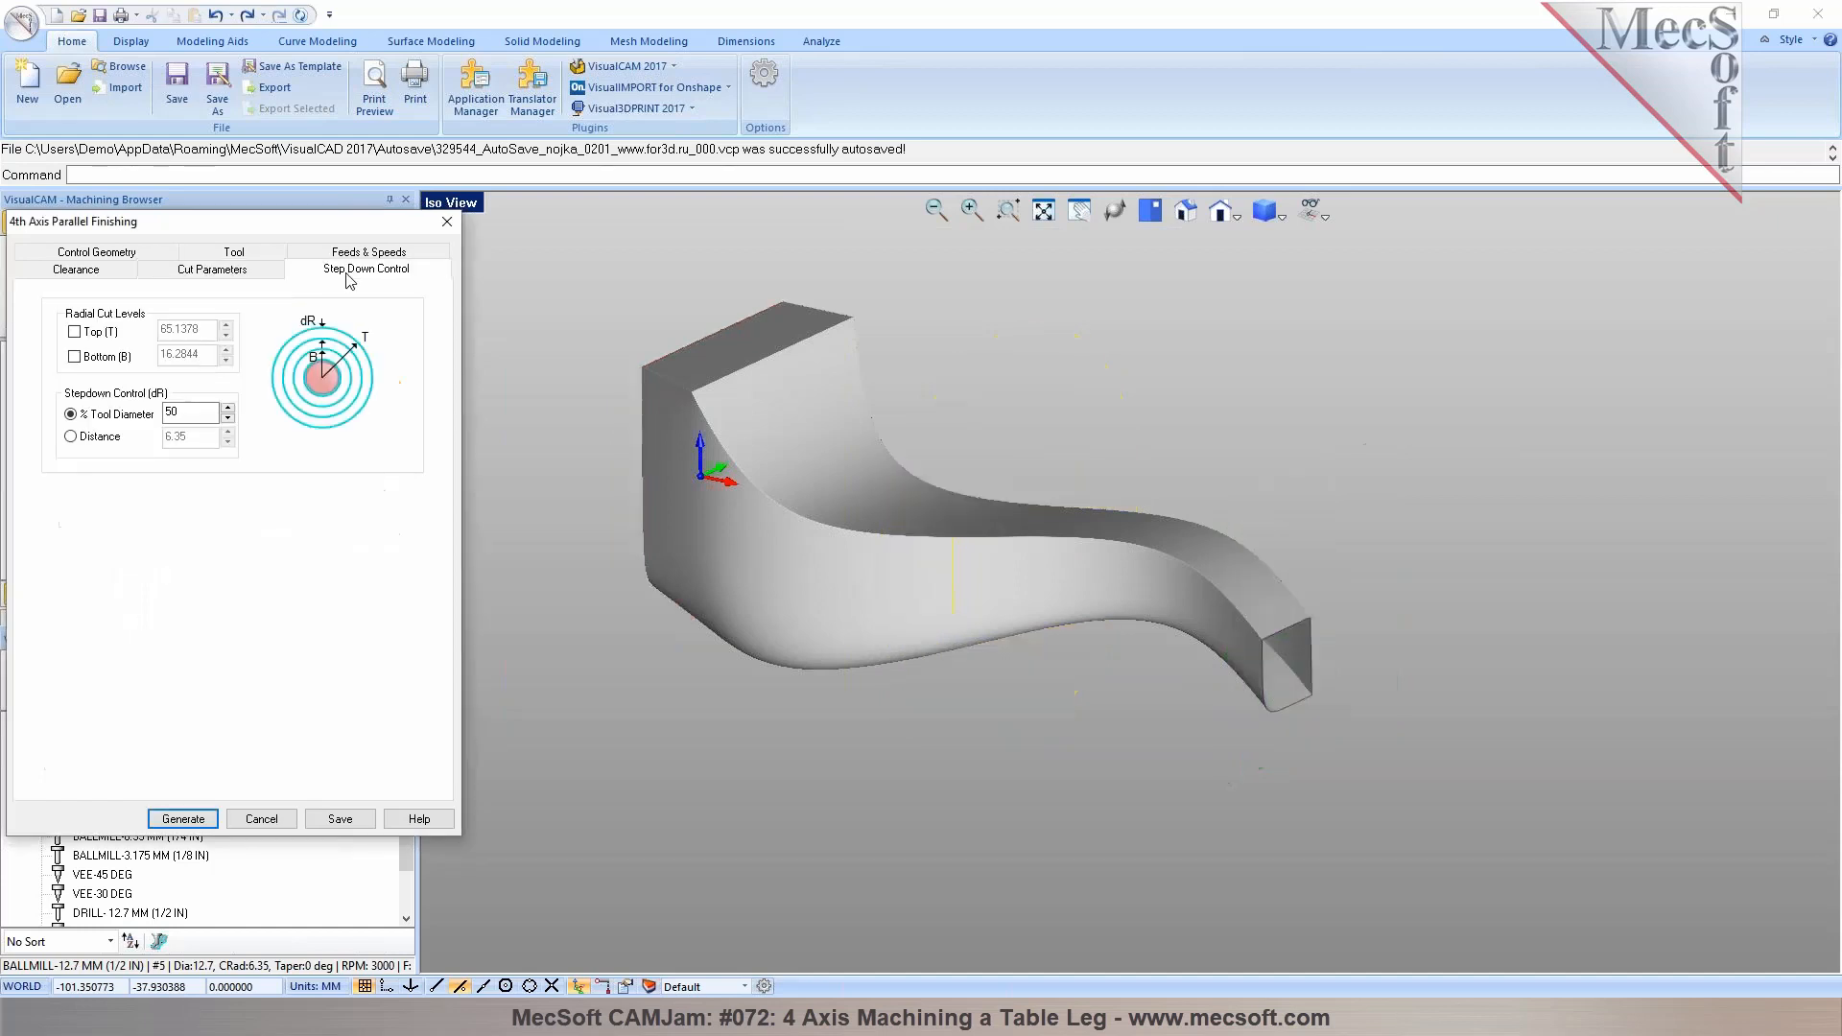
{"action": "left_click", "coordinate": [75, 357]}
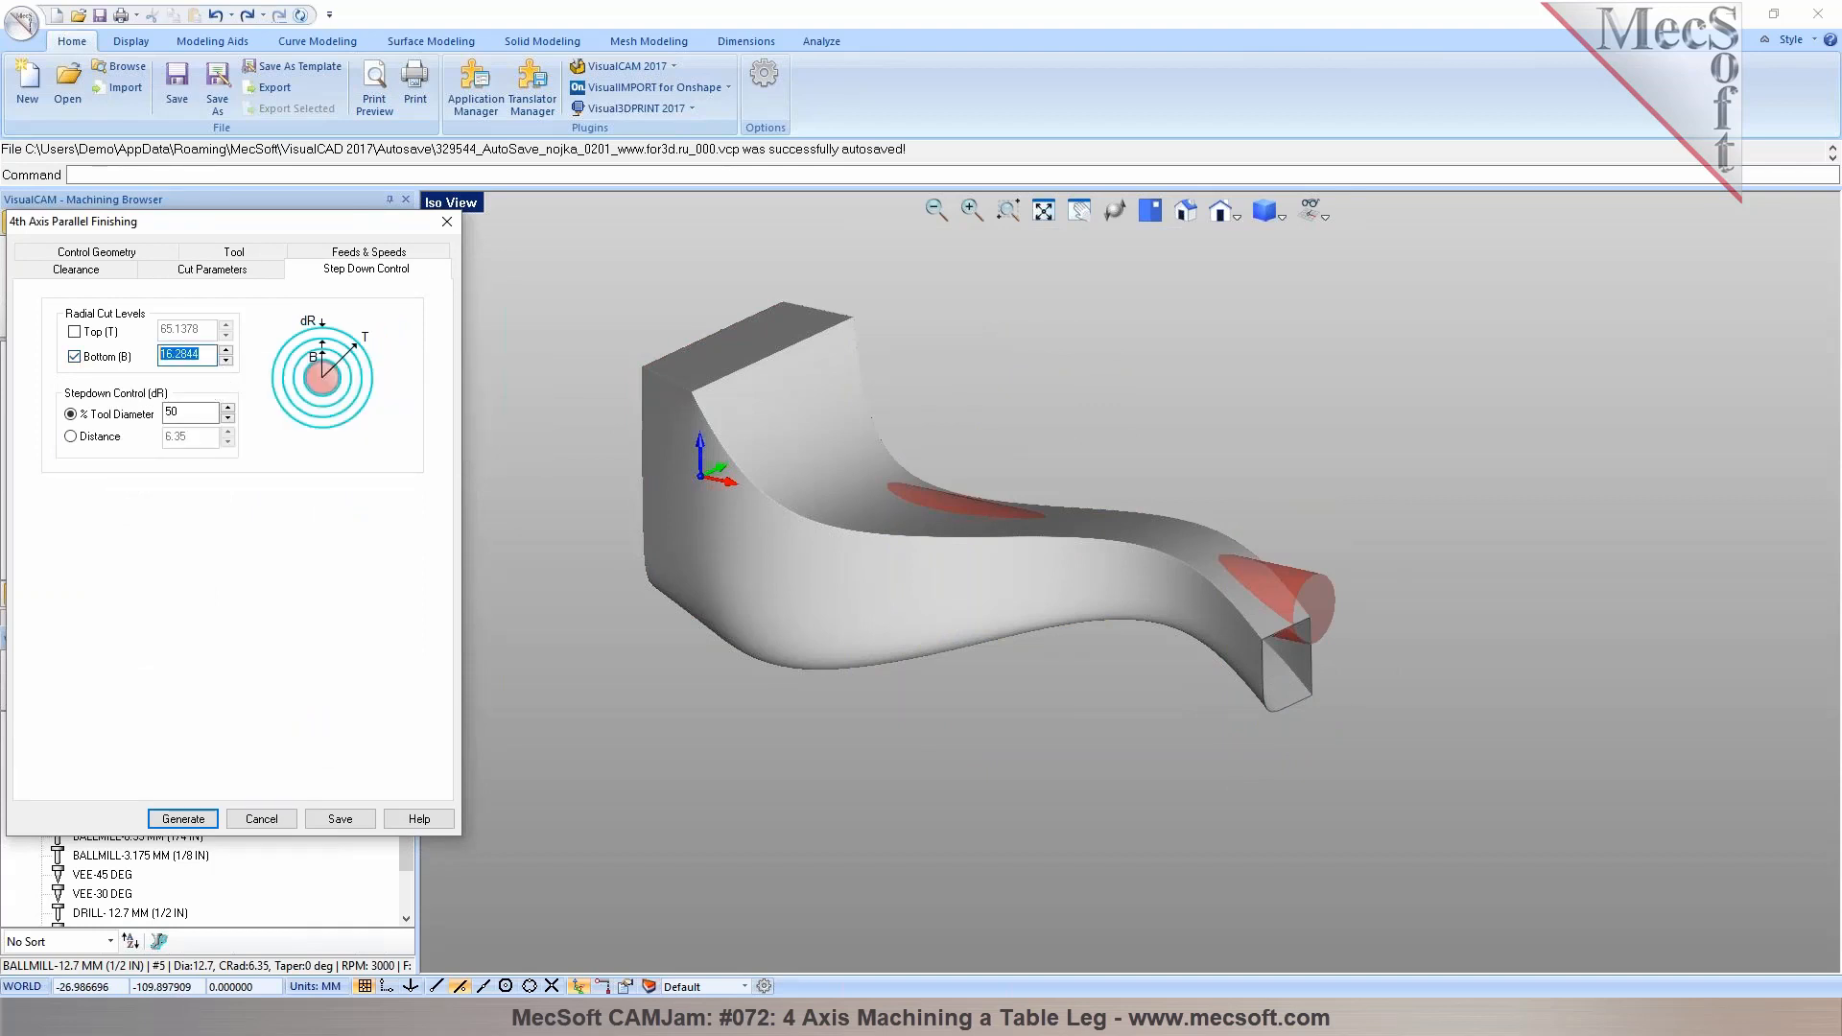
{"action": "type", "text": "1"}
{"action": "left_click", "coordinate": [226, 362]}
{"action": "middle_click_drag", "start_coordinate": [1228, 597], "coordinate": [1324, 595]}
{"action": "scroll", "coordinate": [1220, 608], "scroll_direction": "up", "scroll_amount": 5}
{"action": "scroll", "coordinate": [1428, 537], "scroll_direction": "down", "scroll_amount": 5}
Switch to a quad viewport layout and maximize the iso view to examine the part's end
{"action": "left_click", "coordinate": [475, 203]}
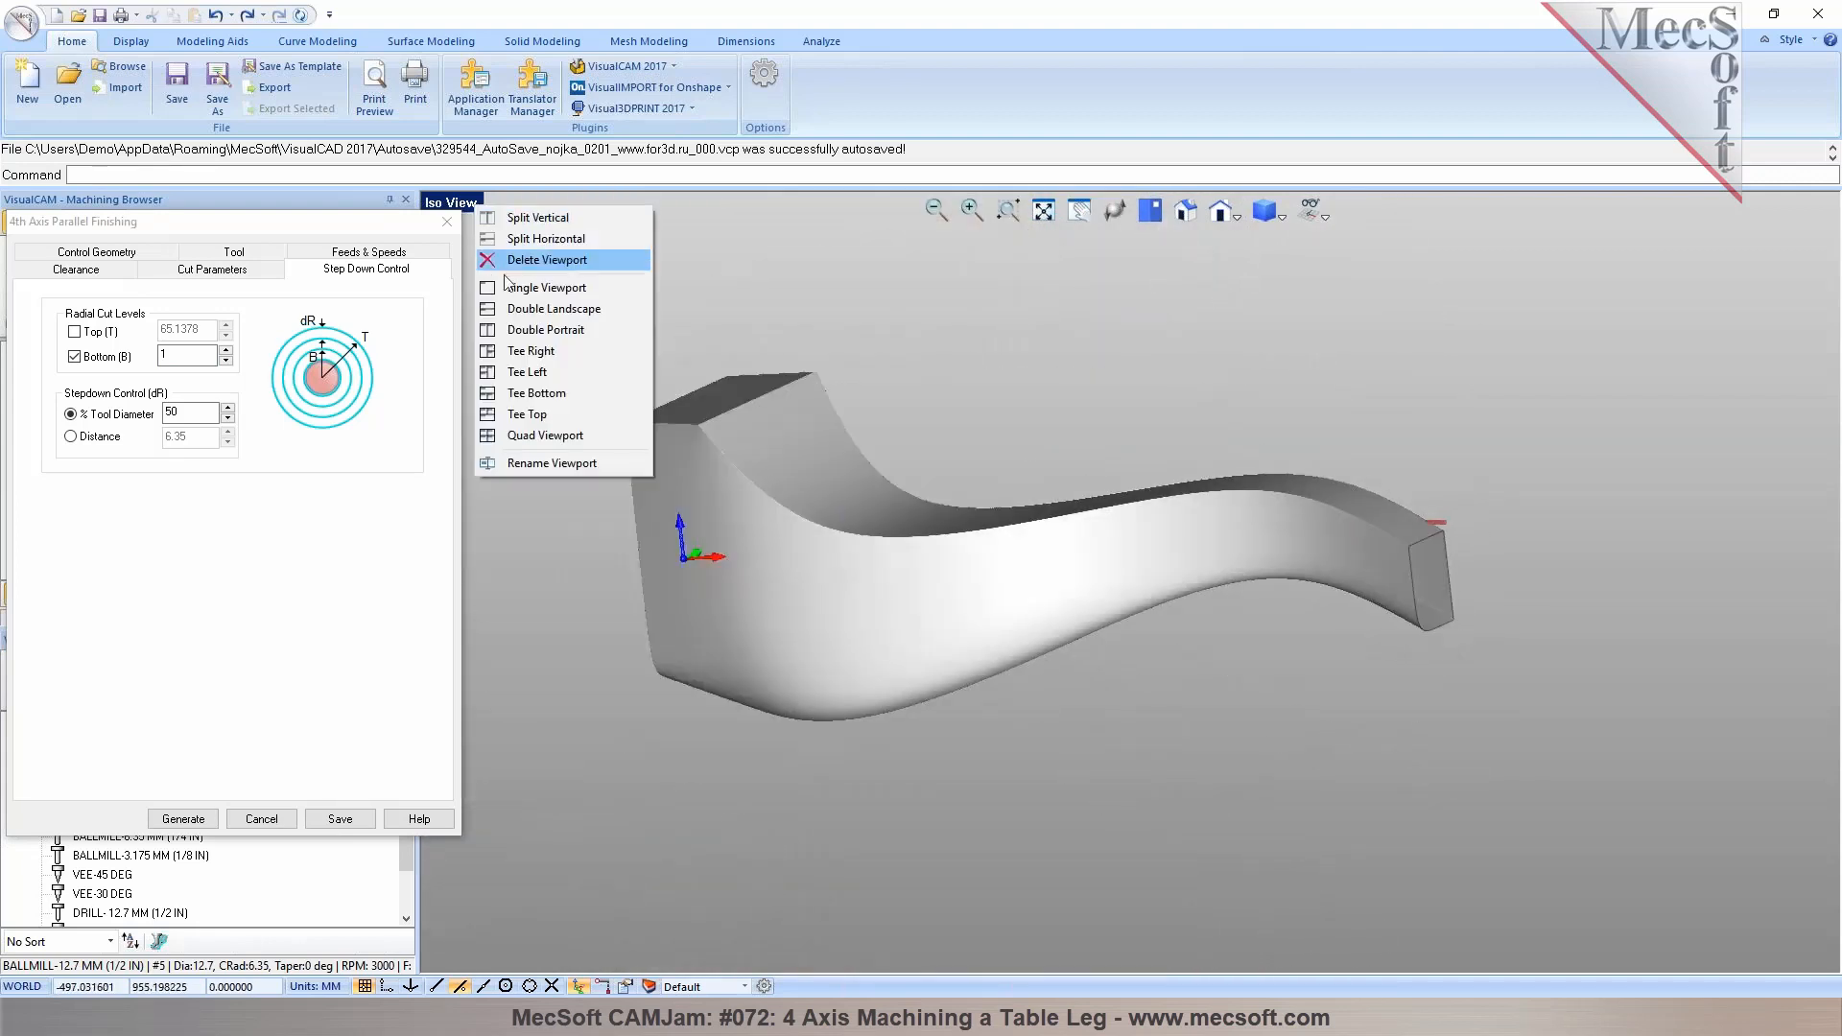
{"action": "left_click", "coordinate": [537, 428]}
{"action": "scroll", "coordinate": [913, 791], "scroll_direction": "up", "scroll_amount": 5}
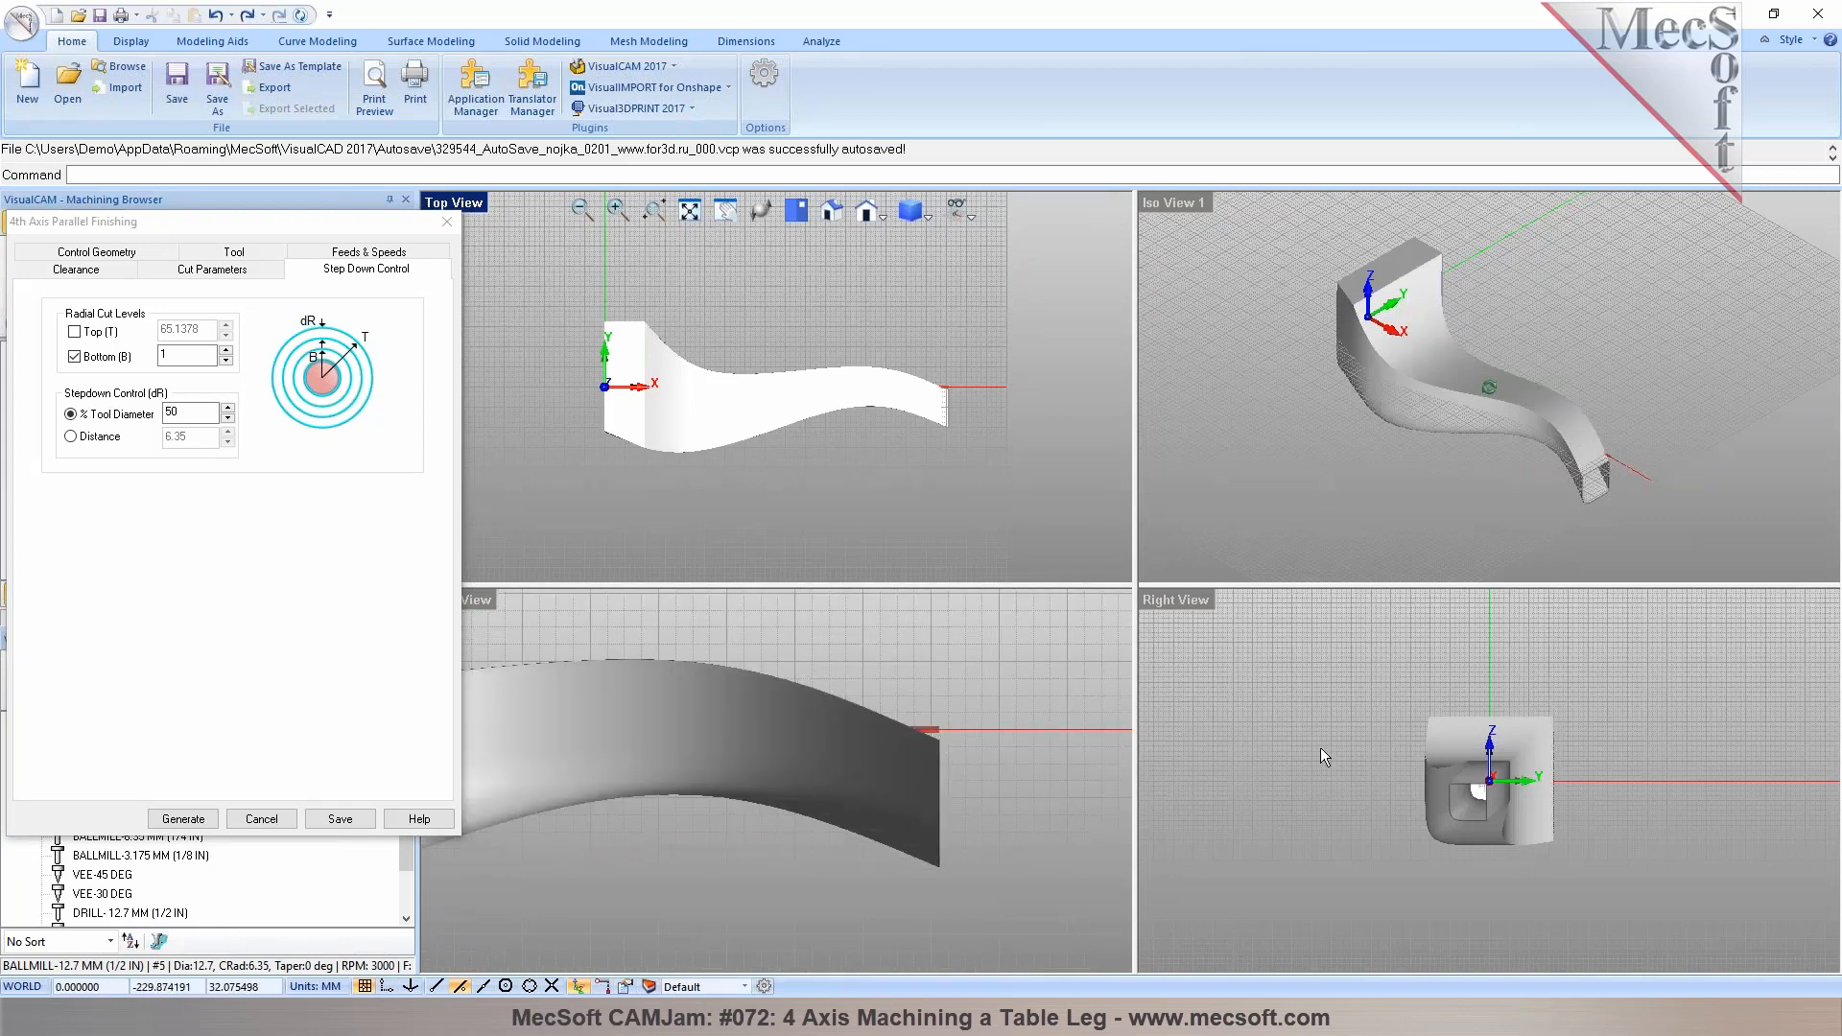
{"action": "scroll", "coordinate": [1487, 777], "scroll_direction": "up", "scroll_amount": 5}
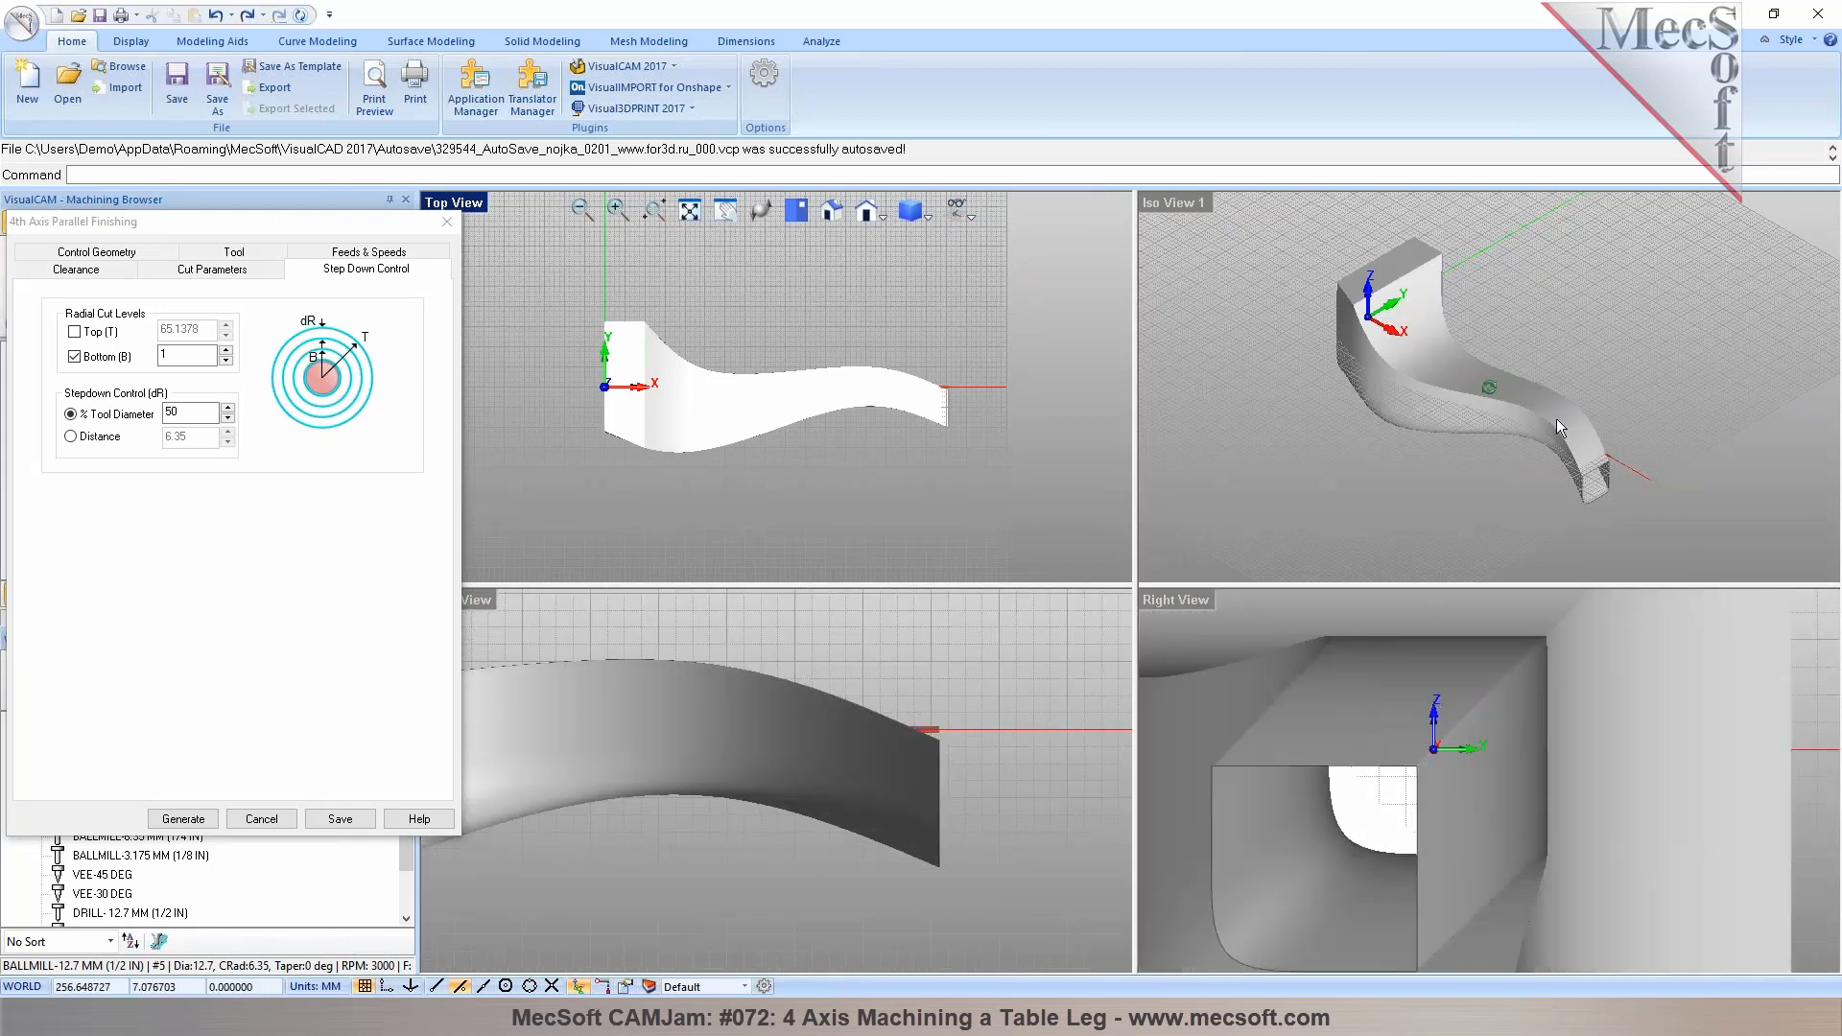
{"action": "scroll", "coordinate": [1511, 462], "scroll_direction": "up", "scroll_amount": 3}
{"action": "double_click", "coordinate": [1160, 204]}
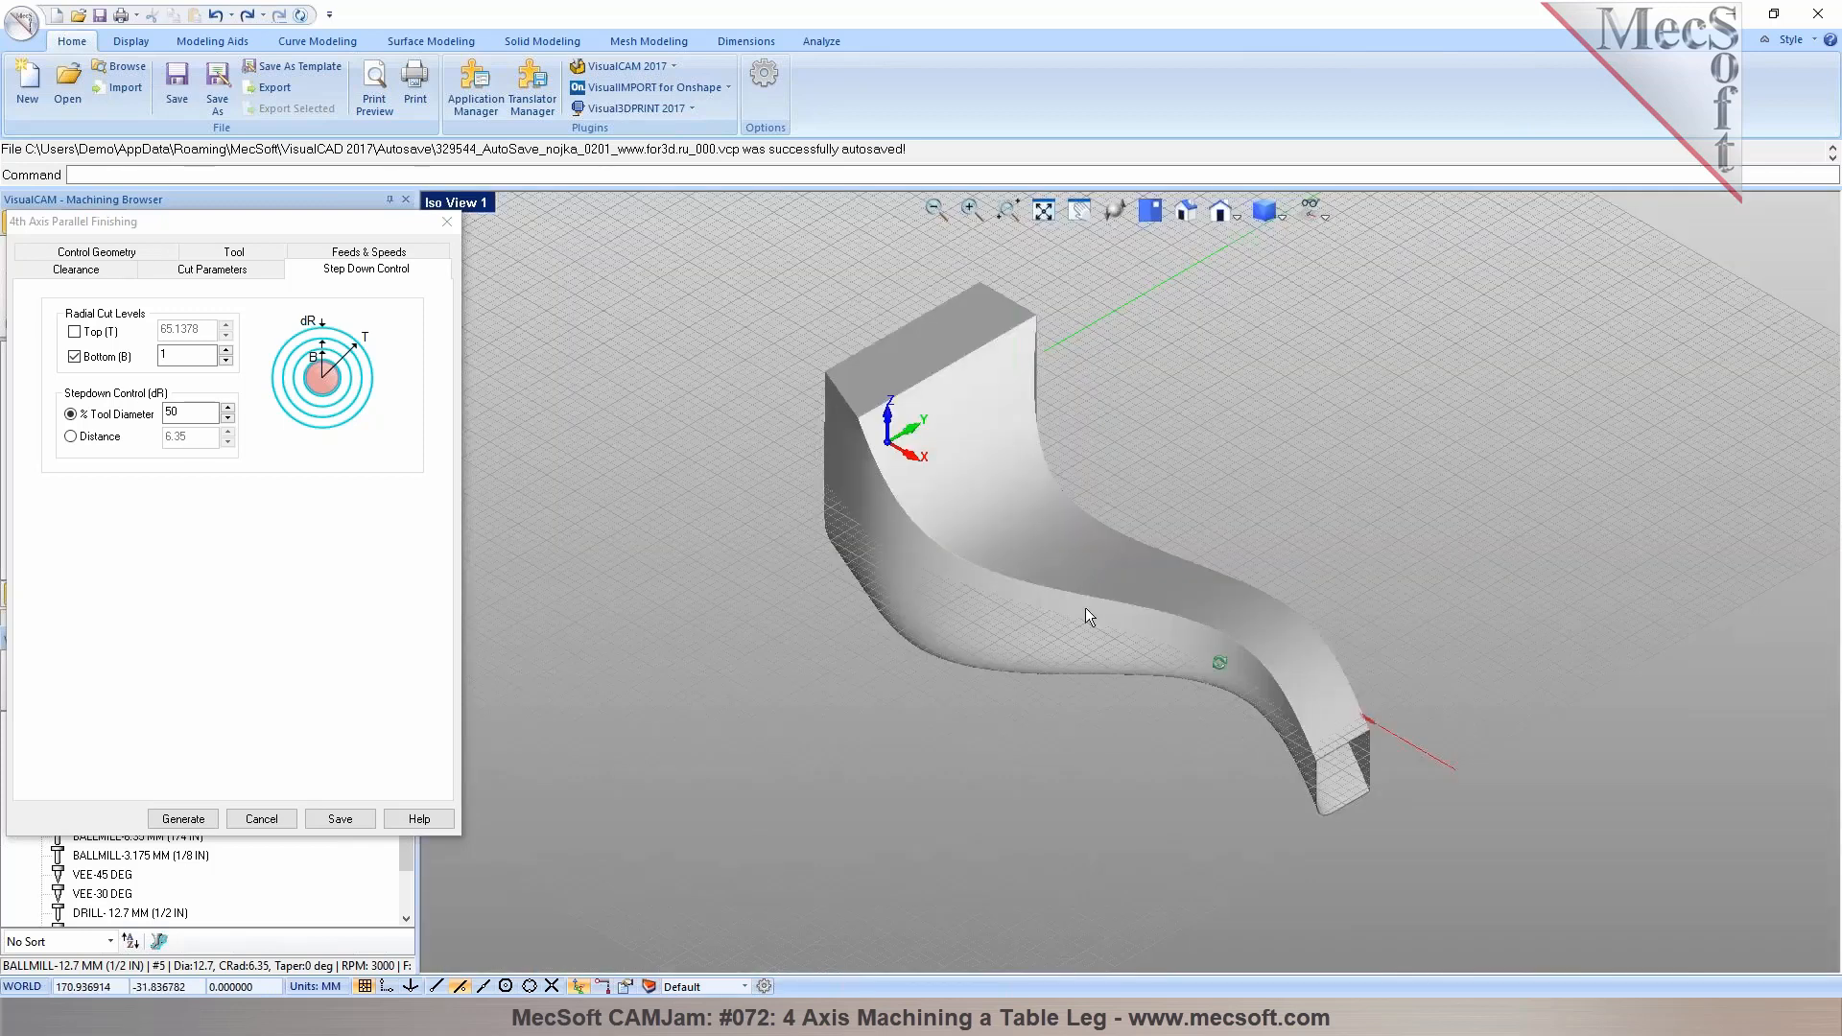
{"action": "mouse_move", "coordinate": [1092, 618]}
{"action": "middle_mouse_down"}
{"action": "mouse_move", "coordinate": [1037, 620]}
{"action": "mouse_move", "coordinate": [1061, 629]}
{"action": "mouse_move", "coordinate": [1090, 604]}
{"action": "mouse_move", "coordinate": [1077, 624]}
{"action": "mouse_move", "coordinate": [1094, 624]}
{"action": "middle_mouse_up"}
{"action": "scroll", "coordinate": [1314, 671], "scroll_direction": "up", "scroll_amount": 3}
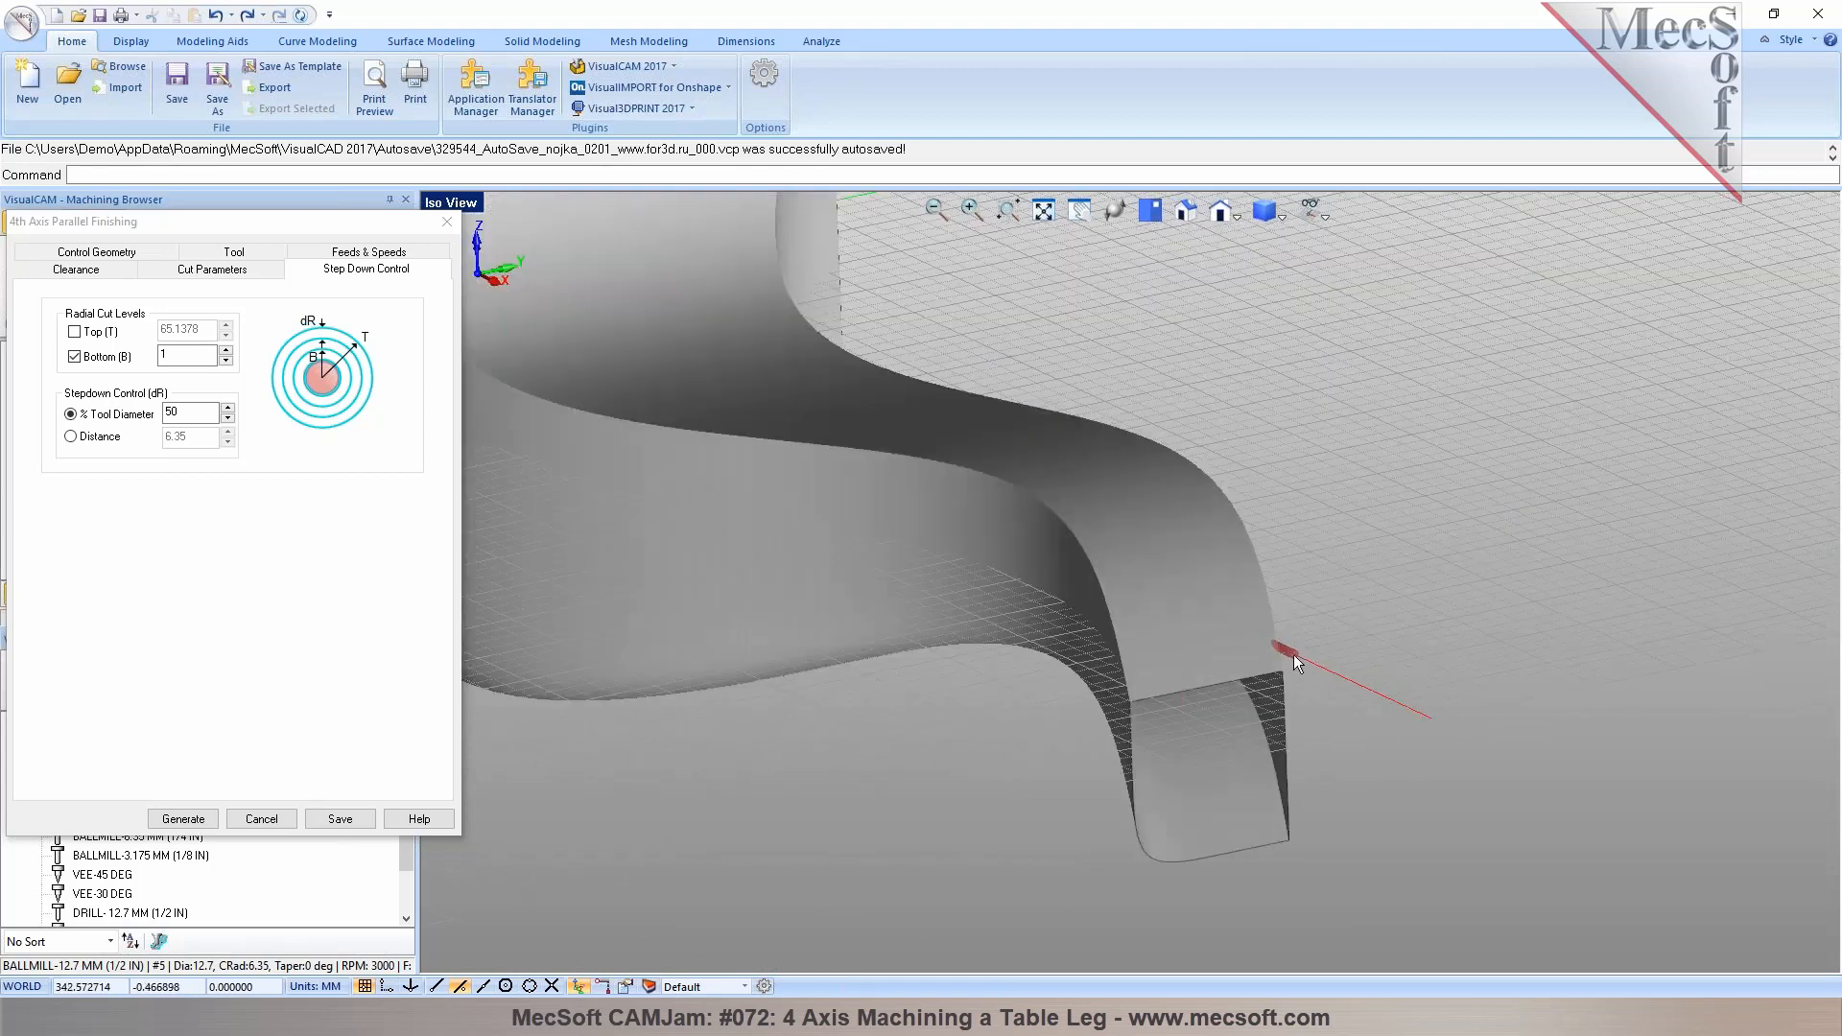
Generate the 4th Axis Parallel Finishing toolpath
{"action": "mouse_move", "coordinate": [178, 354]}
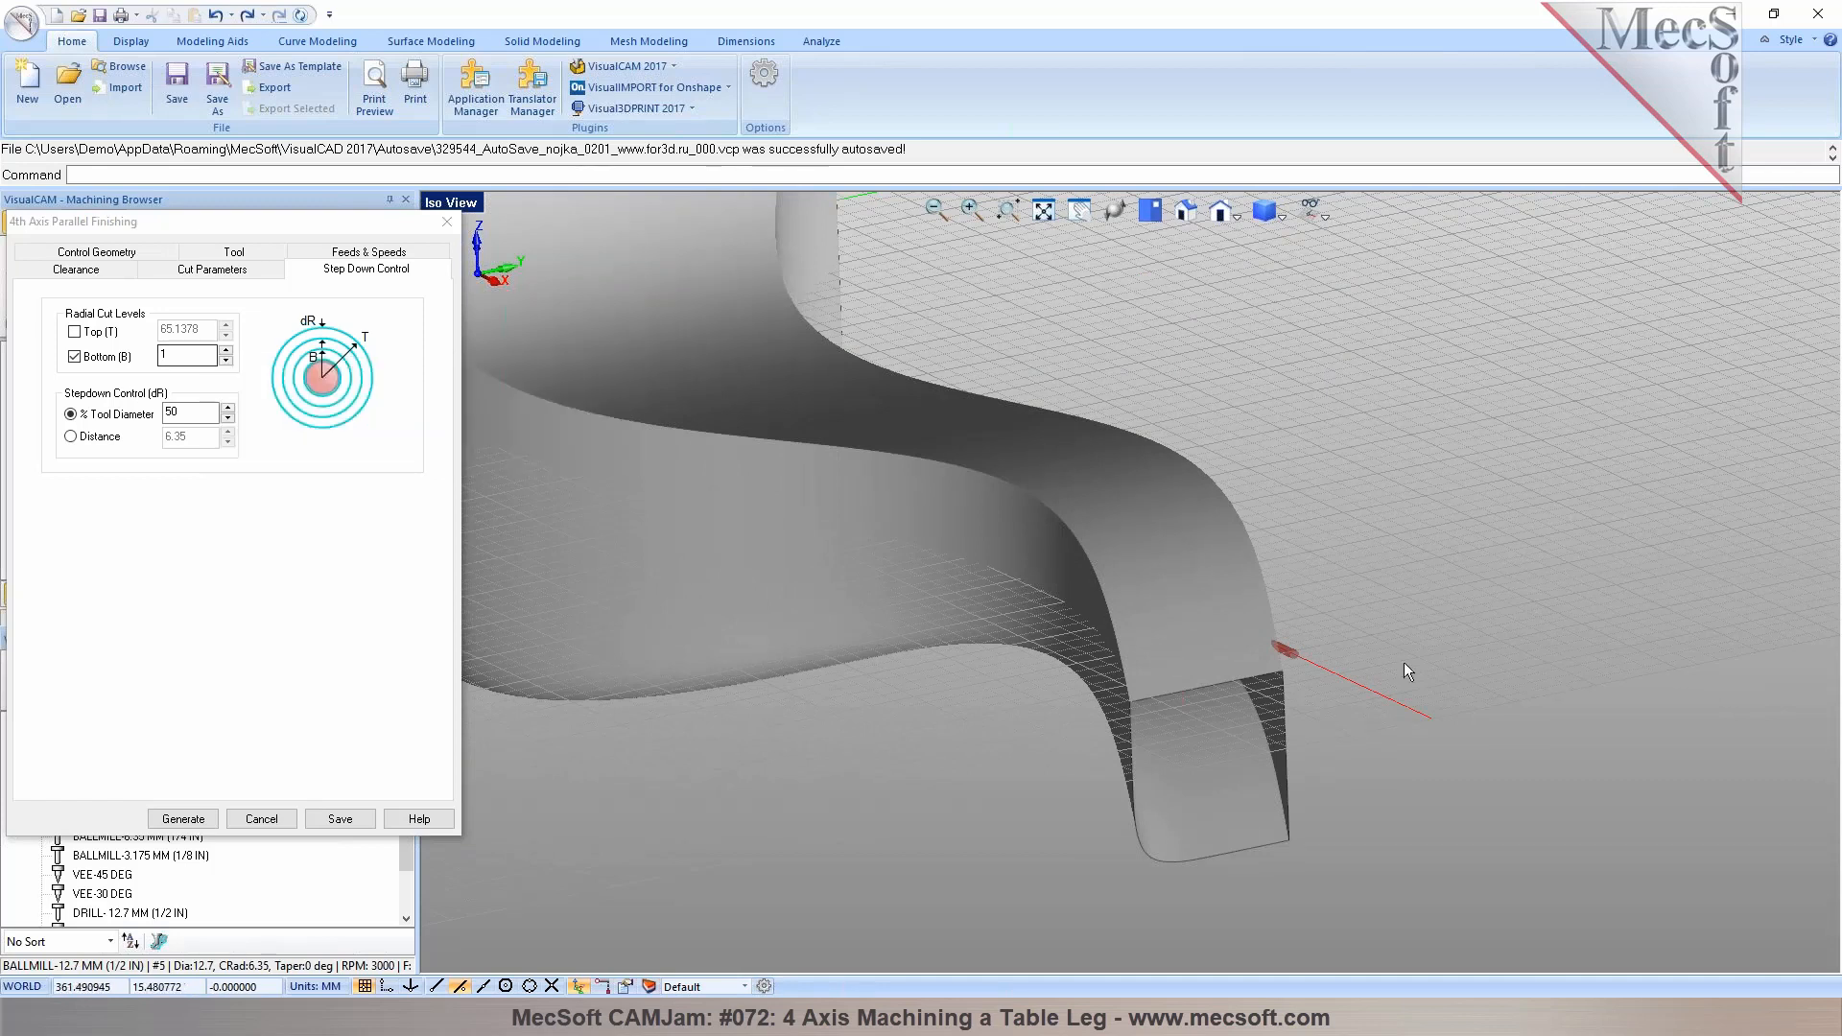
{"action": "scroll", "coordinate": [1237, 650], "scroll_direction": "up", "scroll_amount": 5}
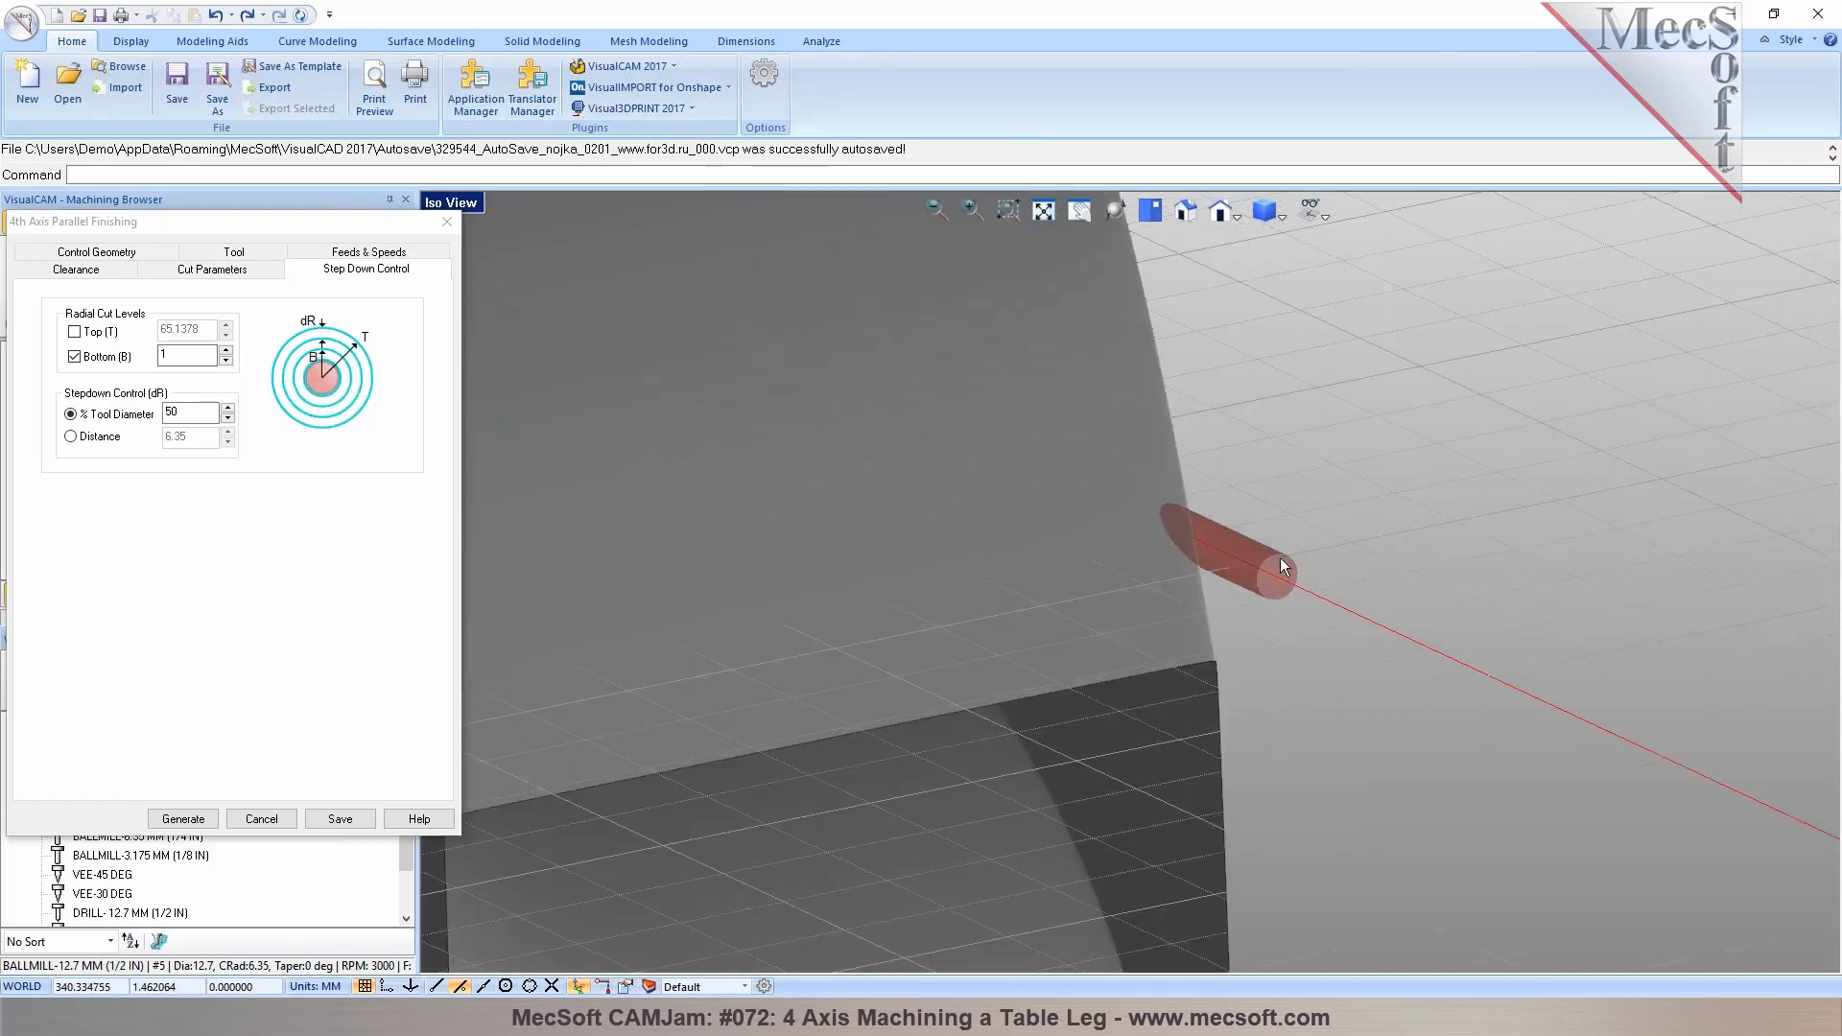
{"action": "scroll", "coordinate": [1430, 614], "scroll_direction": "down", "scroll_amount": 8}
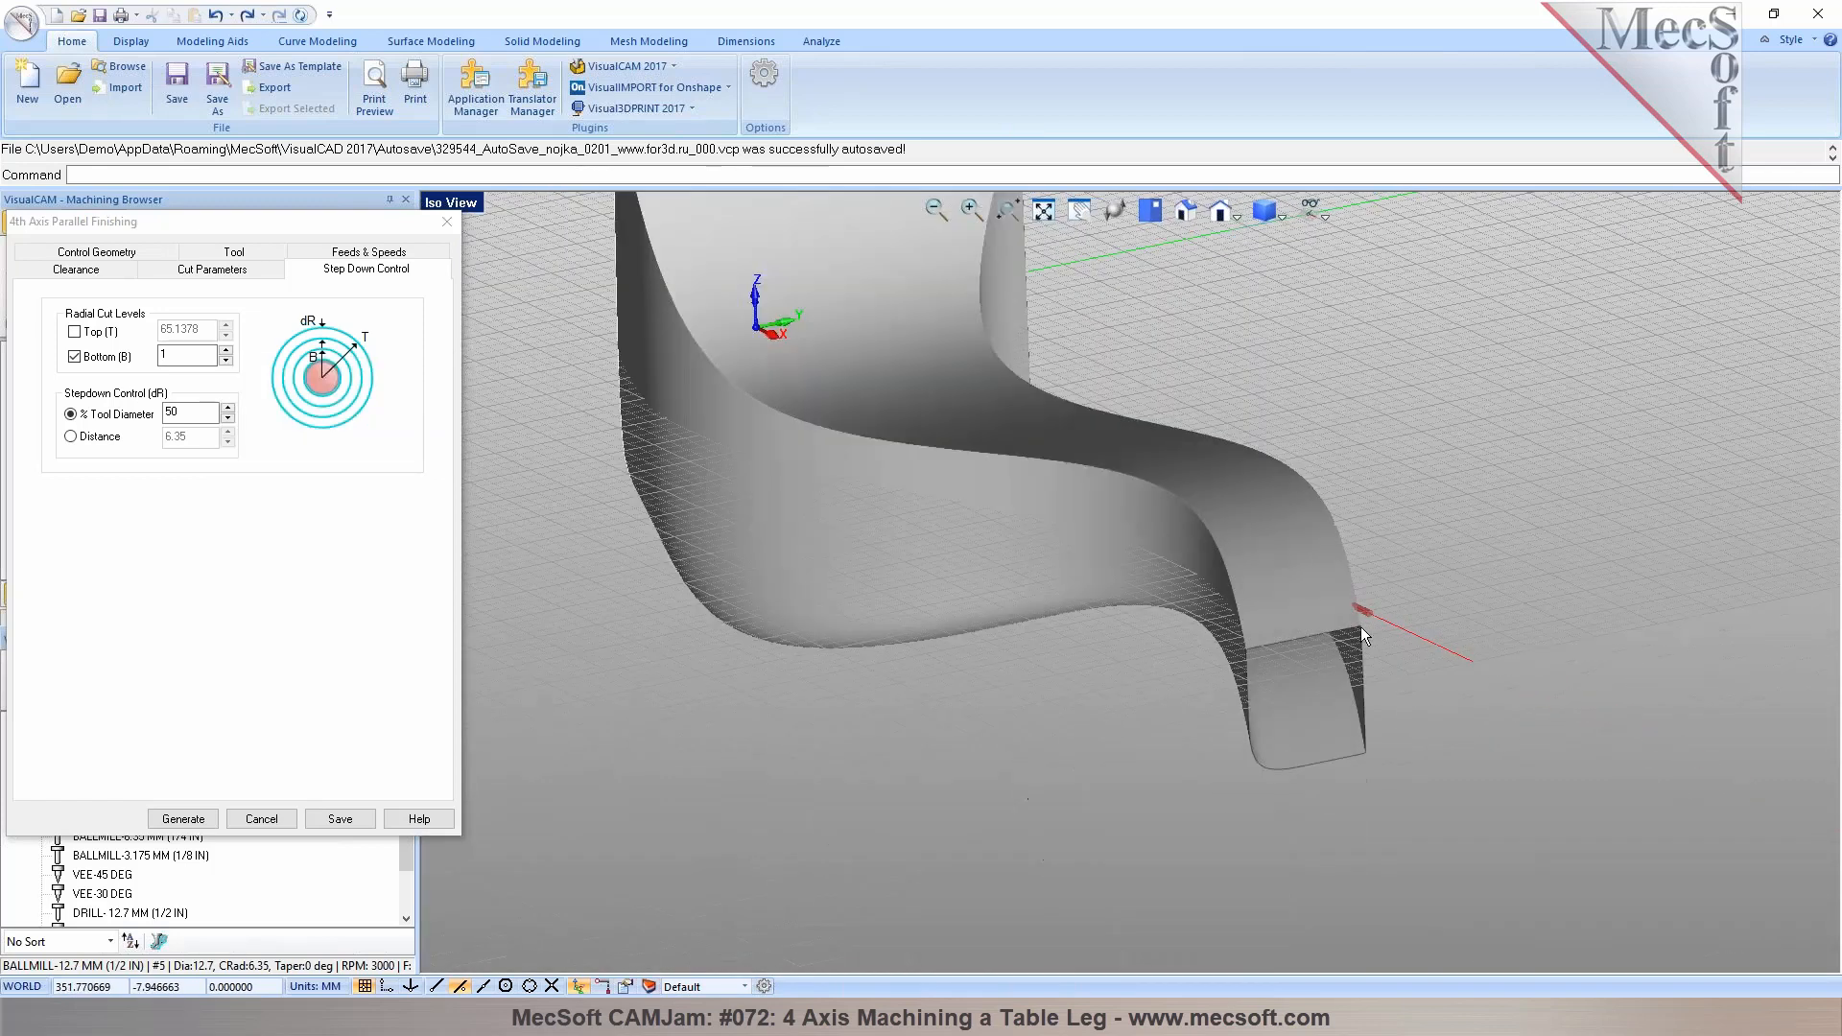
{"action": "left_click", "coordinate": [183, 819]}
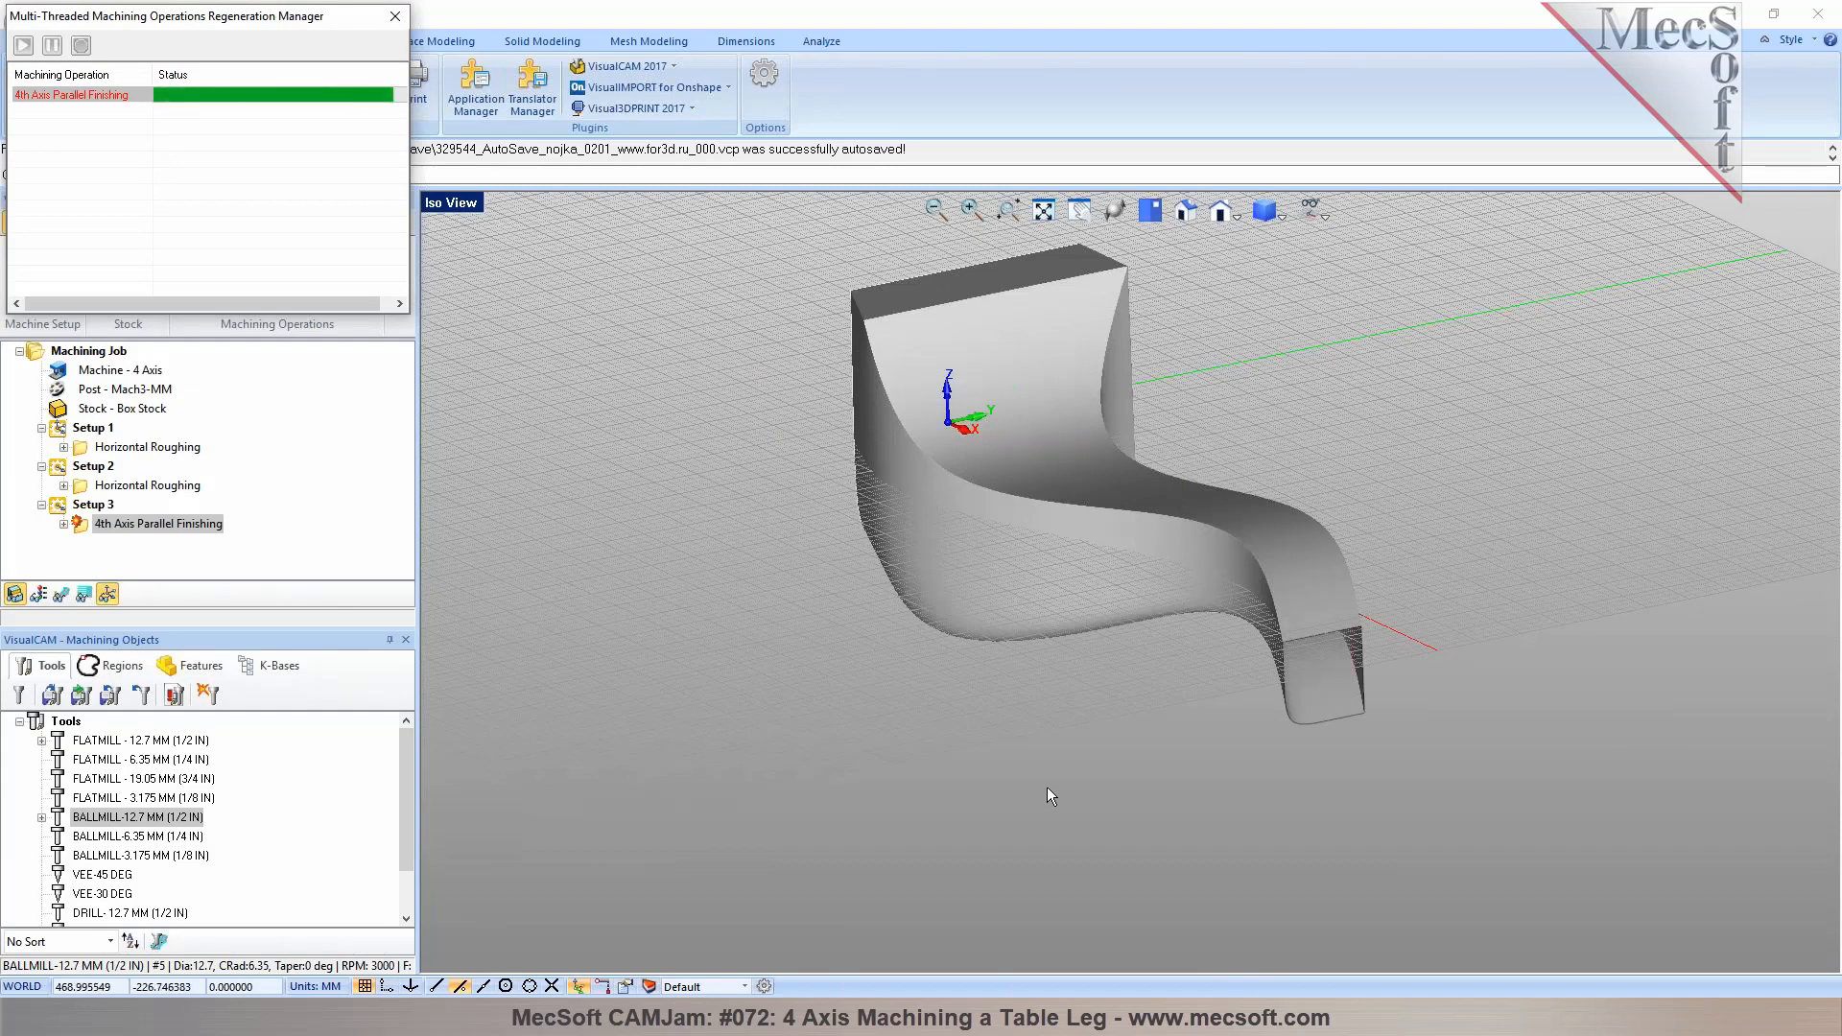
{"action": "right_click_drag", "start_coordinate": [1114, 692], "coordinate": [1186, 709]}
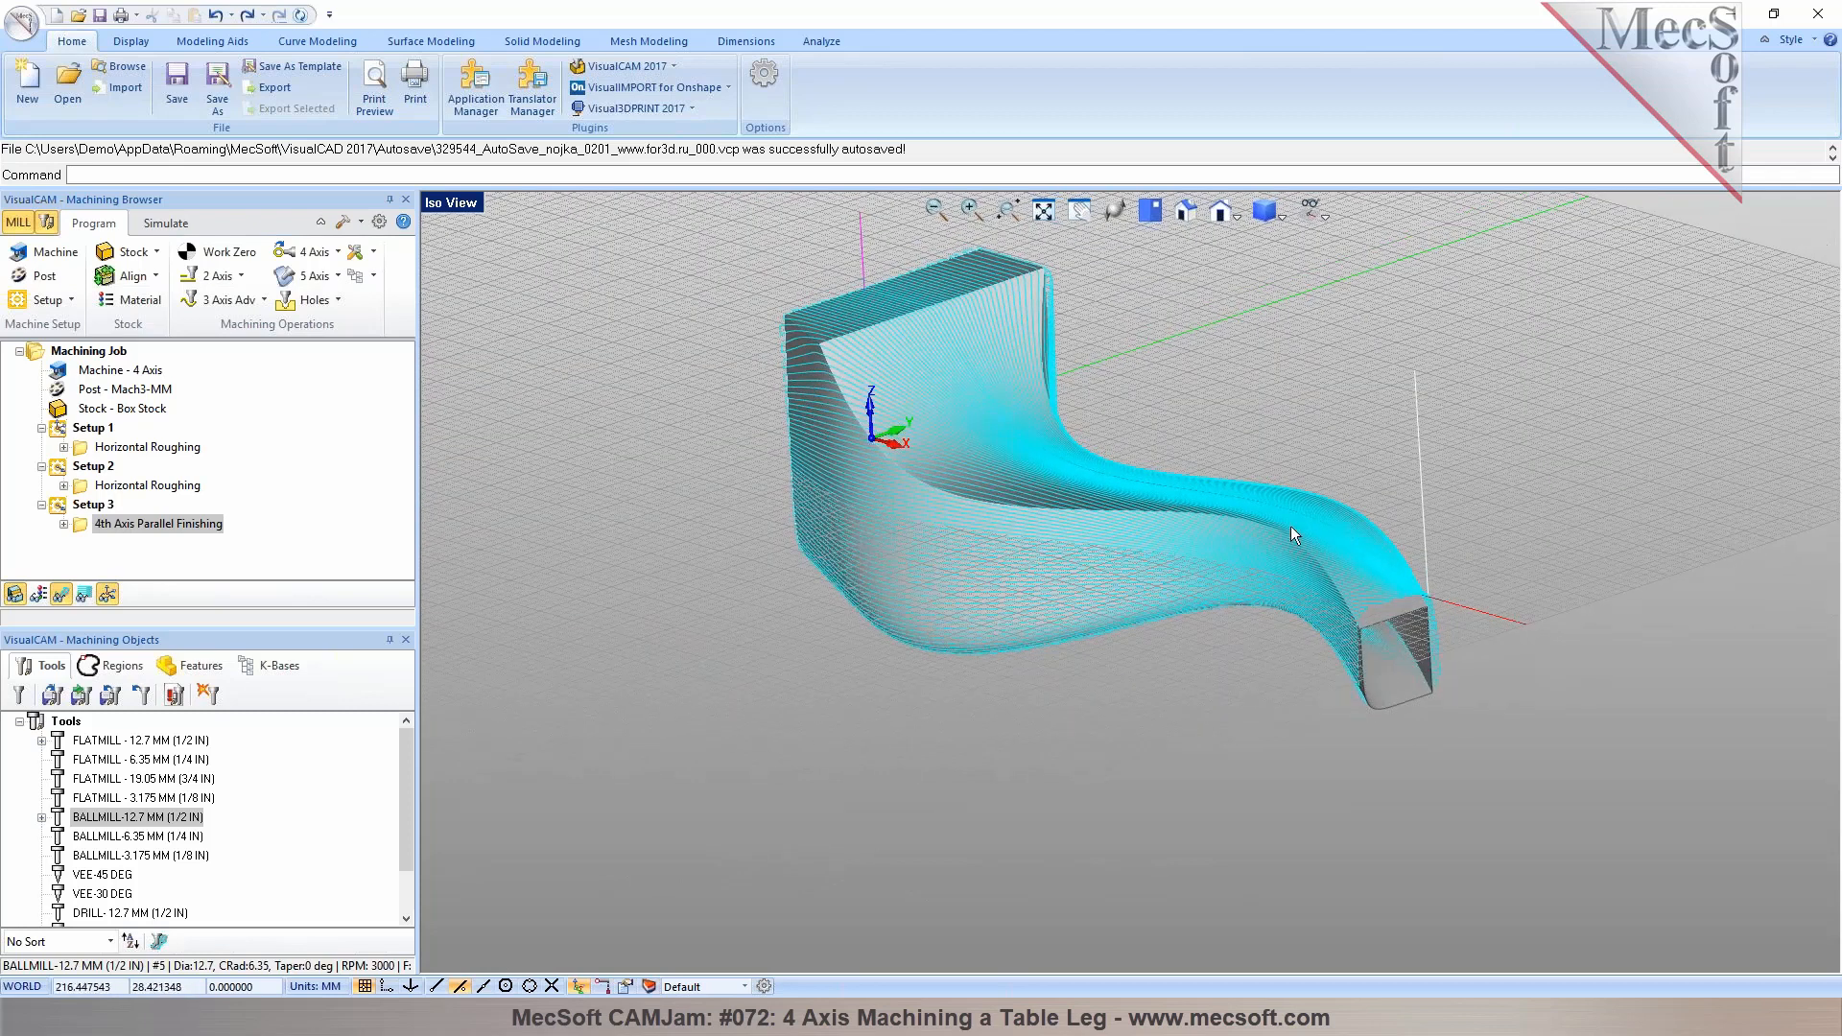
Play the cutting simulation of the machining job
{"action": "left_click", "coordinate": [166, 223]}
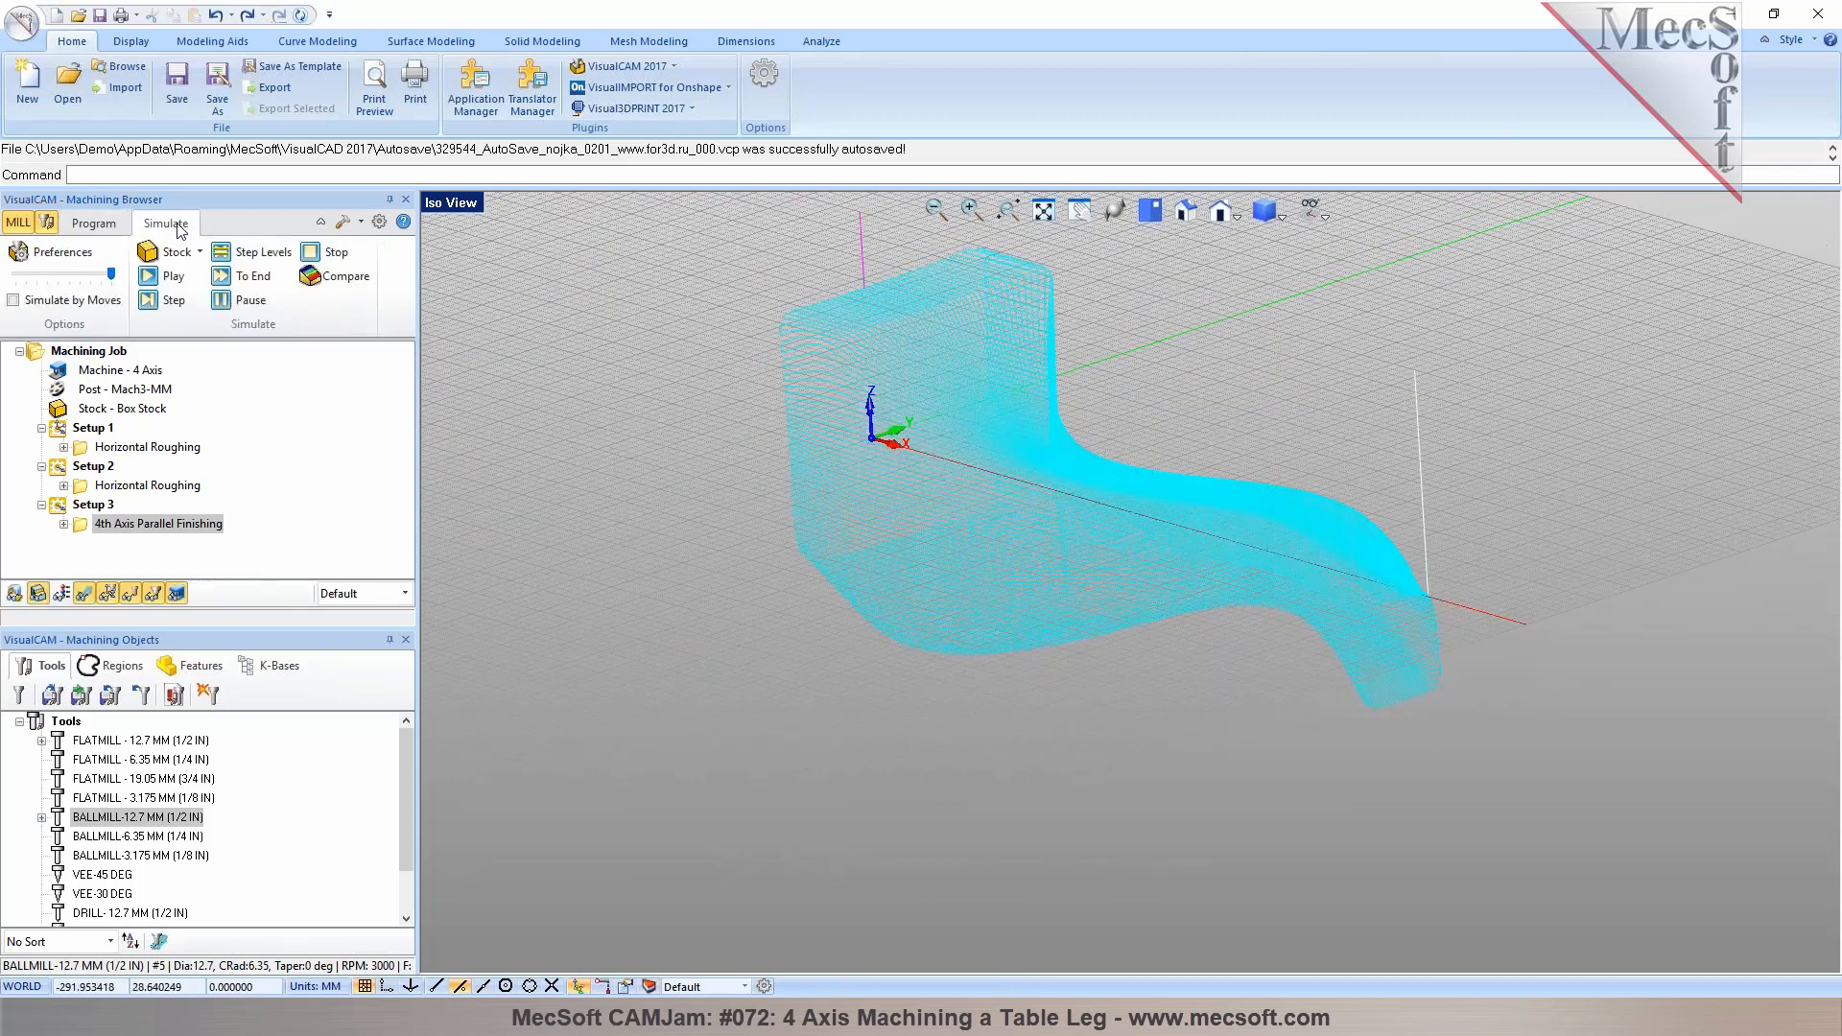
{"action": "left_click", "coordinate": [1315, 211]}
{"action": "left_click", "coordinate": [1353, 240]}
{"action": "right_click_drag", "start_coordinate": [1038, 538], "coordinate": [1051, 555]}
{"action": "scroll", "coordinate": [580, 403], "scroll_direction": "down", "scroll_amount": 3}
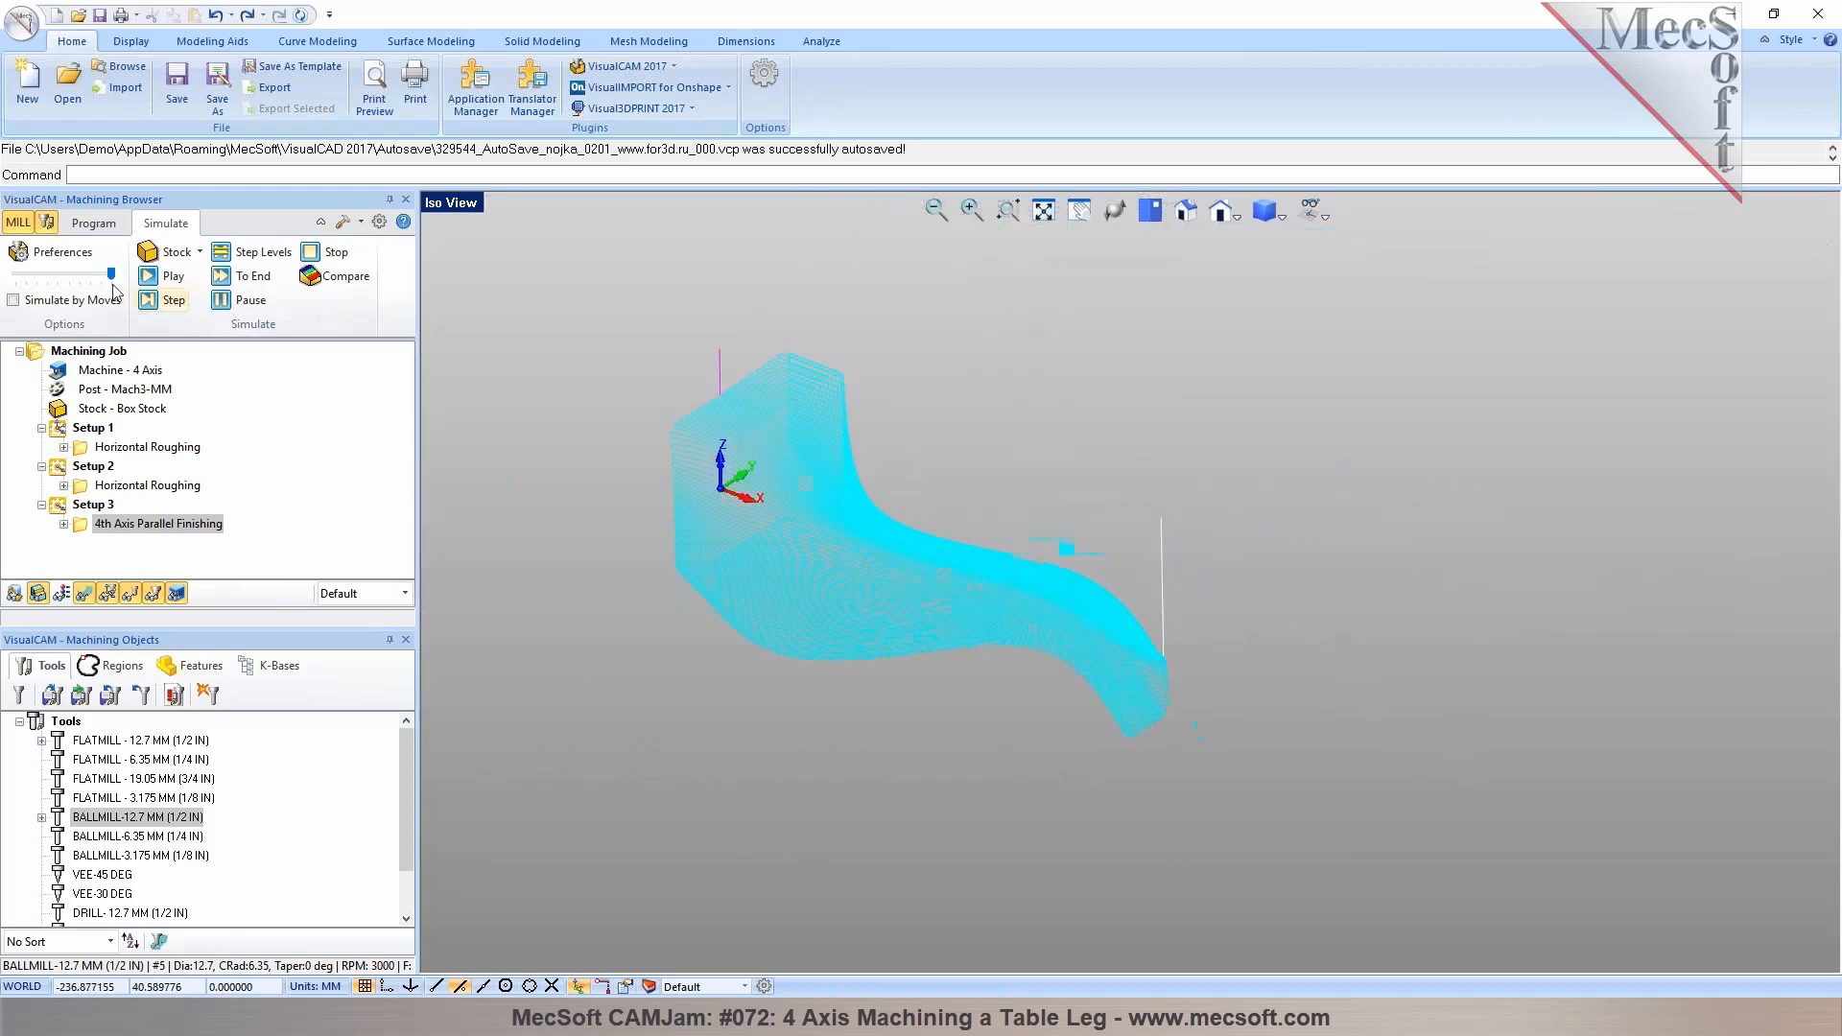
{"action": "left_click", "coordinate": [151, 279]}
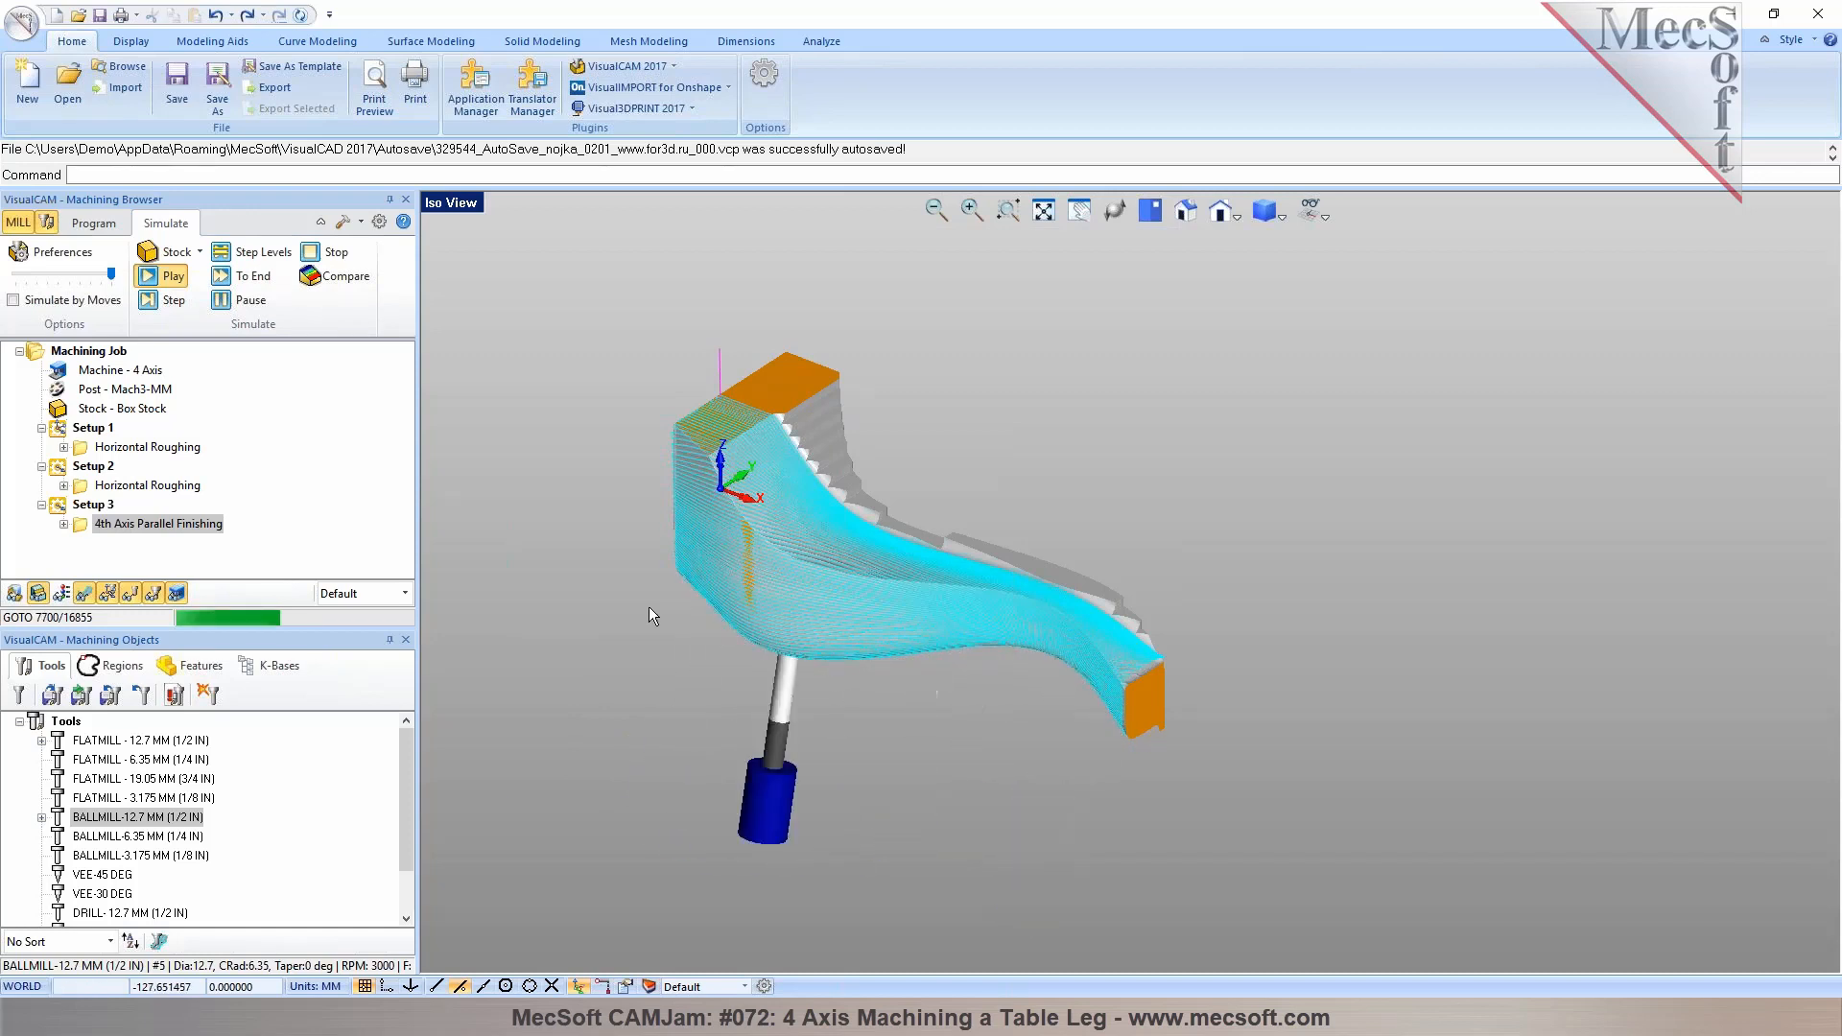
Examine the simulated part from several angles, including the leg's narrow end
{"action": "left_click", "coordinate": [83, 593]}
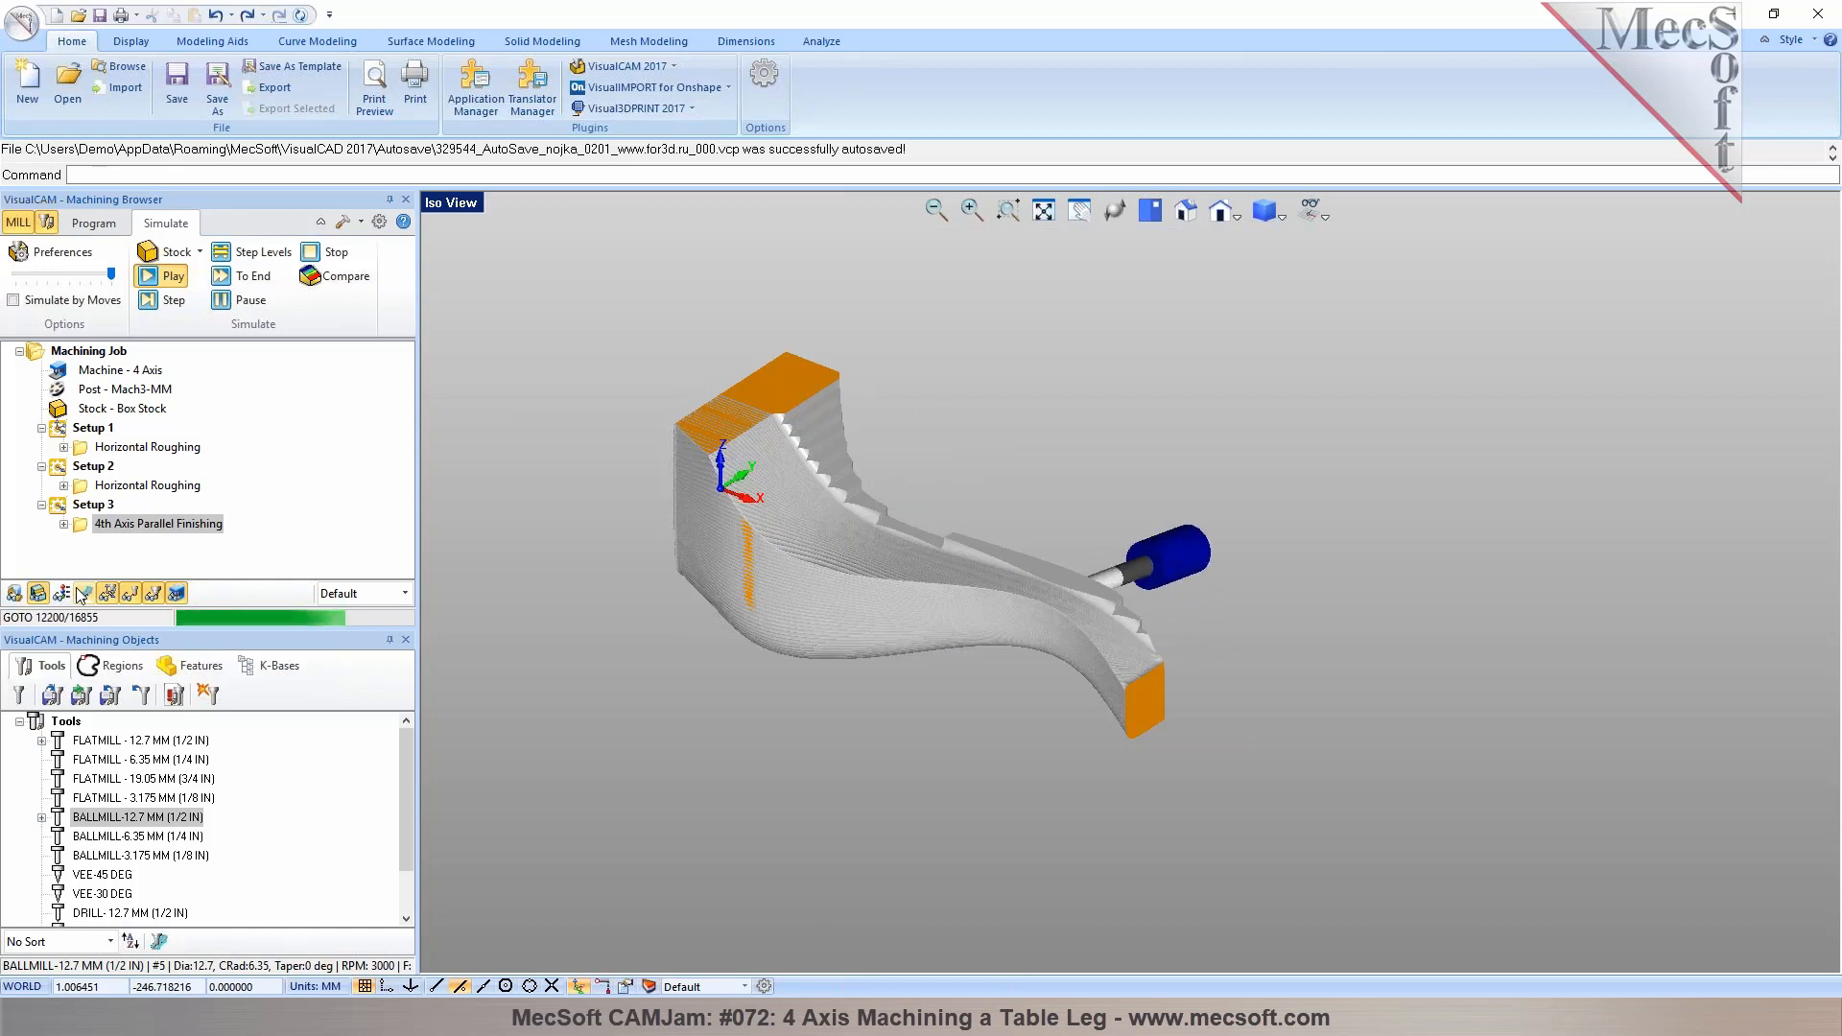
{"action": "middle_click_drag", "start_coordinate": [823, 748], "coordinate": [988, 796]}
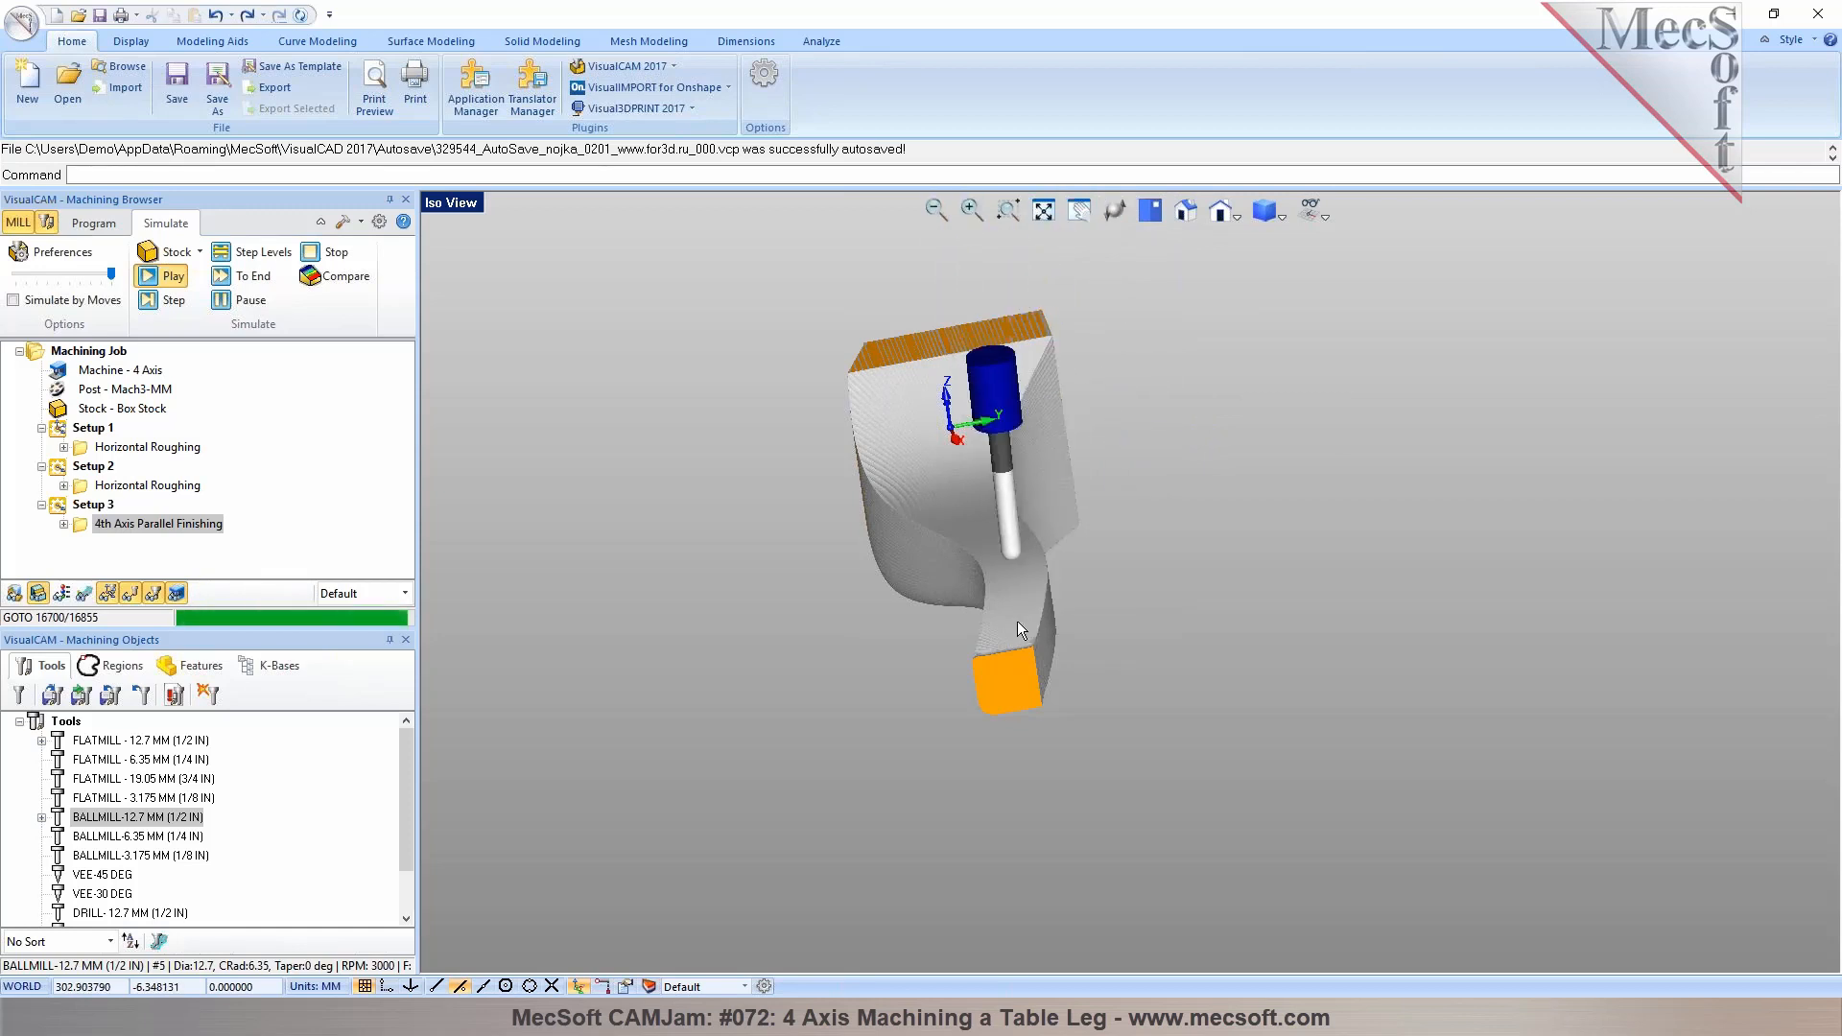
{"action": "middle_click_drag", "start_coordinate": [967, 641], "coordinate": [1151, 654]}
{"action": "scroll", "coordinate": [1229, 654], "scroll_direction": "up", "scroll_amount": 5}
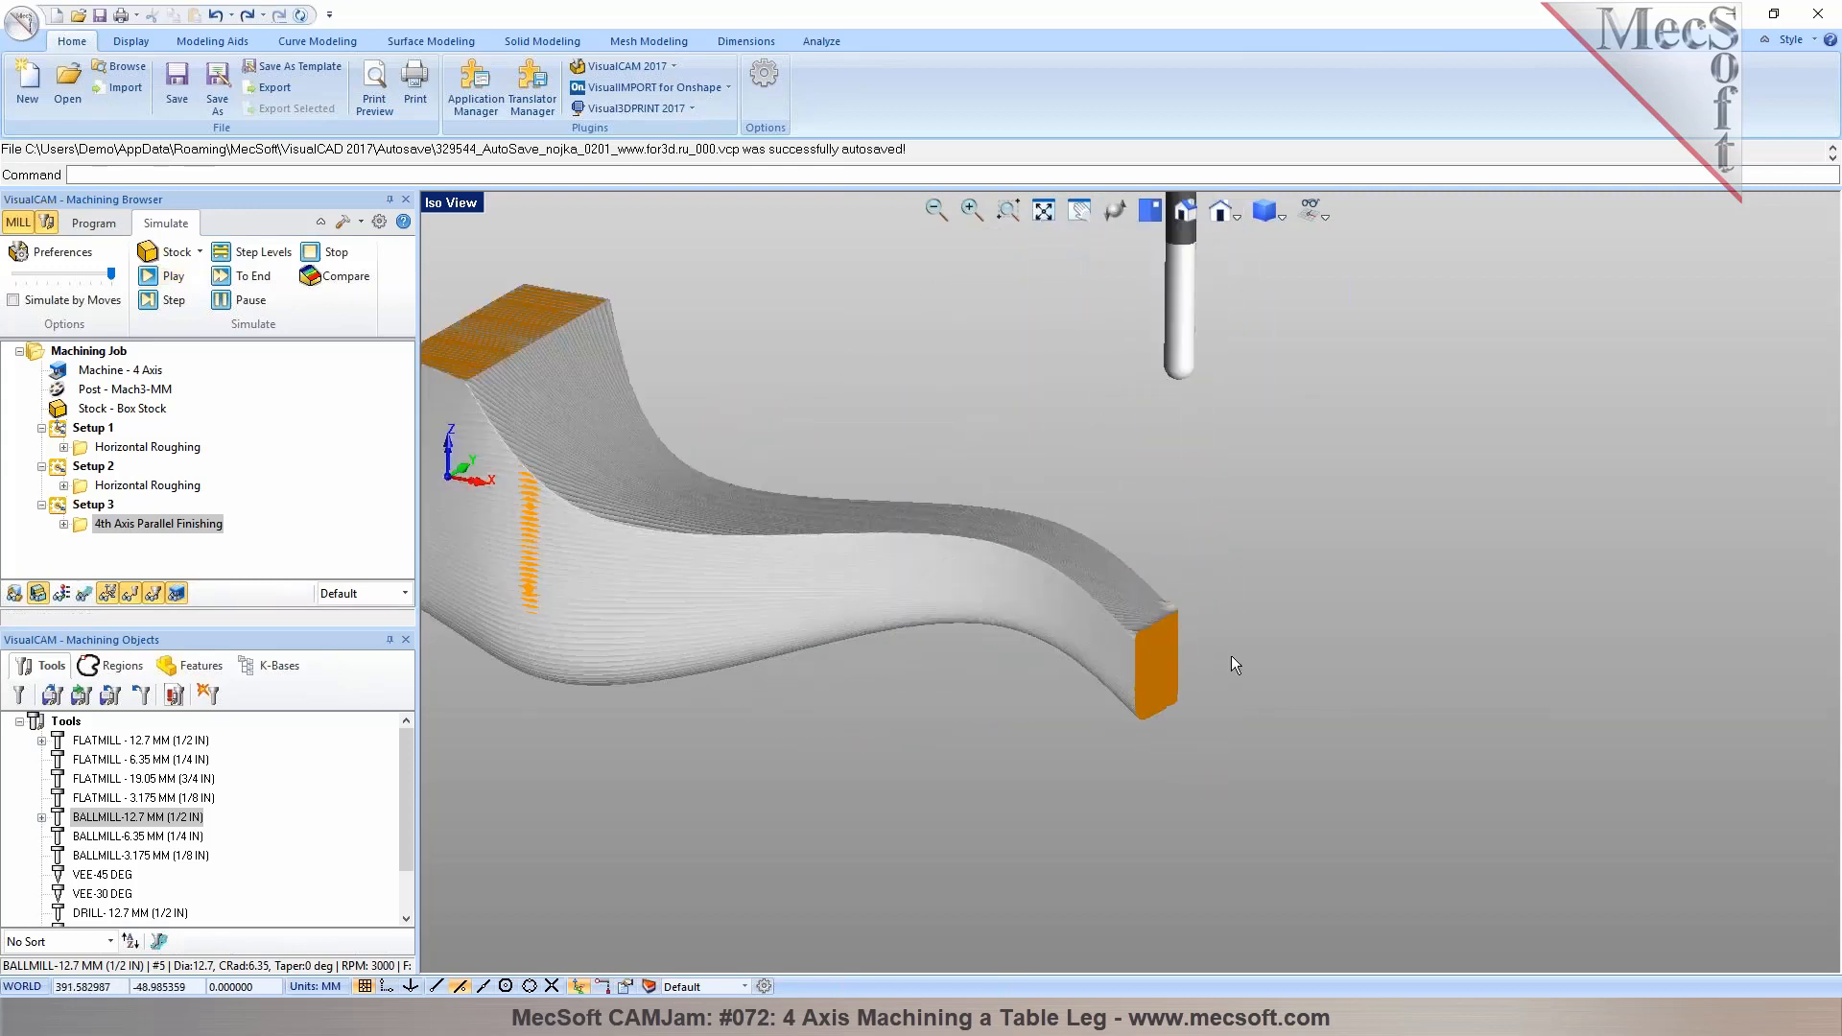
{"action": "left_click", "coordinate": [87, 227]}
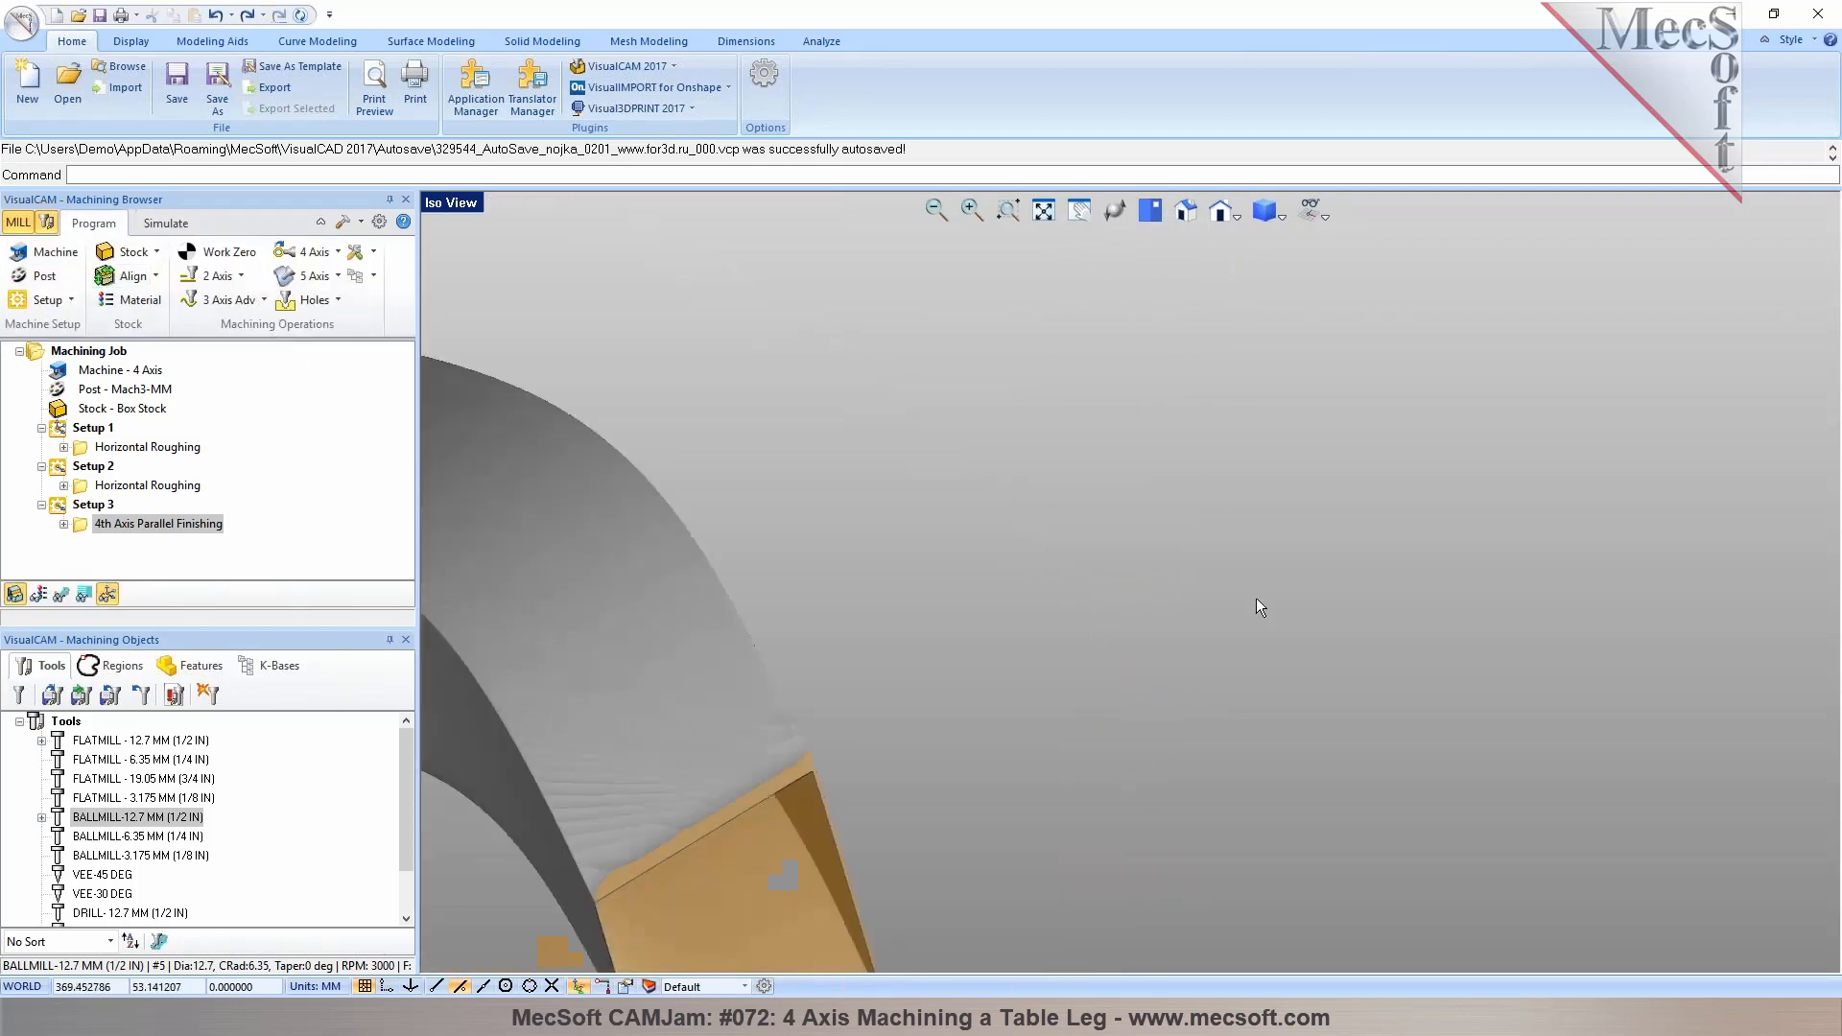
{"action": "scroll", "coordinate": [1274, 601], "scroll_direction": "down", "scroll_amount": 4}
{"action": "mouse_move", "coordinate": [1132, 748]}
{"action": "middle_mouse_down"}
{"action": "mouse_move", "coordinate": [1006, 766]}
{"action": "mouse_move", "coordinate": [1147, 720]}
{"action": "middle_mouse_up"}
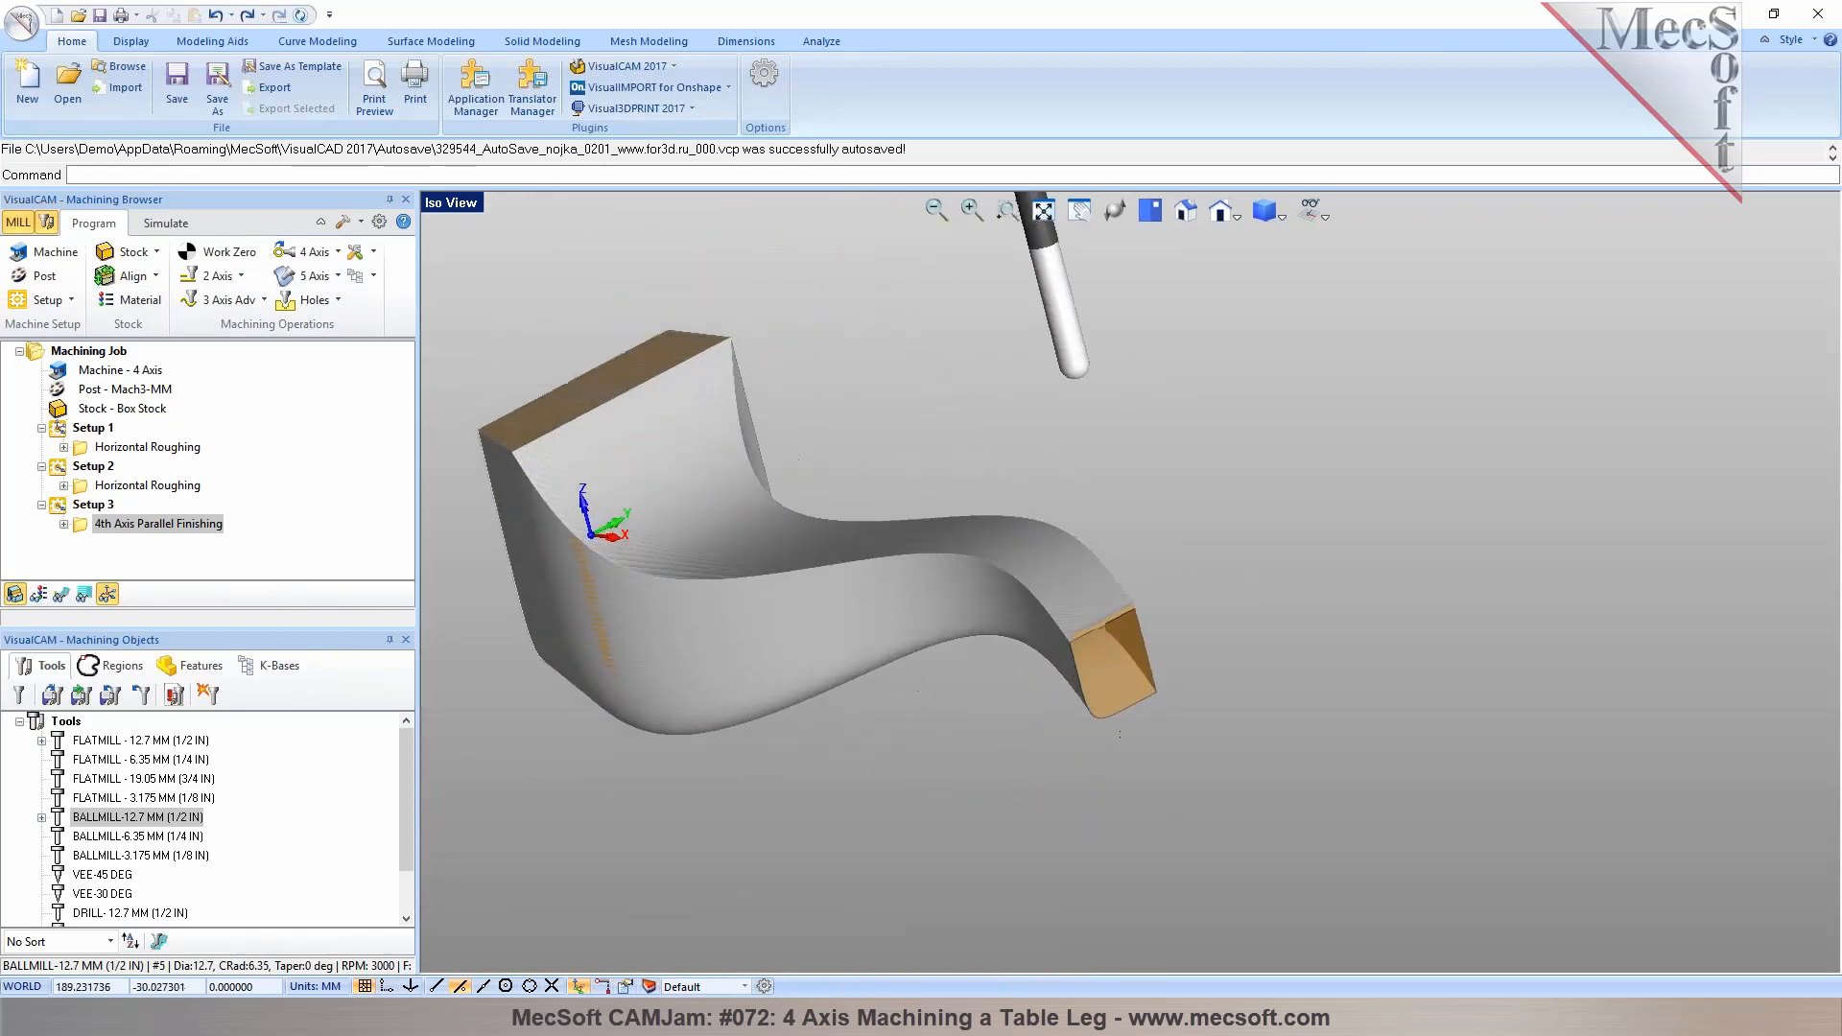
{"action": "middle_click_drag", "start_coordinate": [884, 485], "coordinate": [1067, 549]}
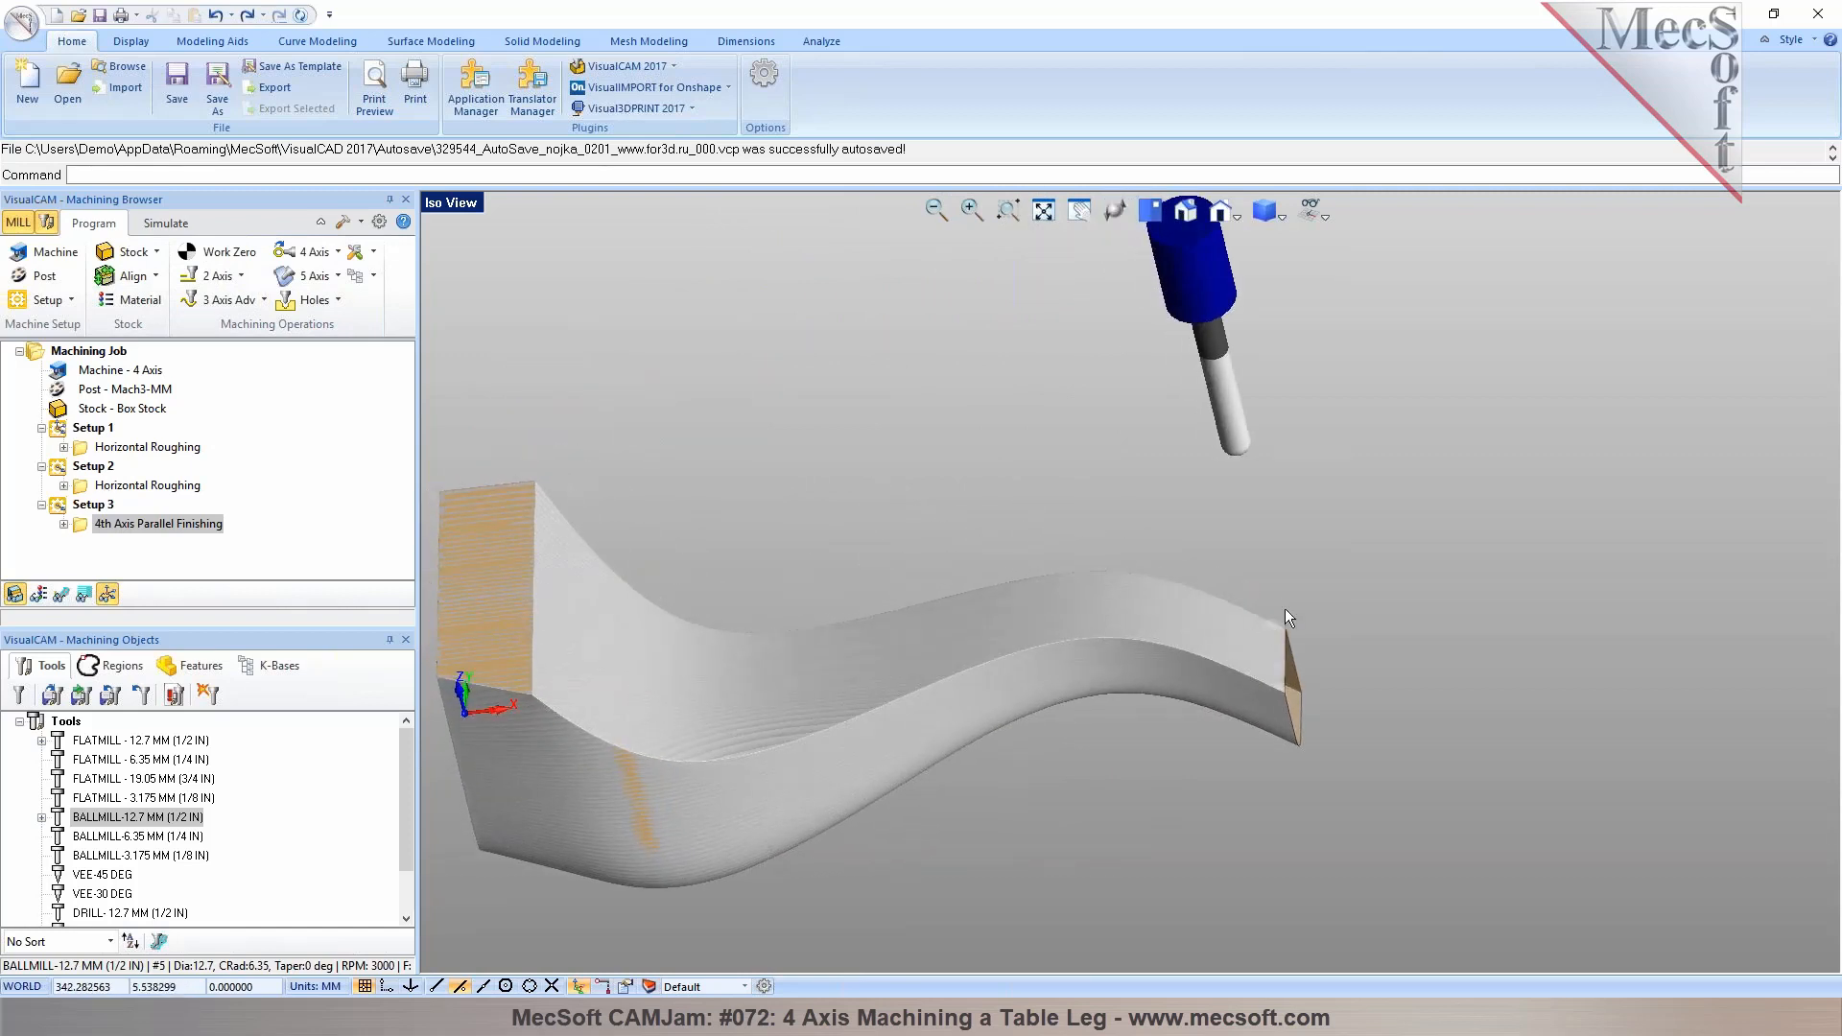
Switch to a single viewport and select the 4th Axis Parallel Finishing operation in Setup 3
{"action": "left_click", "coordinate": [459, 207]}
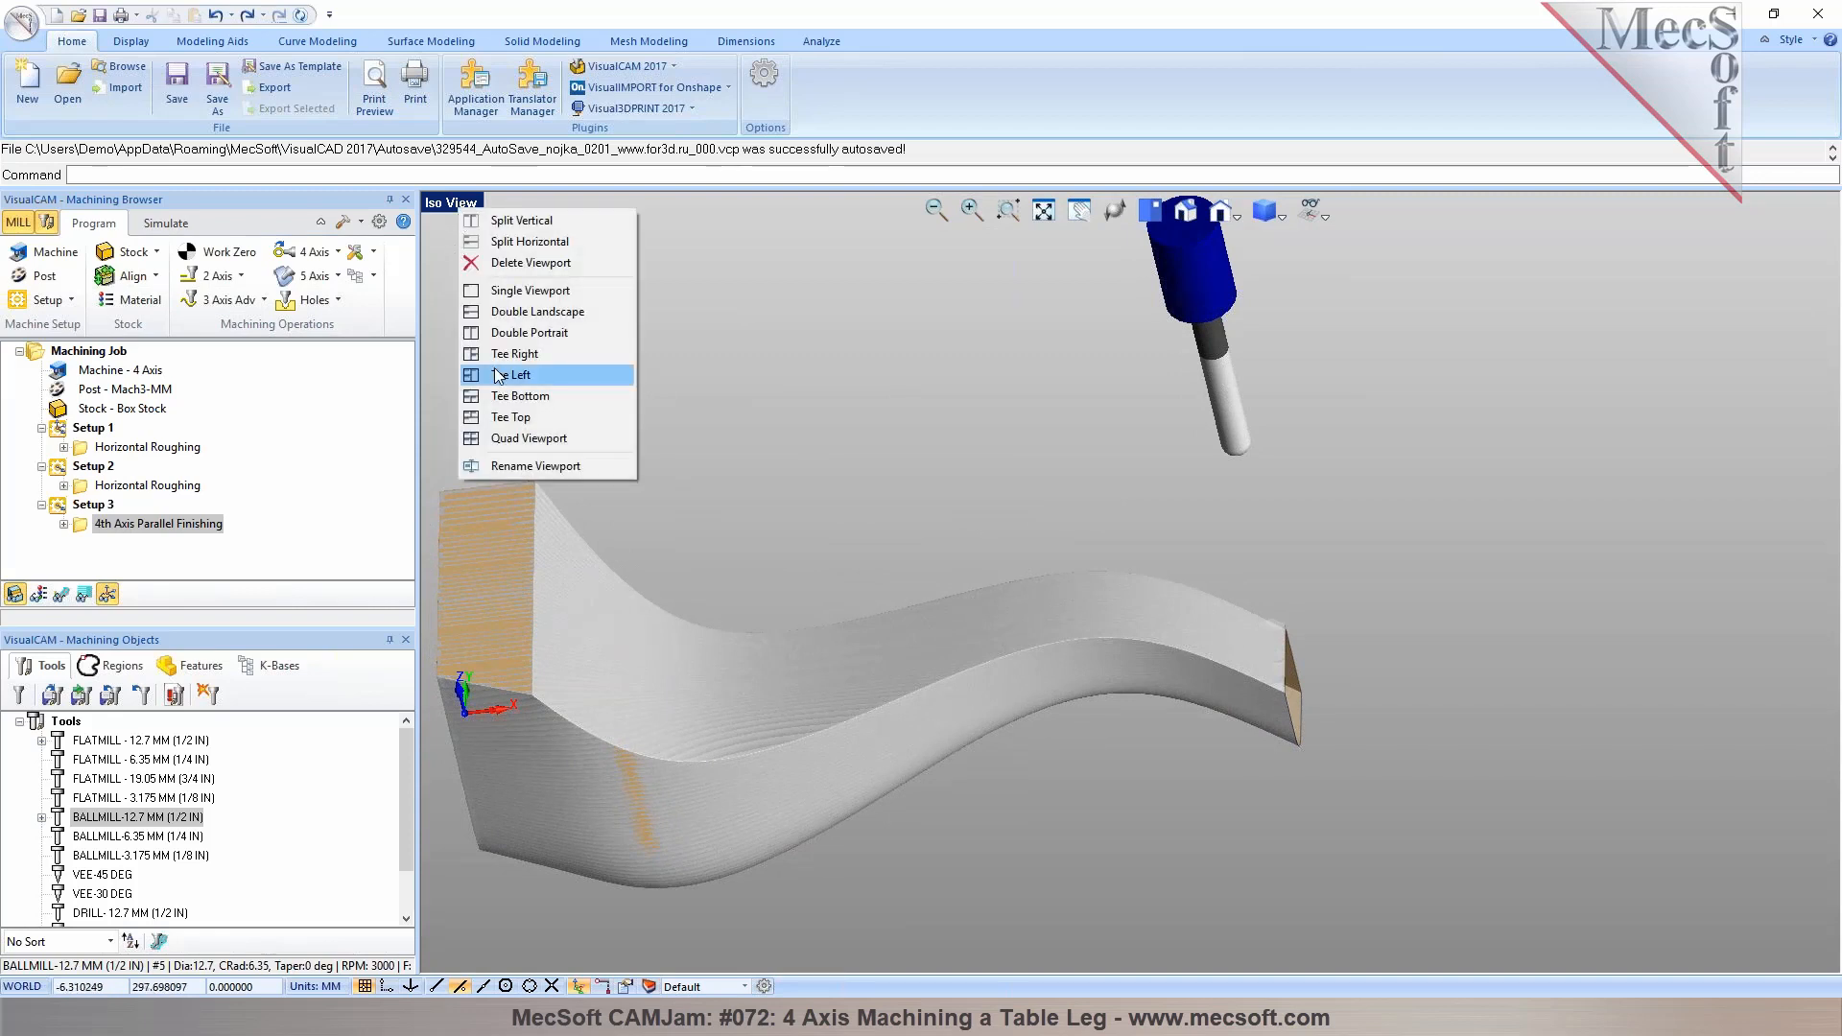
{"action": "left_click", "coordinate": [499, 291]}
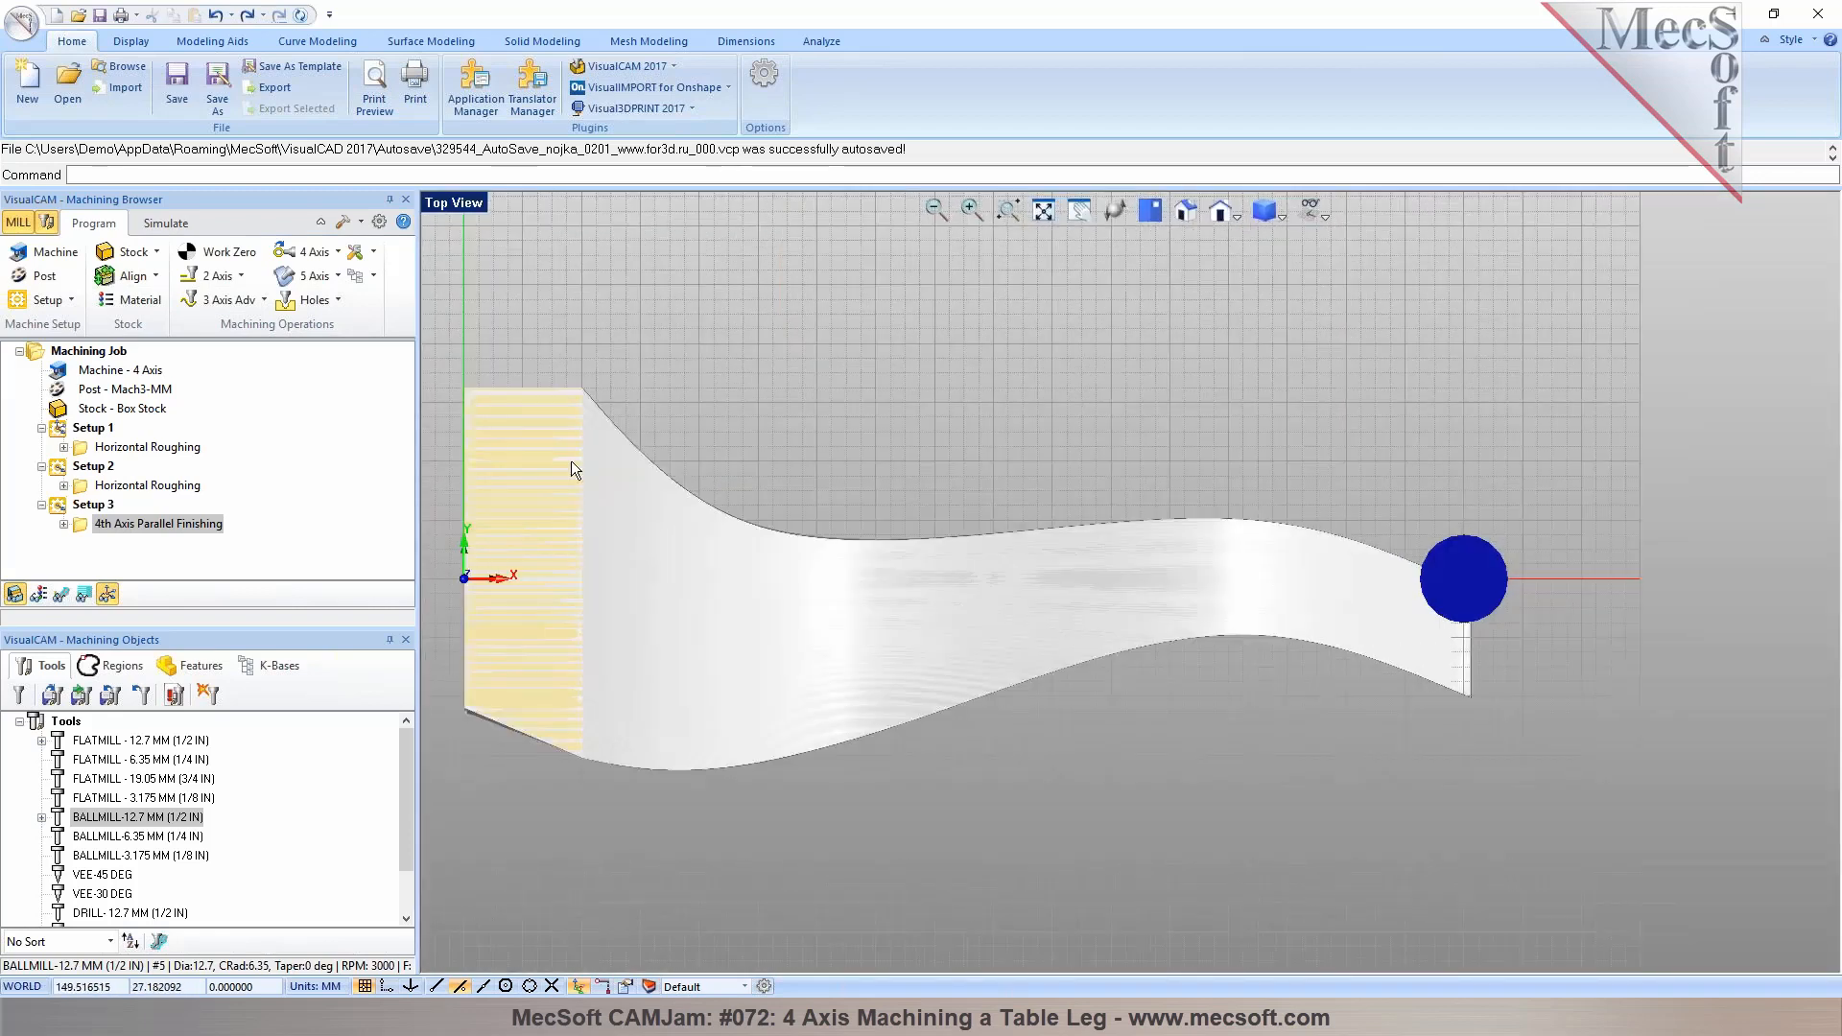
{"action": "left_click", "coordinate": [104, 505]}
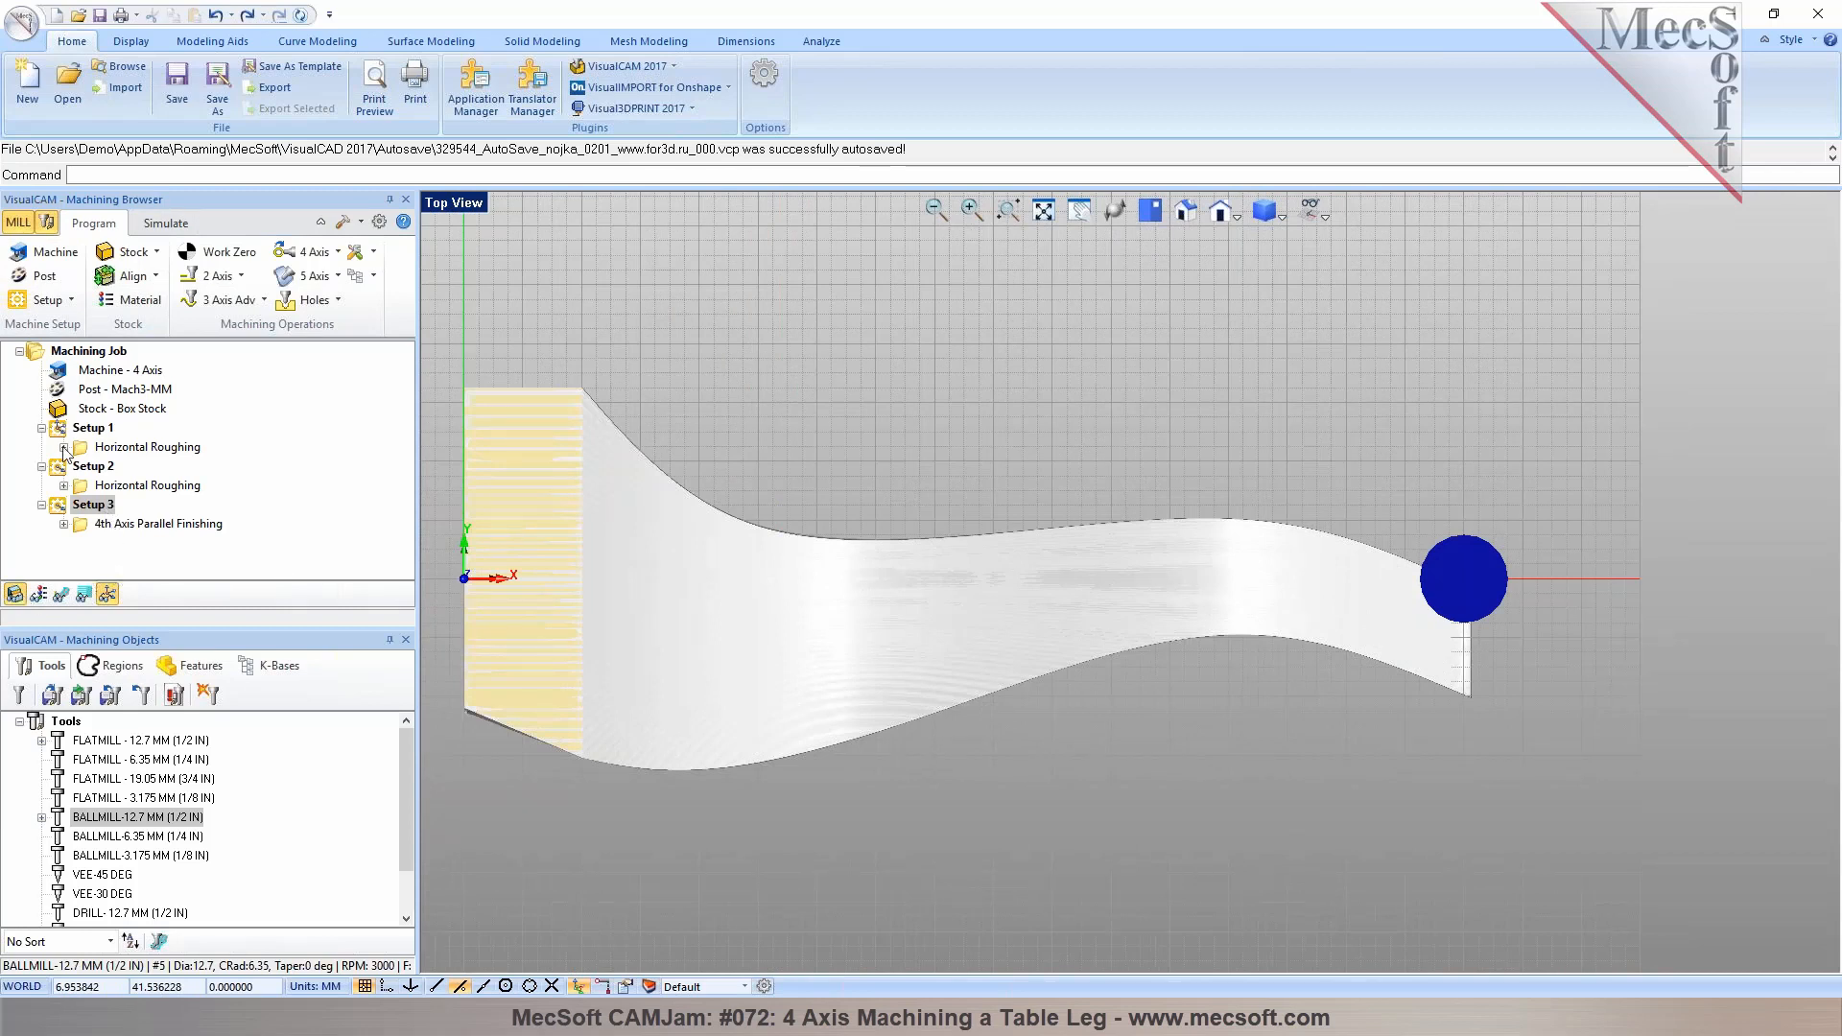
{"action": "left_click", "coordinate": [87, 521]}
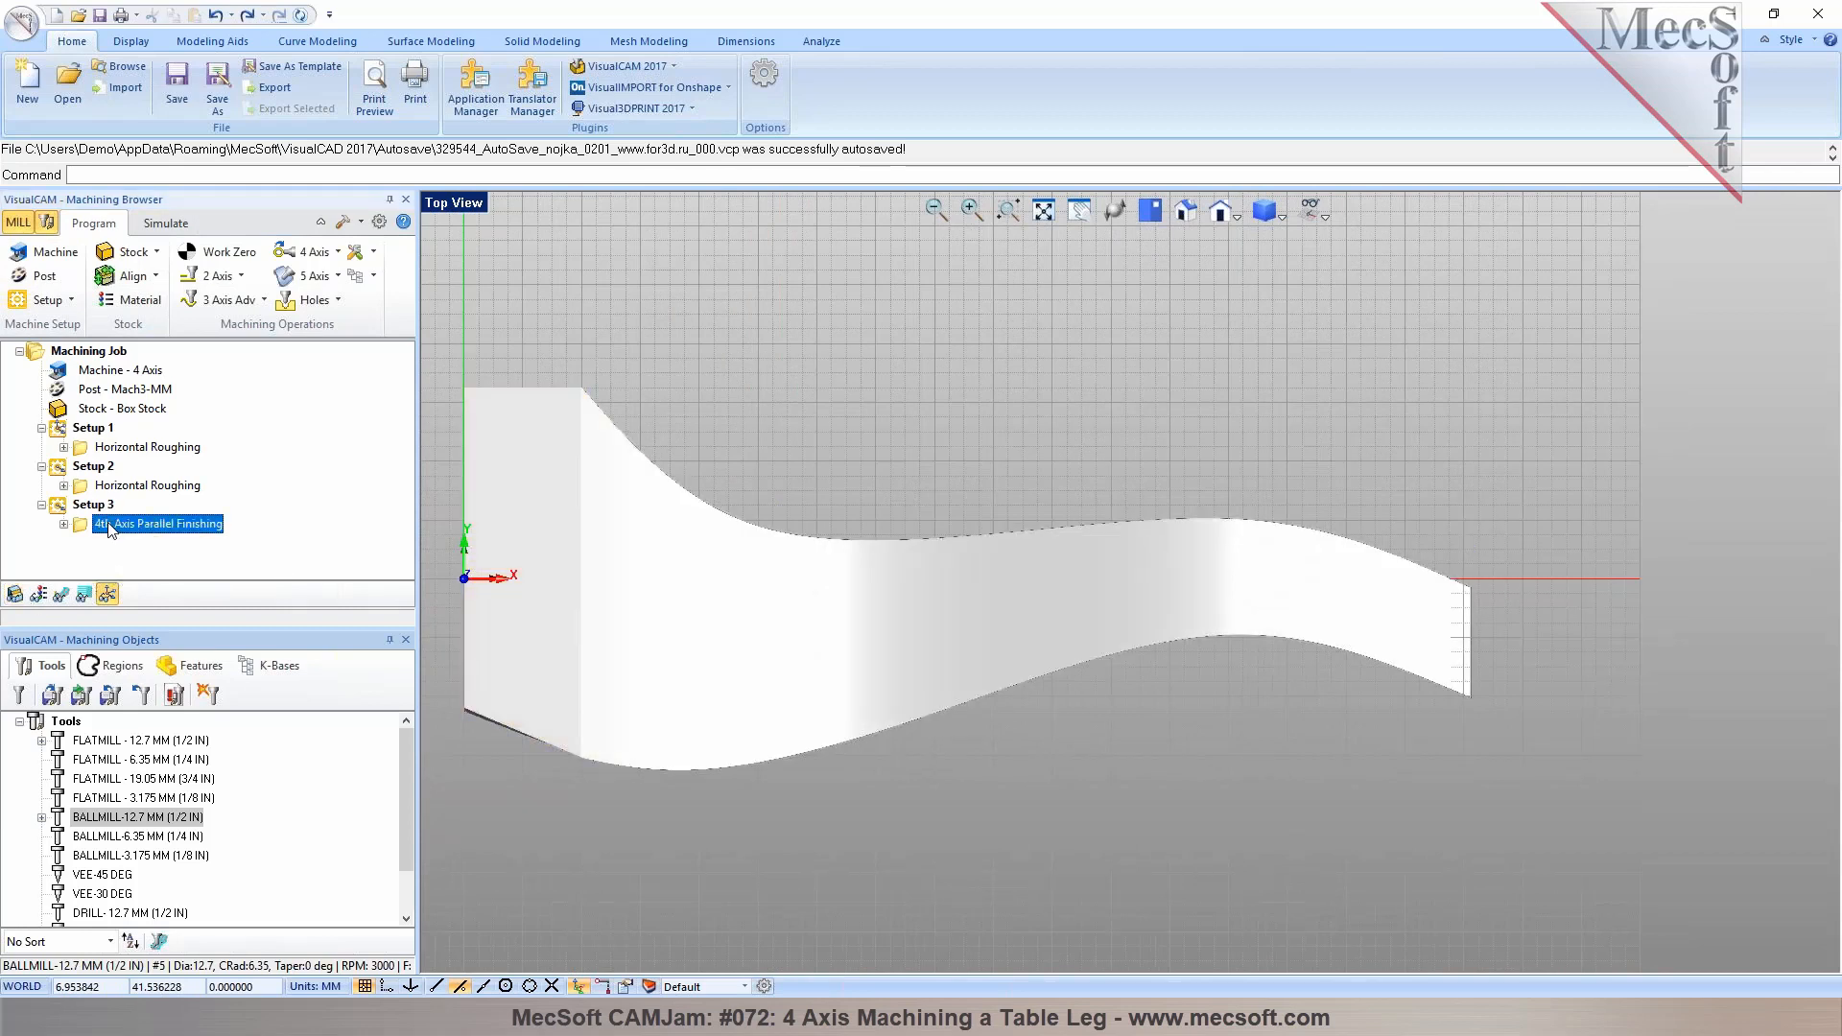
{"action": "scroll", "coordinate": [1582, 647], "scroll_direction": "up", "scroll_amount": 5}
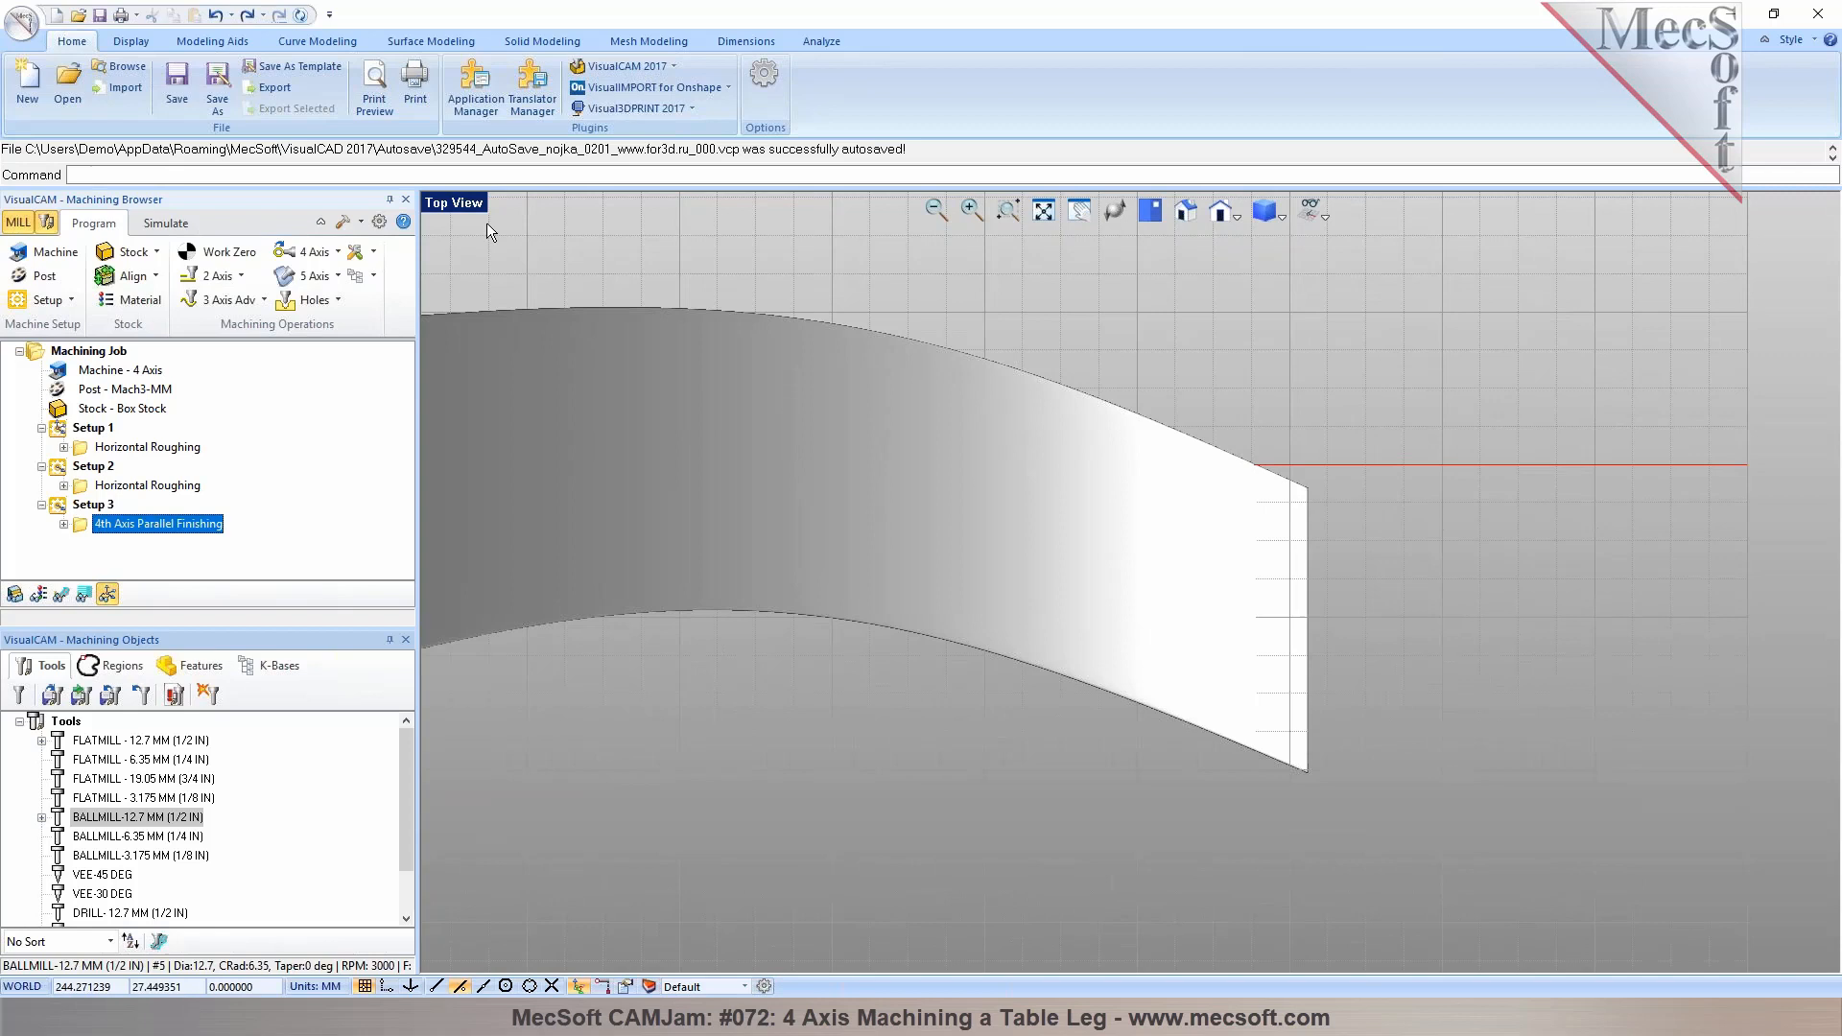
{"action": "left_click", "coordinate": [321, 41]}
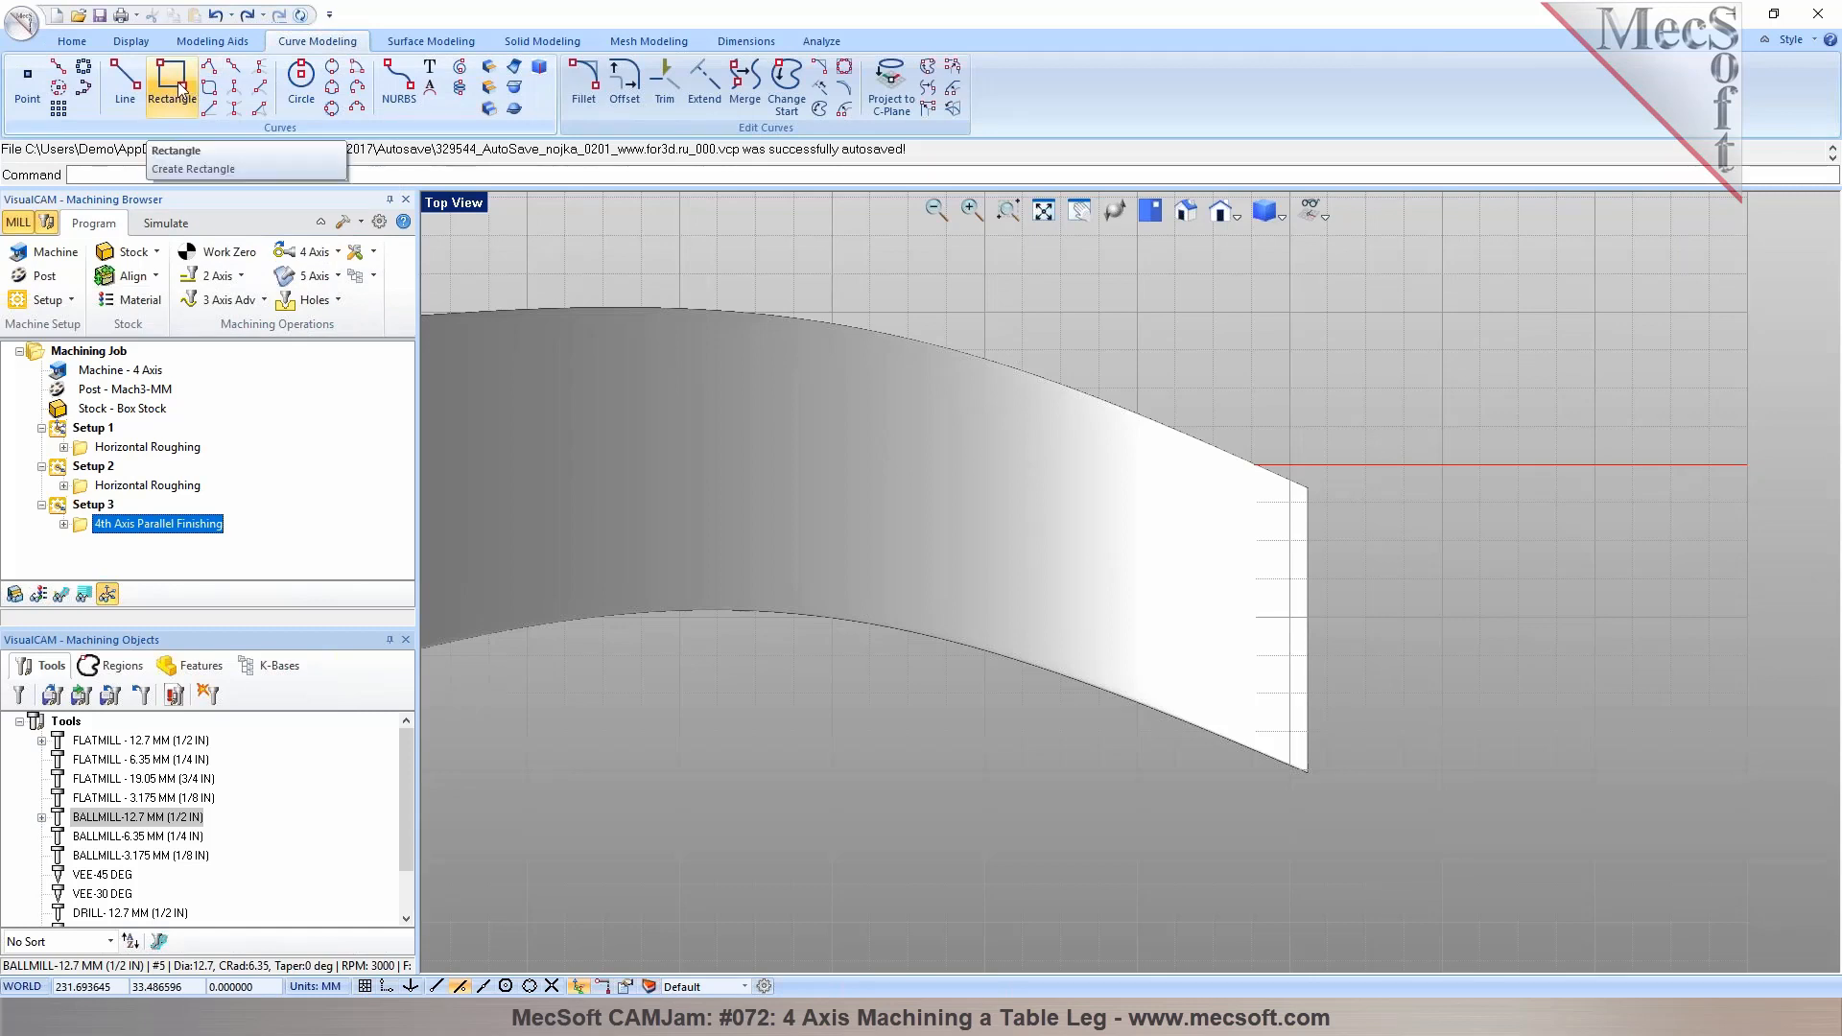
{"action": "left_click", "coordinate": [209, 65]}
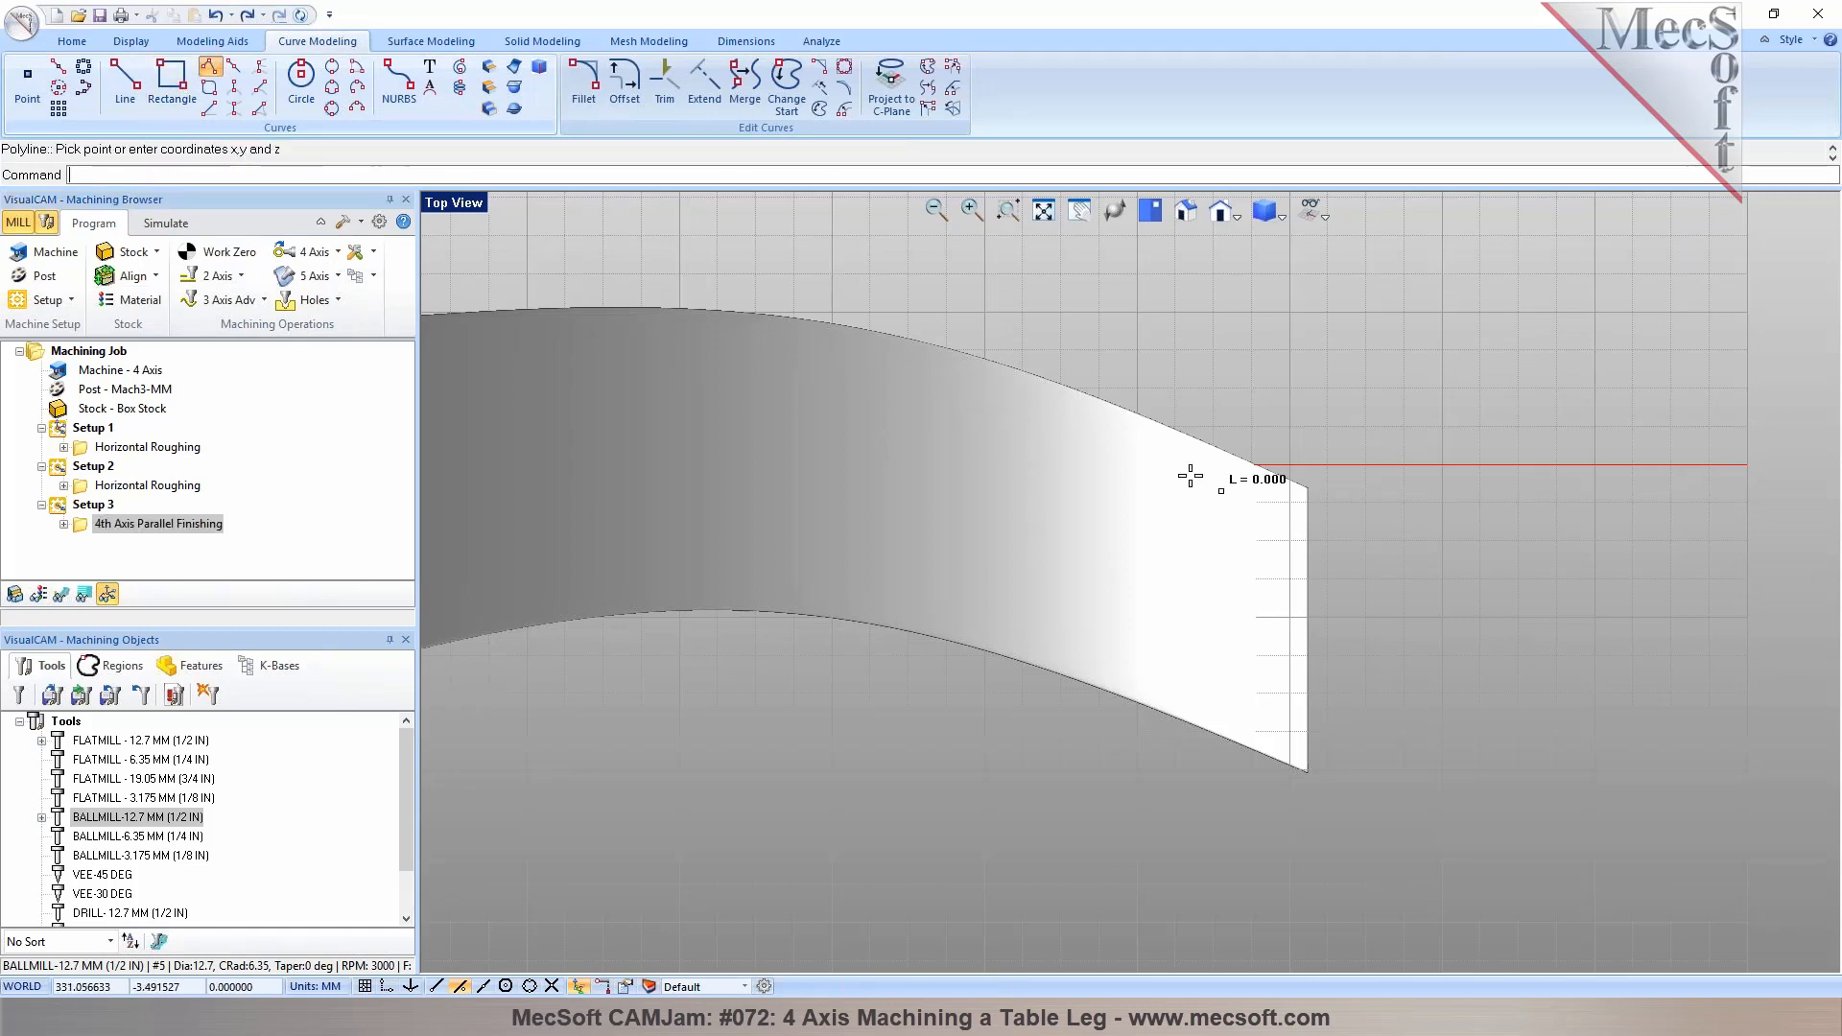
{"action": "key", "text": "Escape"}
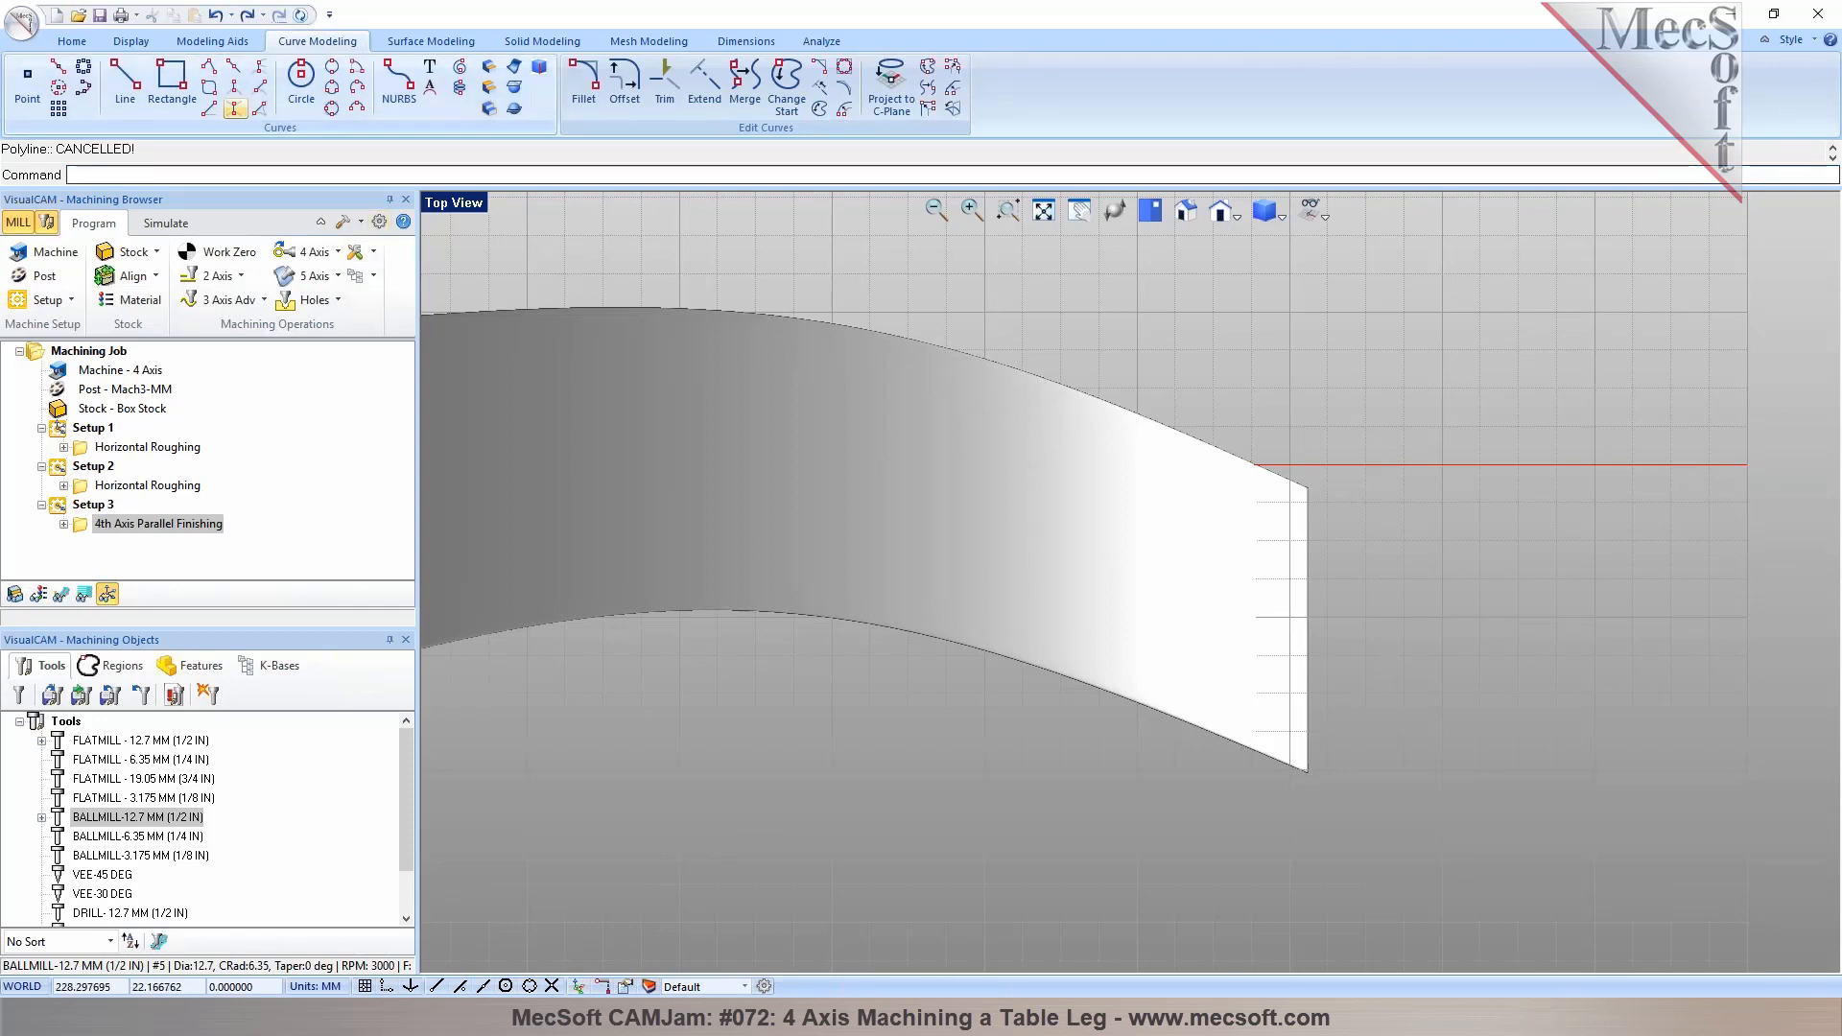
Draw a closed four-point polyline boundary around the narrow end of the leg
{"action": "left_click", "coordinate": [209, 65]}
{"action": "left_click", "coordinate": [1106, 486]}
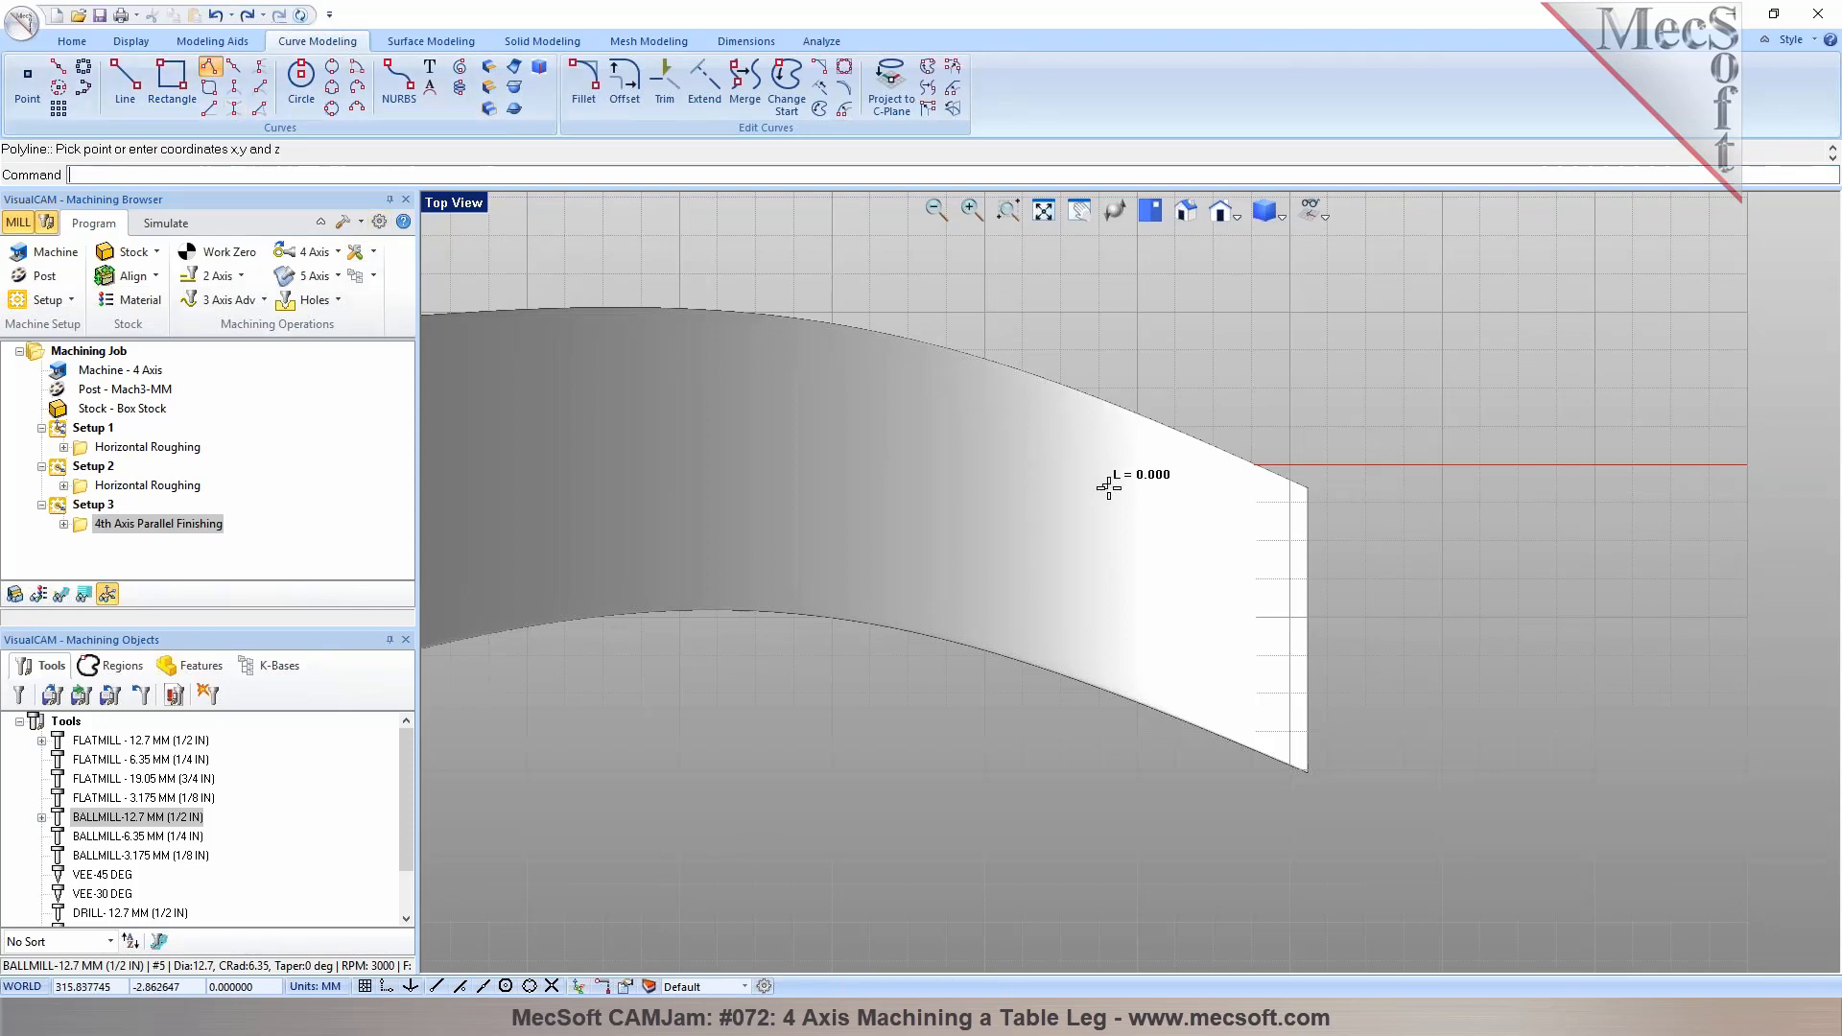
{"action": "left_click", "coordinate": [1307, 539]}
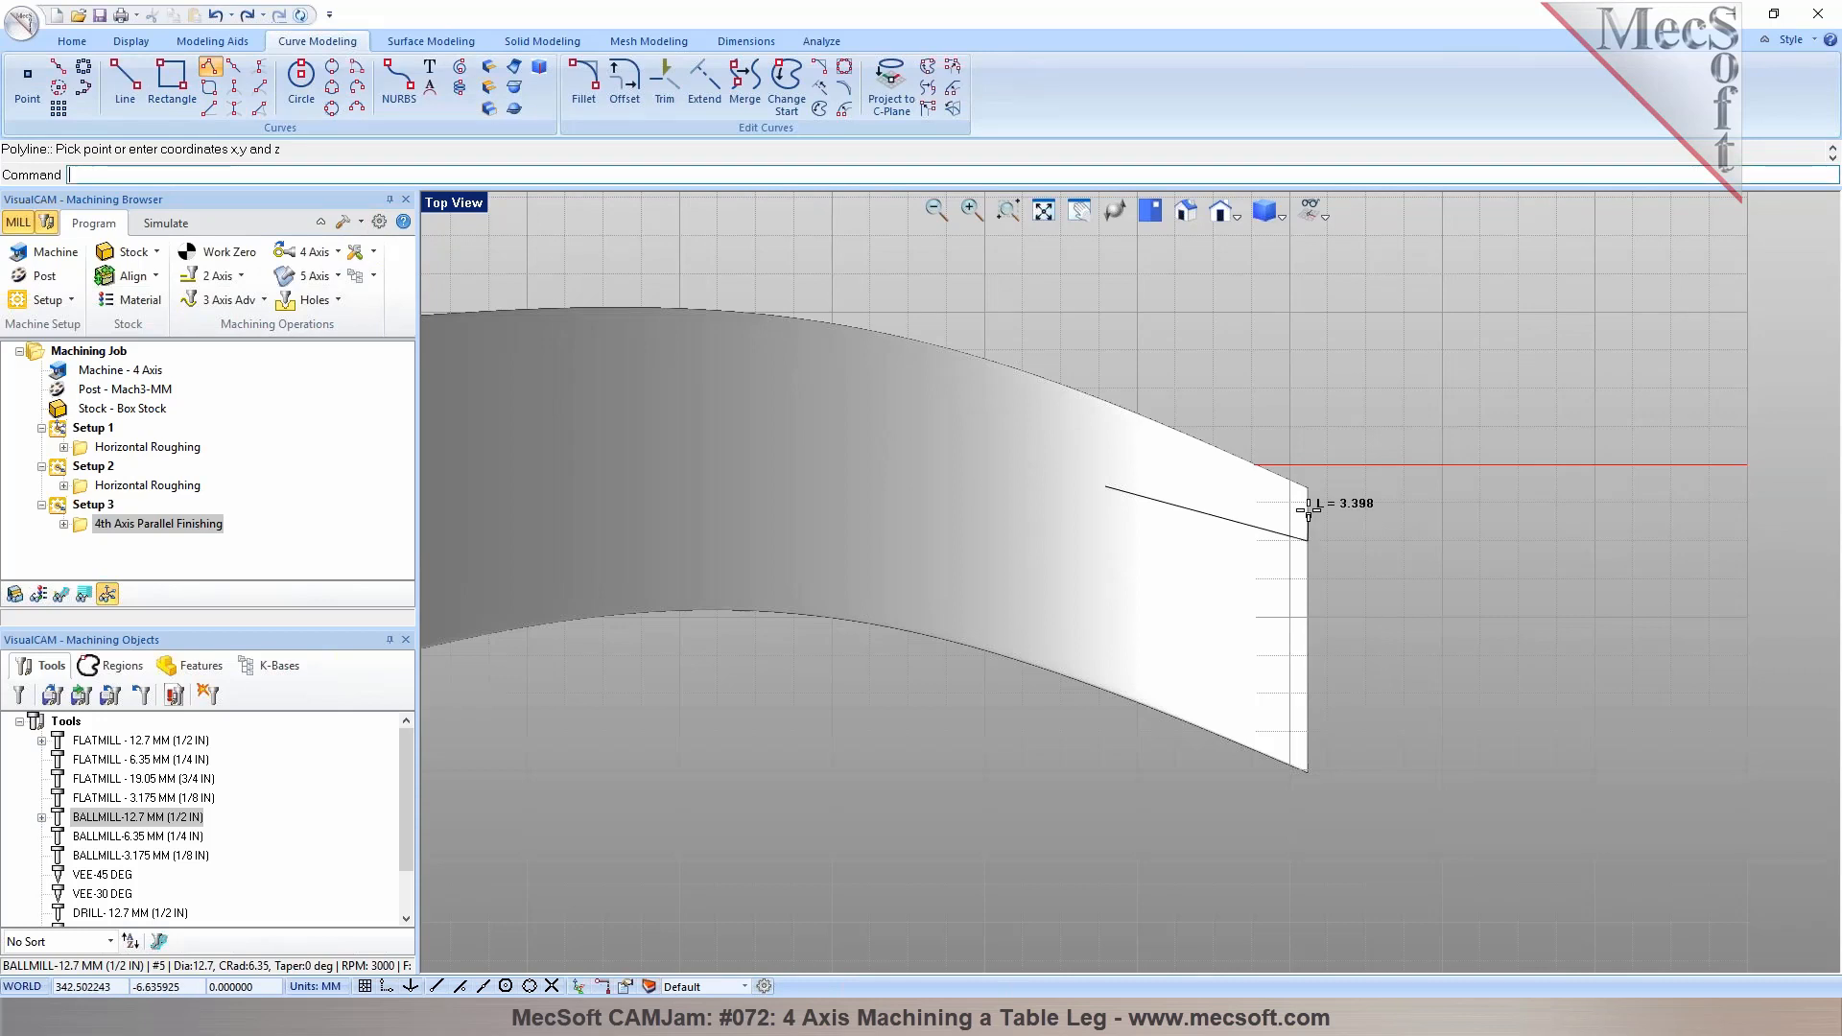
{"action": "left_click", "coordinate": [1305, 476]}
{"action": "left_click", "coordinate": [1118, 397]}
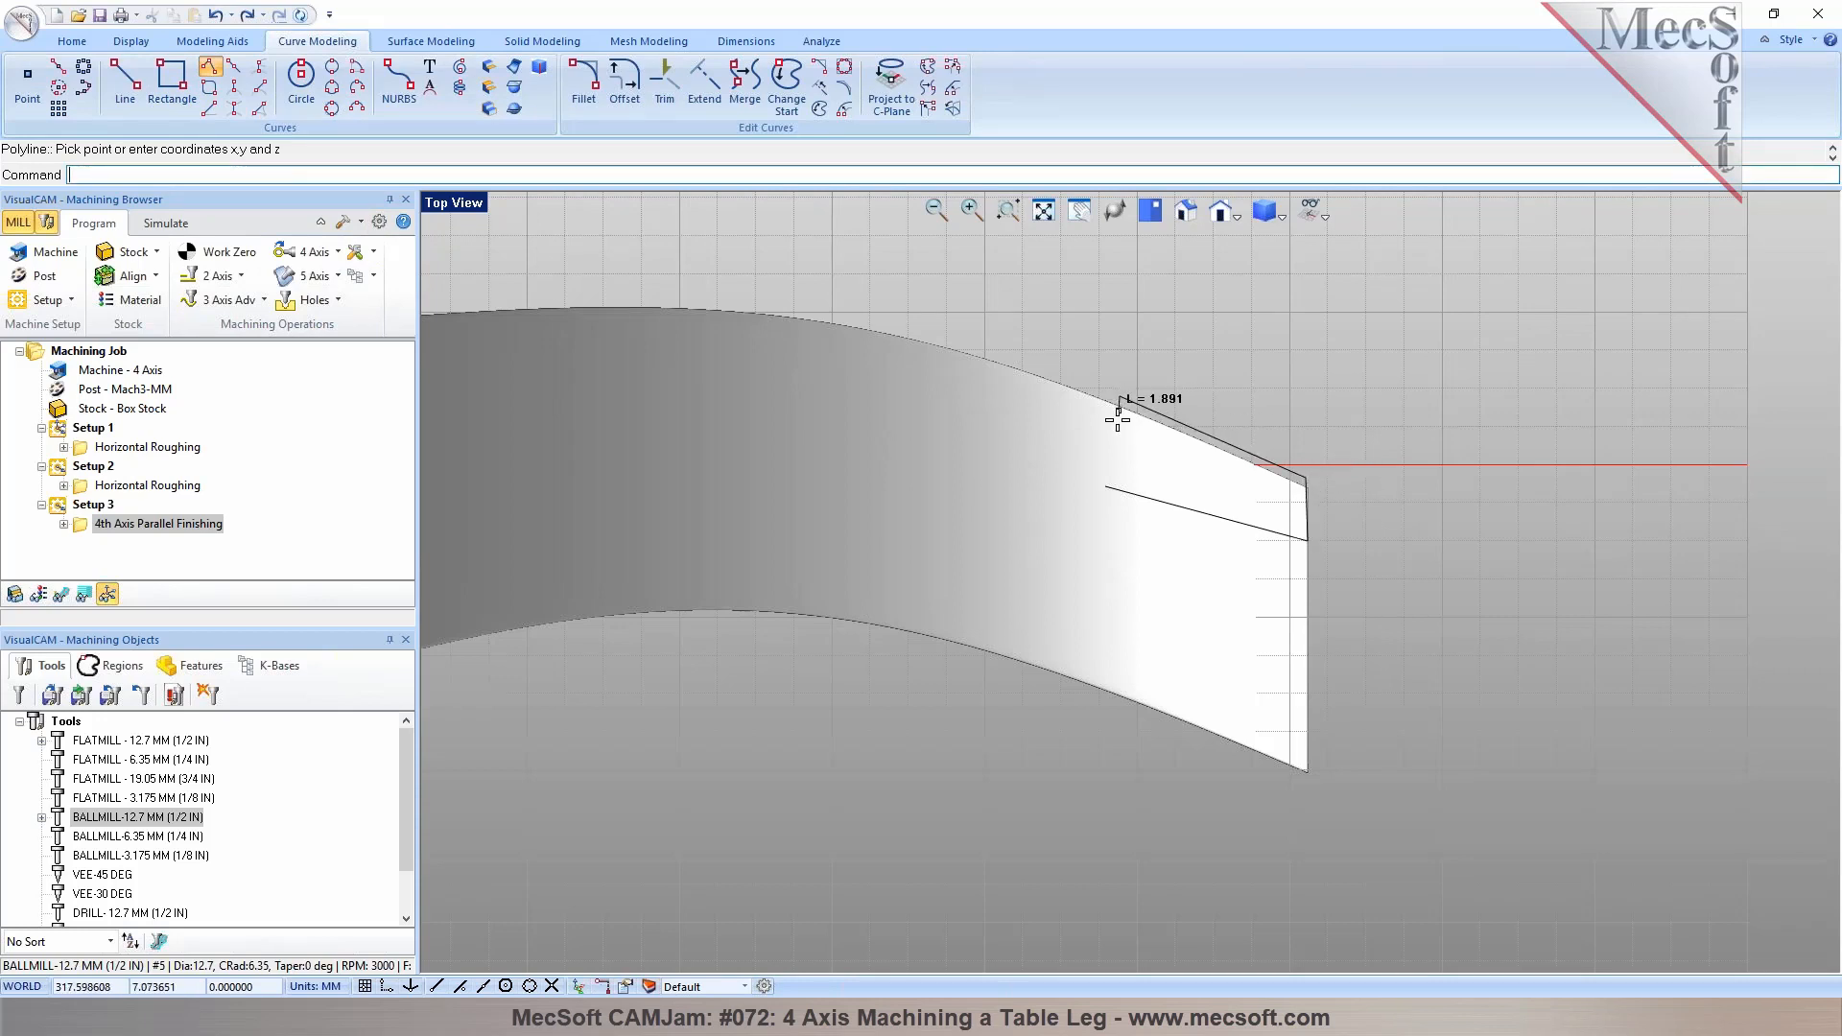
{"action": "left_click", "coordinate": [1108, 485]}
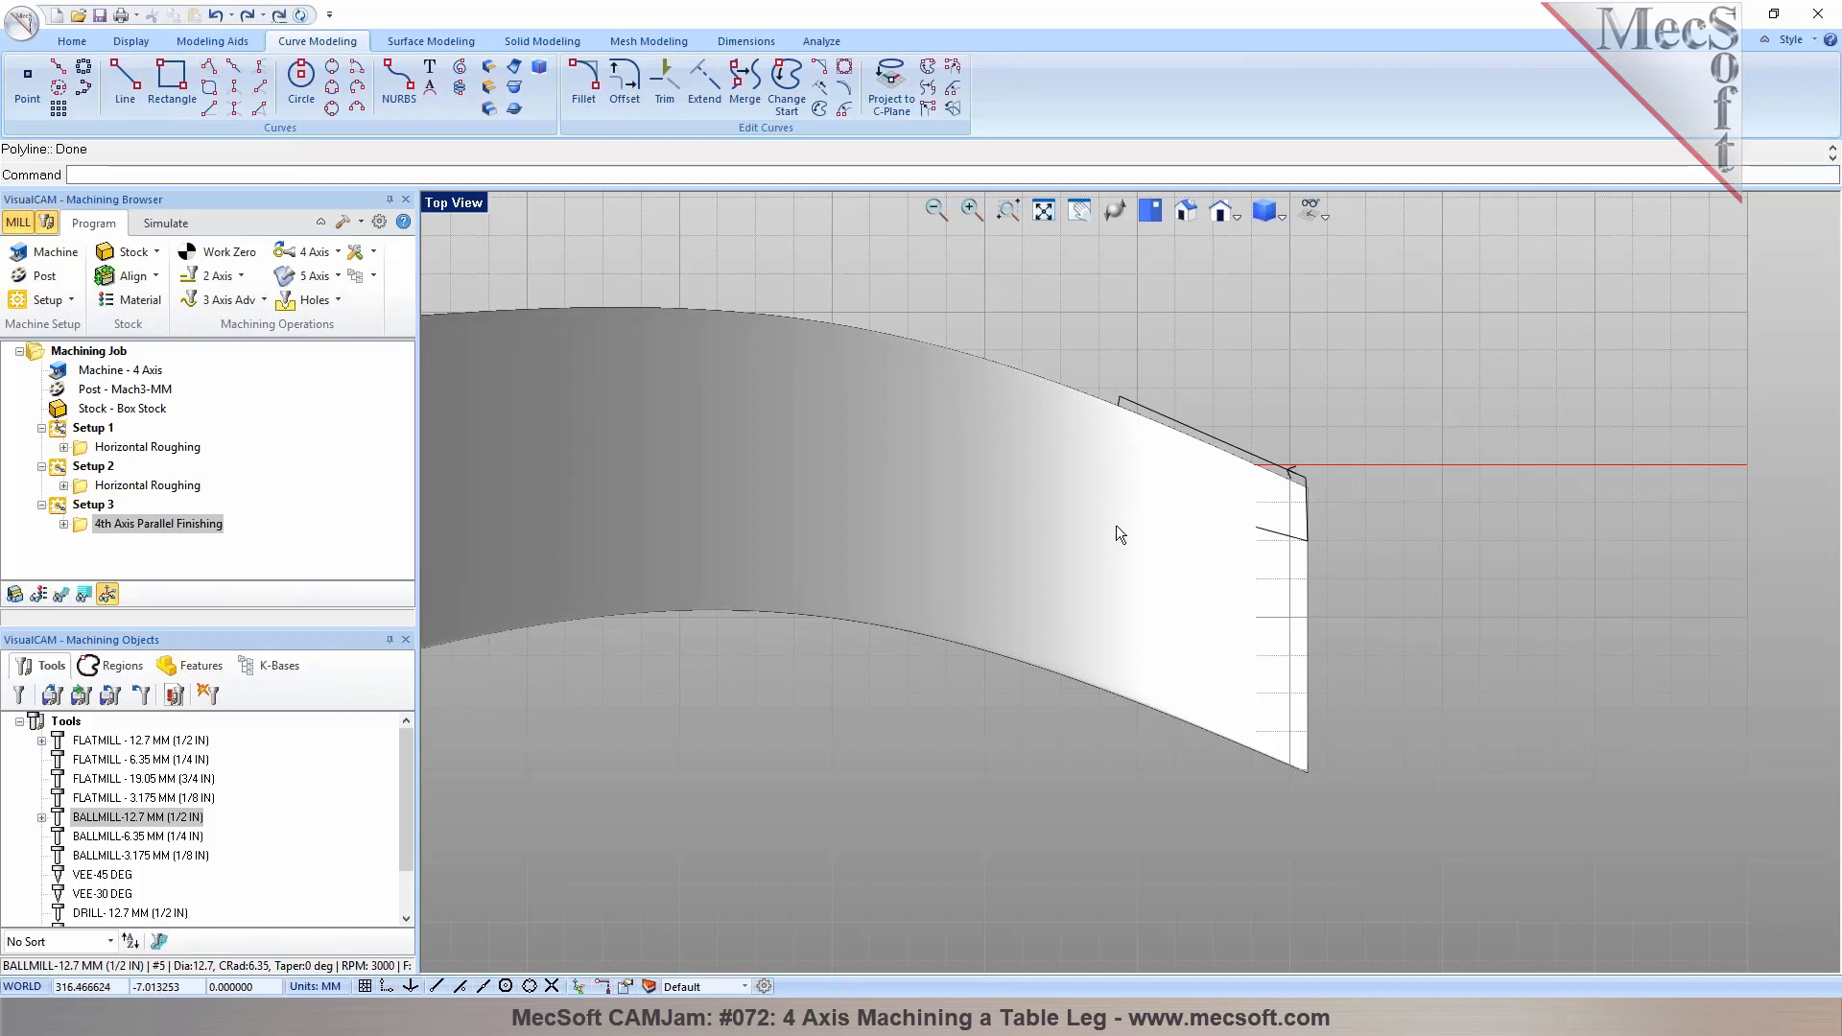
Create a 3 Axis Parallel Finishing operation using the new polyline as its containment region
{"action": "left_click", "coordinate": [264, 299]}
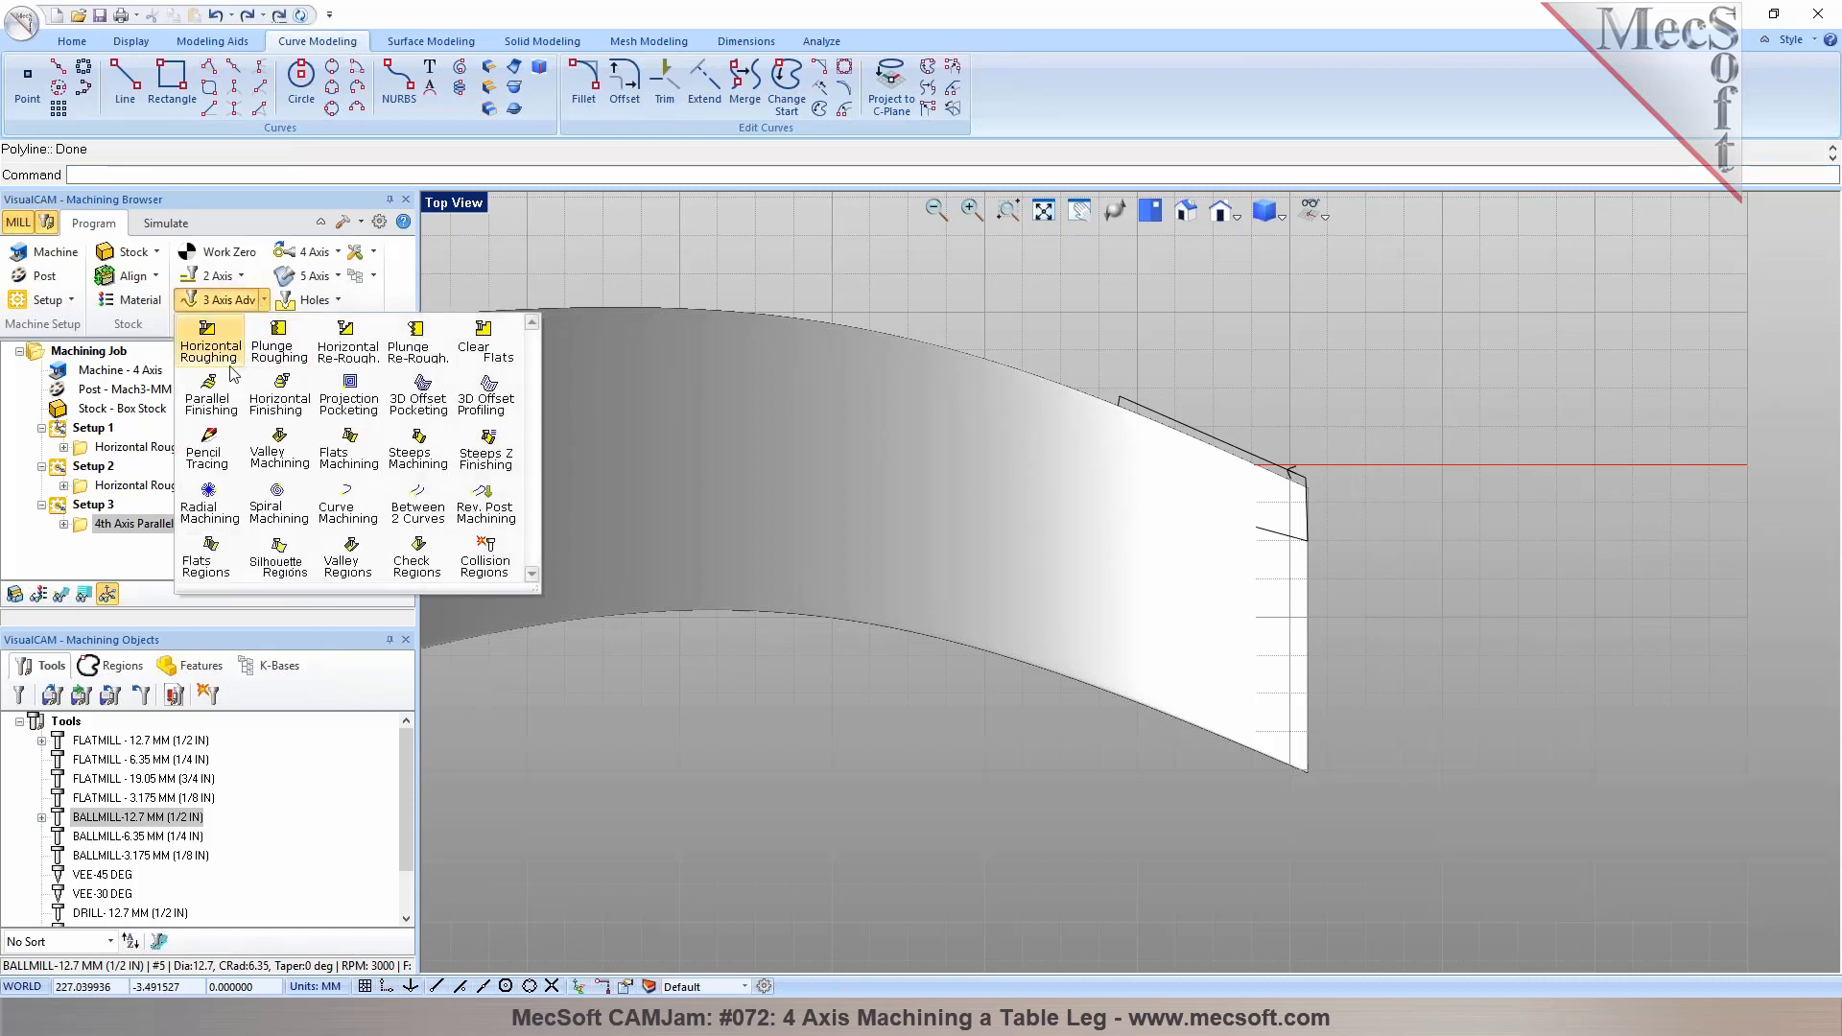
{"action": "left_click", "coordinate": [216, 398]}
{"action": "left_click", "coordinate": [144, 647]}
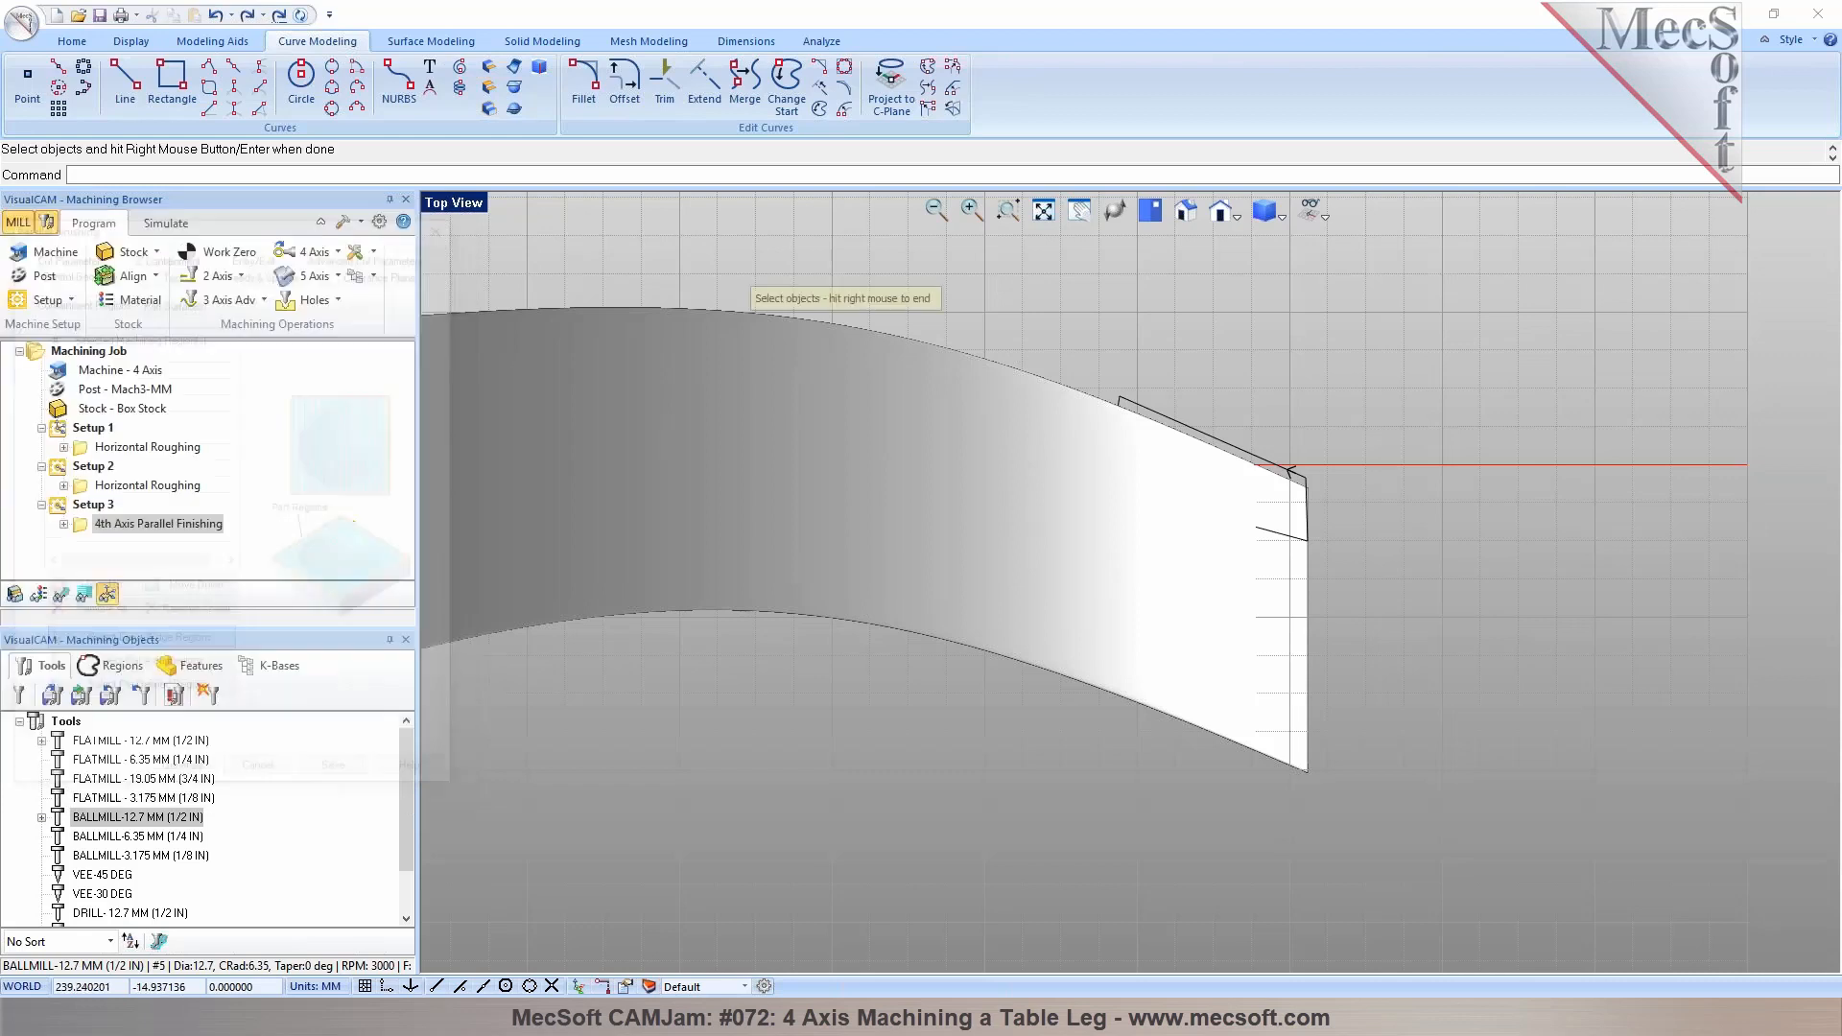
{"action": "left_click", "coordinate": [1171, 415]}
{"action": "right_click", "coordinate": [1172, 415]}
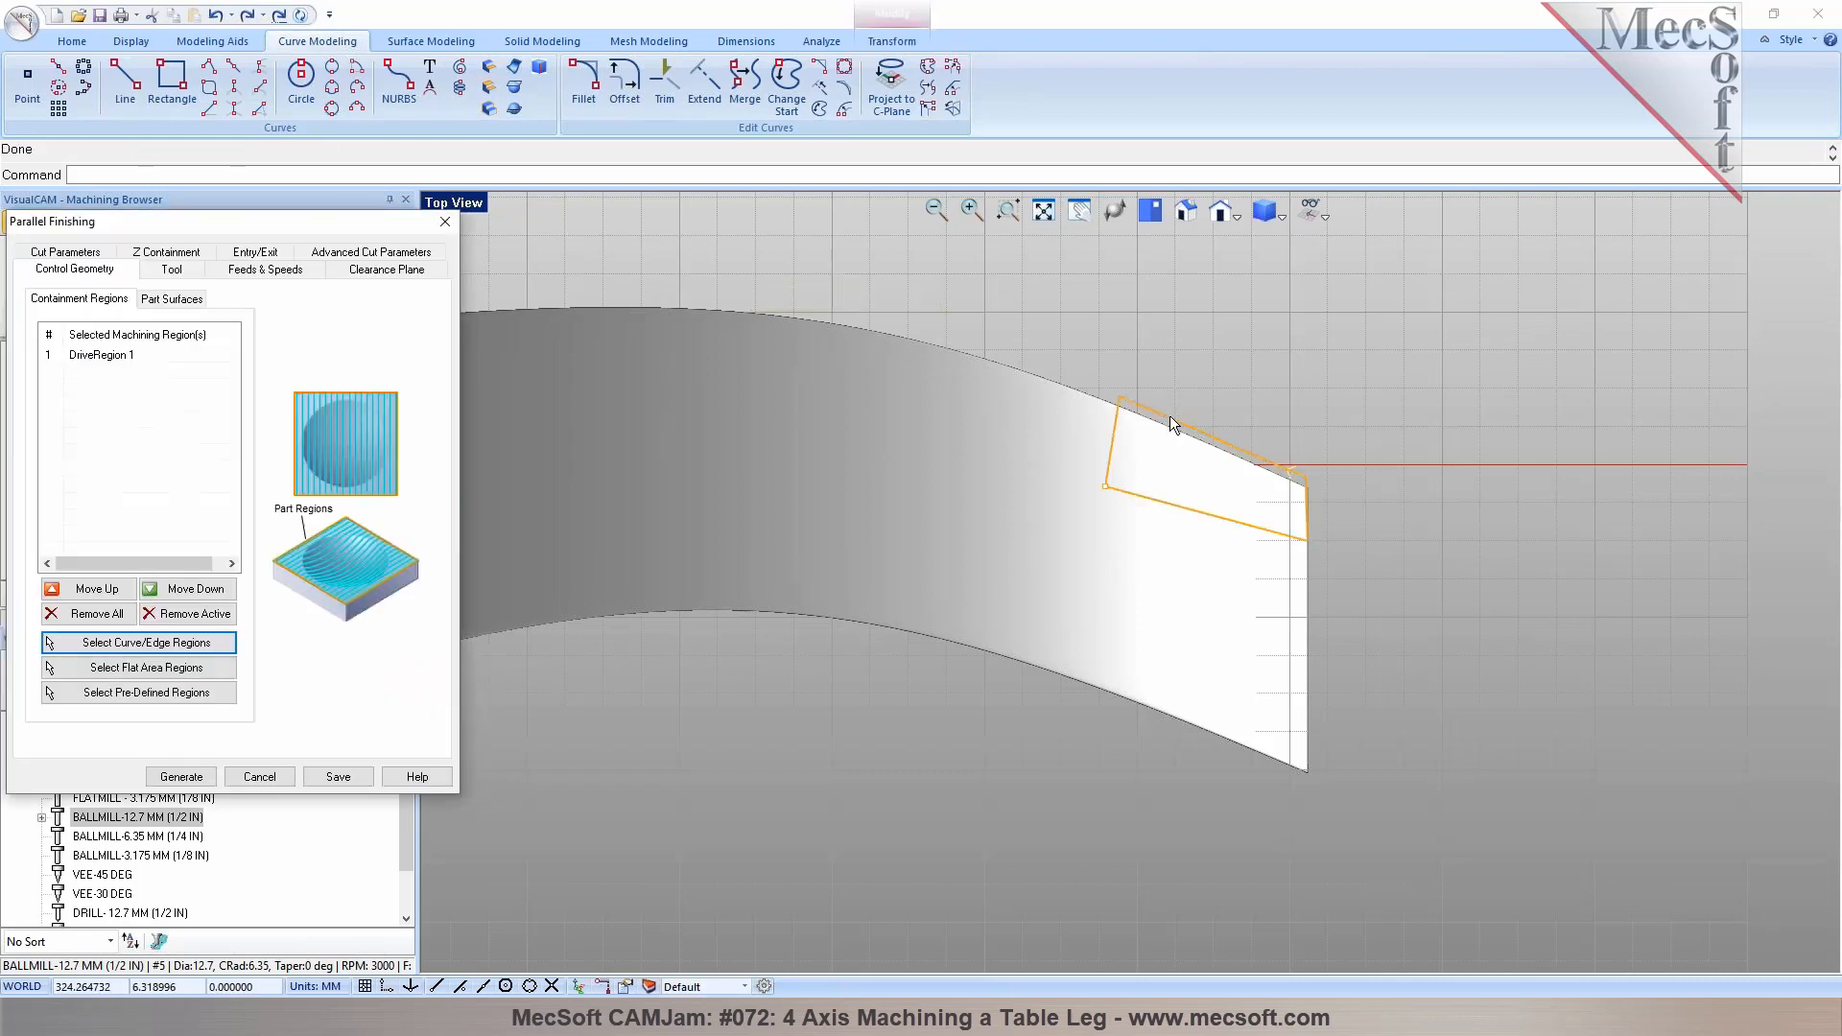
Set the angle of cuts to 45 and generate the Parallel Finishing toolpath
{"action": "left_click", "coordinate": [195, 271]}
{"action": "left_click", "coordinate": [85, 255]}
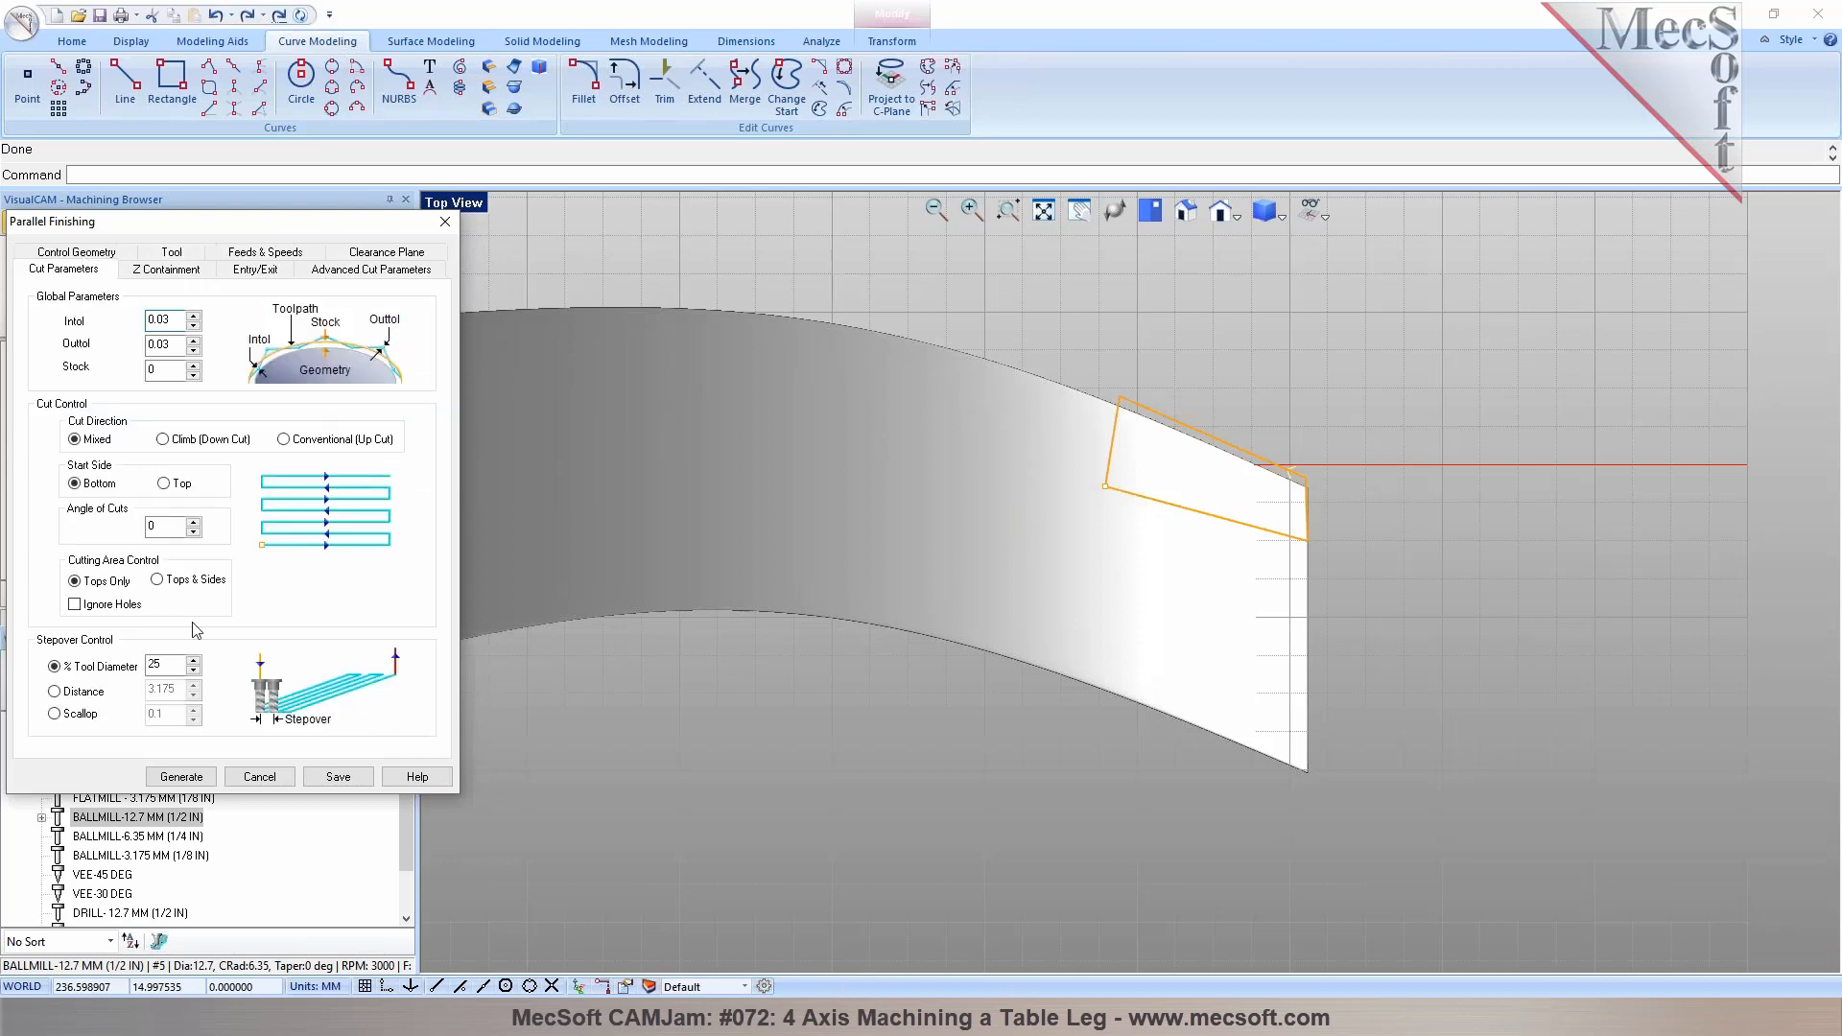
{"action": "double_click", "coordinate": [153, 525]}
{"action": "type", "text": "45"}
{"action": "left_click", "coordinate": [184, 777]}
Simulate the new Parallel Finishing operation and inspect the machined end
{"action": "left_click", "coordinate": [61, 594]}
{"action": "middle_click_drag", "start_coordinate": [1103, 638], "coordinate": [854, 566]}
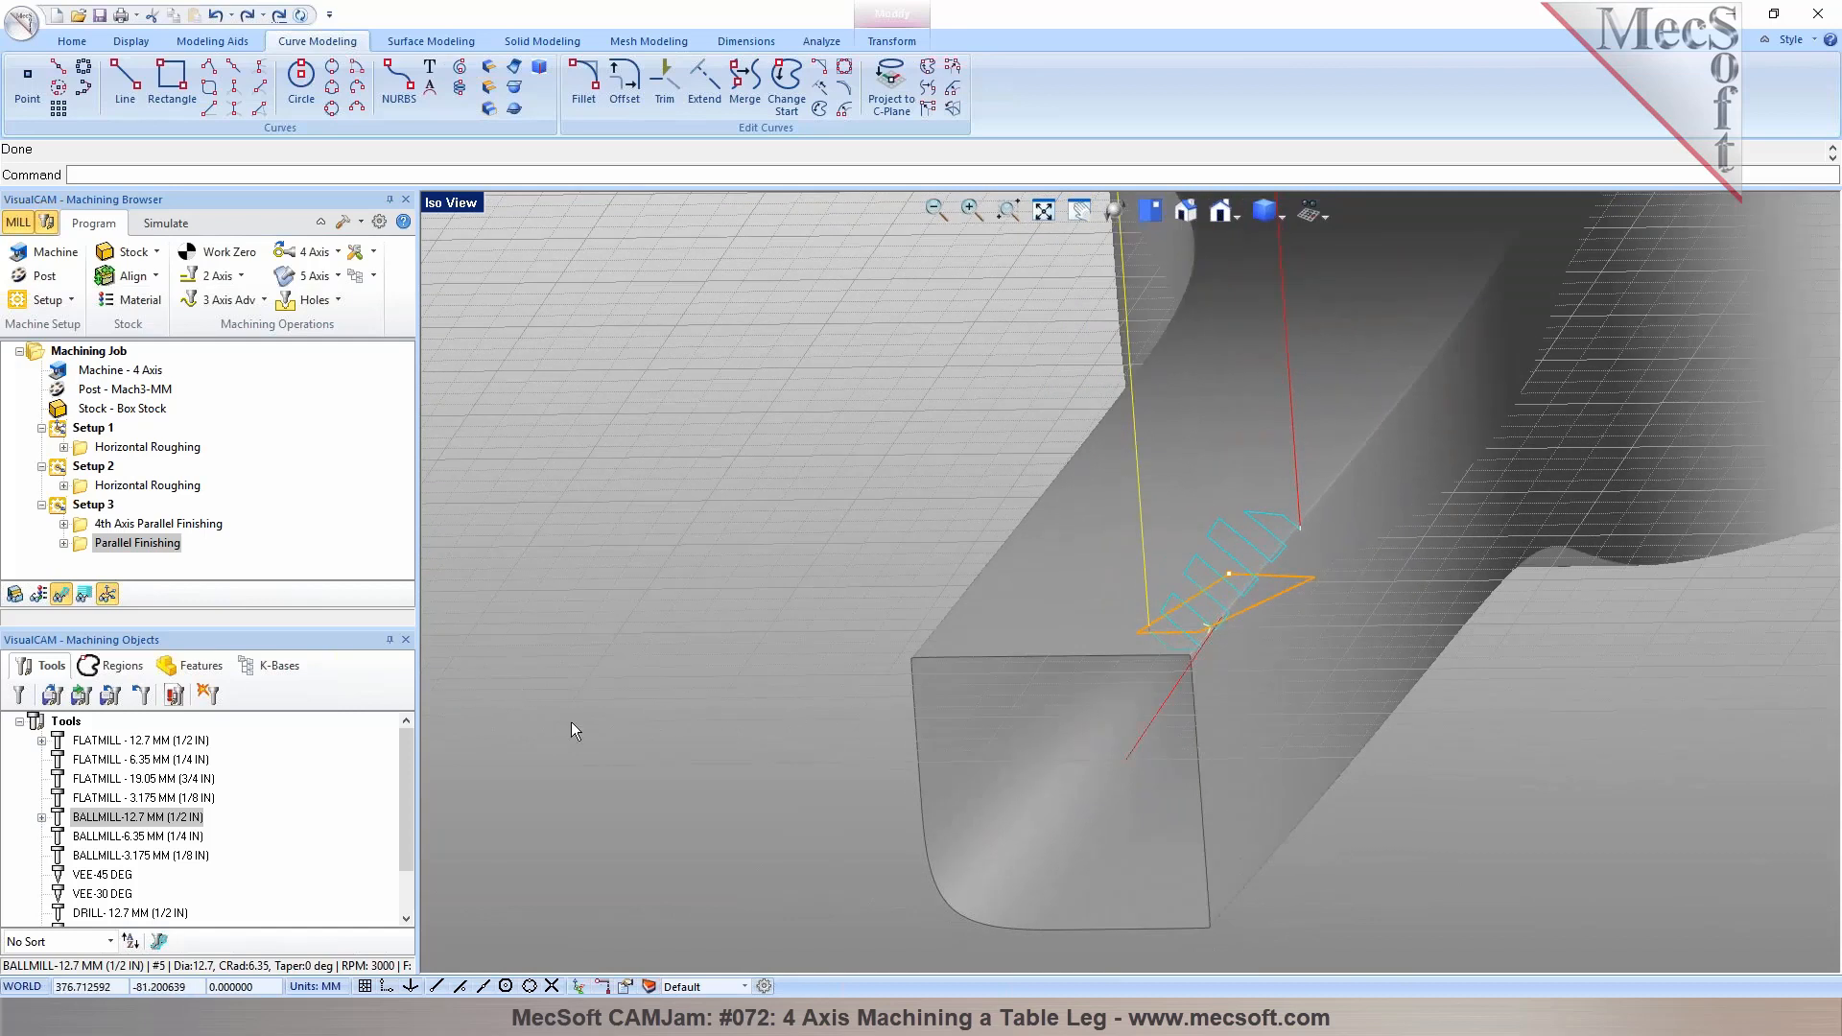
{"action": "left_click", "coordinate": [168, 224]}
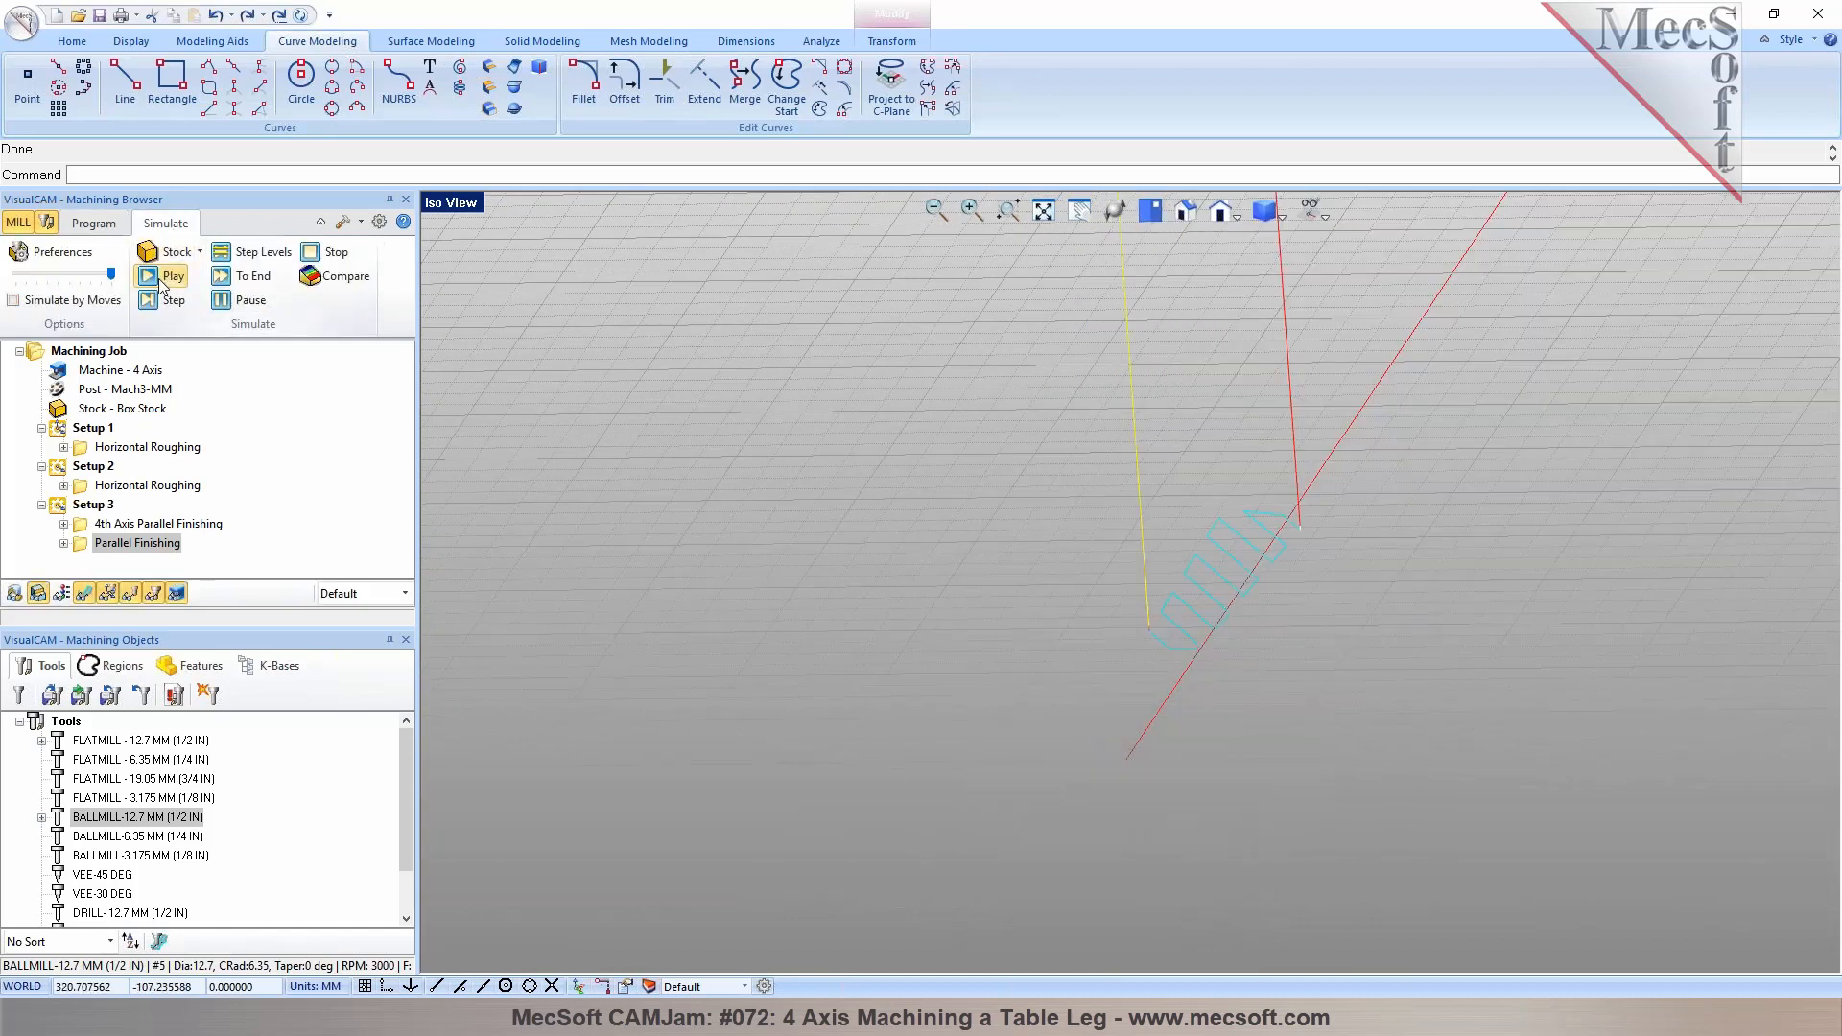
{"action": "left_click", "coordinate": [163, 276]}
{"action": "middle_click_drag", "start_coordinate": [1113, 612], "coordinate": [1233, 595]}
{"action": "scroll", "coordinate": [1215, 560], "scroll_direction": "down", "scroll_amount": 4}
{"action": "middle_click_drag", "start_coordinate": [1268, 489], "coordinate": [1367, 593]}
{"action": "scroll", "coordinate": [1372, 596], "scroll_direction": "down", "scroll_amount": 3}
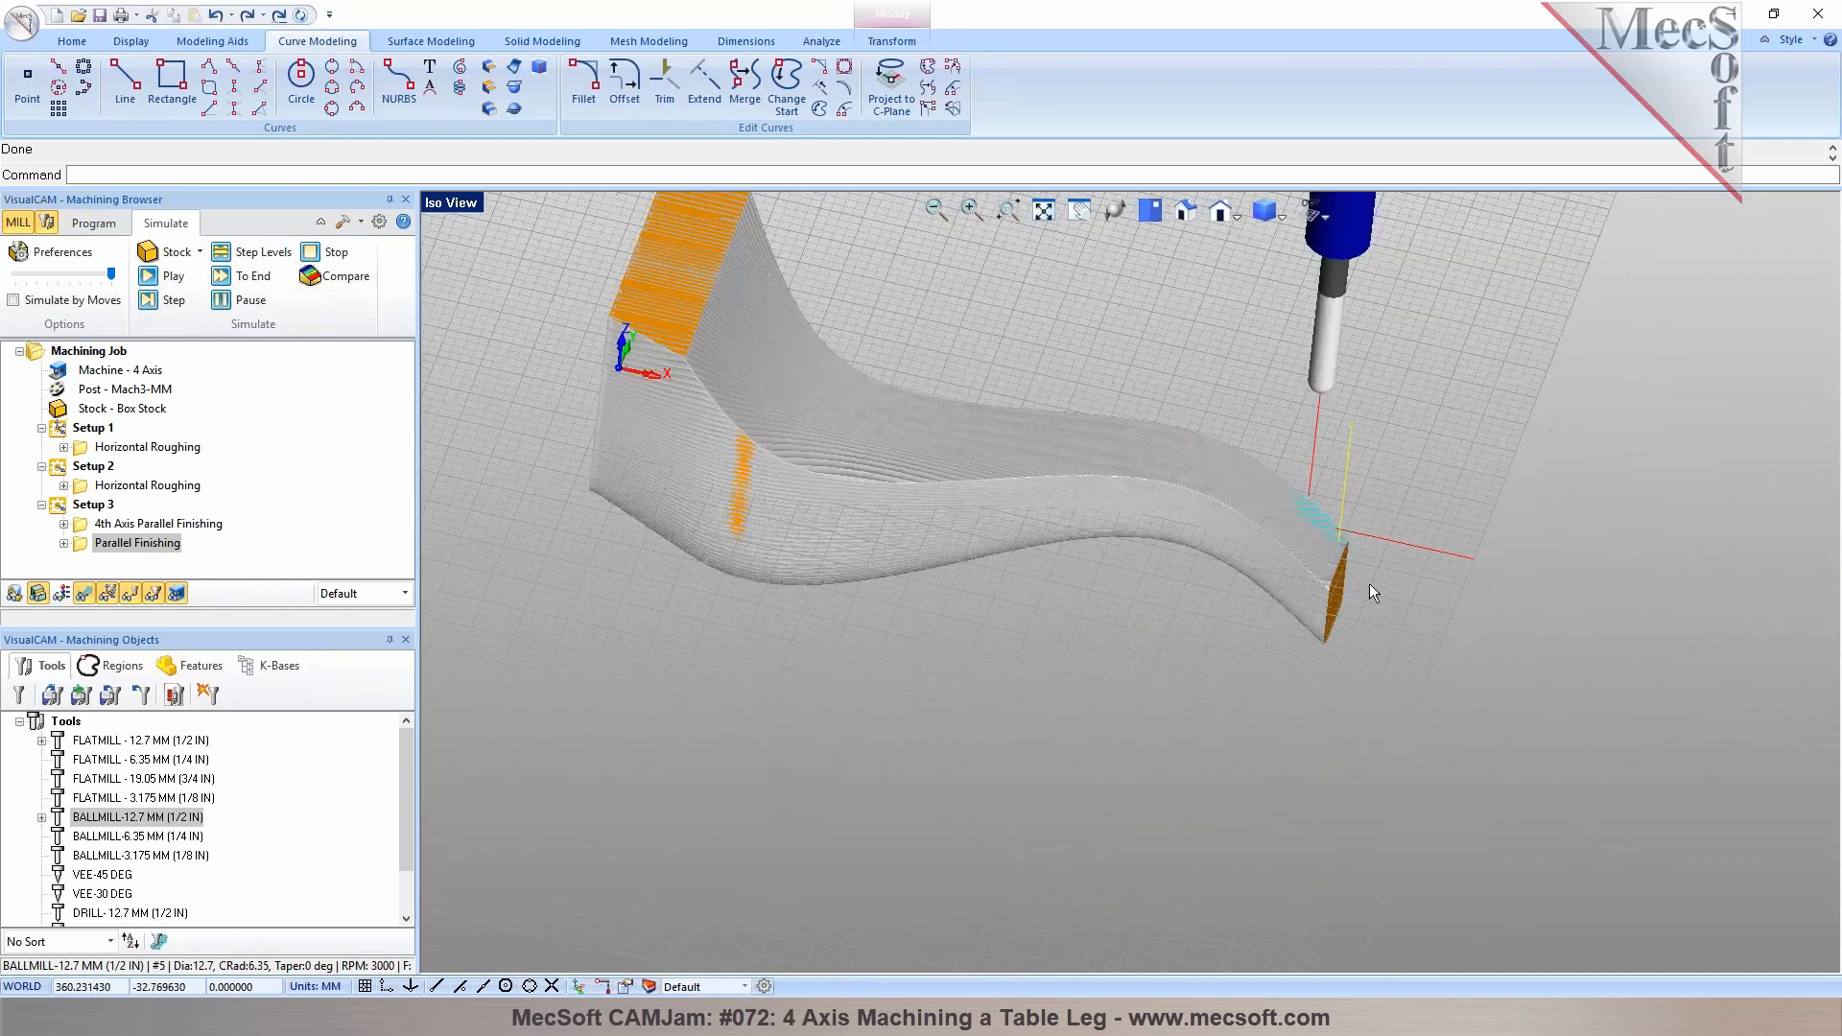
Post the 4th Axis Parallel Finishing operation and scroll through the generated G-code in the editor before closing it
{"action": "left_click", "coordinate": [100, 224]}
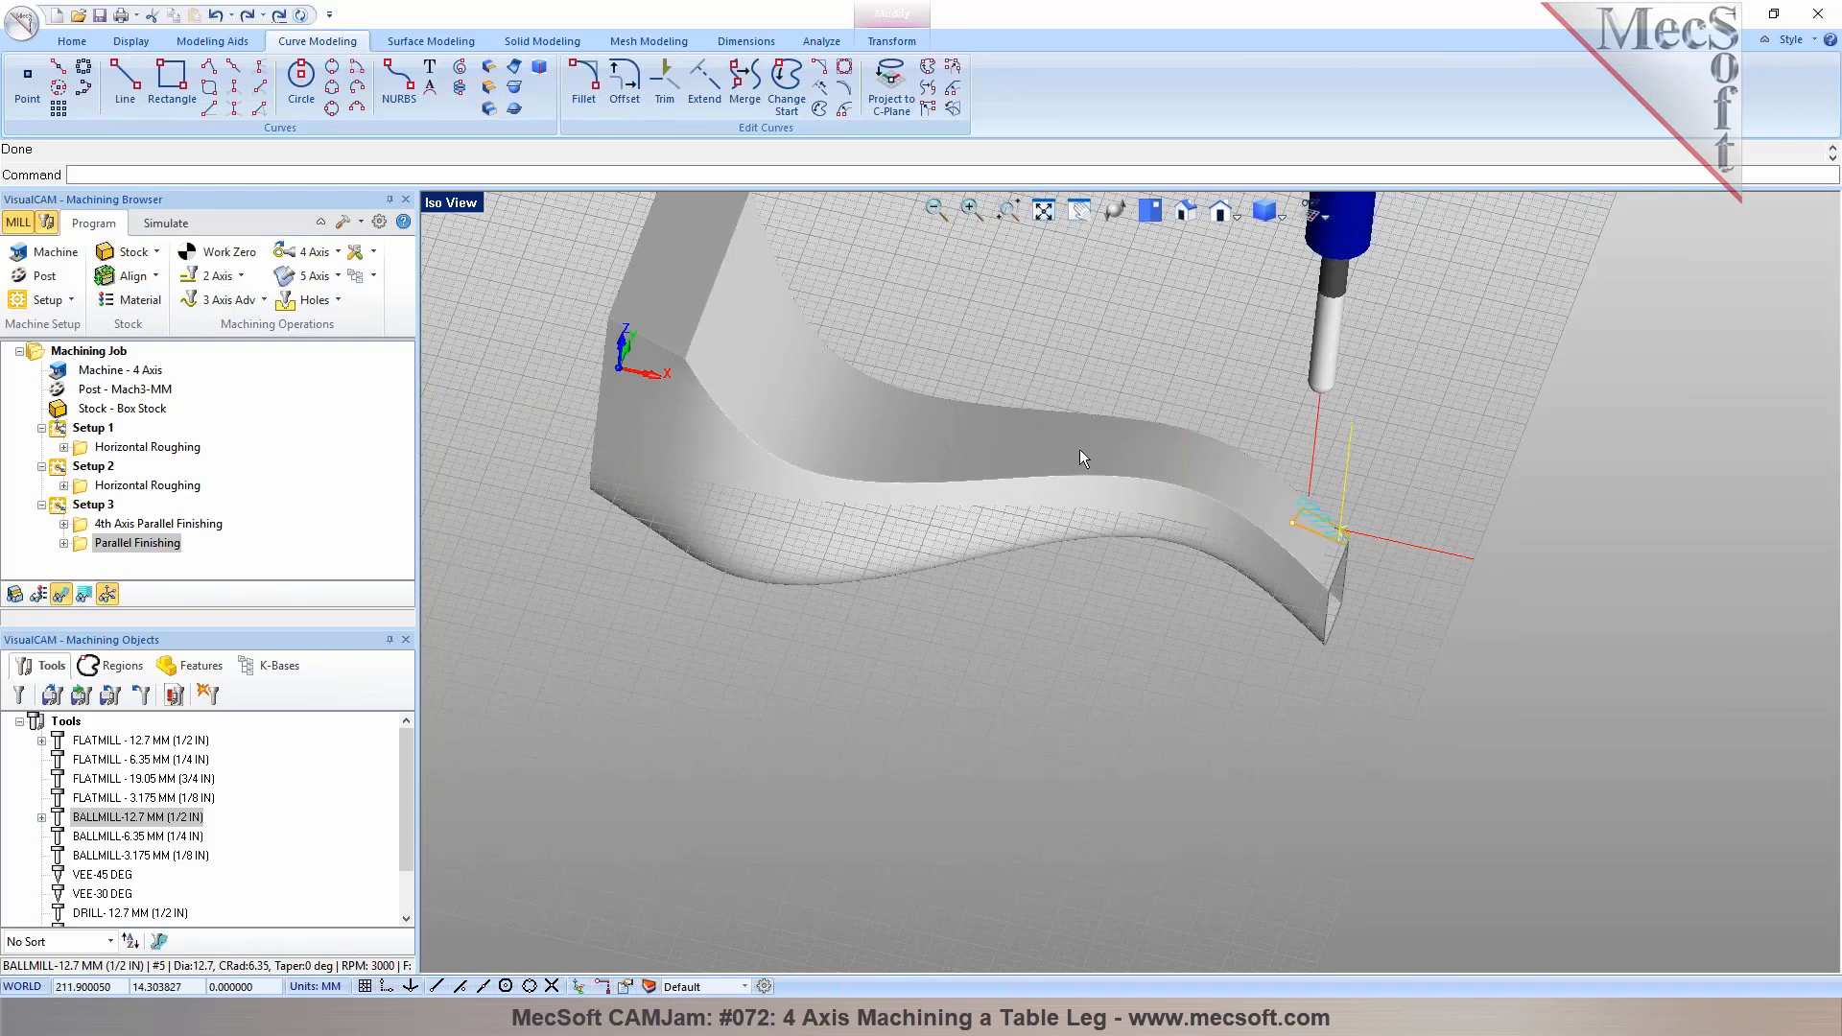
{"action": "left_click", "coordinate": [104, 528]}
{"action": "right_click", "coordinate": [104, 532]}
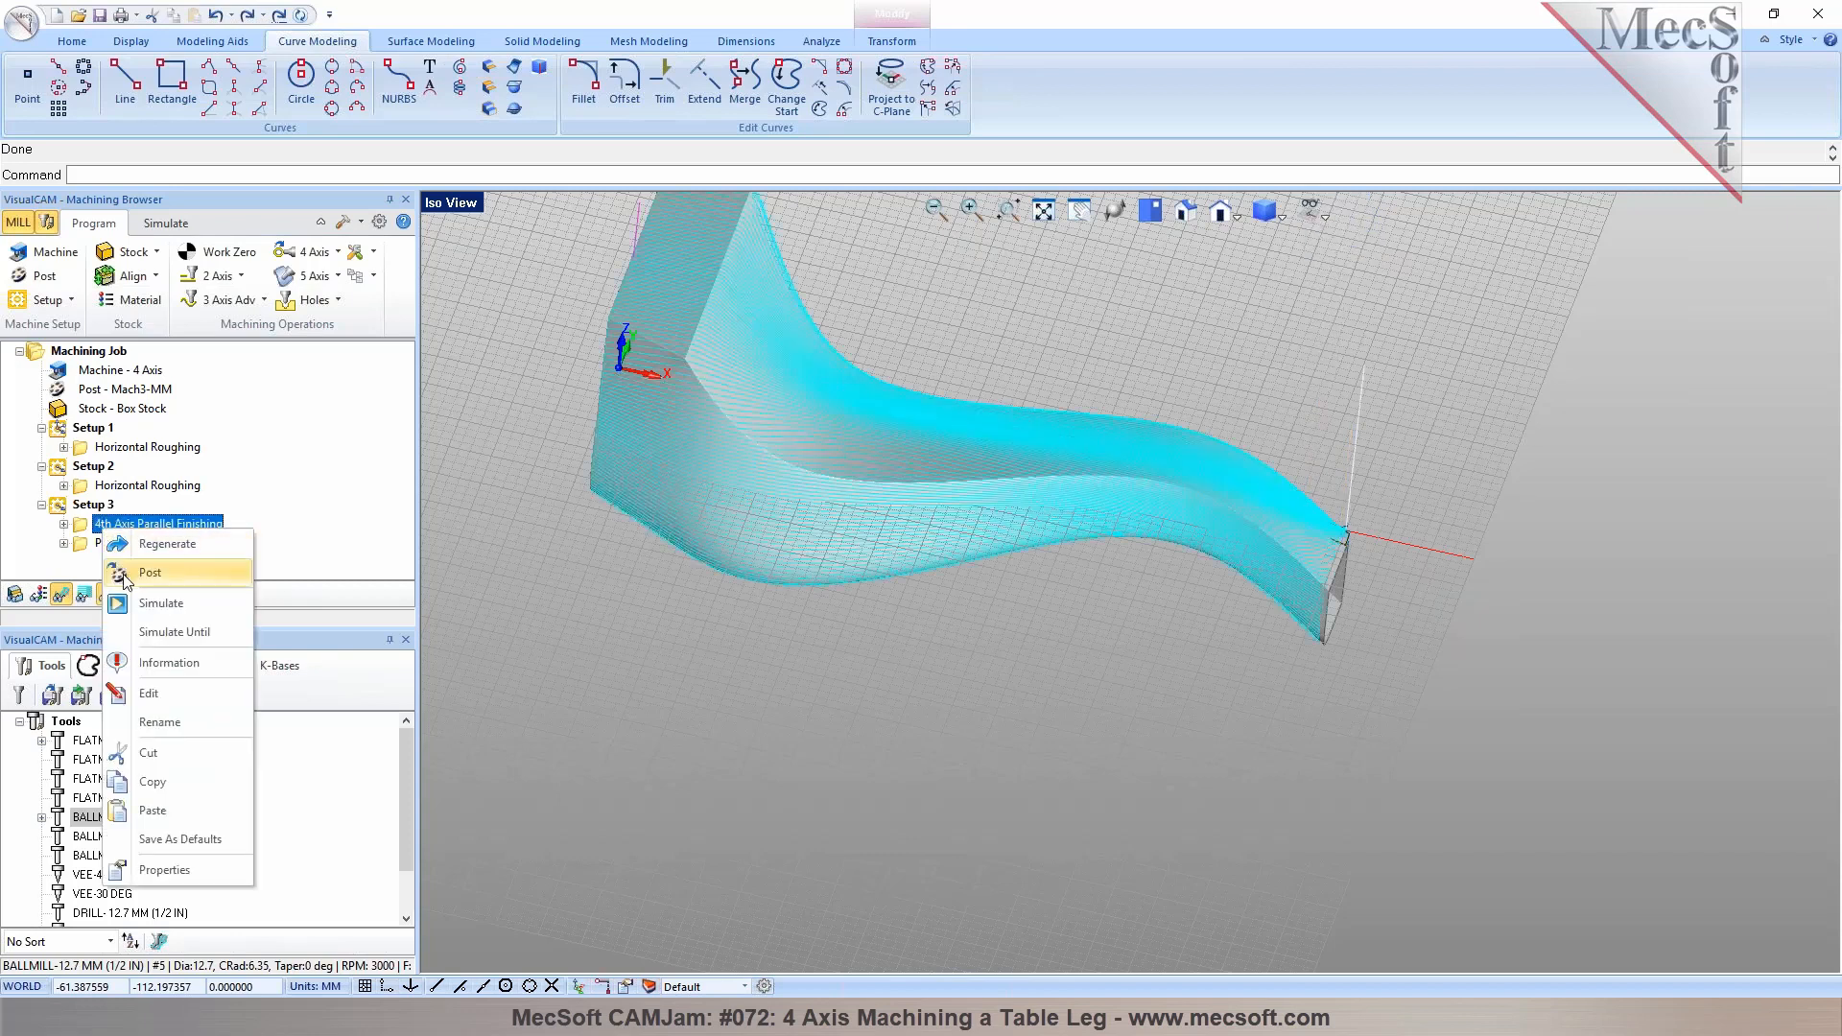
{"action": "left_click", "coordinate": [130, 568]}
{"action": "left_click", "coordinate": [1144, 623]}
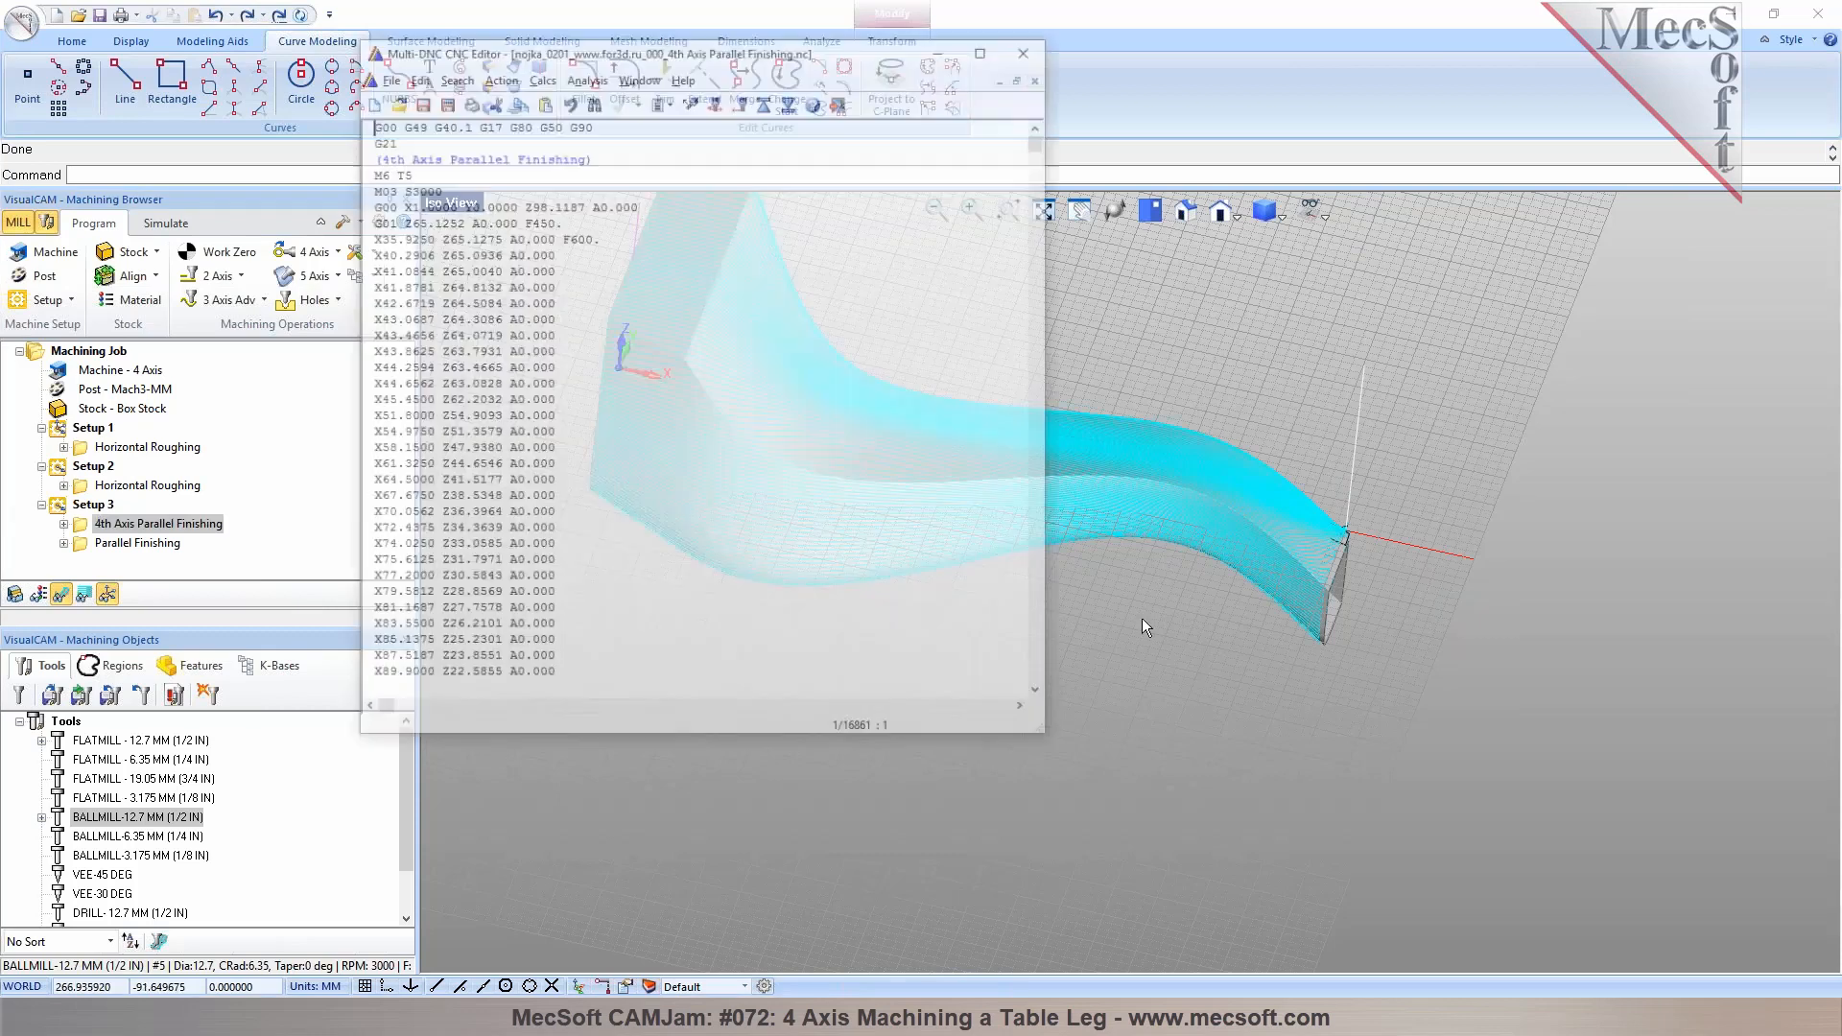
{"action": "left_click_drag", "start_coordinate": [506, 240], "coordinate": [546, 247]}
{"action": "left_click_drag", "start_coordinate": [1044, 136], "coordinate": [1009, 714]}
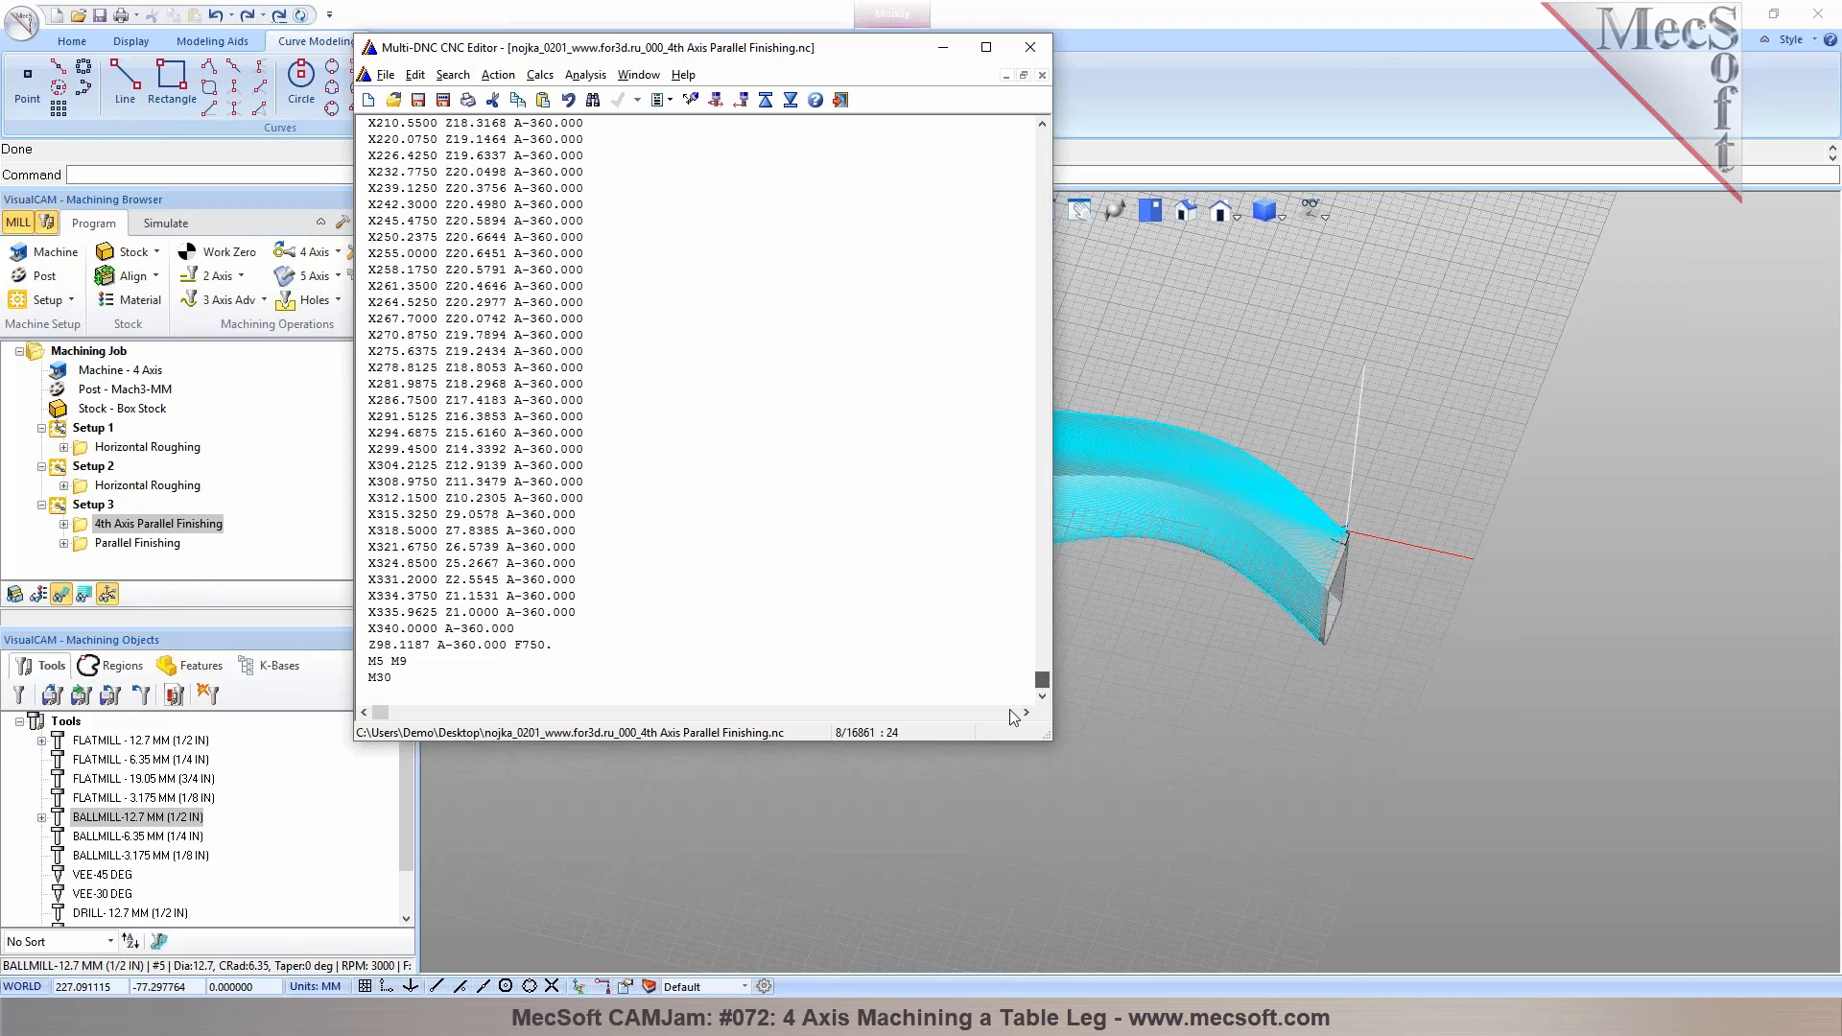
{"action": "left_click_drag", "start_coordinate": [1014, 717], "coordinate": [1050, 94]}
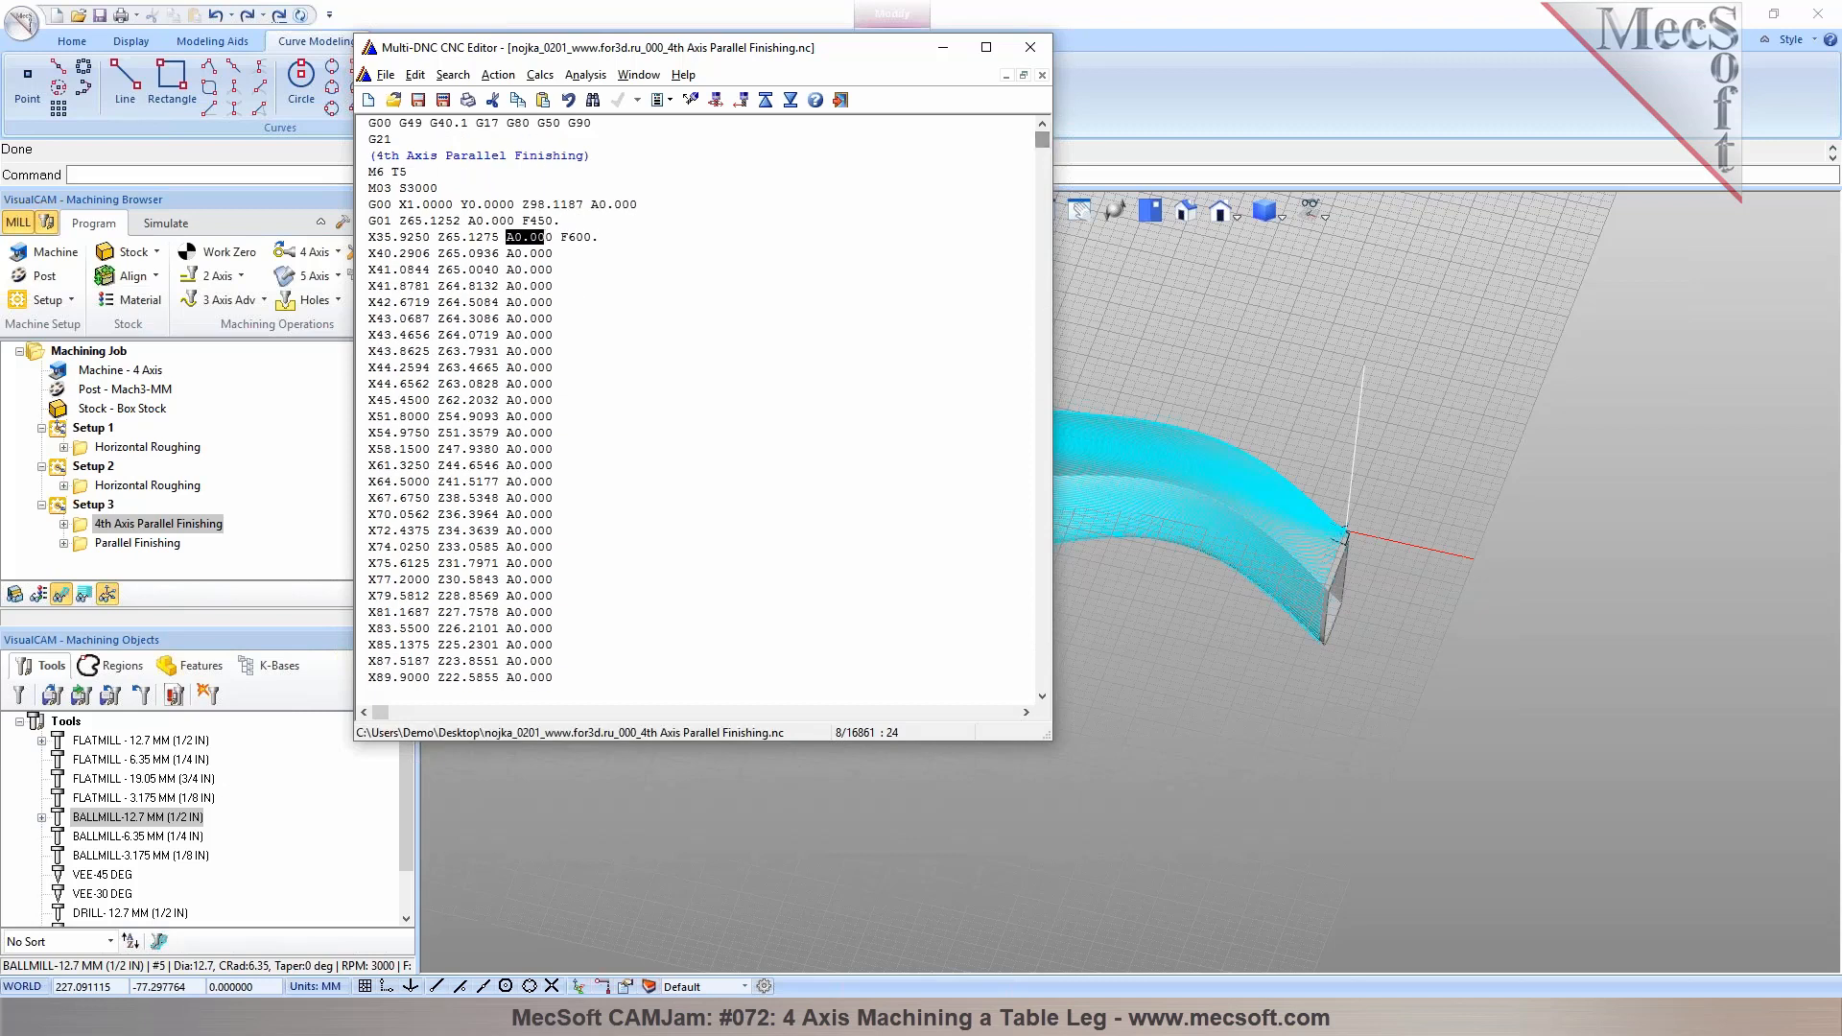
{"action": "left_click", "coordinate": [589, 262]}
{"action": "left_click", "coordinate": [1031, 47]}
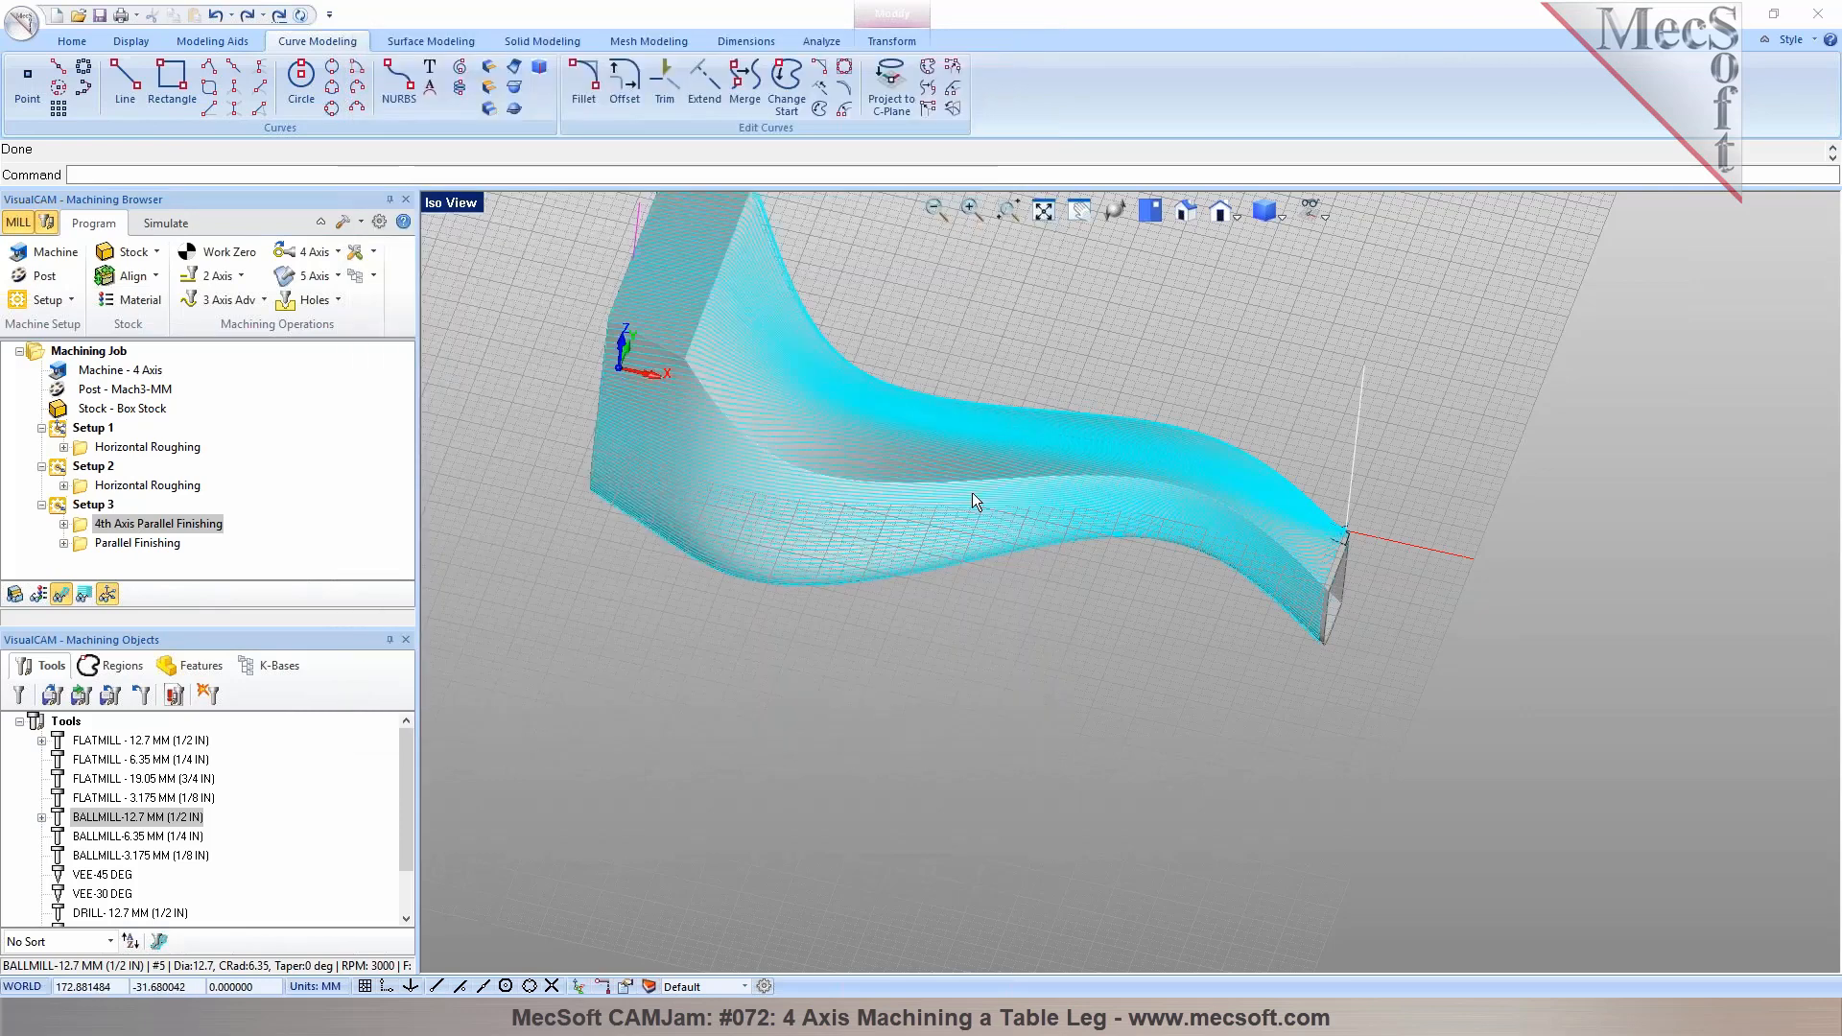
Save the project file
{"action": "right_click_drag", "start_coordinate": [971, 494], "coordinate": [944, 643]}
{"action": "left_click", "coordinate": [72, 41]}
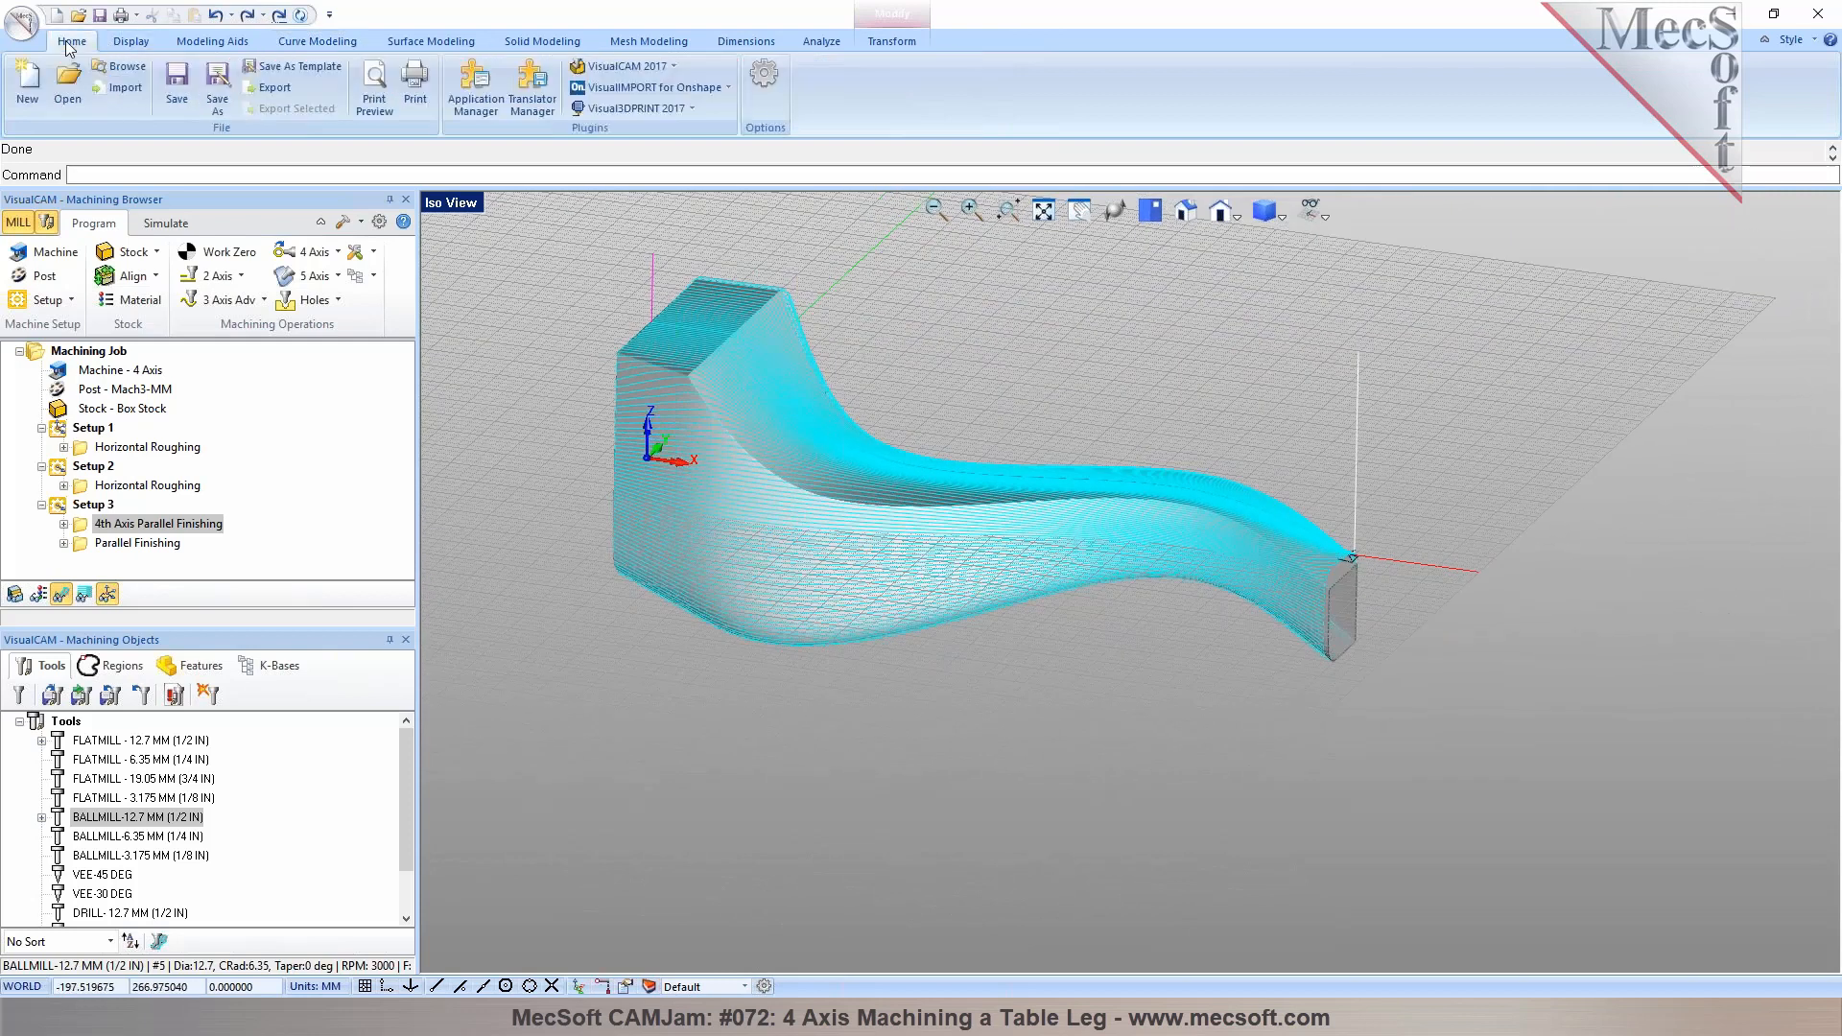
{"action": "left_click", "coordinate": [174, 86]}
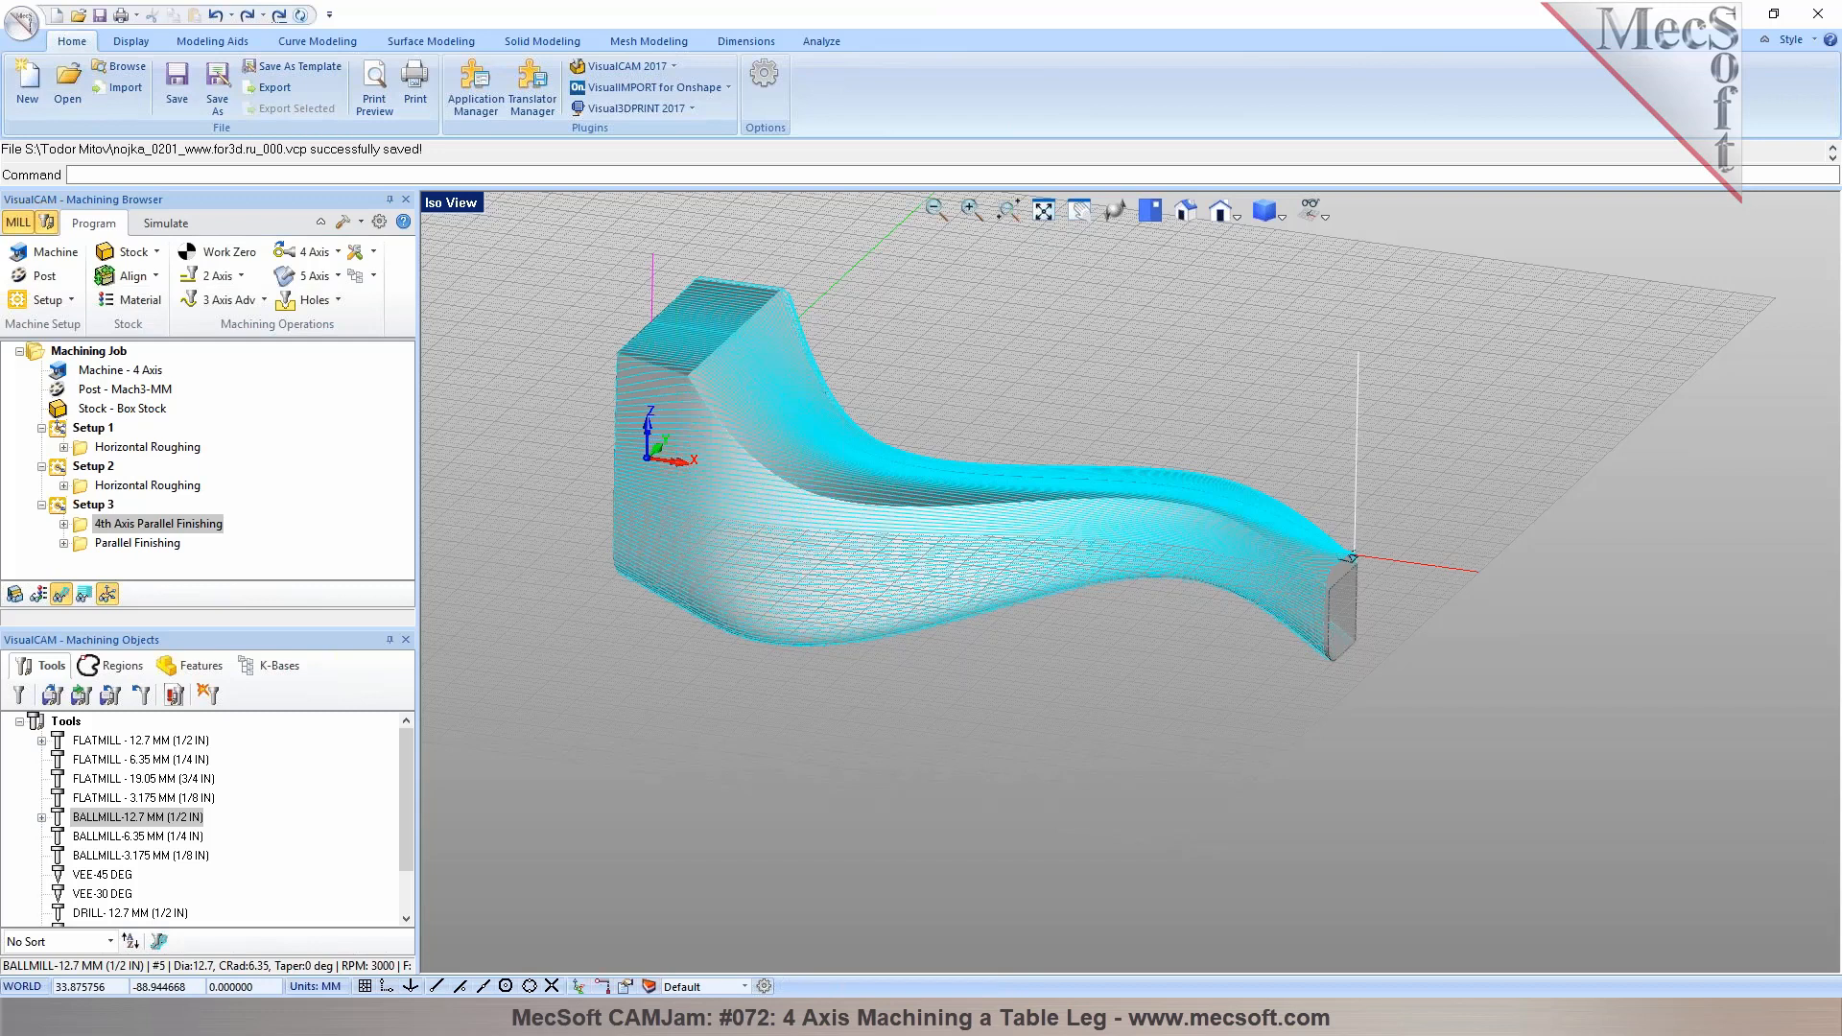
Start creating a 4th Axis Drive Surface machining operation
{"action": "left_click", "coordinate": [330, 256]}
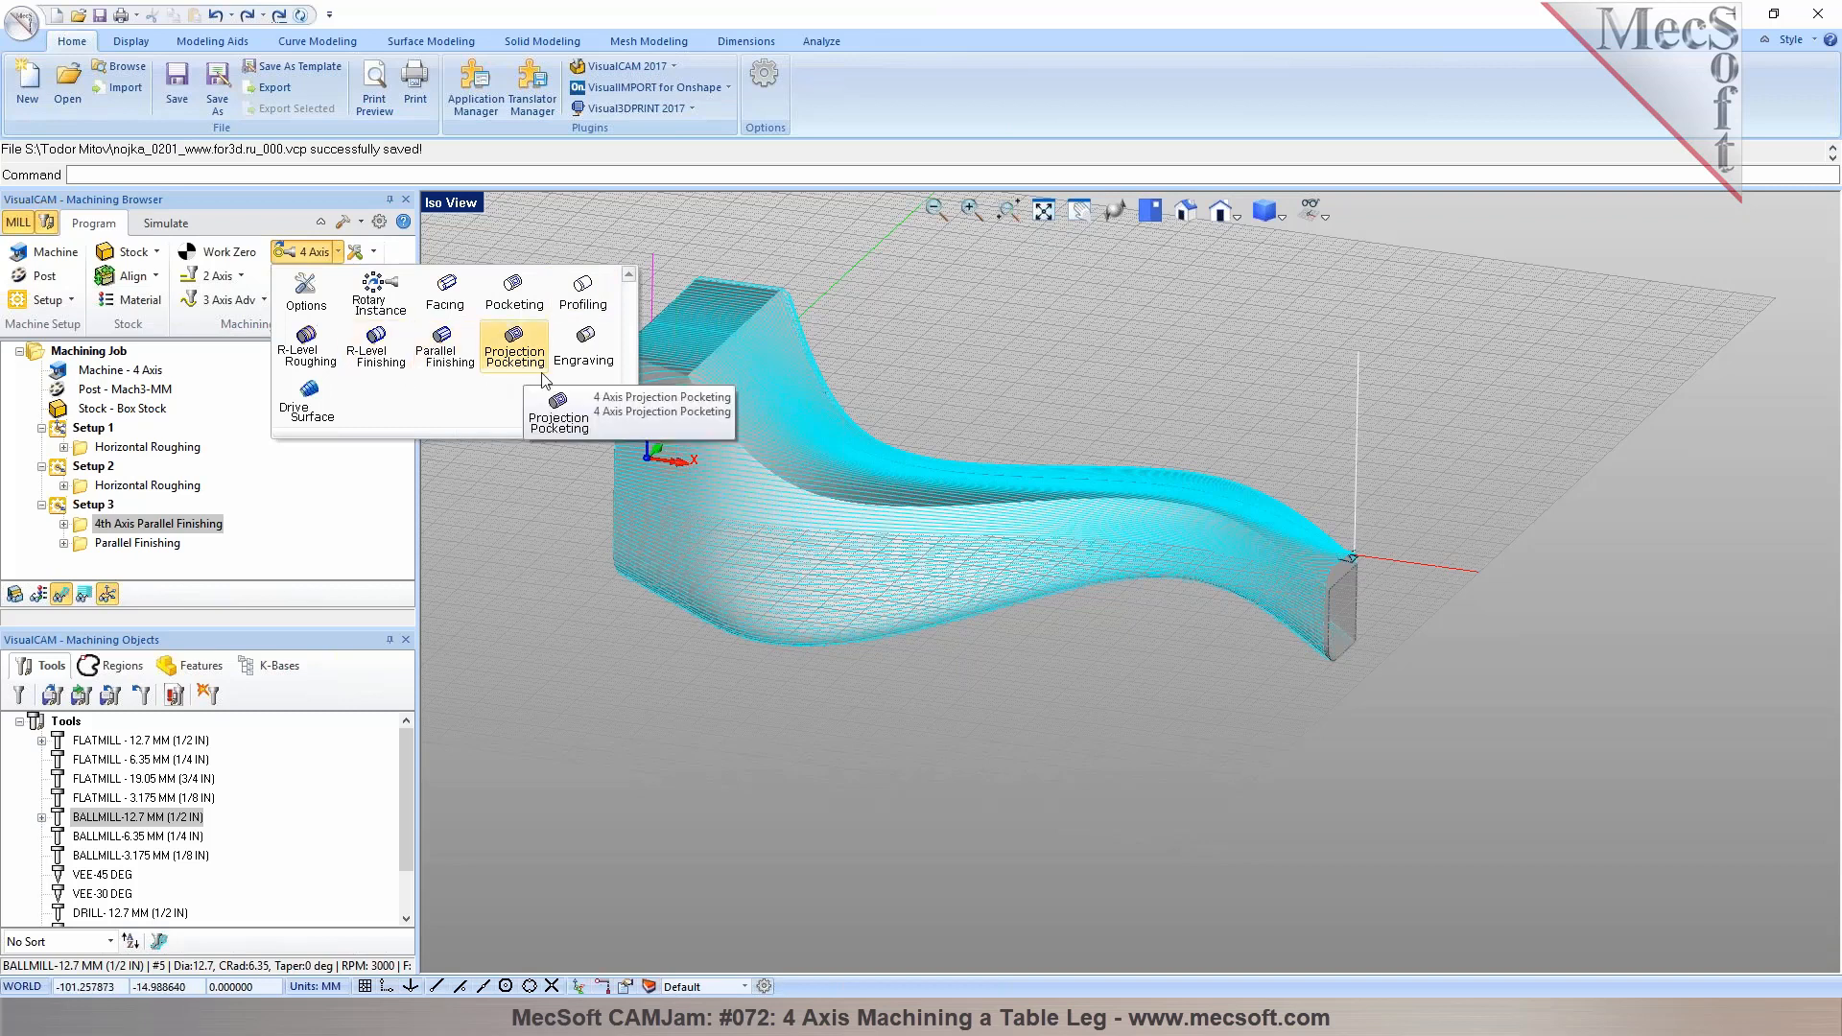
{"action": "left_click", "coordinate": [327, 414]}
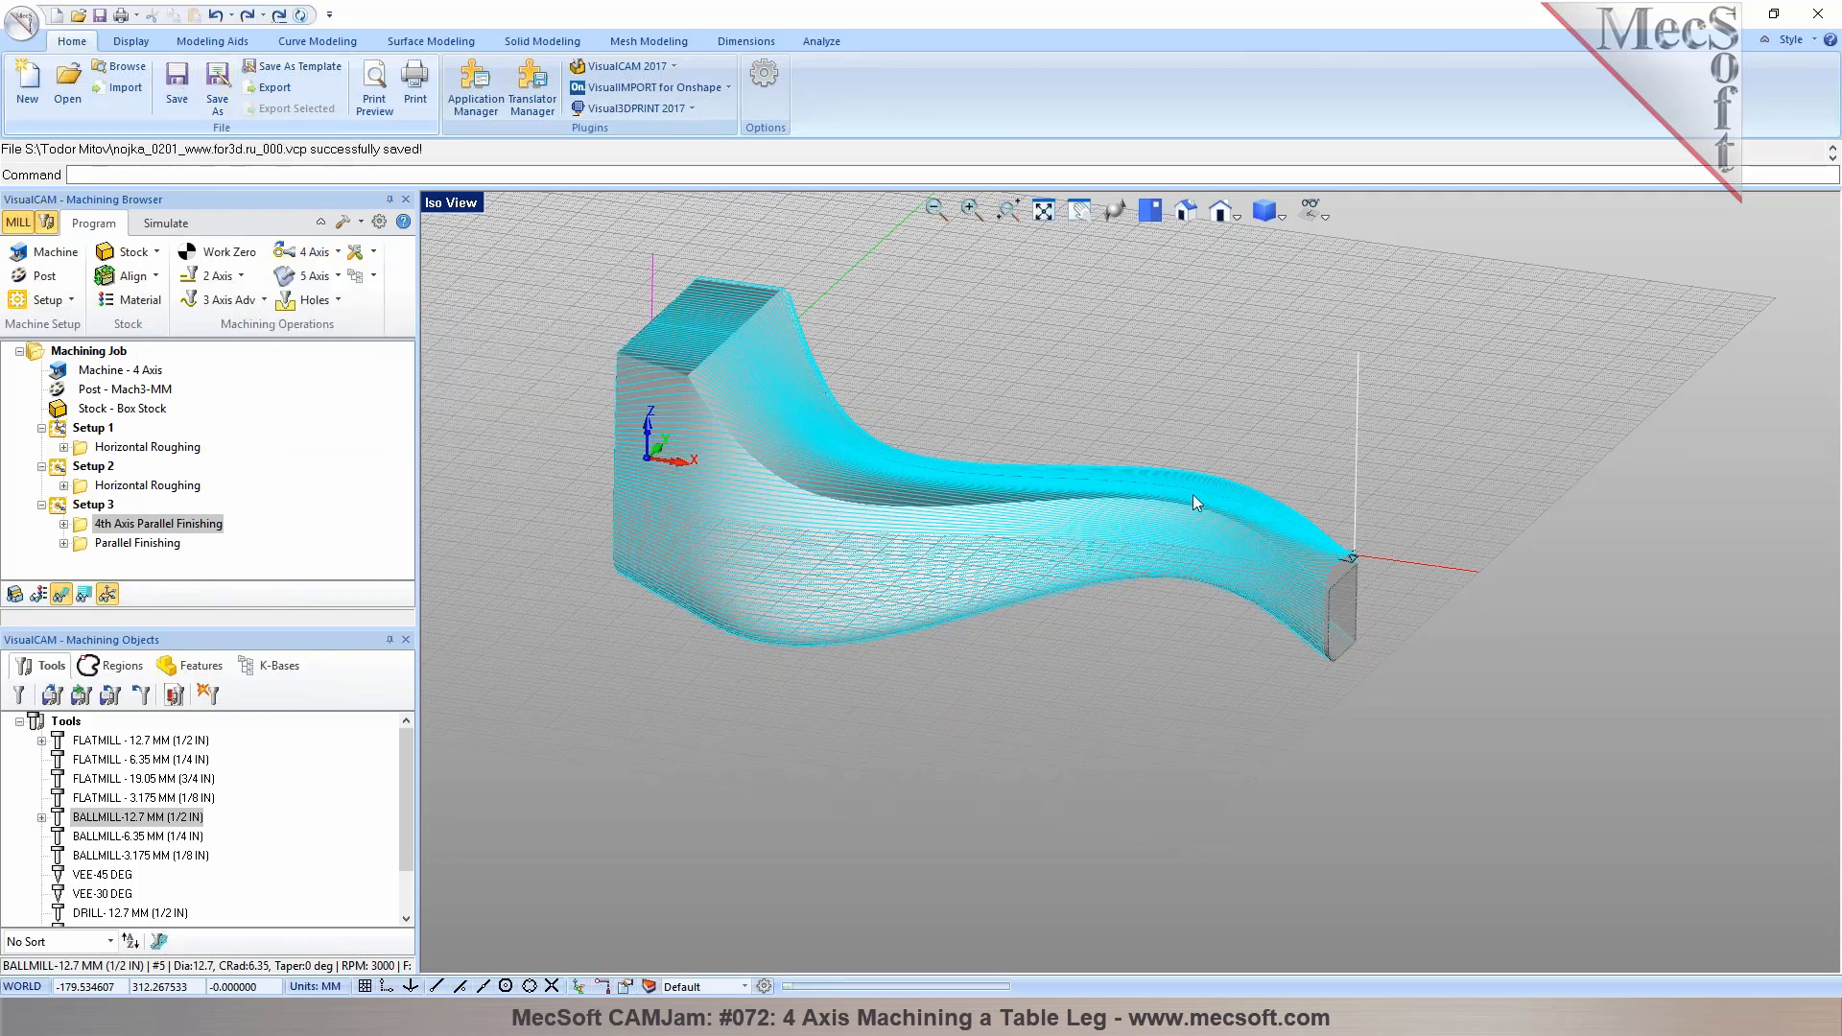
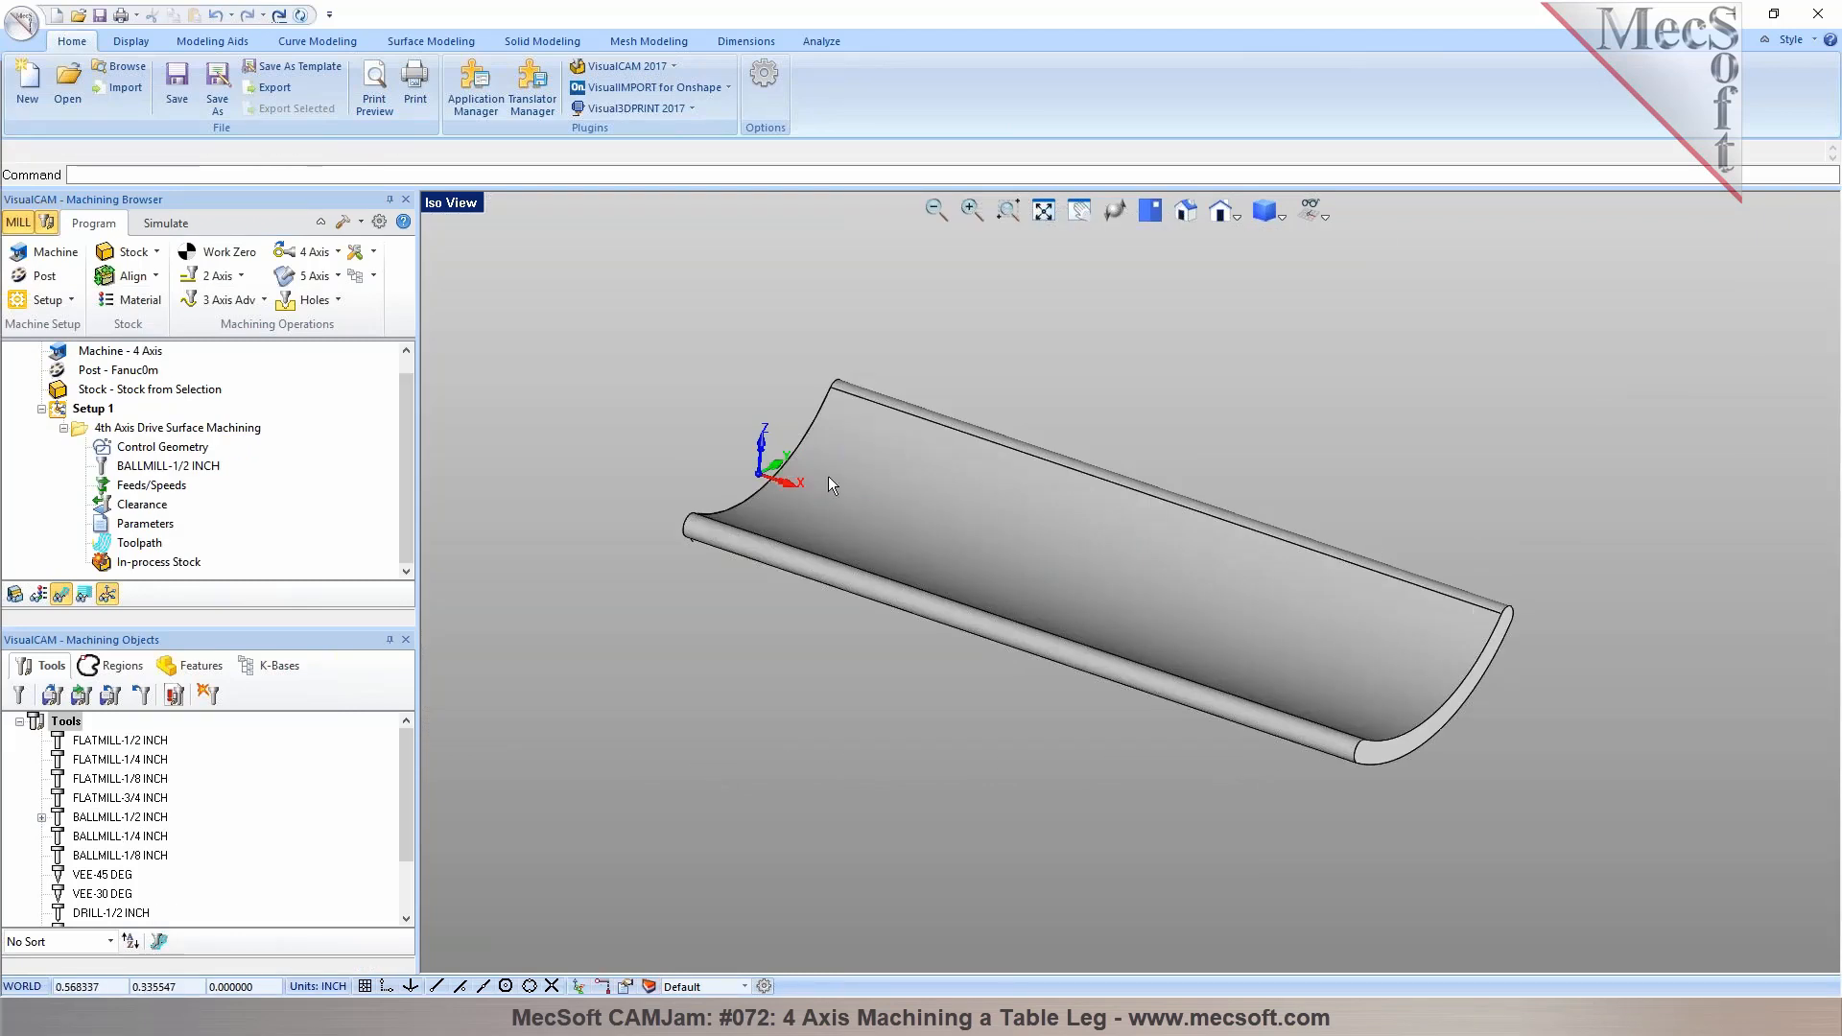
Inspect the leg part in the four viewports, checking the curve along its rotary axis, and return to the single iso view
{"action": "right_click_drag", "start_coordinate": [940, 497], "coordinate": [888, 522]}
{"action": "mouse_move", "coordinate": [894, 526]}
{"action": "left_mouse_down"}
{"action": "mouse_move", "coordinate": [978, 502]}
{"action": "mouse_move", "coordinate": [1241, 509]}
{"action": "mouse_move", "coordinate": [900, 518]}
{"action": "mouse_move", "coordinate": [949, 387]}
{"action": "mouse_move", "coordinate": [925, 480]}
{"action": "mouse_move", "coordinate": [893, 501]}
{"action": "left_mouse_up"}
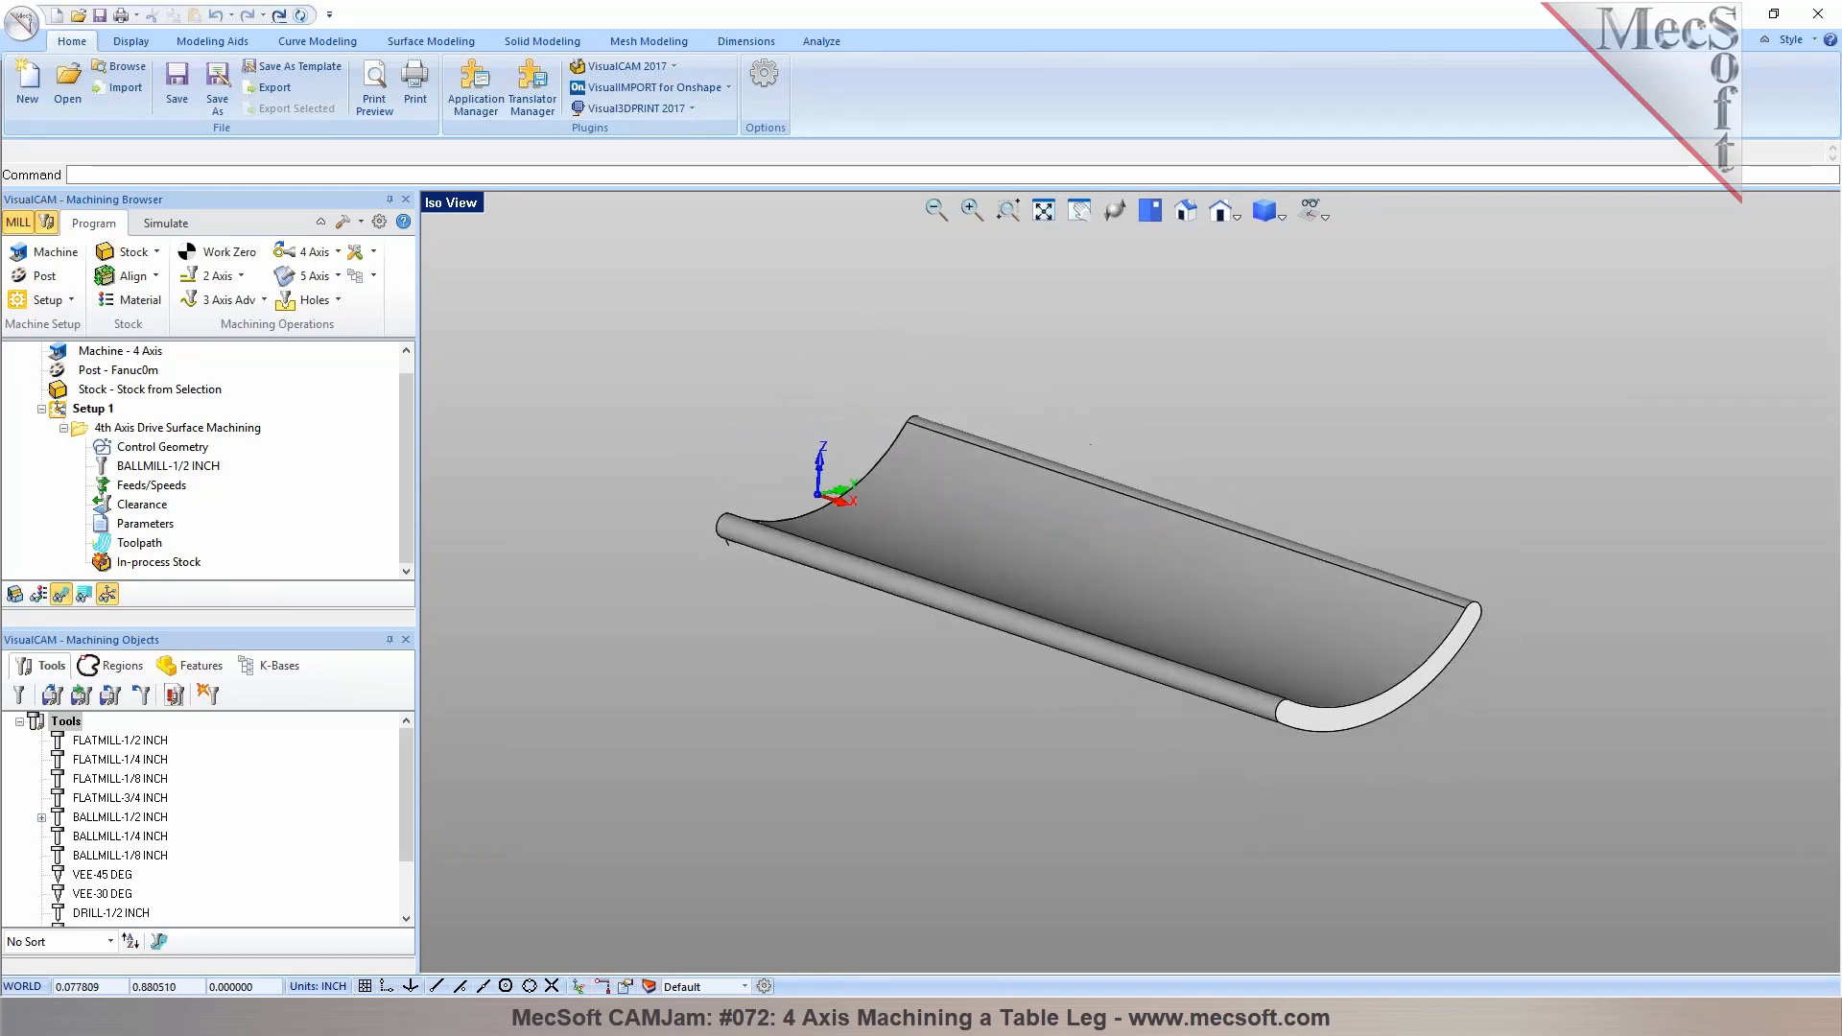
{"action": "left_click", "coordinate": [451, 202]}
{"action": "left_click", "coordinate": [522, 439]}
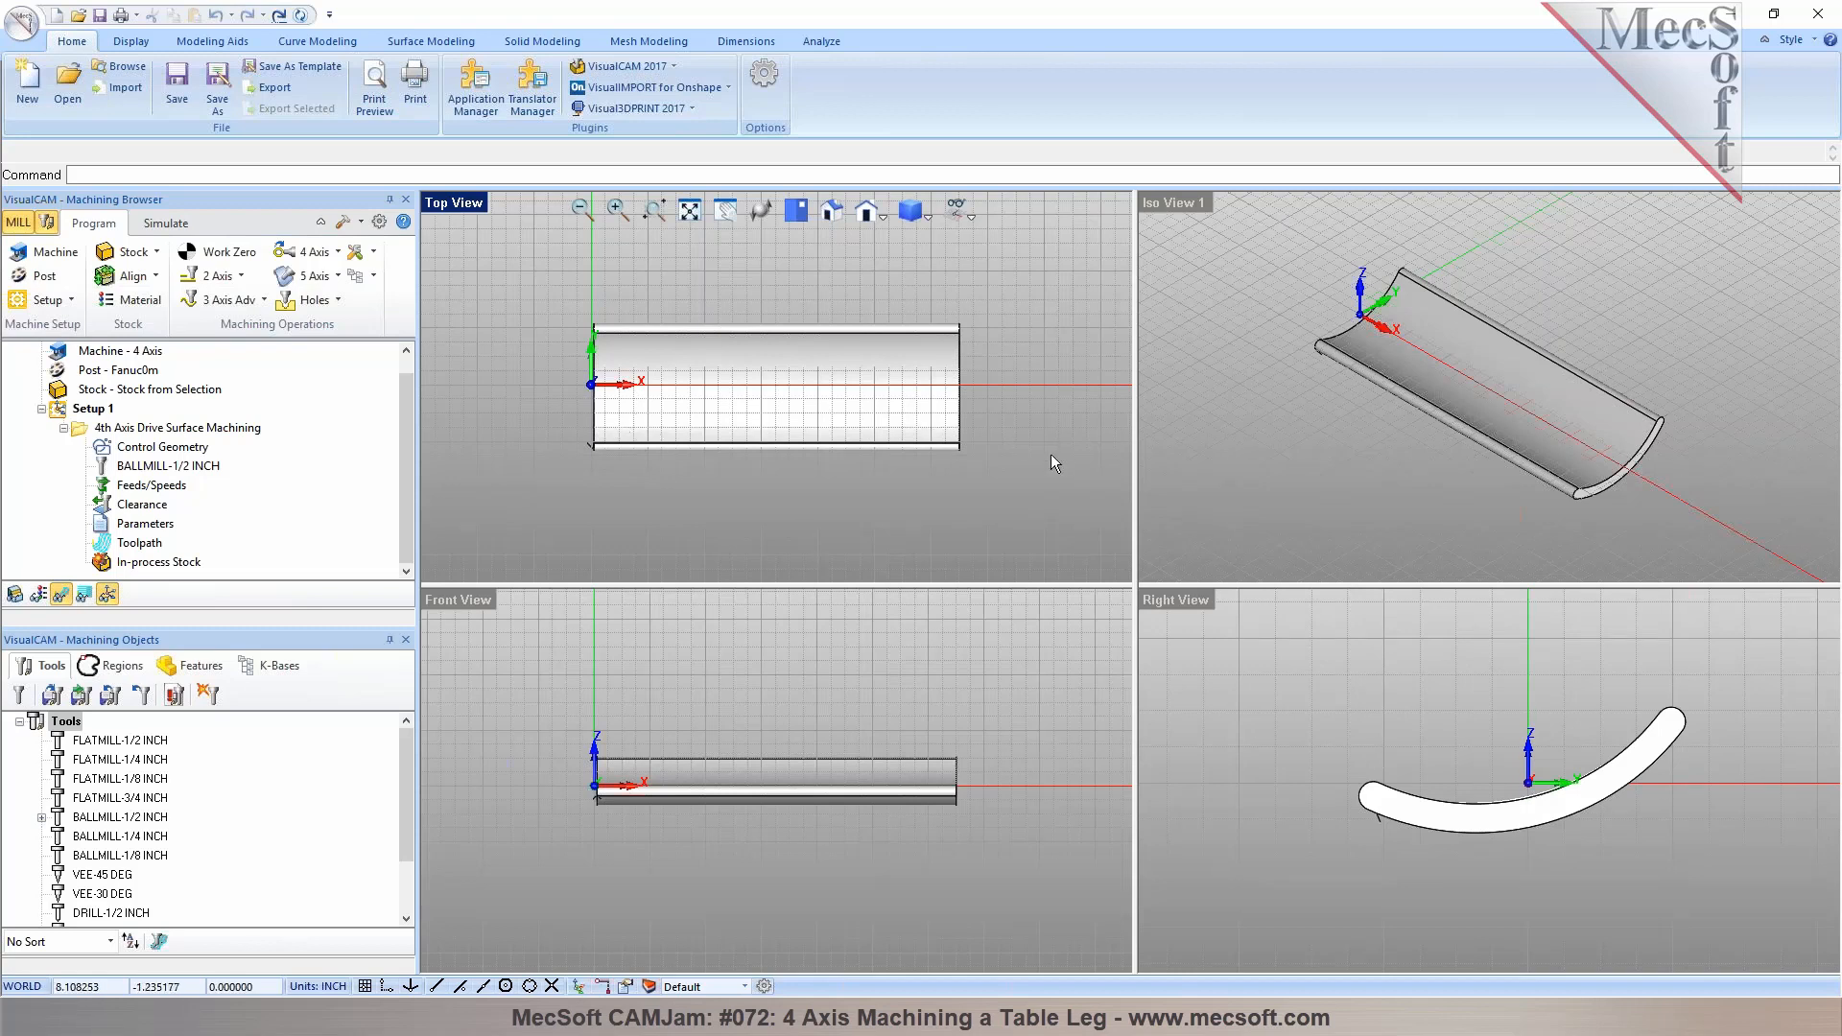
{"action": "left_click", "coordinate": [1345, 338]}
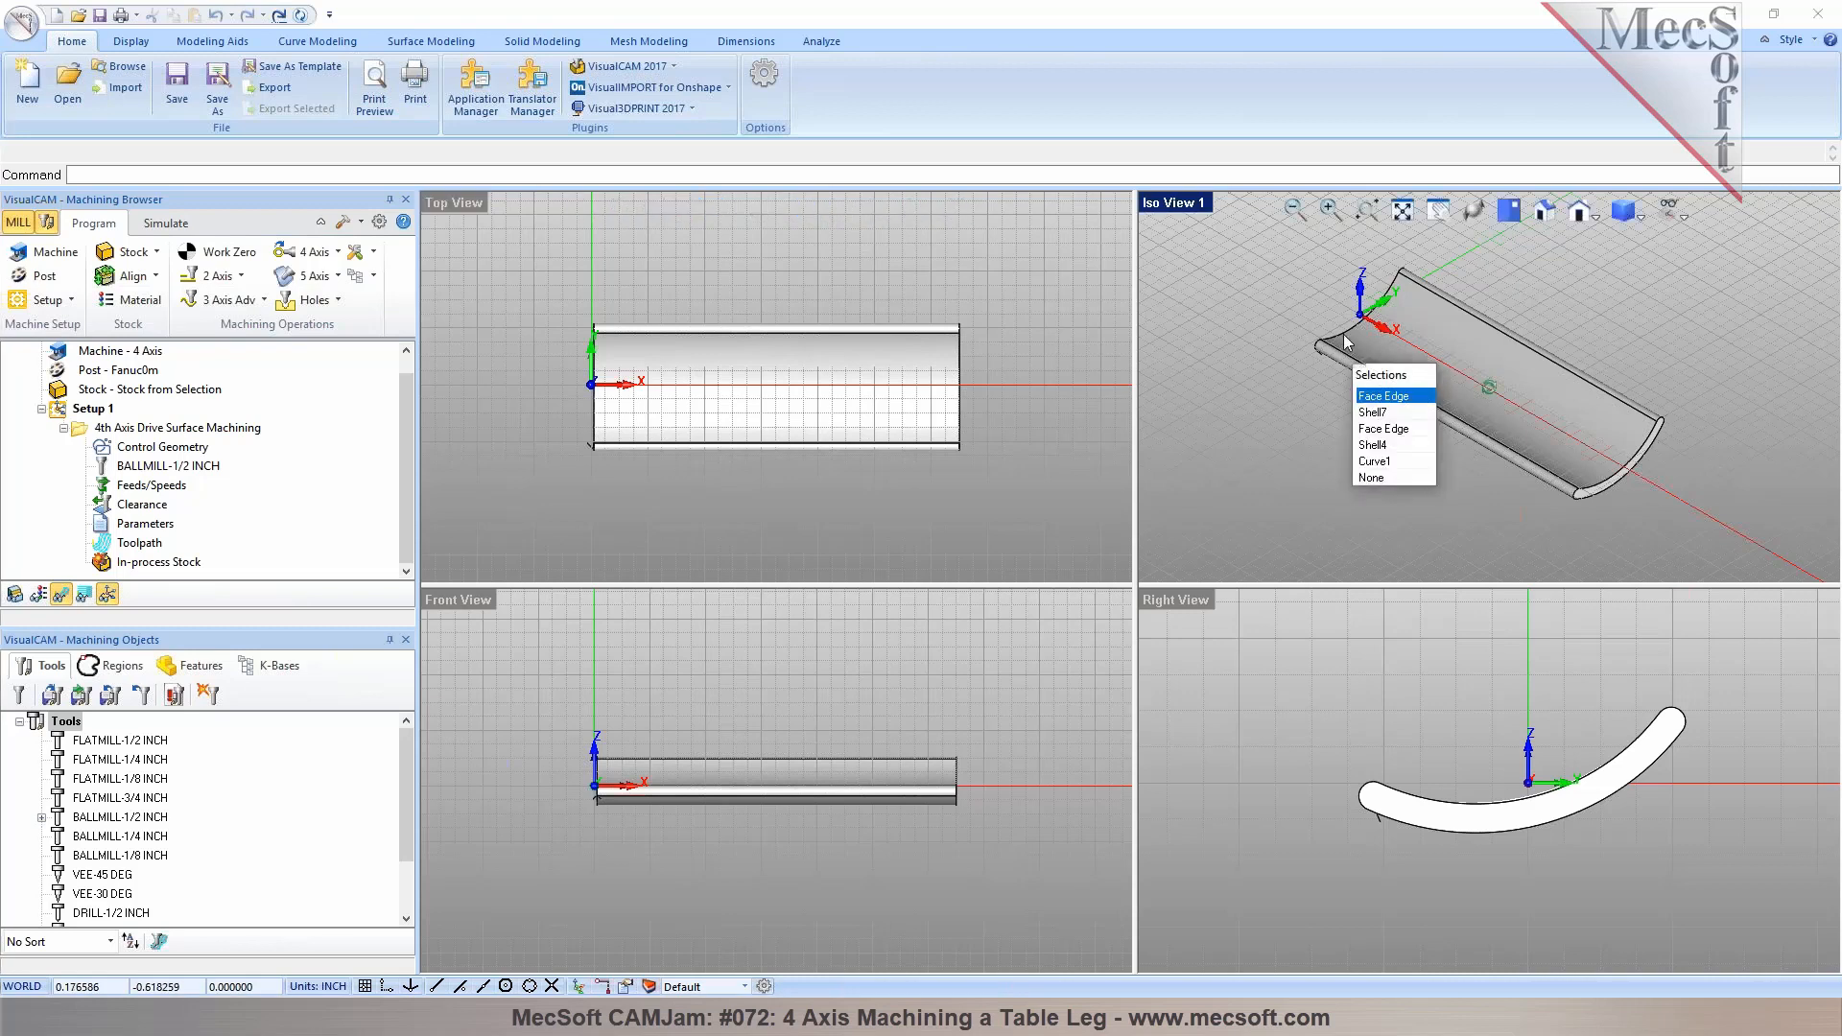
{"action": "left_click", "coordinate": [1374, 462]}
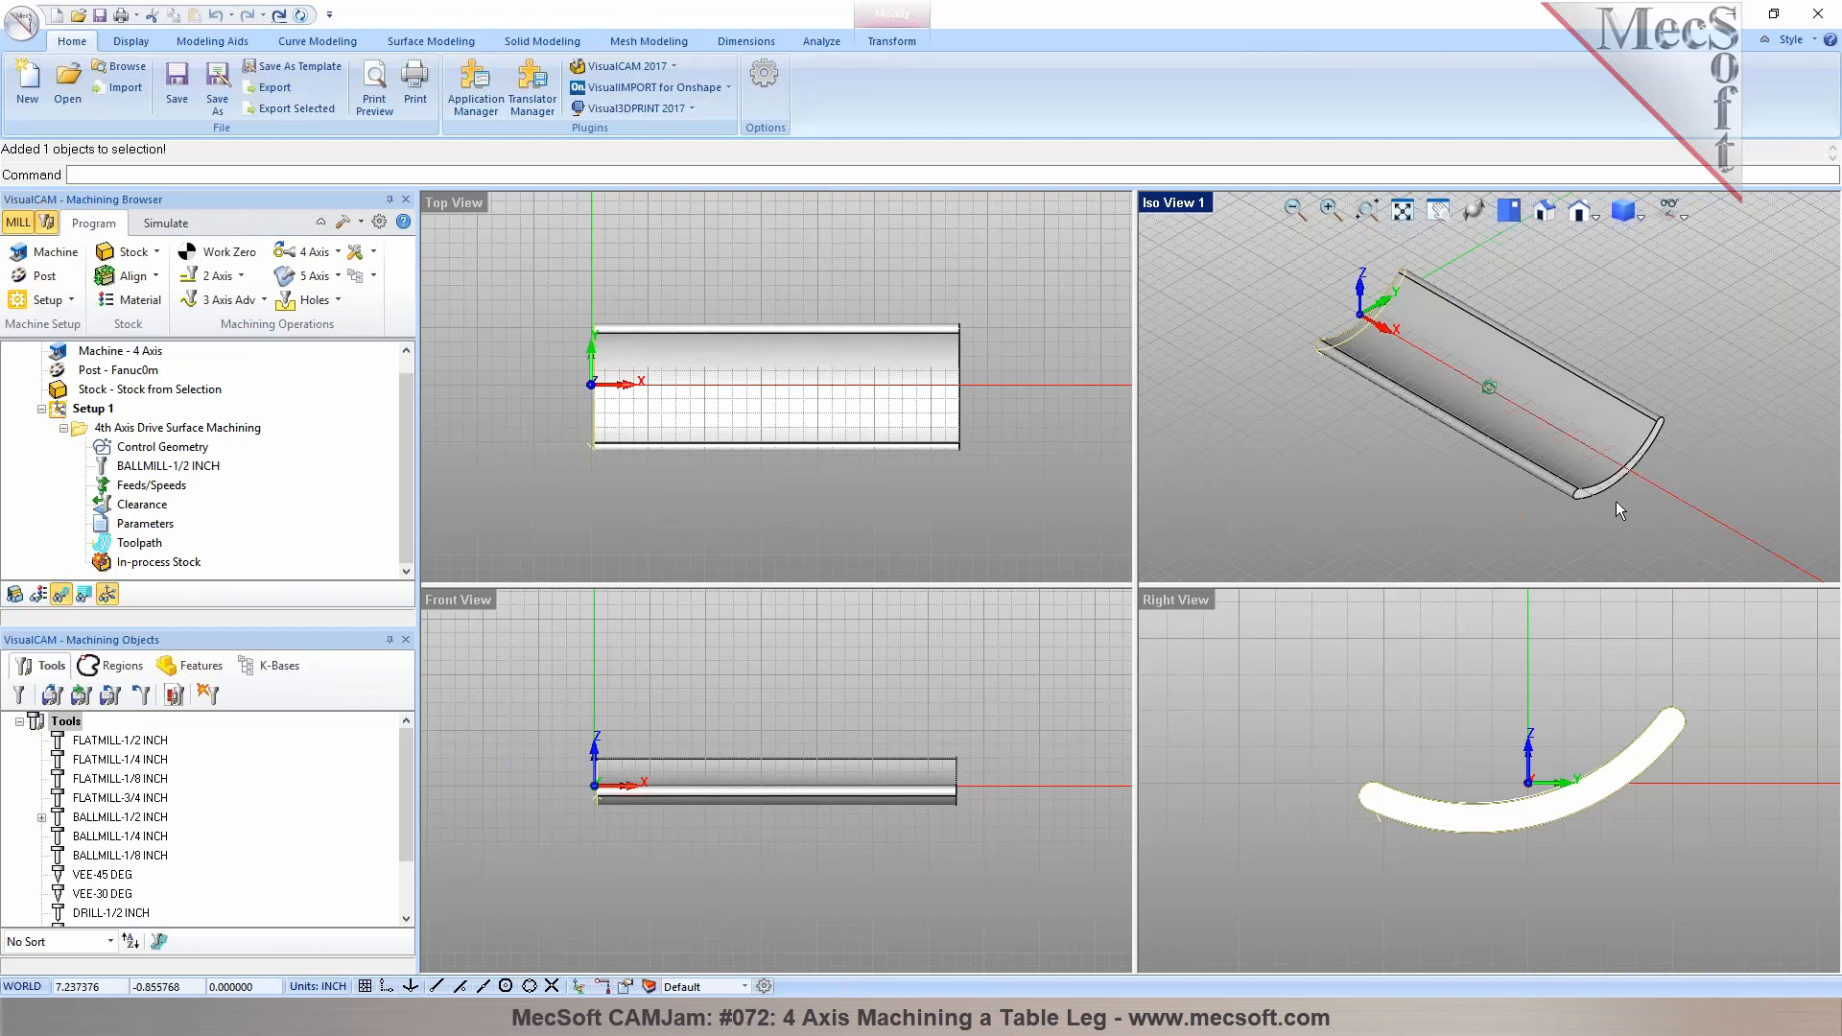
{"action": "left_click", "coordinate": [1368, 463]}
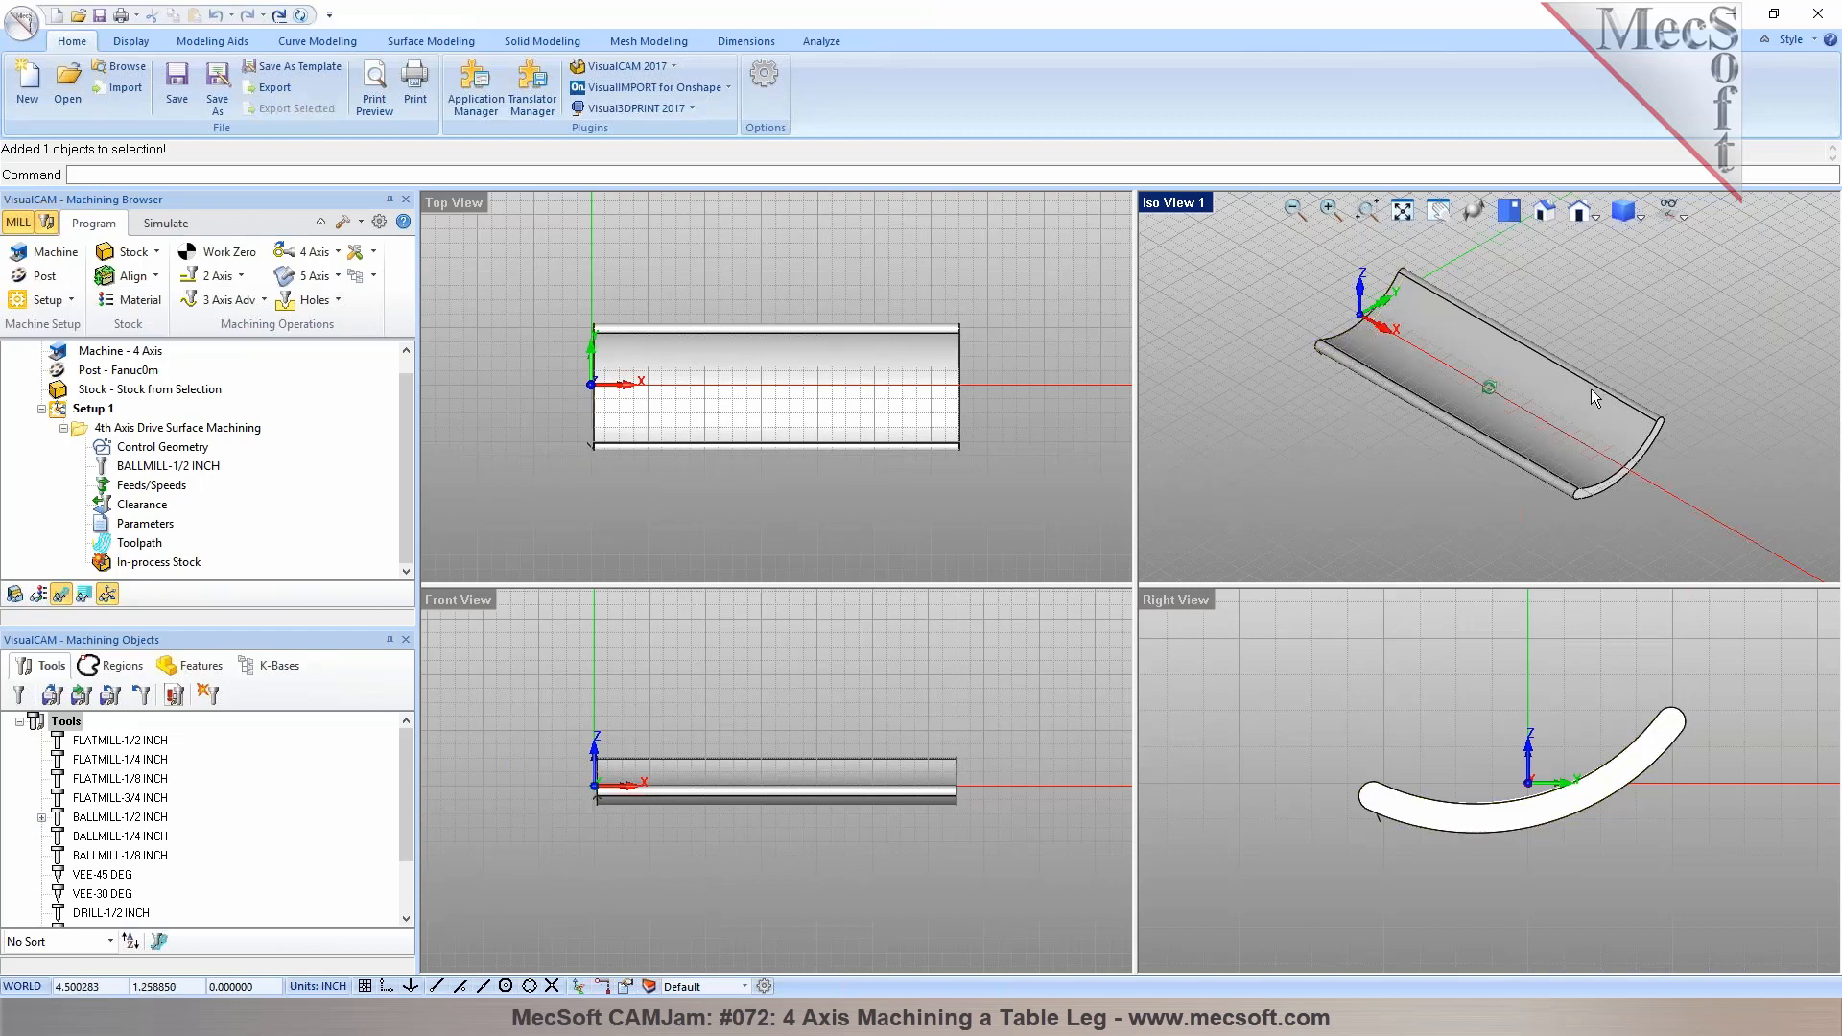
{"action": "double_click", "coordinate": [1182, 206]}
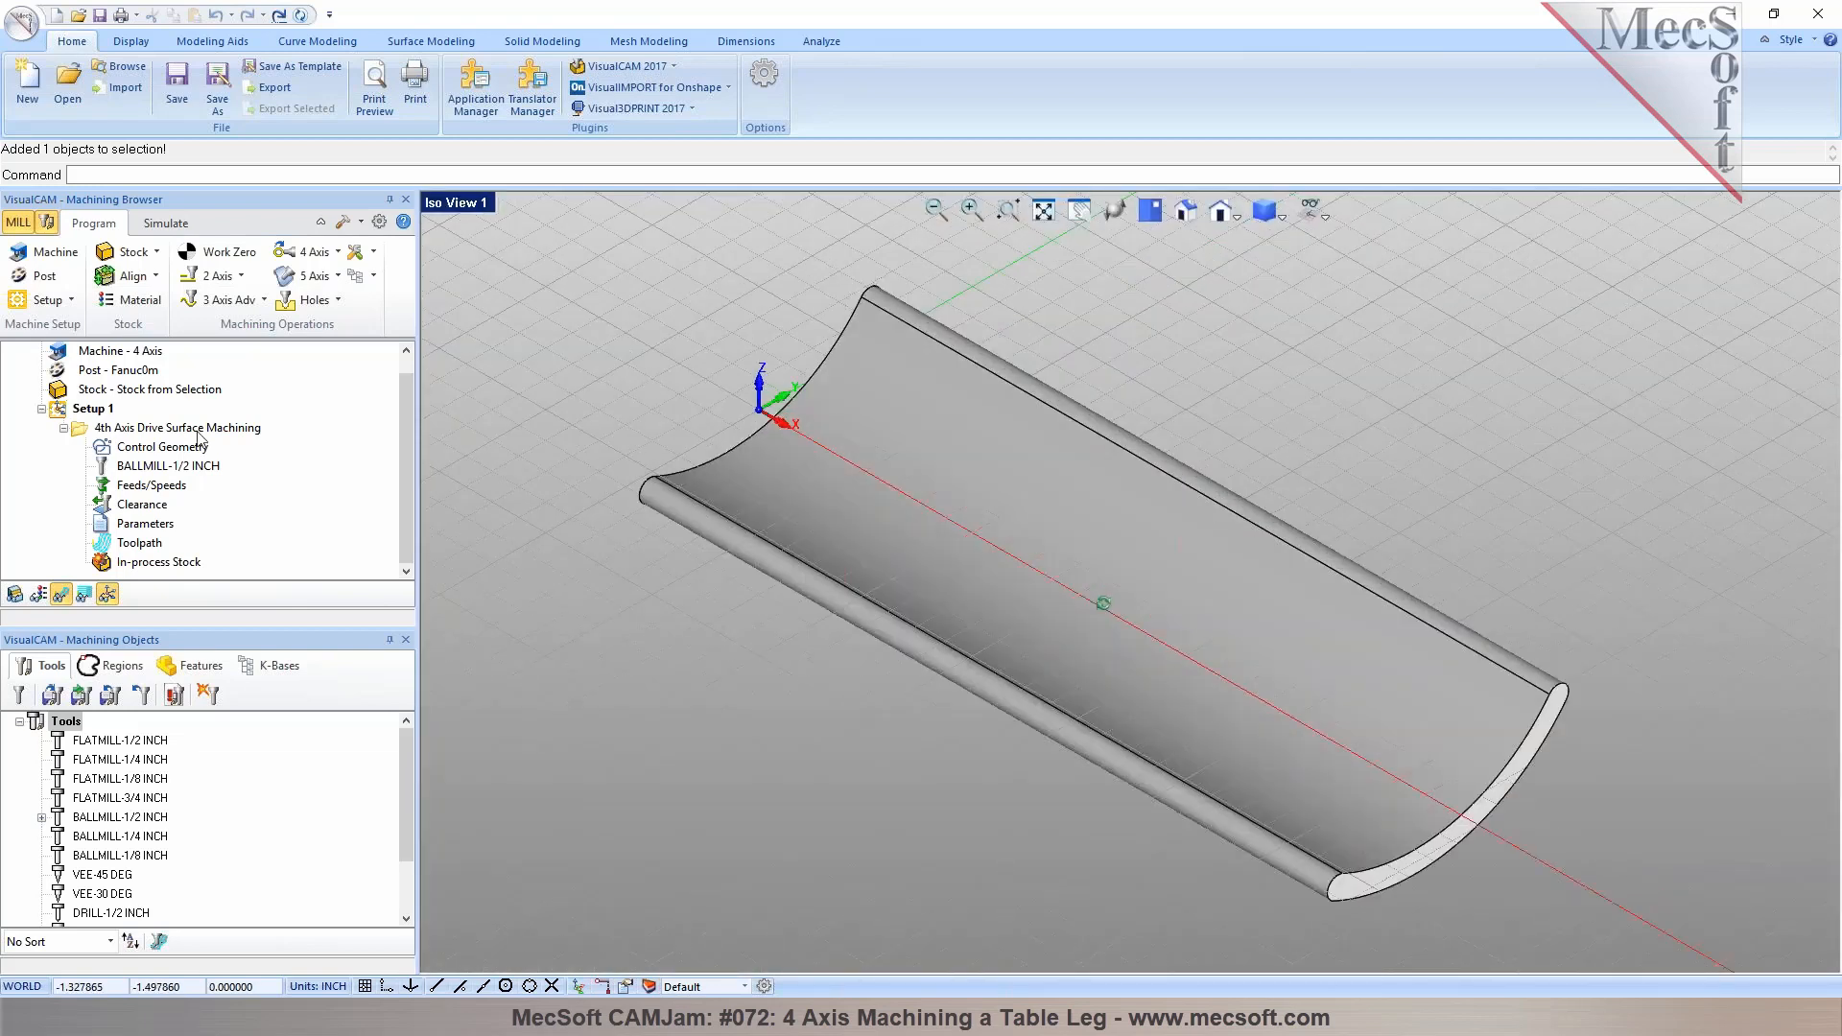
Create a 4th Axis Drive Surface operation and select the leg's curved surfaces as drive surfaces
{"action": "left_click", "coordinate": [327, 269]}
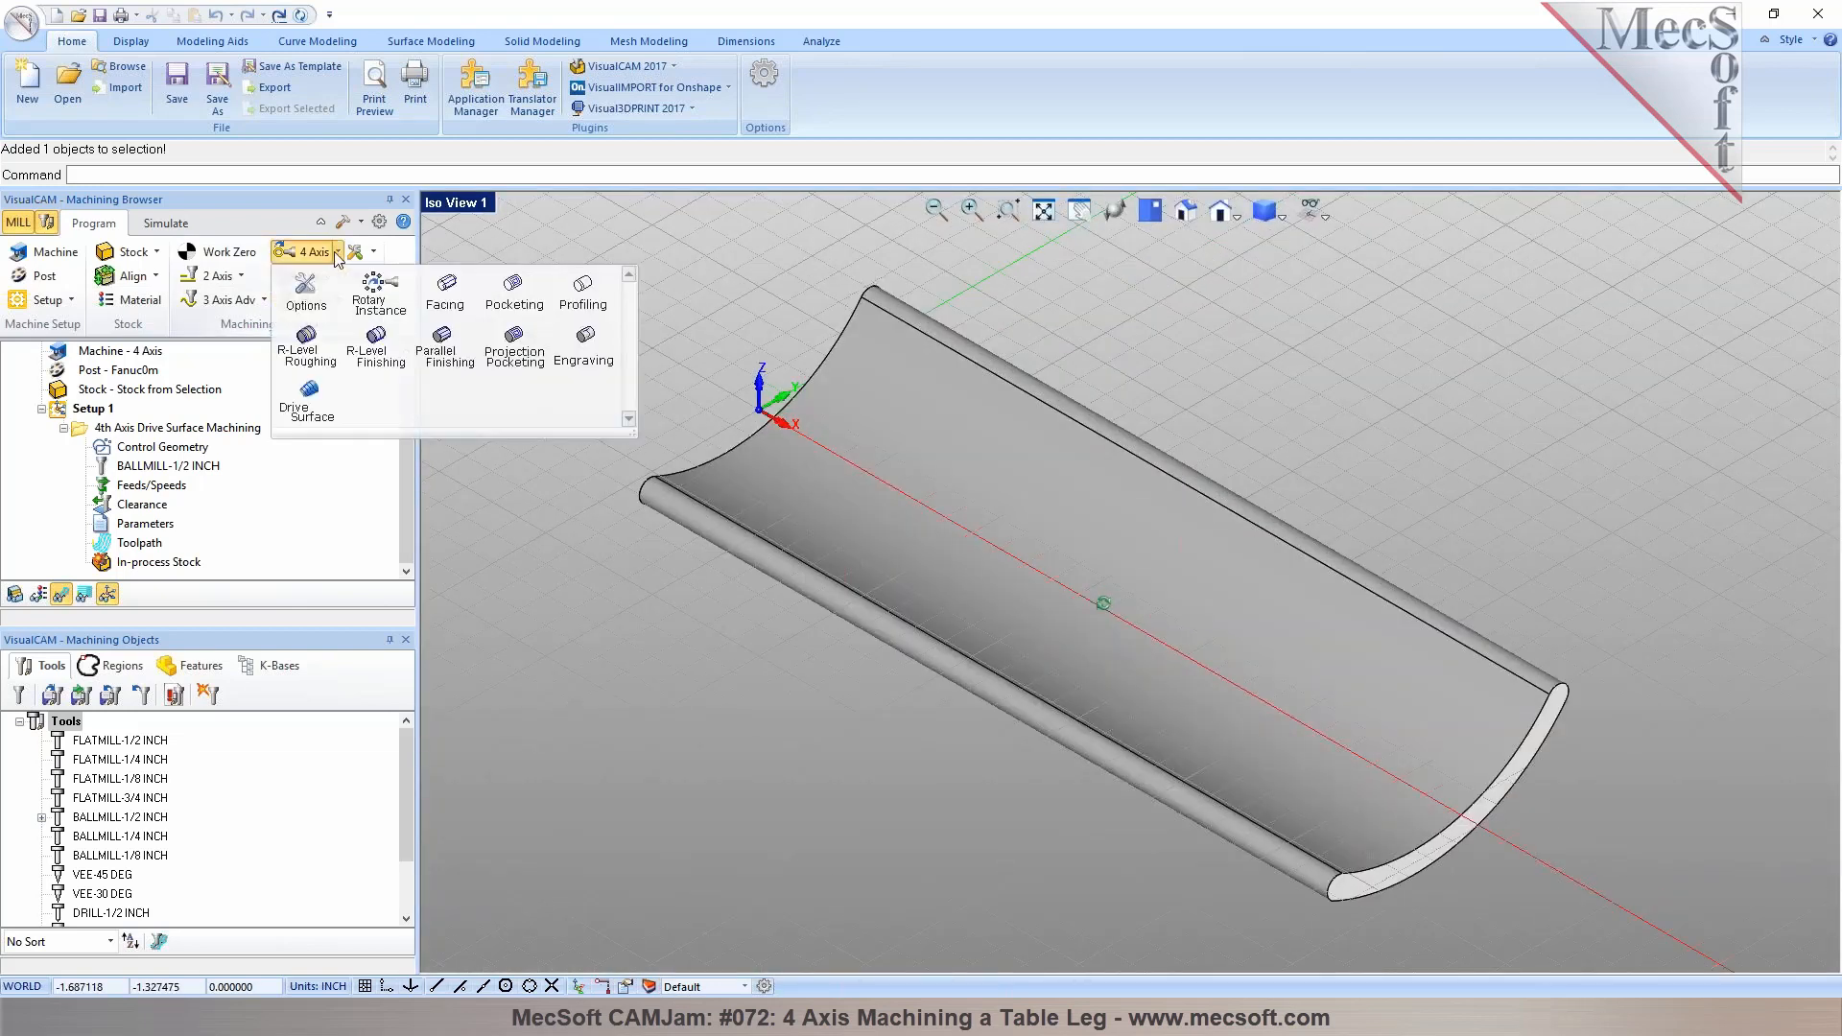
{"action": "left_click", "coordinate": [312, 398]}
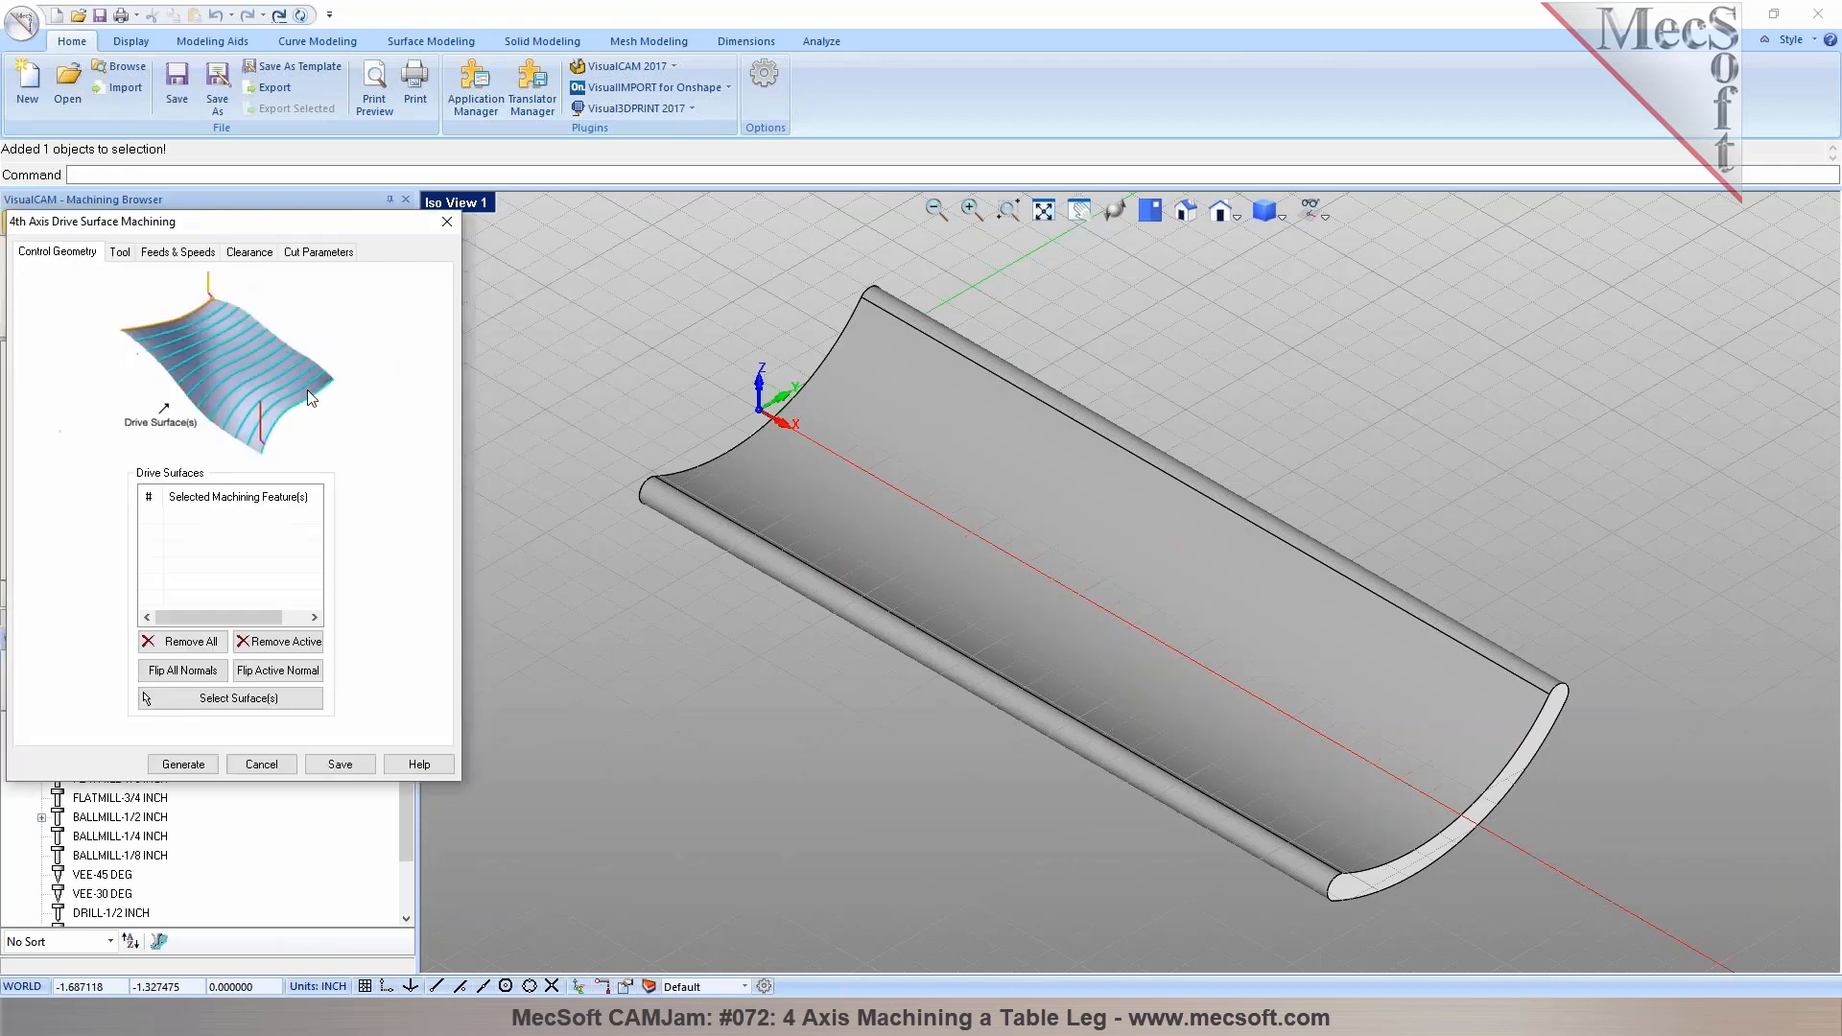
{"action": "left_click", "coordinate": [250, 699]}
{"action": "left_click", "coordinate": [823, 452]}
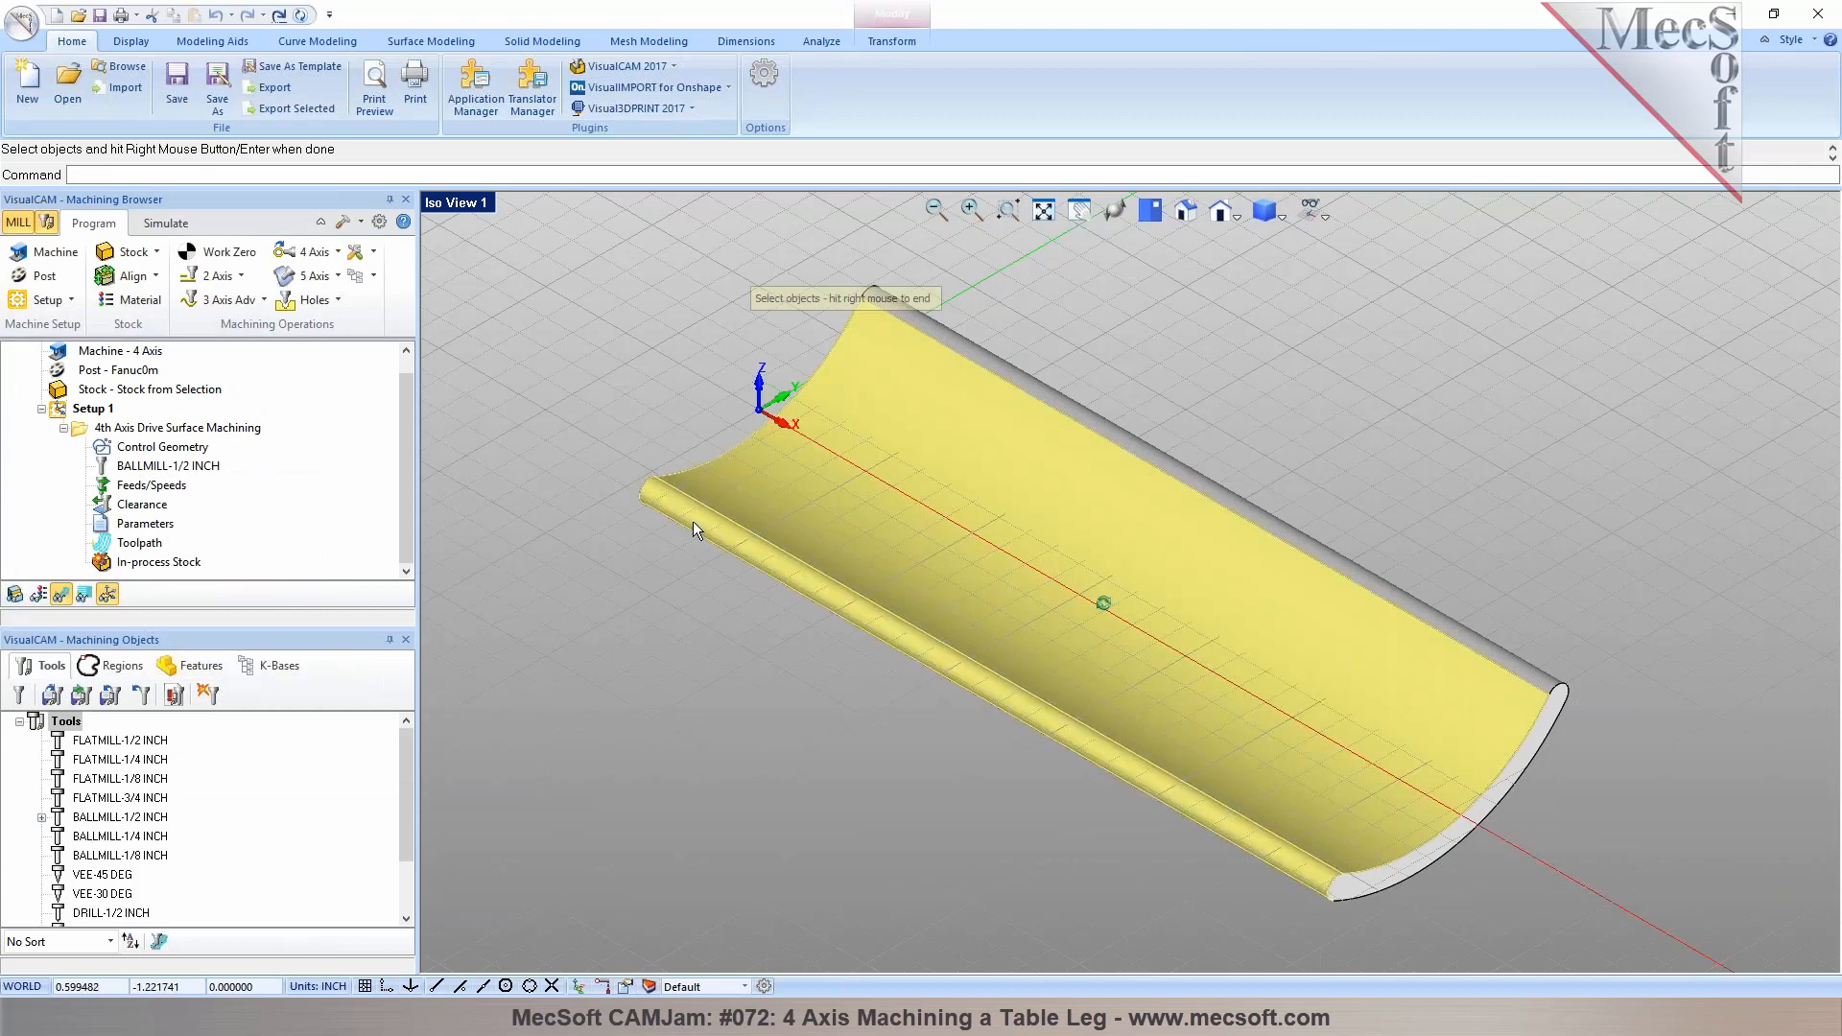
{"action": "middle_click_drag", "start_coordinate": [693, 521], "coordinate": [878, 474]}
{"action": "left_click", "coordinate": [883, 451]}
{"action": "middle_click_drag", "start_coordinate": [822, 631], "coordinate": [894, 502]}
{"action": "left_click", "coordinate": [860, 527]}
{"action": "middle_click_drag", "start_coordinate": [890, 412], "coordinate": [825, 556]}
{"action": "right_click", "coordinate": [977, 614]}
Review the four selected drive surfaces and choose the BALLMILL-1/2 INCH tool
{"action": "left_click", "coordinate": [203, 519]}
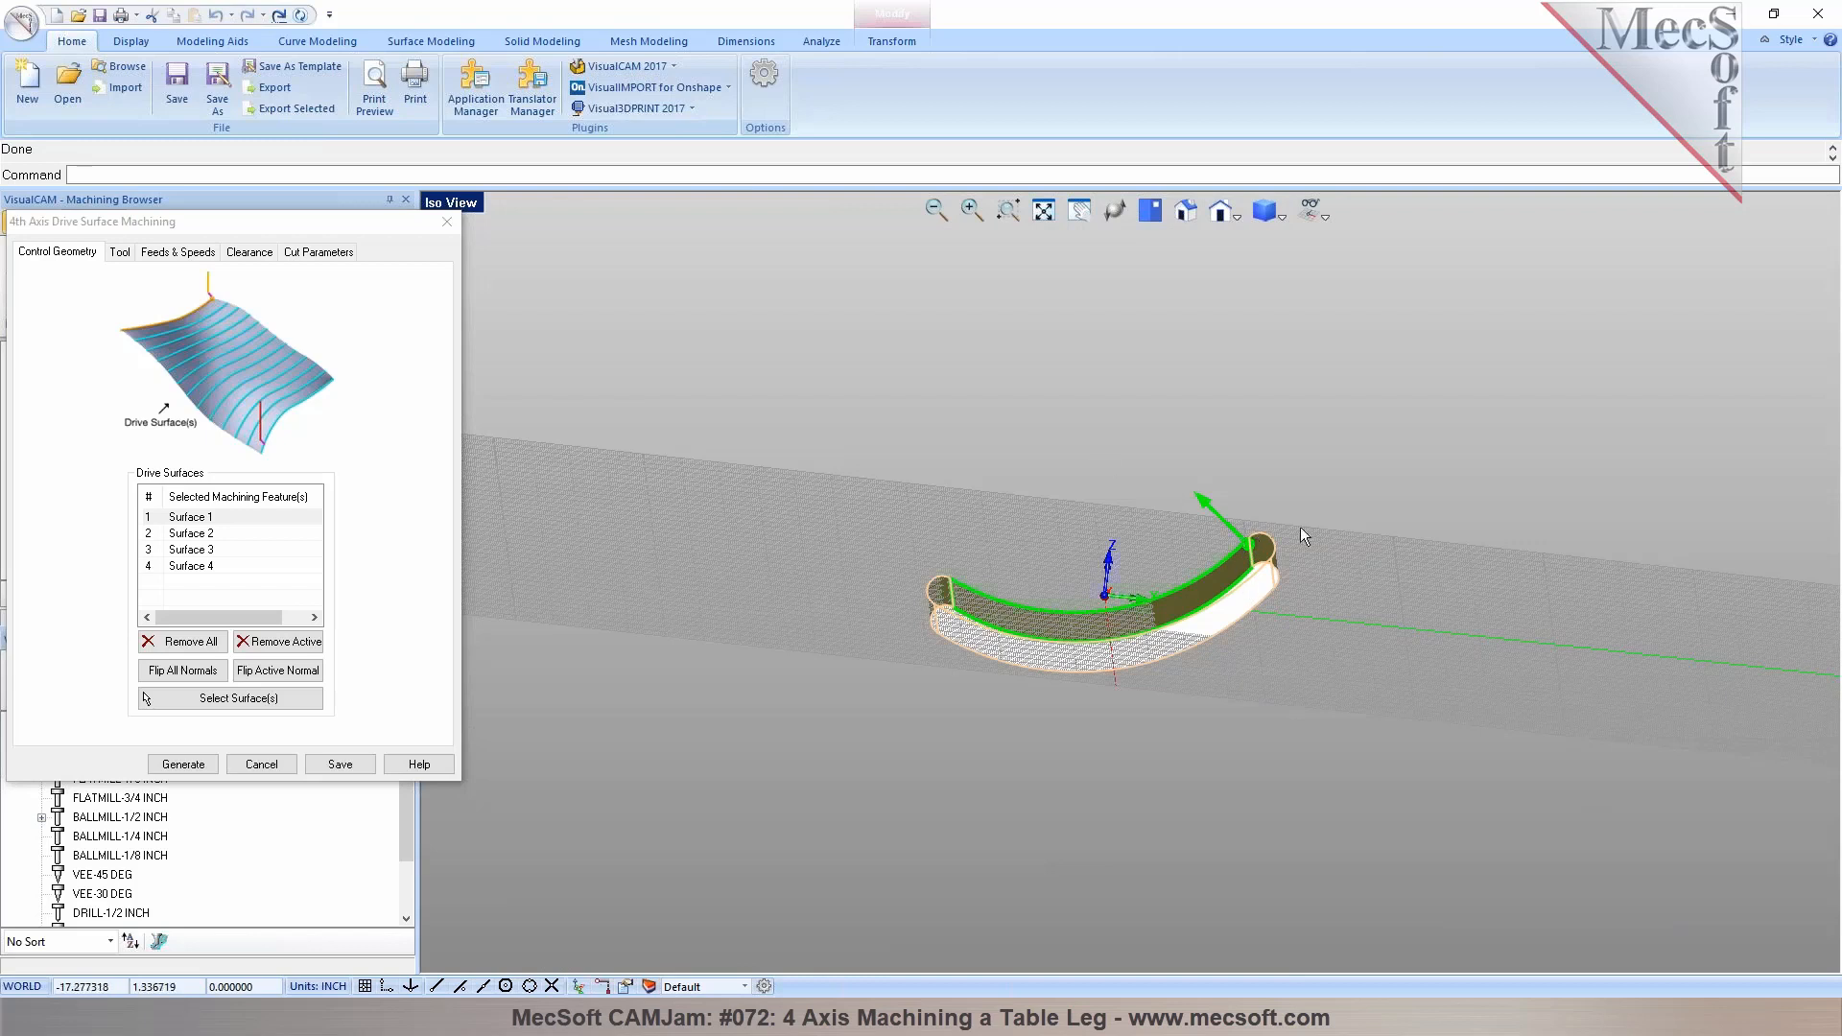
{"action": "left_click", "coordinate": [200, 529]}
{"action": "left_click", "coordinate": [202, 552]}
{"action": "left_click", "coordinate": [207, 566]}
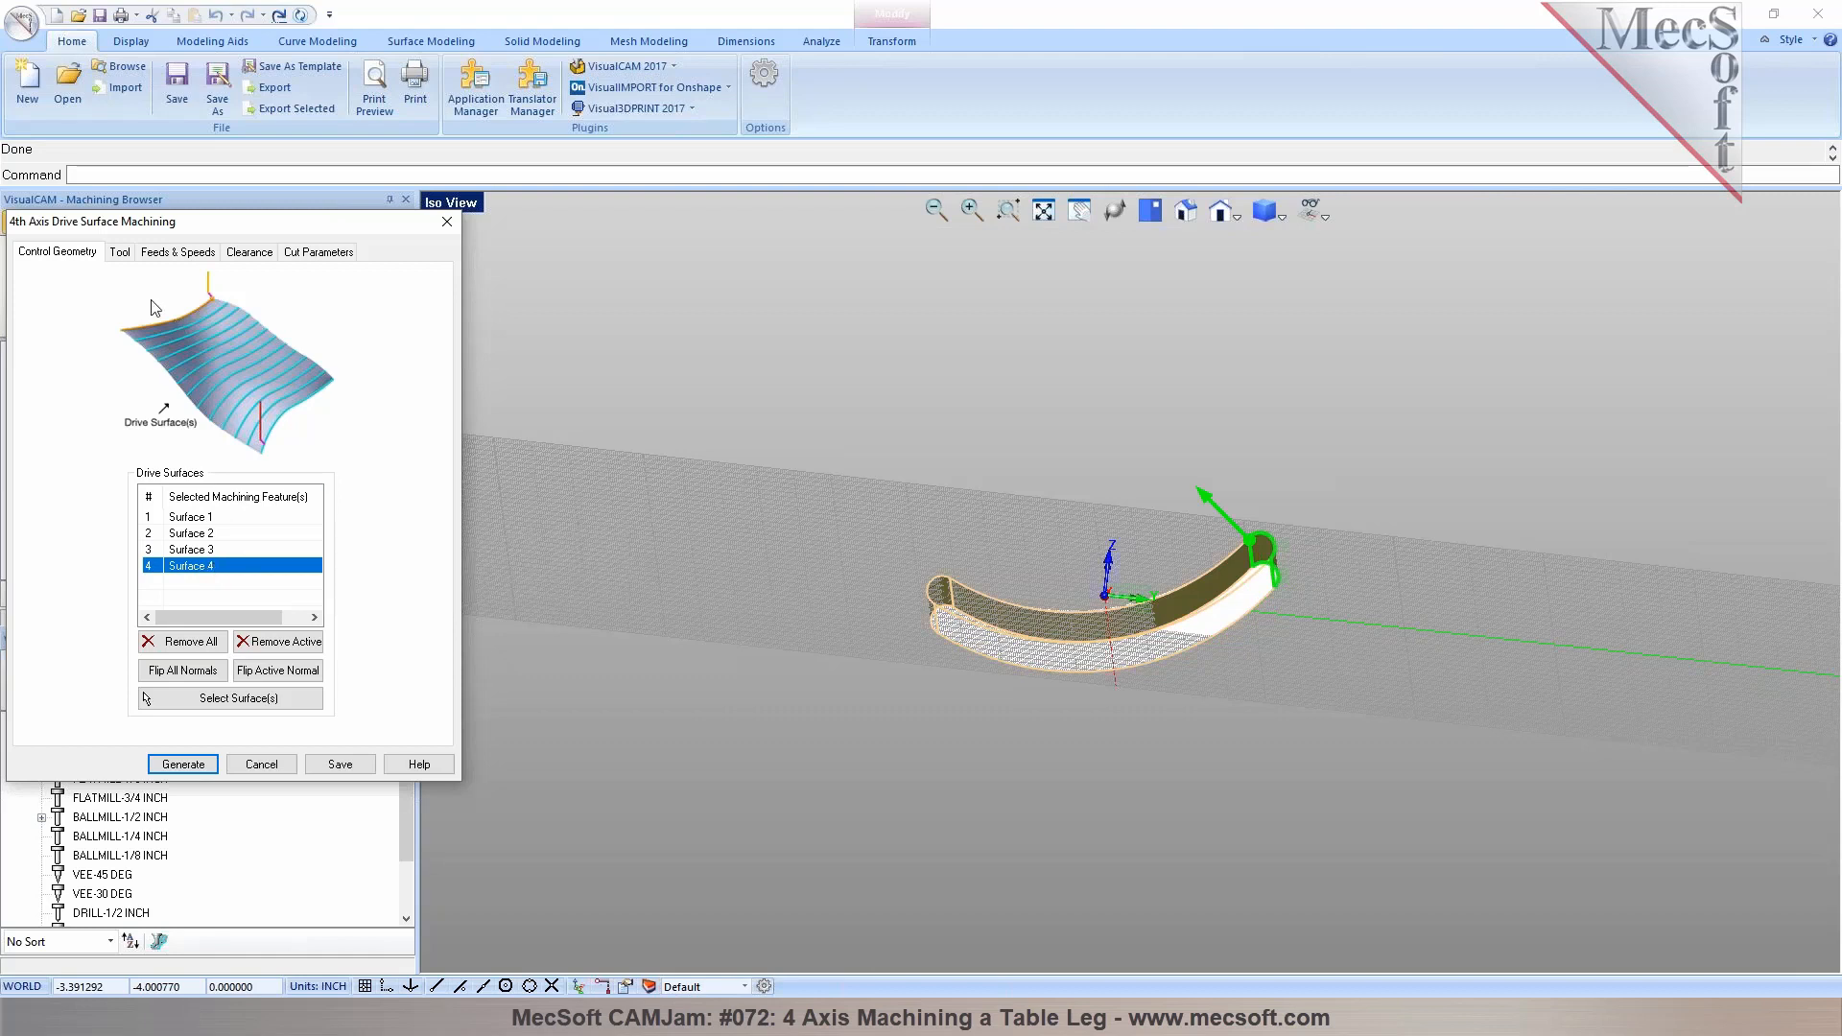
{"action": "left_click", "coordinate": [122, 254]}
{"action": "left_click", "coordinate": [144, 384]}
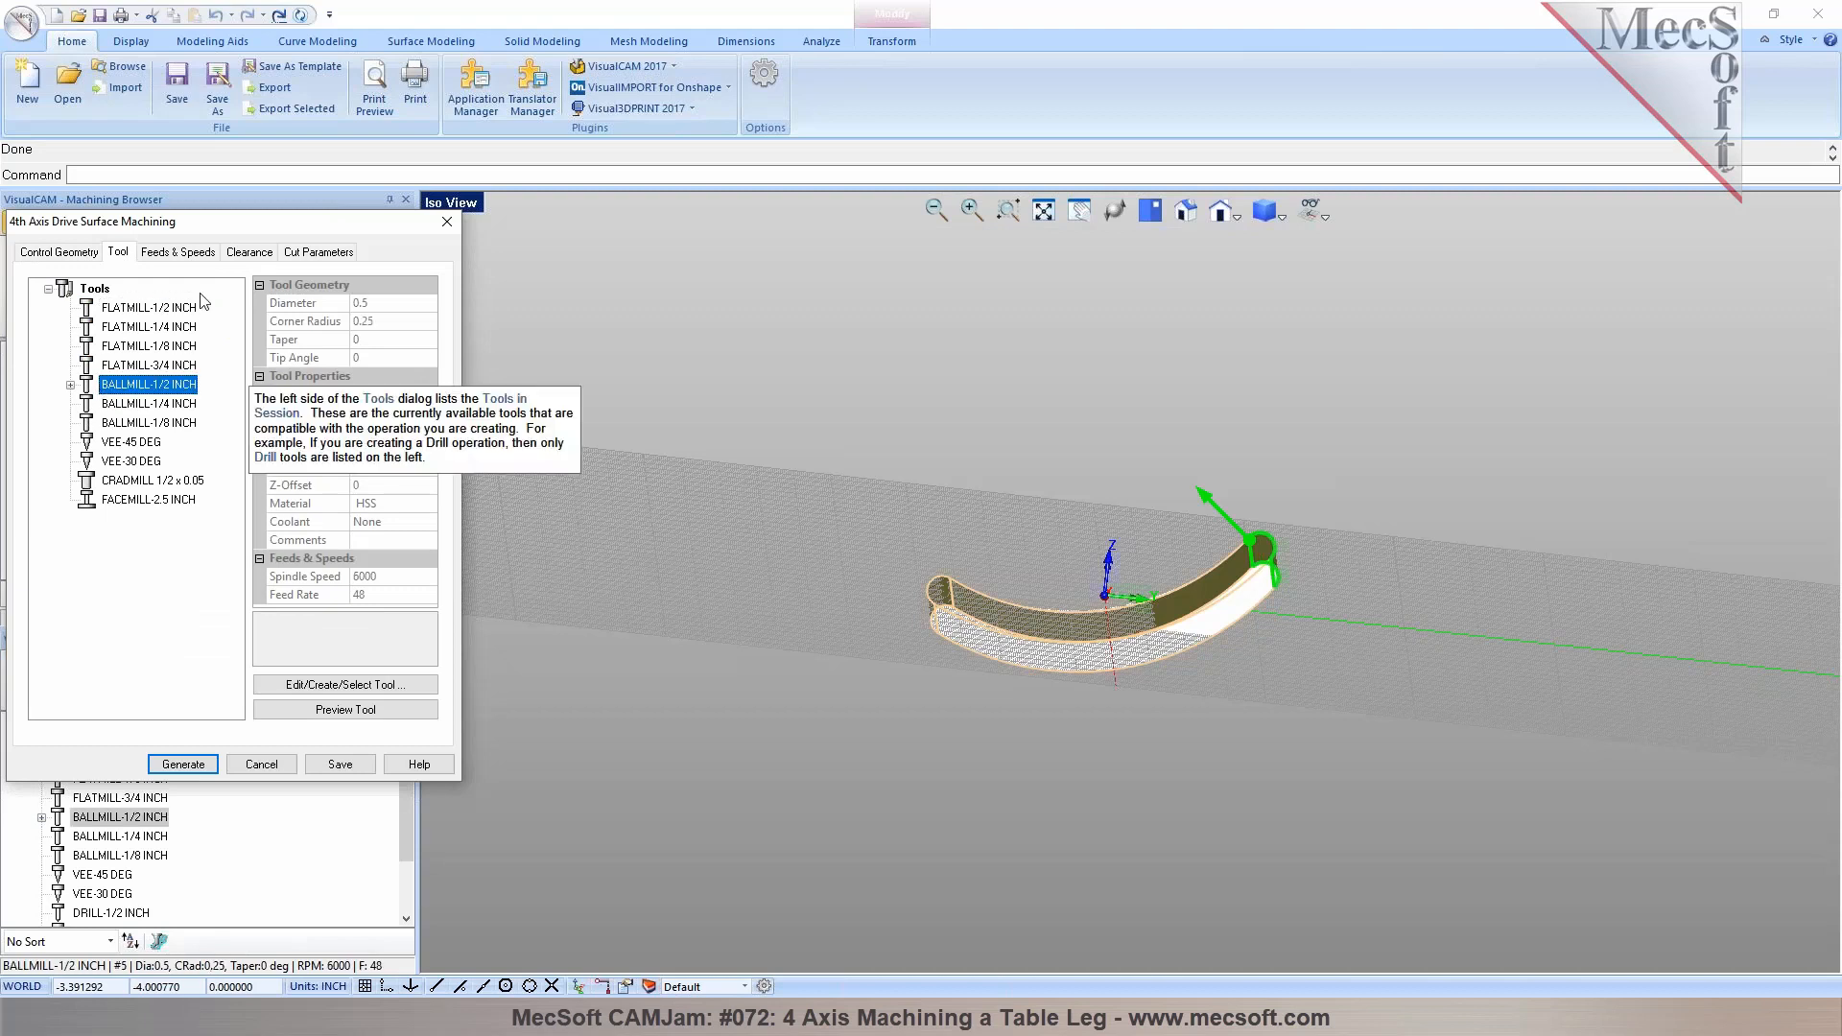
Set the cut pattern to Across Axis and generate the drive surface toolpath
{"action": "left_click", "coordinate": [248, 253]}
{"action": "left_click", "coordinate": [326, 254]}
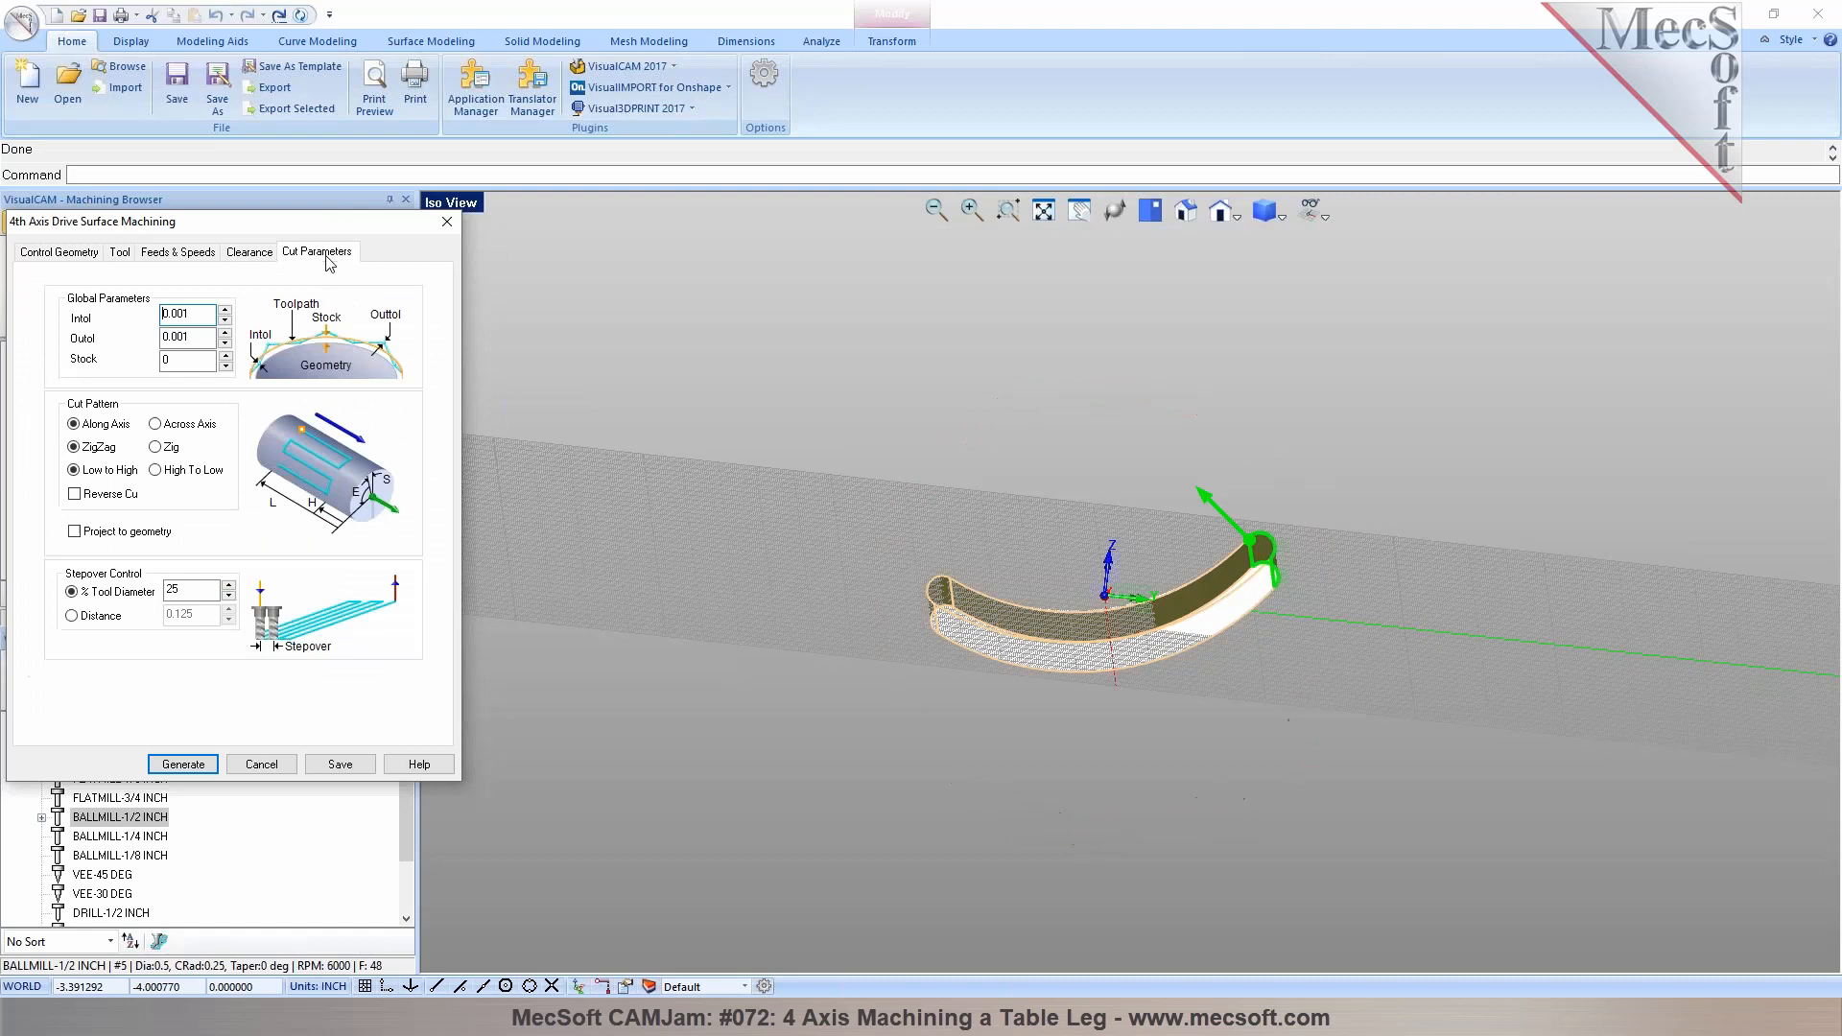
{"action": "middle_click_drag", "start_coordinate": [902, 579], "coordinate": [981, 610]}
{"action": "left_click", "coordinate": [176, 424]}
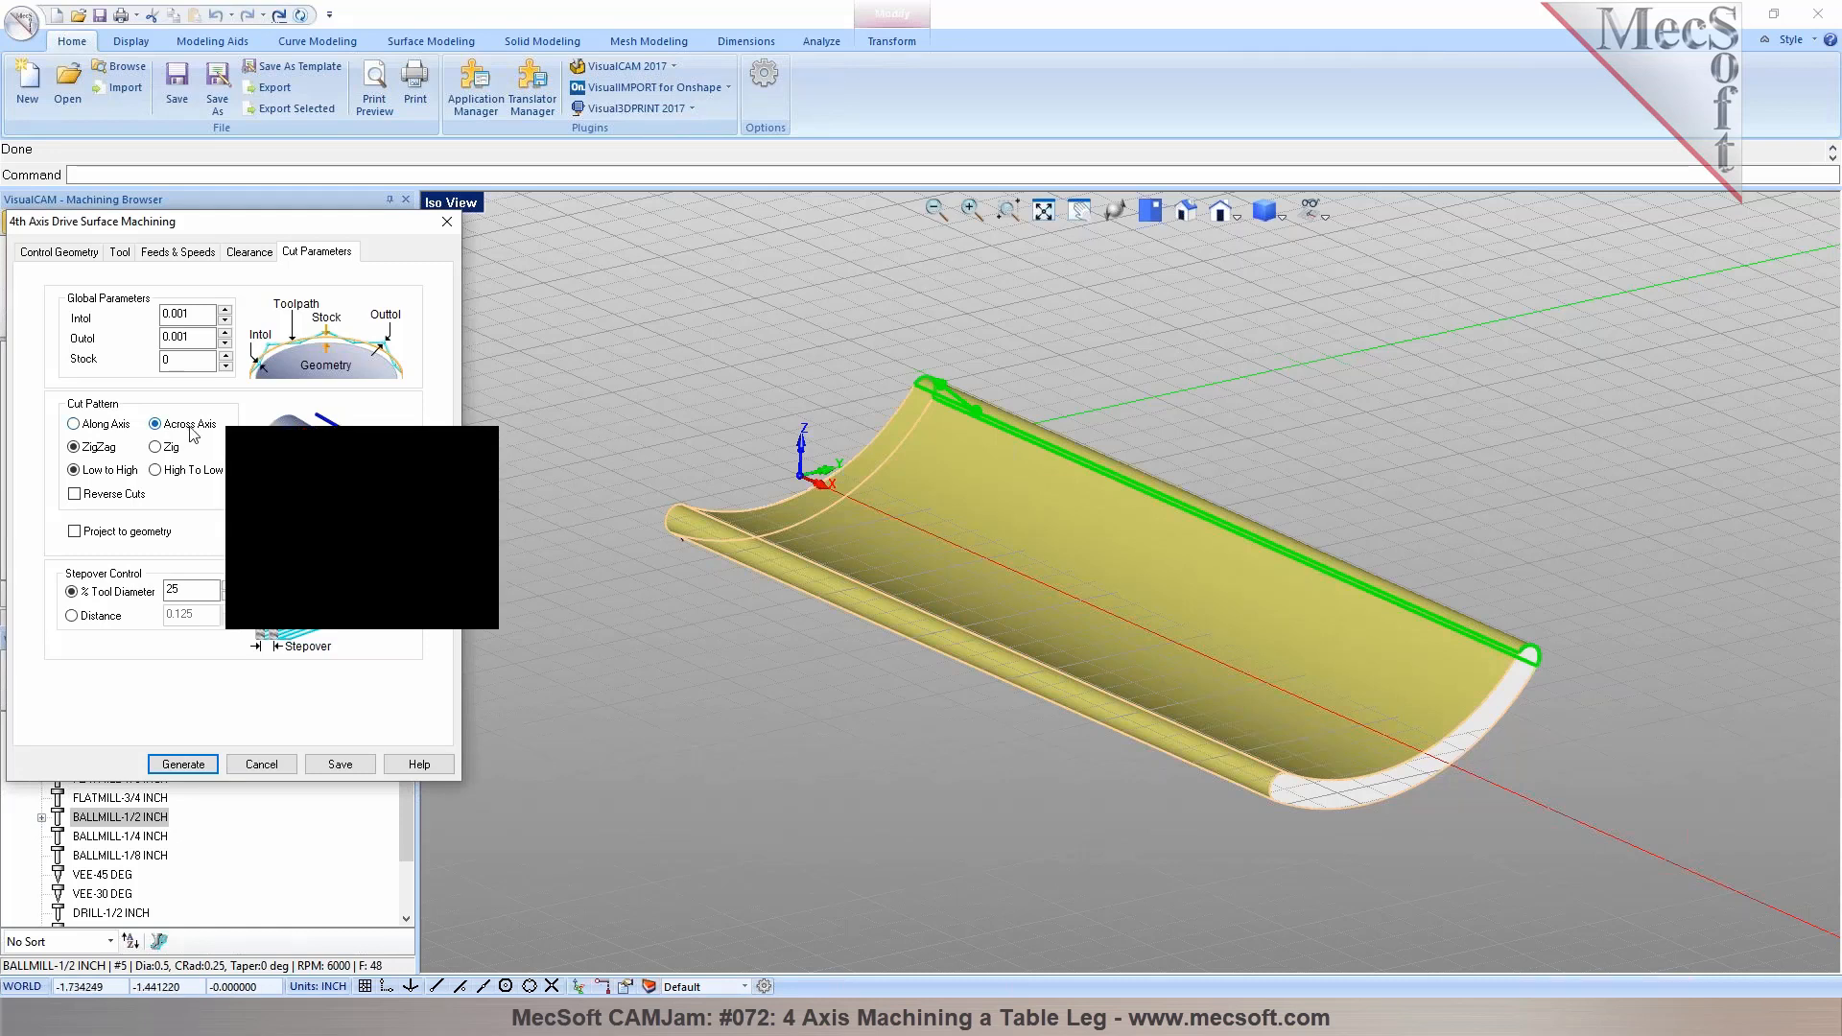
{"action": "left_click", "coordinate": [183, 764]}
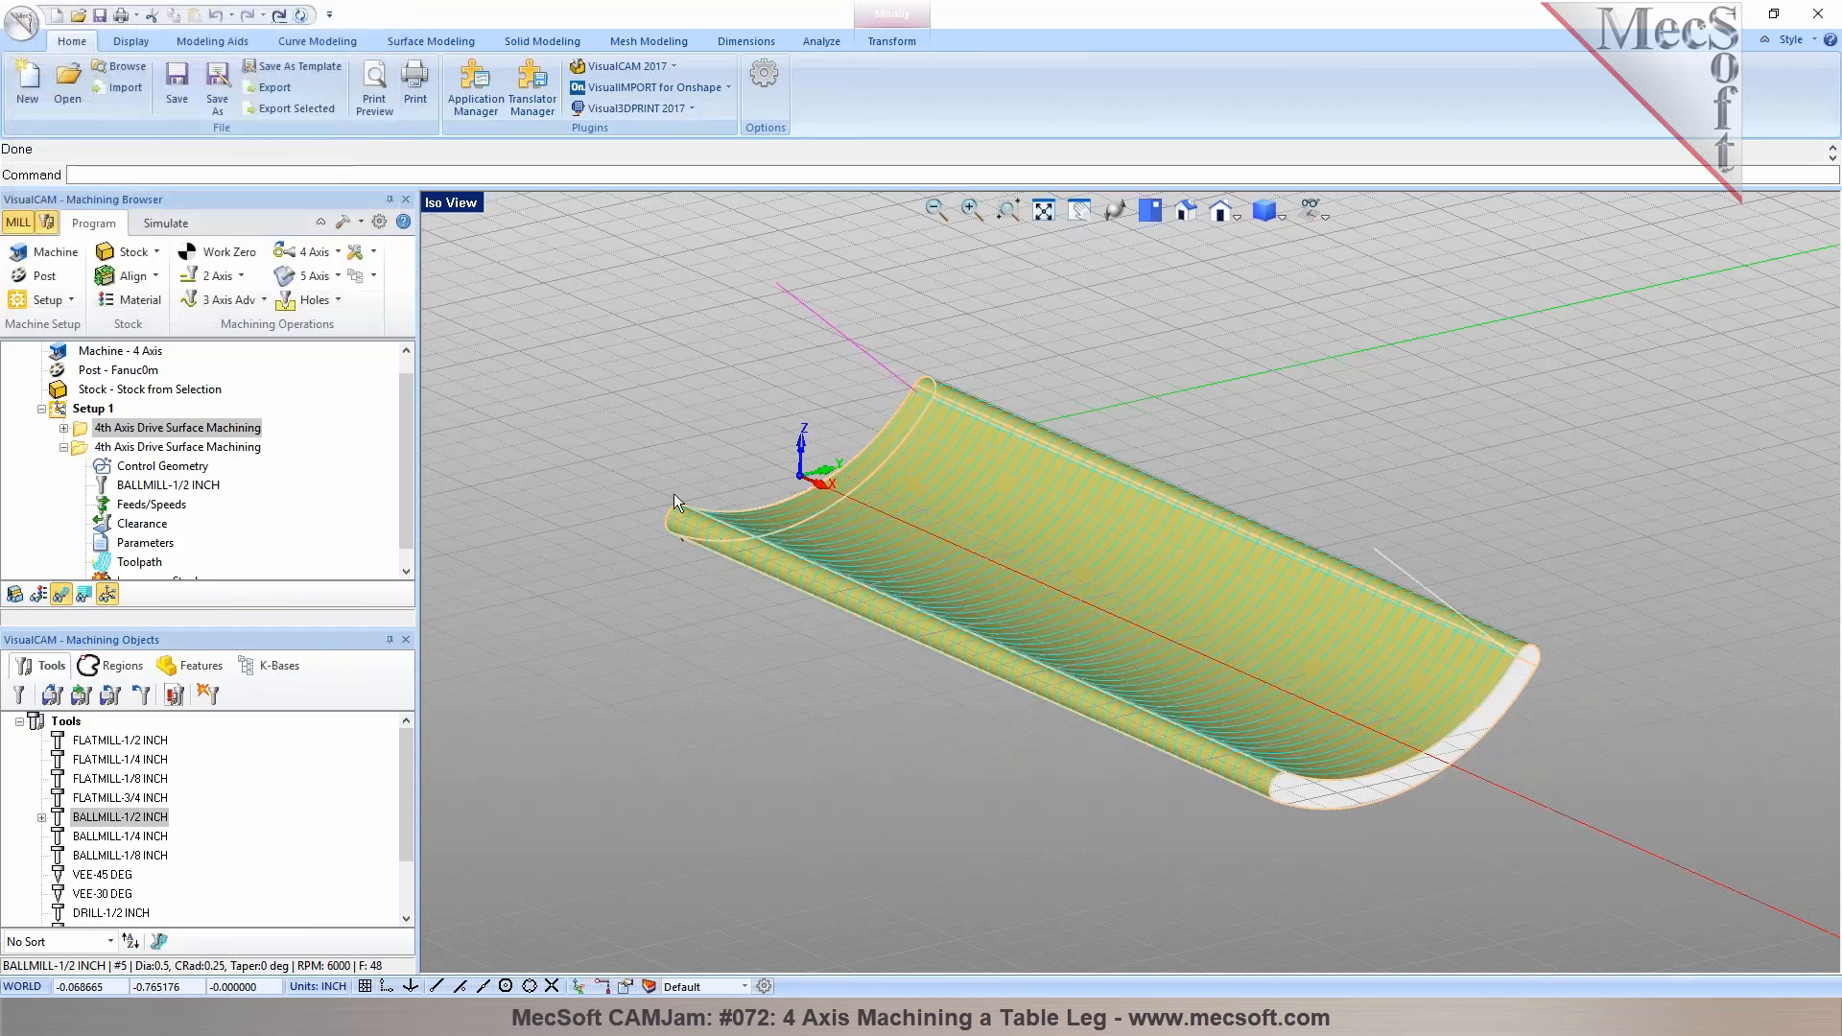
Turn off the grid display in the viewport
{"action": "left_click", "coordinate": [1314, 213]}
{"action": "left_click", "coordinate": [1343, 235]}
{"action": "mouse_move", "coordinate": [1026, 518]}
{"action": "middle_mouse_down"}
{"action": "mouse_move", "coordinate": [1032, 540]}
{"action": "mouse_move", "coordinate": [1017, 518]}
{"action": "middle_mouse_up"}
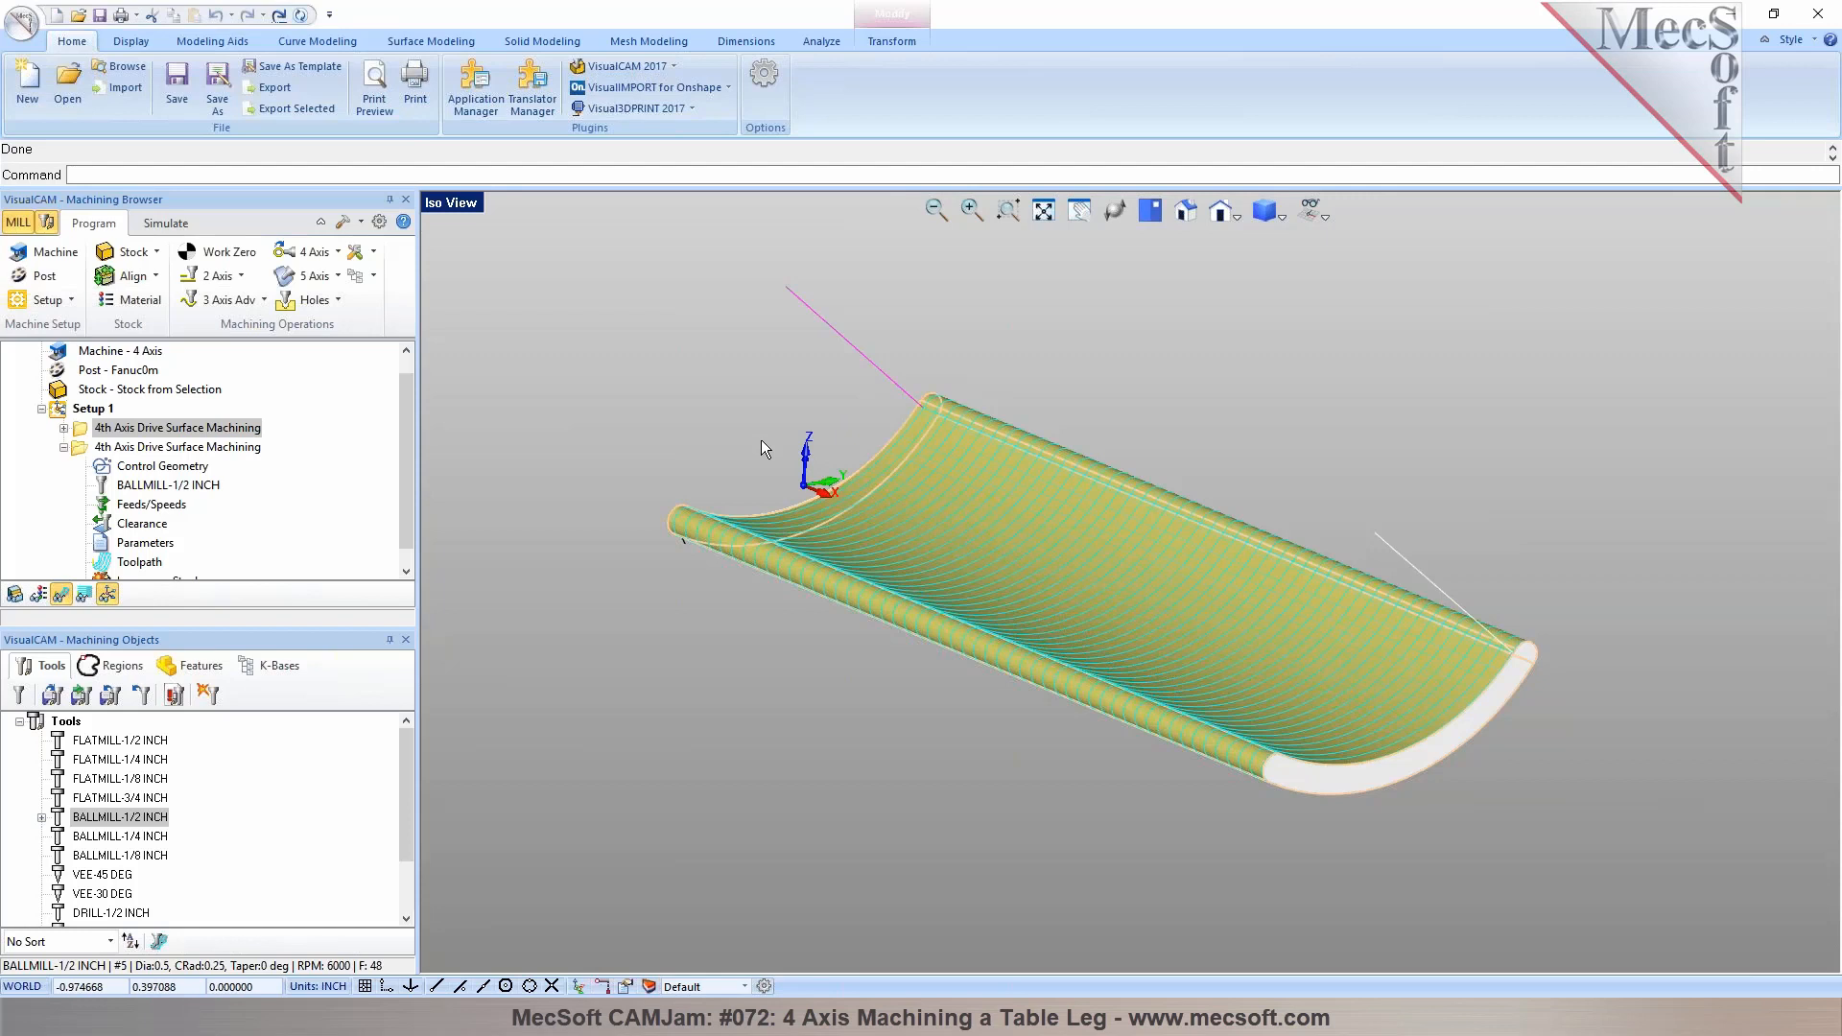
Simulate the first 4th Axis Drive Surface Machining operation from the stock, adjusting the simulation speed, and pause it
{"action": "left_click", "coordinate": [174, 228]}
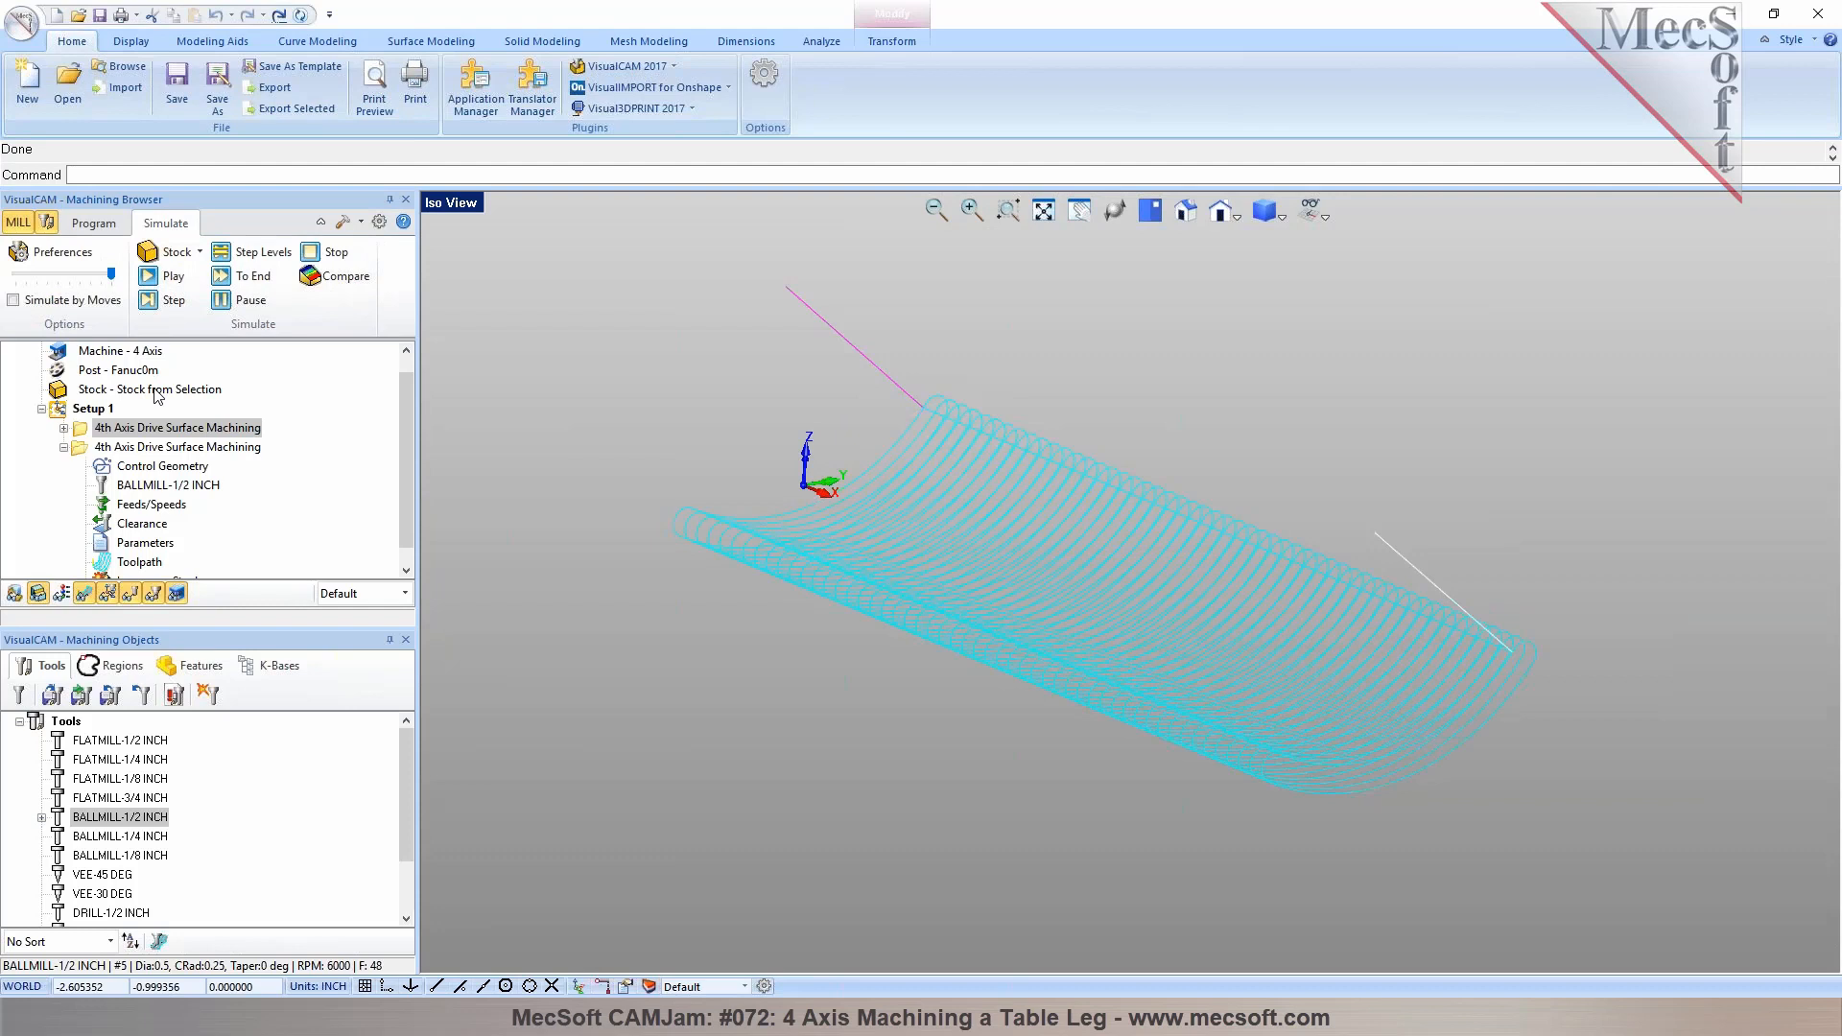
{"action": "left_click", "coordinate": [156, 390]}
{"action": "scroll", "coordinate": [285, 487], "scroll_direction": "up", "scroll_amount": 1}
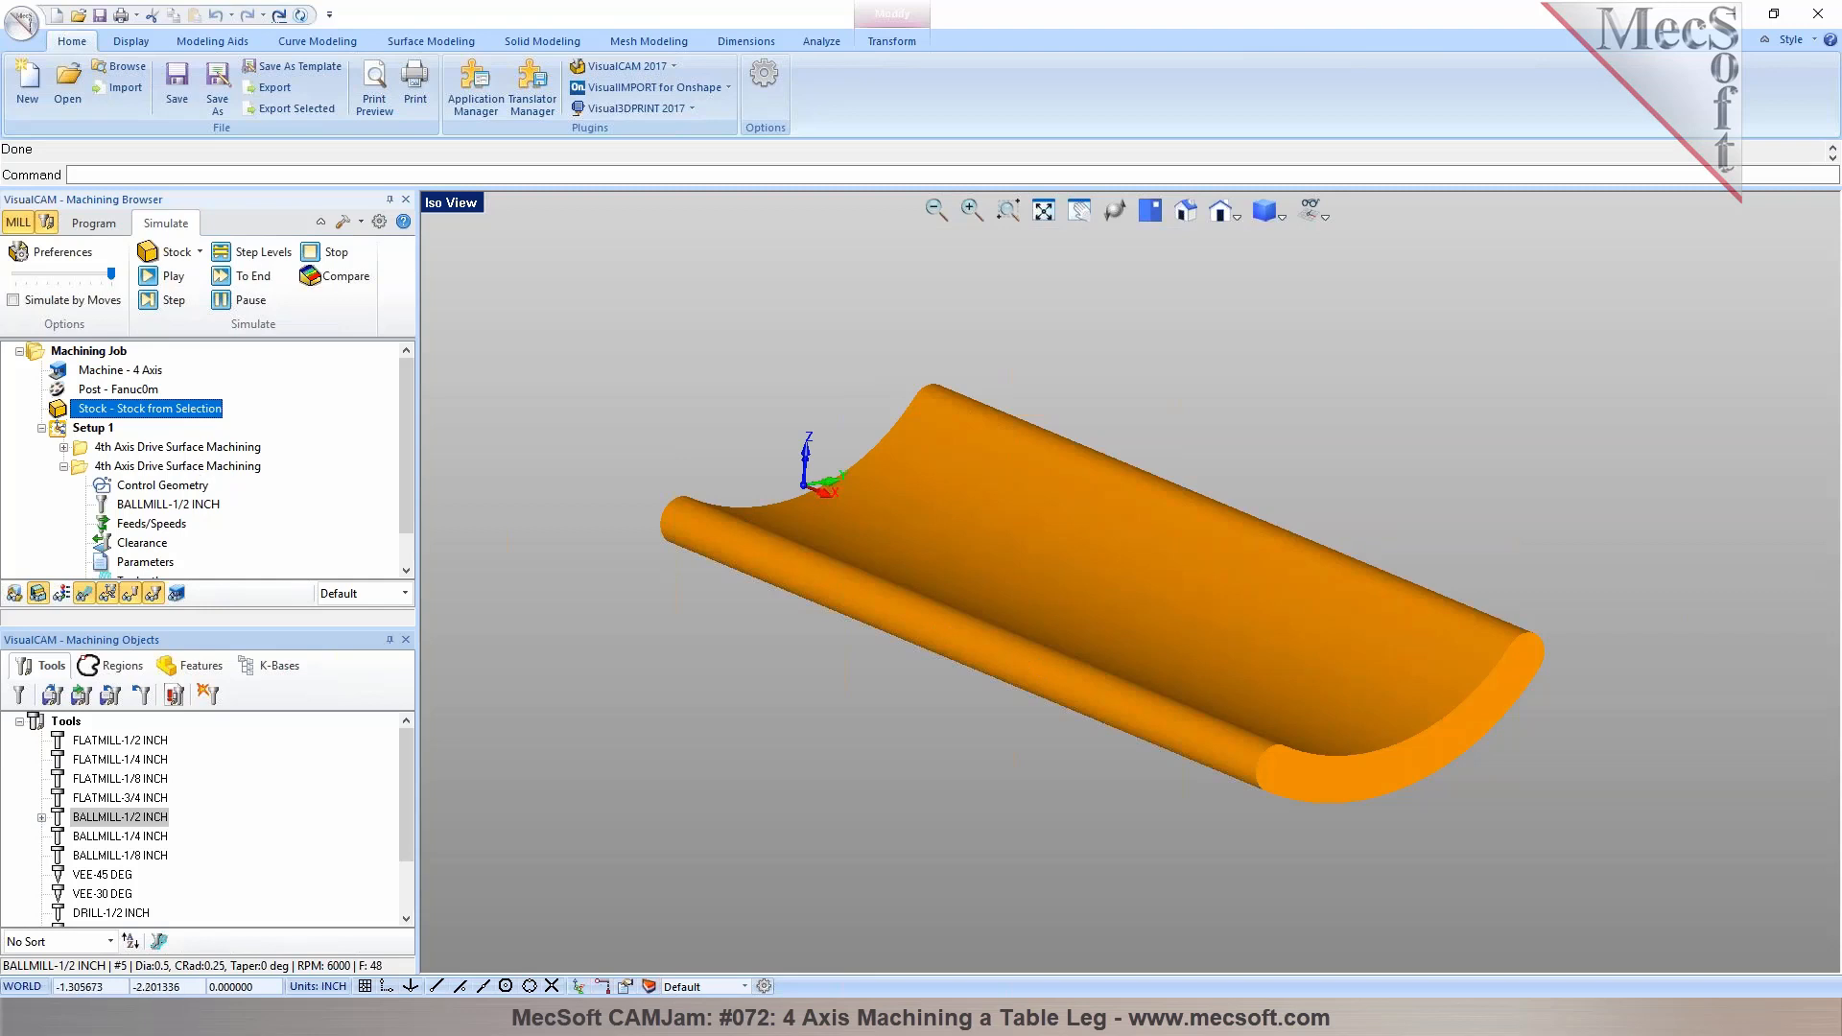
{"action": "left_click", "coordinate": [123, 449]}
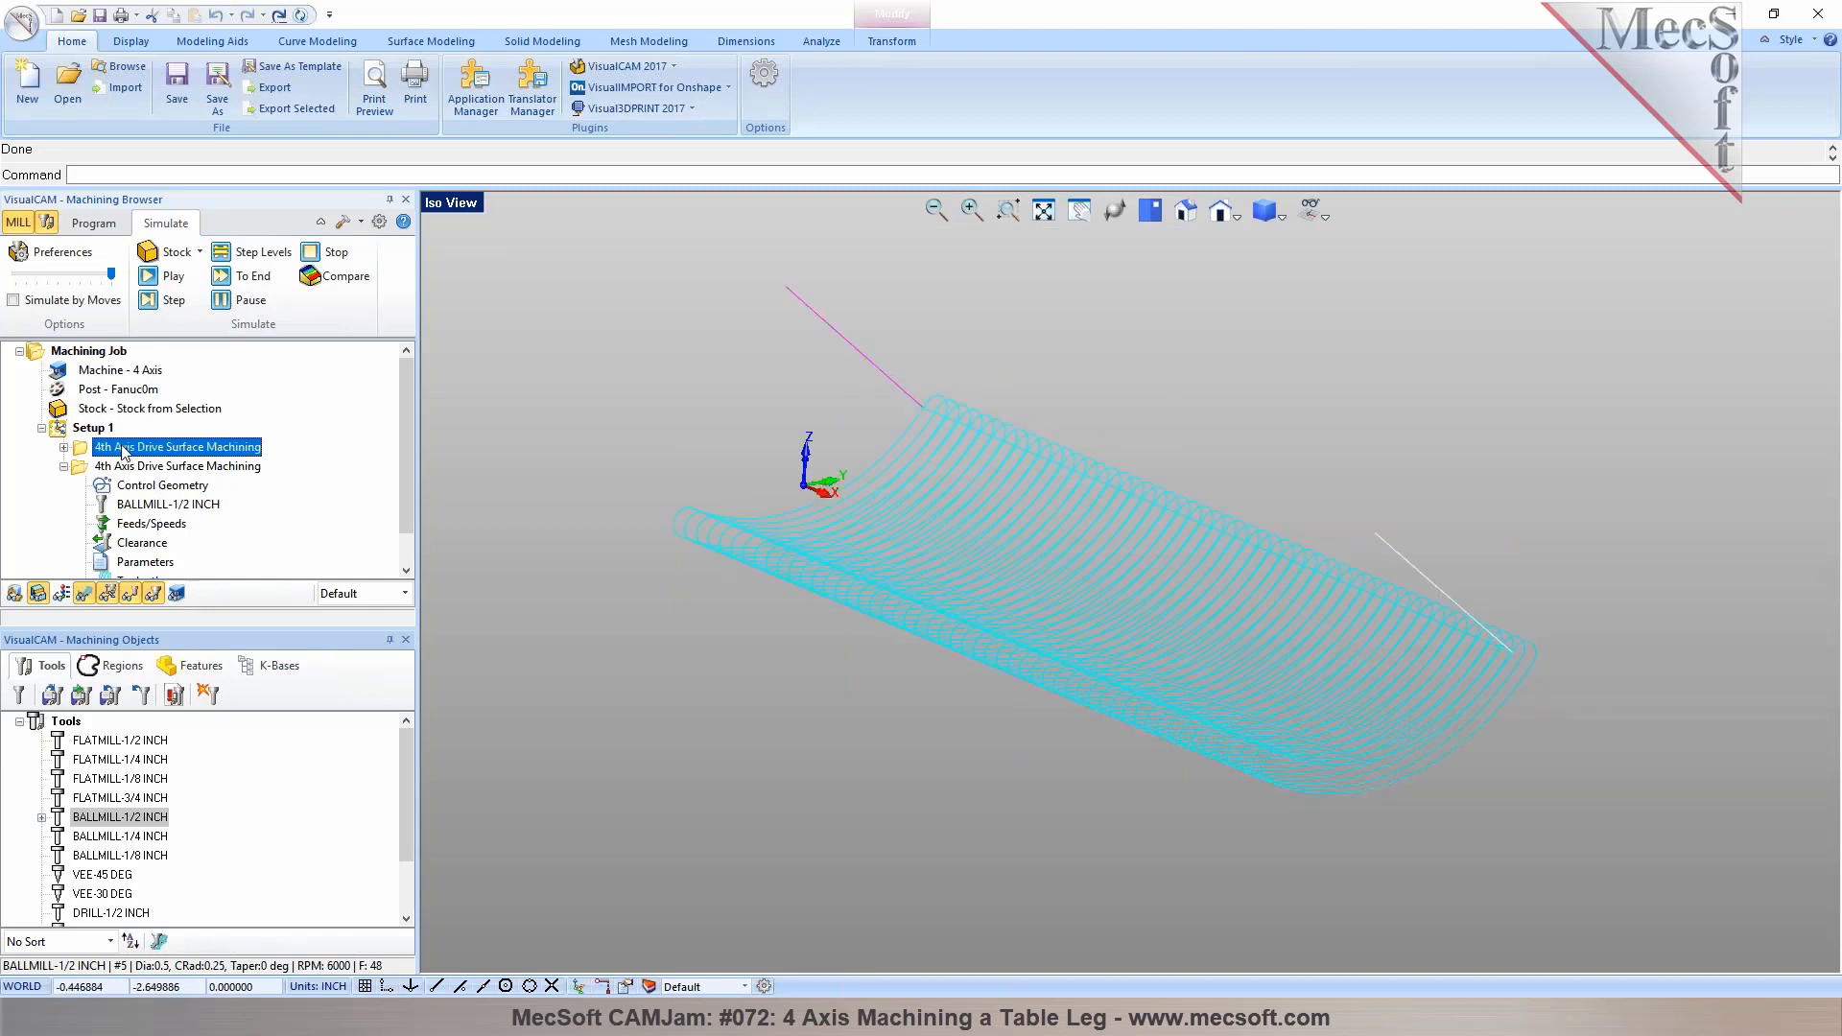
{"action": "left_click_drag", "start_coordinate": [111, 273], "coordinate": [26, 276]}
{"action": "left_click", "coordinate": [149, 280]}
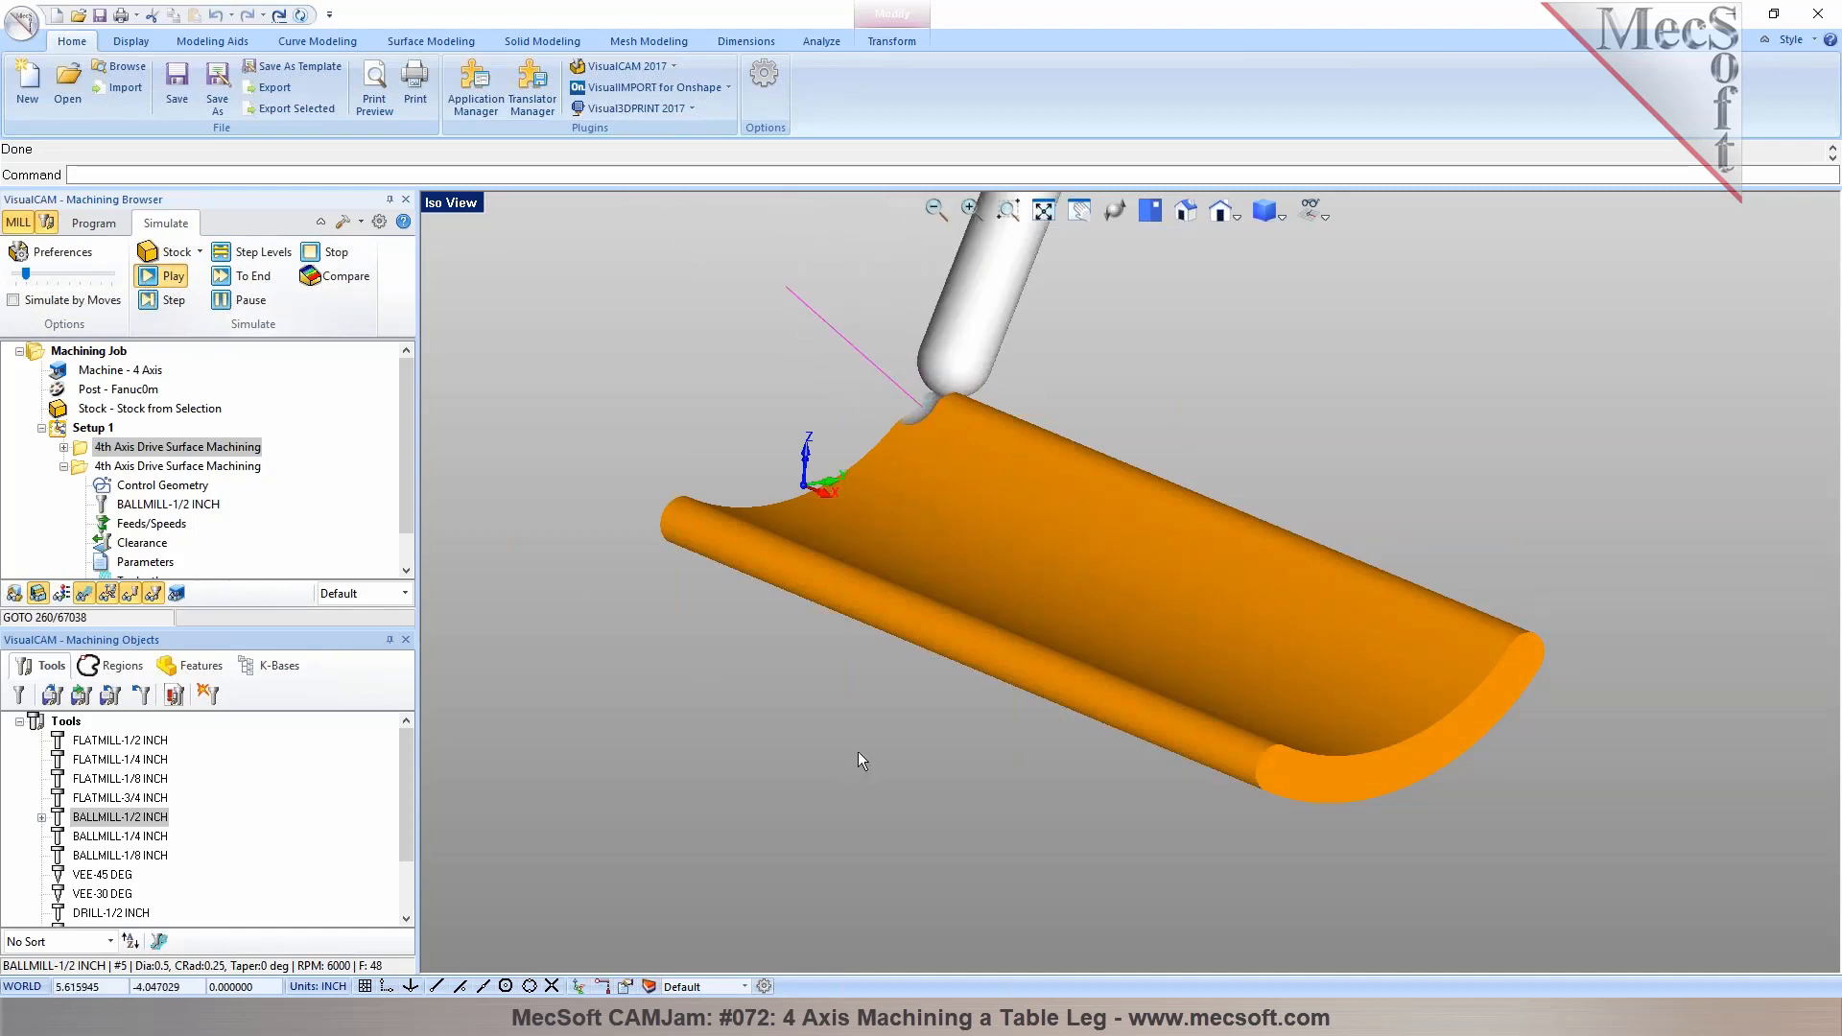
{"action": "left_click", "coordinate": [51, 275]}
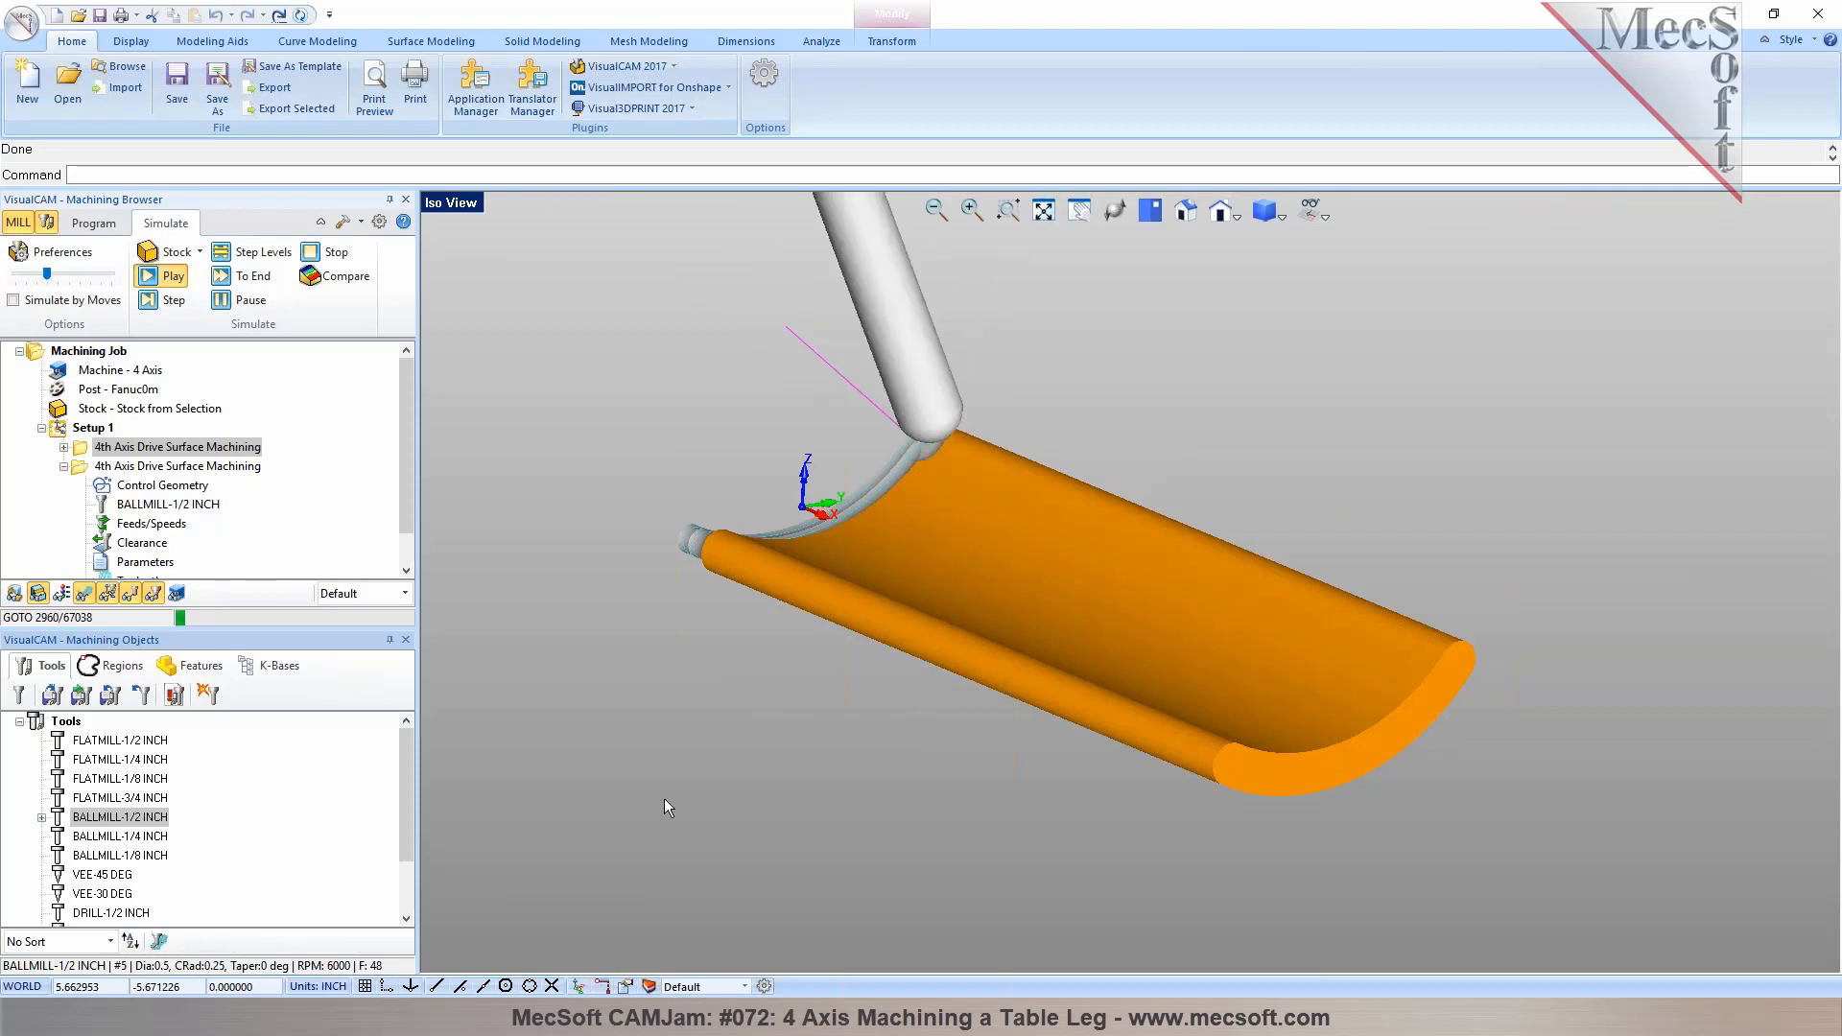
{"action": "left_click", "coordinate": [237, 301]}
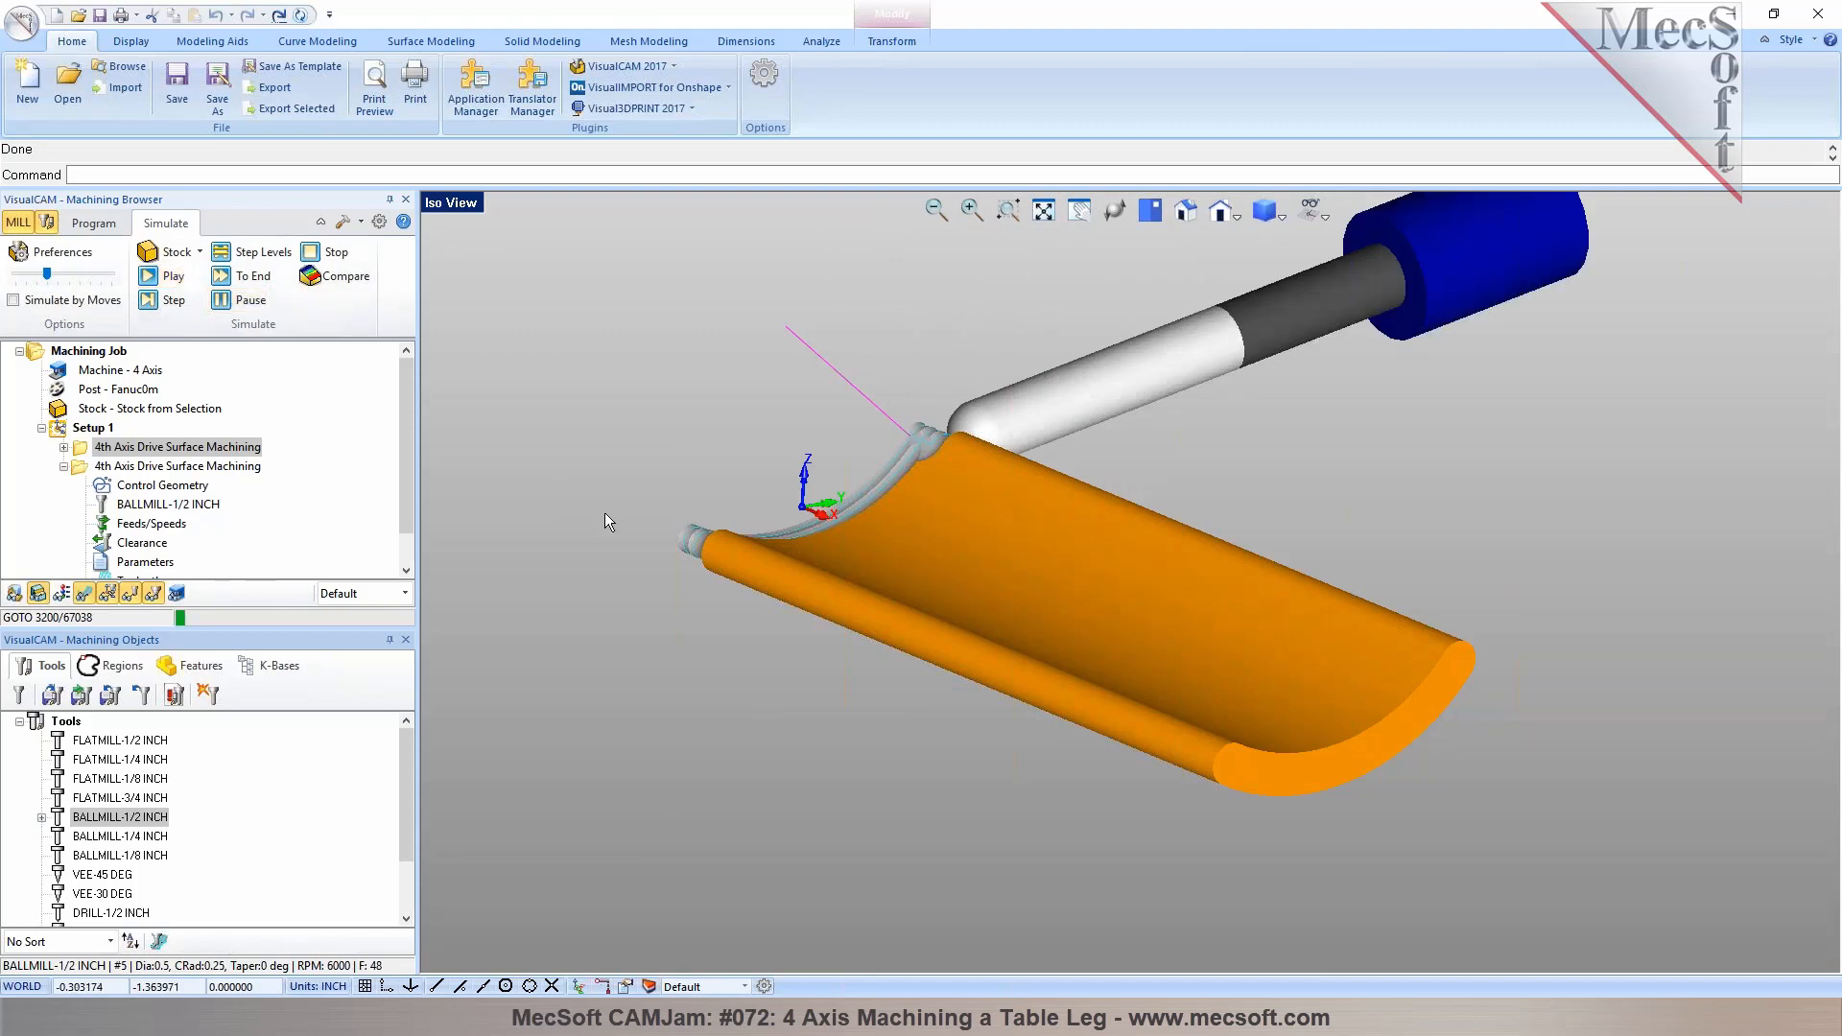
{"action": "left_click", "coordinate": [100, 227]}
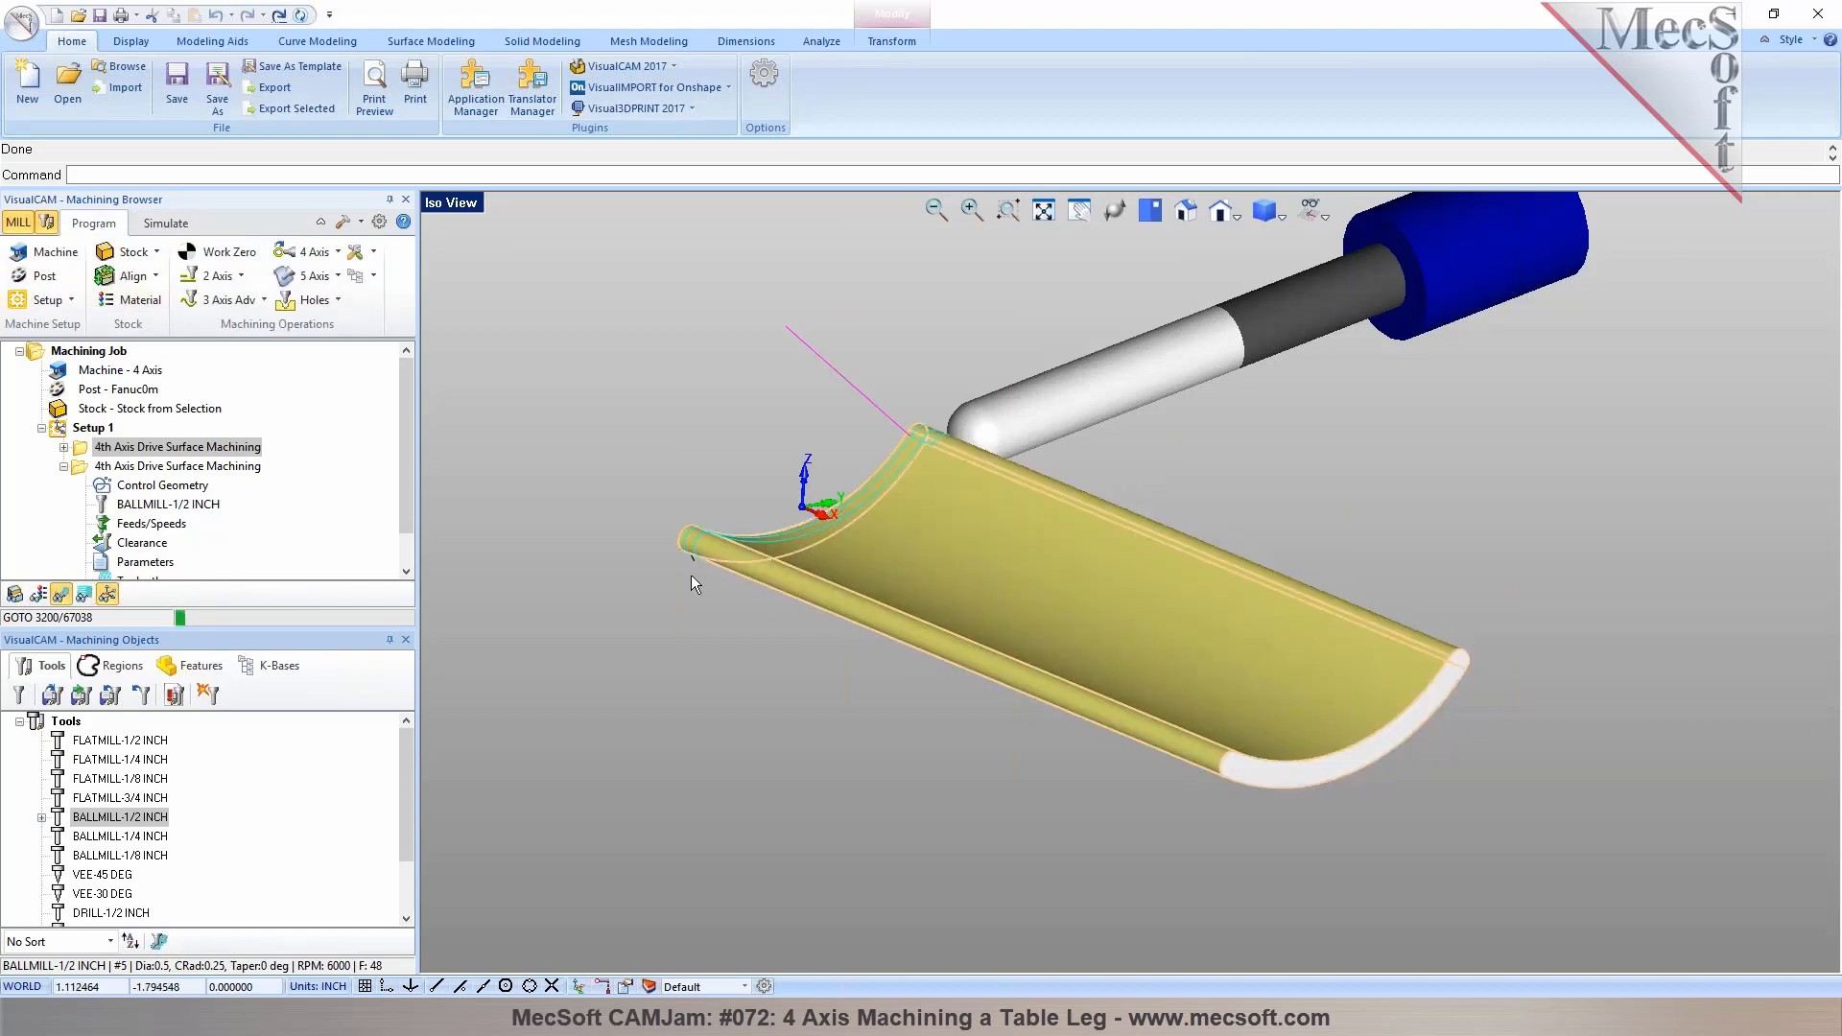
{"action": "left_click", "coordinate": [264, 300]}
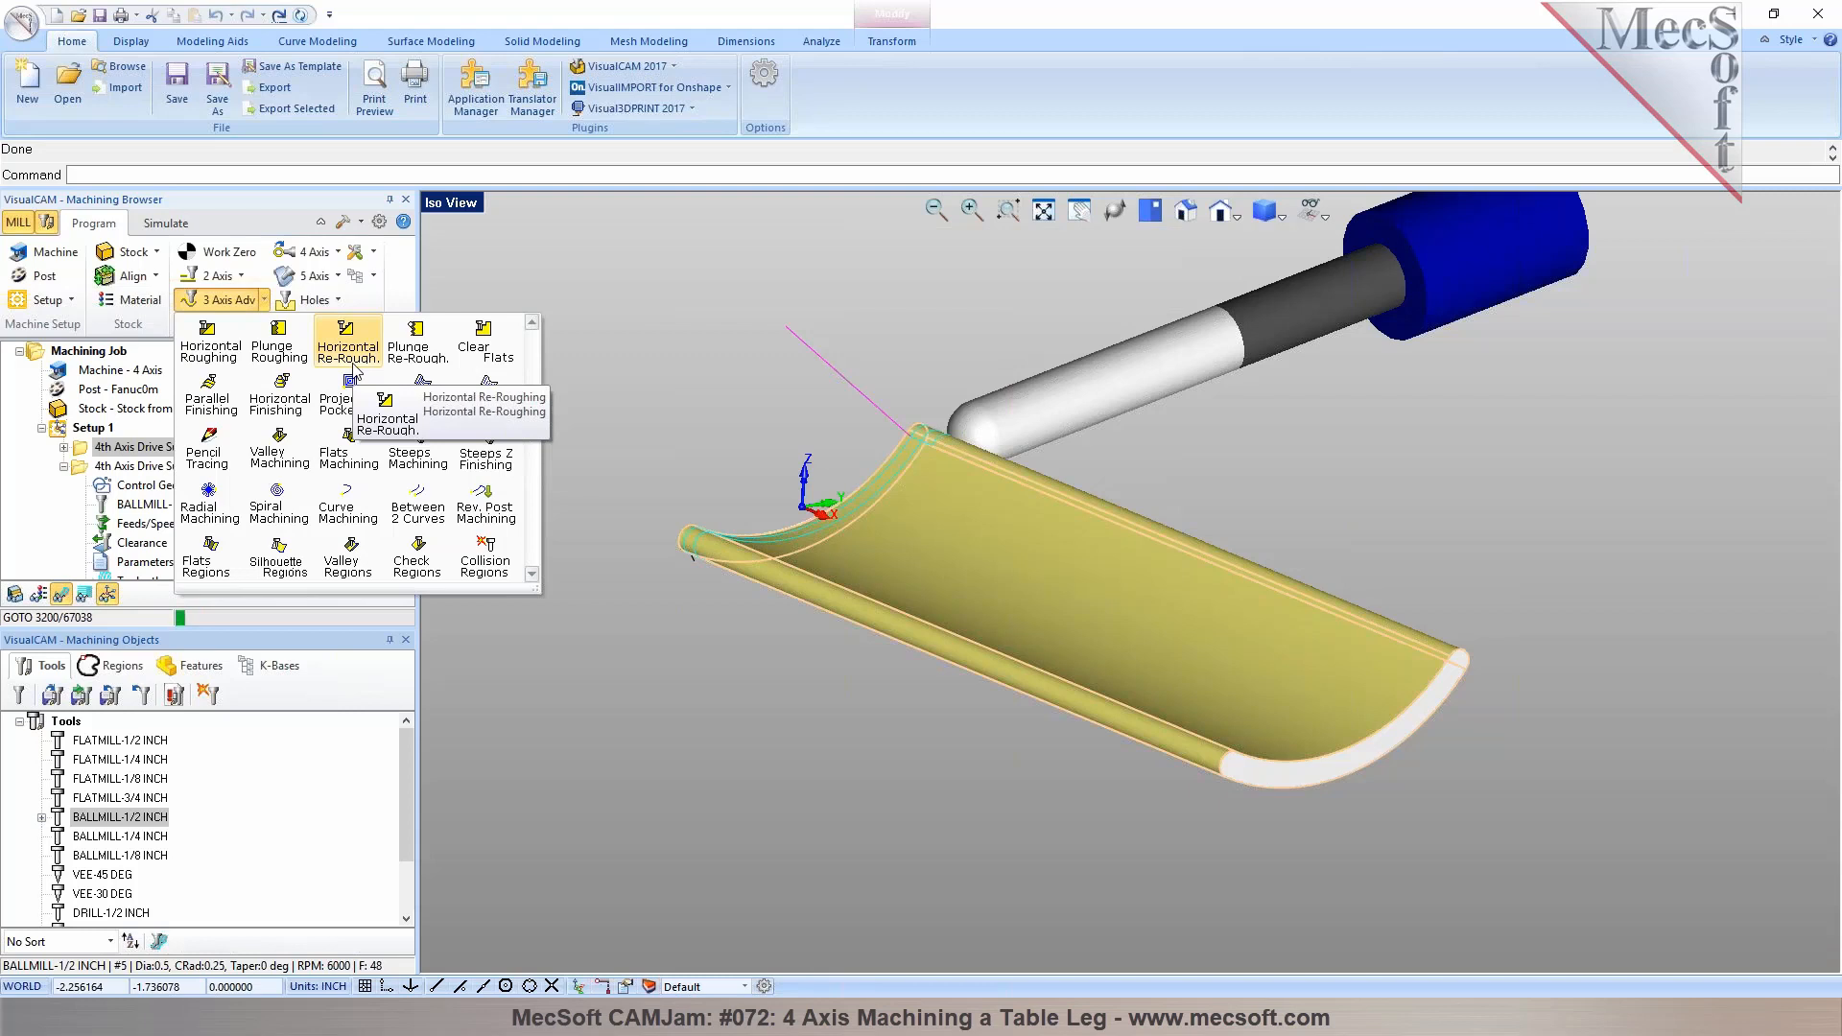
{"action": "left_click", "coordinate": [672, 330]}
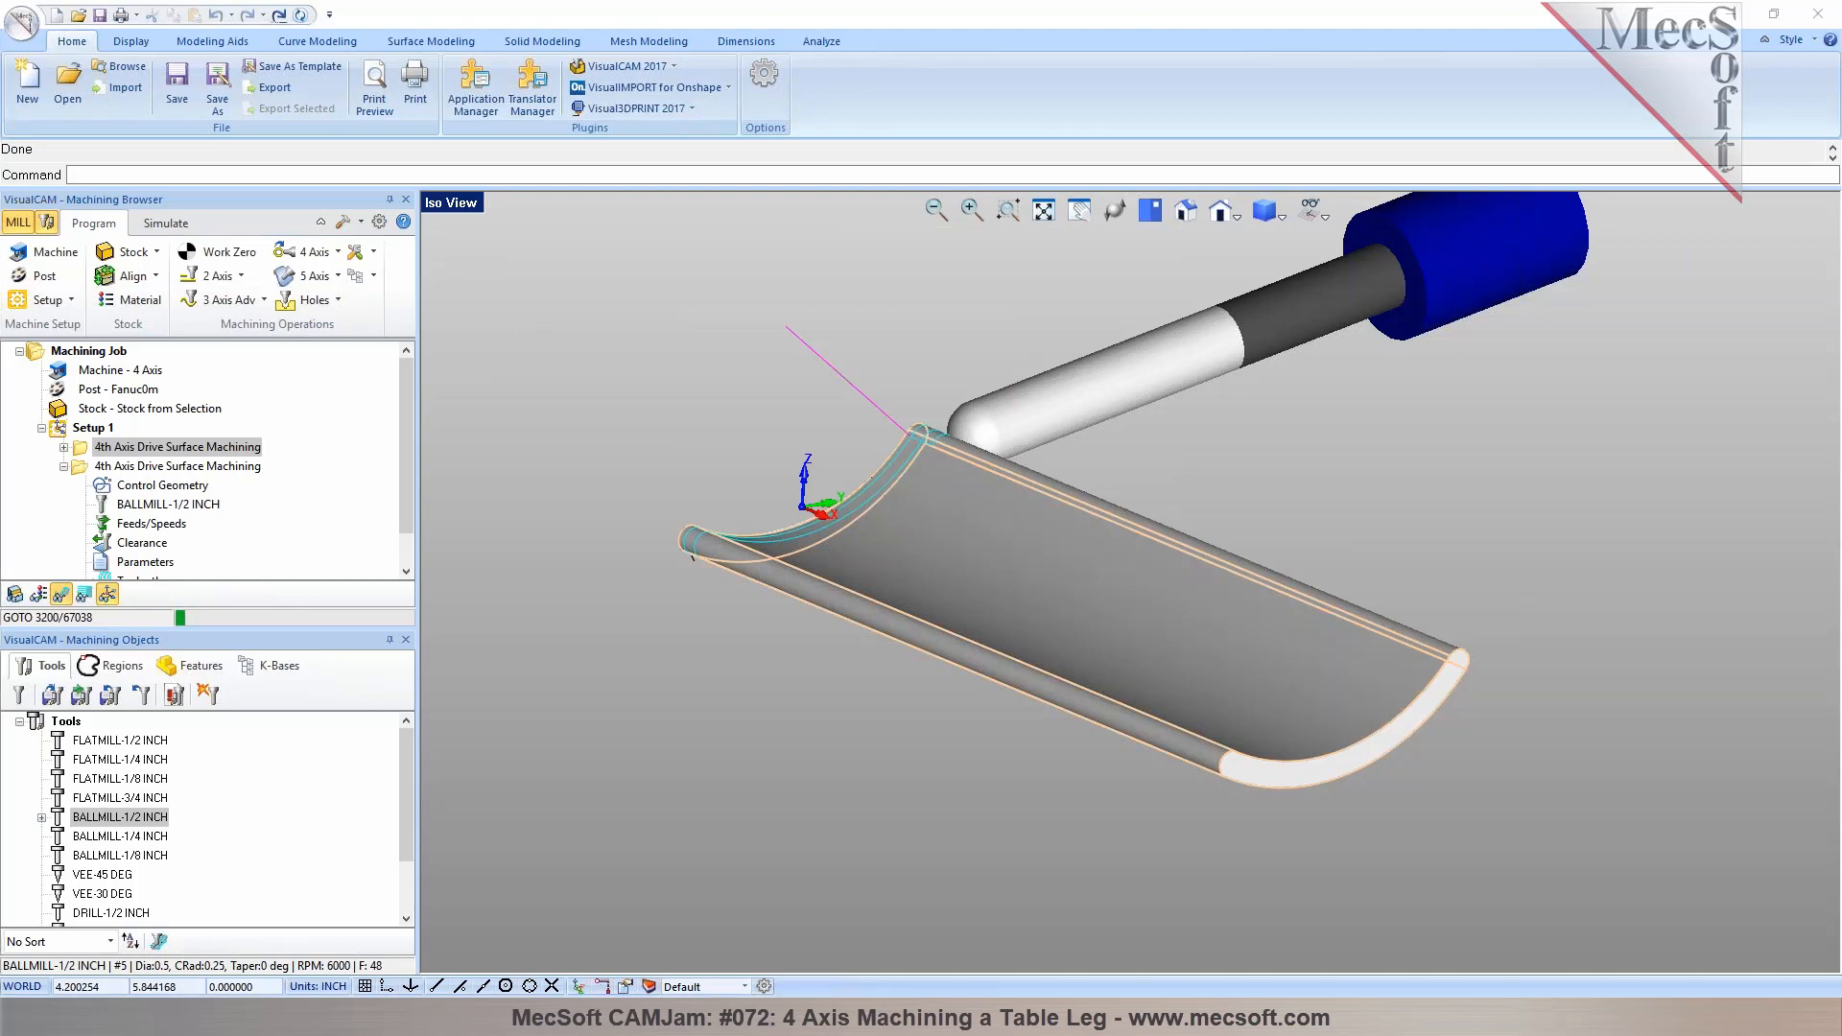
{"action": "left_click", "coordinate": [1050, 560]}
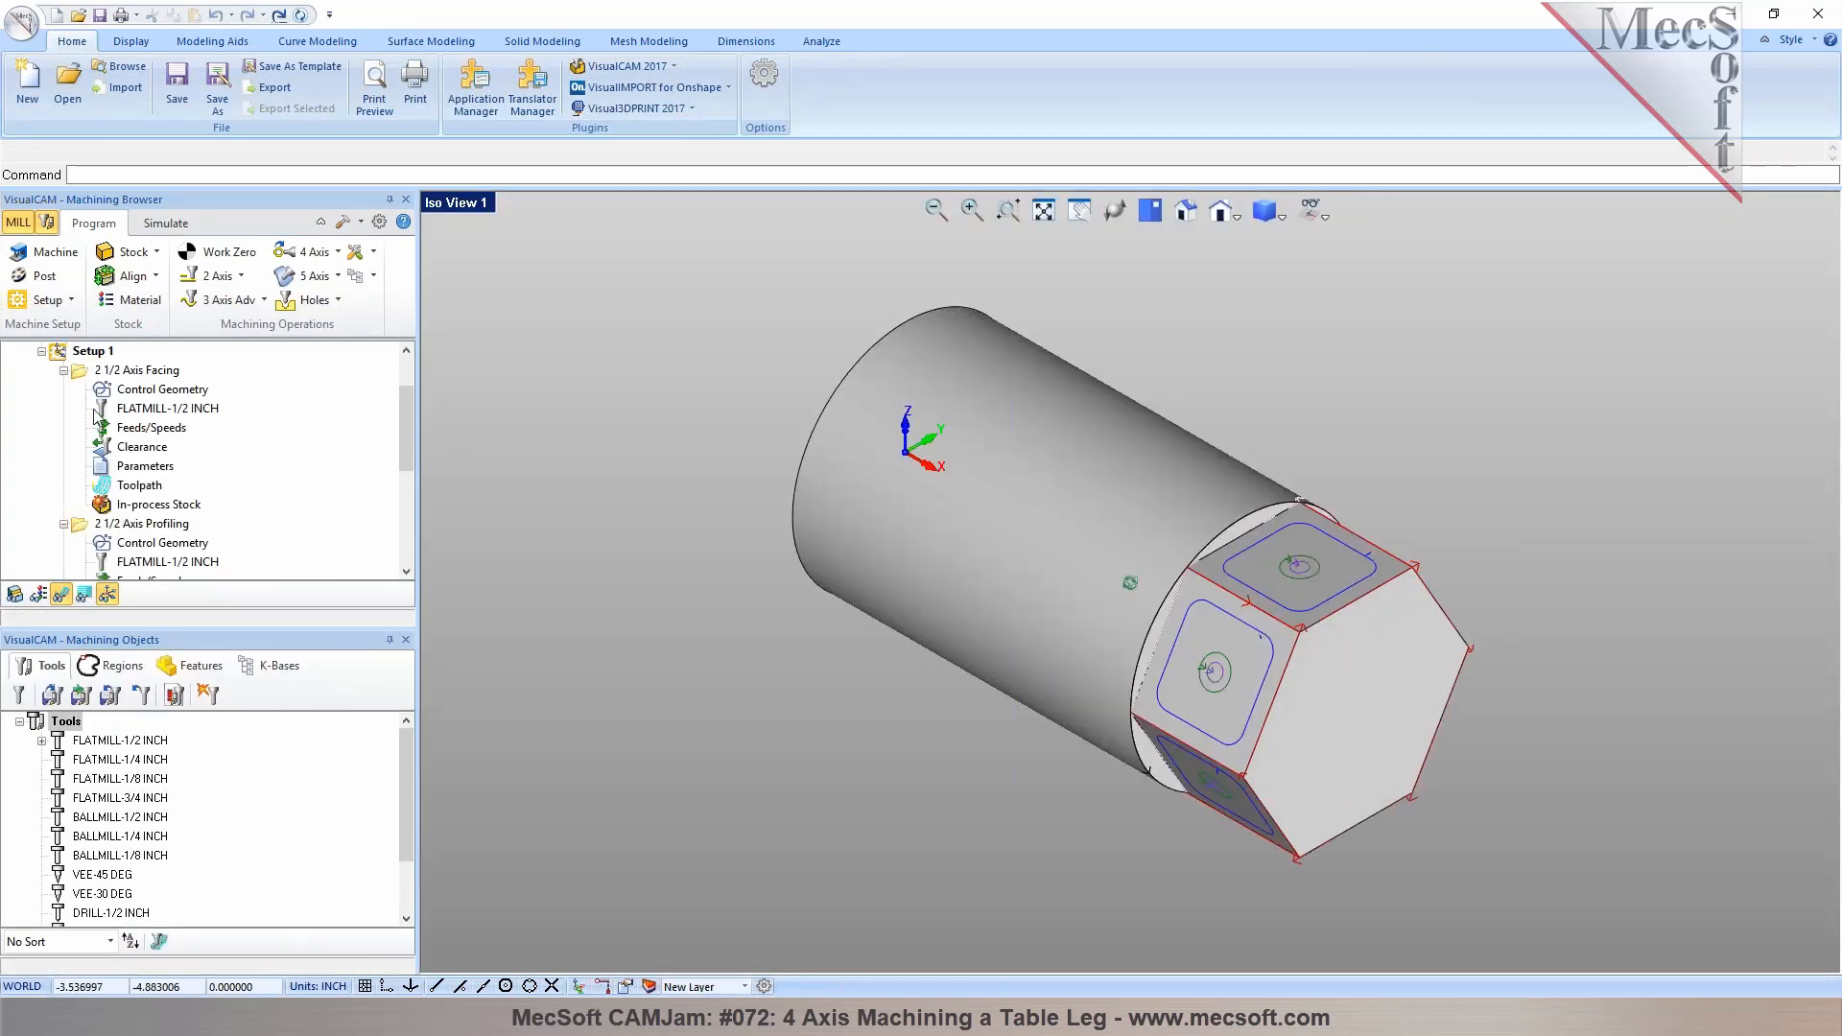
Collapse the facing, profiling and drilling operations under Setup 1 in the hexagon part's machining browser
{"action": "left_click", "coordinate": [63, 370]}
{"action": "left_click", "coordinate": [63, 390]}
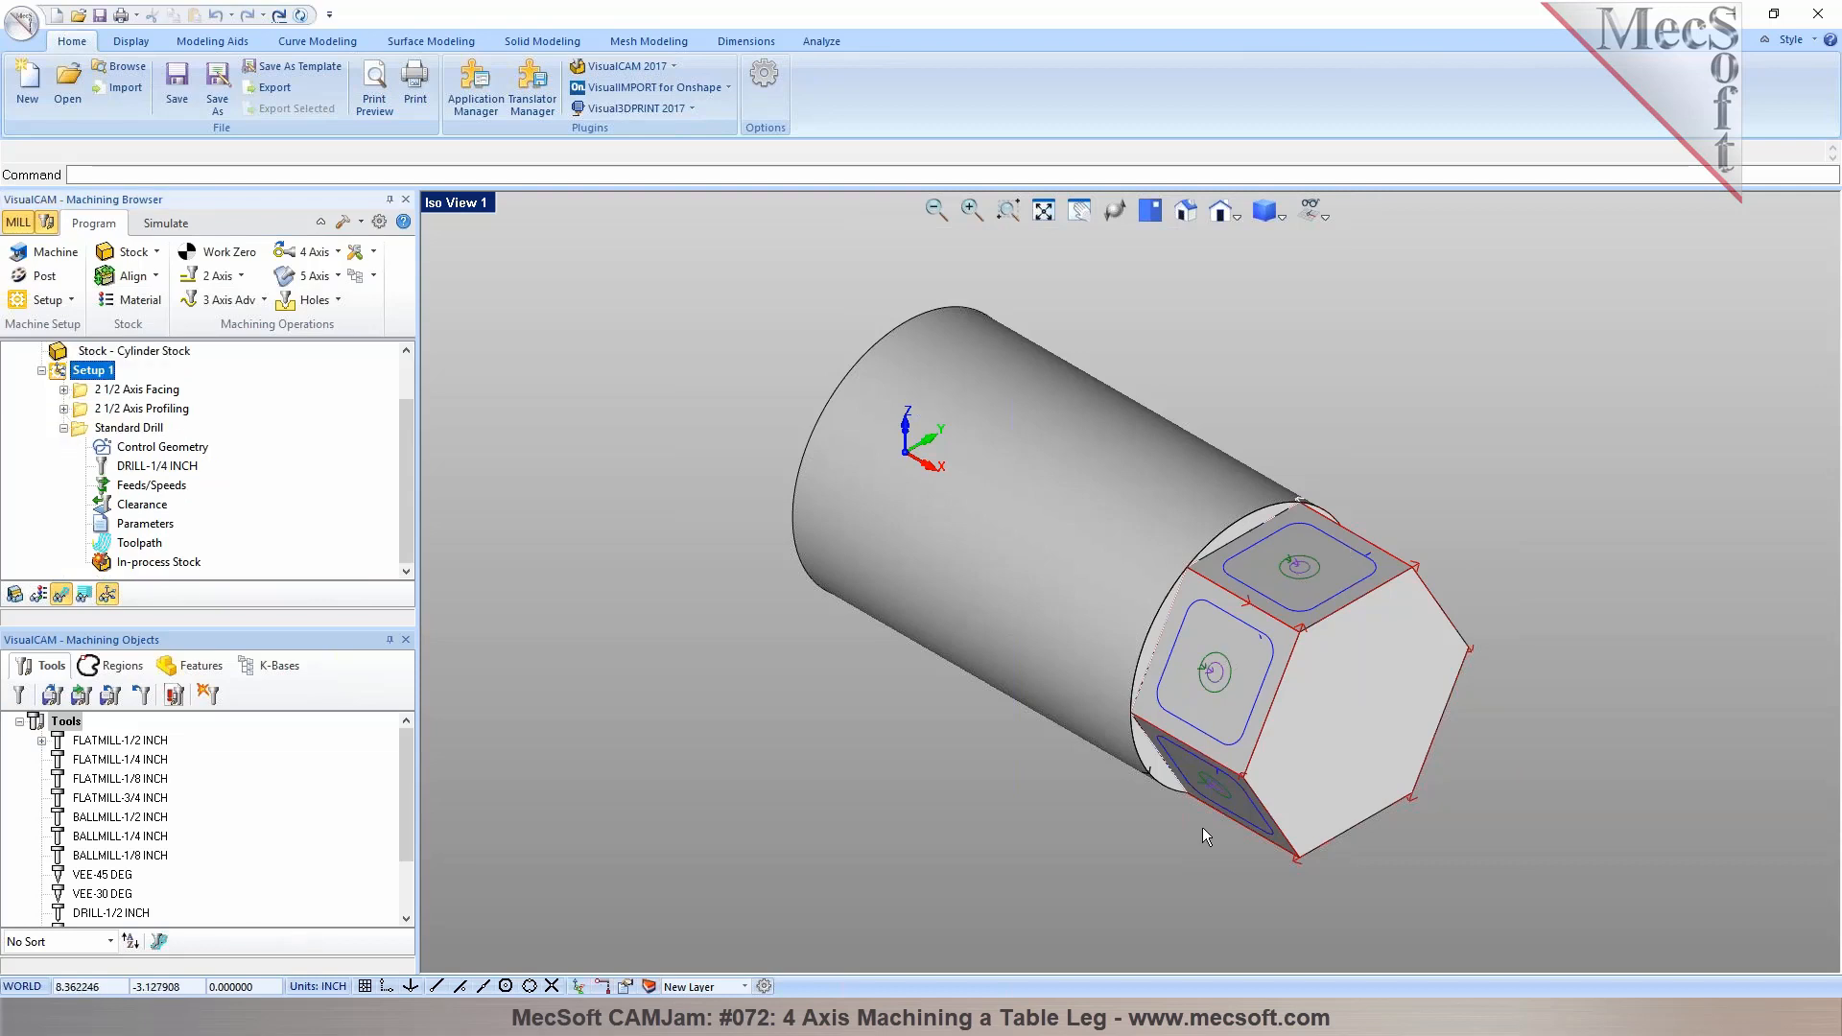
{"action": "middle_click_drag", "start_coordinate": [1269, 783], "coordinate": [1390, 548]}
{"action": "right_click", "coordinate": [105, 376]}
{"action": "left_click", "coordinate": [159, 393]}
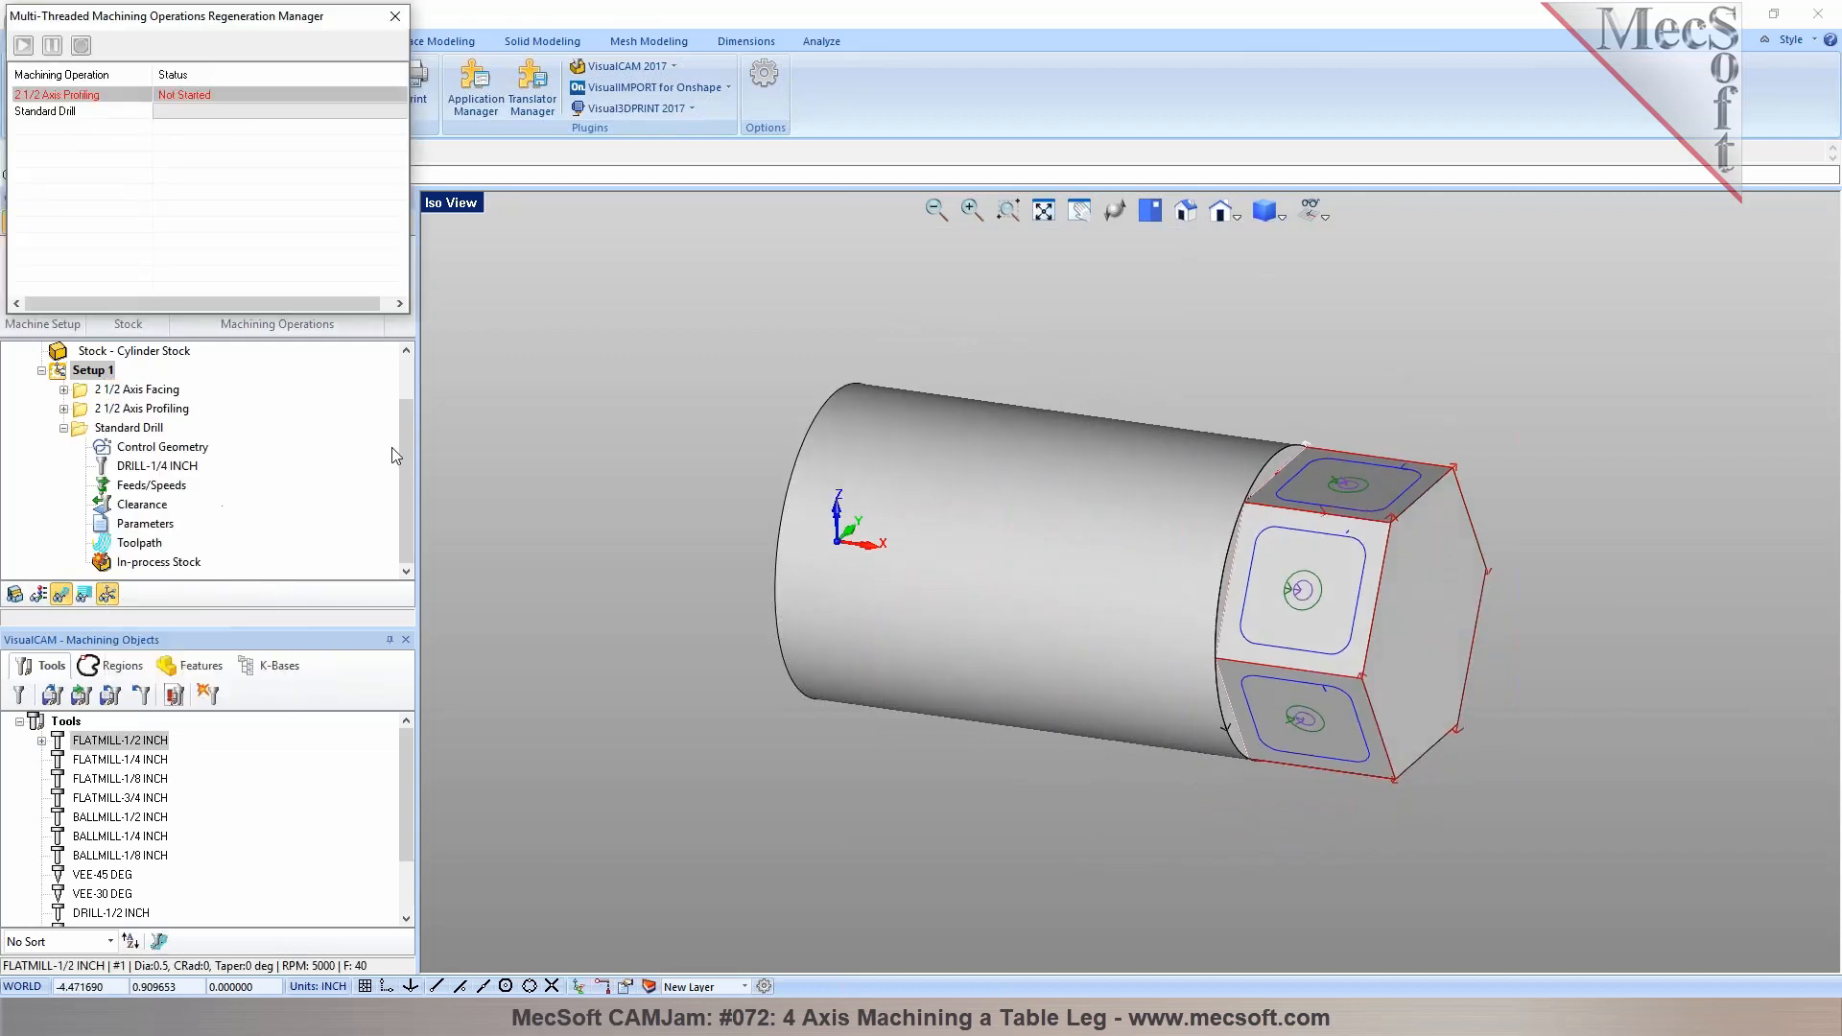
{"action": "left_click", "coordinate": [100, 389]}
{"action": "left_click", "coordinate": [122, 414]}
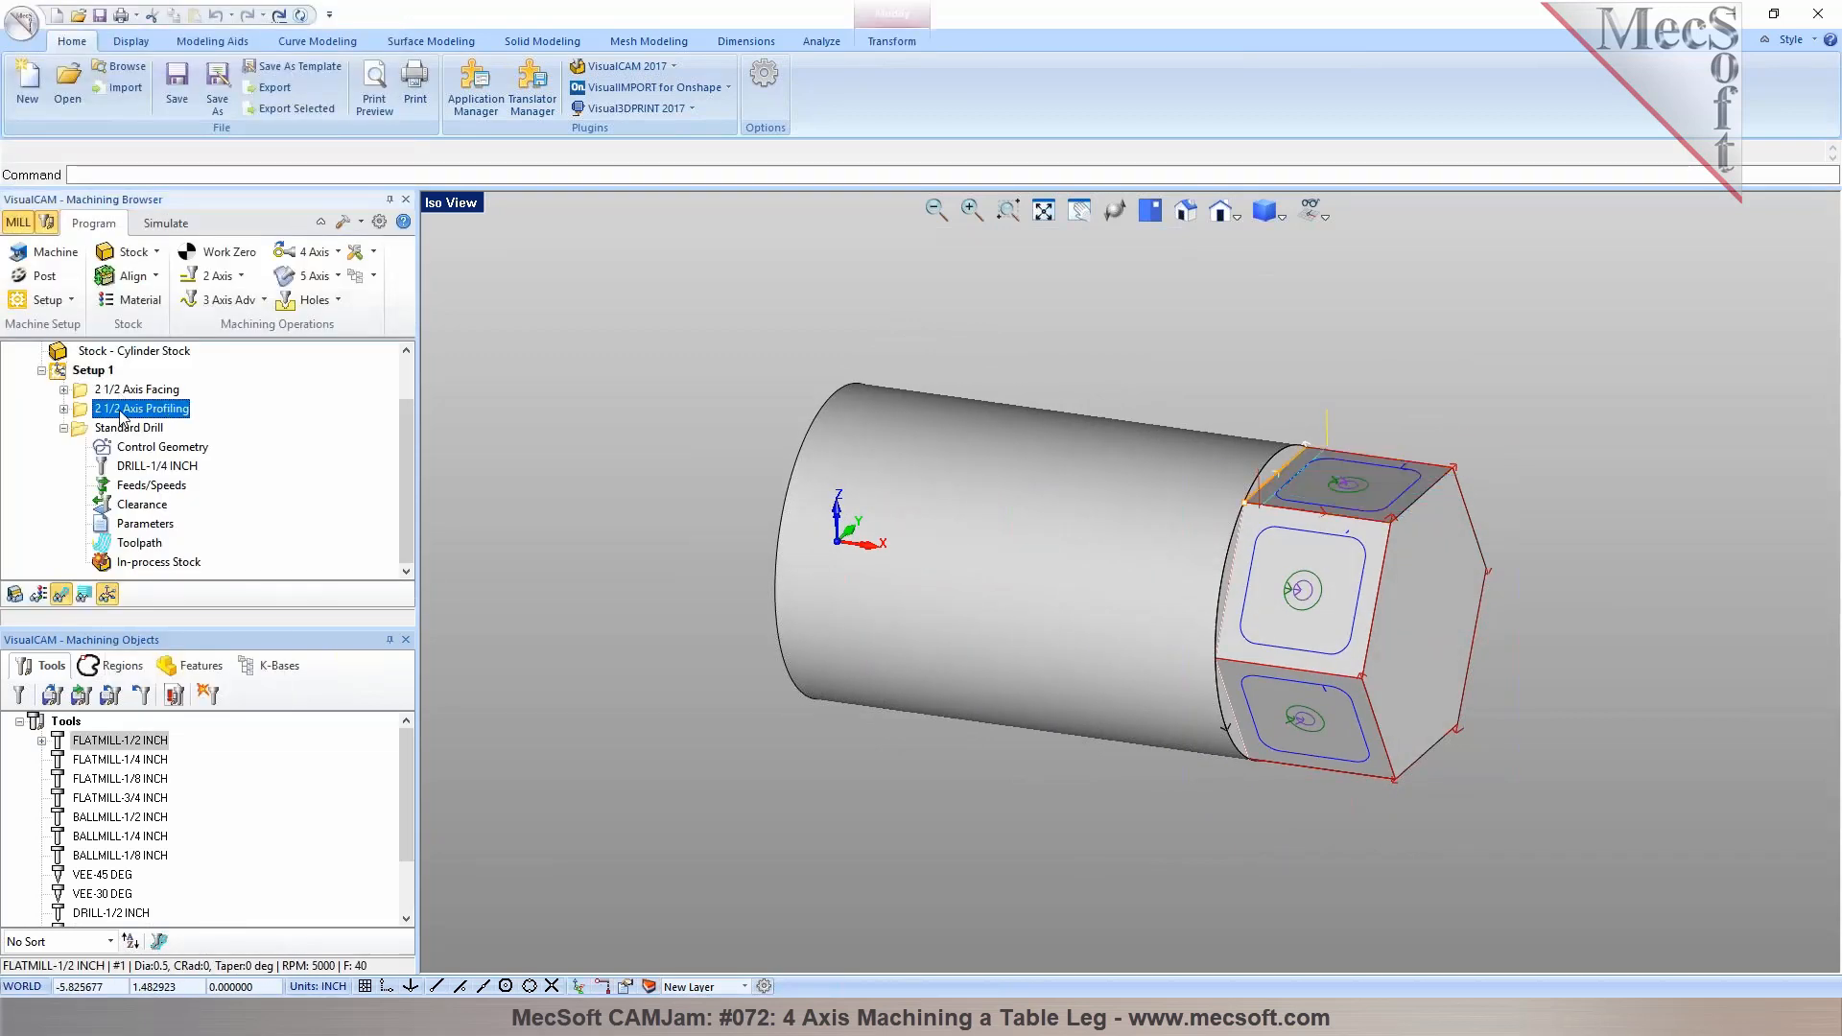
{"action": "left_click", "coordinate": [125, 427]}
{"action": "left_click", "coordinate": [63, 428]}
{"action": "left_click", "coordinate": [82, 431]}
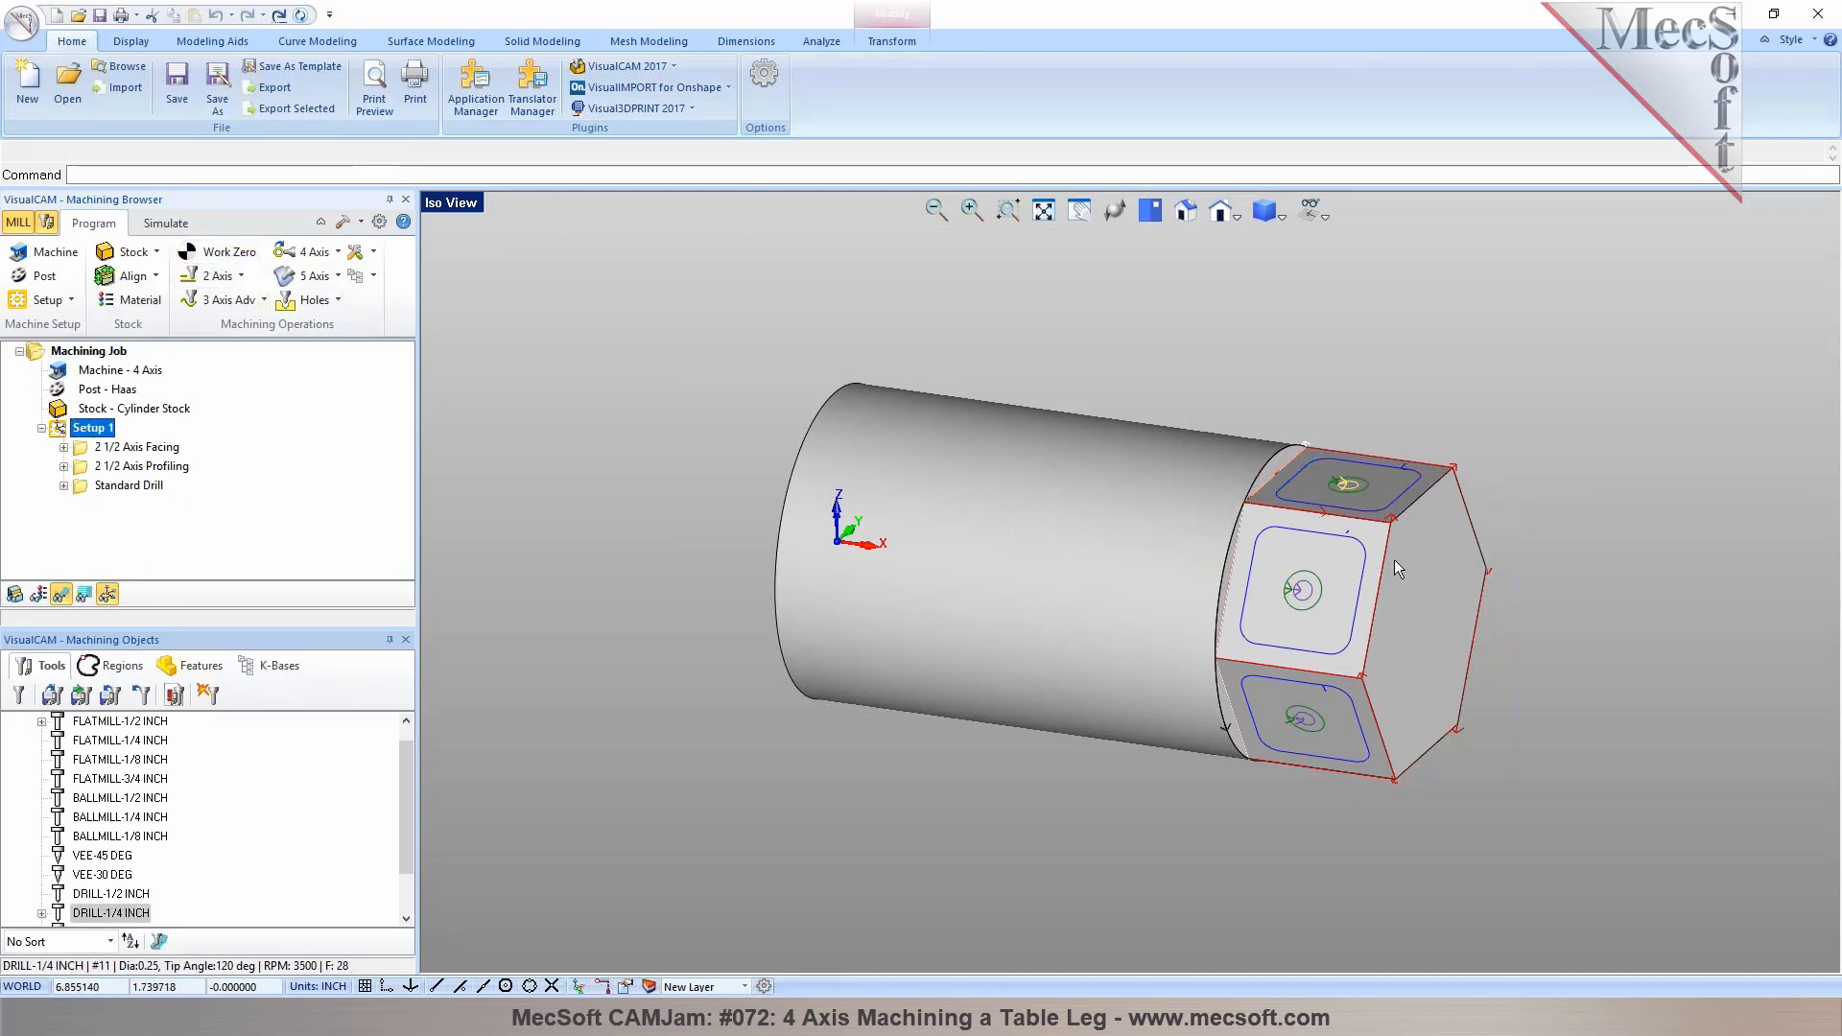
Select each operation and Setup 1 to review the hexagon part's toolpaths from different angles
{"action": "left_click", "coordinate": [142, 457]}
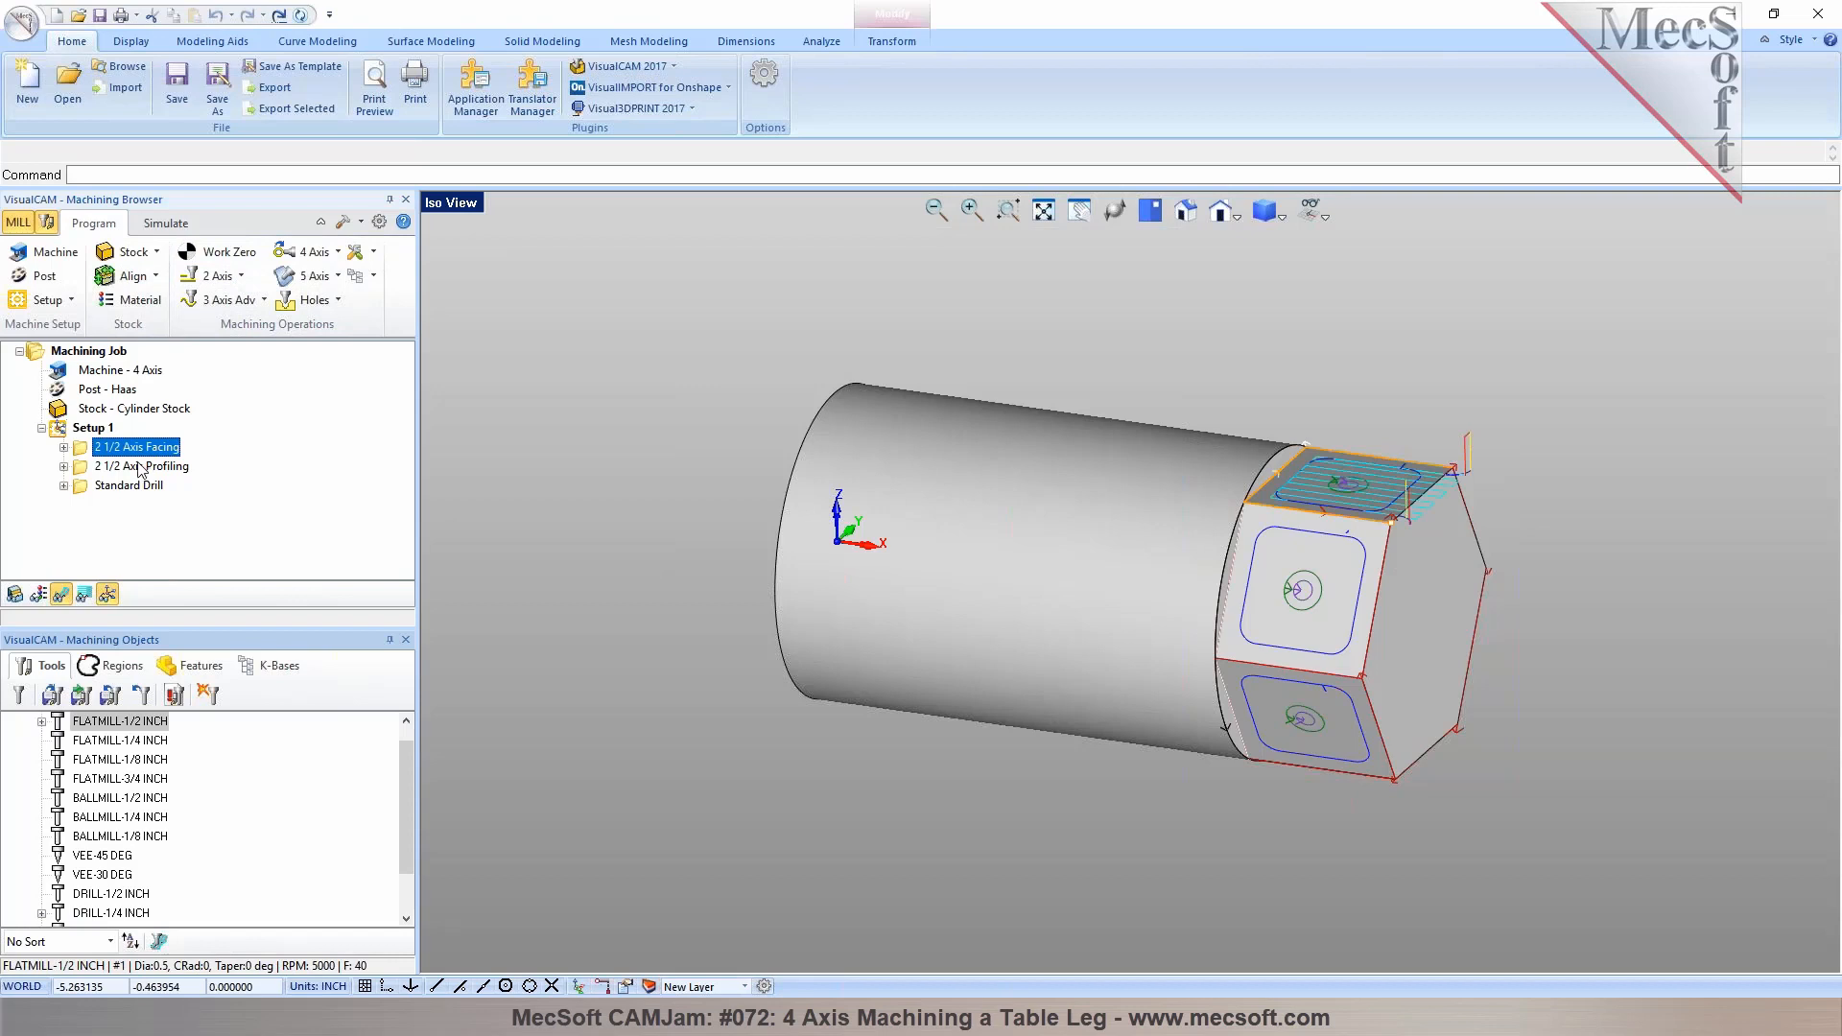
{"action": "left_click", "coordinate": [141, 468]}
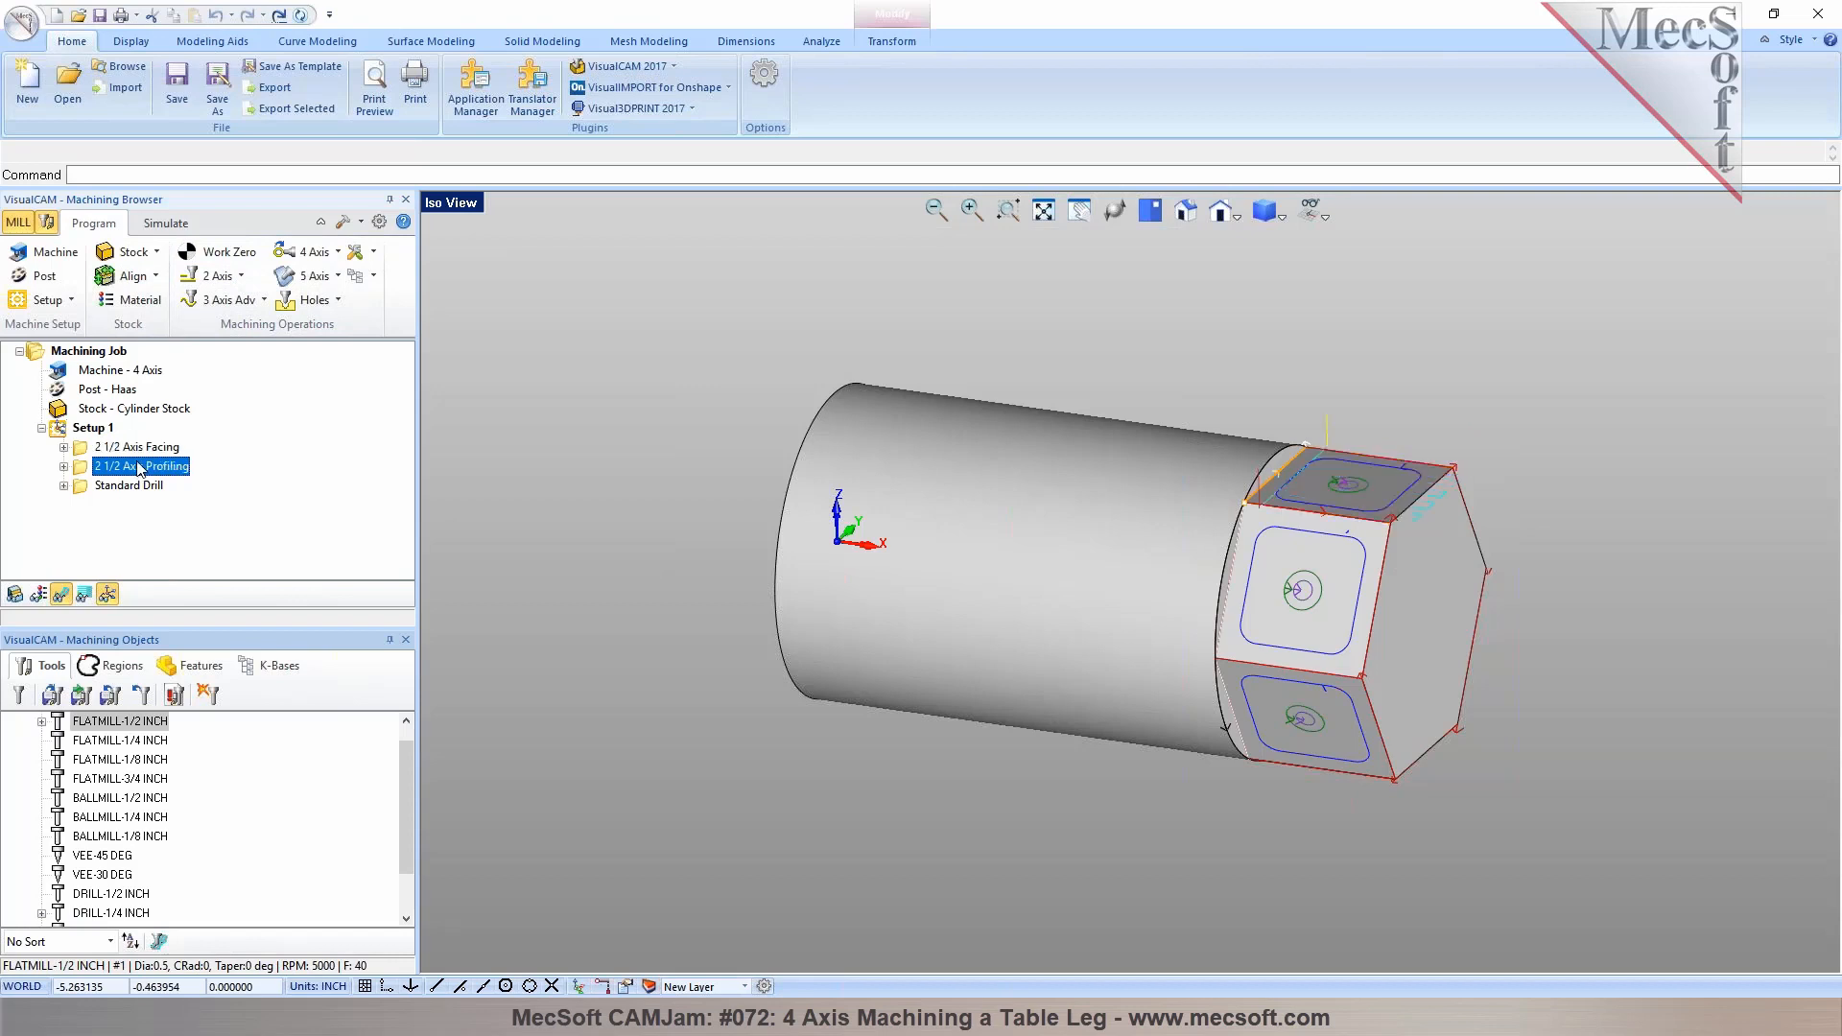
{"action": "left_click", "coordinate": [139, 487]}
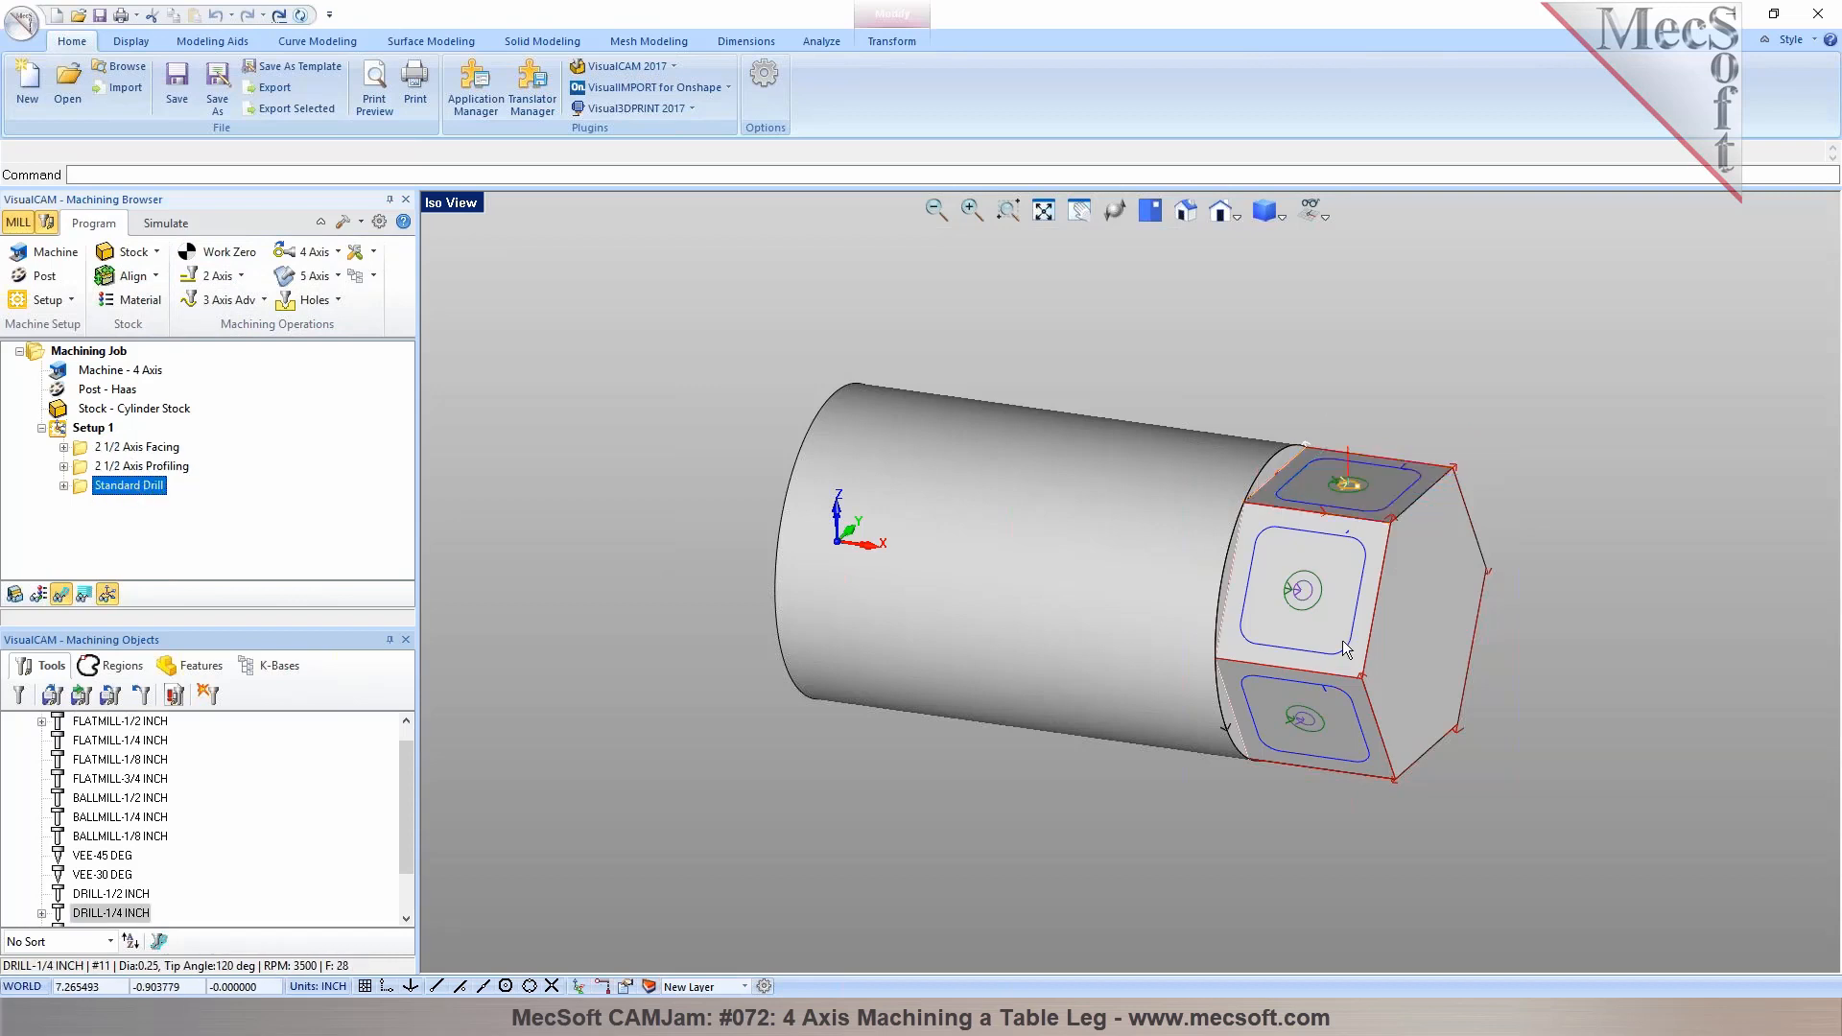
{"action": "middle_click_drag", "start_coordinate": [1351, 730], "coordinate": [1179, 729]}
{"action": "middle_click_drag", "start_coordinate": [1103, 487], "coordinate": [1120, 628]}
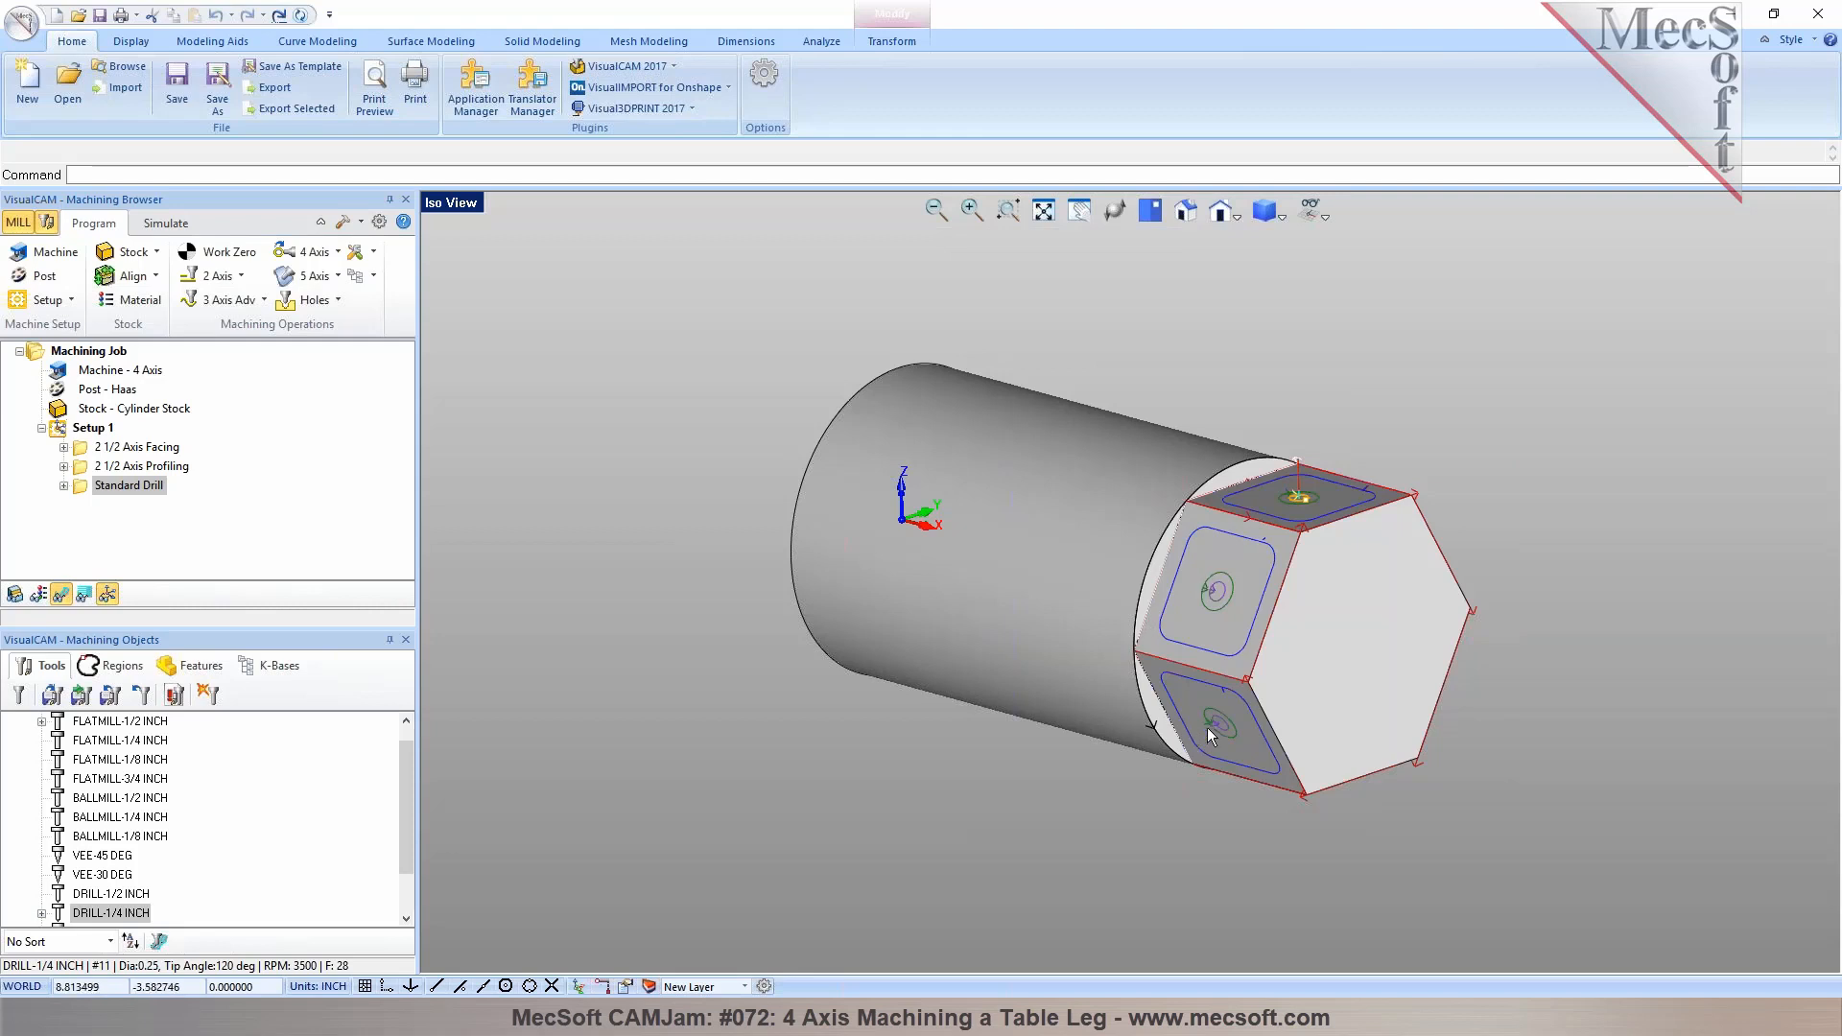
{"action": "left_click", "coordinate": [95, 429]}
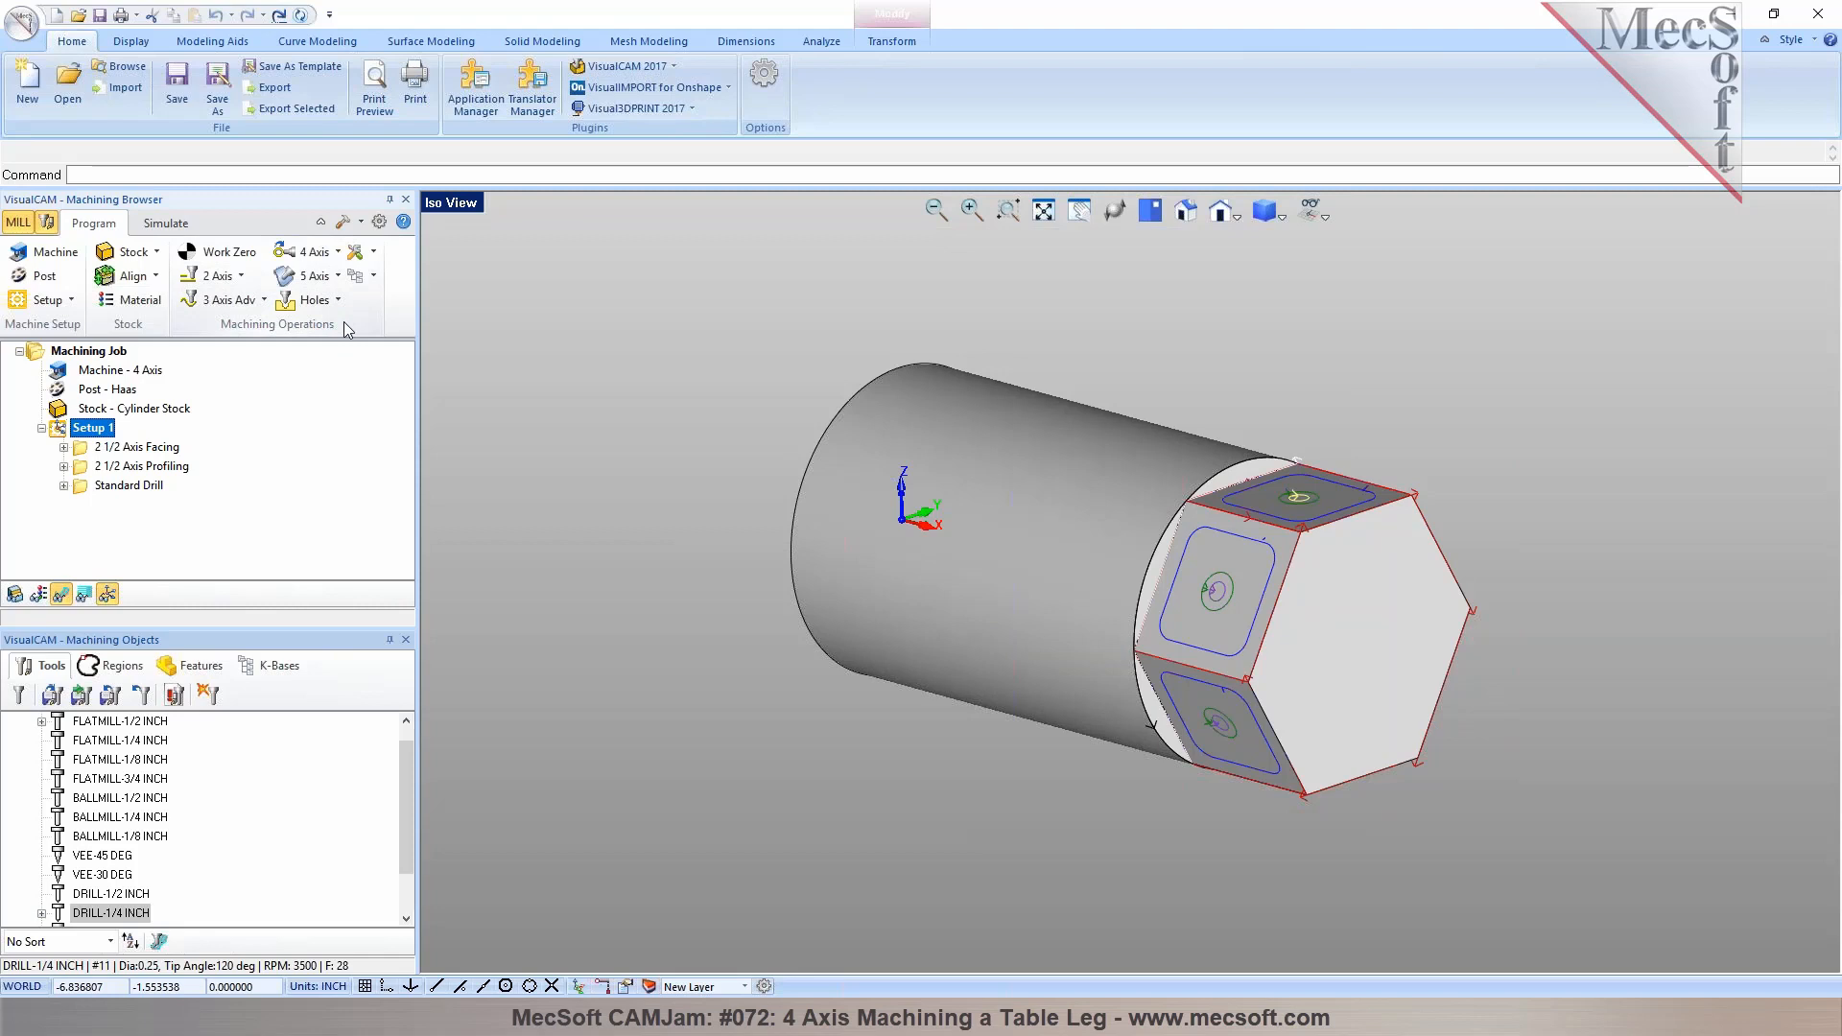
Create a Rotary Instance with a 60° counter-clockwise incremental table rotation, adjusting the number of table rotations, and generate it
{"action": "left_click", "coordinate": [313, 251]}
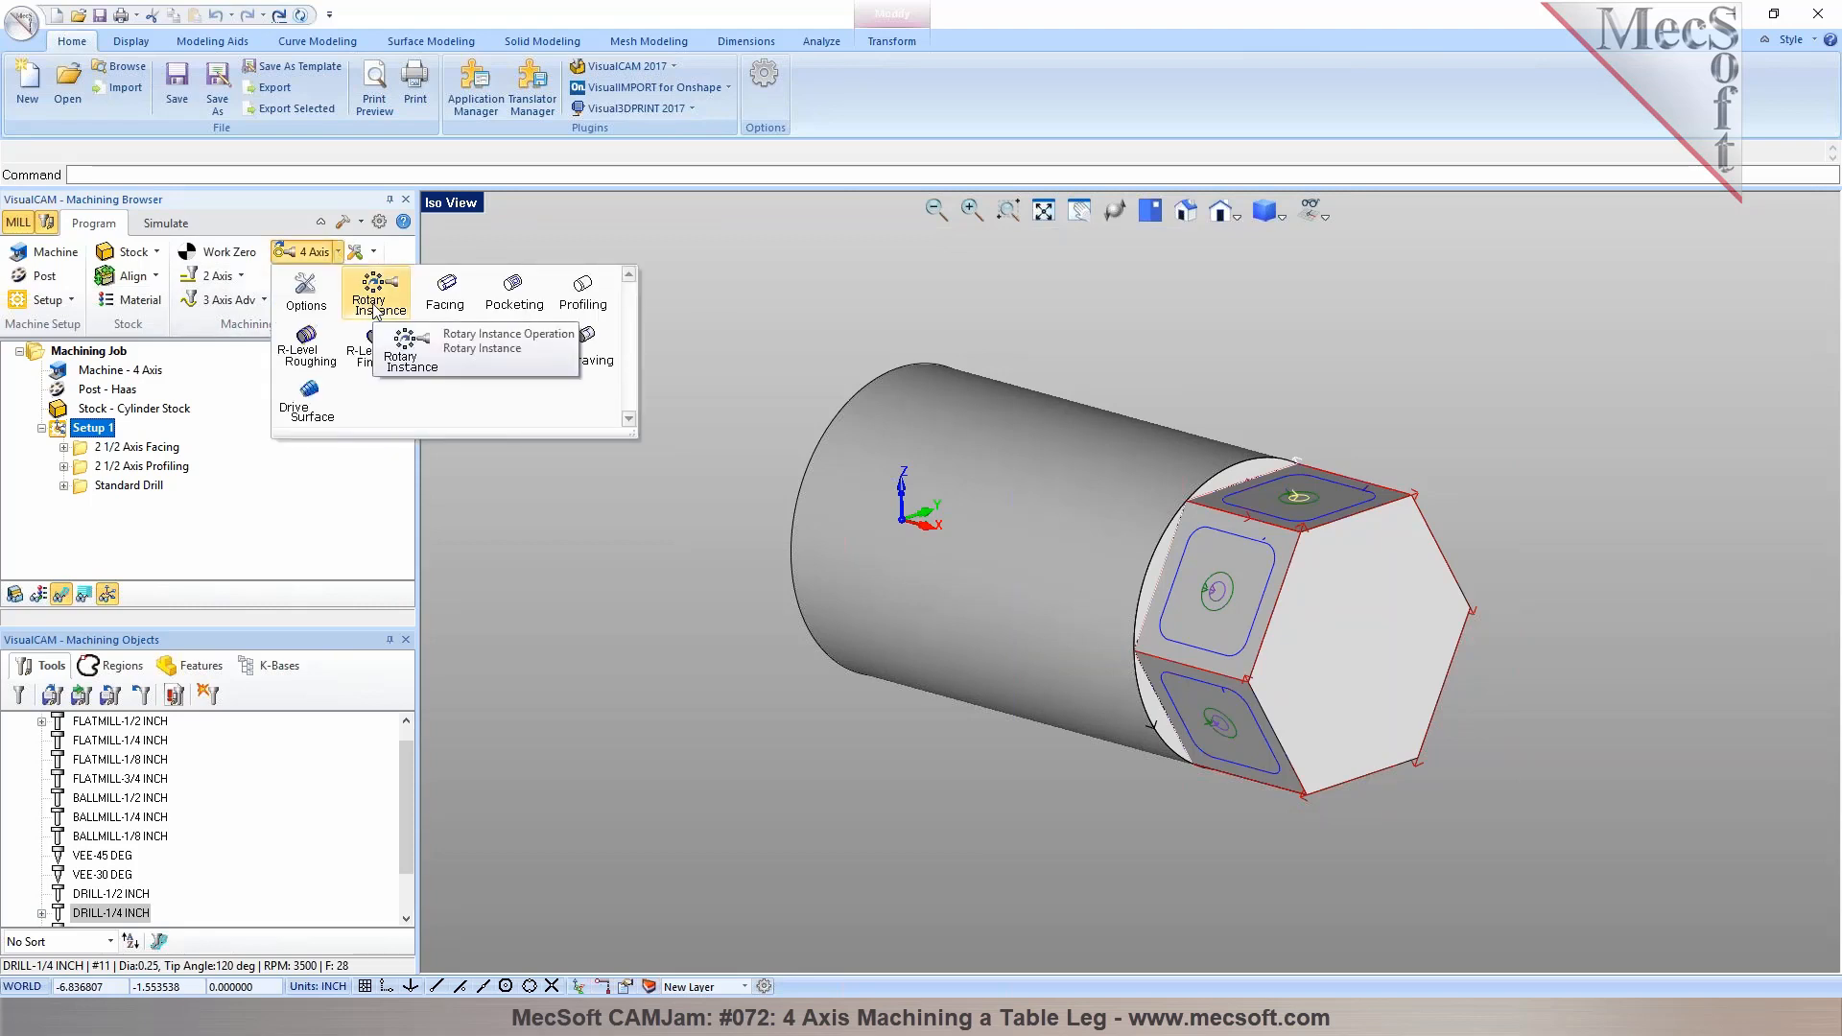
{"action": "left_click", "coordinate": [374, 305]}
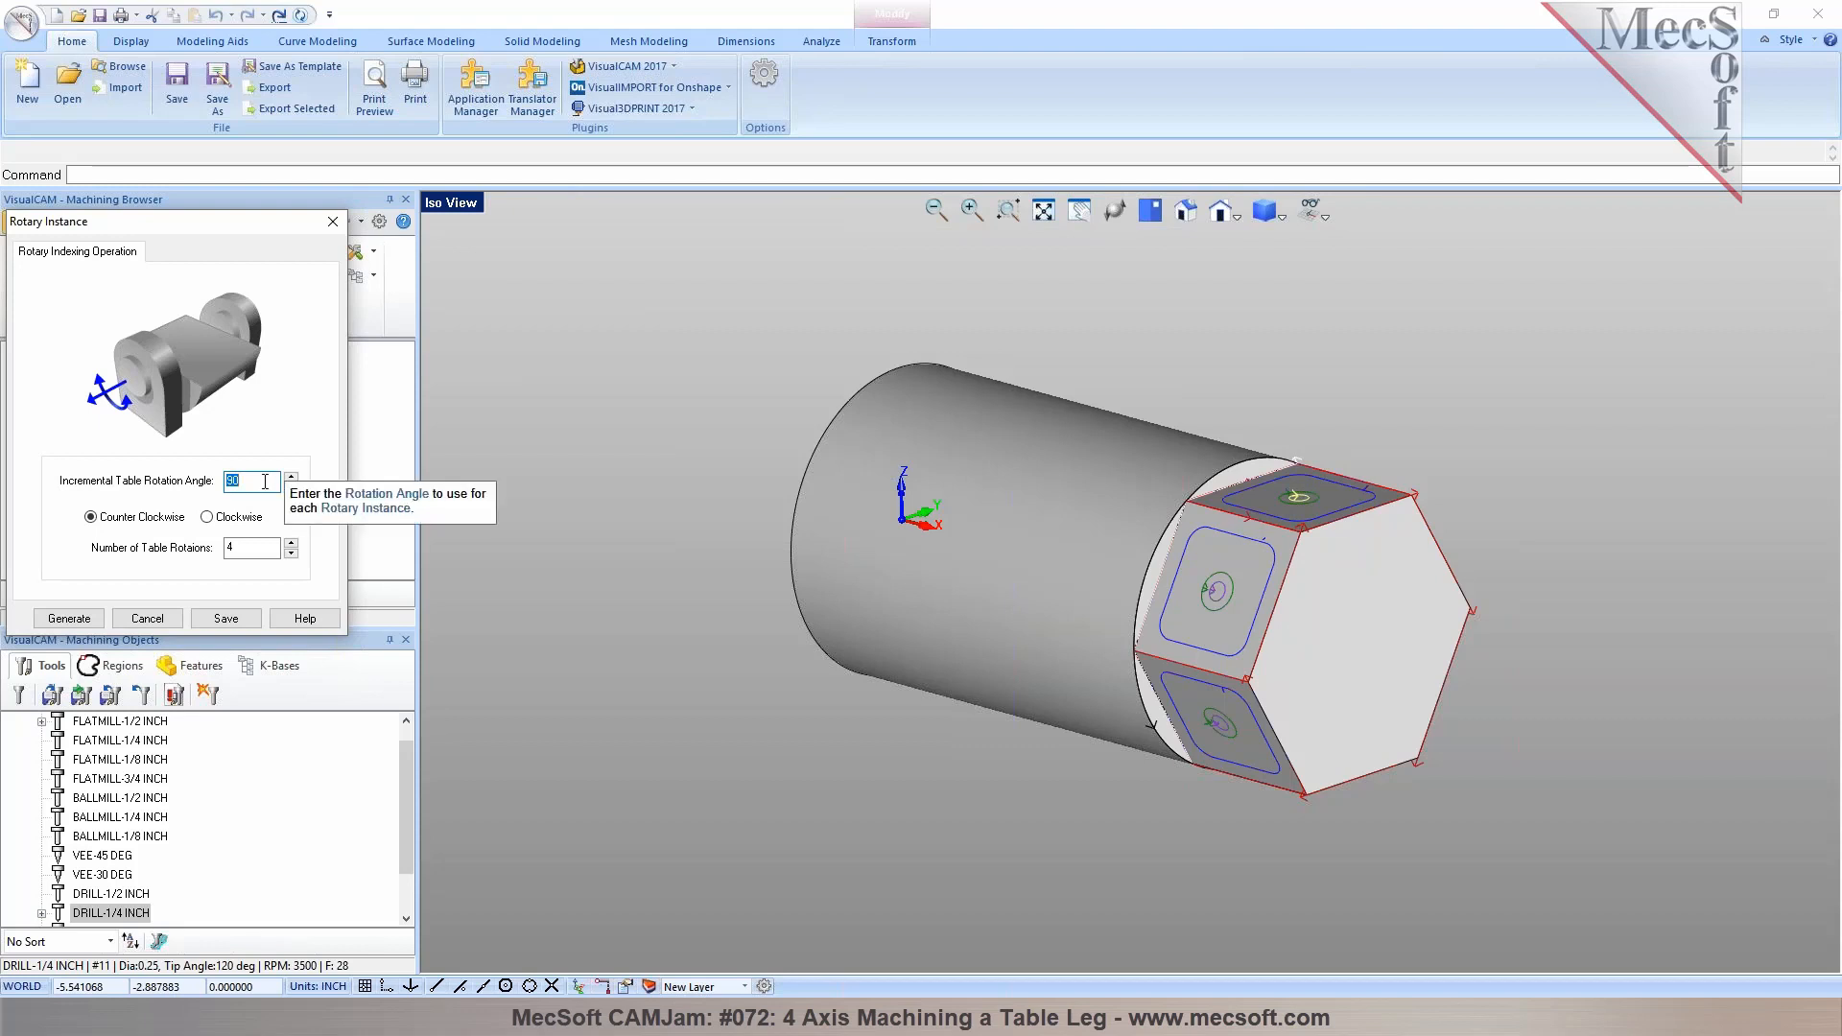
{"action": "left_click", "coordinate": [291, 543]}
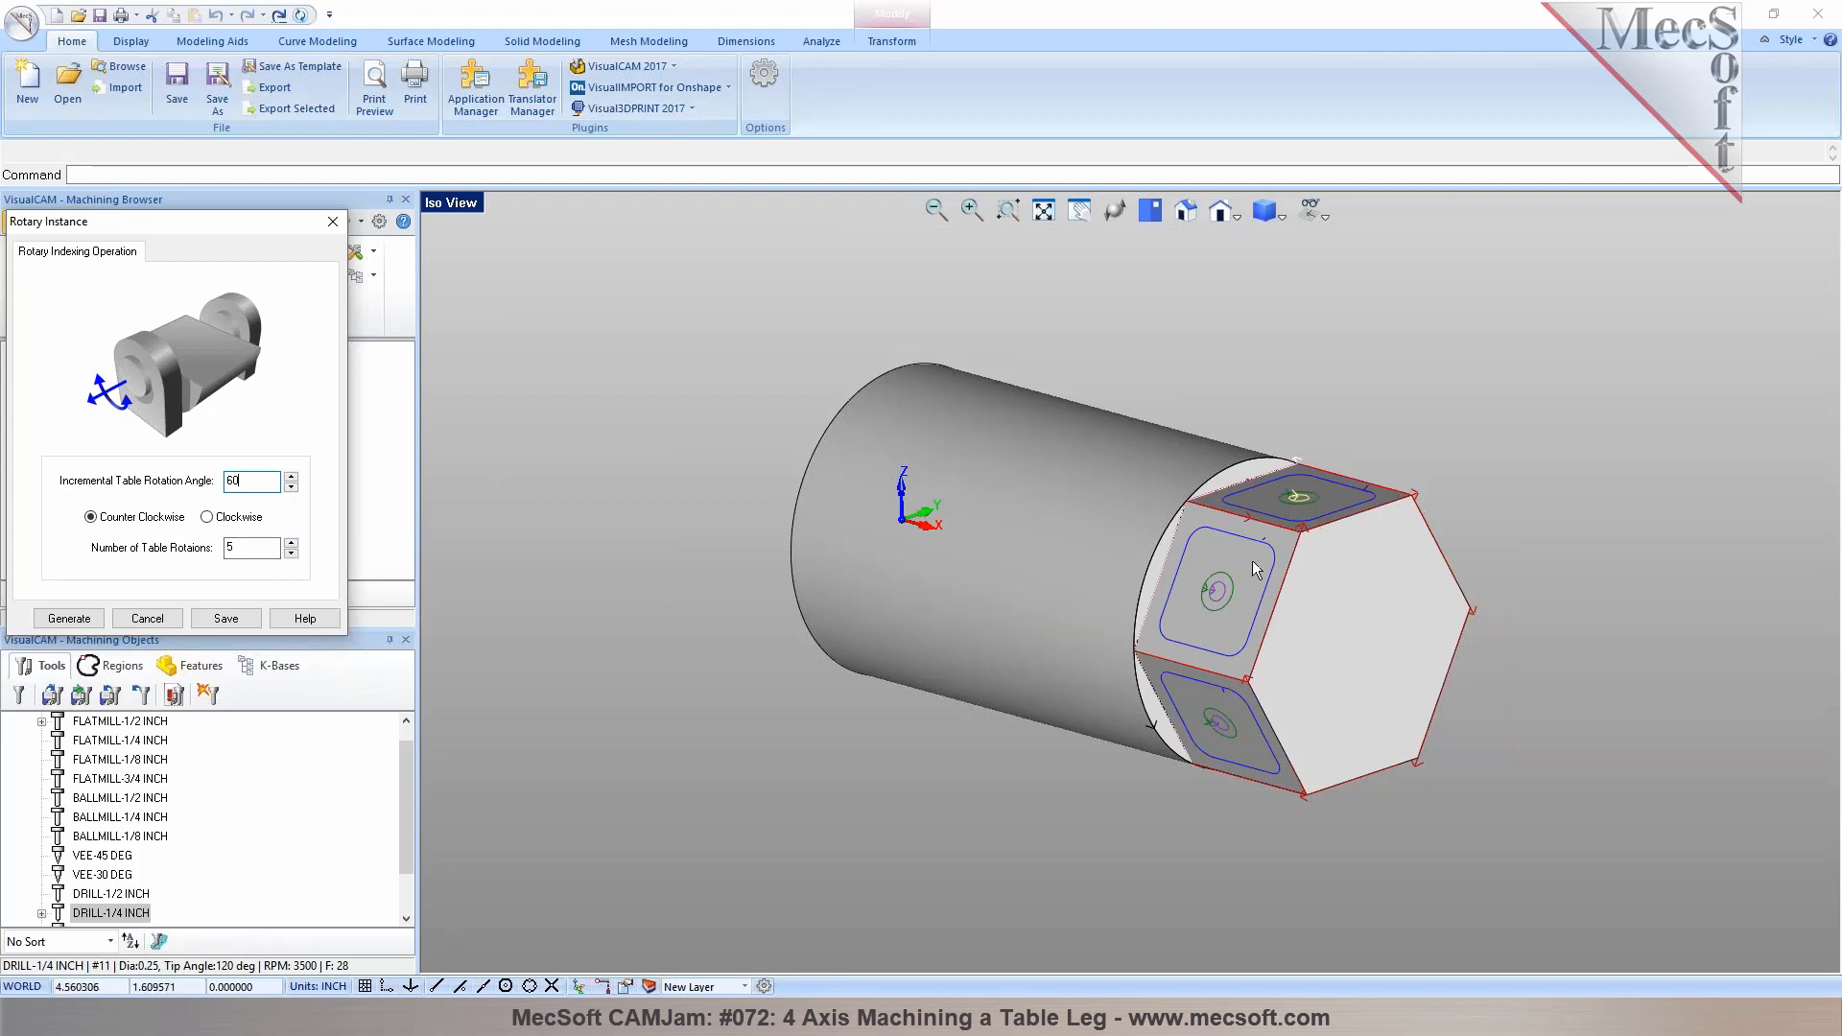
{"action": "left_click", "coordinate": [69, 619]}
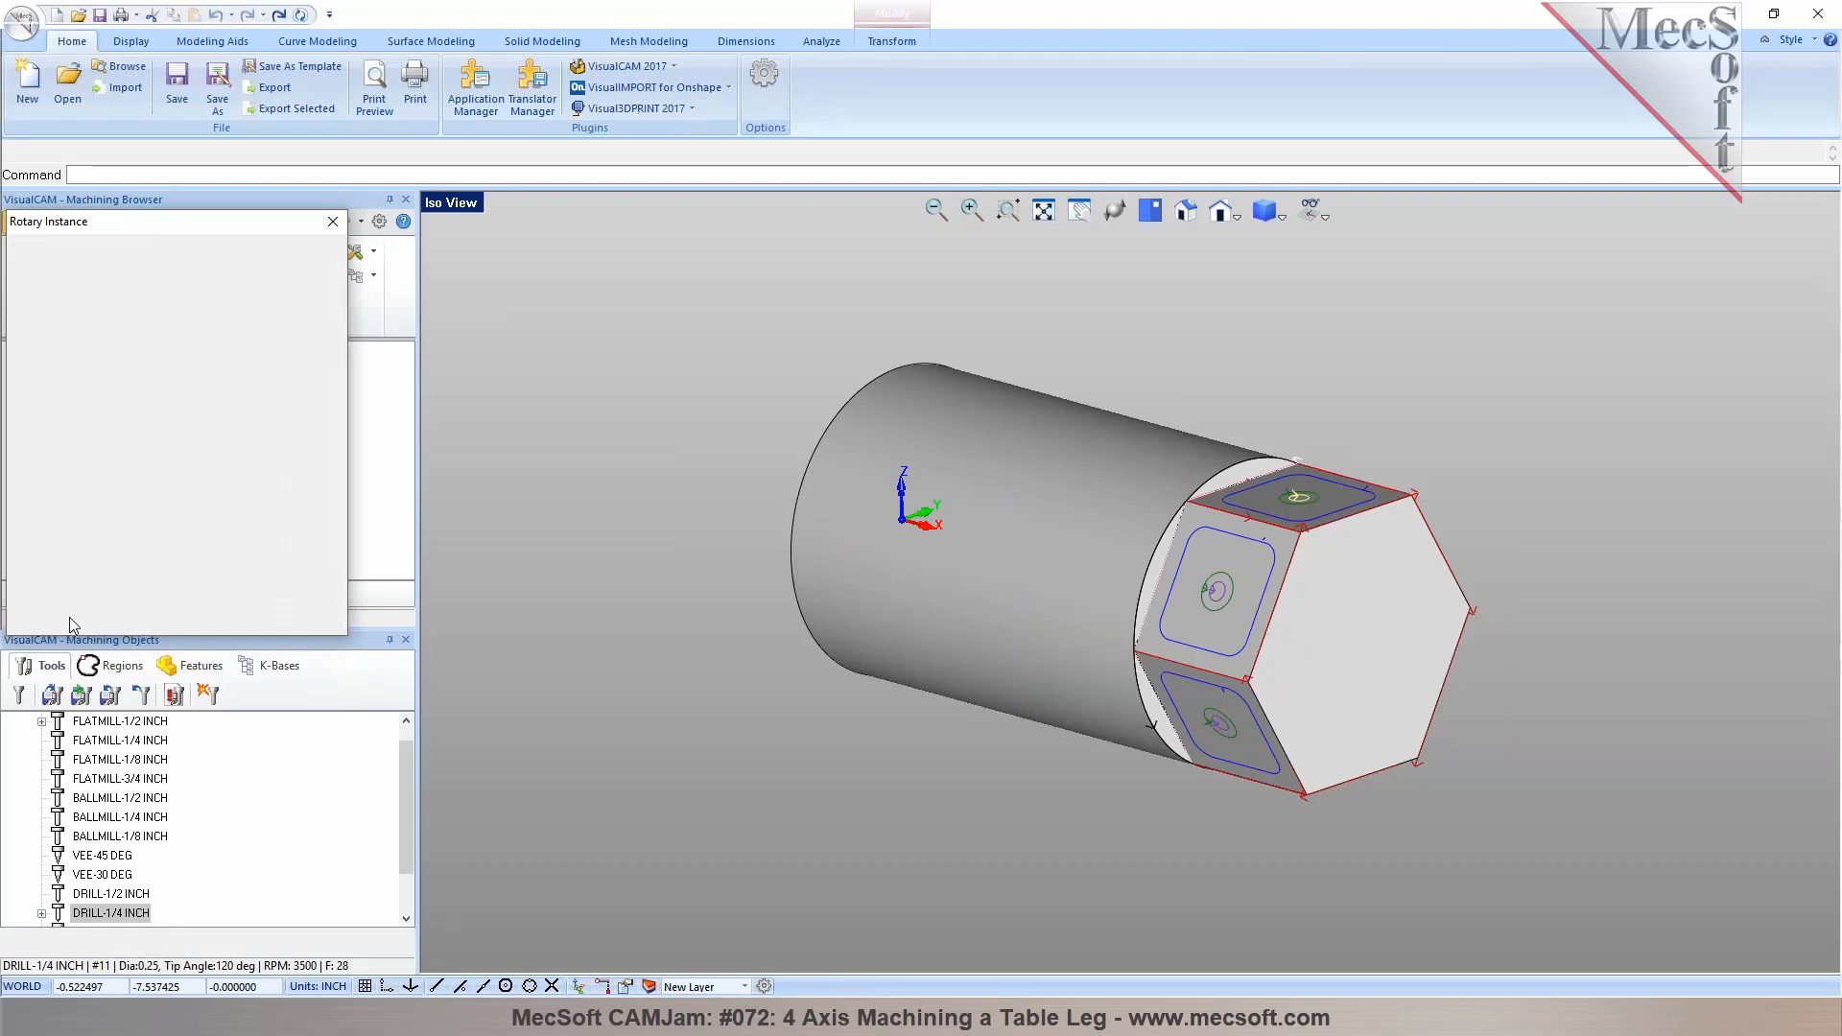
Move the facing, profiling and drilling operations under the Rotary Instance in Setup 1
{"action": "left_click", "coordinate": [102, 449]}
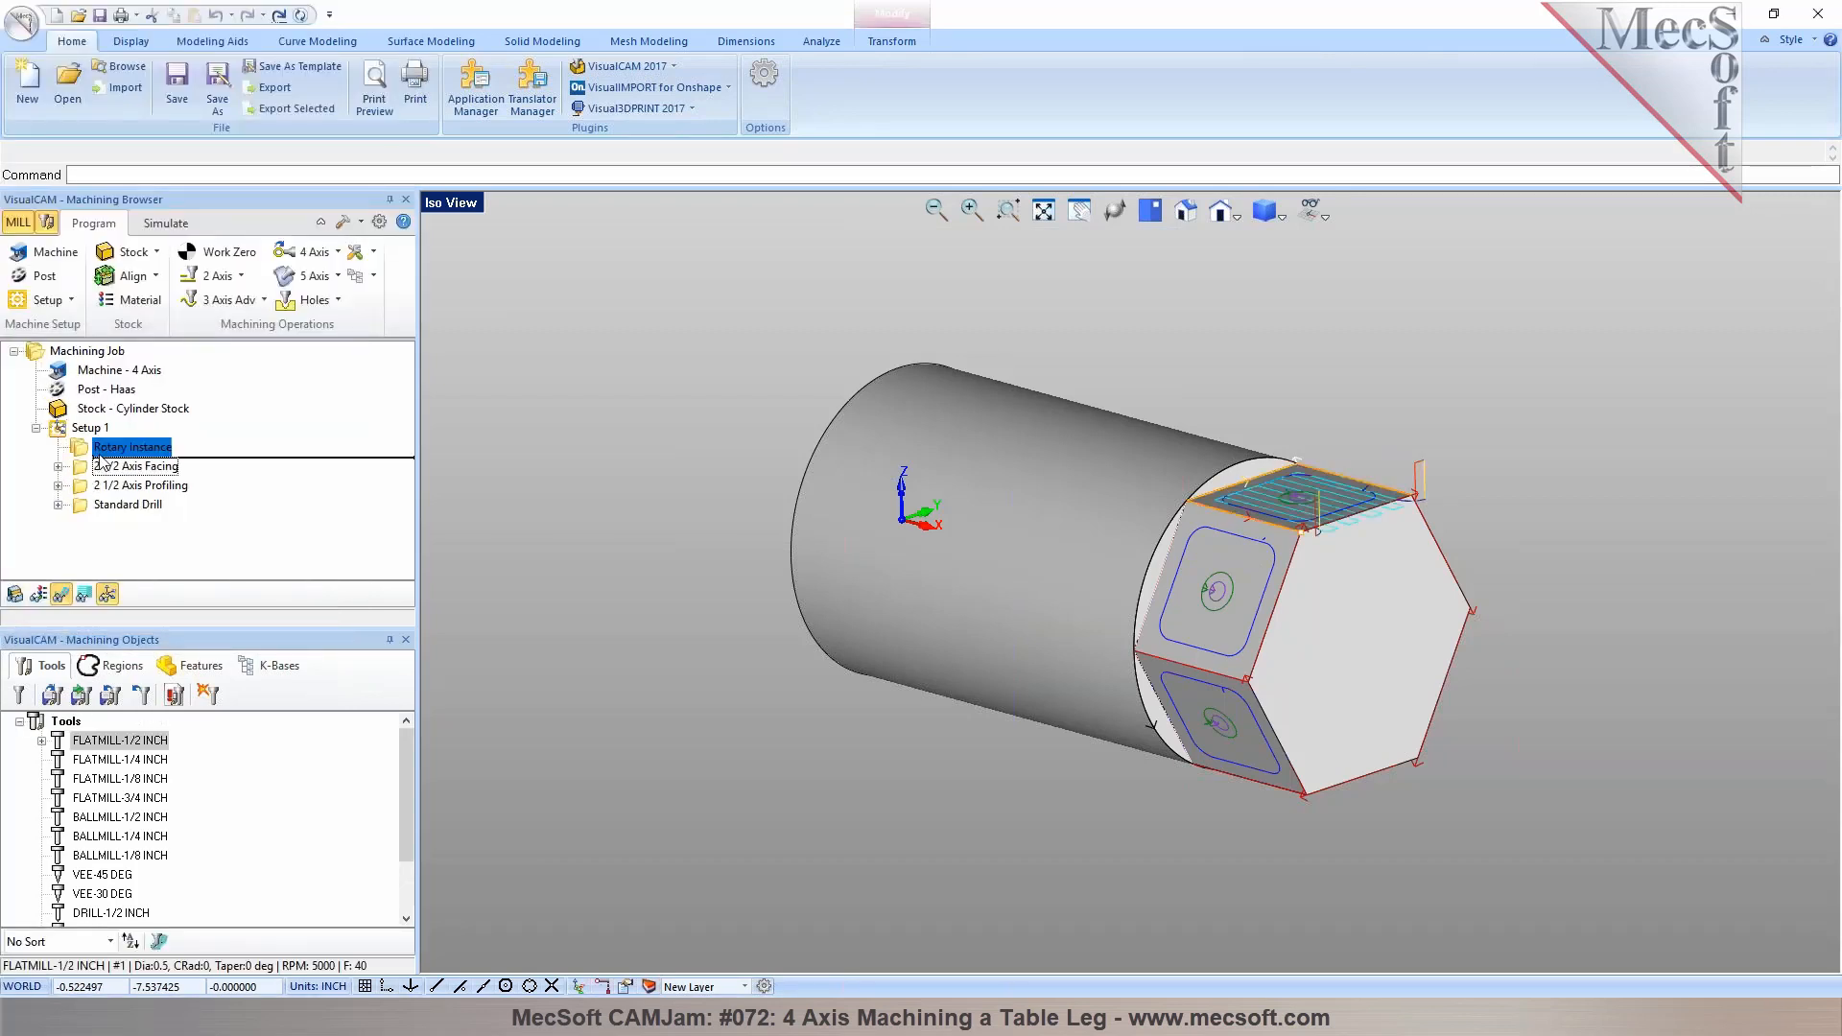
{"action": "left_click_drag", "start_coordinate": [106, 450], "coordinate": [107, 450]}
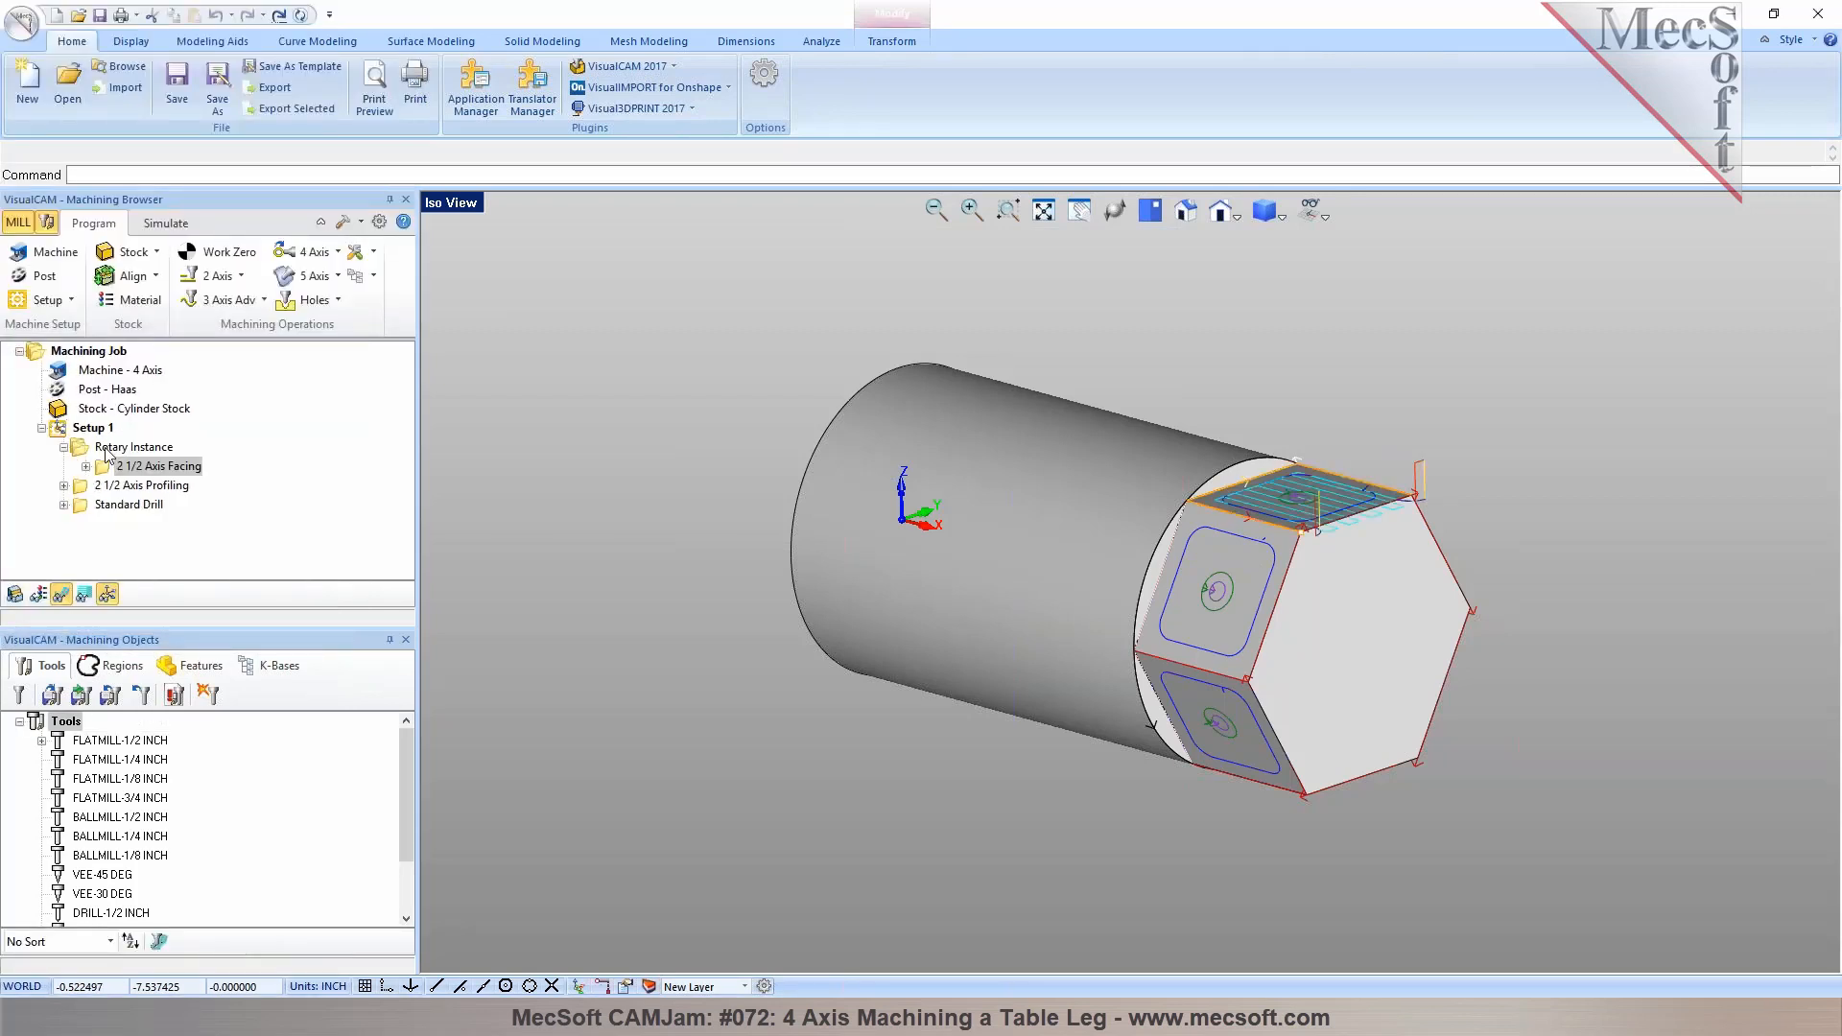
{"action": "left_click", "coordinate": [107, 448]}
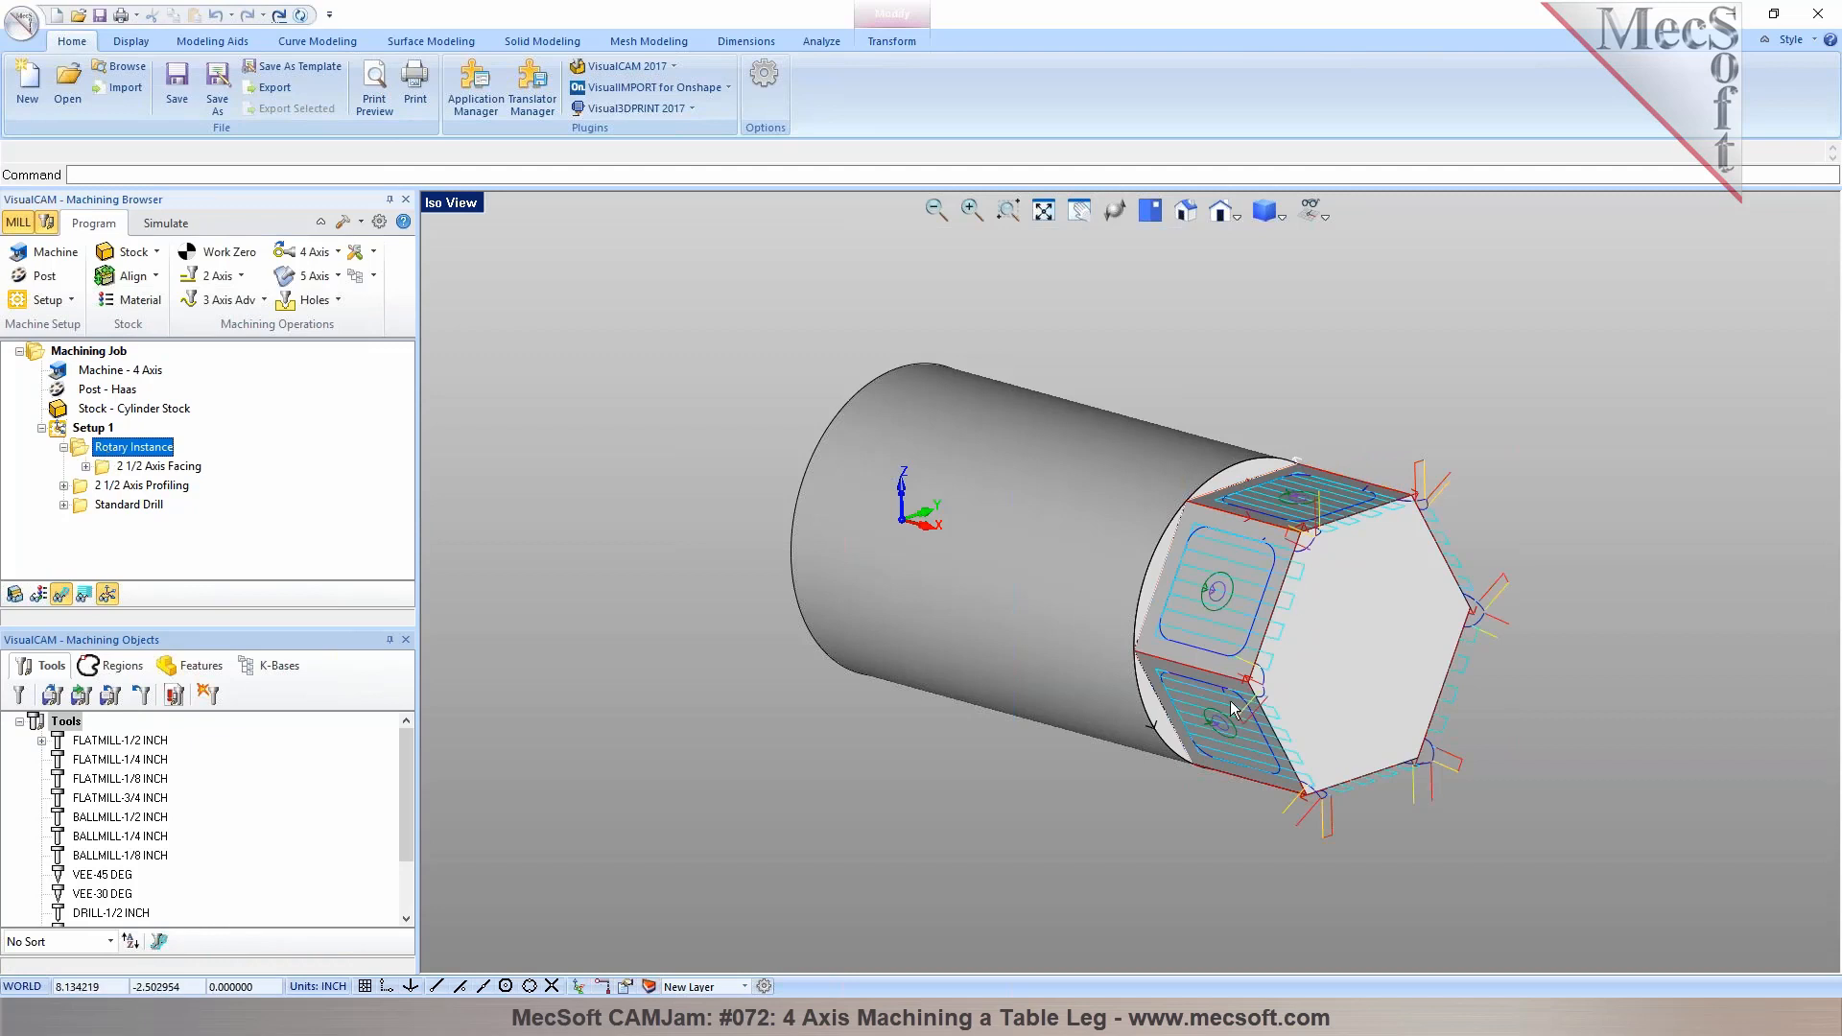
{"action": "mouse_move", "coordinate": [104, 485]}
{"action": "left_mouse_down"}
{"action": "mouse_move", "coordinate": [106, 449]}
{"action": "mouse_move", "coordinate": [99, 505]}
{"action": "mouse_move", "coordinate": [91, 451]}
{"action": "left_mouse_up"}
{"action": "left_click", "coordinate": [105, 447]}
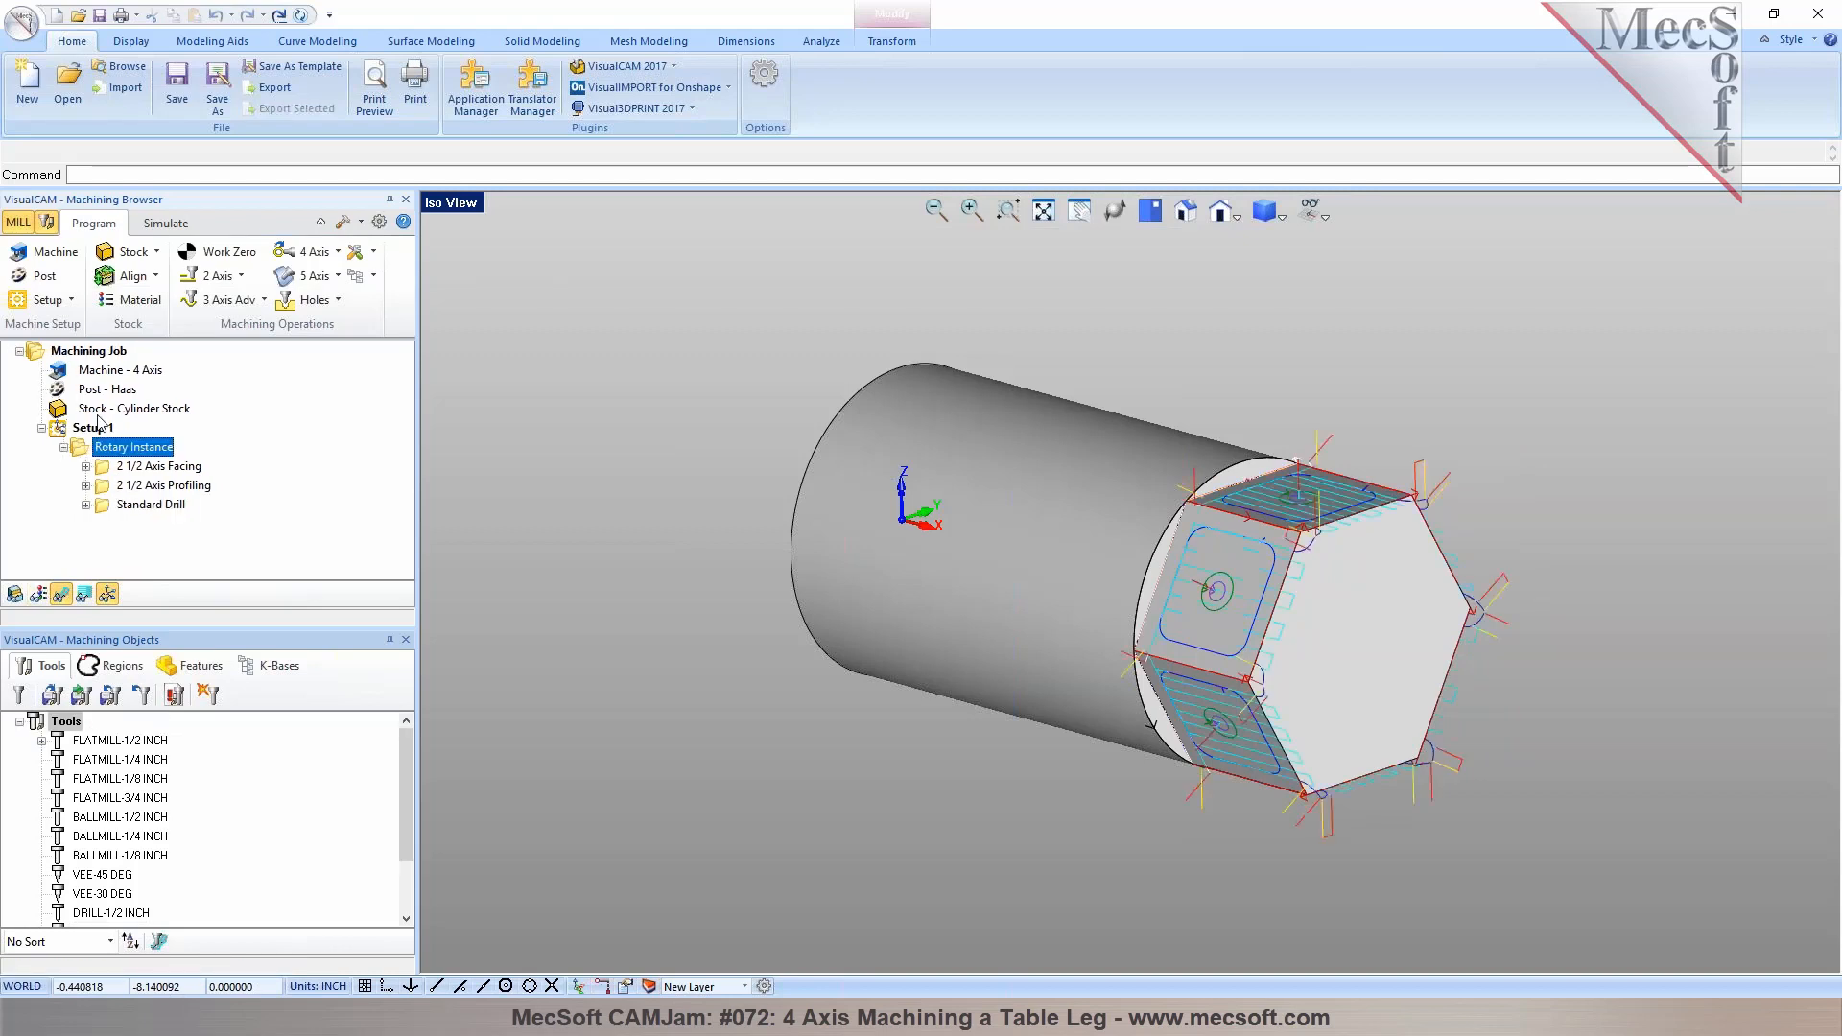
Simulate the rotary-instanced hexagon operations from the stock
{"action": "left_click", "coordinate": [165, 222]}
{"action": "left_click", "coordinate": [168, 278]}
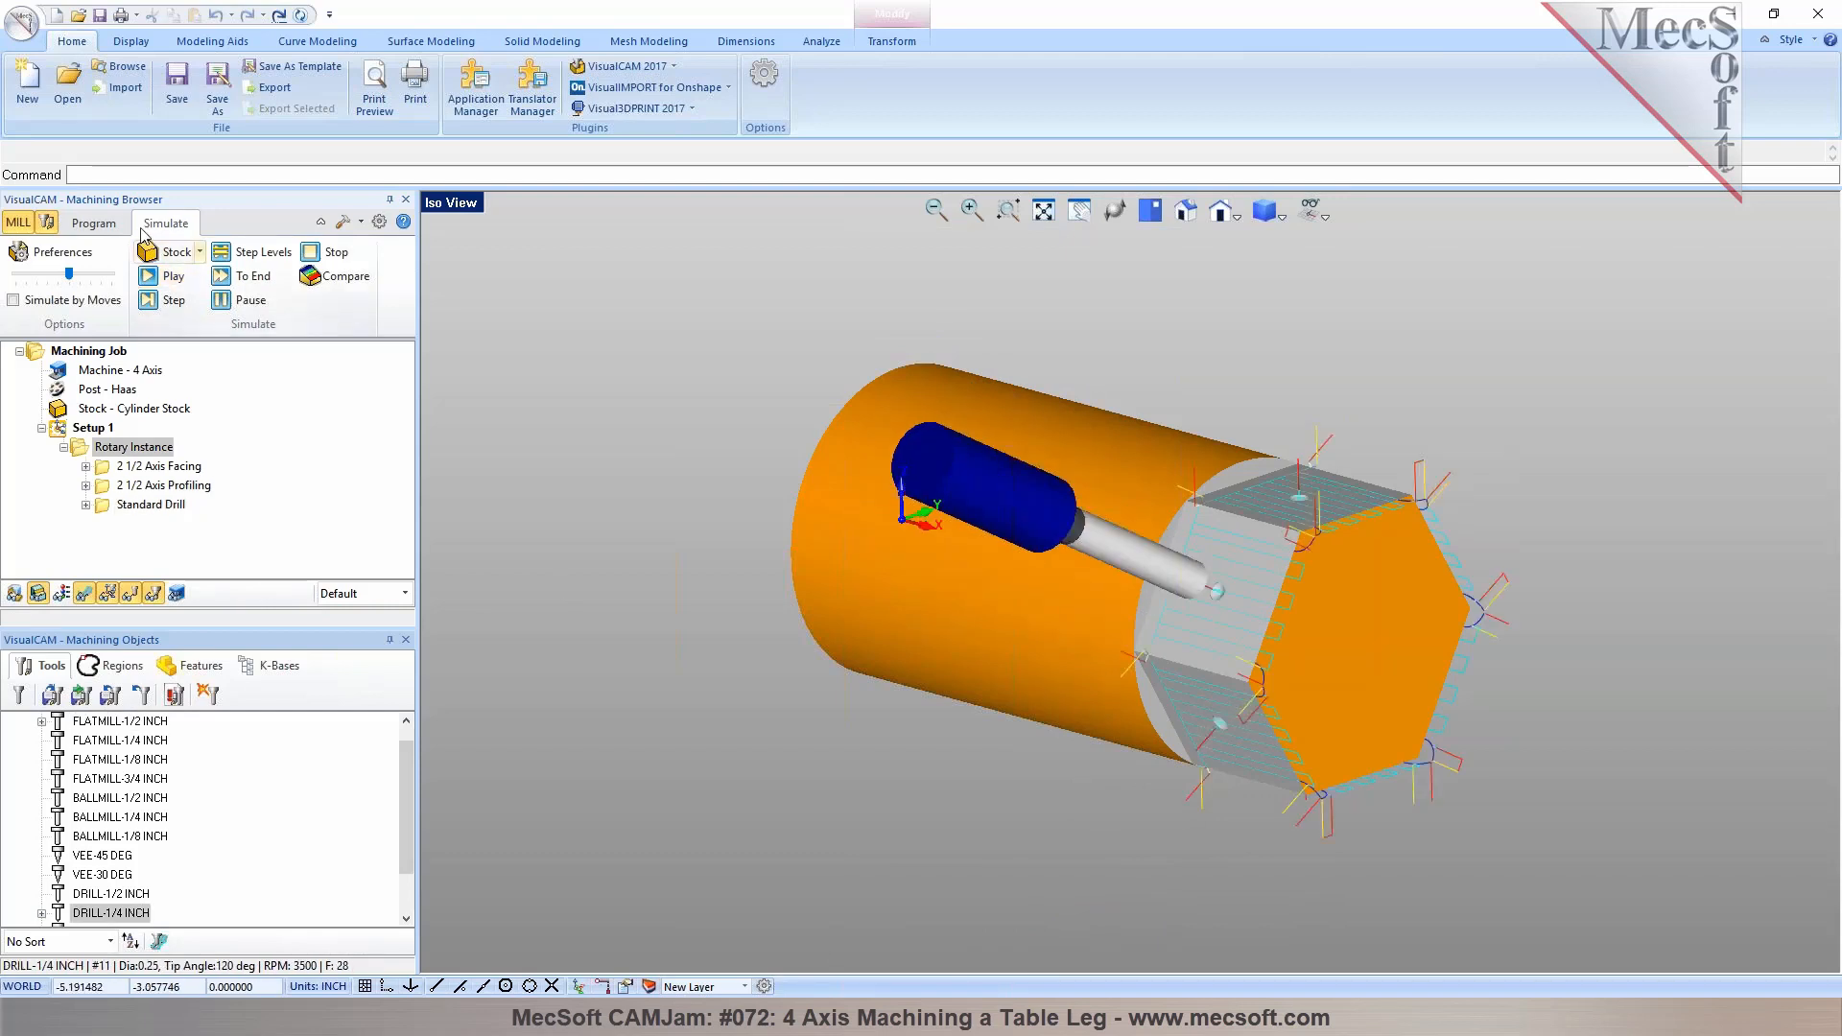
{"action": "left_click", "coordinate": [93, 222]}
{"action": "left_click", "coordinate": [338, 252]}
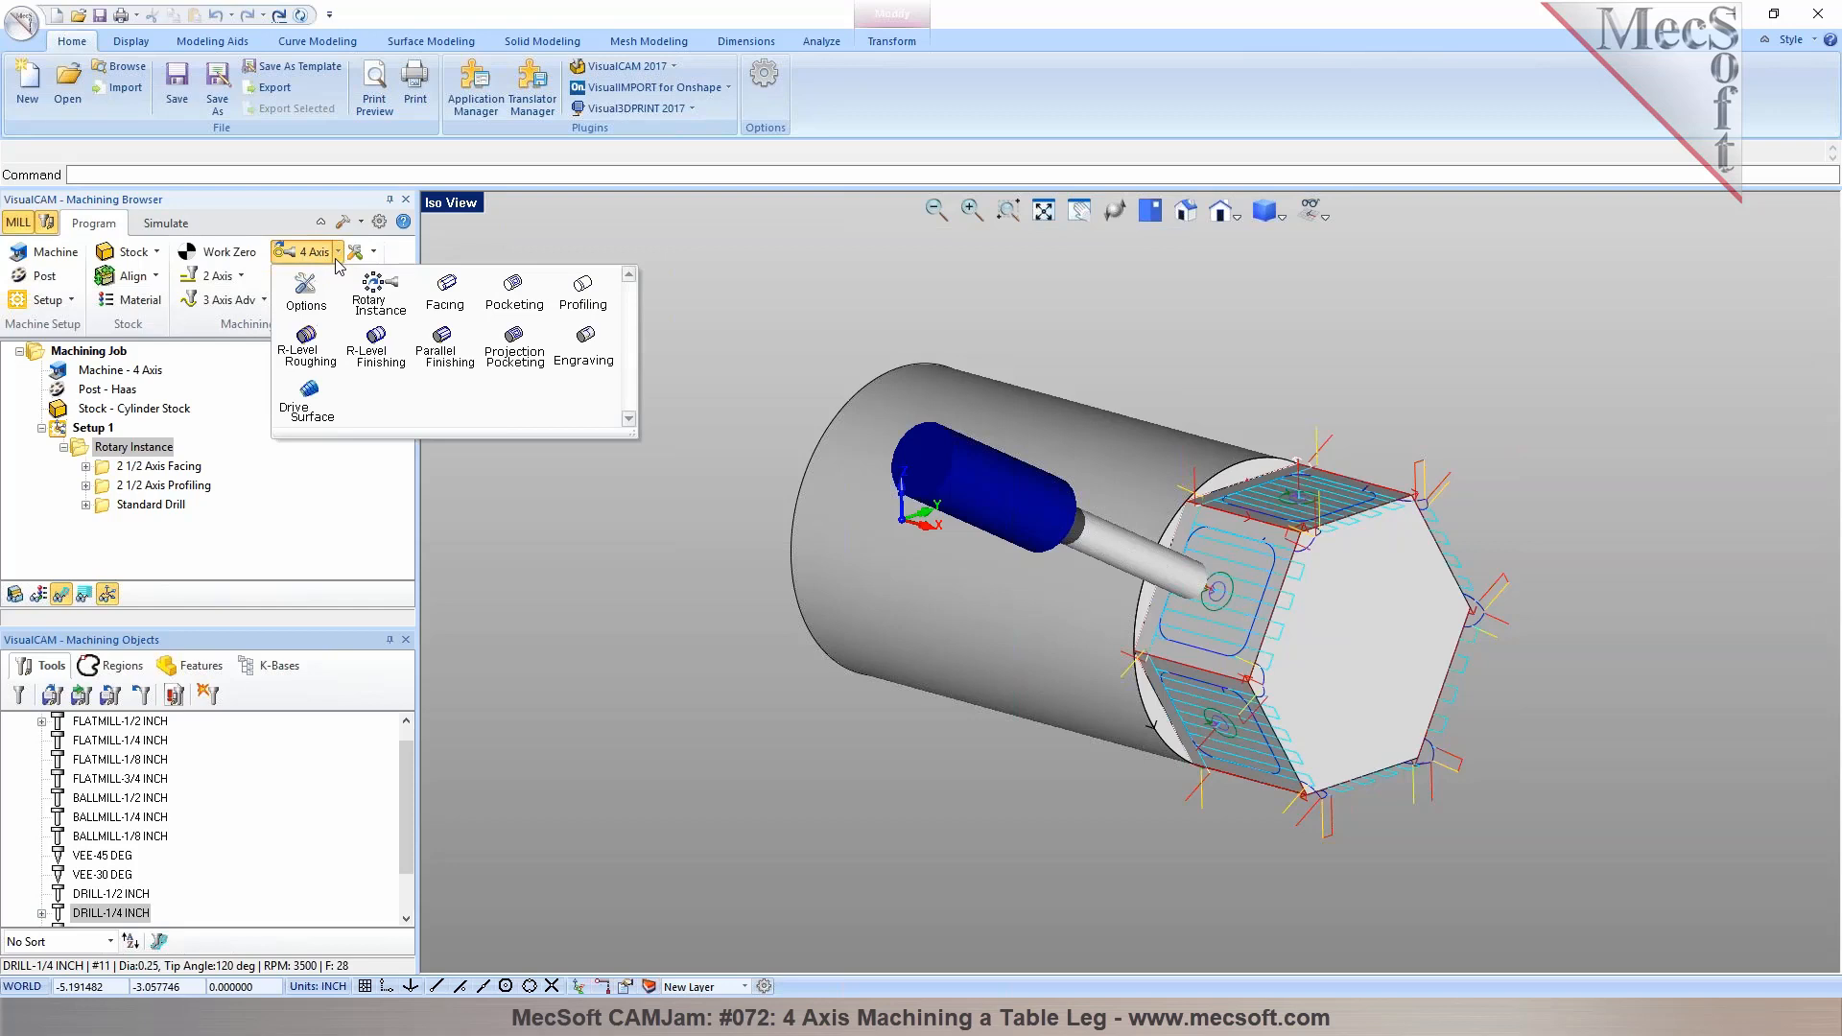
{"action": "left_click", "coordinate": [337, 259]}
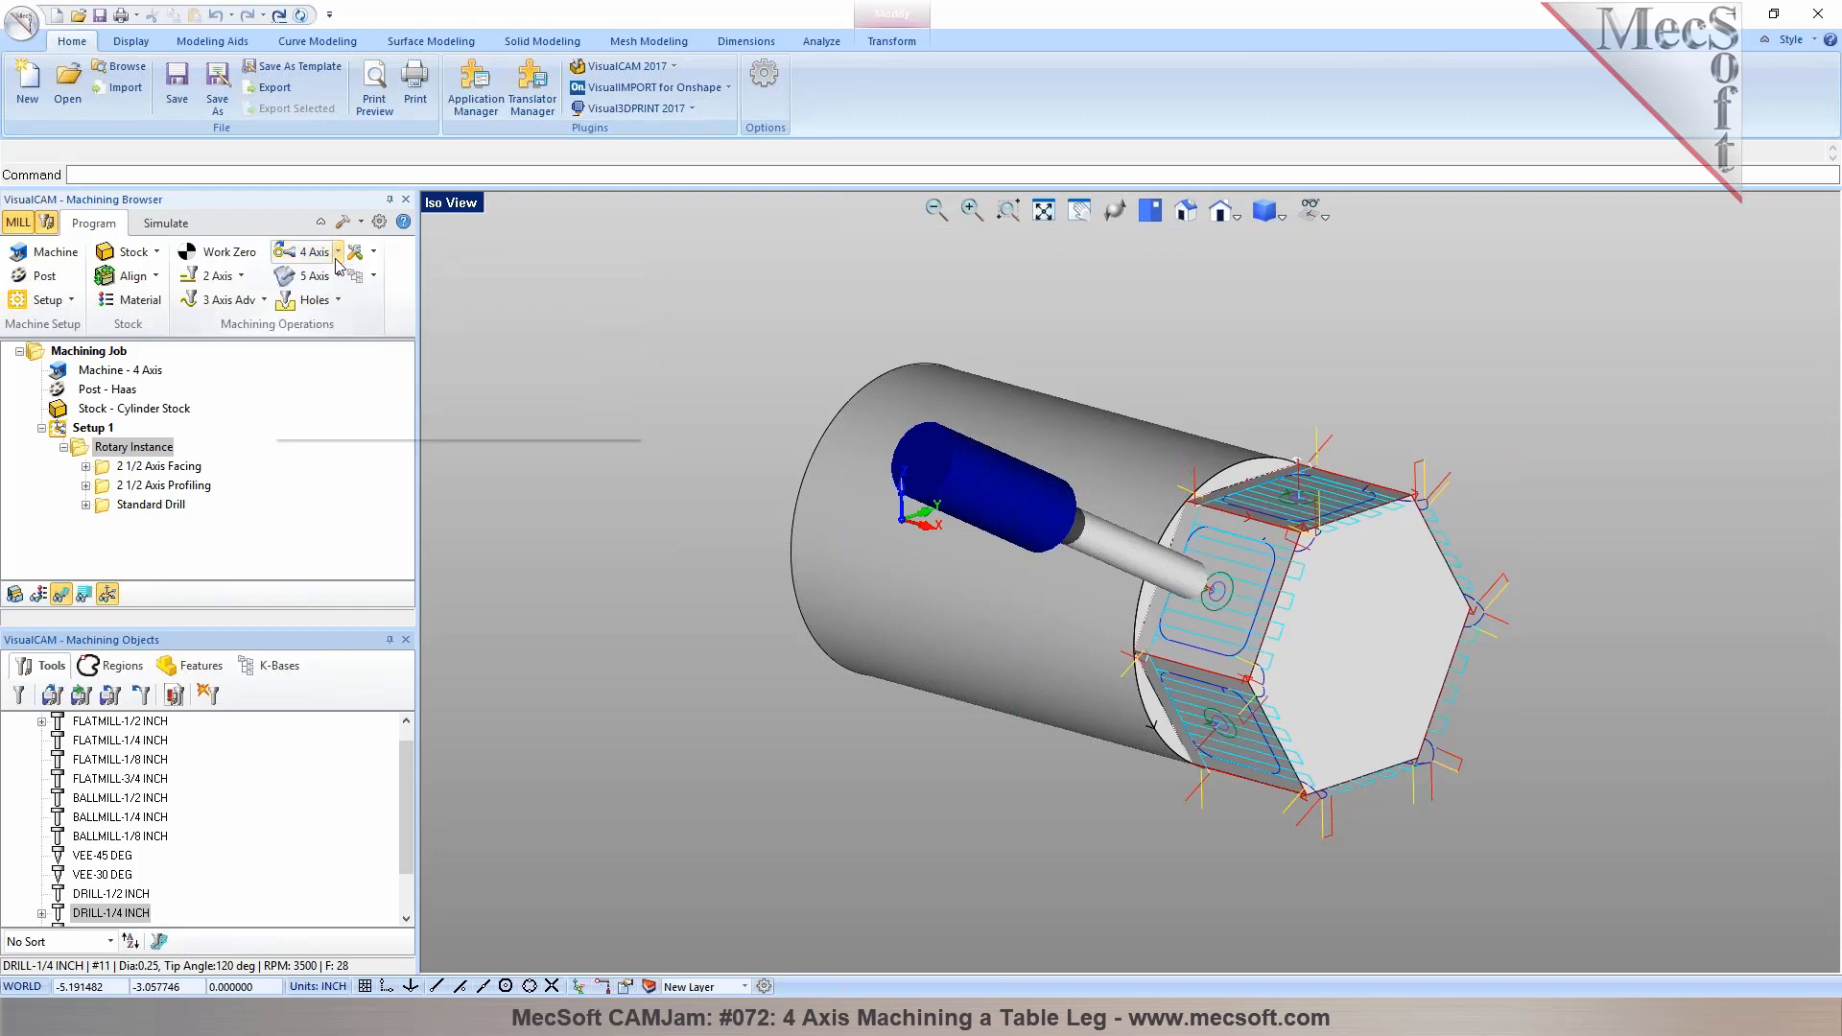
{"action": "left_click", "coordinate": [72, 302]}
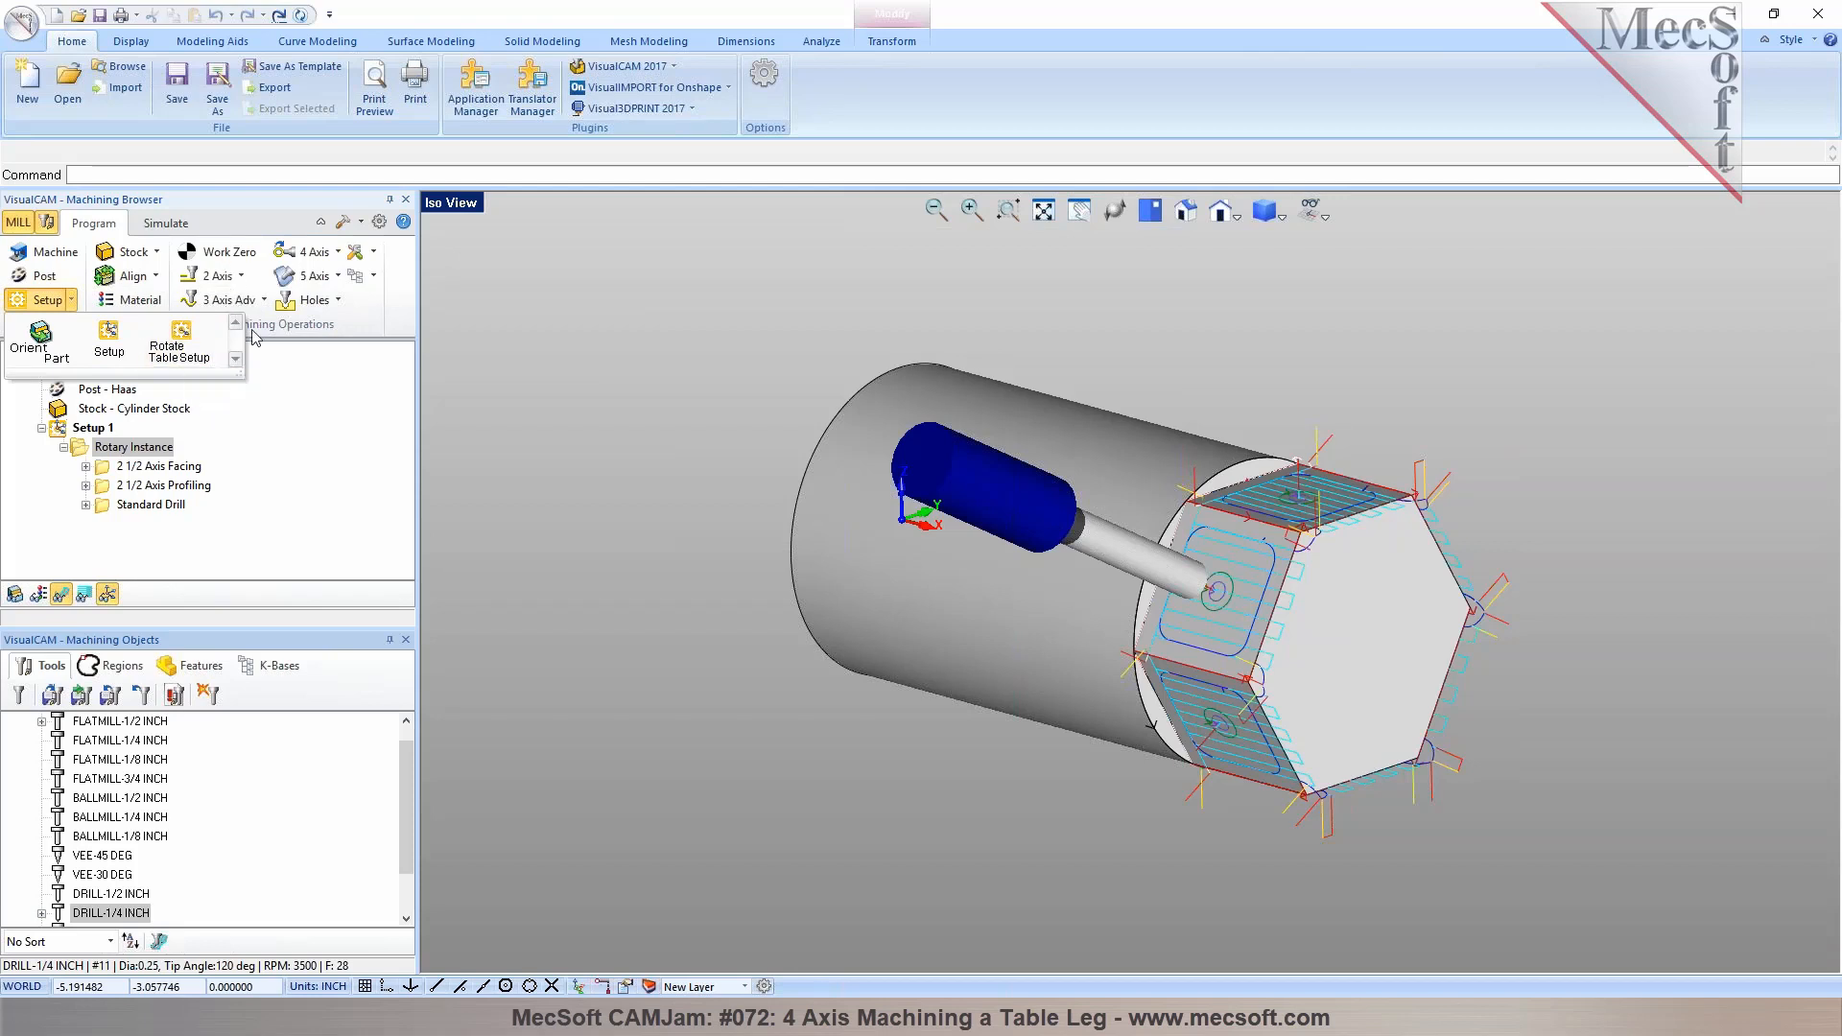
{"action": "left_click", "coordinate": [264, 301]}
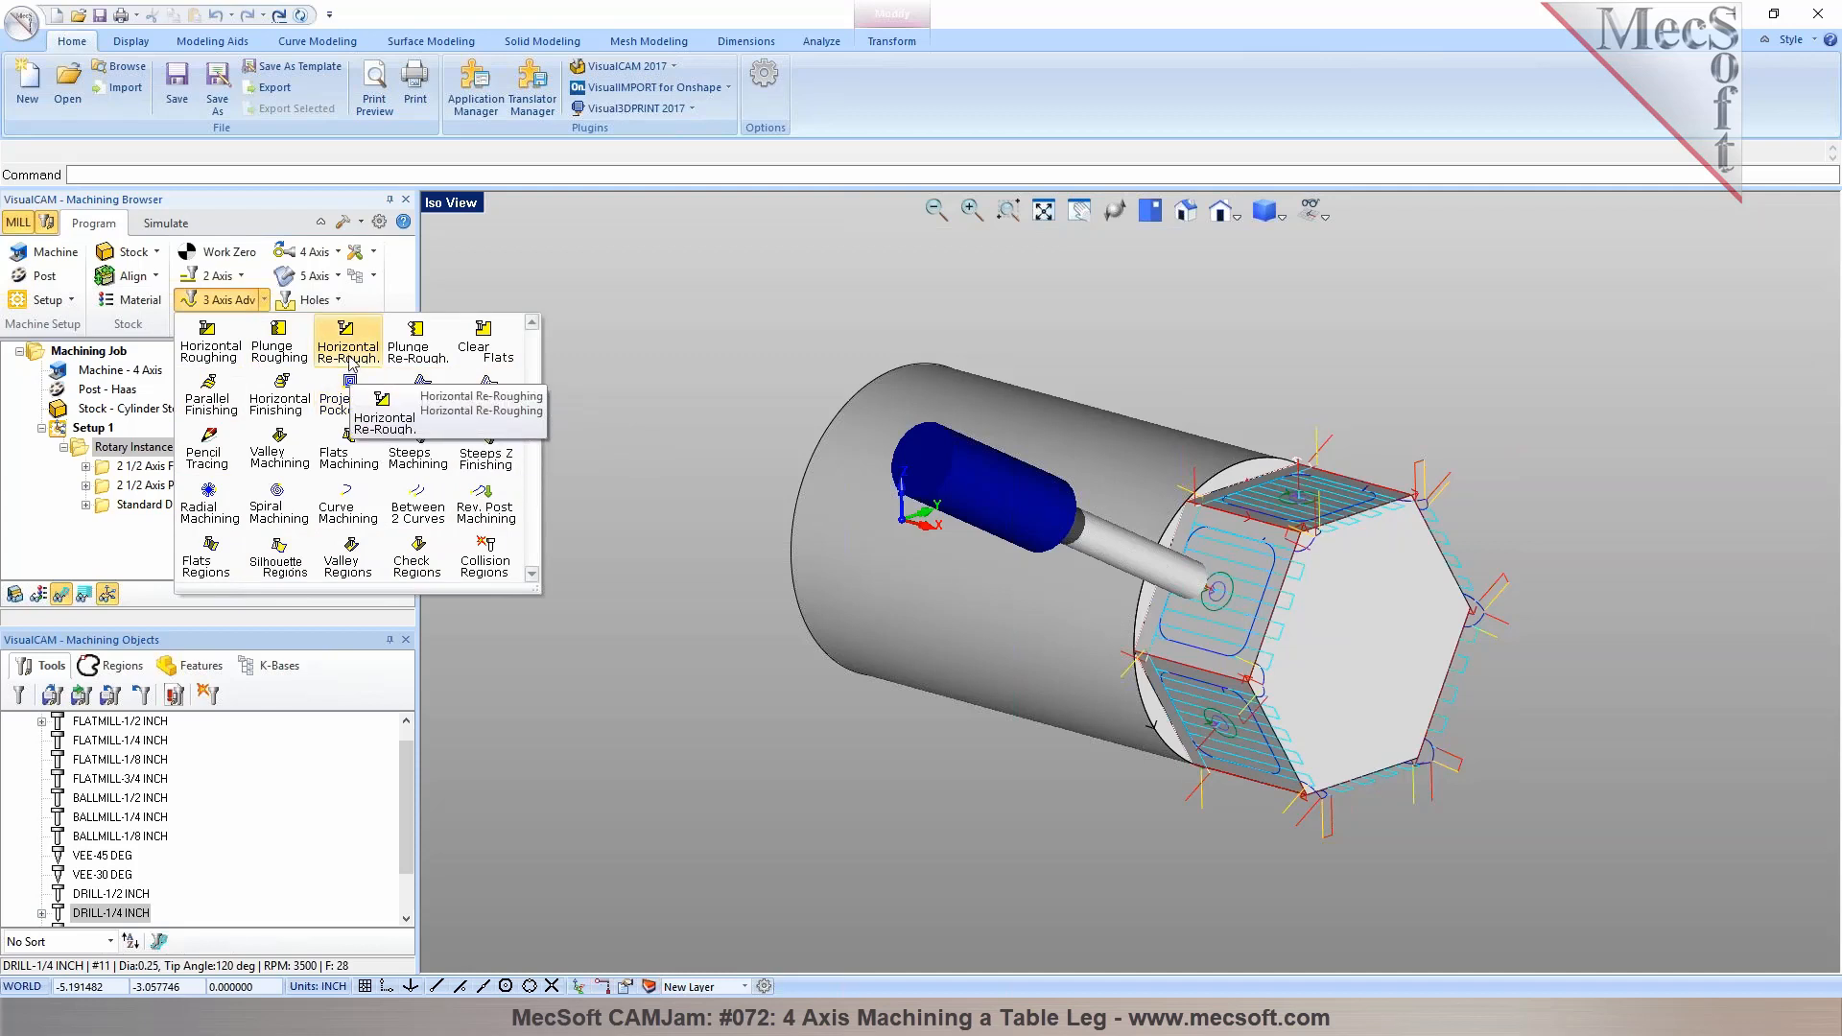
{"action": "left_click", "coordinate": [347, 347]}
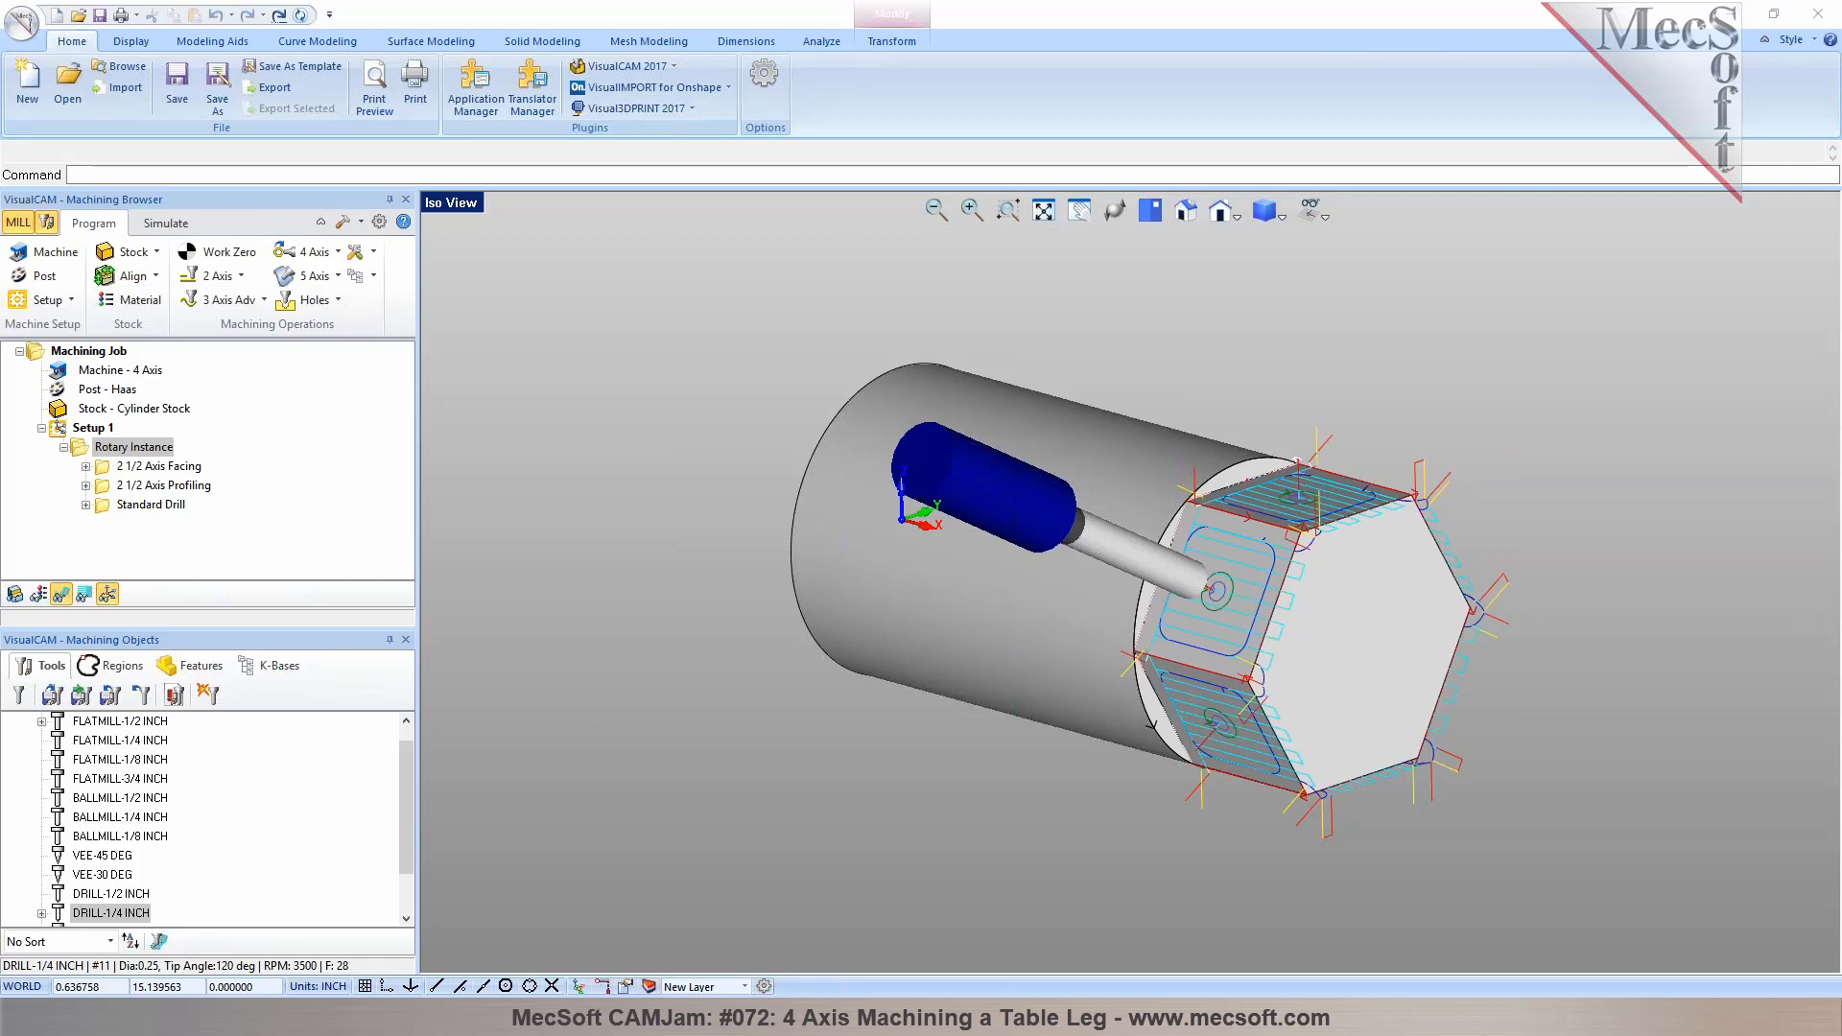
Regenerate all operations in the ring part's Setup 1
{"action": "left_click", "coordinate": [1005, 555]}
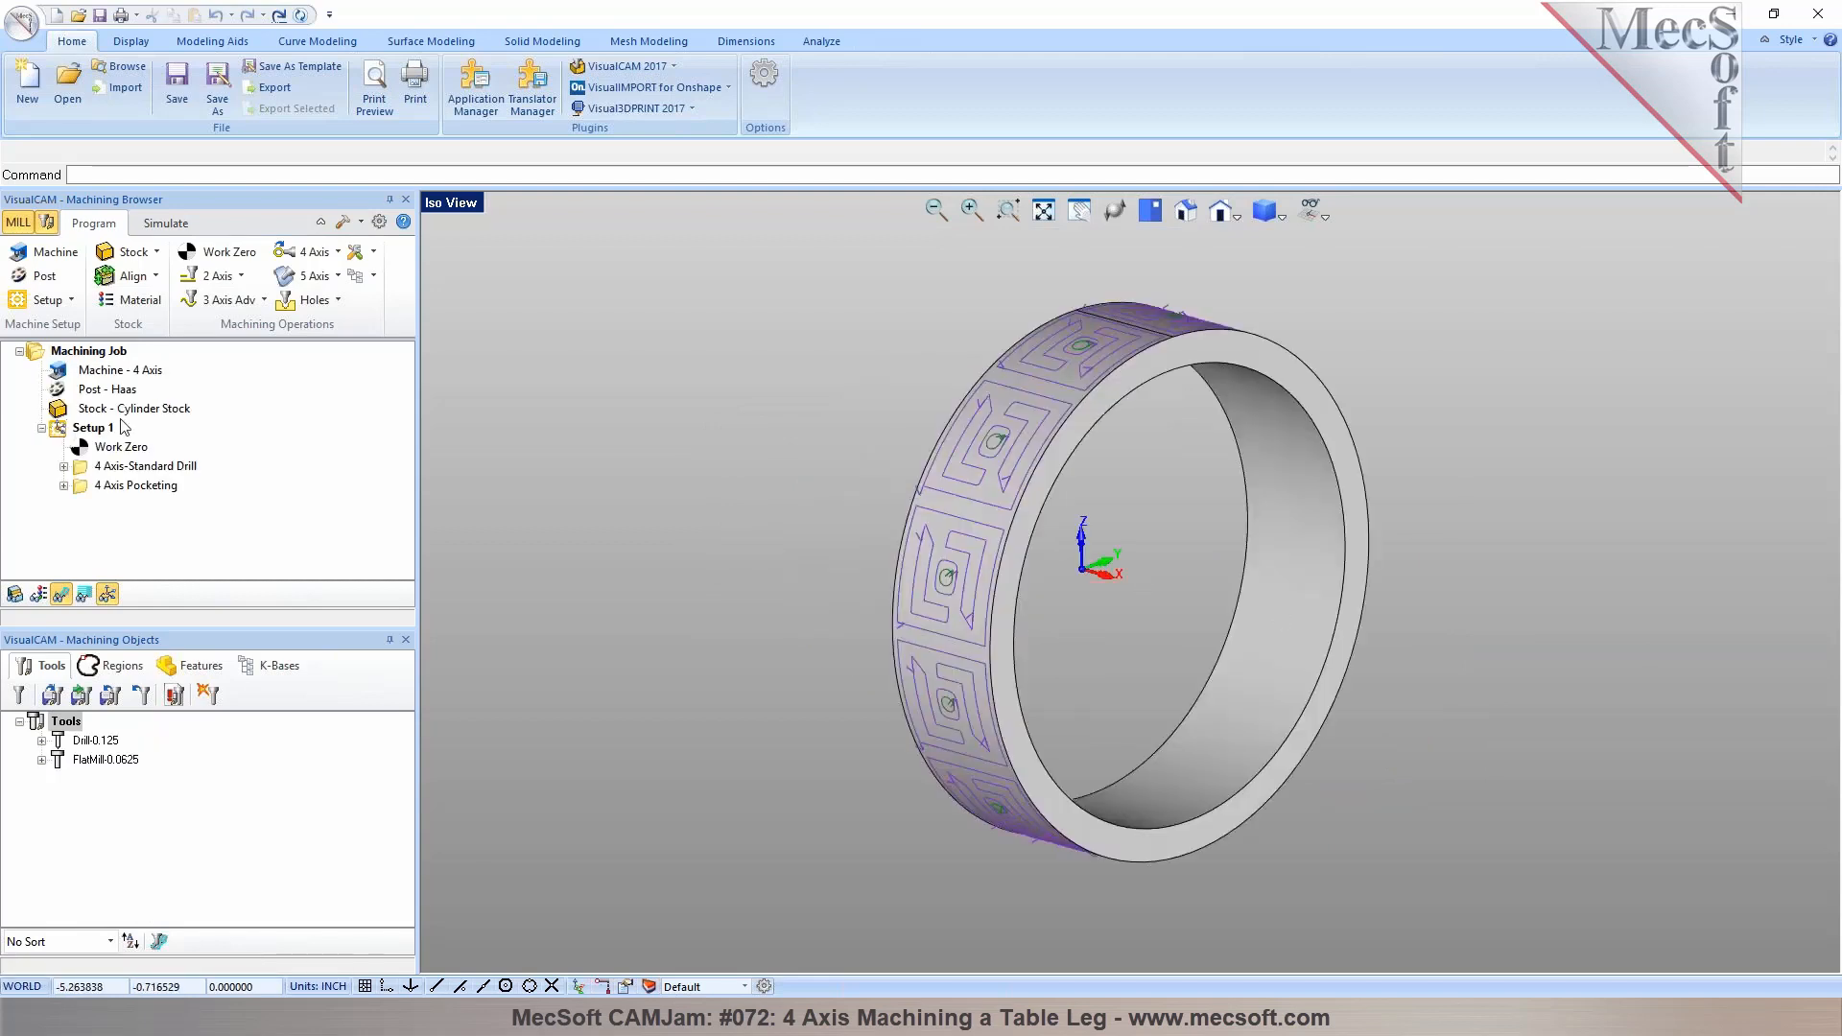
{"action": "right_click", "coordinate": [67, 432]}
{"action": "left_click", "coordinate": [106, 447]}
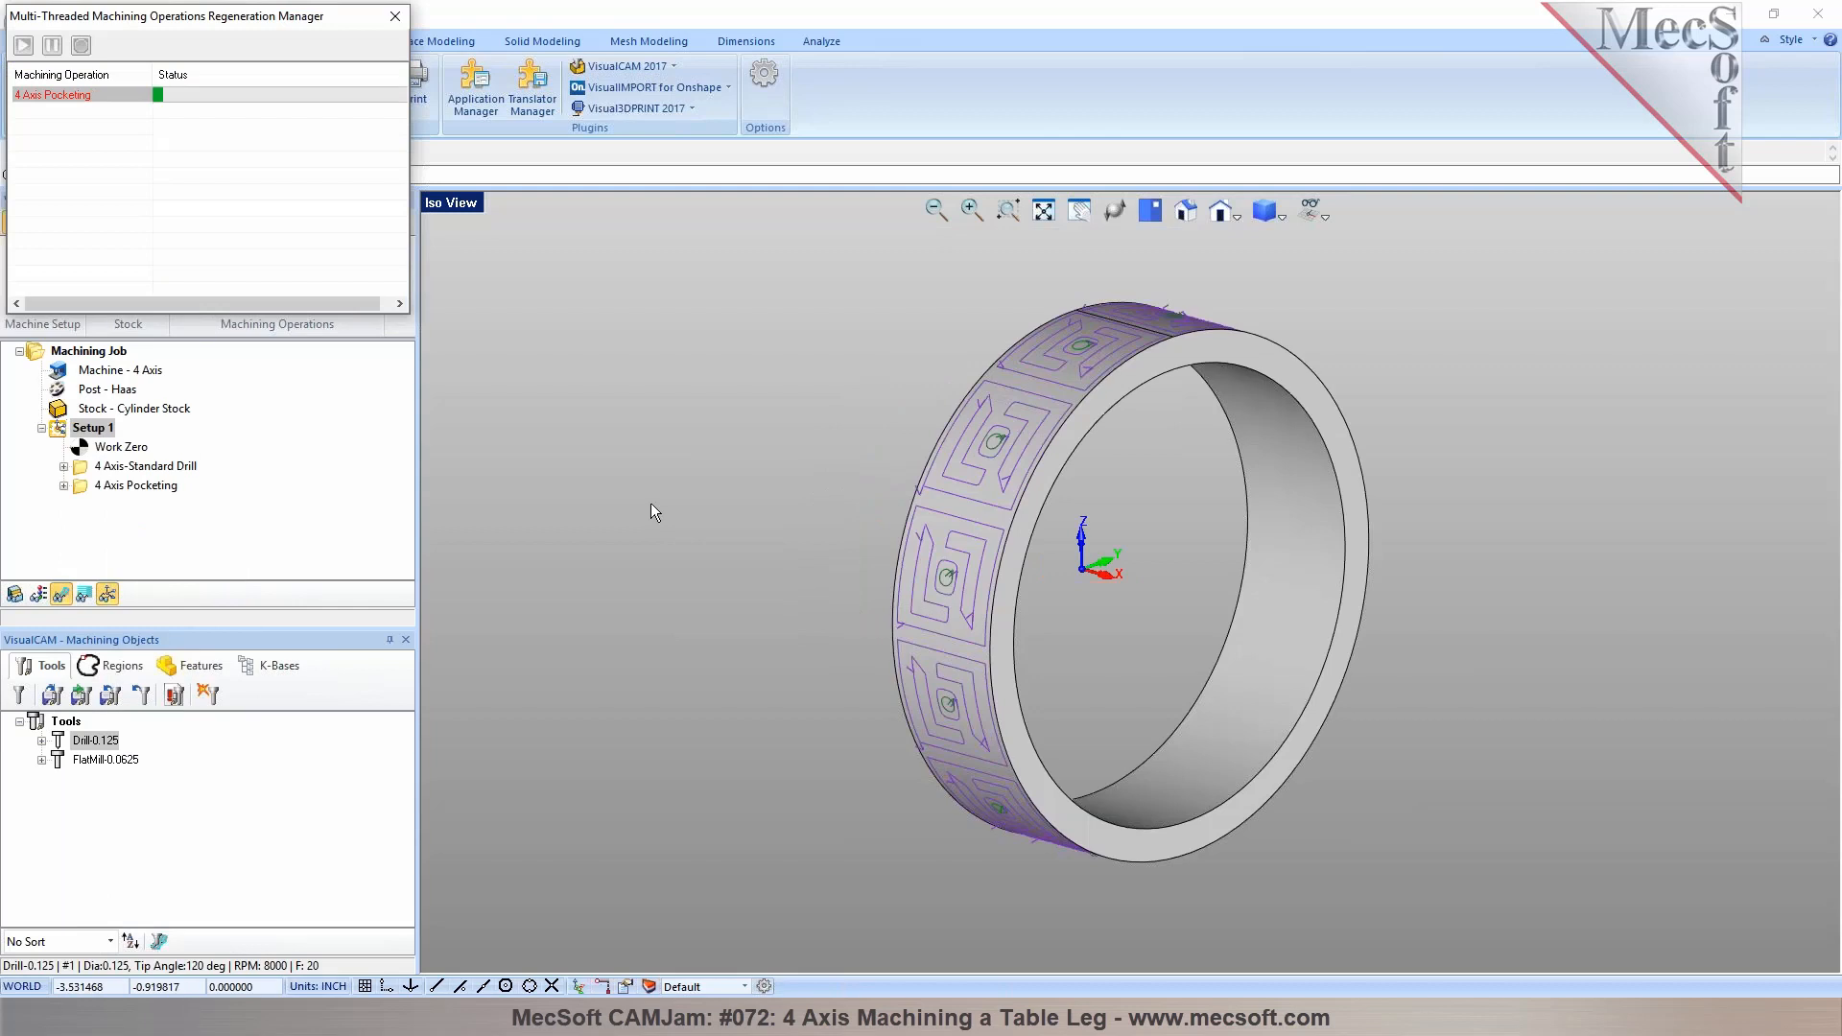
Zoom in on the ring's engraved pattern and select the 4 Axis Pocketing operation to view its toolpath
{"action": "mouse_move", "coordinate": [856, 499]}
{"action": "middle_mouse_down"}
{"action": "mouse_move", "coordinate": [918, 523]}
{"action": "mouse_move", "coordinate": [849, 504]}
{"action": "middle_mouse_up"}
{"action": "scroll", "coordinate": [1043, 367], "scroll_direction": "up", "scroll_amount": 1}
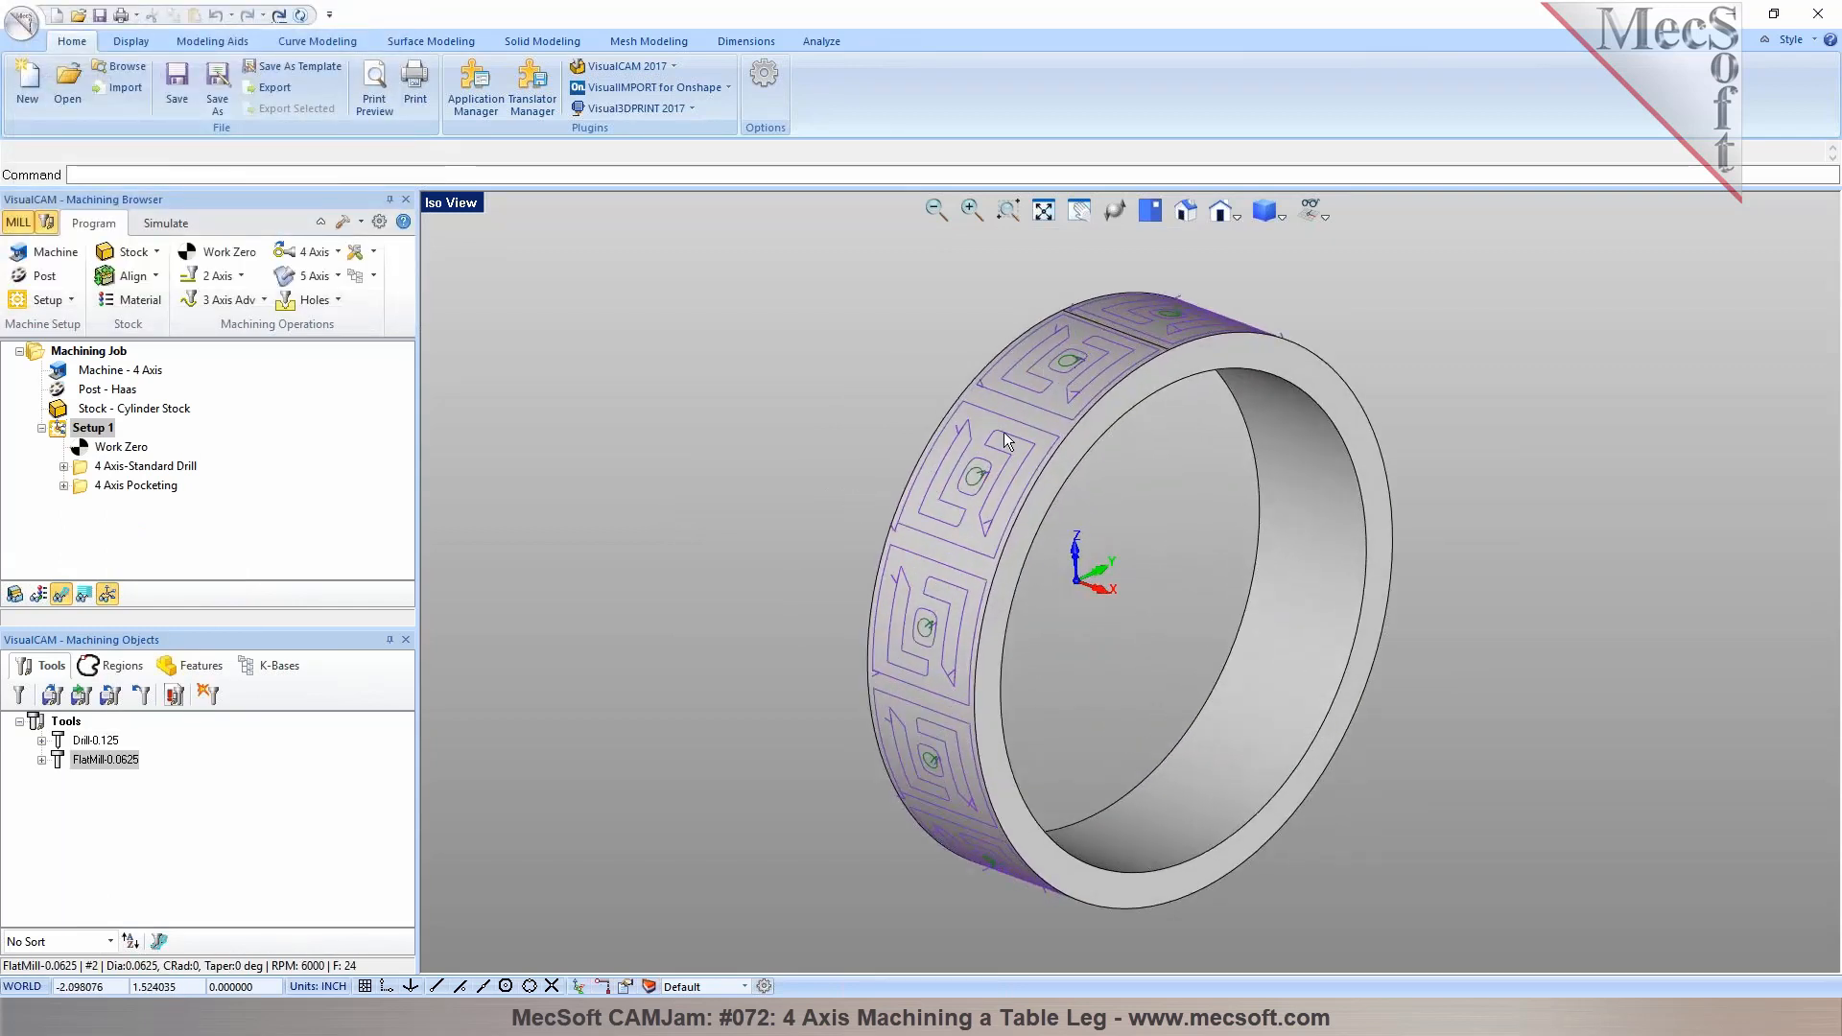
{"action": "scroll", "coordinate": [1090, 355], "scroll_direction": "up", "scroll_amount": 6}
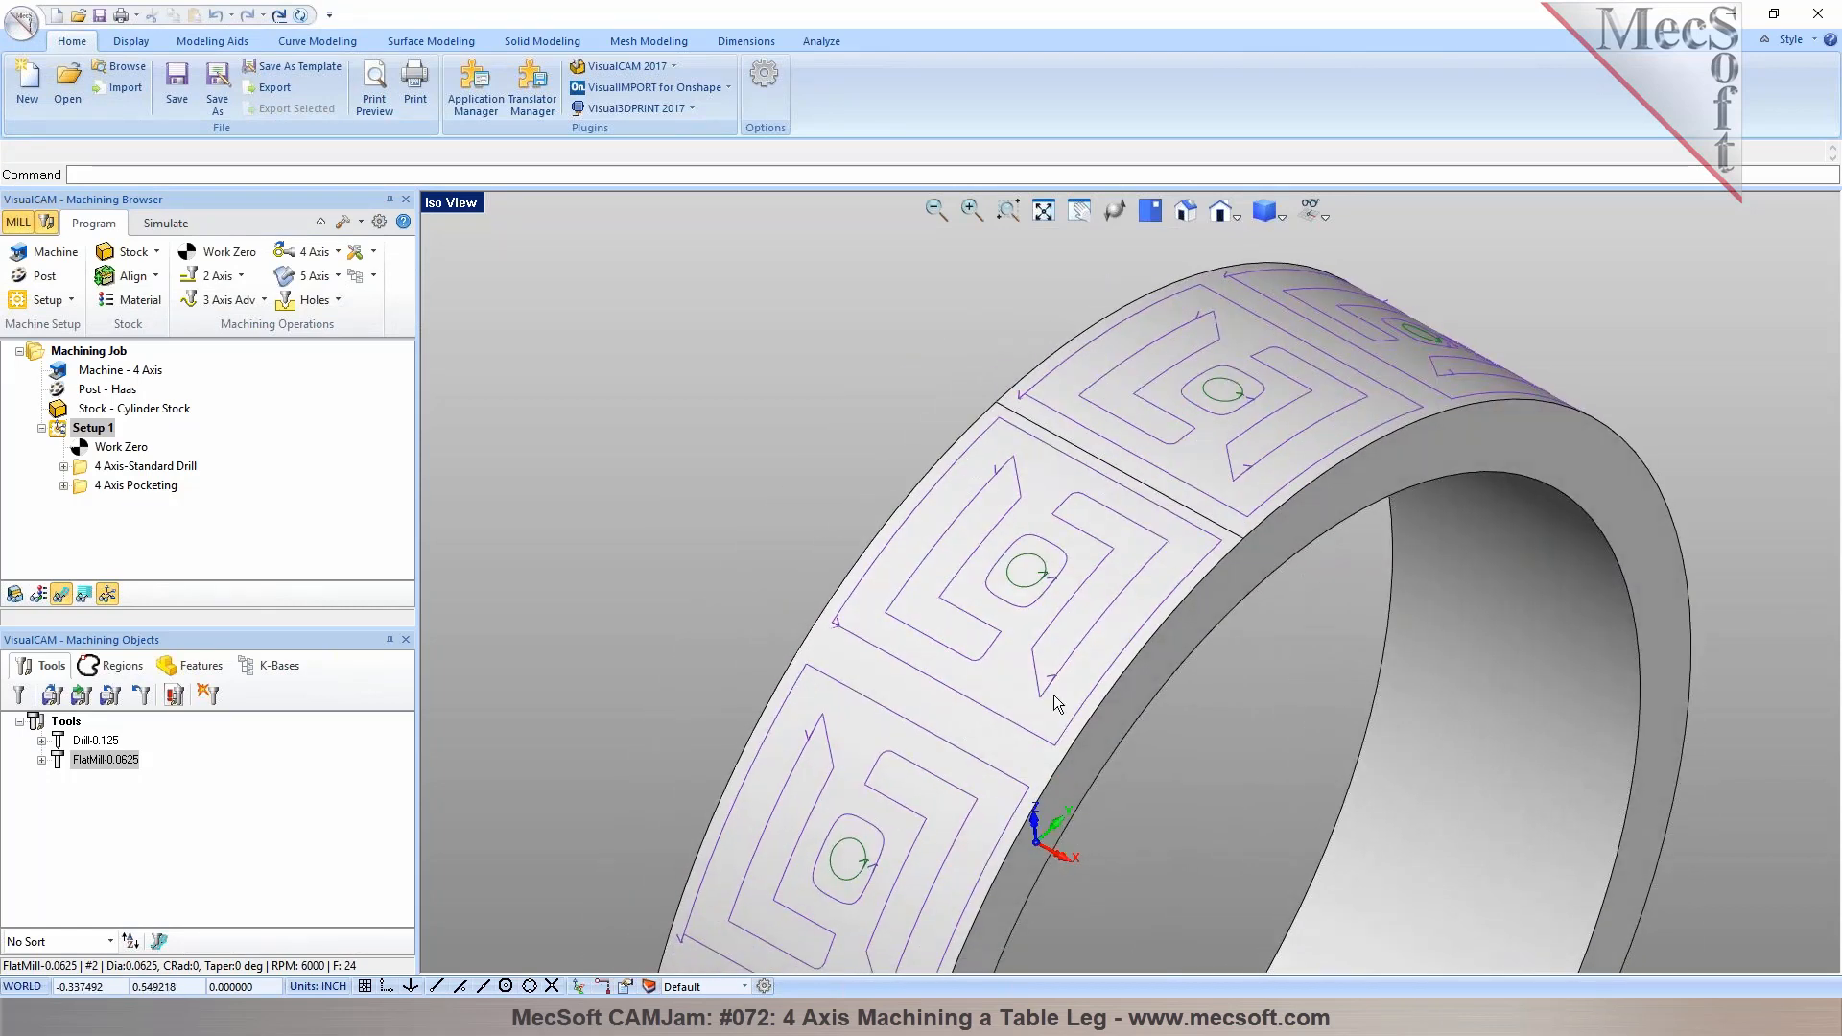
{"action": "middle_click_drag", "start_coordinate": [1196, 567], "coordinate": [1249, 490]}
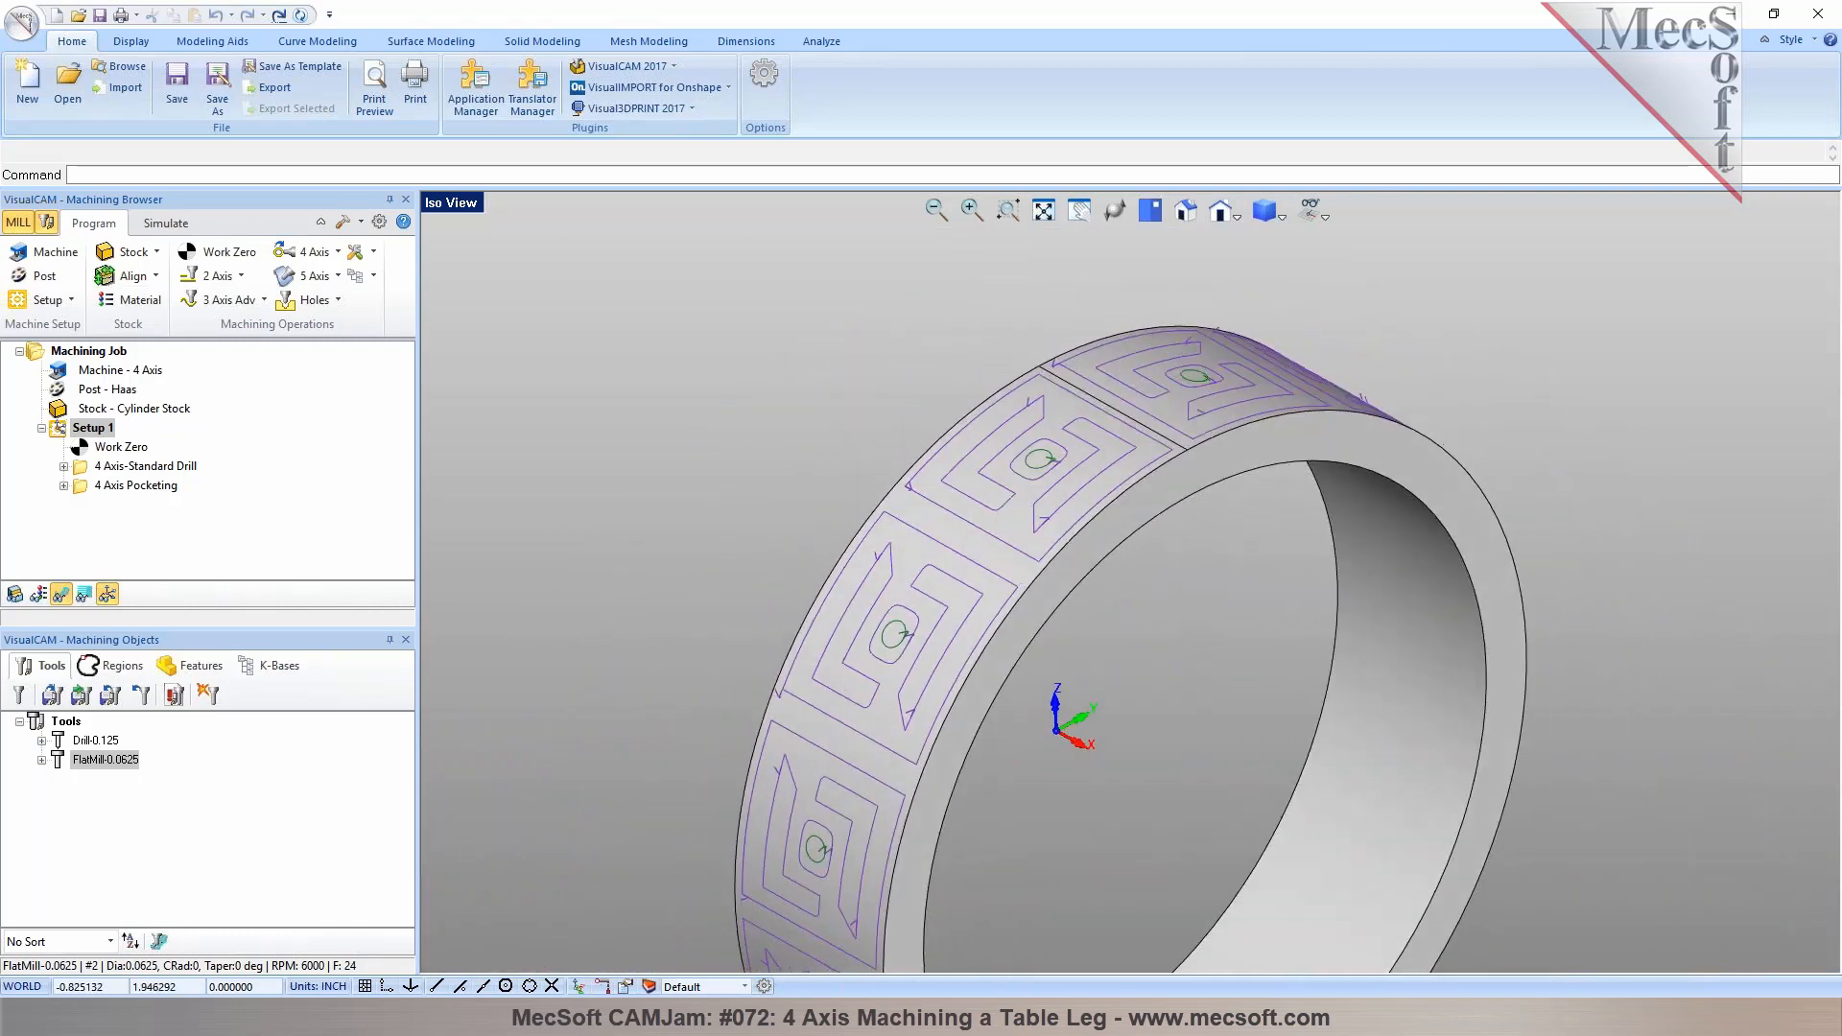
{"action": "left_click", "coordinate": [158, 467]}
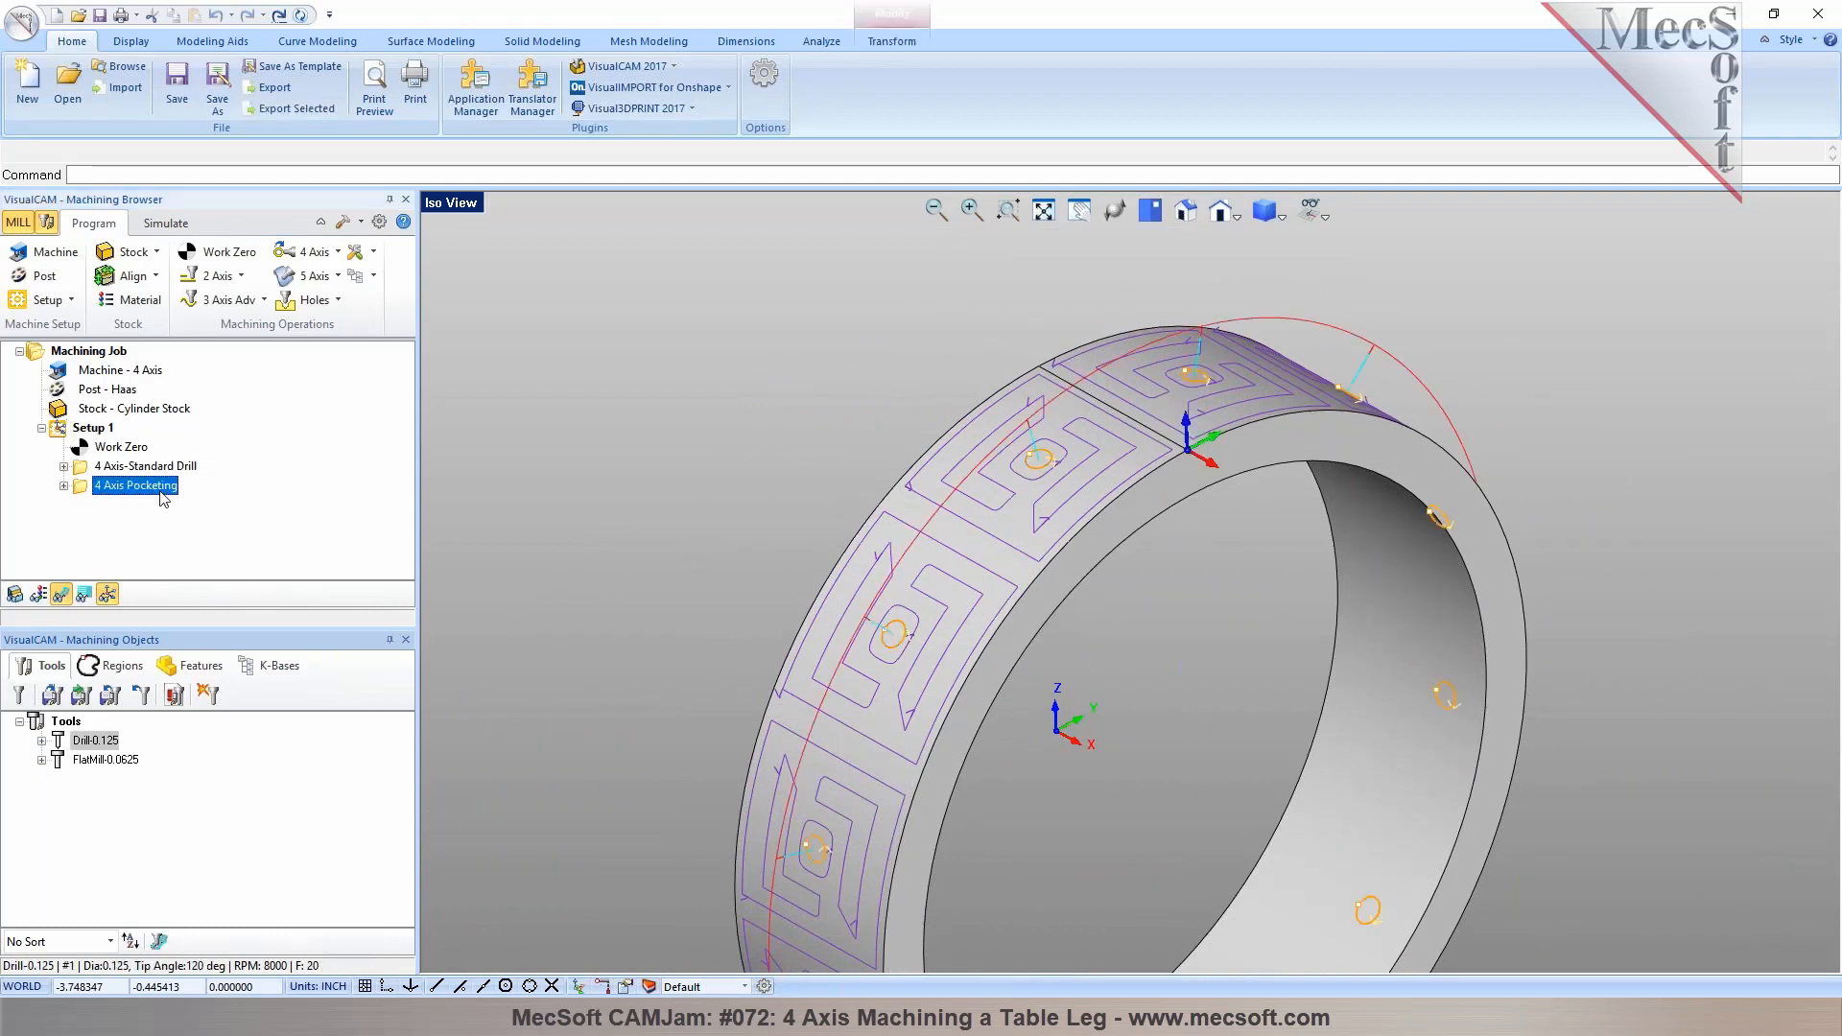
Change the toolpath display mode to show the full 4 Axis Pocketing toolpath around the ring
{"action": "left_click", "coordinate": [1326, 220]}
{"action": "left_click", "coordinate": [1305, 301]}
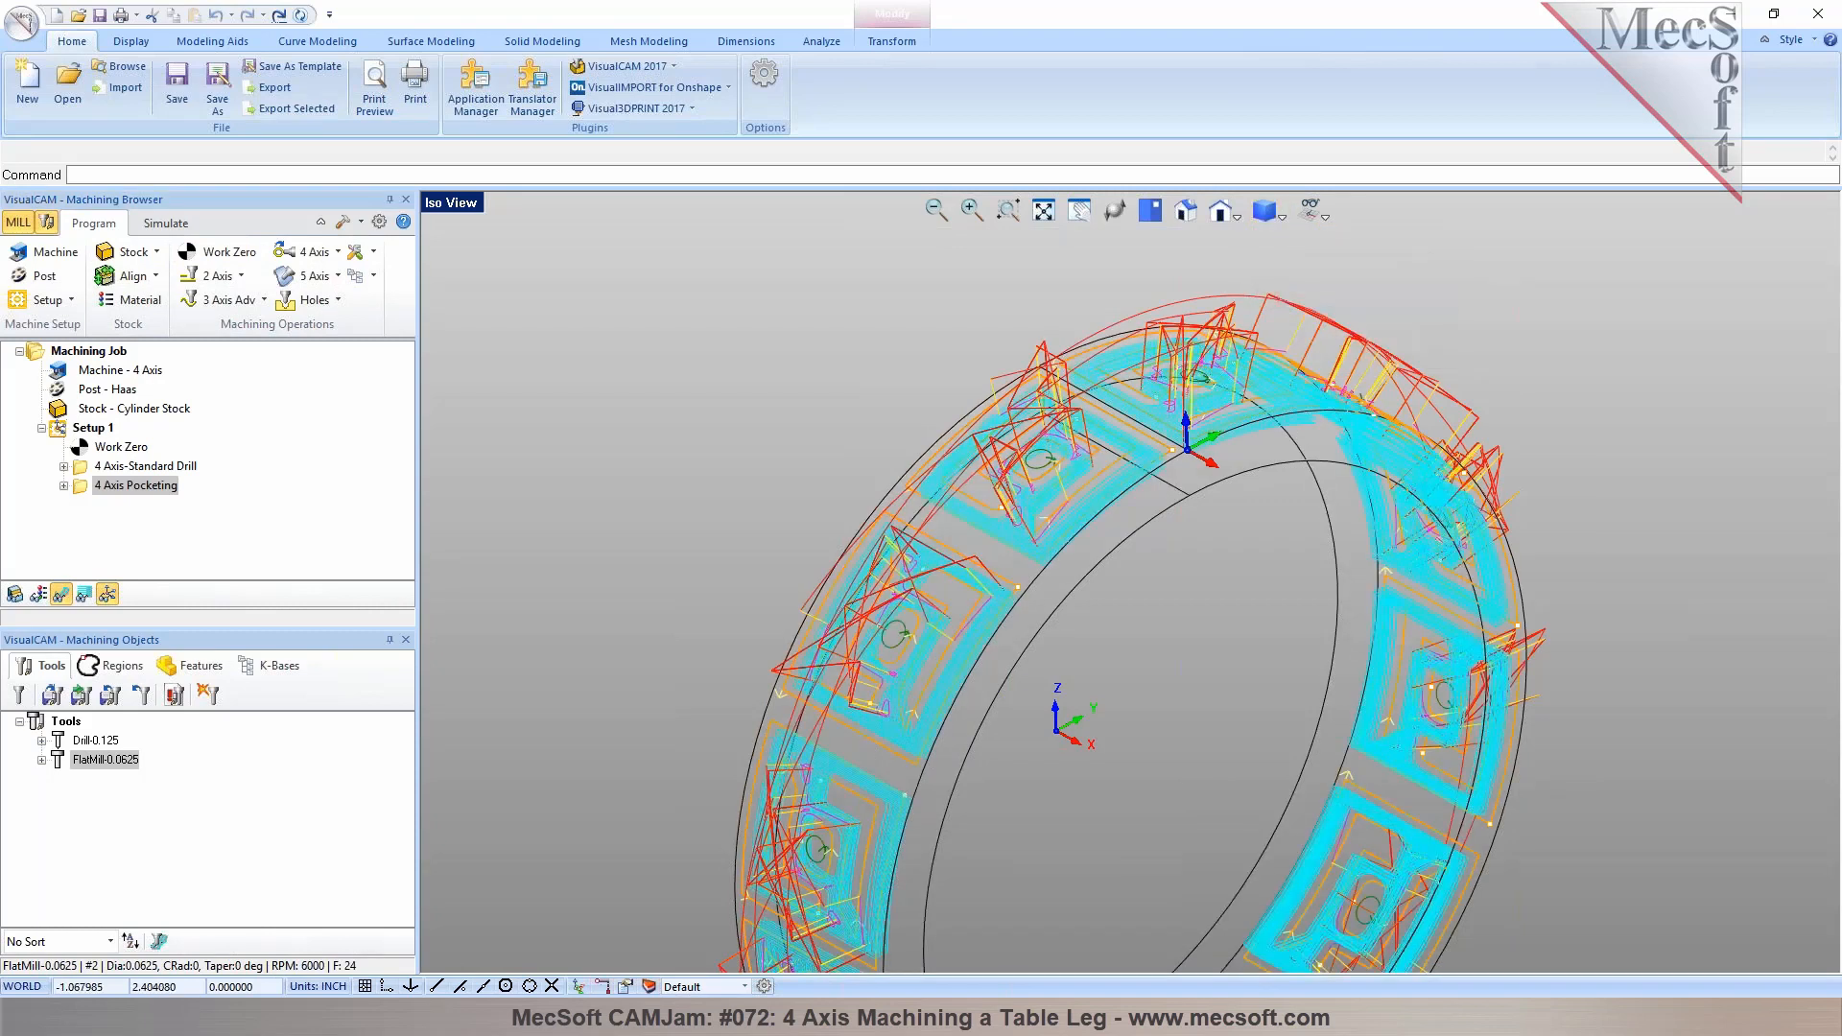
{"action": "middle_click_drag", "start_coordinate": [1291, 458], "coordinate": [1281, 419]}
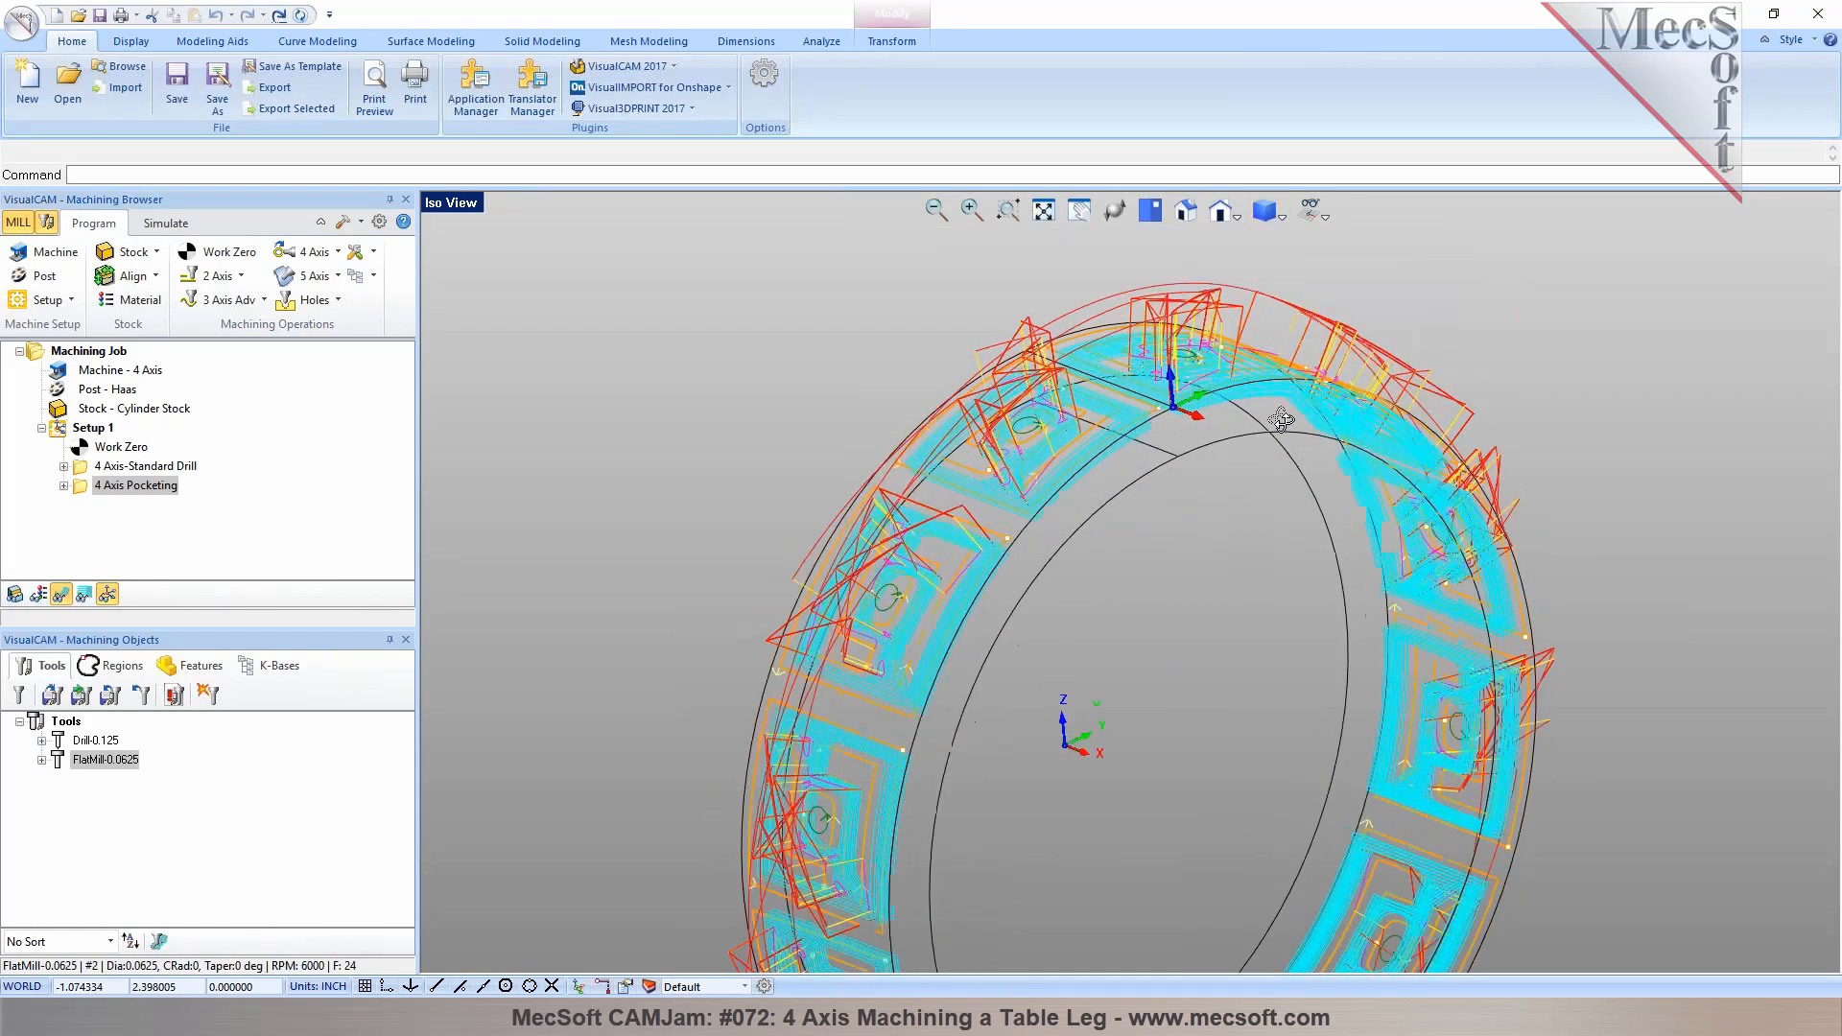
Open the 4 Axis-Standard Drill operation's cut parameters and regenerate it
{"action": "left_click", "coordinate": [335, 256]}
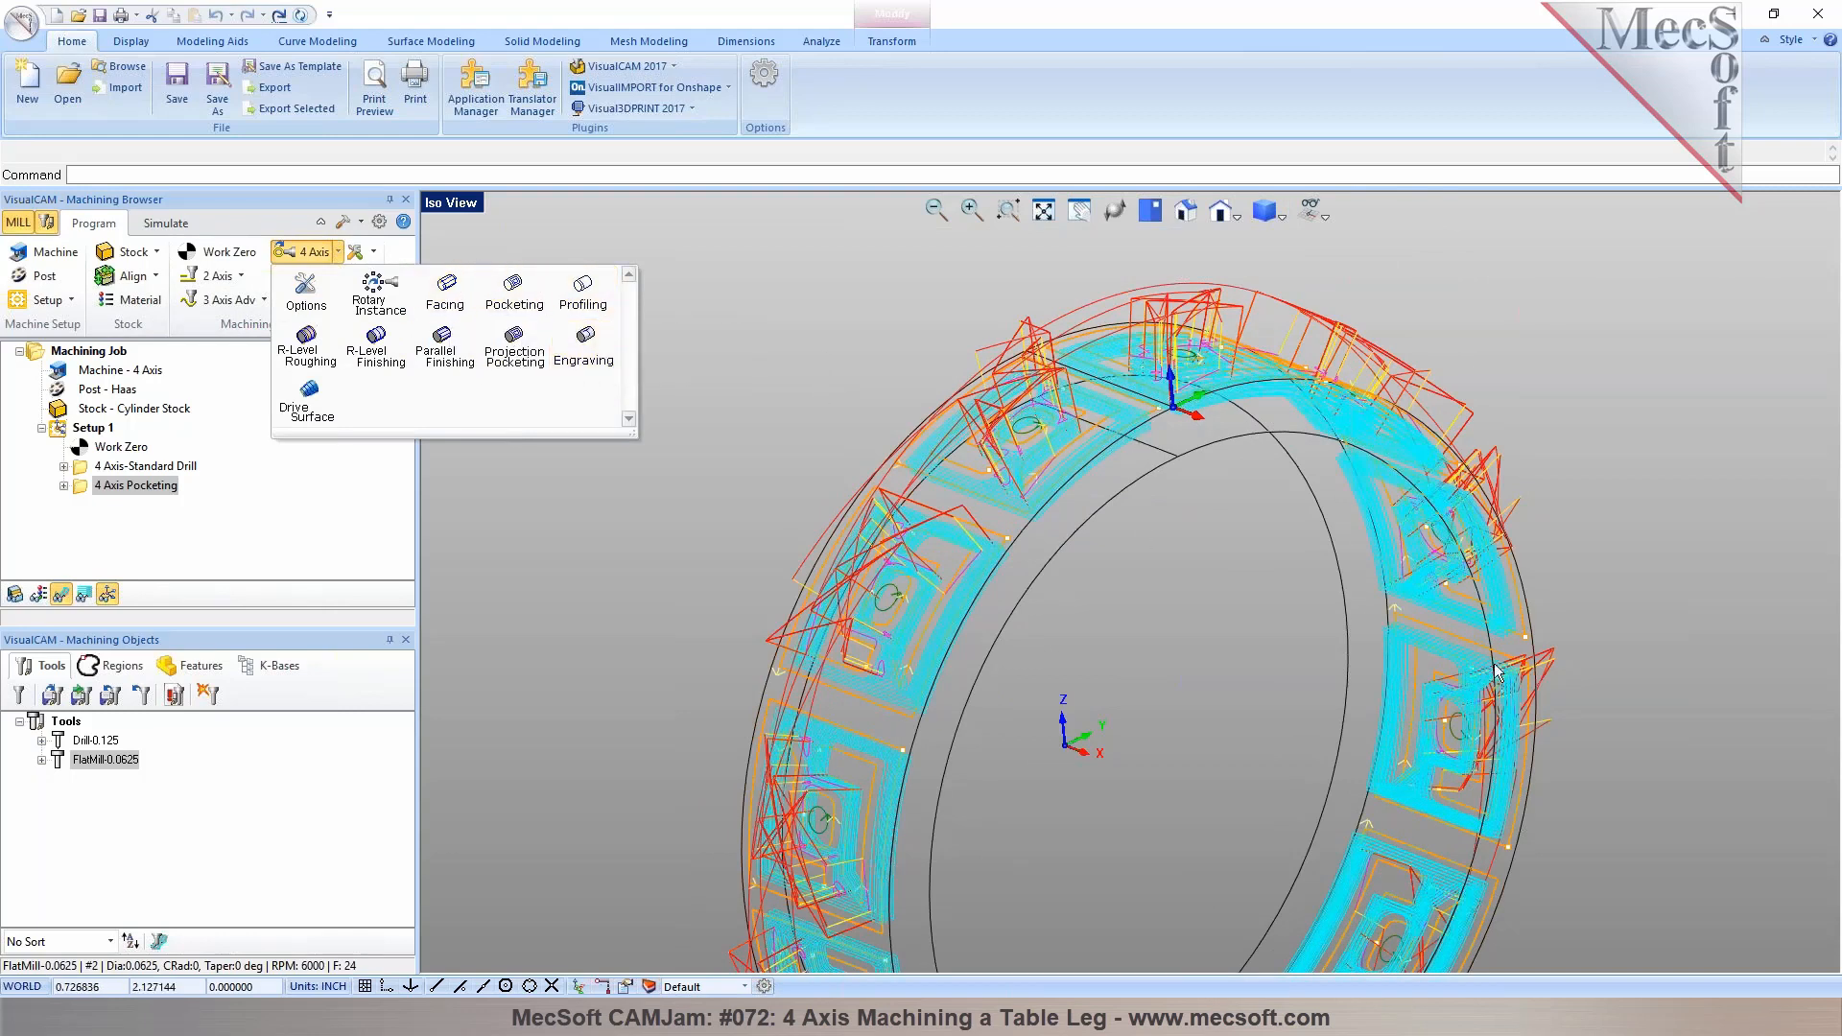
{"action": "left_click", "coordinate": [1133, 529]}
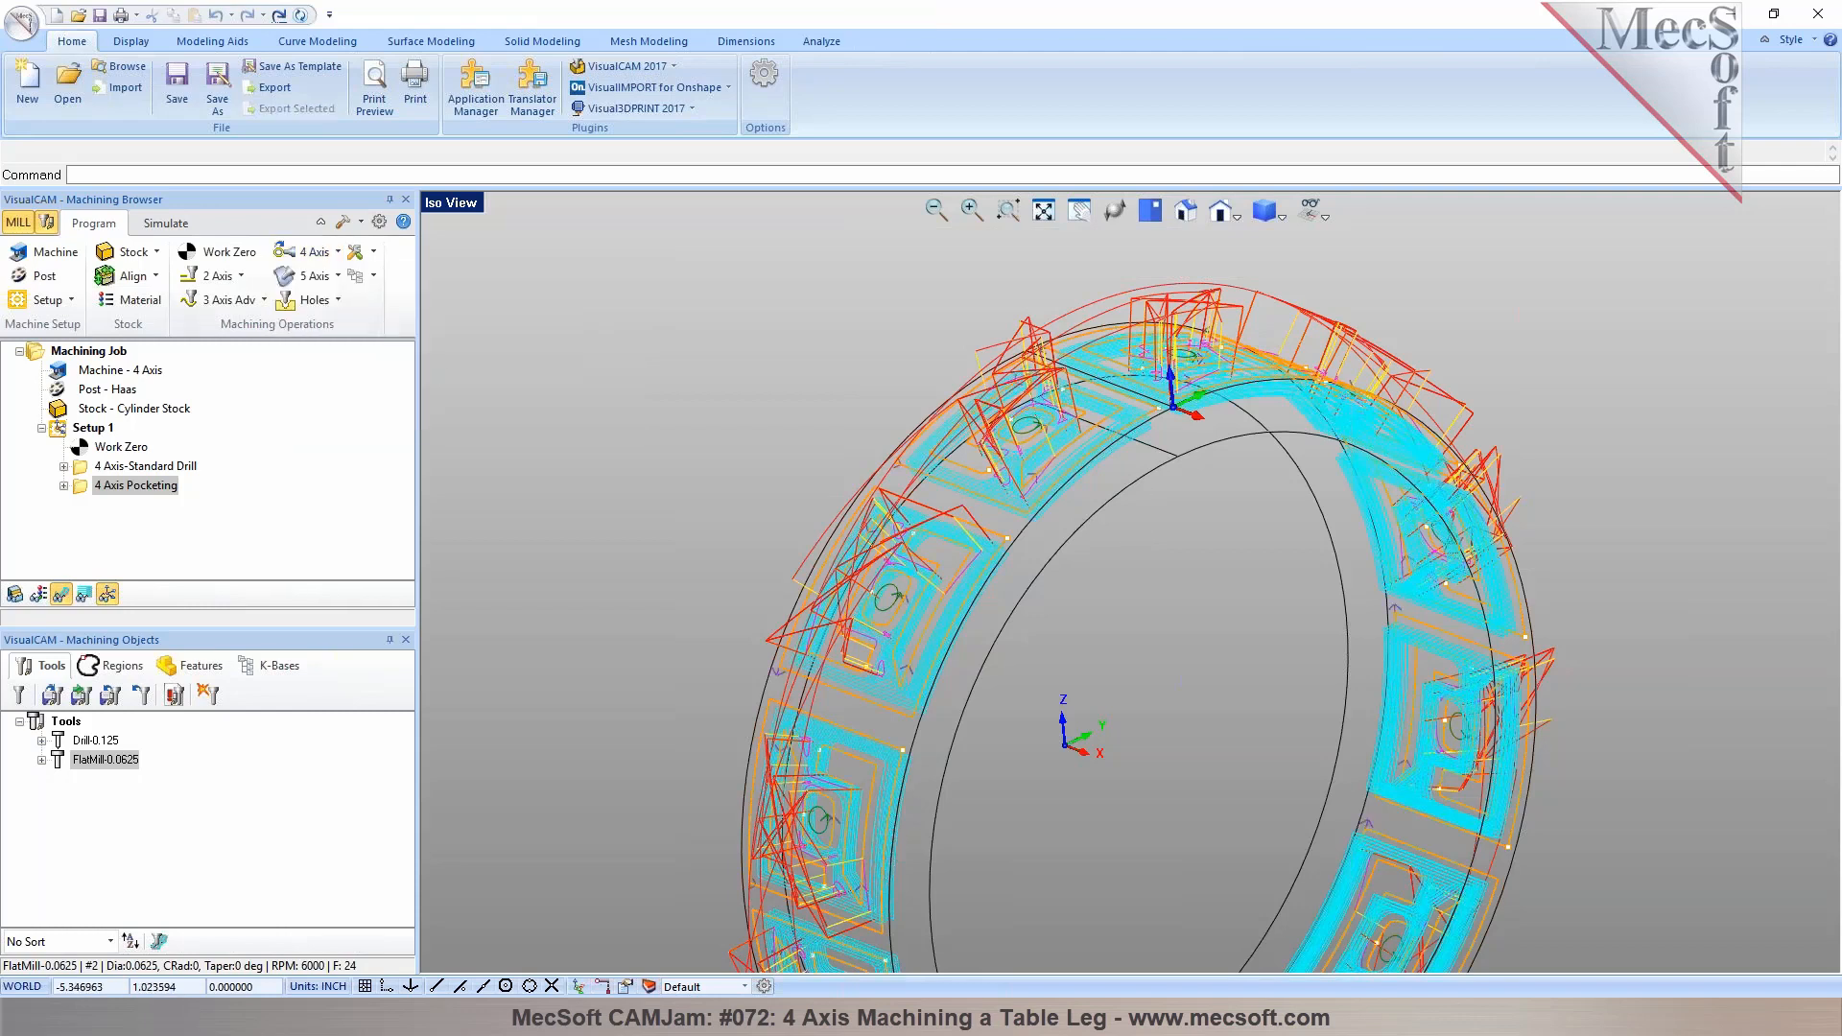
{"action": "left_click", "coordinate": [96, 467]}
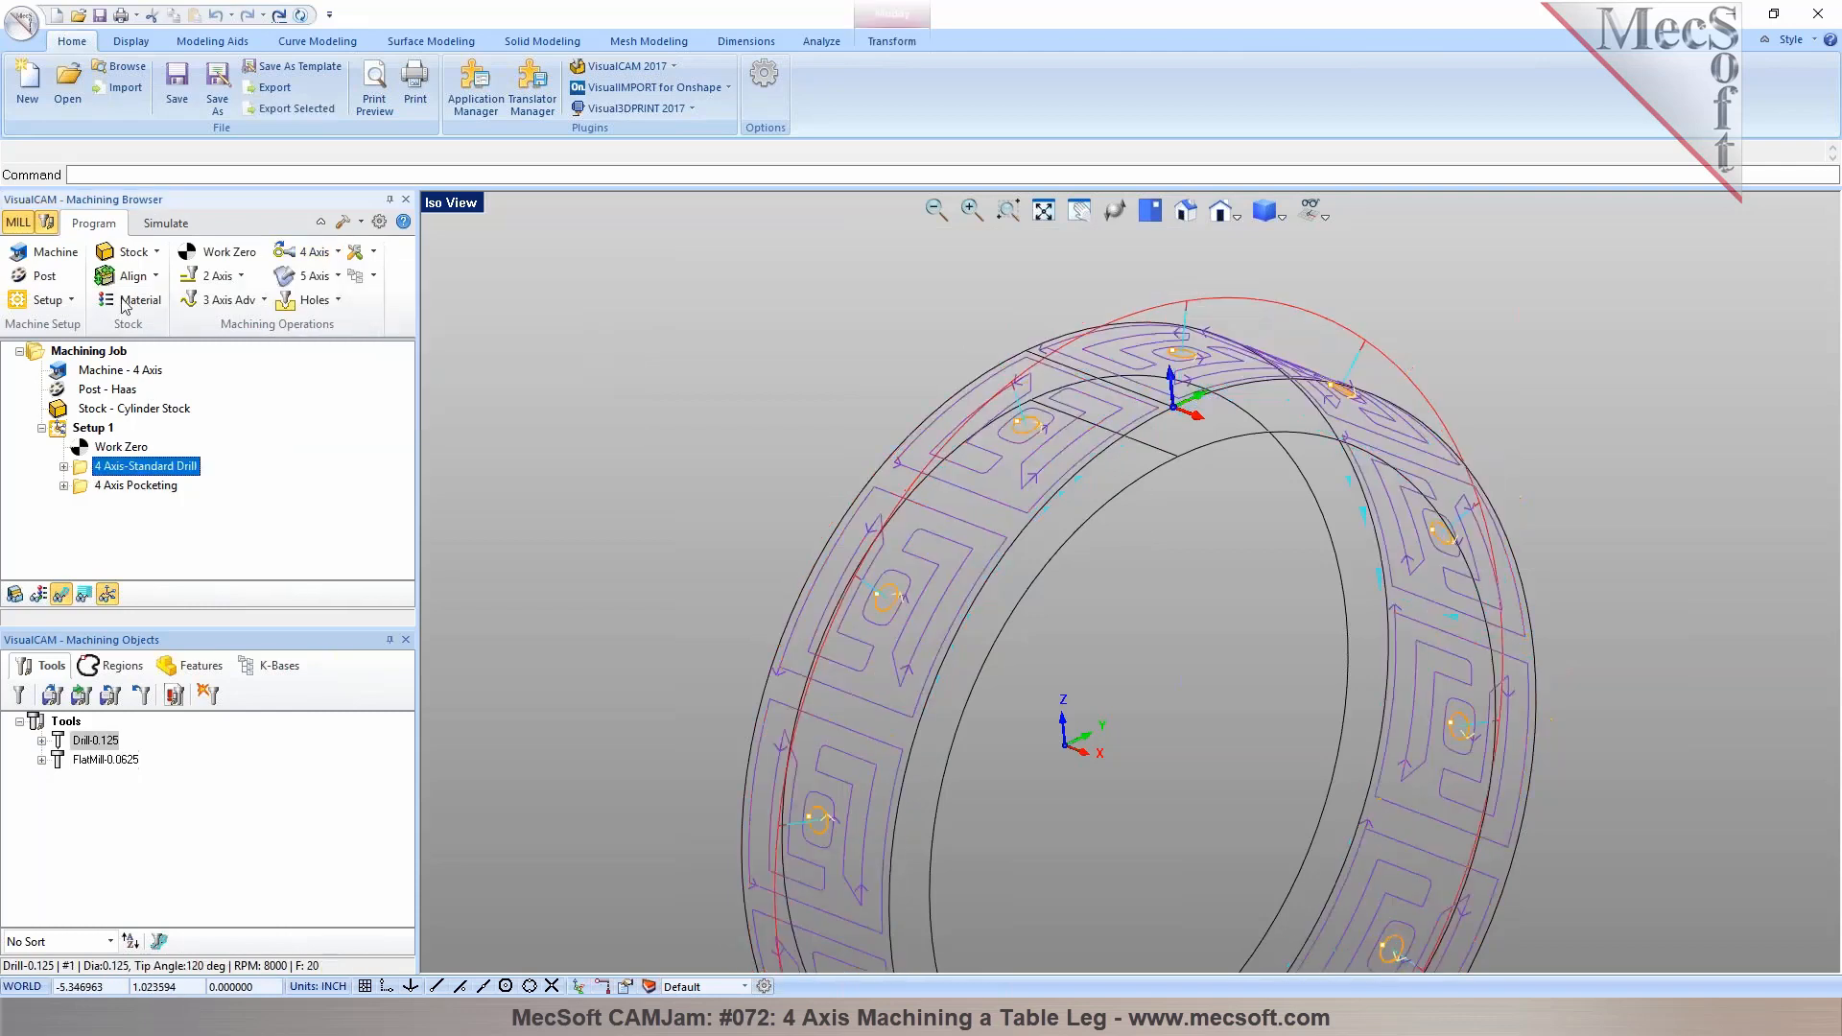
{"action": "double_click", "coordinate": [80, 474]}
{"action": "left_click", "coordinate": [293, 251]}
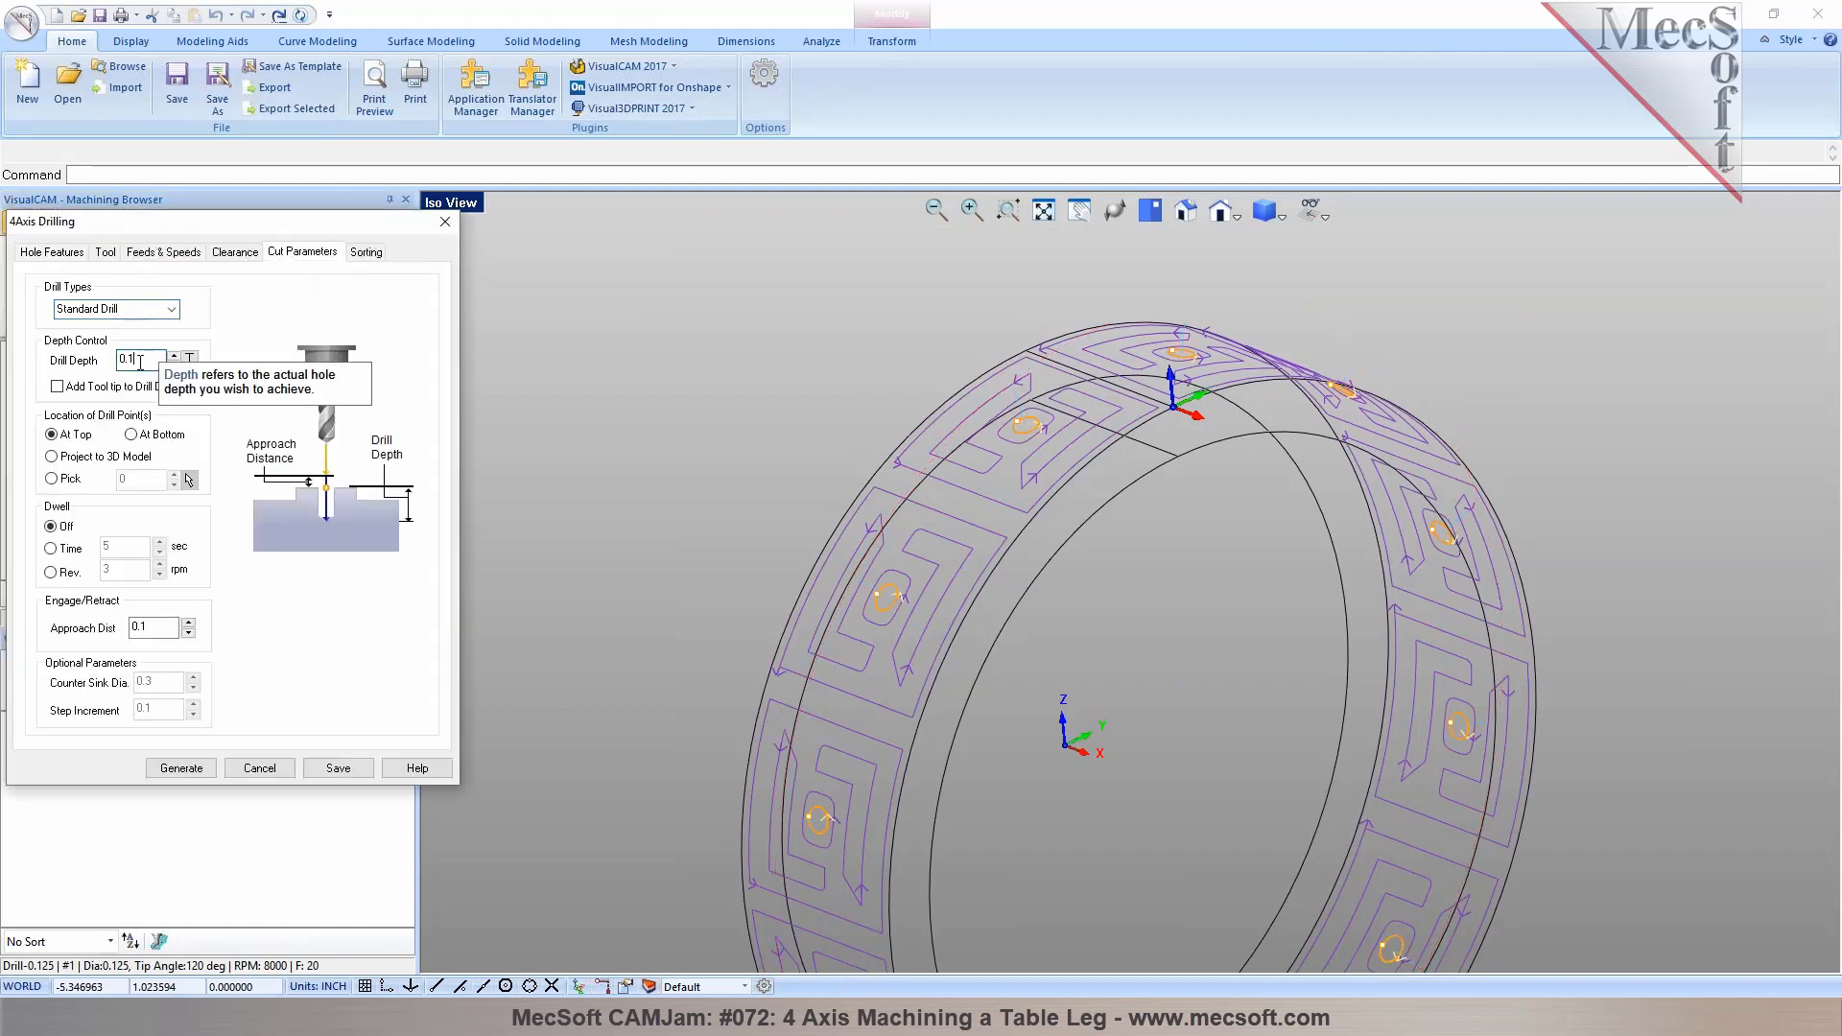
{"action": "left_click", "coordinate": [172, 774]}
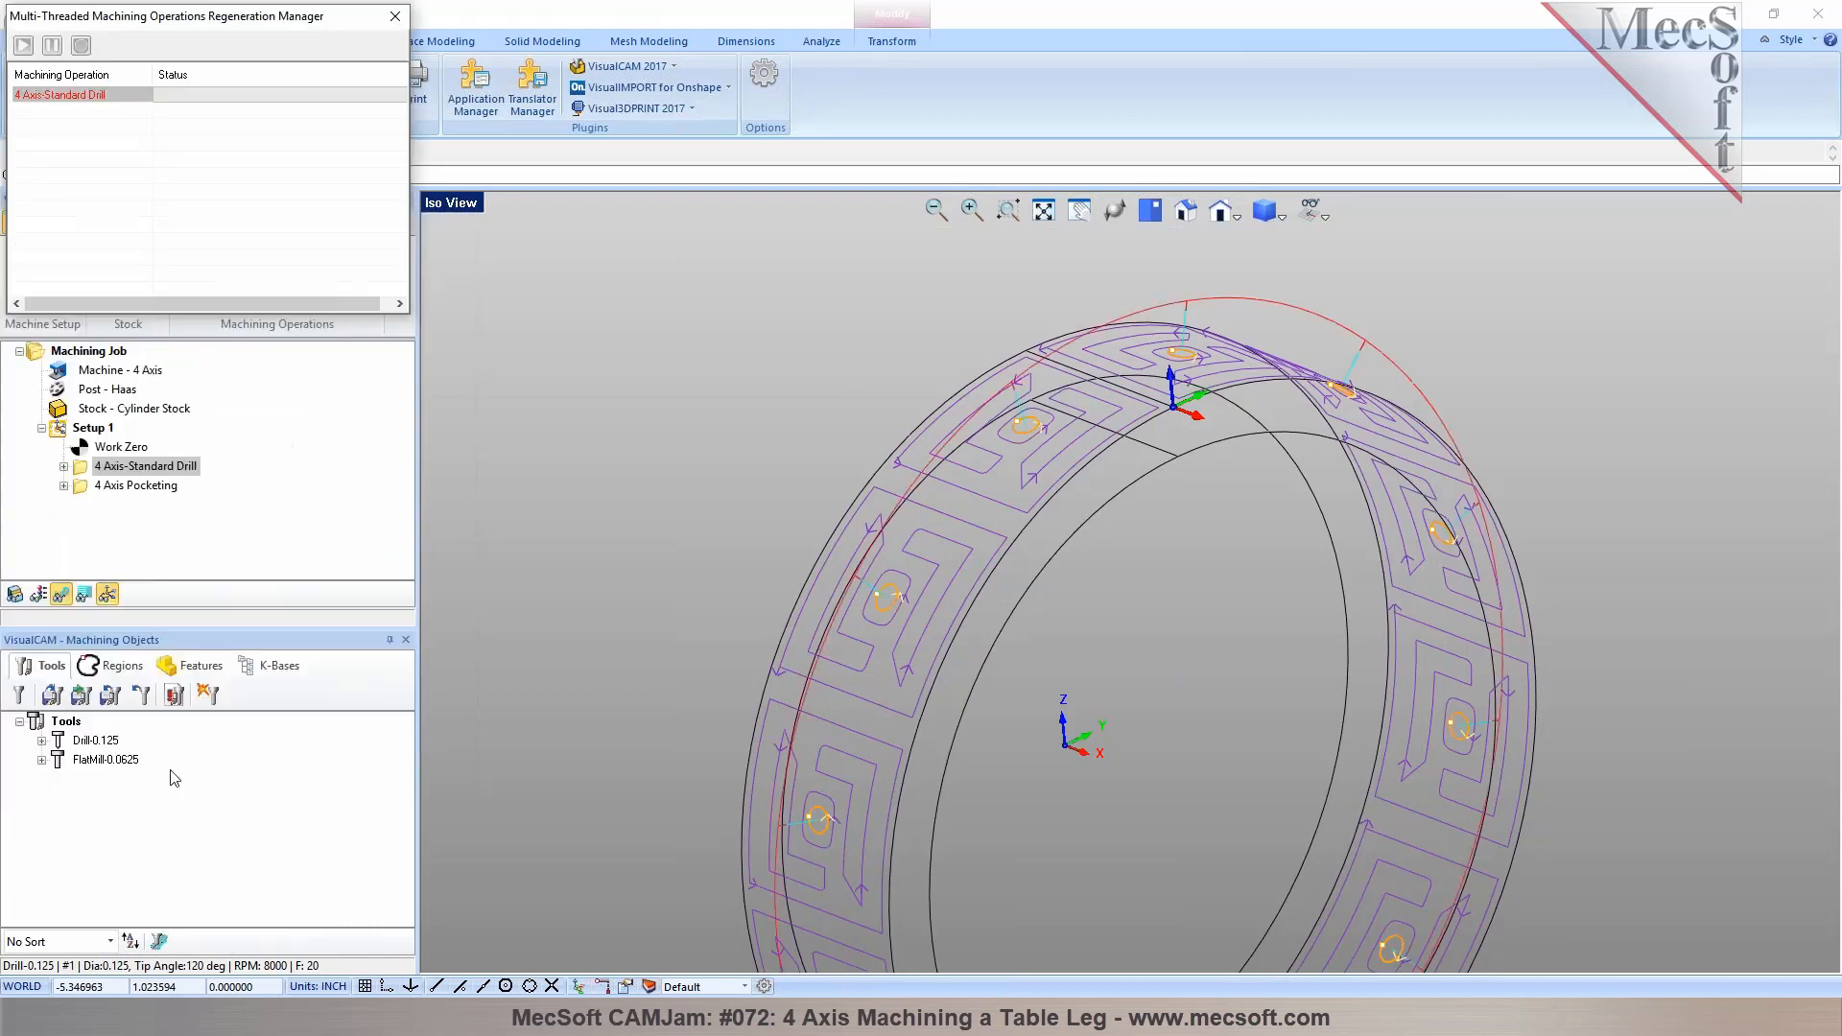
Simulate the ring's 4 Axis-Standard Drill operation from the stock
{"action": "left_click", "coordinate": [166, 223]}
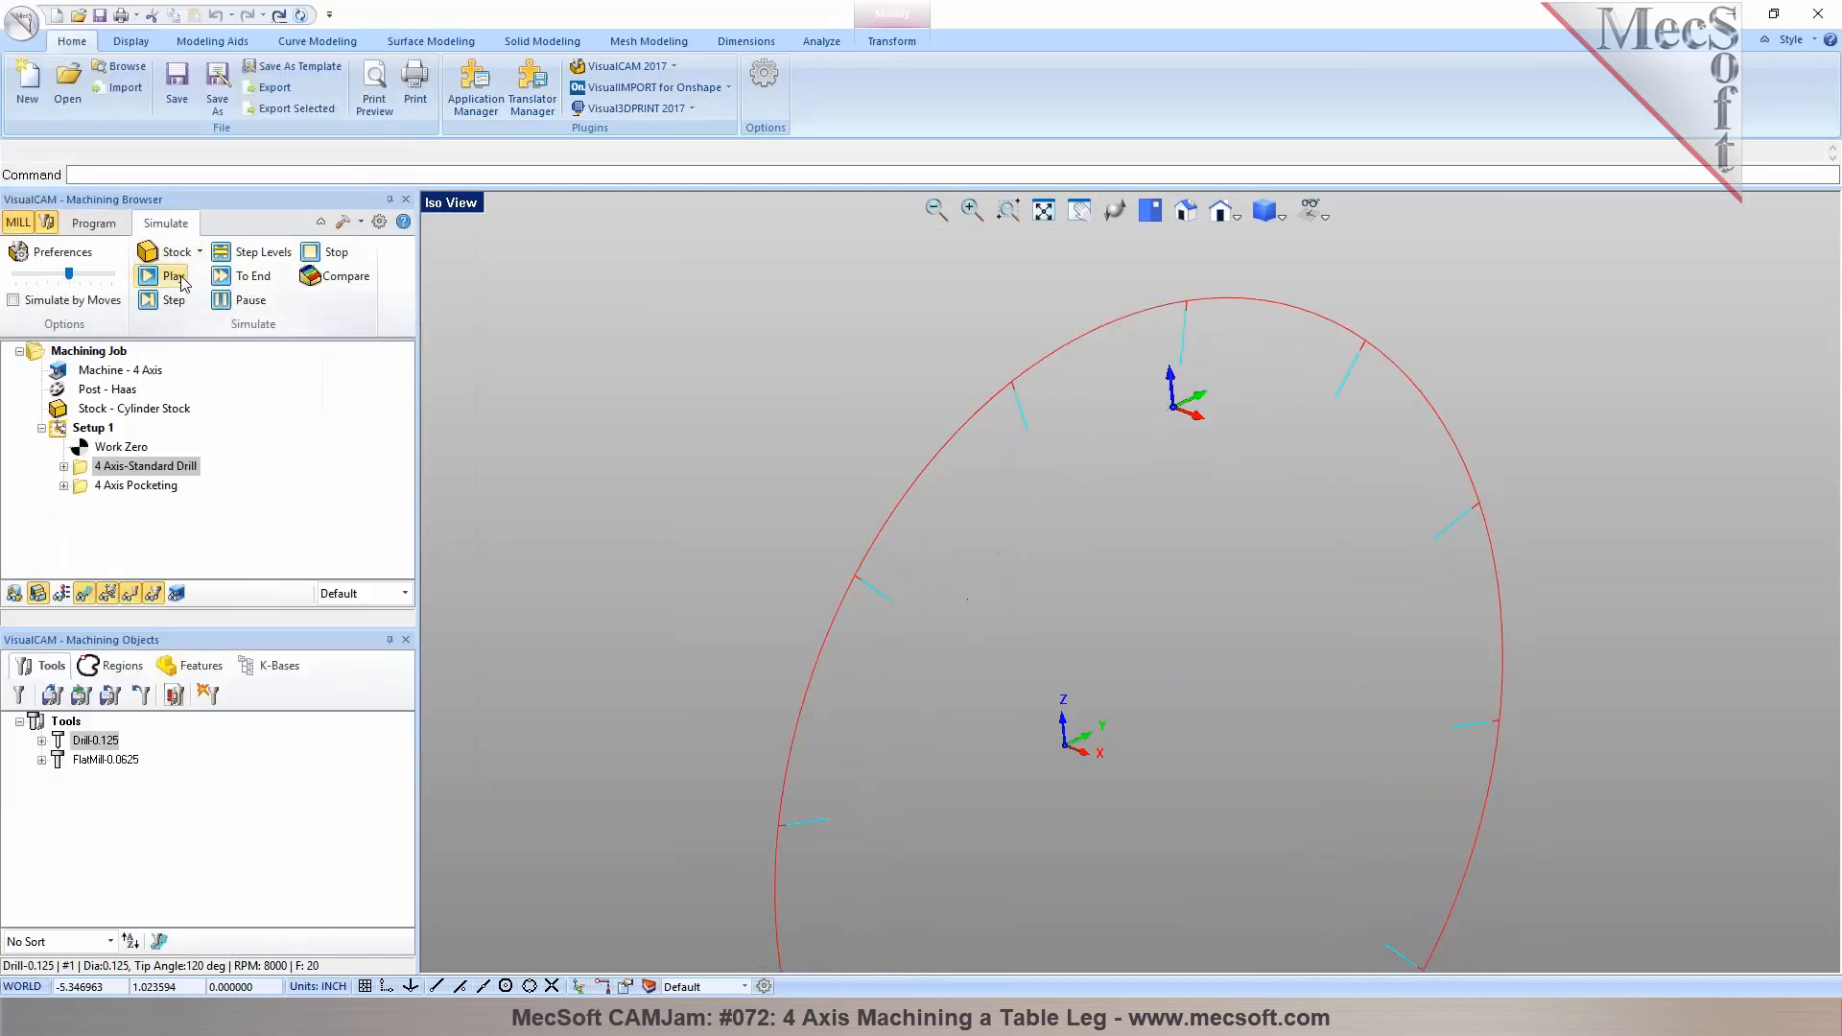
{"action": "left_click", "coordinate": [180, 279]}
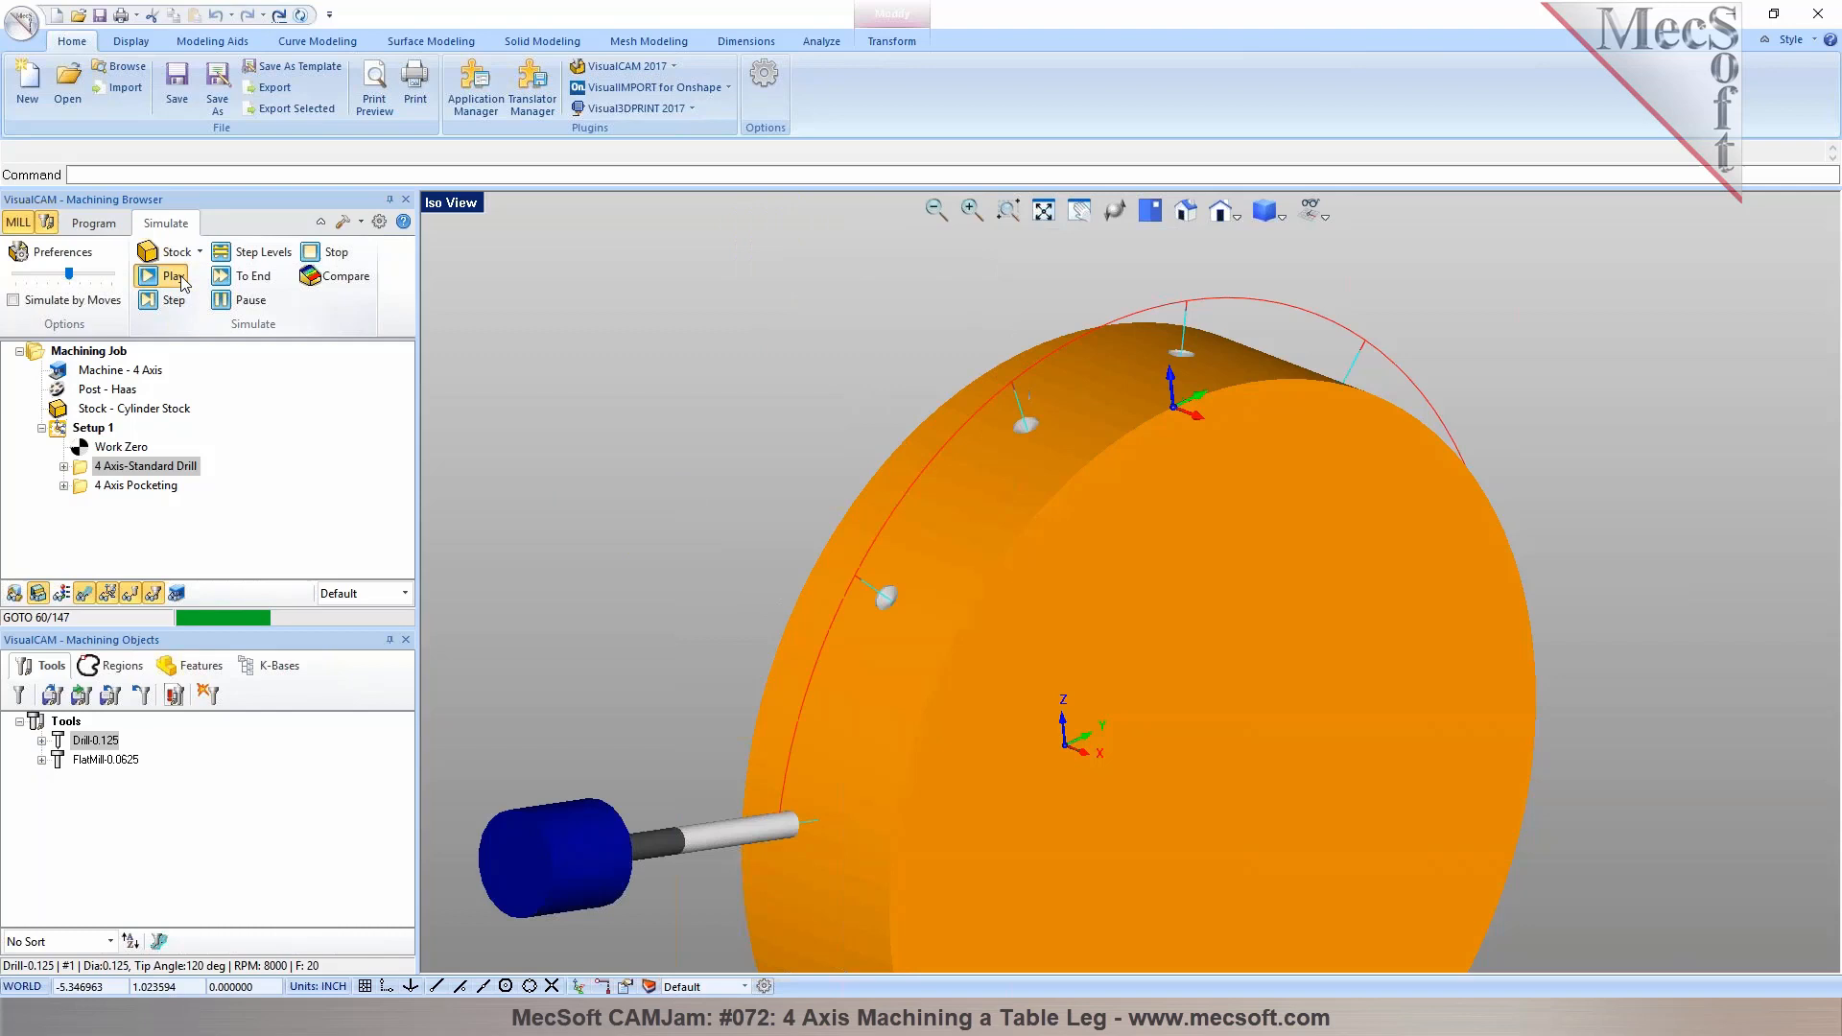
{"action": "scroll", "coordinate": [745, 316], "scroll_direction": "down", "scroll_amount": 2}
{"action": "mouse_move", "coordinate": [929, 430]}
{"action": "middle_mouse_down"}
{"action": "mouse_move", "coordinate": [898, 347]}
{"action": "mouse_move", "coordinate": [904, 403]}
{"action": "mouse_move", "coordinate": [973, 411]}
{"action": "mouse_move", "coordinate": [938, 395]}
{"action": "middle_mouse_up"}
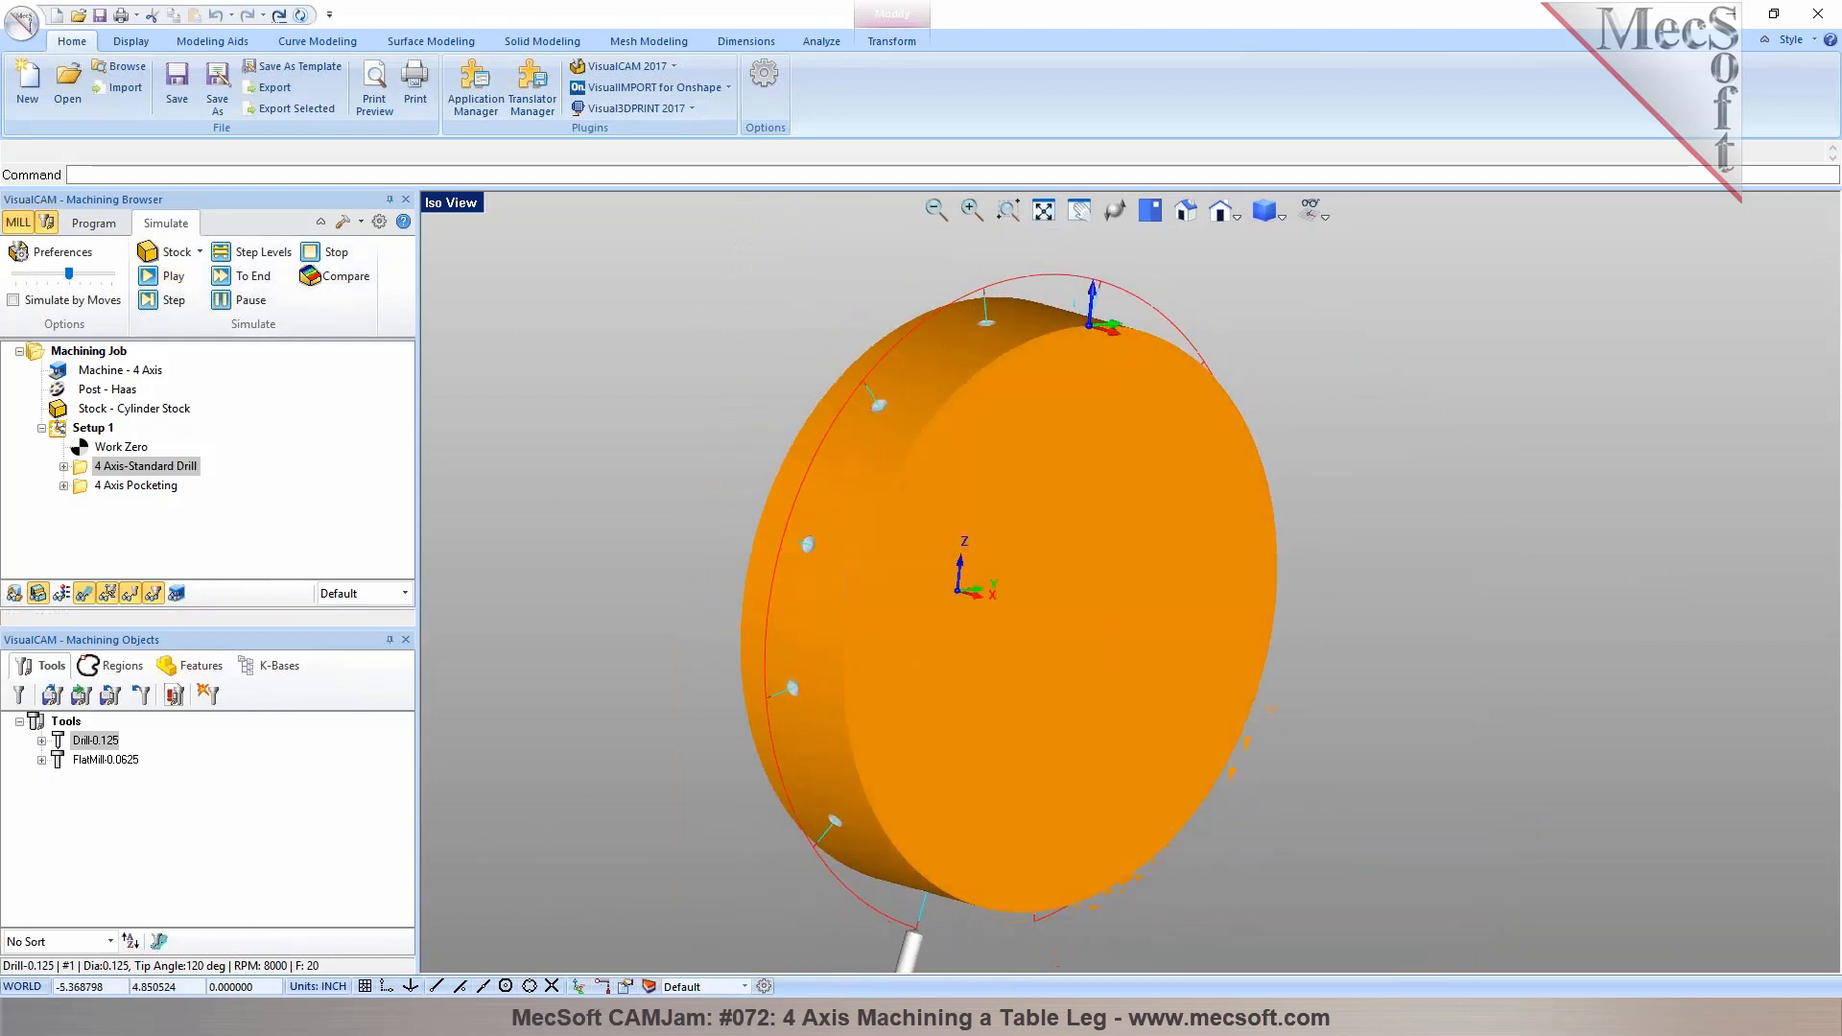
Simulate the 4 Axis Pocketing operation, toggling the tool display, pausing and resuming playback
{"action": "left_click", "coordinate": [118, 486]}
{"action": "left_click", "coordinate": [165, 278]}
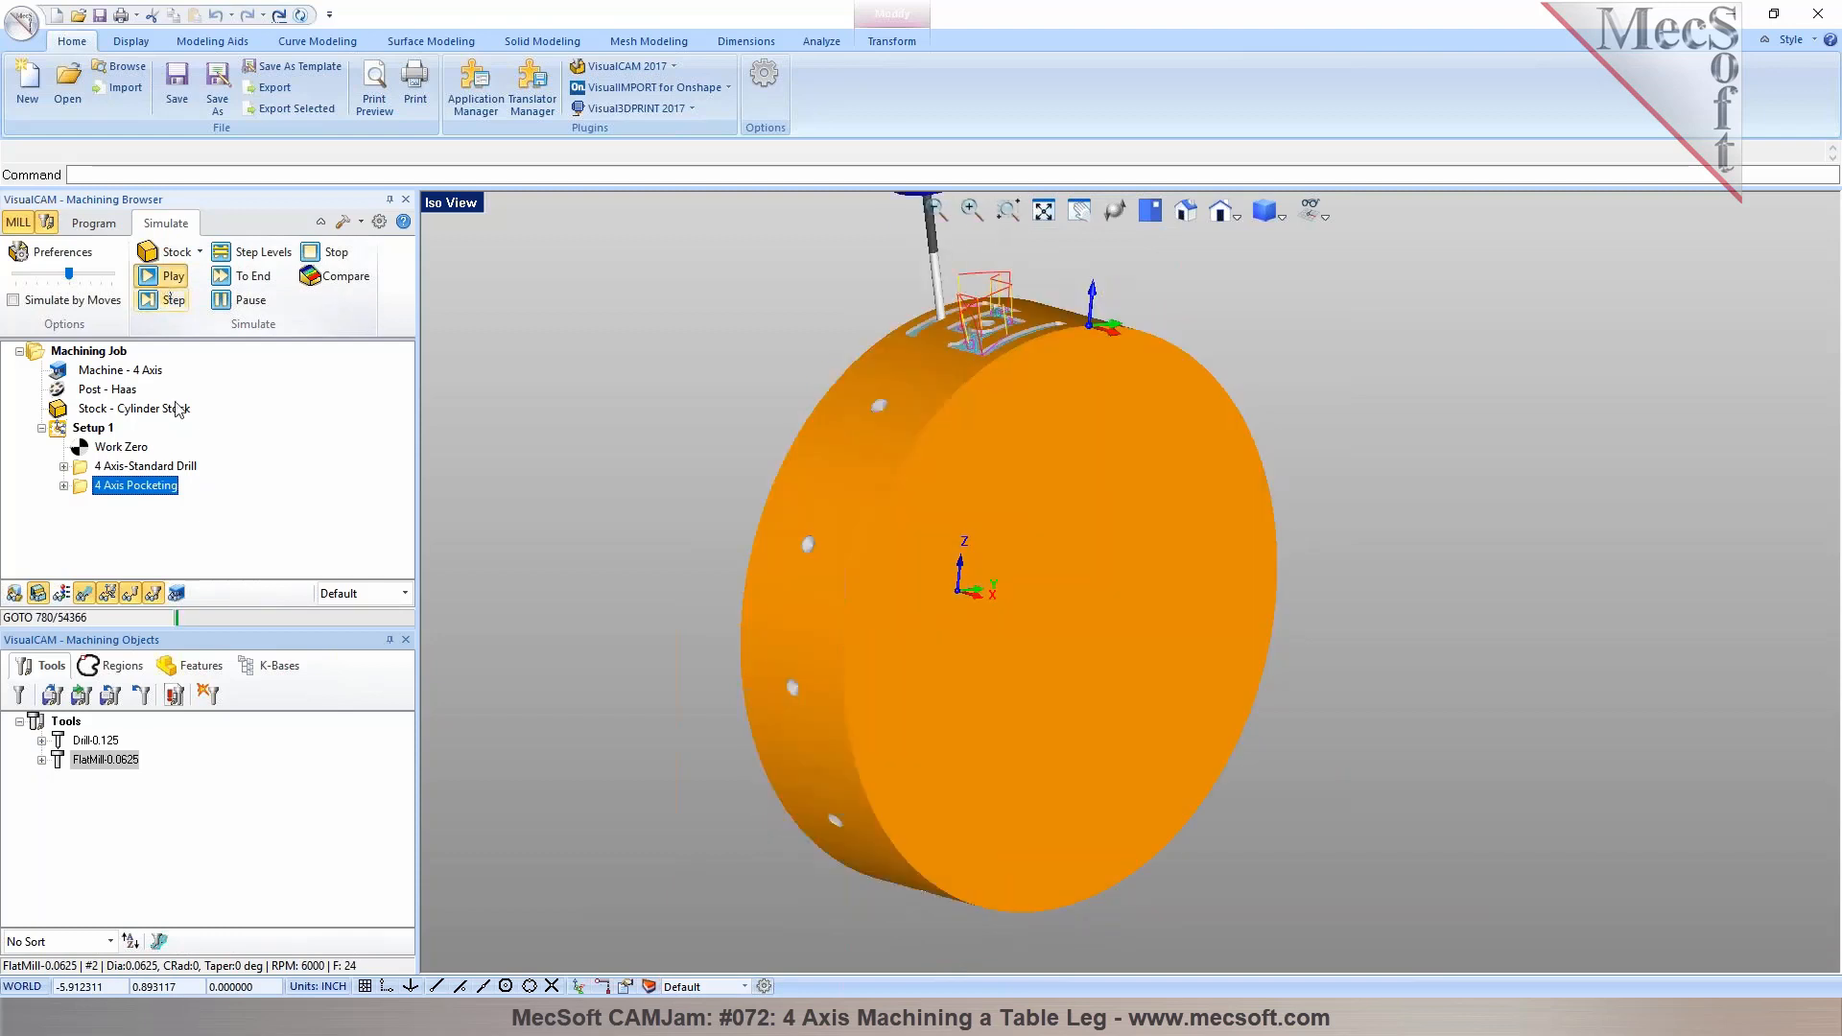
{"action": "left_click", "coordinate": [84, 593]}
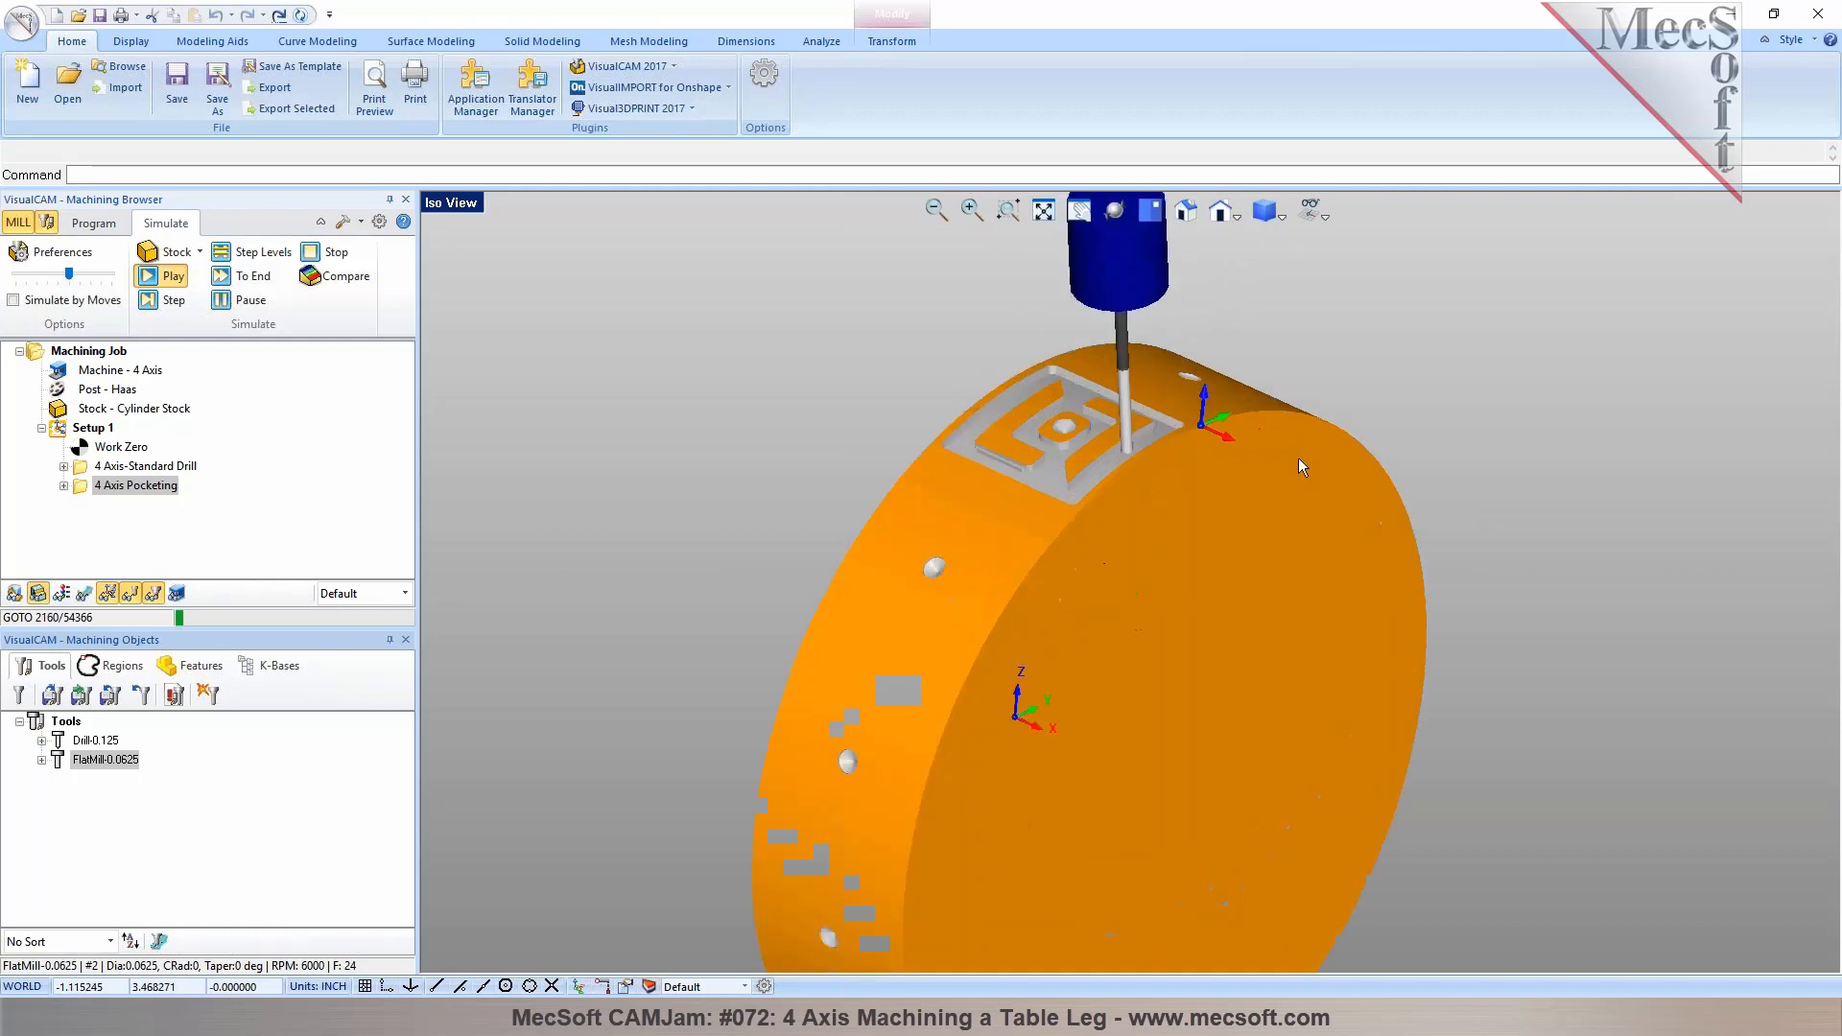
{"action": "left_click", "coordinate": [251, 302]}
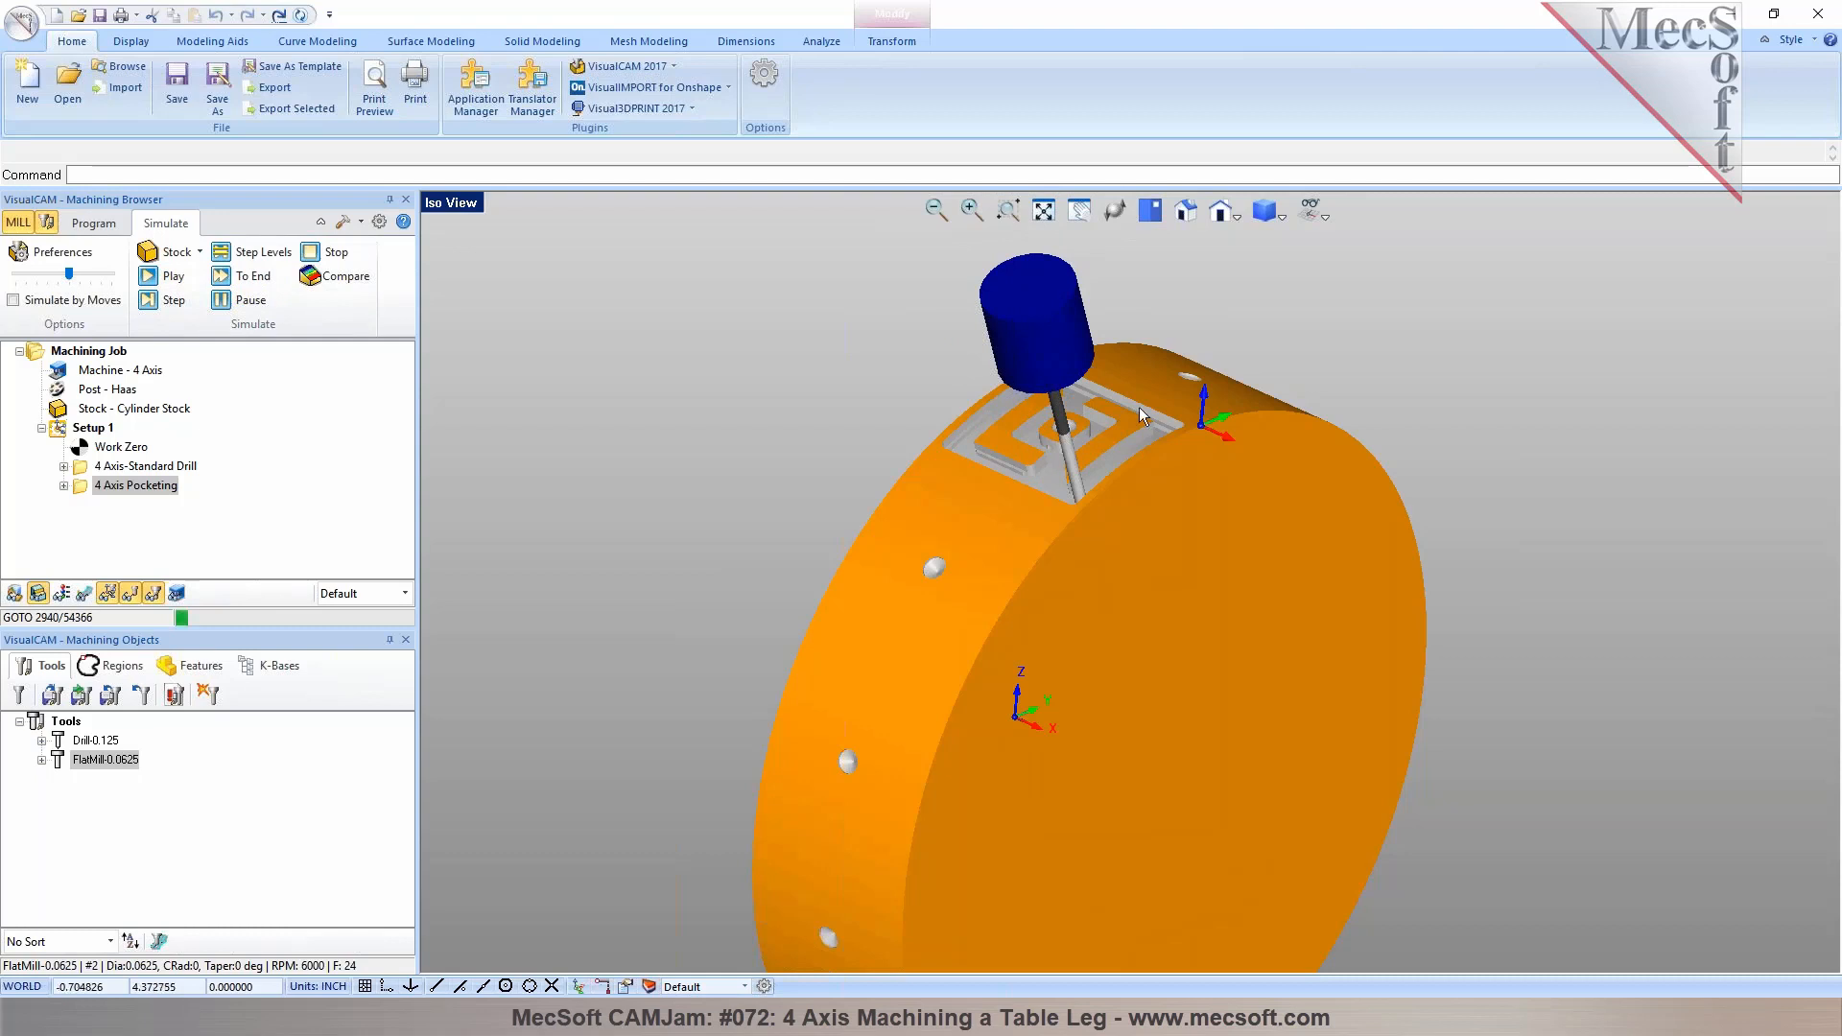
{"action": "left_click", "coordinate": [149, 276]}
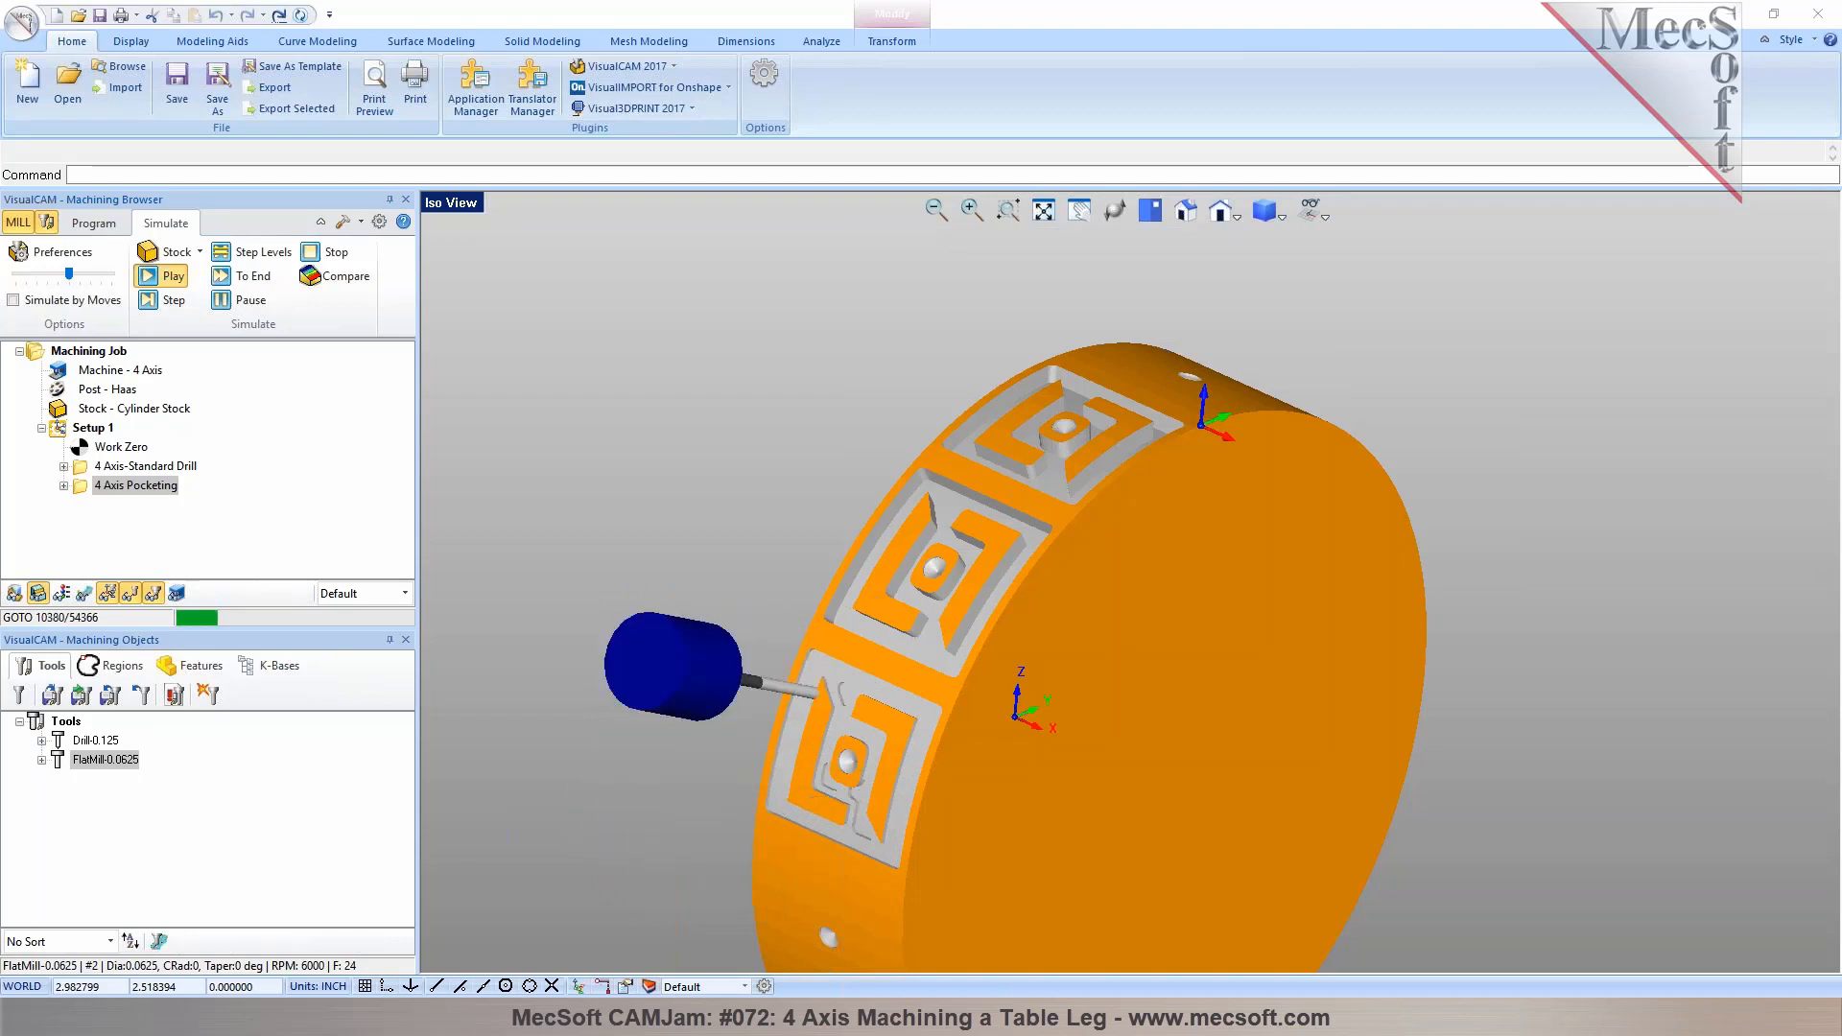
Examine the 4 Axis Projection Pocketing example's toolpaths from different angles
{"action": "left_click", "coordinate": [1817, 14]}
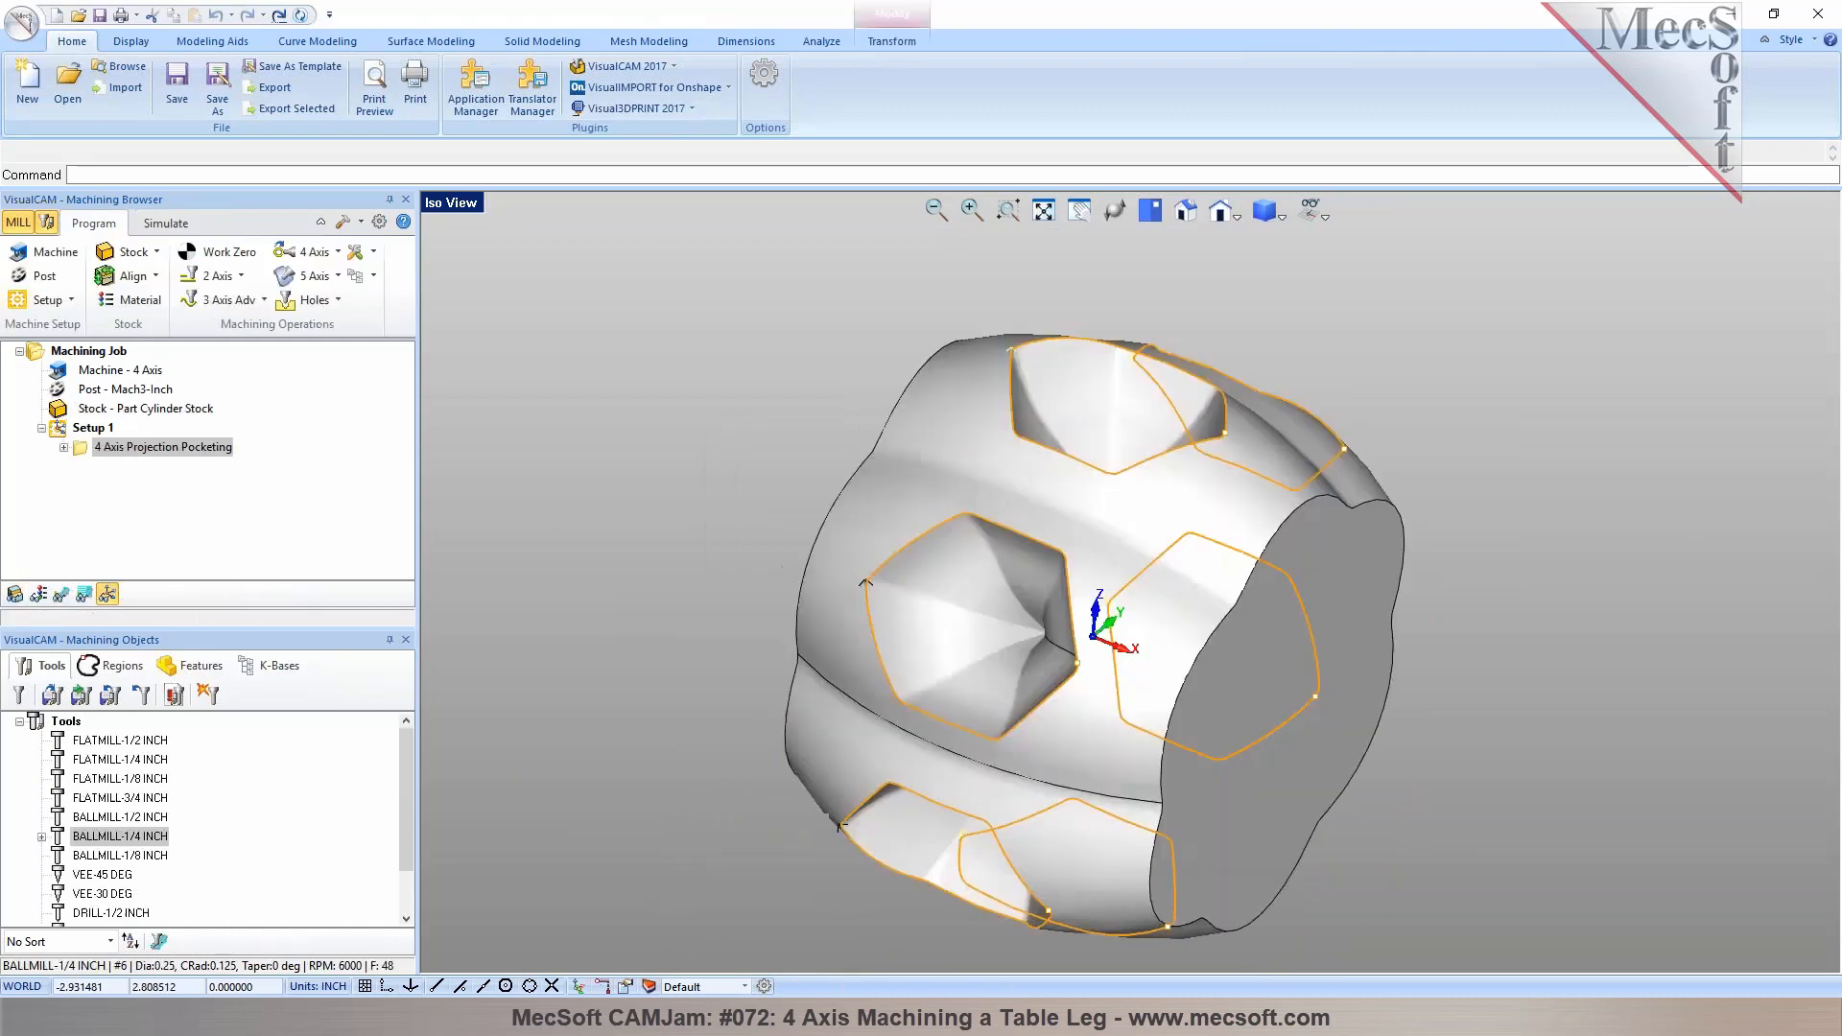
{"action": "middle_click_drag", "start_coordinate": [1055, 443], "coordinate": [1070, 415]}
{"action": "left_click", "coordinate": [61, 594]}
{"action": "middle_click_drag", "start_coordinate": [1175, 518], "coordinate": [1228, 527]}
{"action": "scroll", "coordinate": [959, 443], "scroll_direction": "up", "scroll_amount": 4}
{"action": "middle_click_drag", "start_coordinate": [865, 596], "coordinate": [1091, 367]}
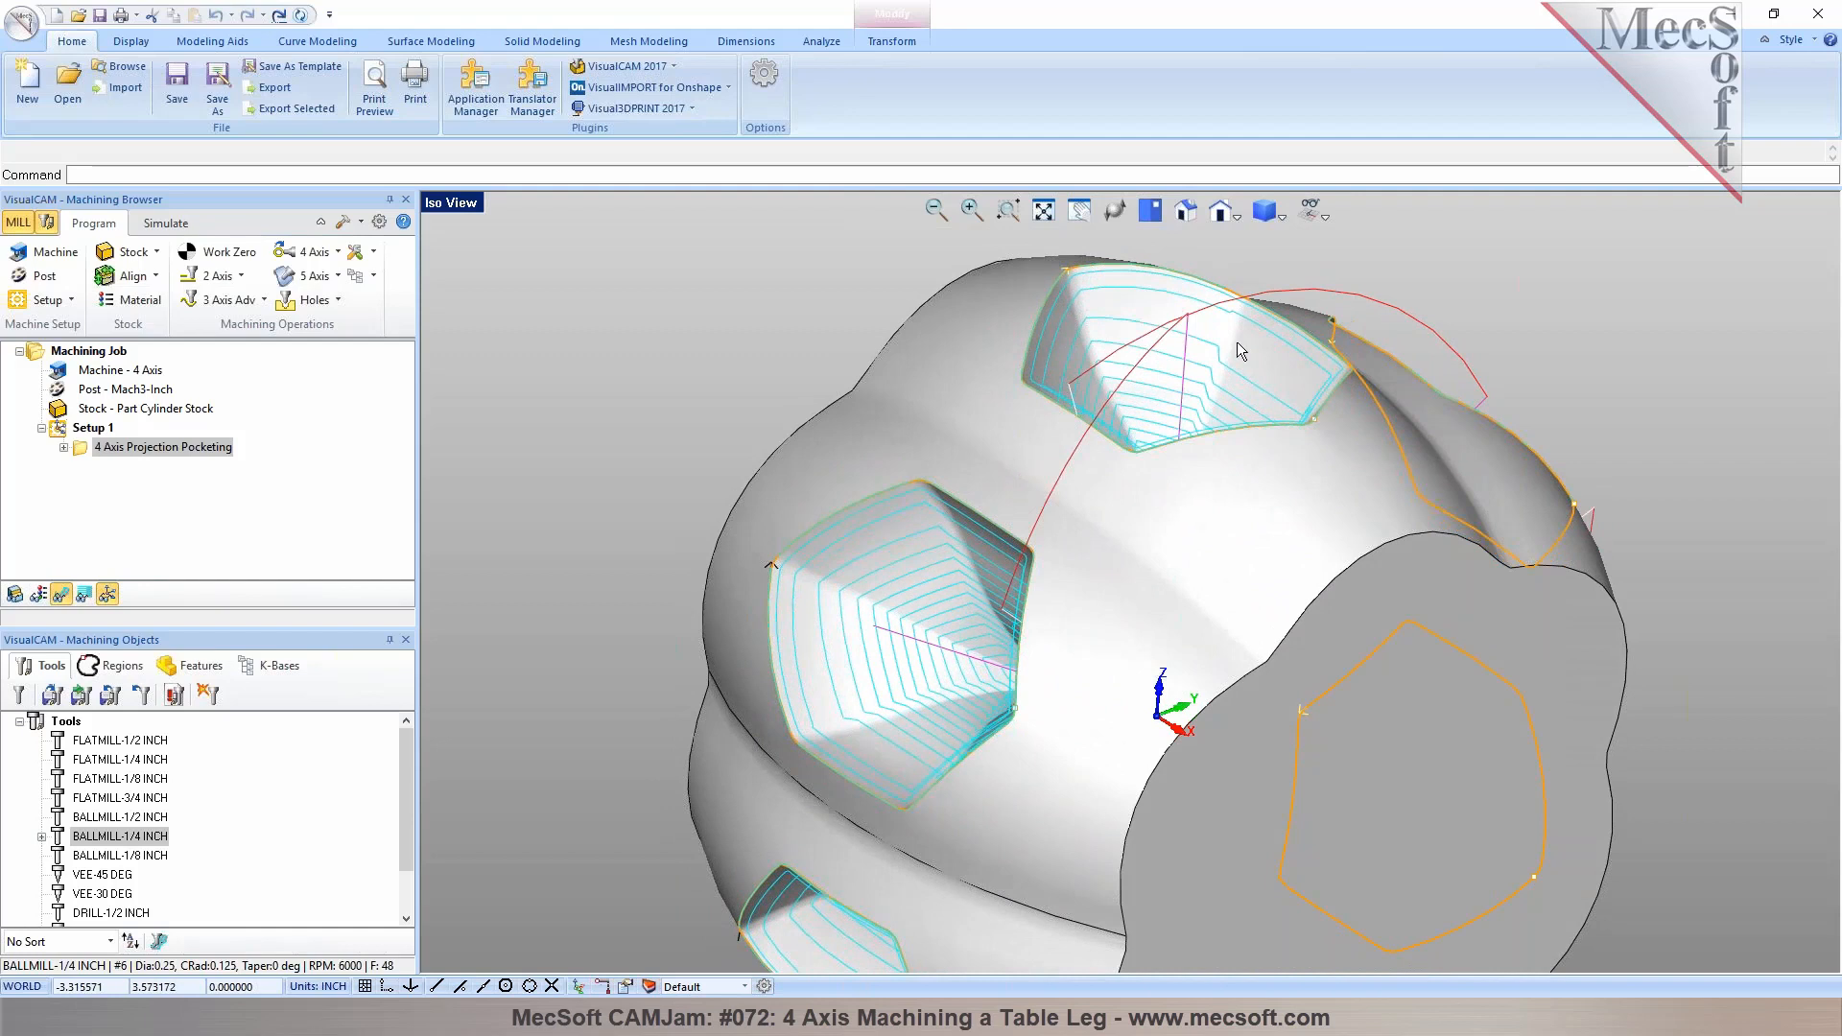
Orbit the part and open the 4 Axis Projection Pocketing operation to review its cut parameters and selected regions
{"action": "middle_click_drag", "start_coordinate": [1062, 582], "coordinate": [1004, 529]}
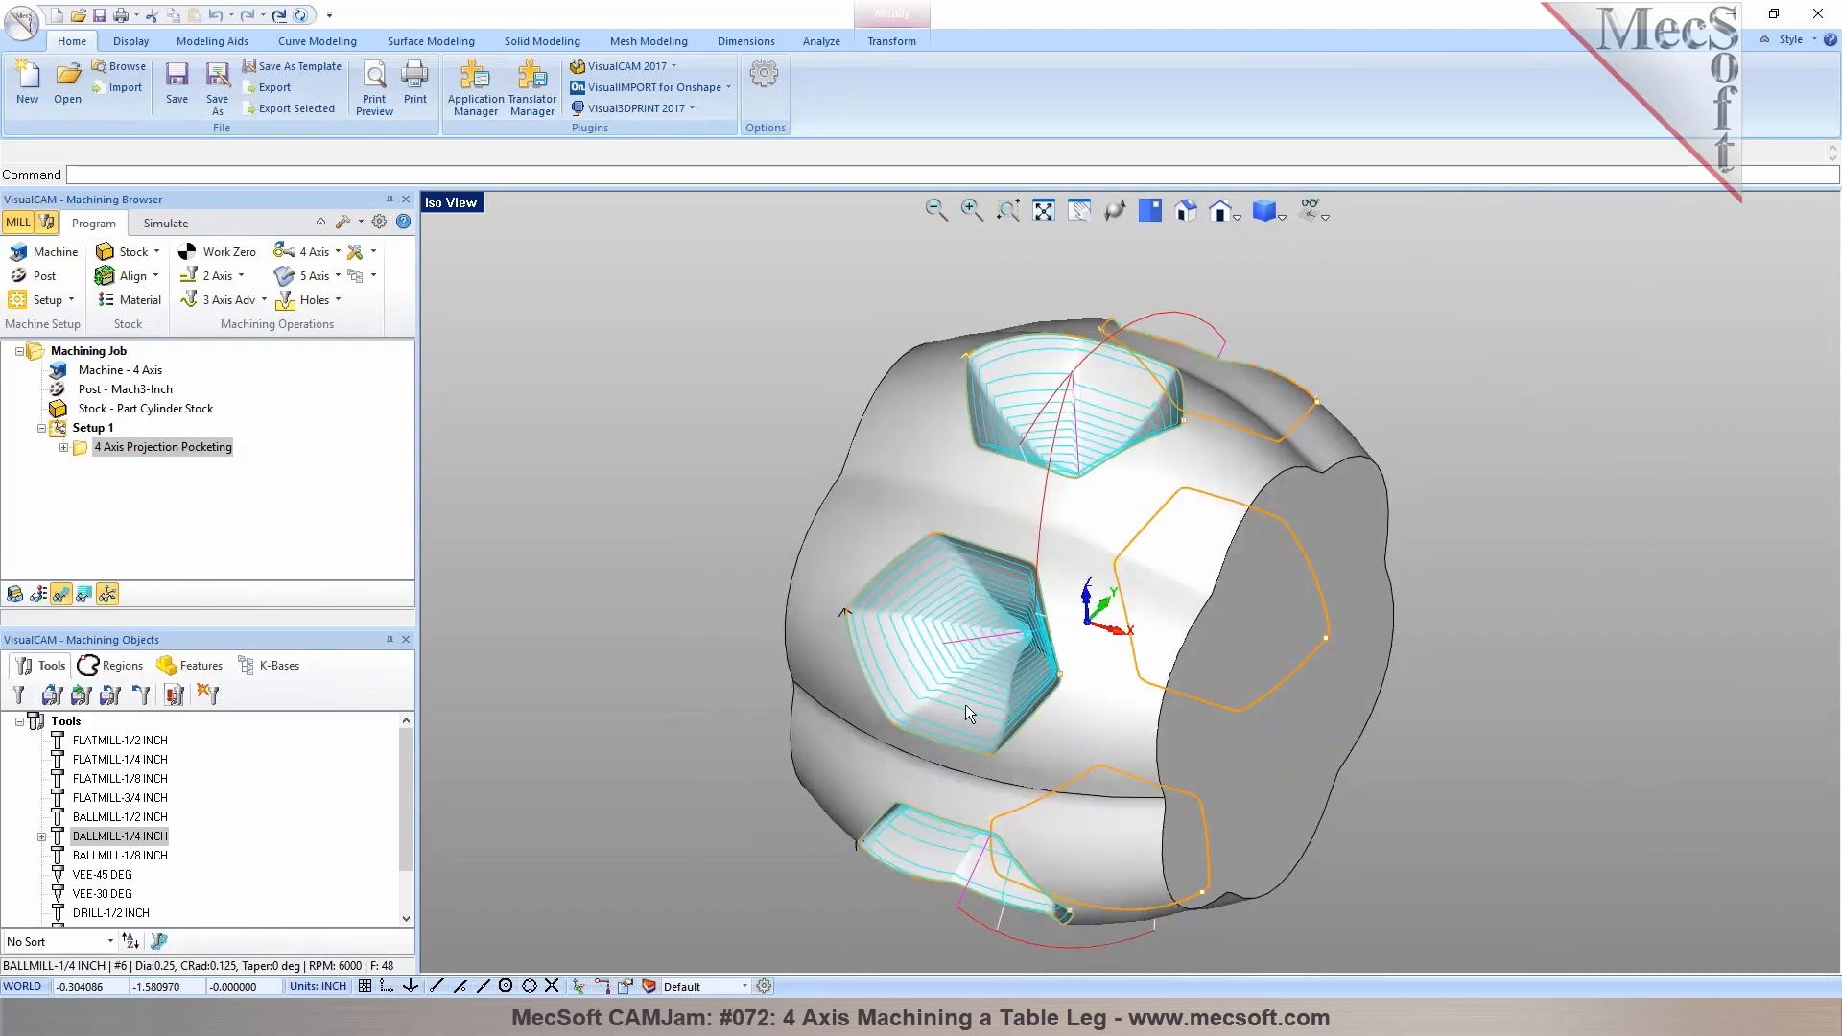
{"action": "middle_click_drag", "start_coordinate": [1134, 436], "coordinate": [1118, 459]}
{"action": "double_click", "coordinate": [105, 447]}
{"action": "left_click", "coordinate": [332, 253]}
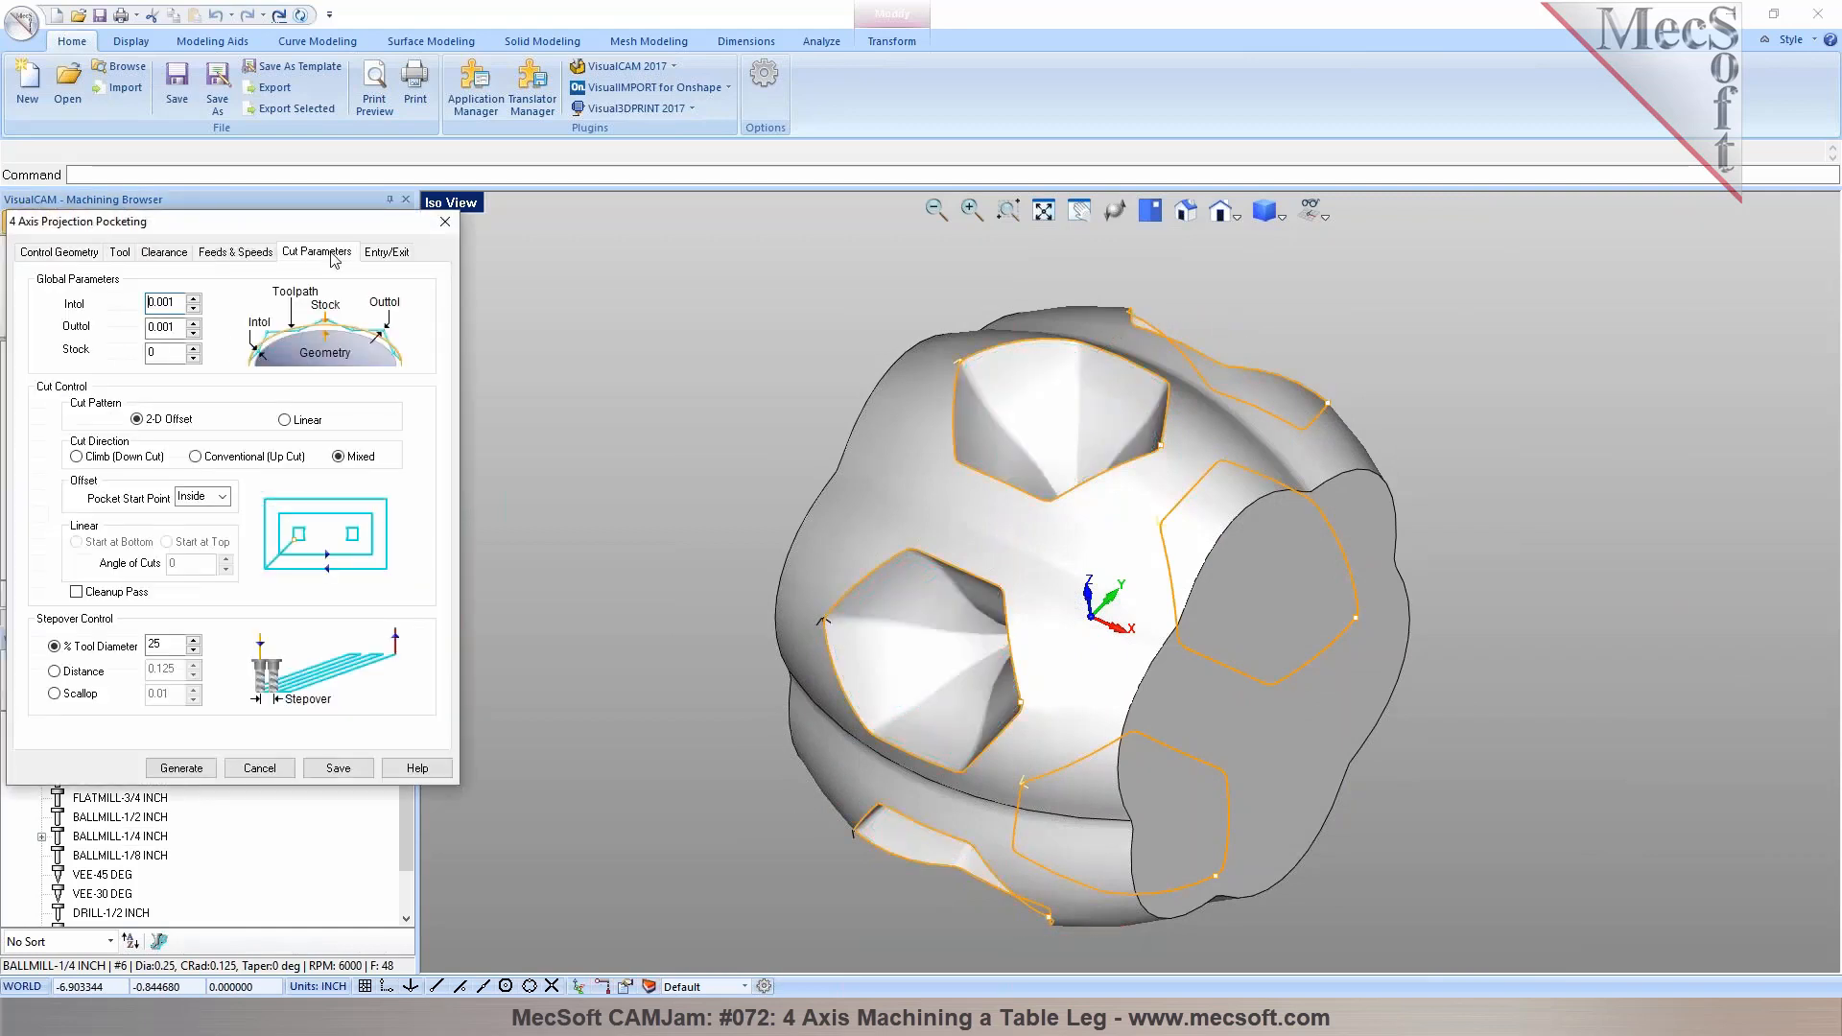
{"action": "left_click", "coordinate": [77, 253]}
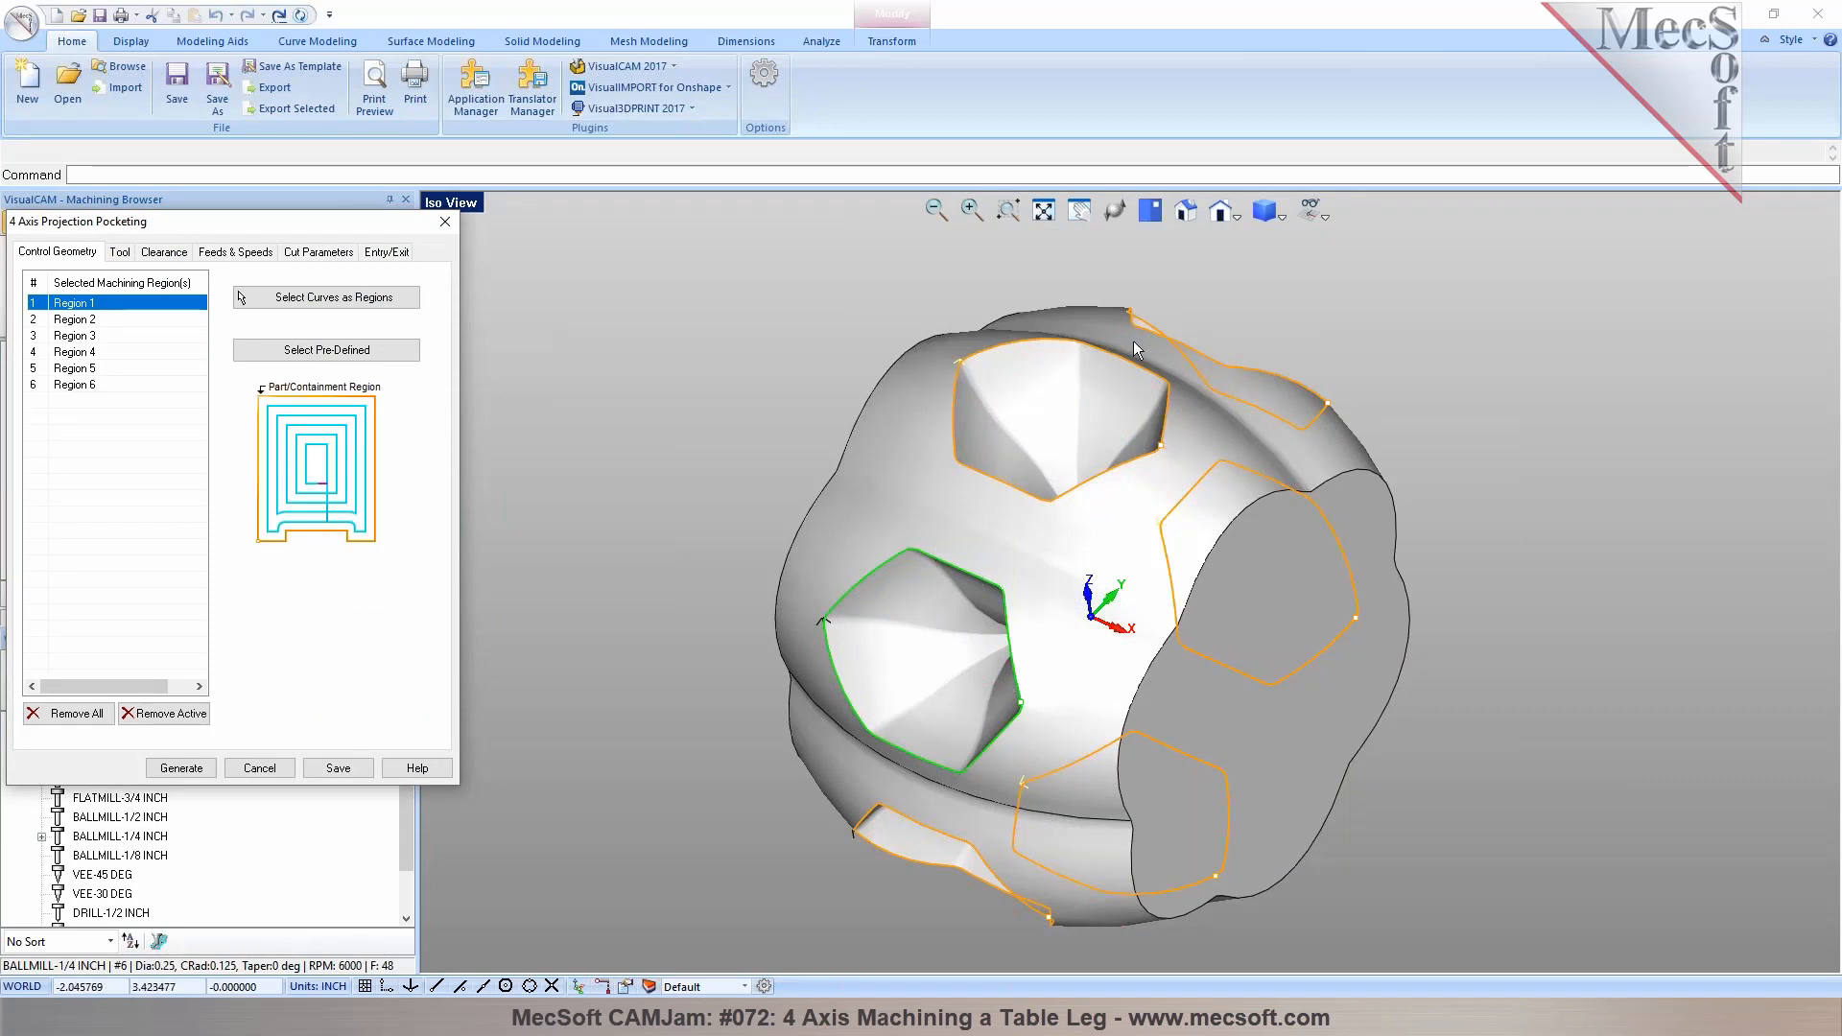
{"action": "left_click", "coordinate": [316, 252]}
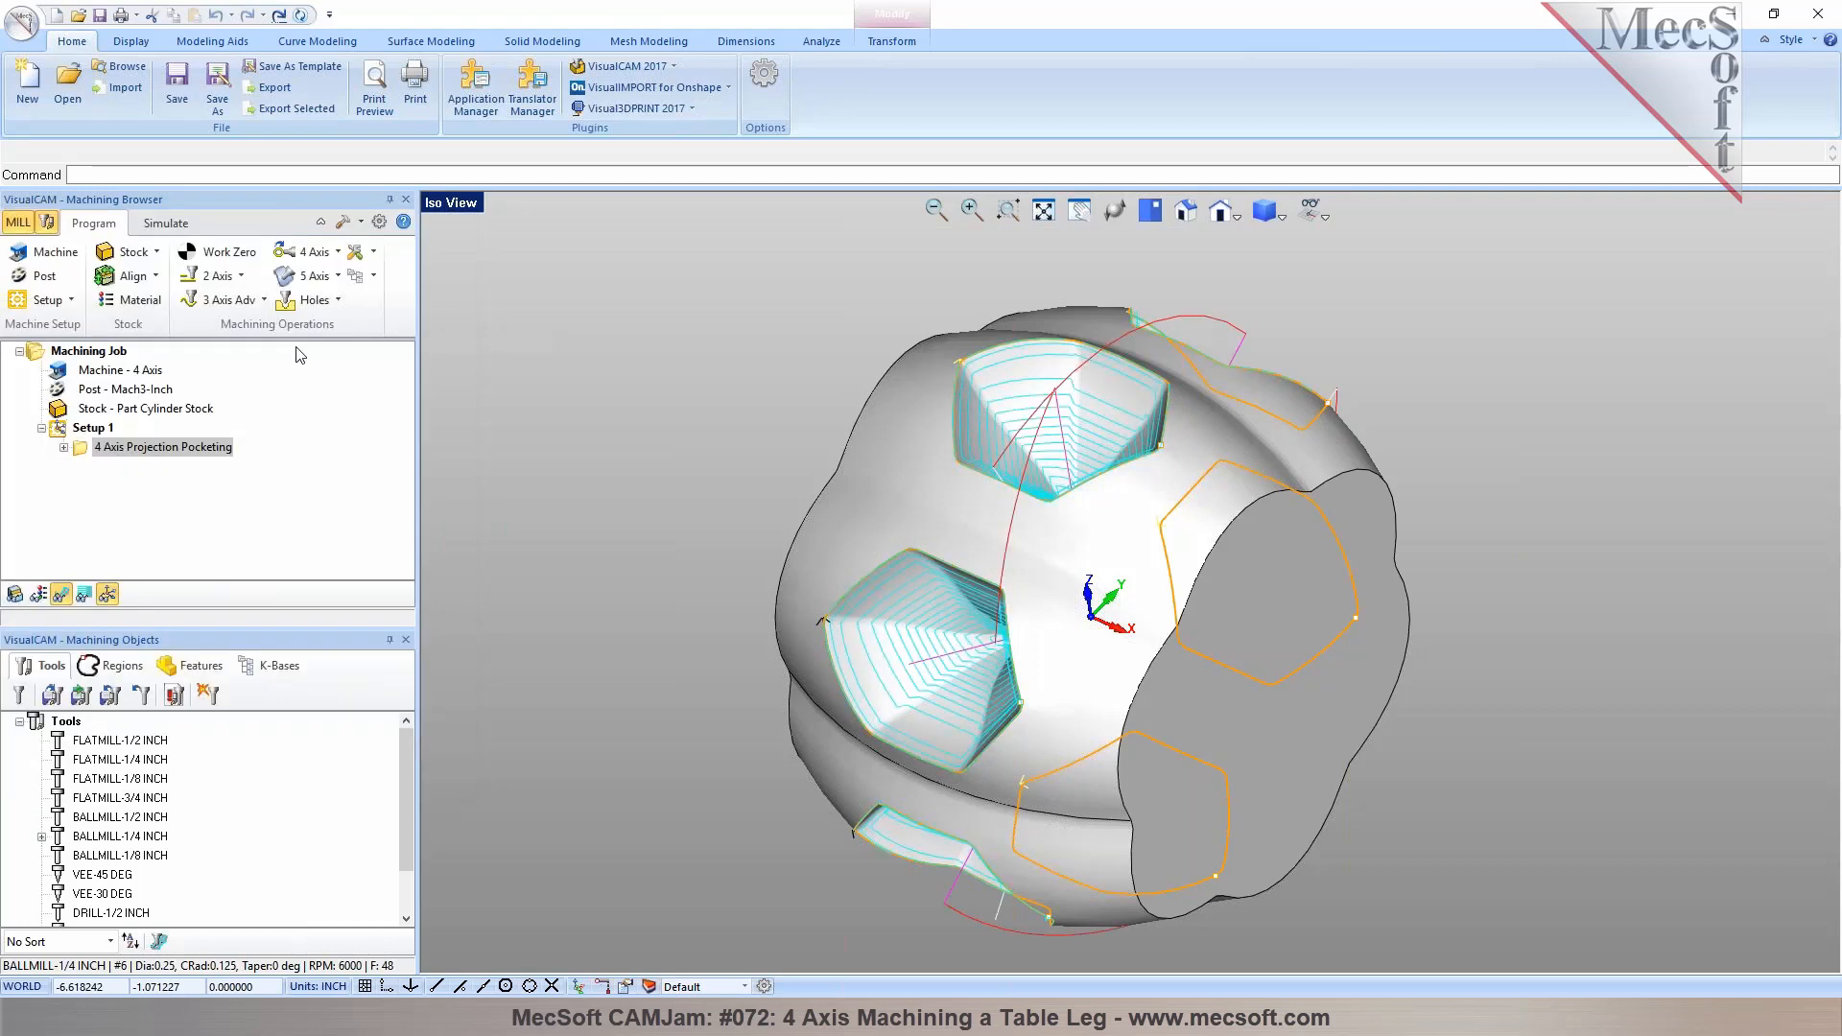
Locate the Projection Pocketing operation among the 3-axis advanced and 4-axis machining operations
{"action": "left_click", "coordinate": [218, 299]}
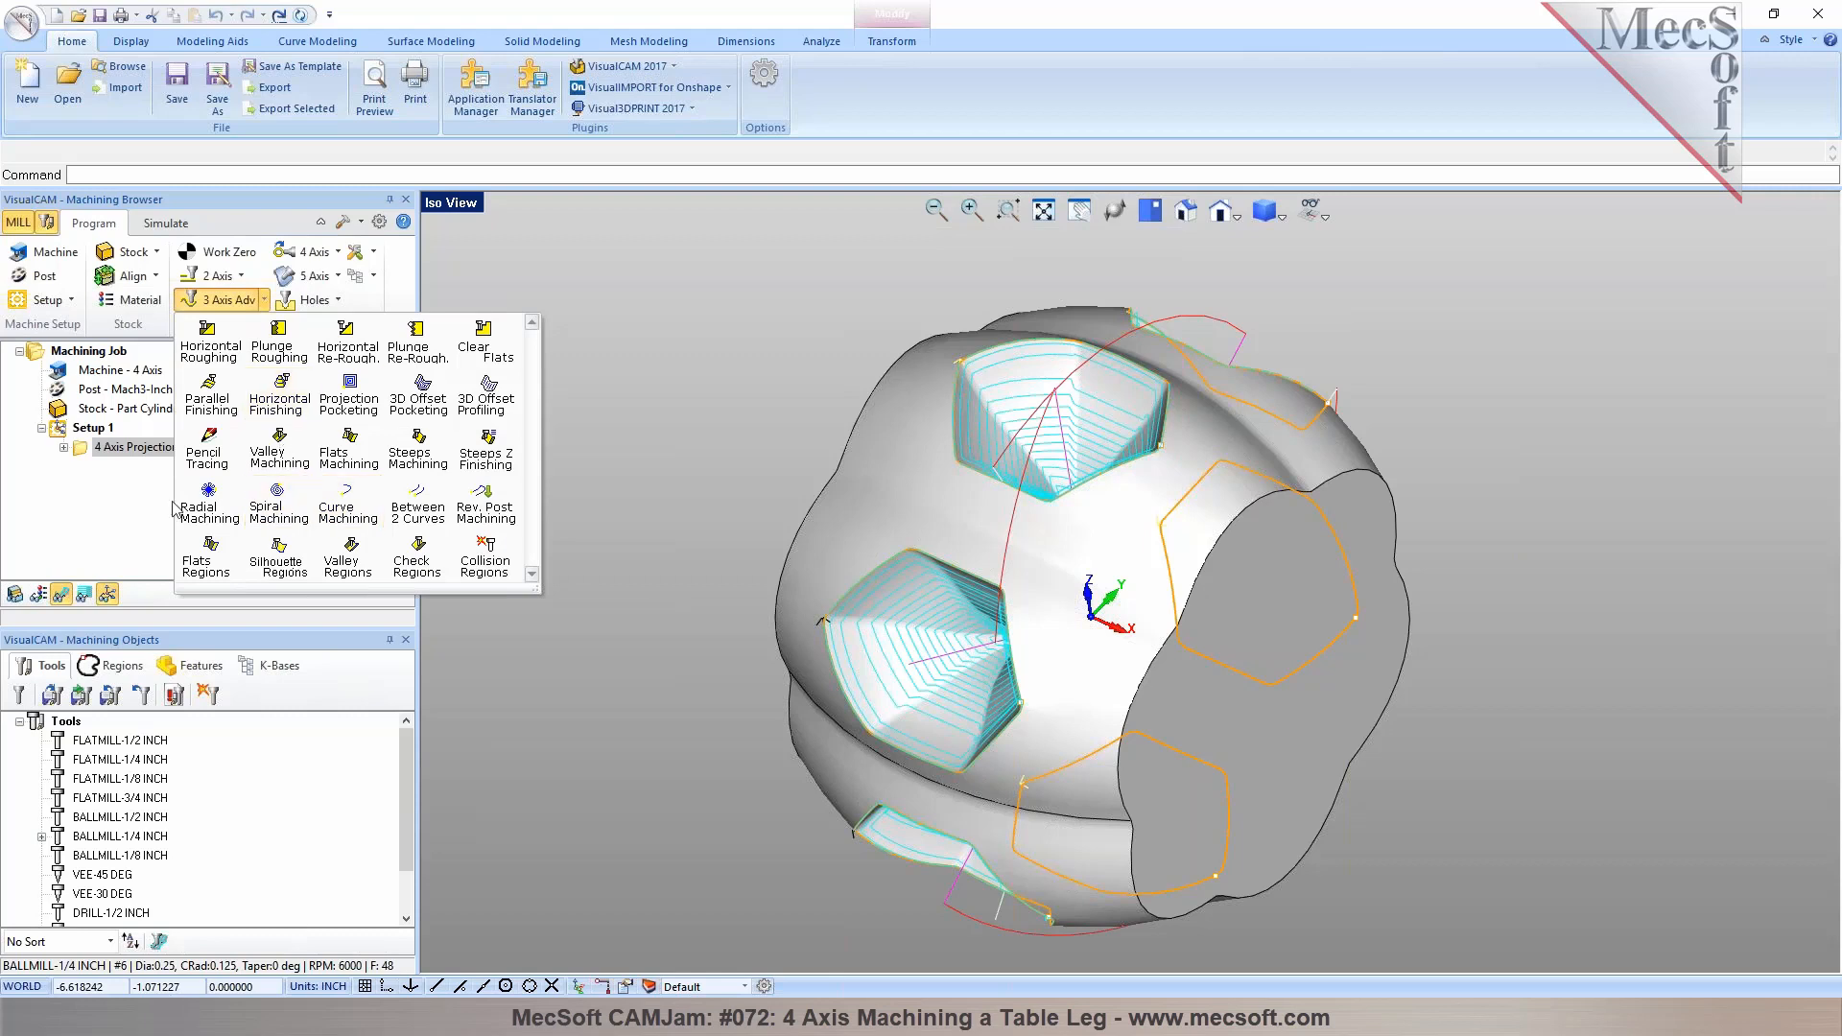
{"action": "left_click", "coordinate": [100, 449]}
{"action": "left_click", "coordinate": [322, 253]}
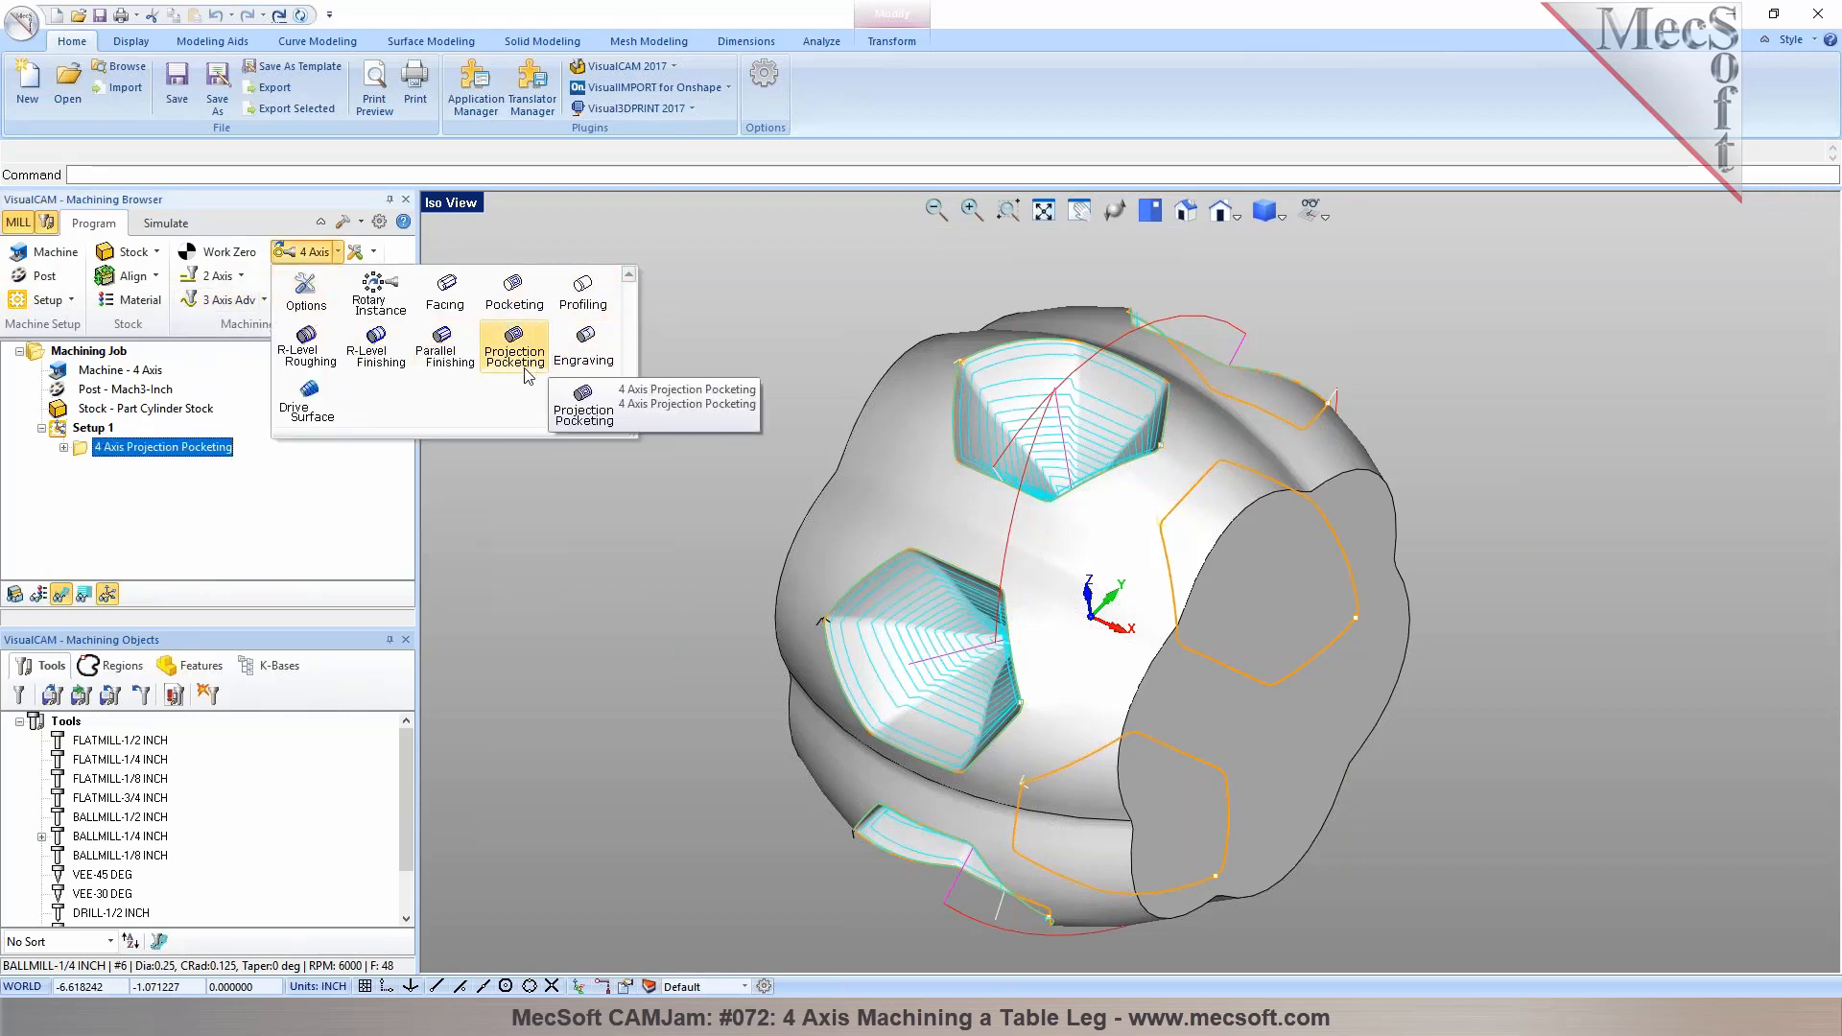
{"action": "left_click", "coordinate": [701, 580]}
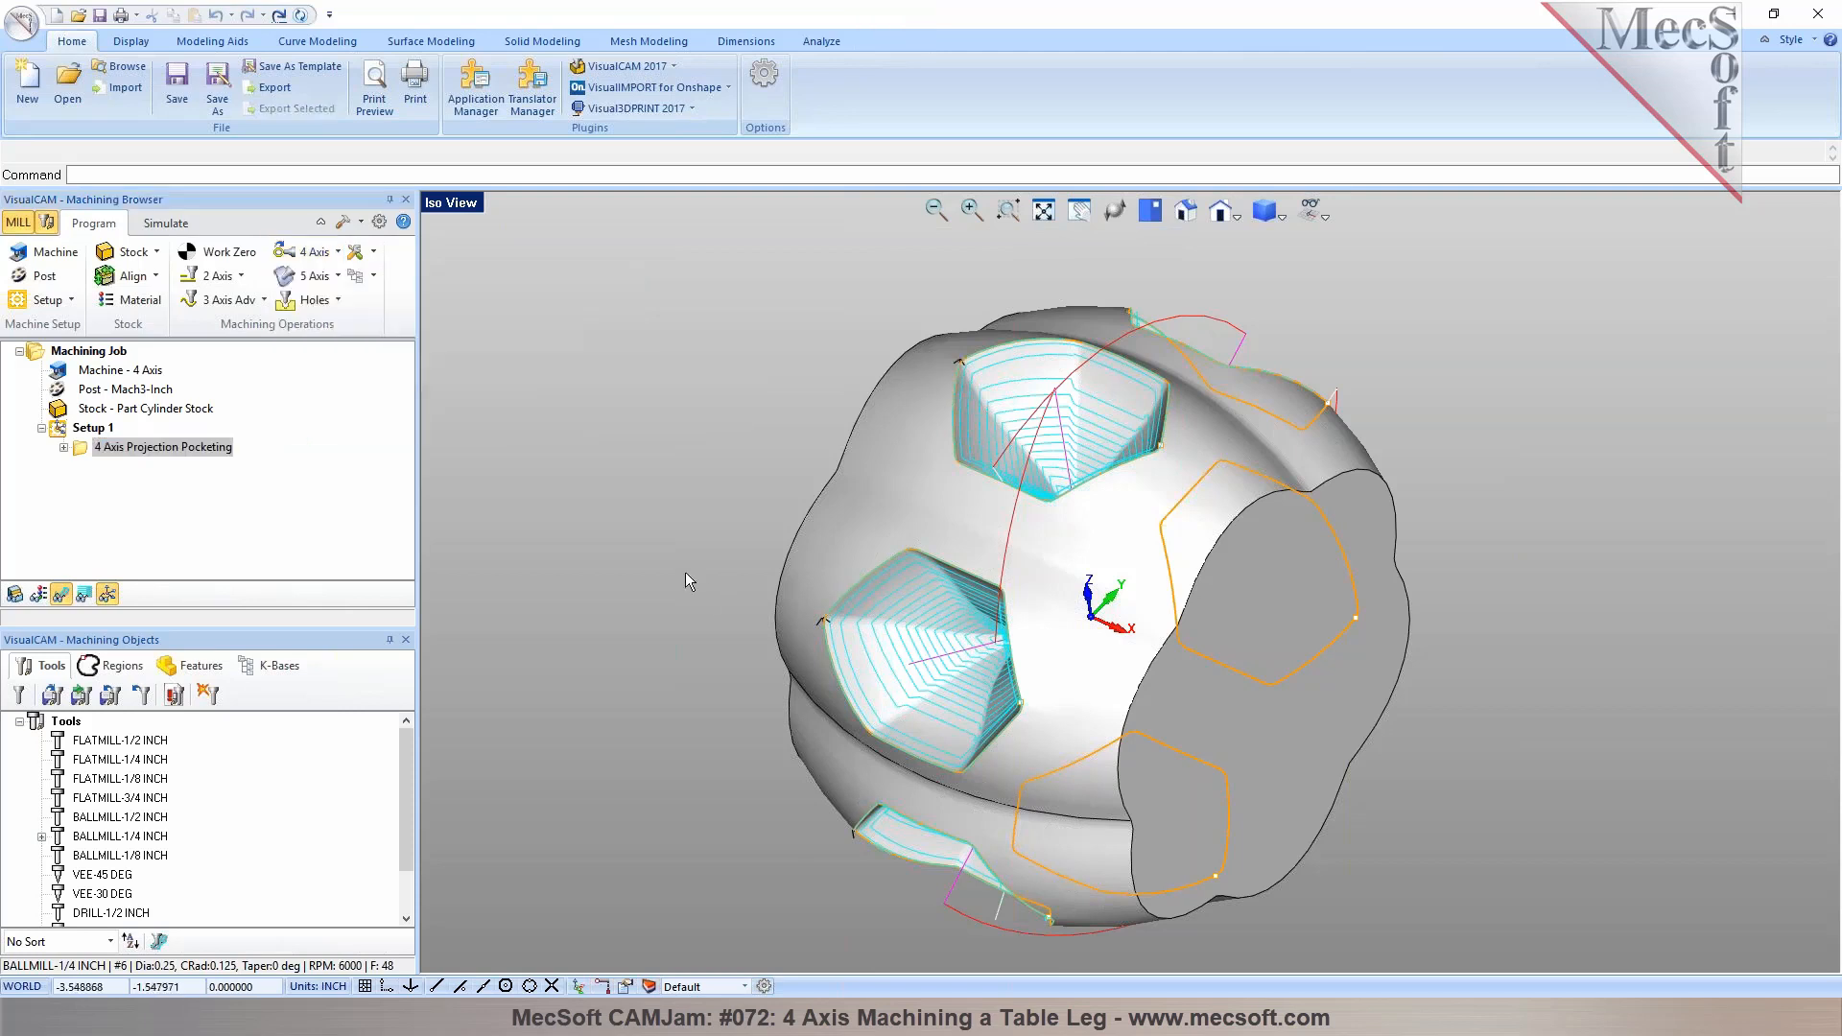
Simulate the 4 Axis Projection Pocketing operation with a faster simulation speed
{"action": "left_click", "coordinate": [166, 223]}
{"action": "left_click", "coordinate": [163, 276]}
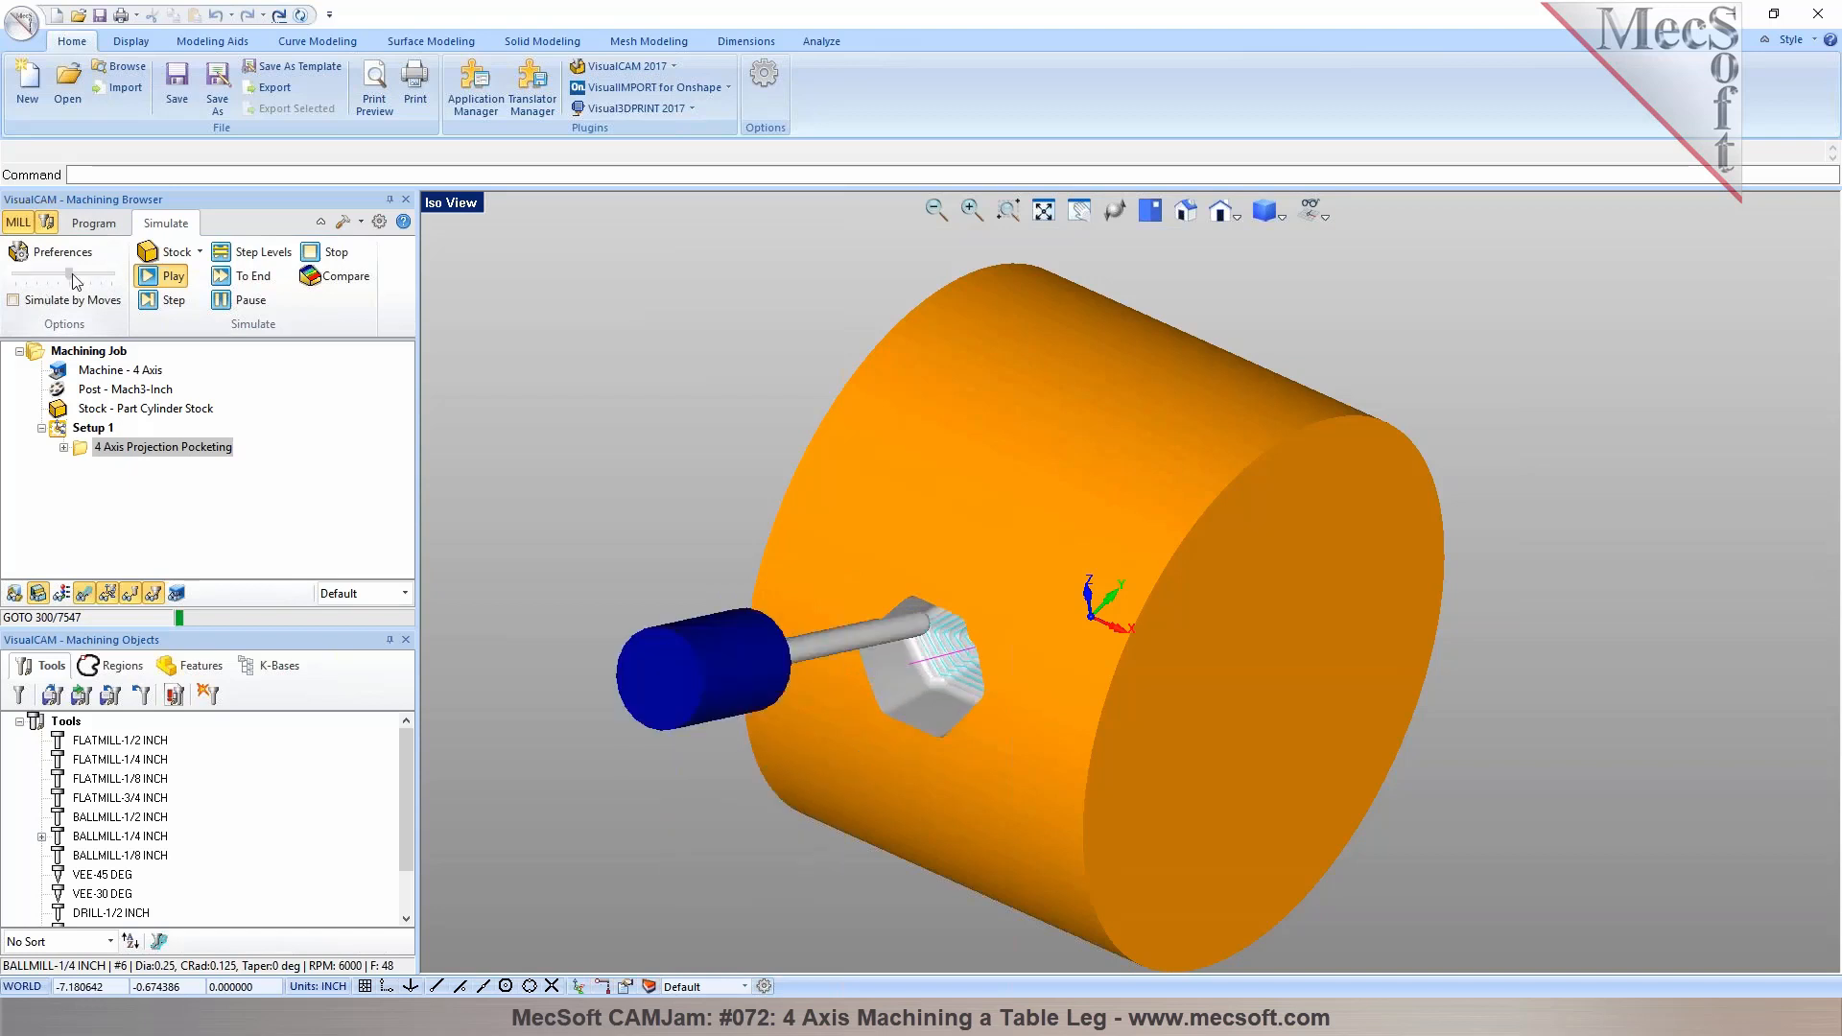
{"action": "left_click_drag", "start_coordinate": [69, 274], "coordinate": [92, 278]}
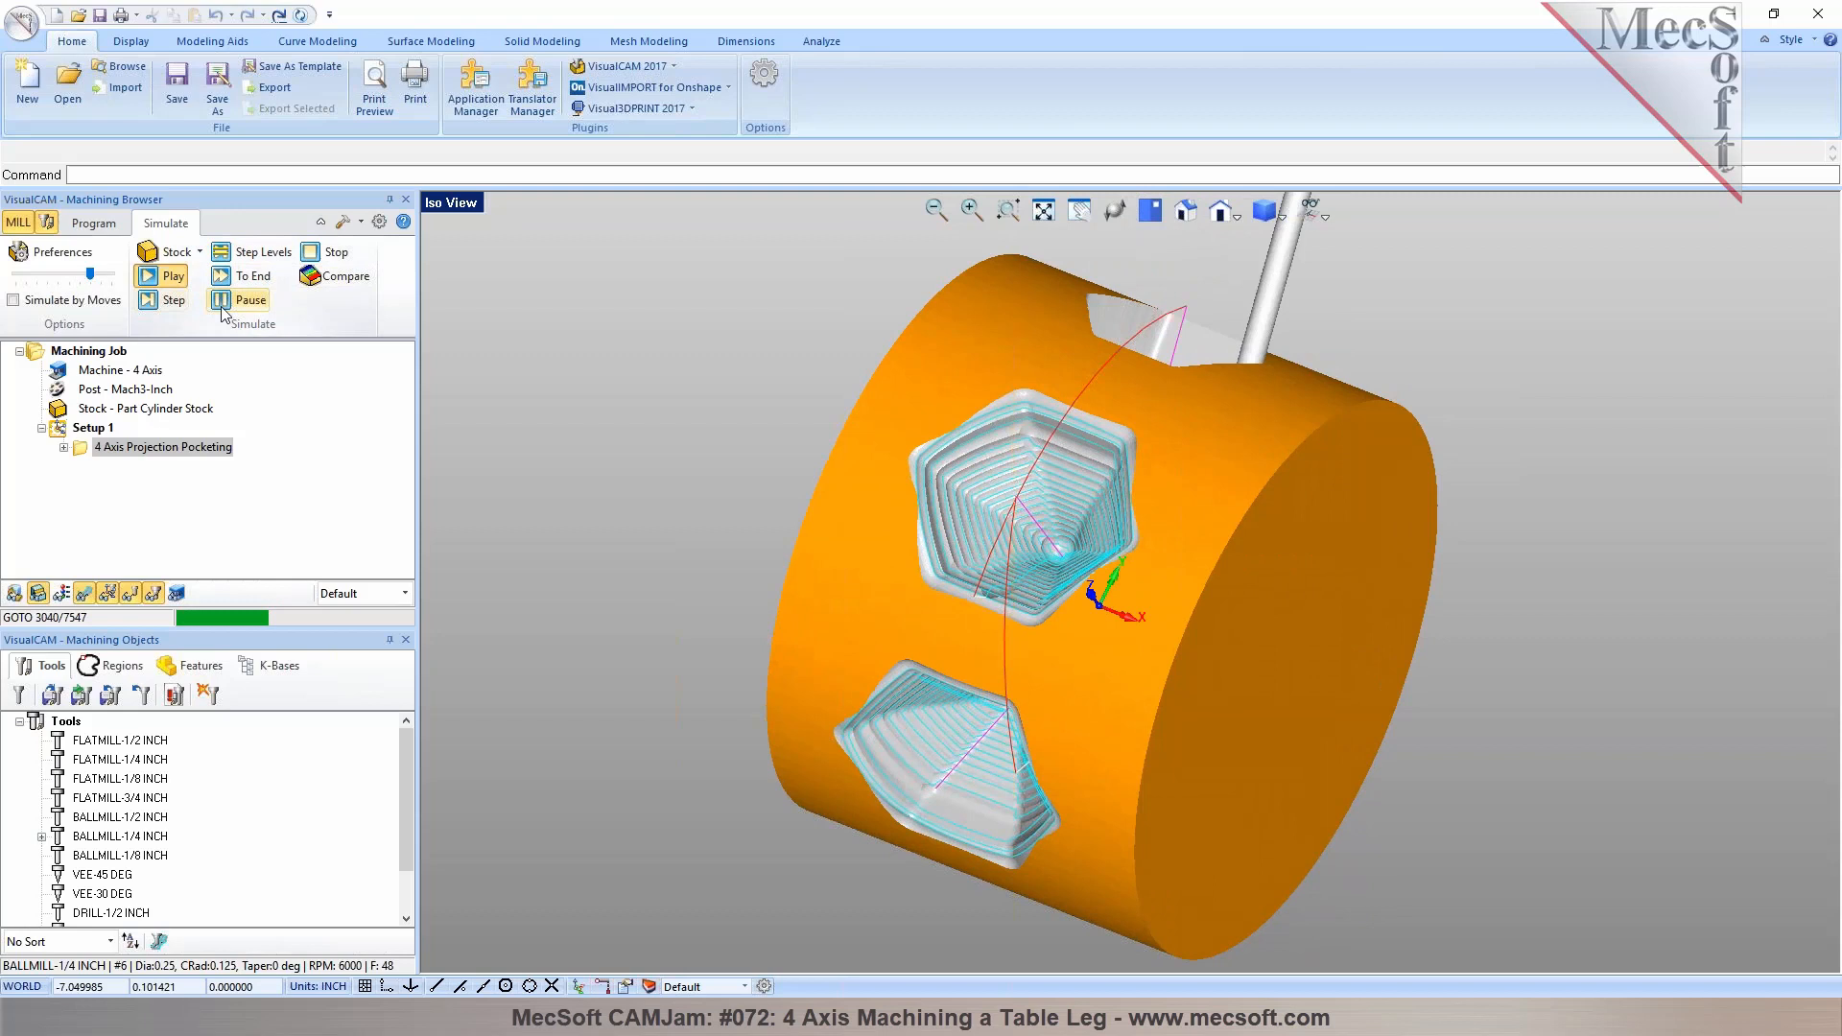
{"action": "left_click", "coordinate": [95, 224]}
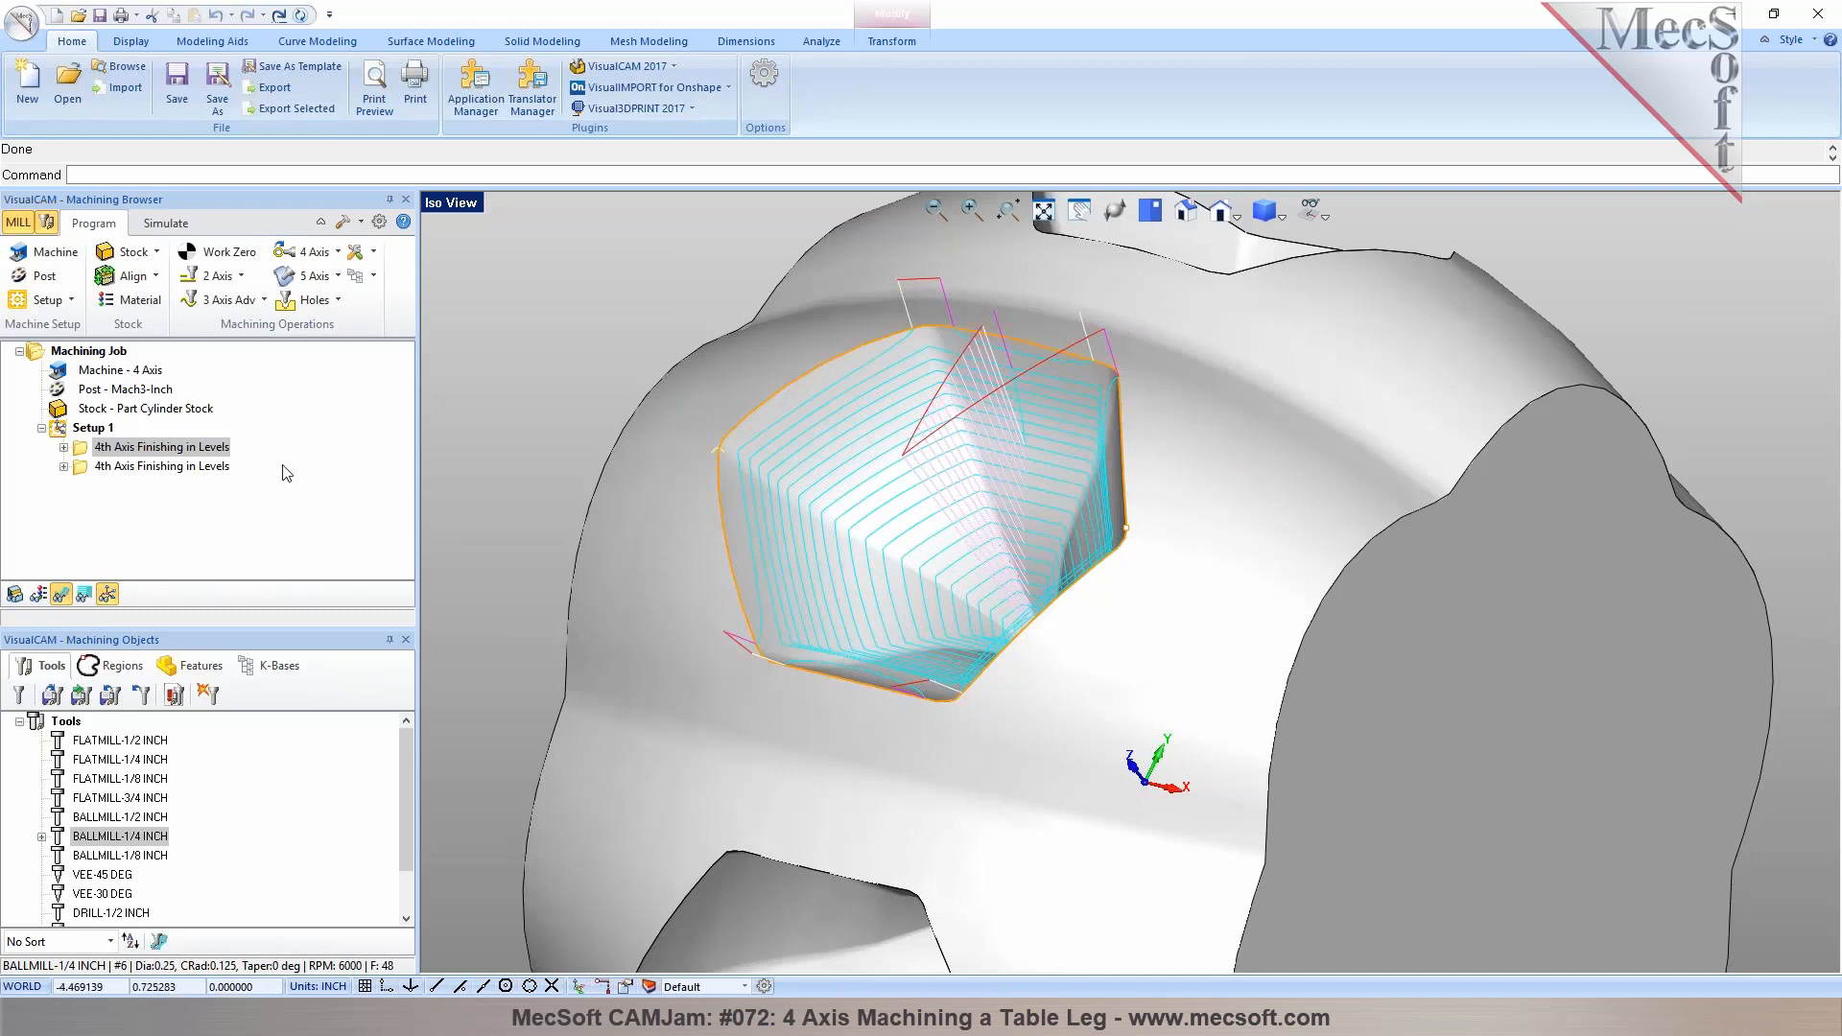
Simulate the 4th Axis Finishing in Levels example's operations from the stock
{"action": "left_click", "coordinate": [189, 232]}
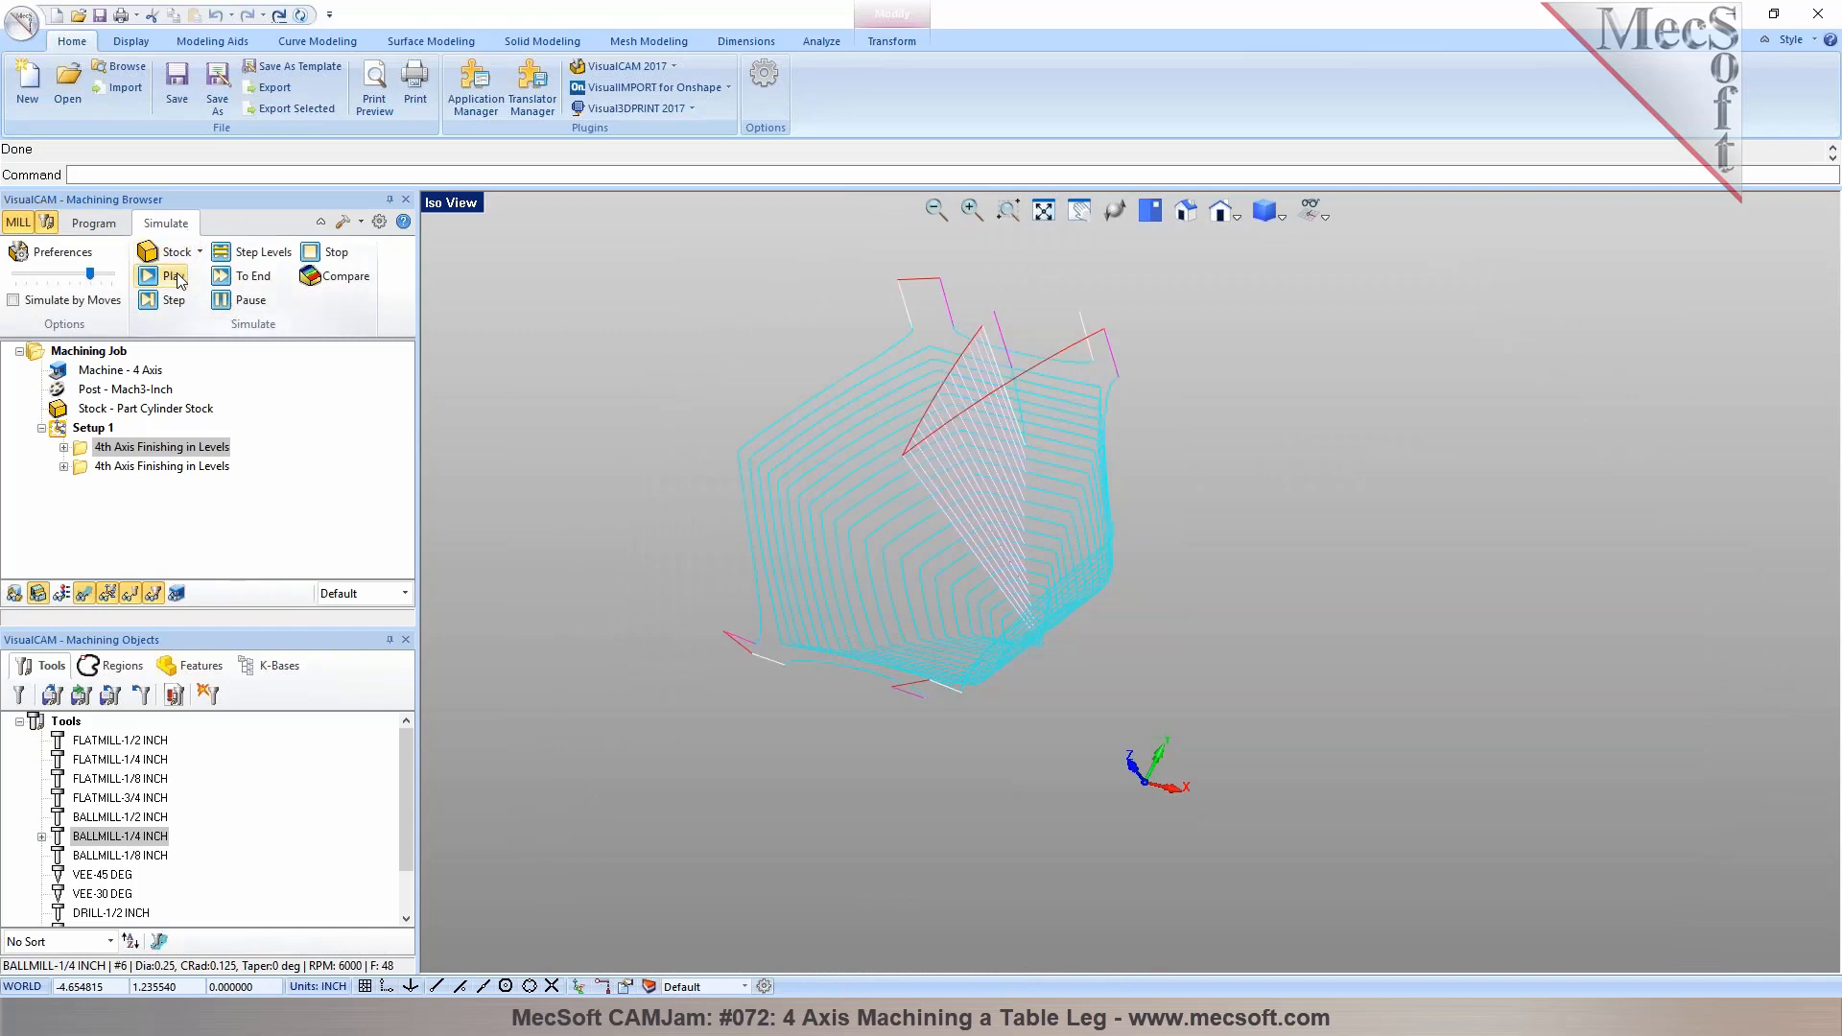
{"action": "left_click", "coordinate": [177, 277]}
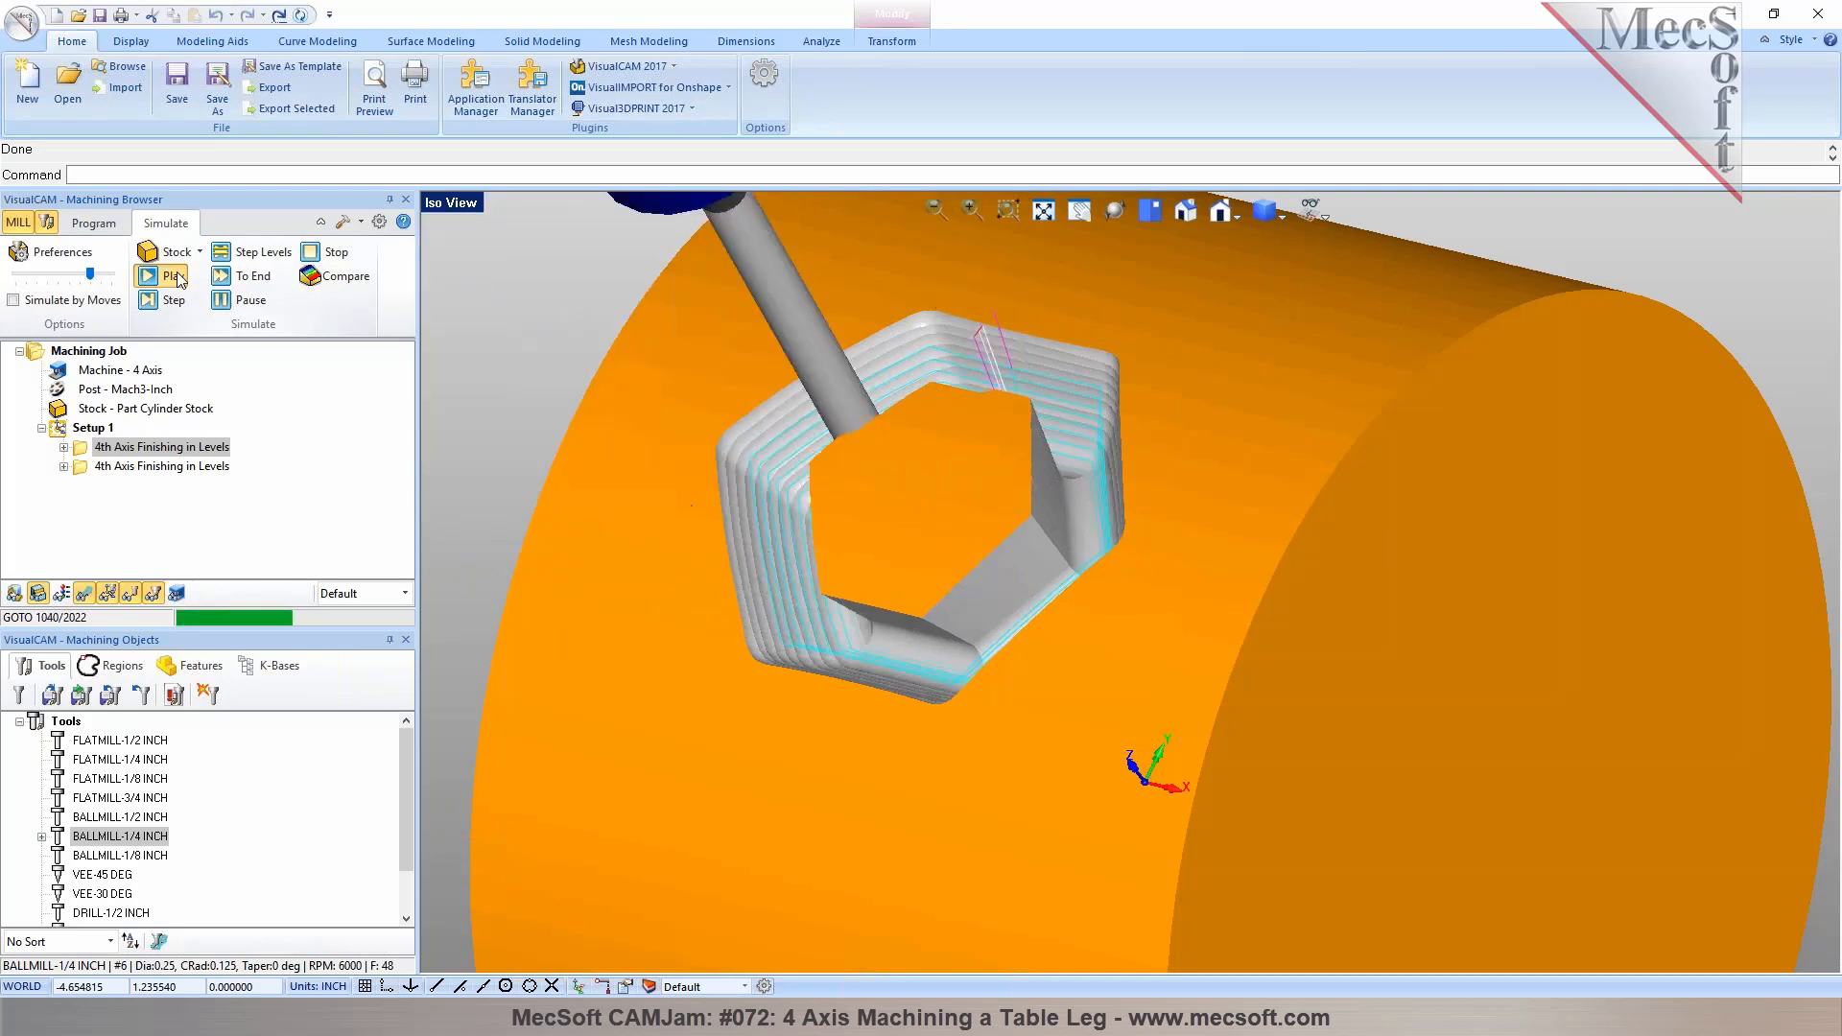
{"action": "left_click", "coordinate": [112, 230]}
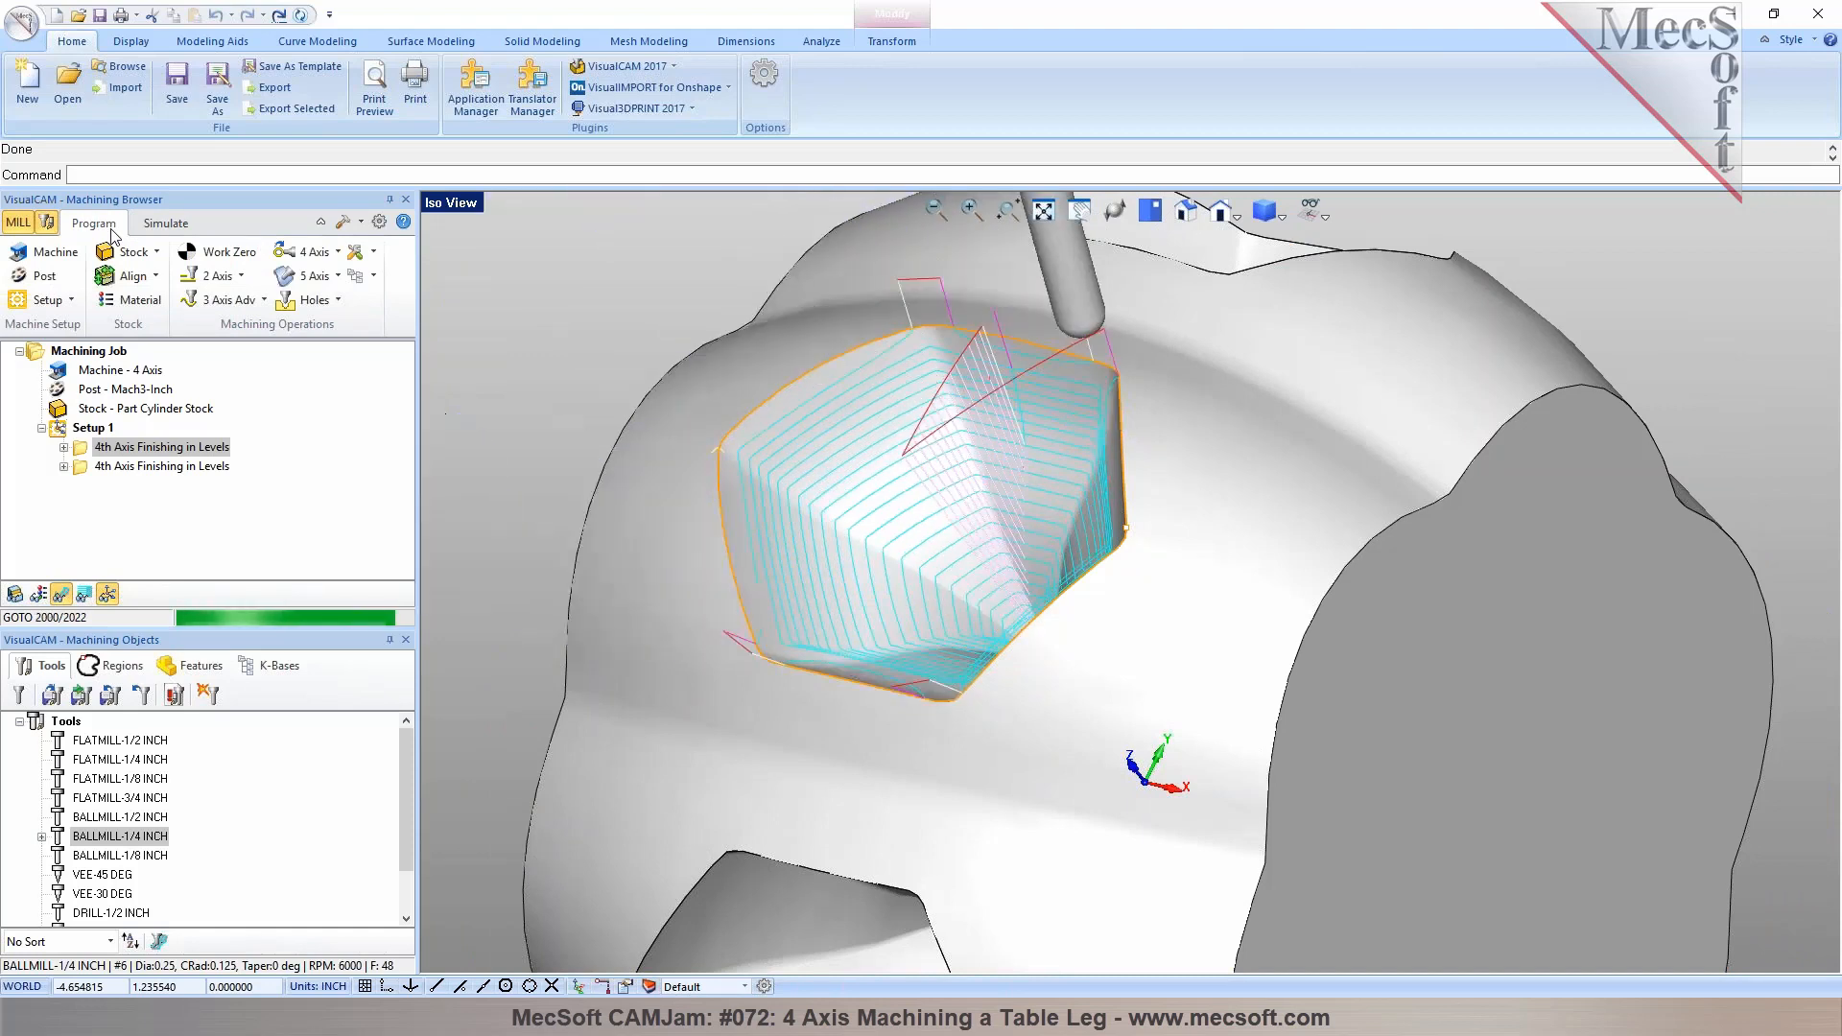
{"action": "left_click", "coordinate": [338, 252]}
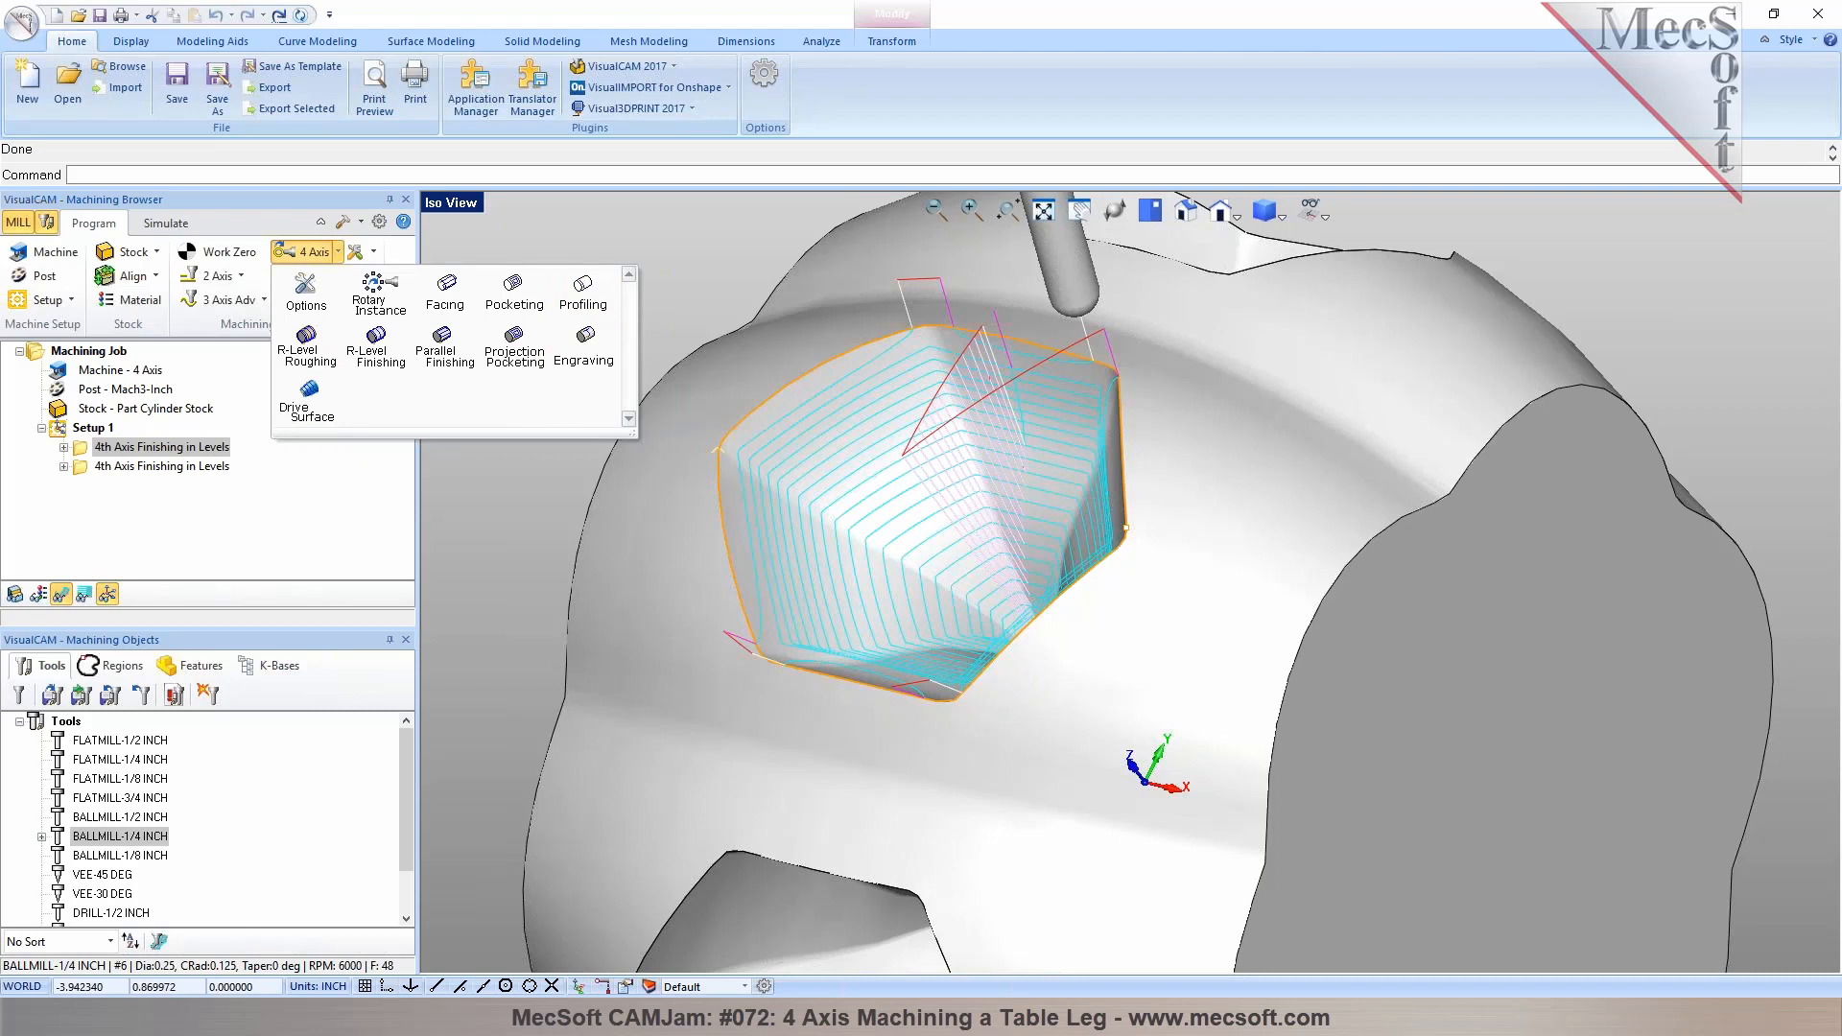
{"action": "left_click", "coordinate": [531, 498]}
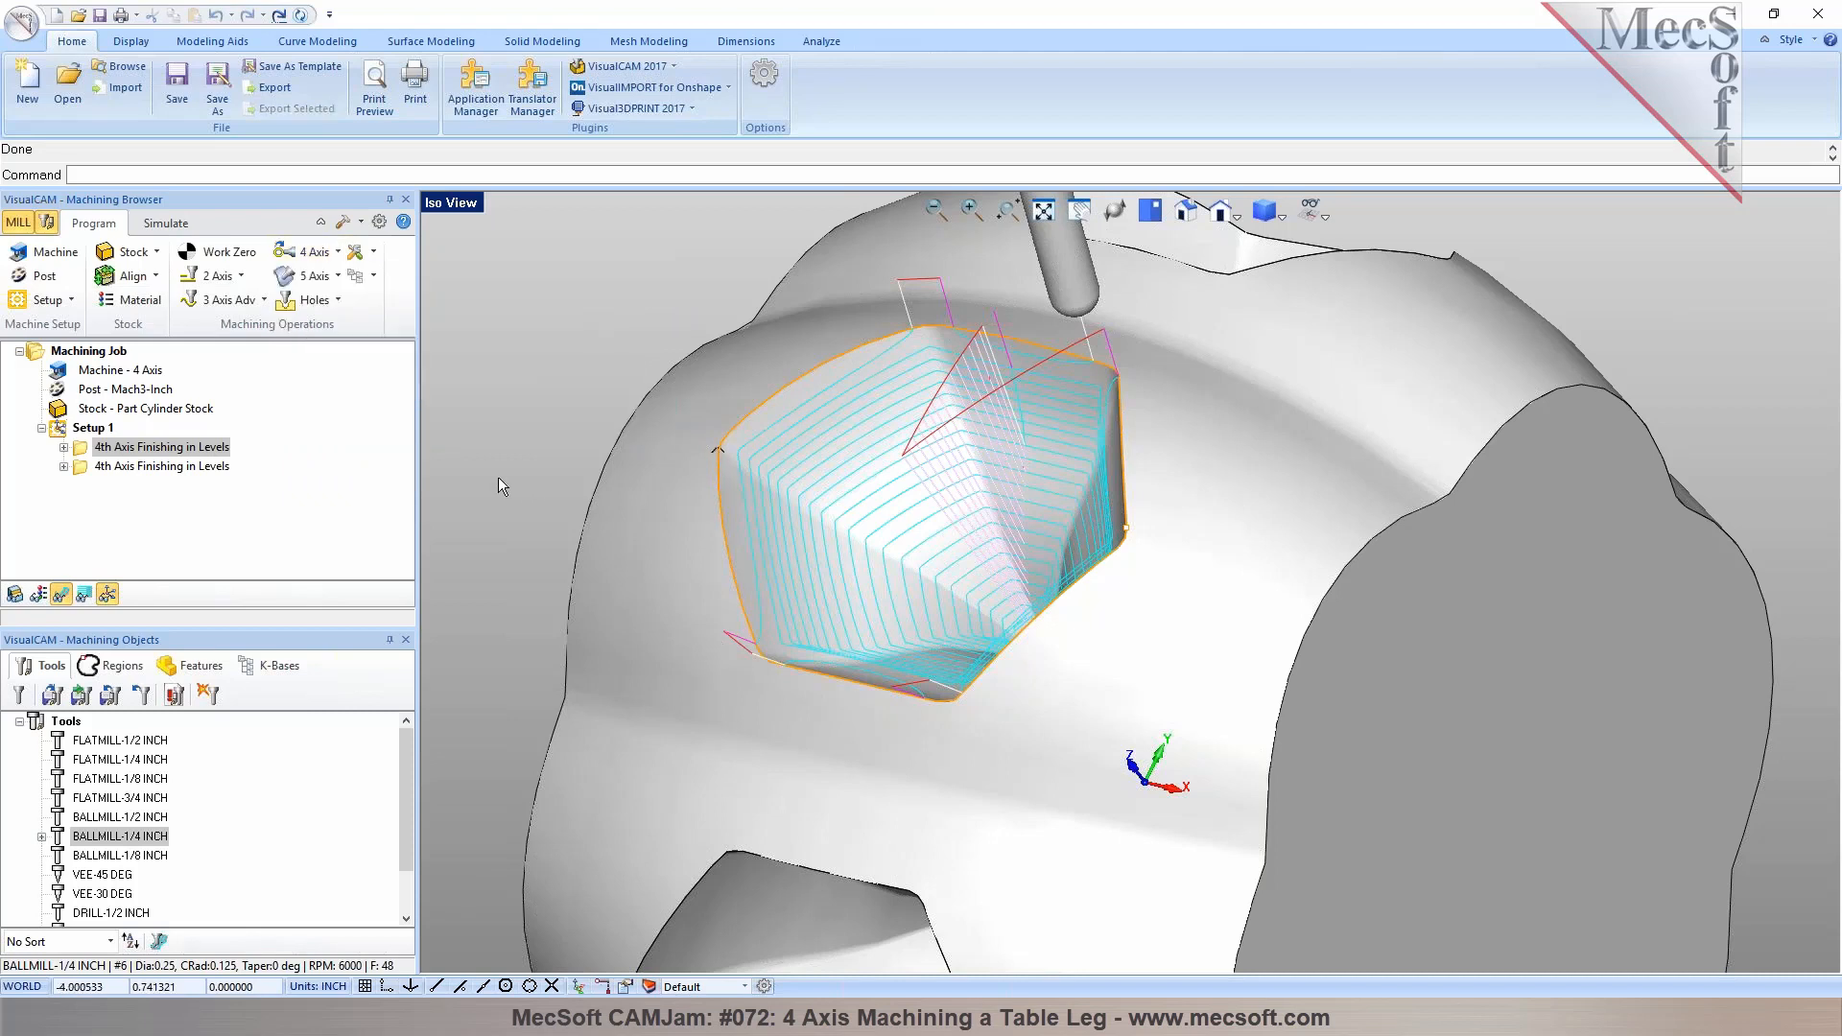
{"action": "left_click", "coordinate": [70, 299]}
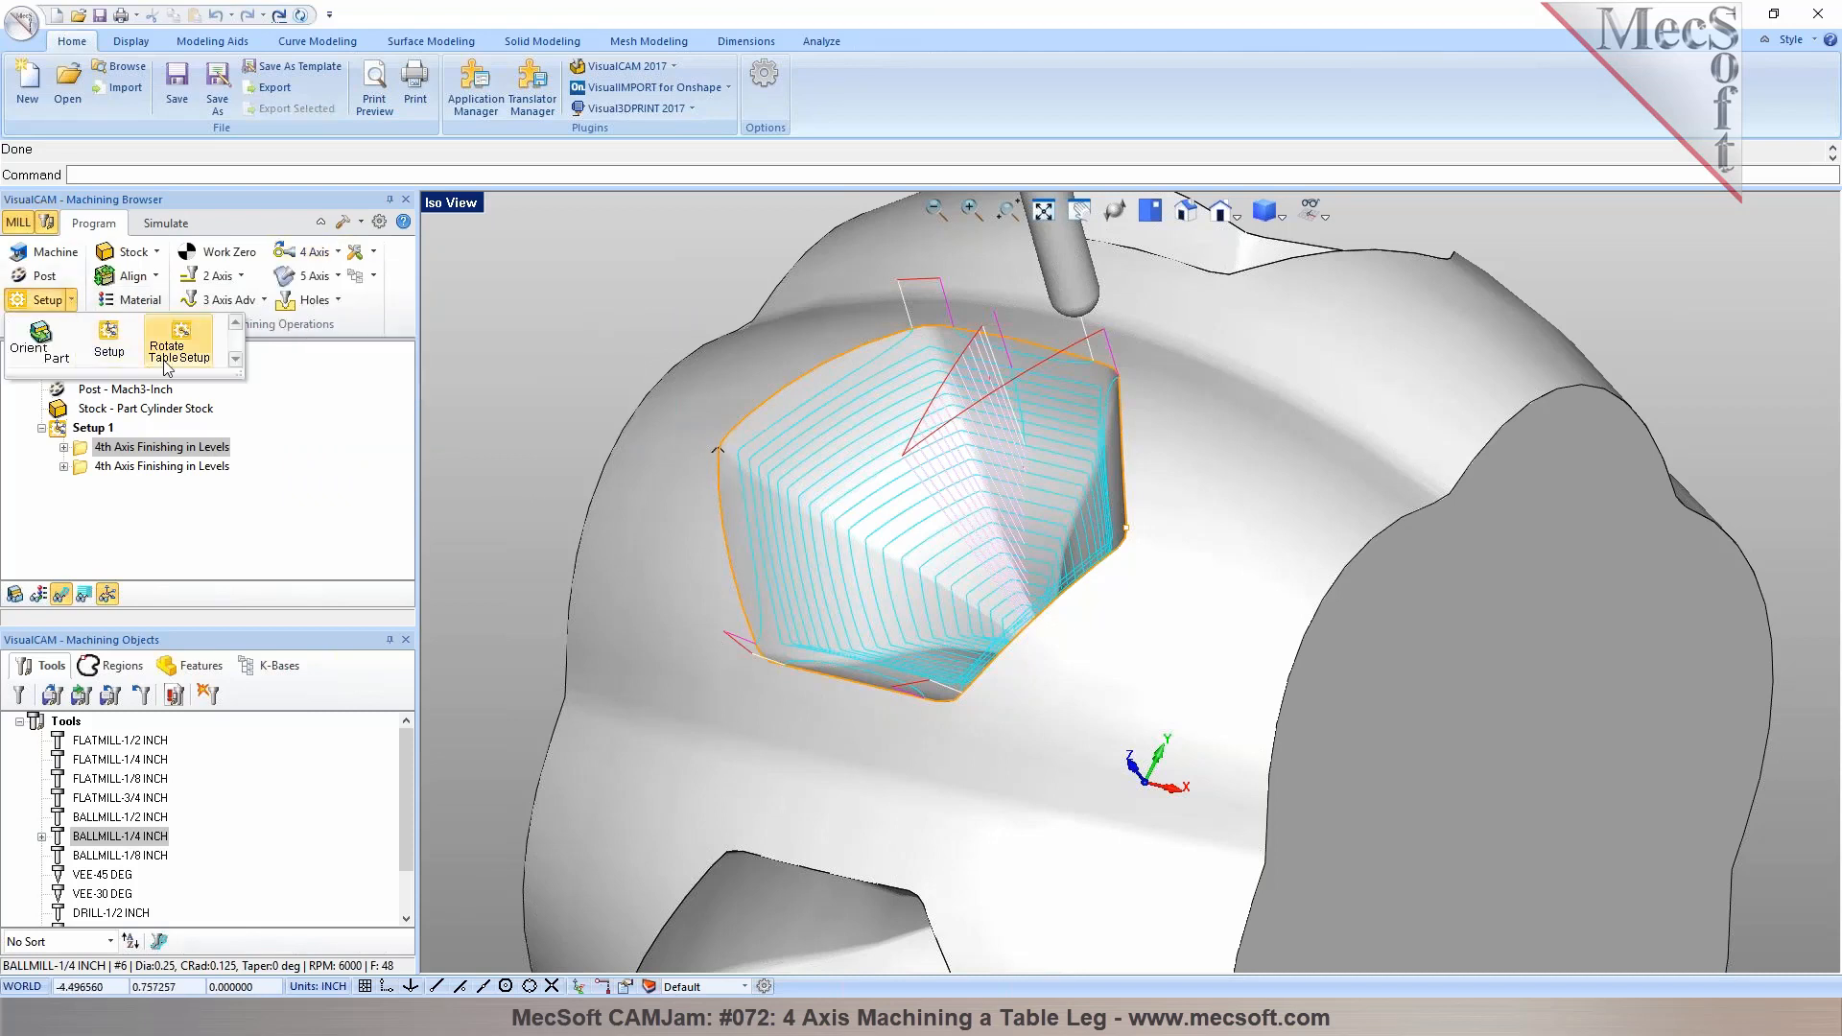
{"action": "left_click", "coordinate": [262, 300]}
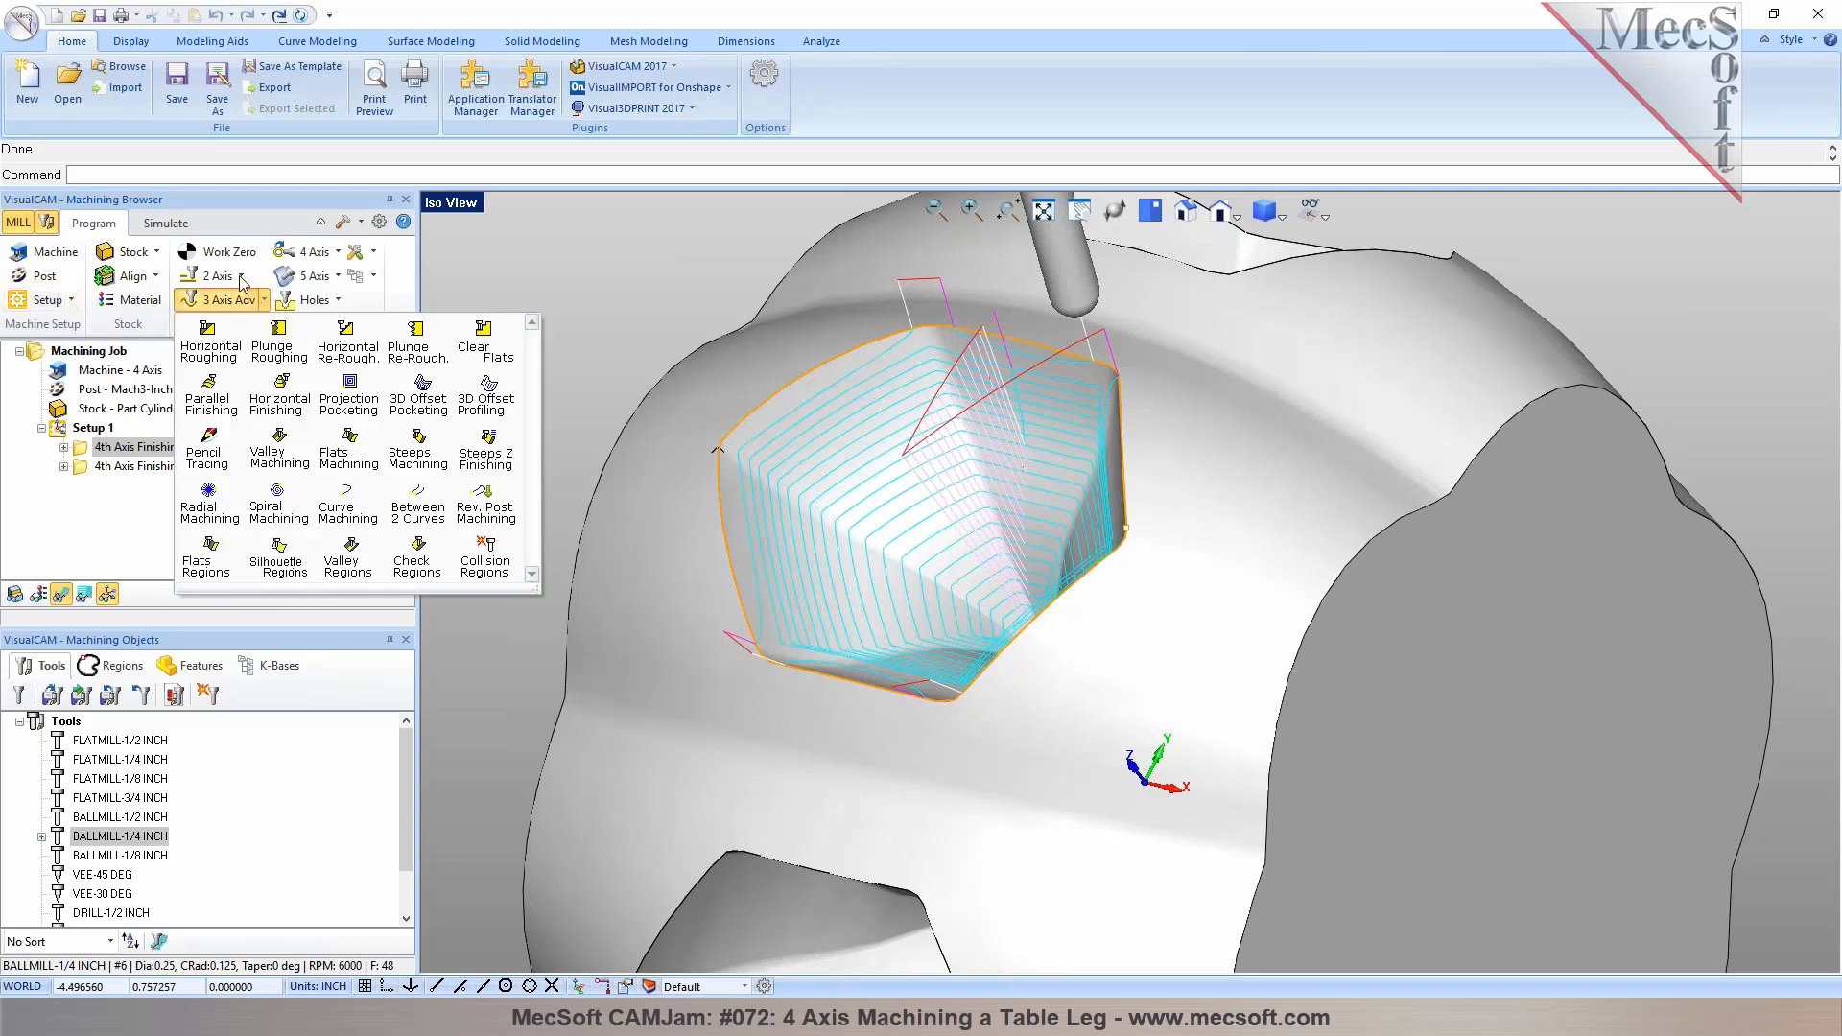